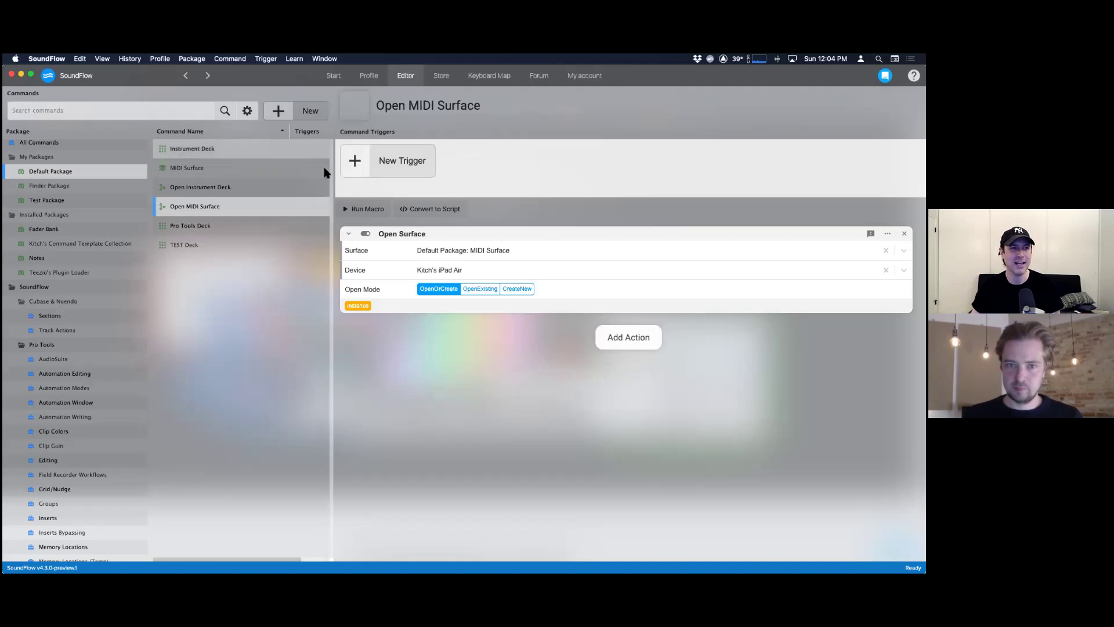
- View the Start page and the account's profiles, and return to the Open MIDI Surface macro in the editor
scroll(98, 200, up, 1)
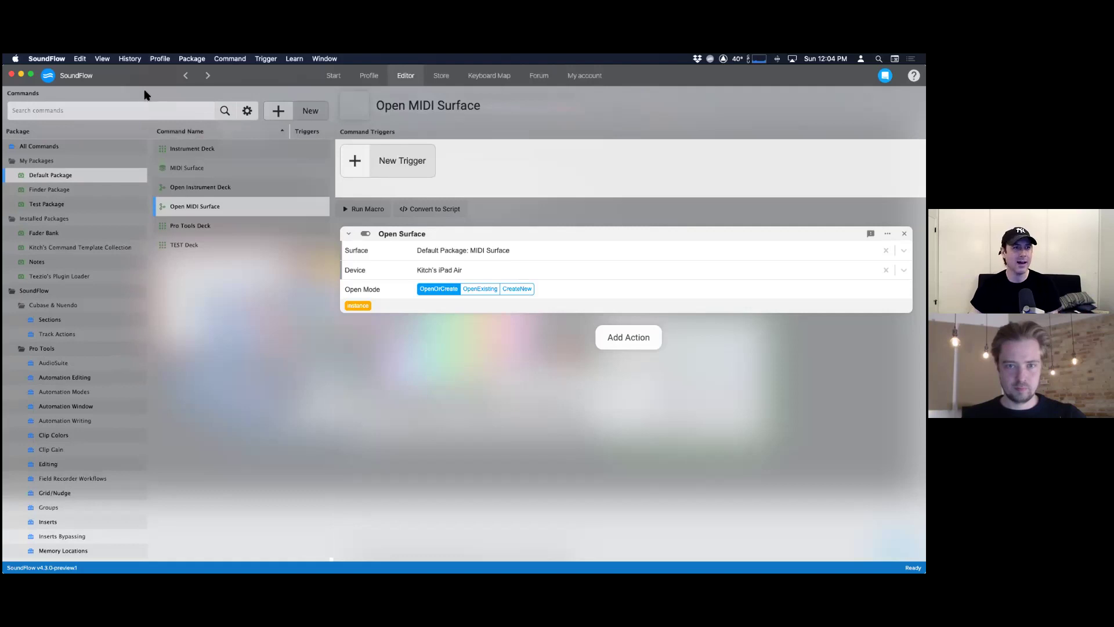
click(335, 77)
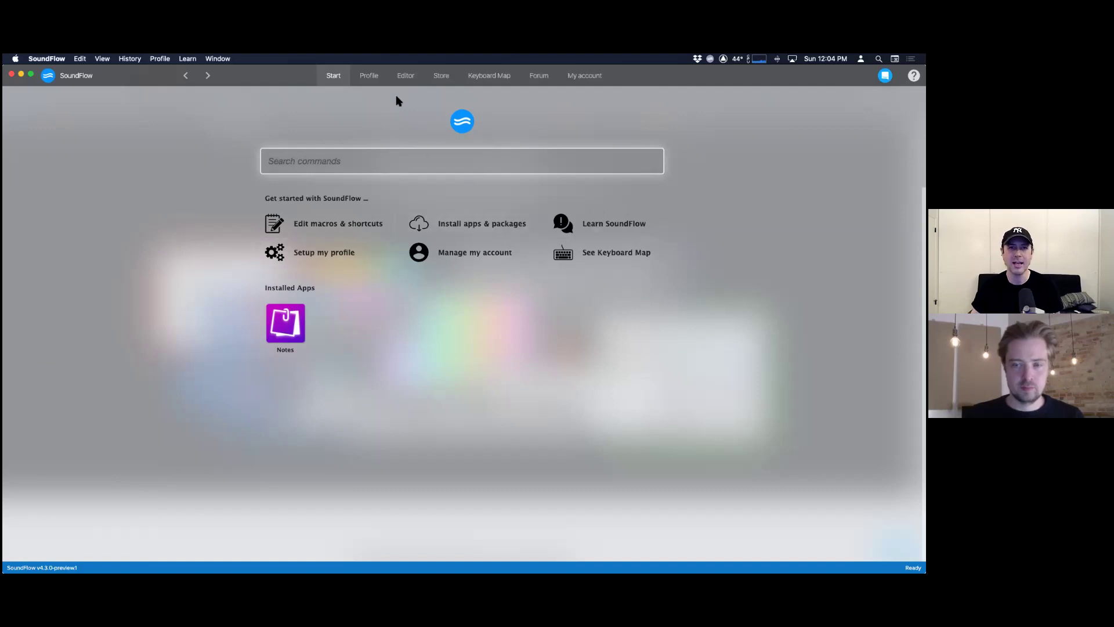
click(371, 78)
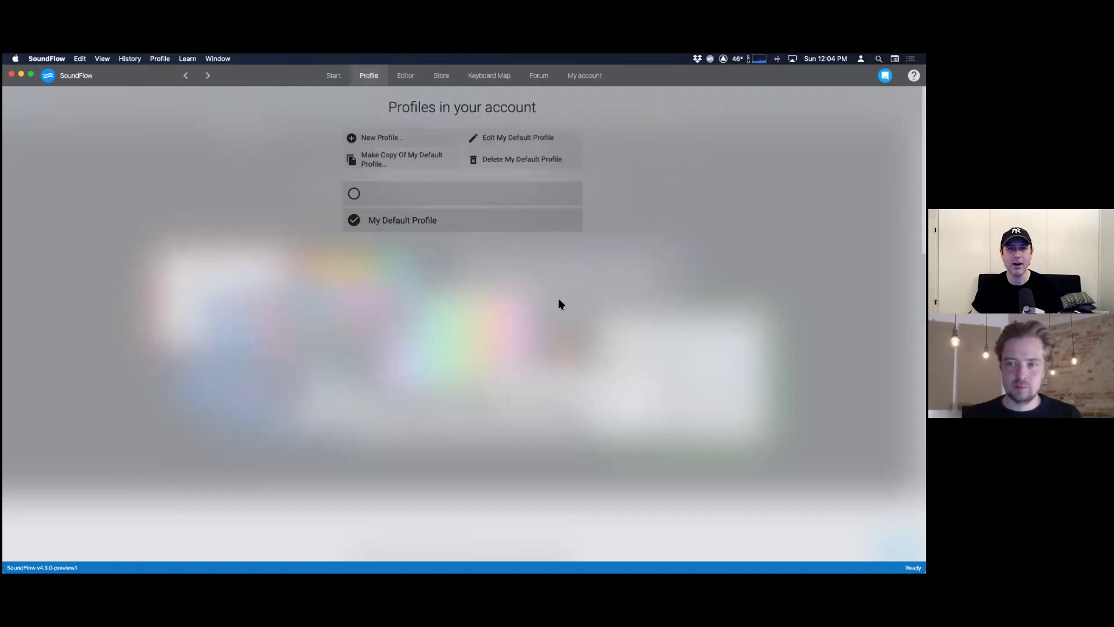
click(405, 78)
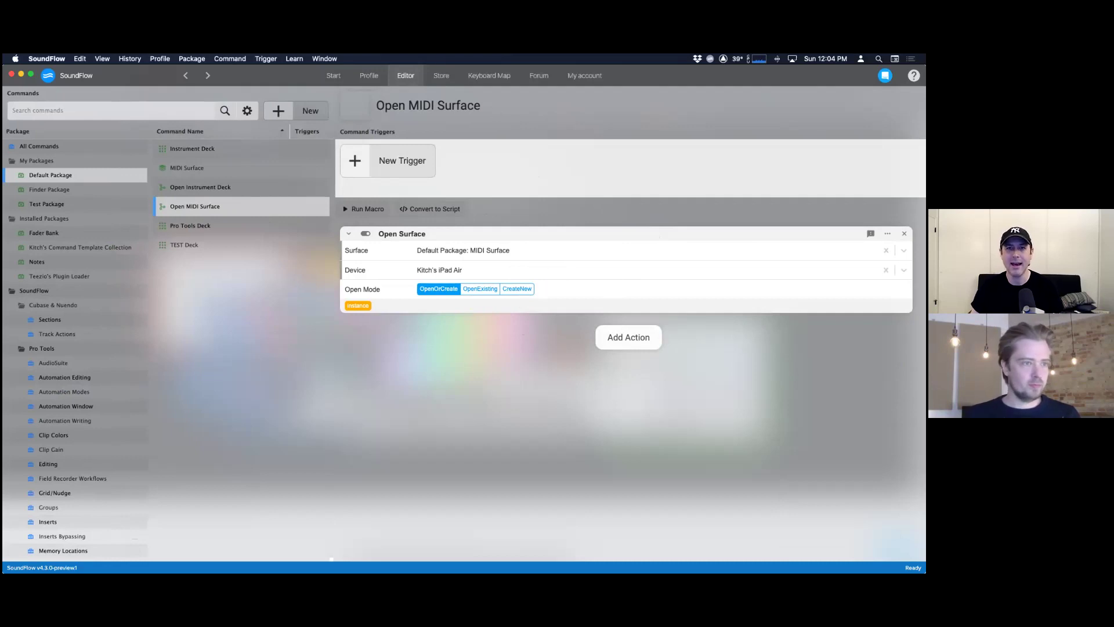
- Open the store, clear its search filter and look over the premium apps and packages
click(443, 81)
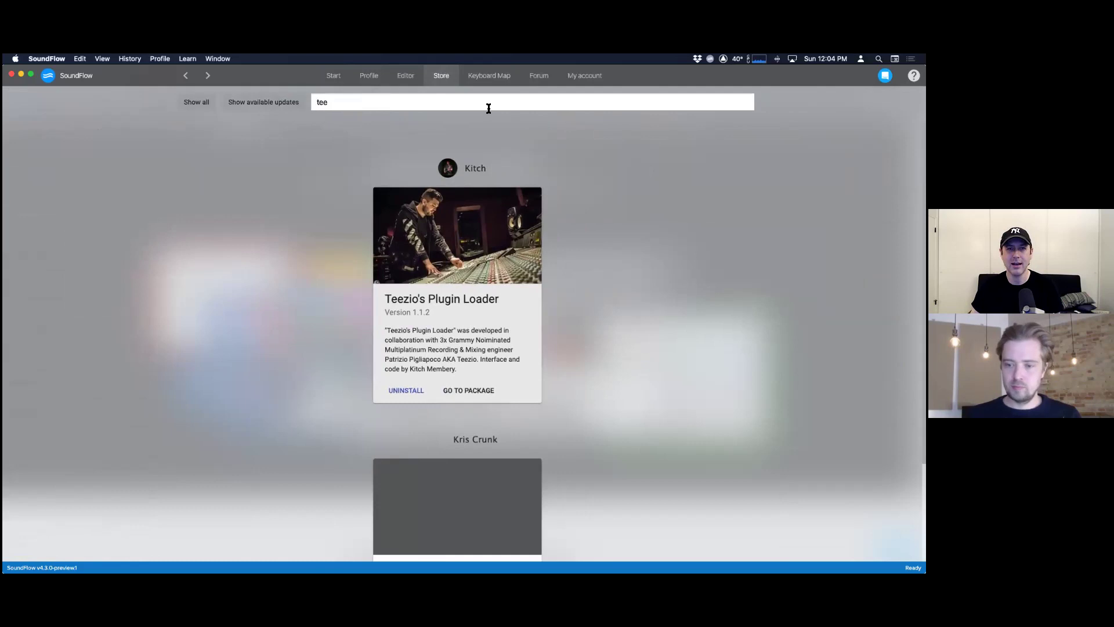
key(BackSpace)
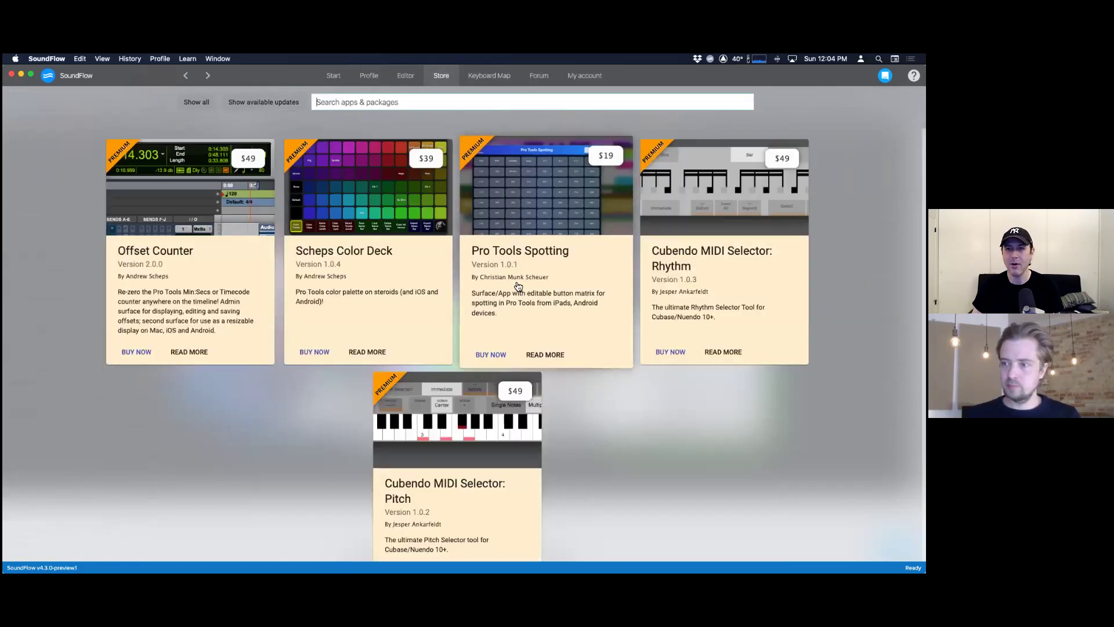
scroll(517, 299, down, 5)
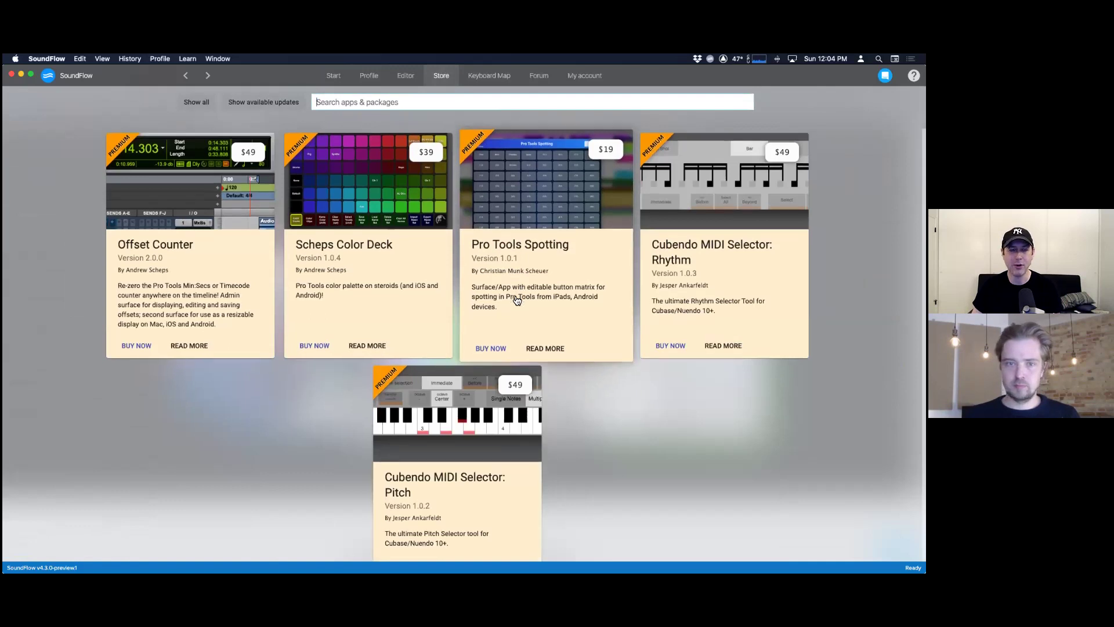
scroll(518, 299, down, 10)
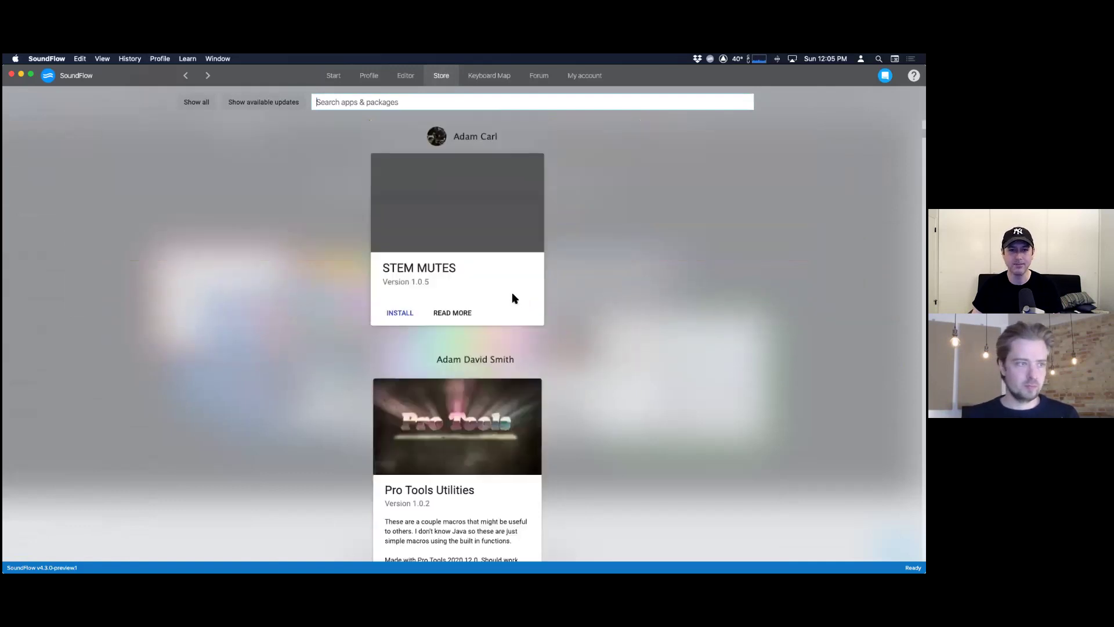
scroll(516, 300, up, 10)
scroll(516, 301, up, 2)
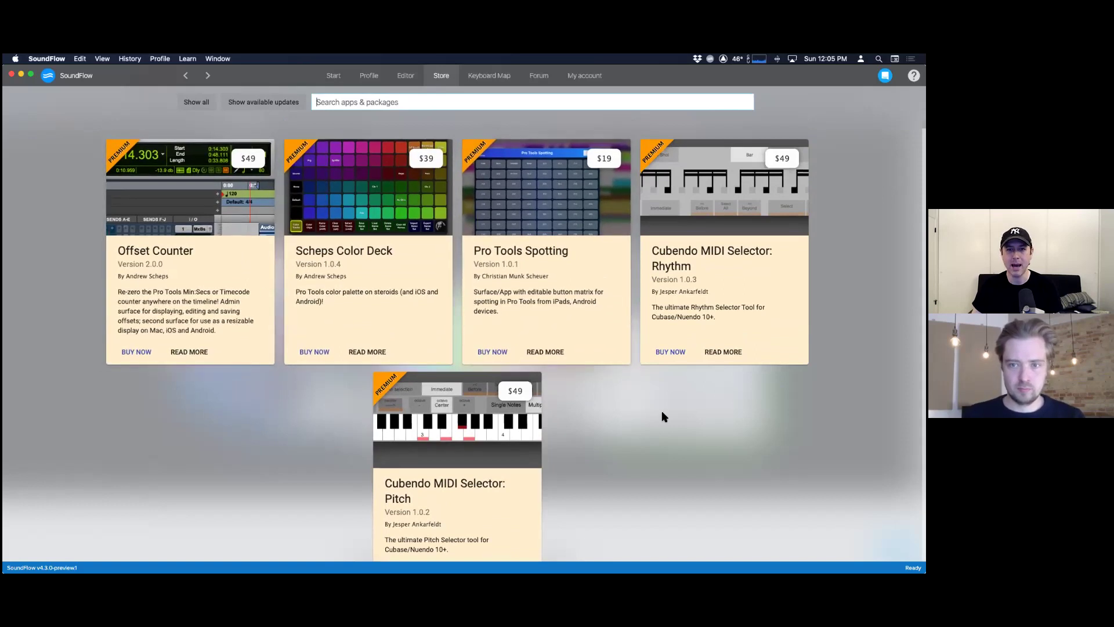
- Find and install the Melodyne Helpers package from the store, and go to the installed package in the editor
scroll(662, 414, down, 15)
scroll(659, 409, down, 8)
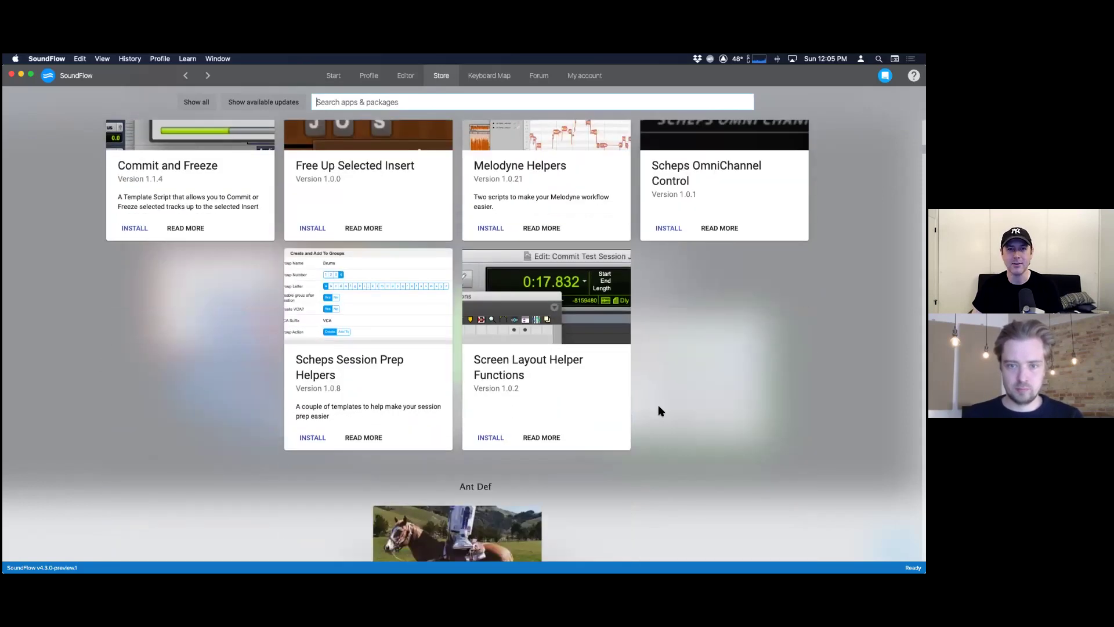
scroll(659, 410, up, 2)
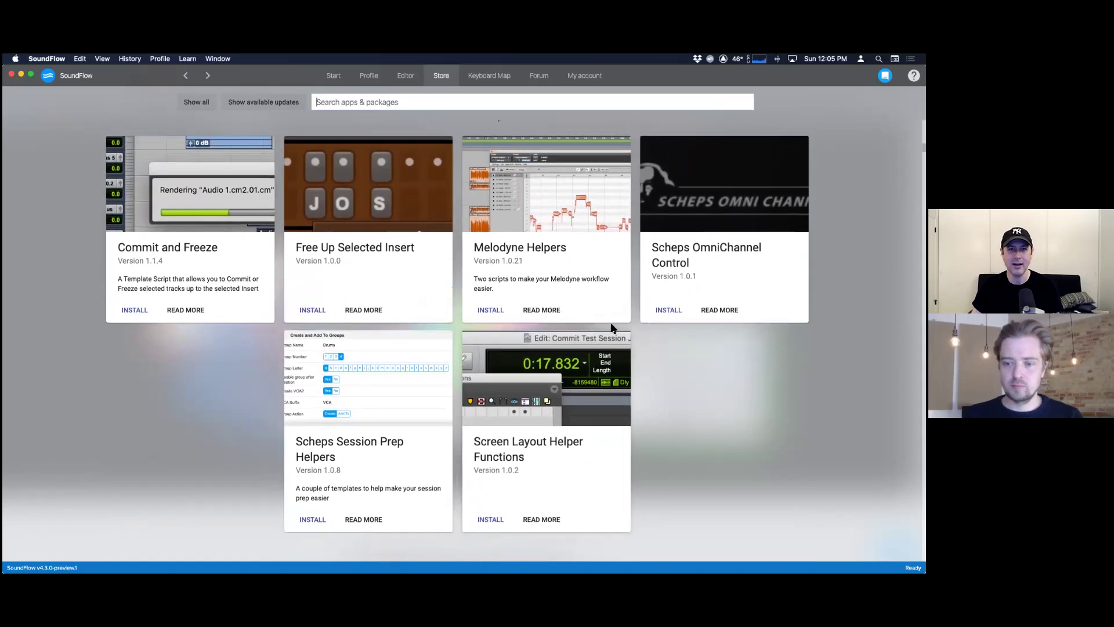
scroll(615, 326, up, 3)
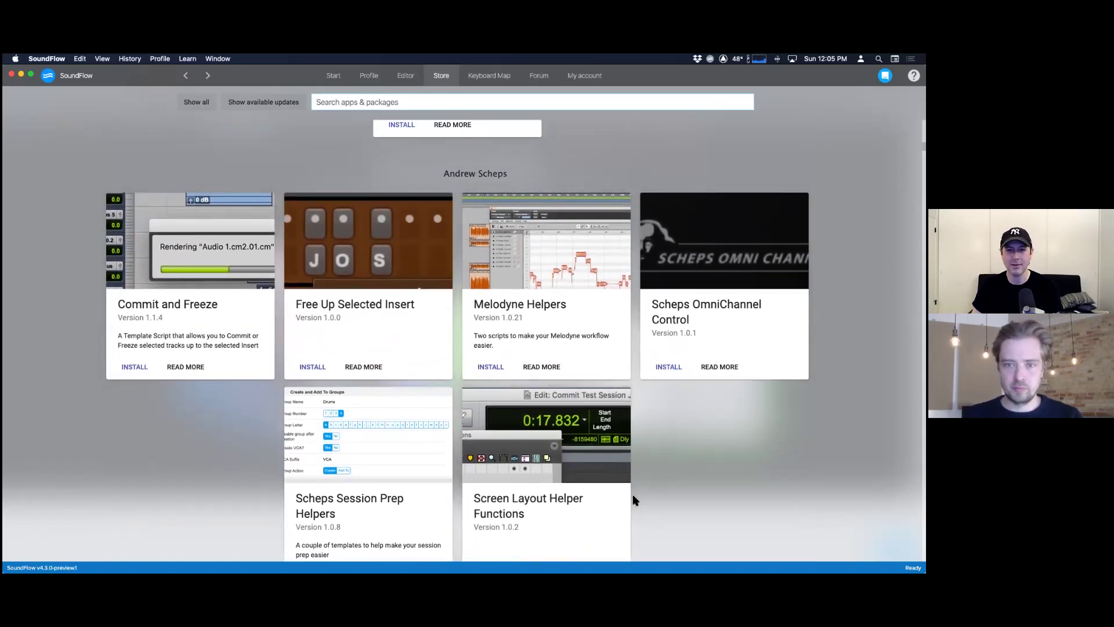
scroll(632, 495, down, 1)
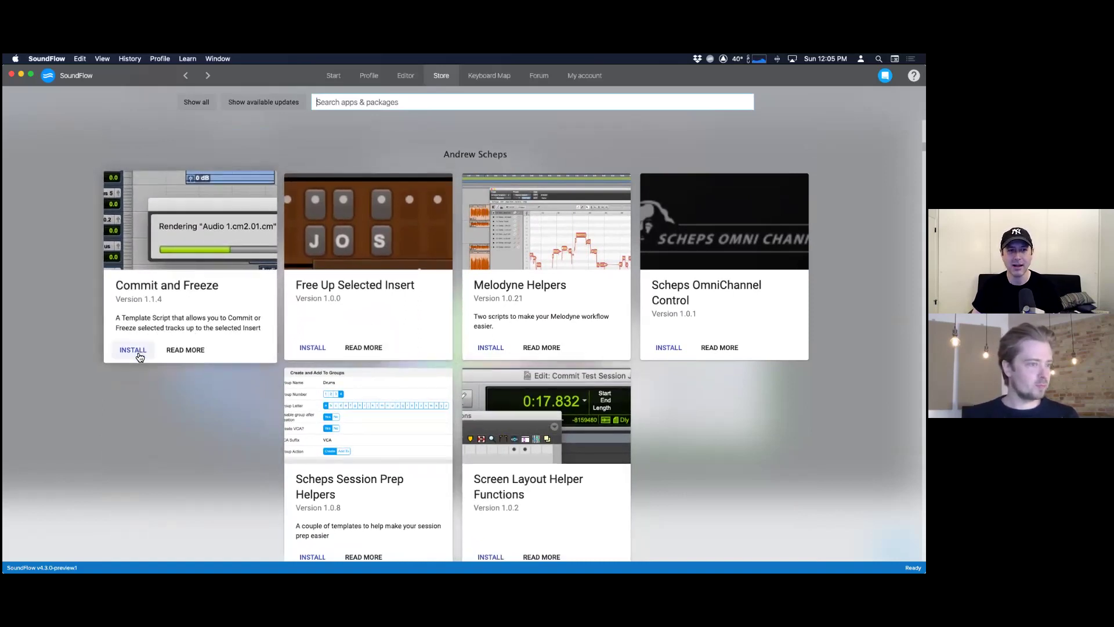
click(500, 351)
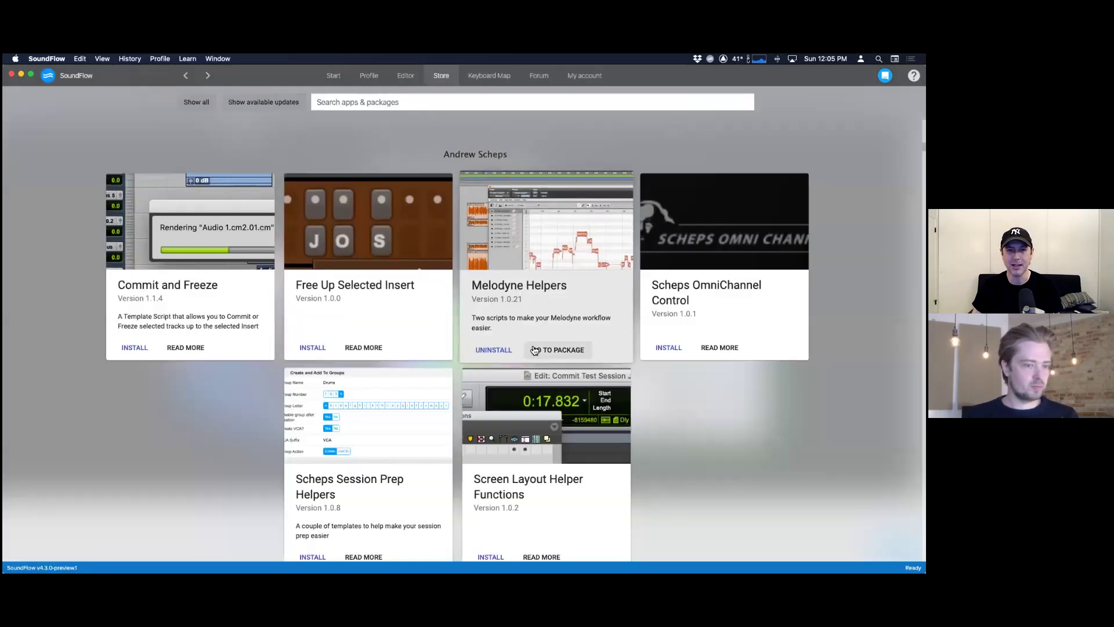
click(534, 350)
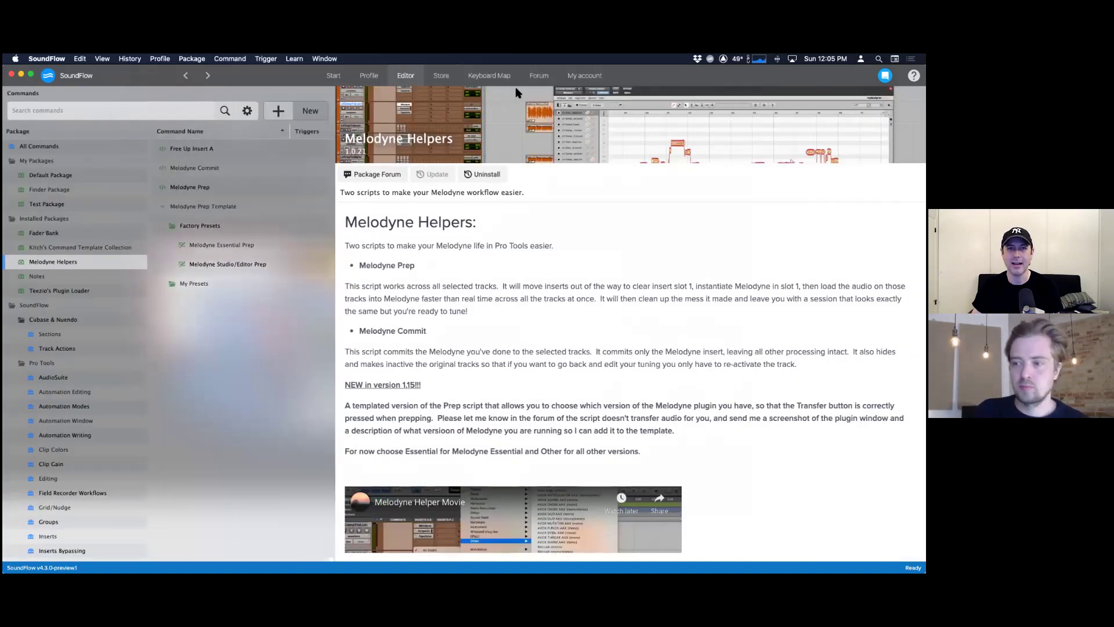
- View the keyboard map and the built-in SoundFlow Forum
click(486, 76)
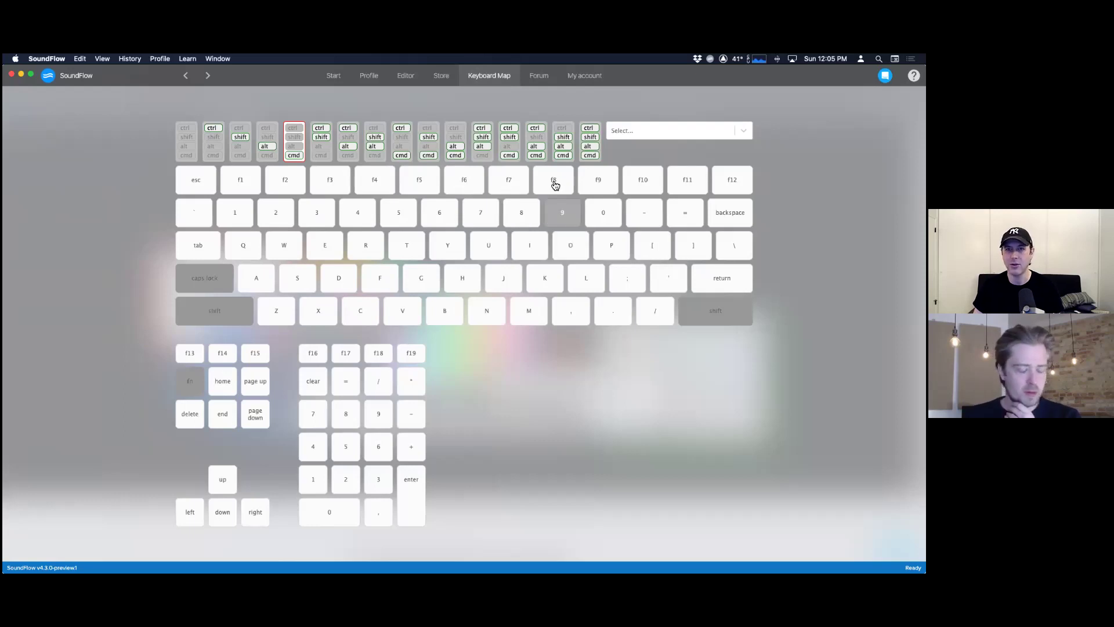
click(537, 78)
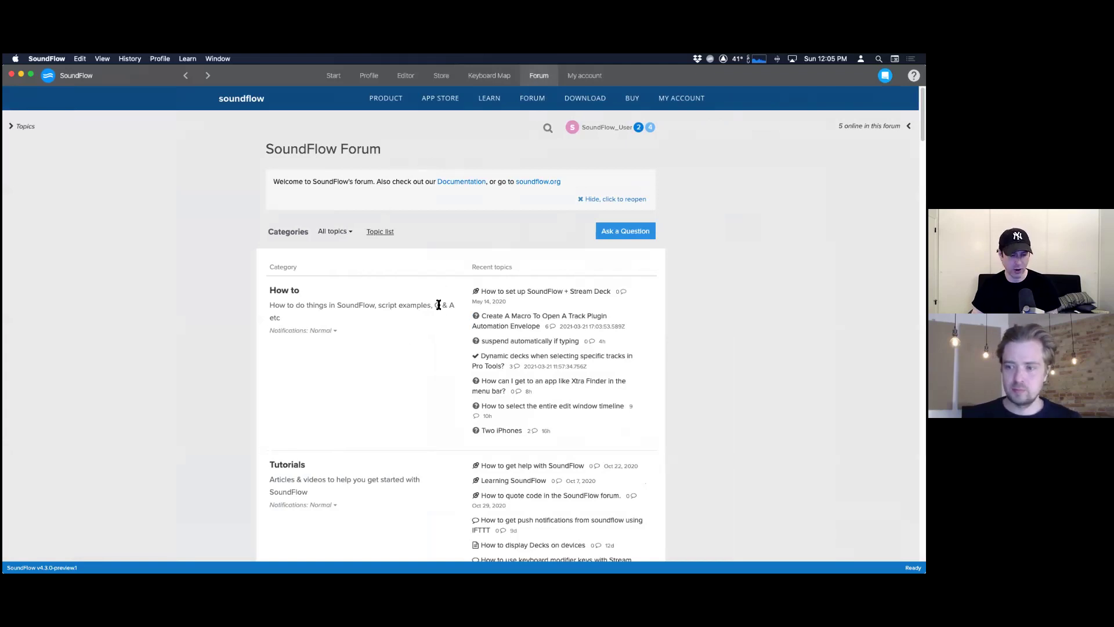
- Switch to Chrome and examine the SoundFlow Forum's categories, from How to, Tutorials and Support down to the remaining sections
key(super+Tab)
key(super+Tab)
key(super+Tab)
key(super+Tab)
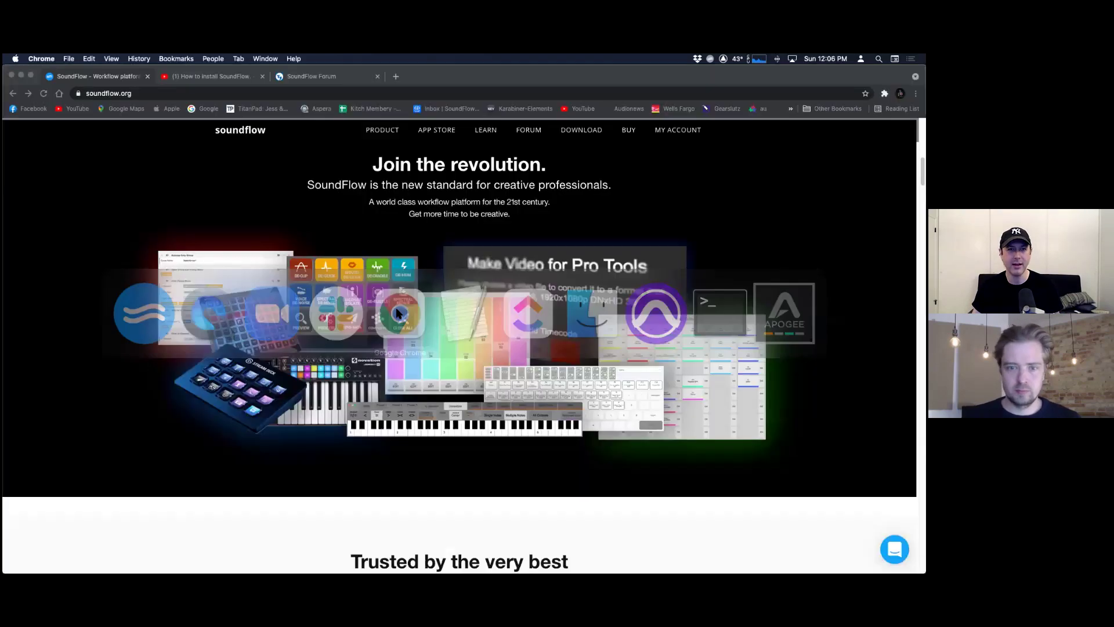
click(297, 78)
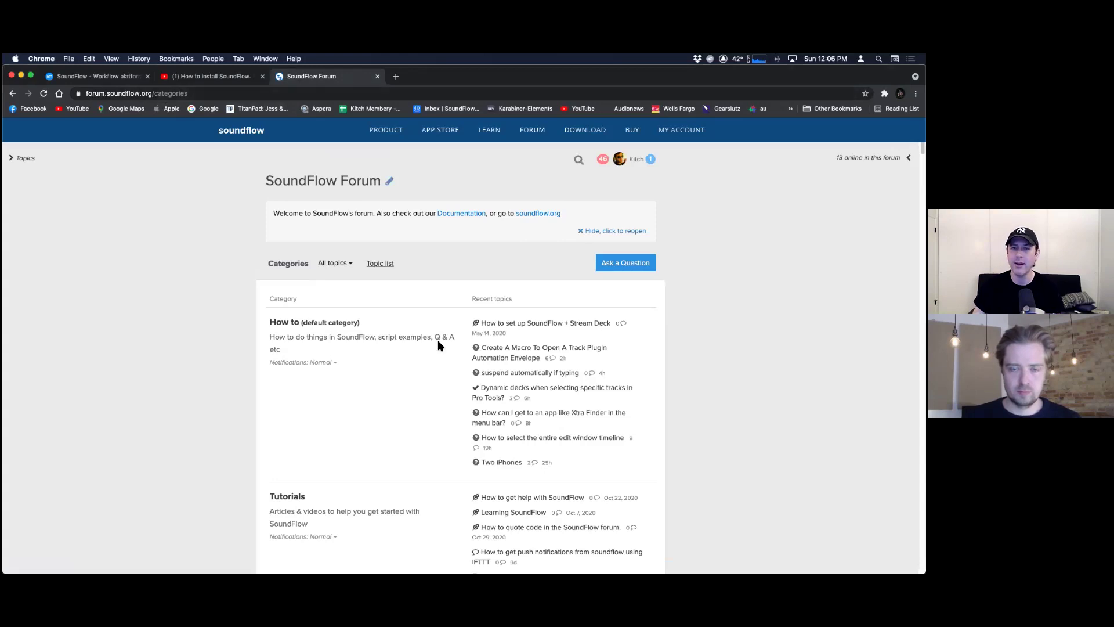
scroll(452, 351, down, 1)
scroll(451, 344, up, 1)
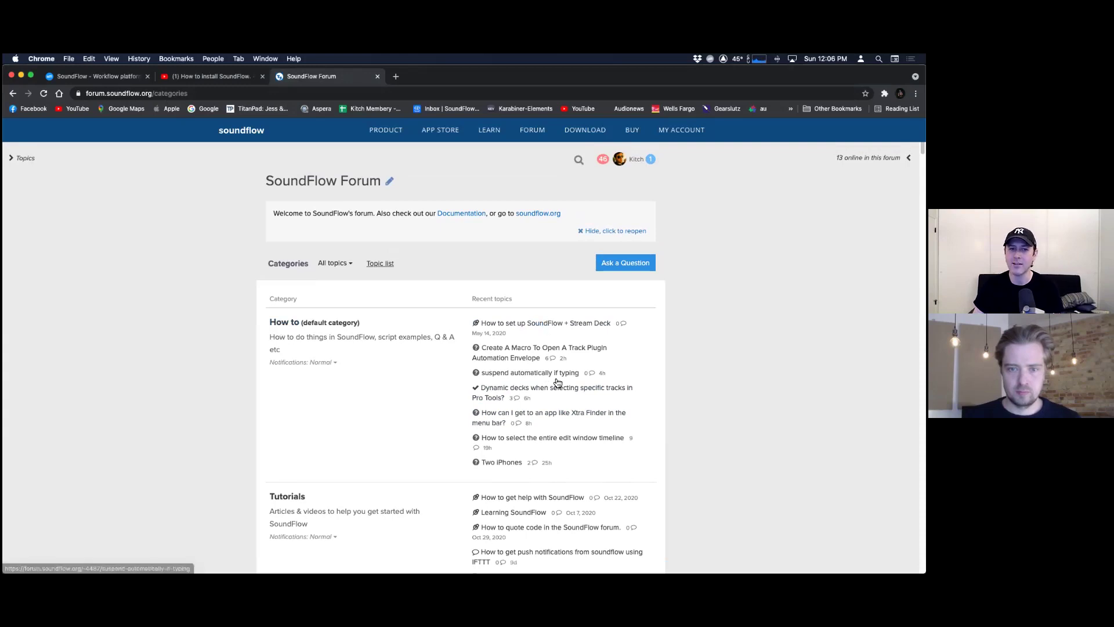
scroll(406, 441, down, 3)
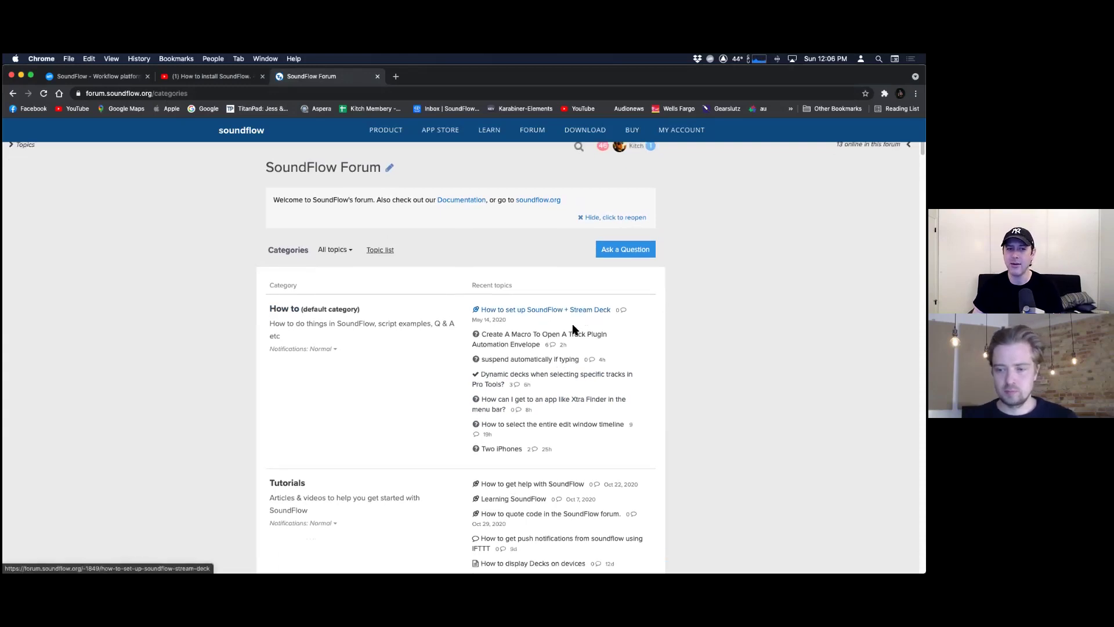
scroll(519, 430, down, 1)
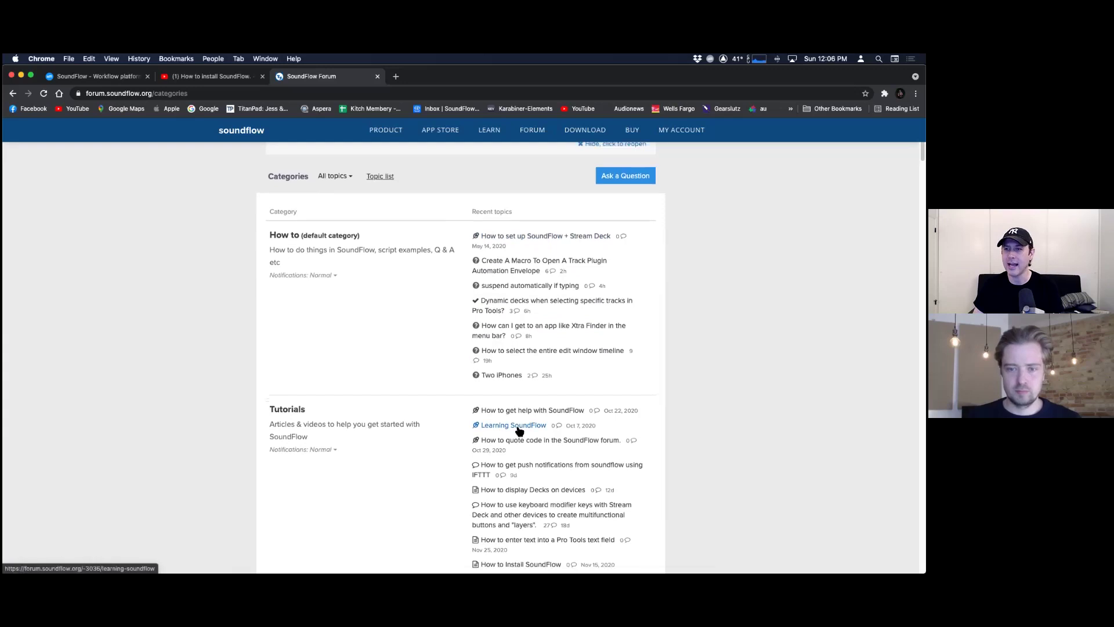
scroll(519, 474, down, 8)
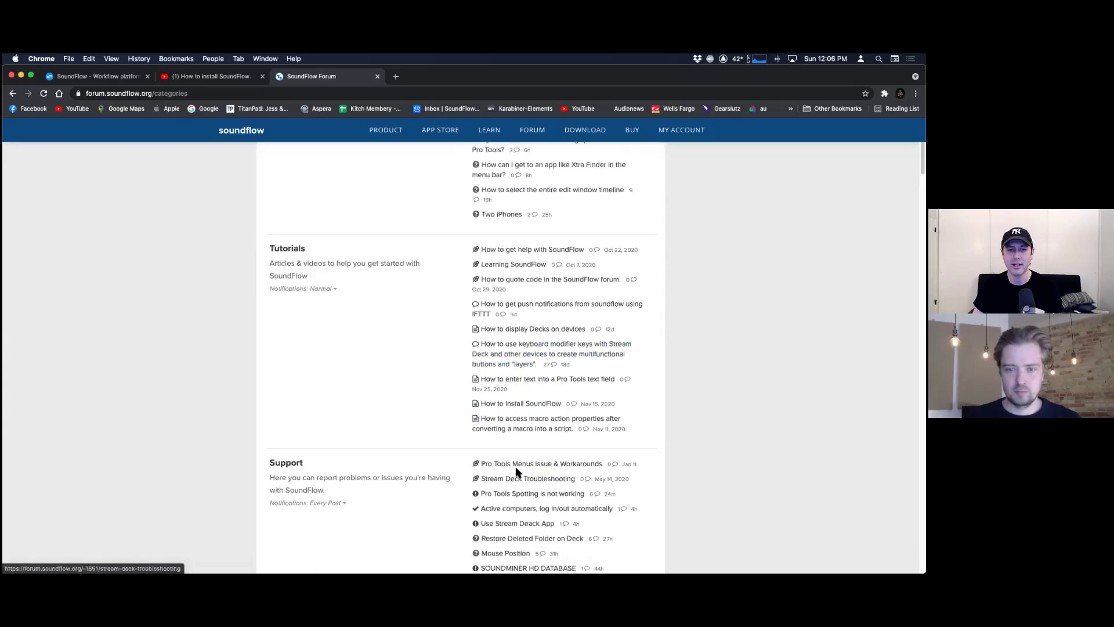
scroll(520, 460, up, 3)
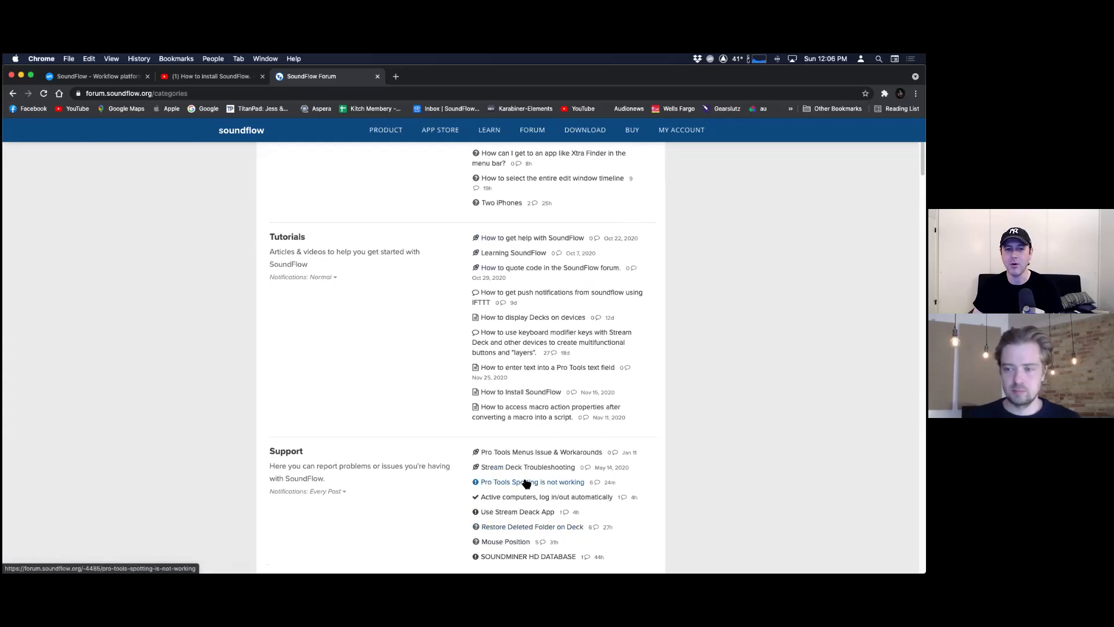
scroll(526, 476, down, 20)
scroll(528, 466, down, 20)
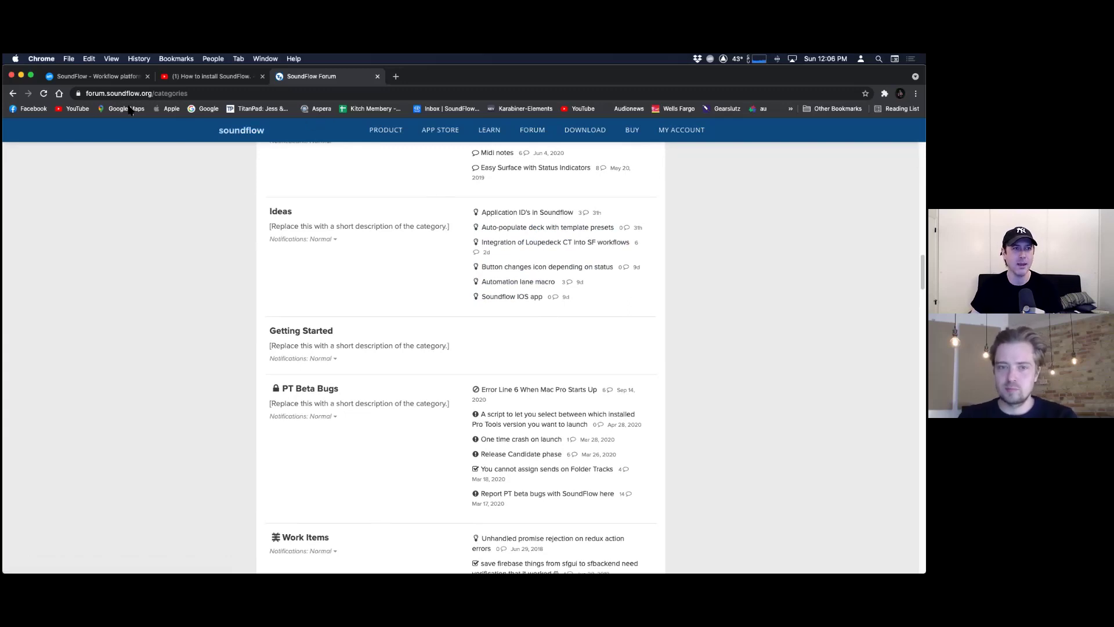
- Show the soundflow.org home page in Chrome, switching briefly to SoundFlow's built-in forum and back
click(85, 79)
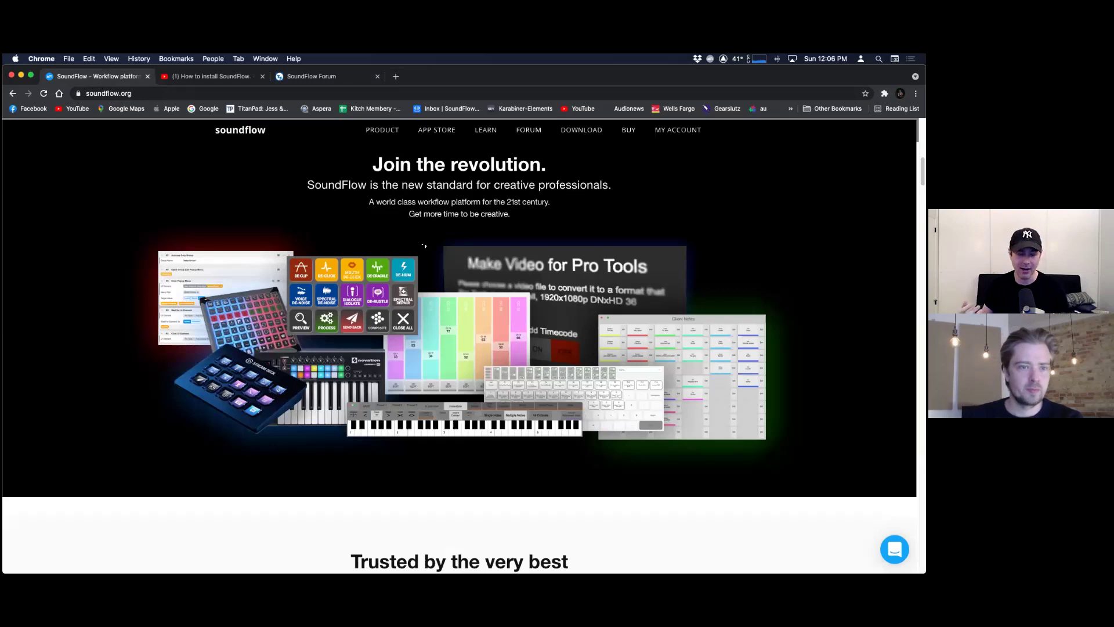
key(super+Tab)
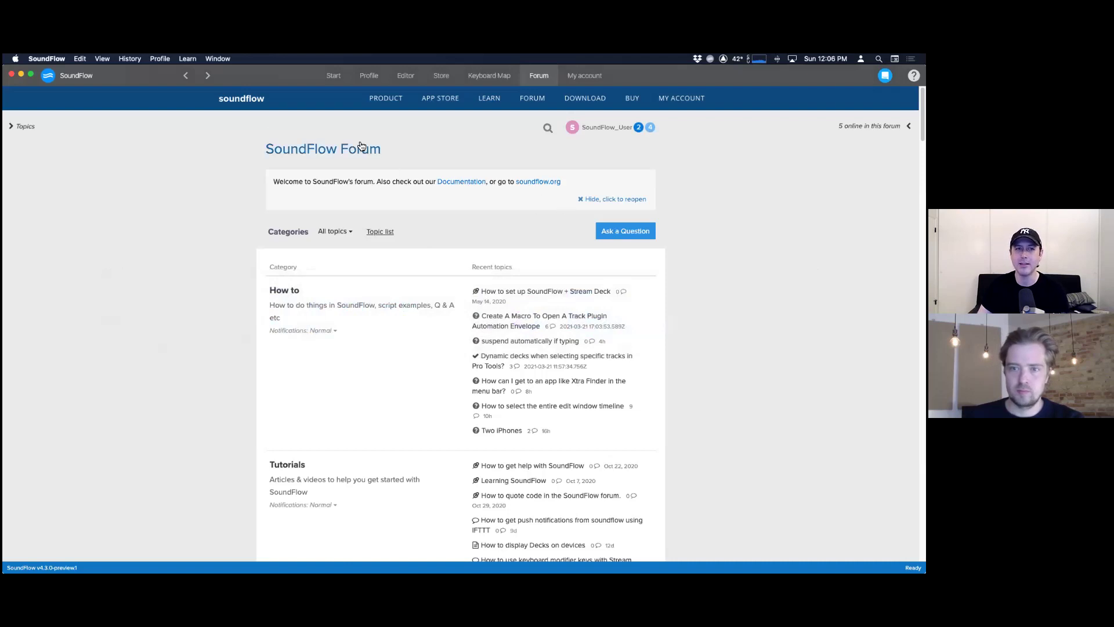
key(super+Tab)
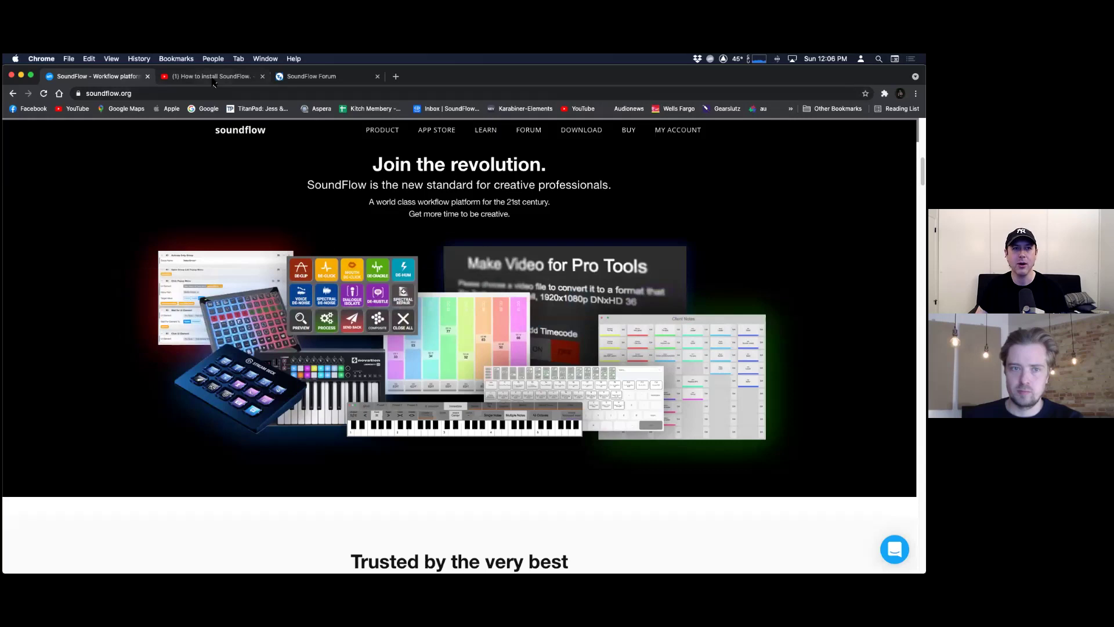
- Show the YouTube video How to install SoundFlow and look through the Learning SoundFlow playlist
click(214, 82)
scroll(756, 324, up, 5)
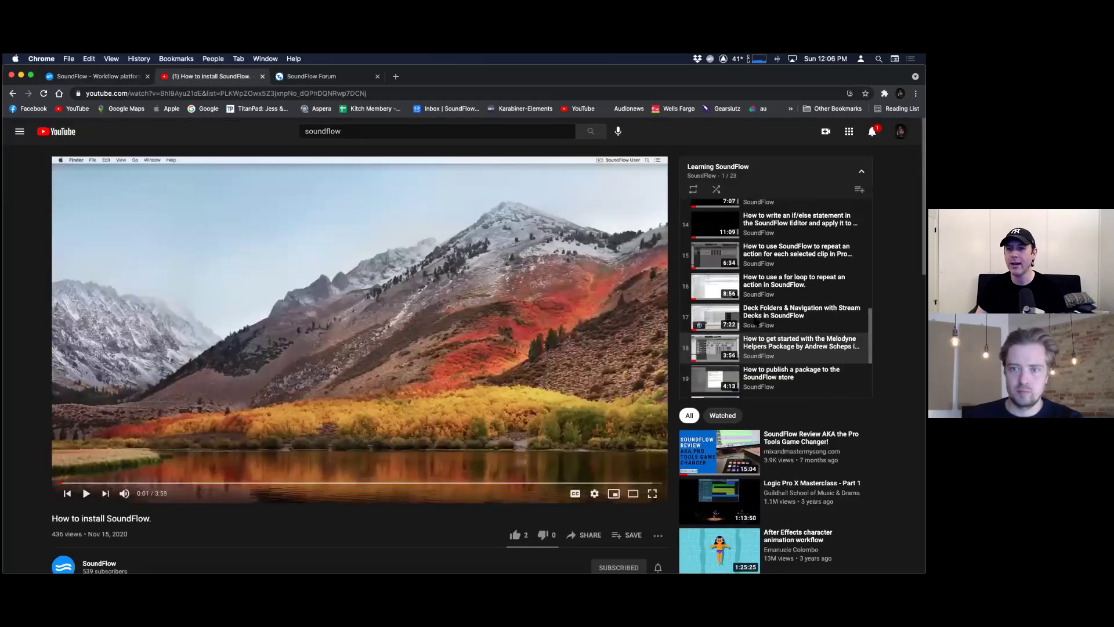
scroll(756, 324, up, 5)
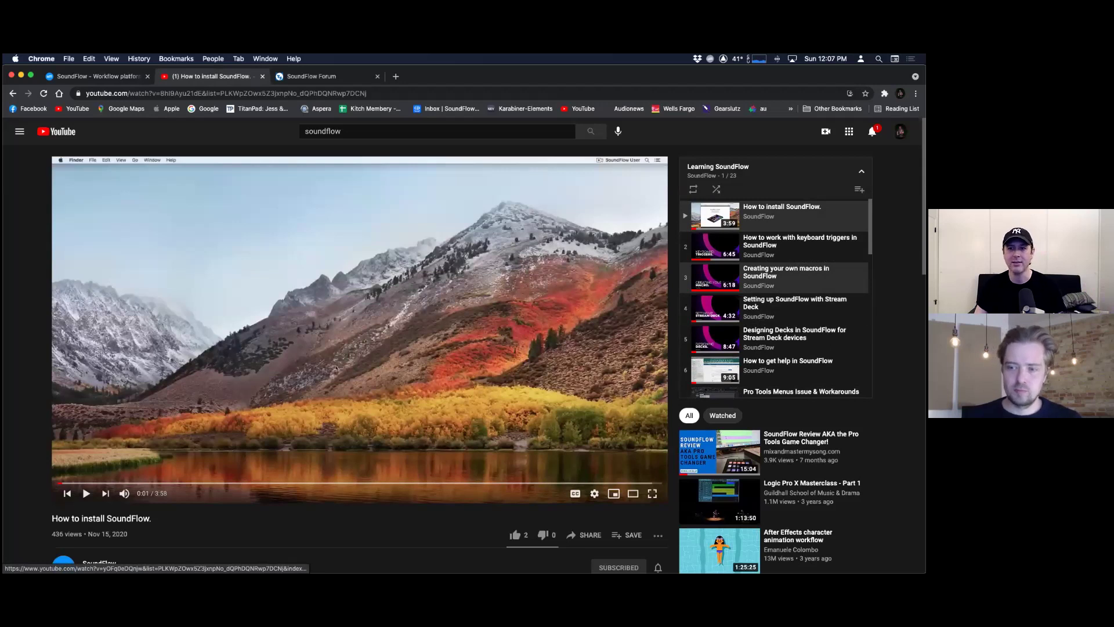
scroll(807, 282, down, 3)
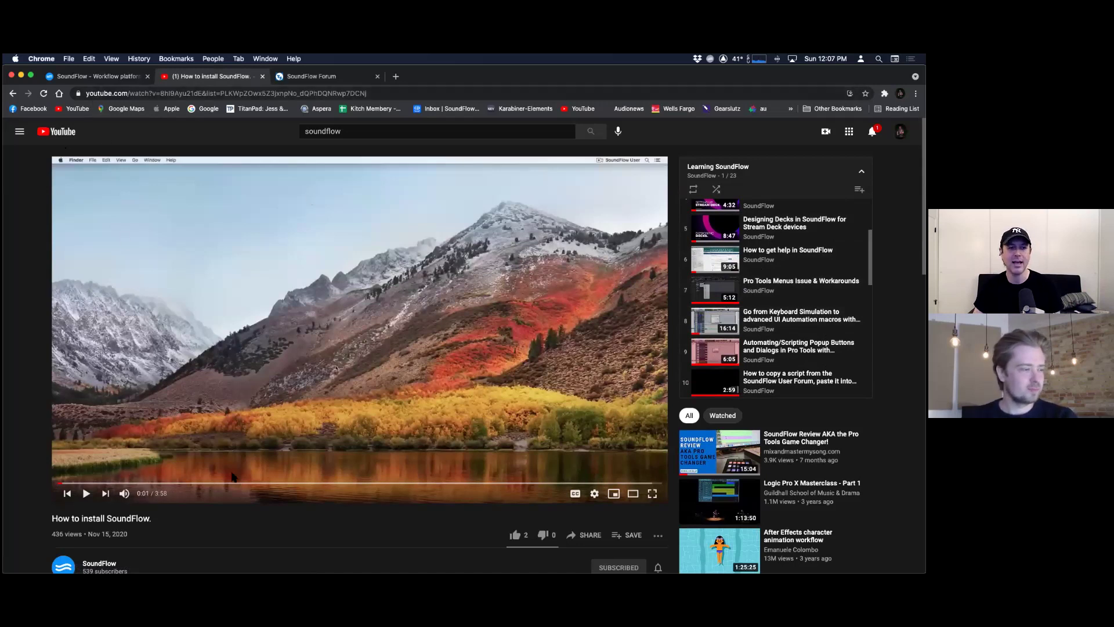
scroll(291, 411, down, 2)
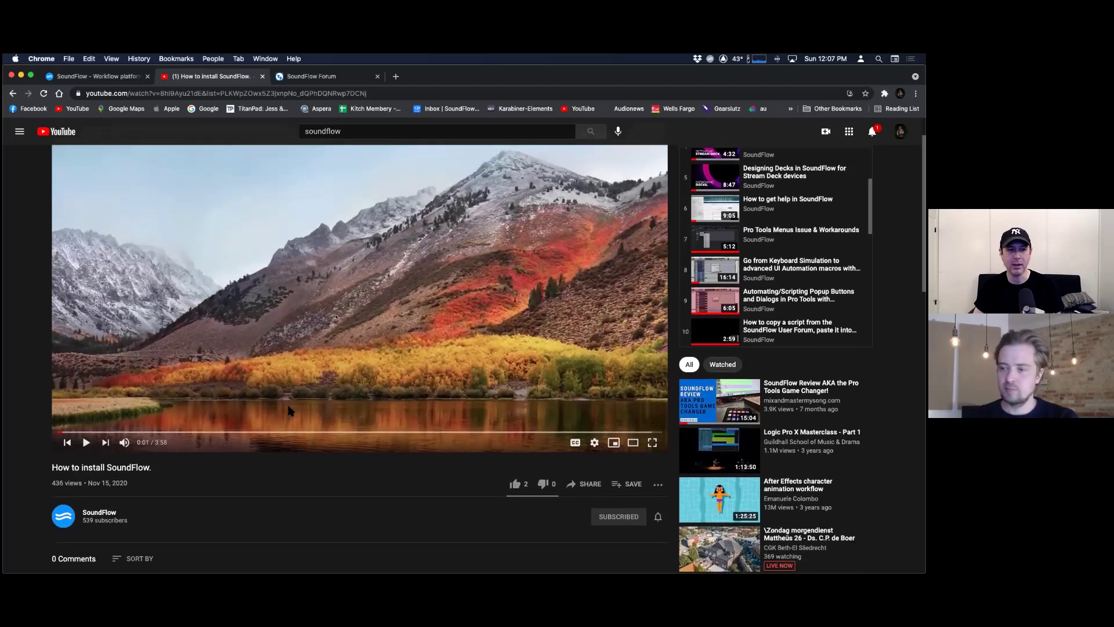
scroll(290, 410, up, 1)
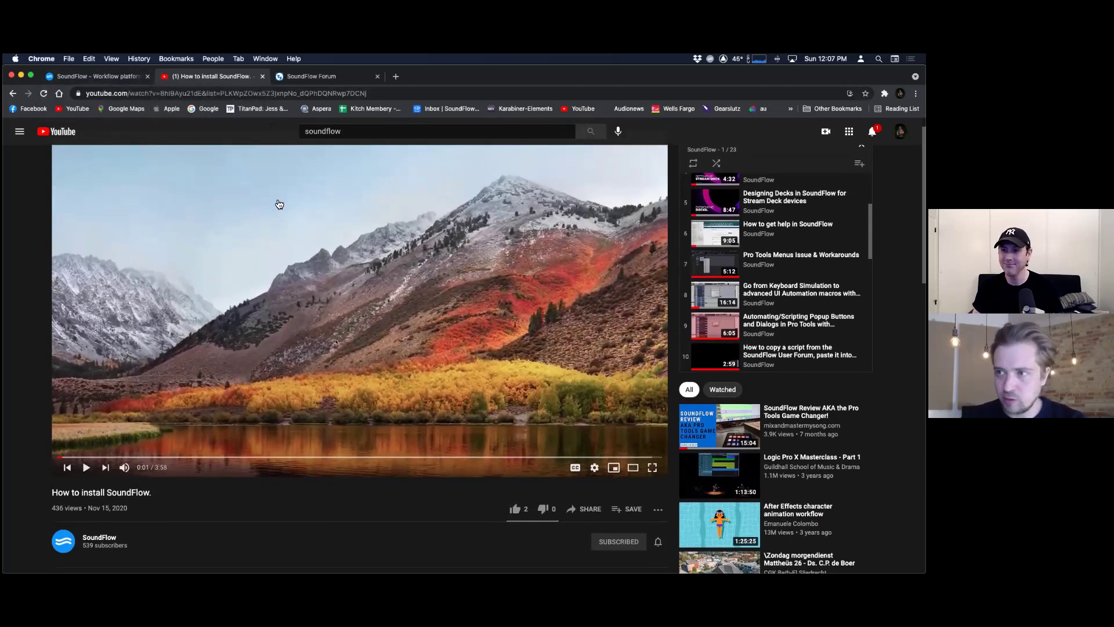
- Switch back to SoundFlow and return to the Melodyne Helpers package in the editor
key(super+Tab)
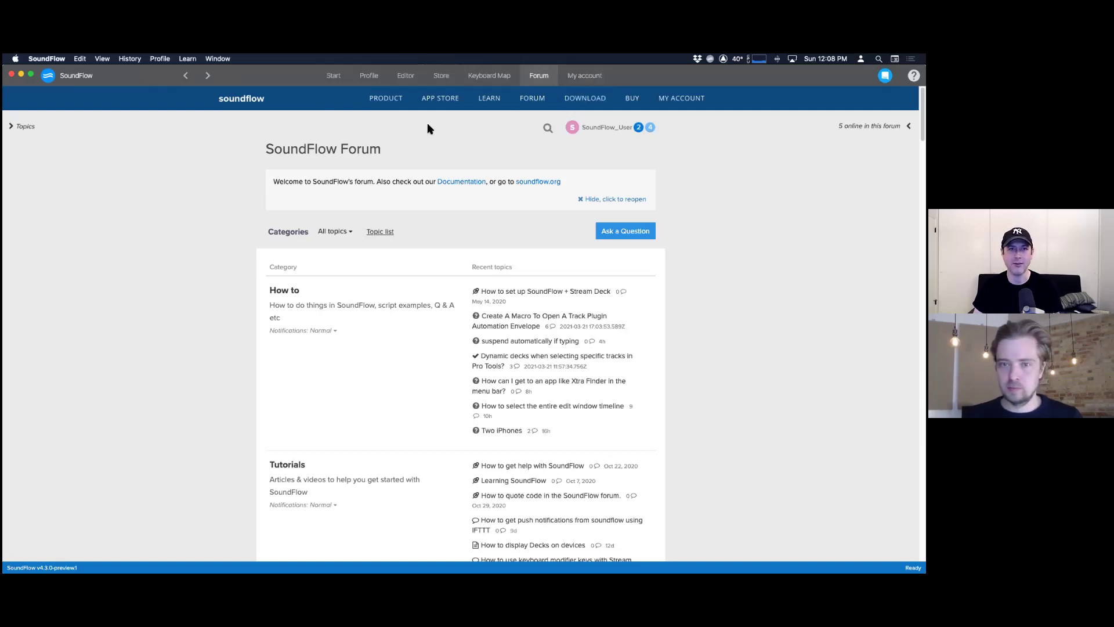
click(411, 79)
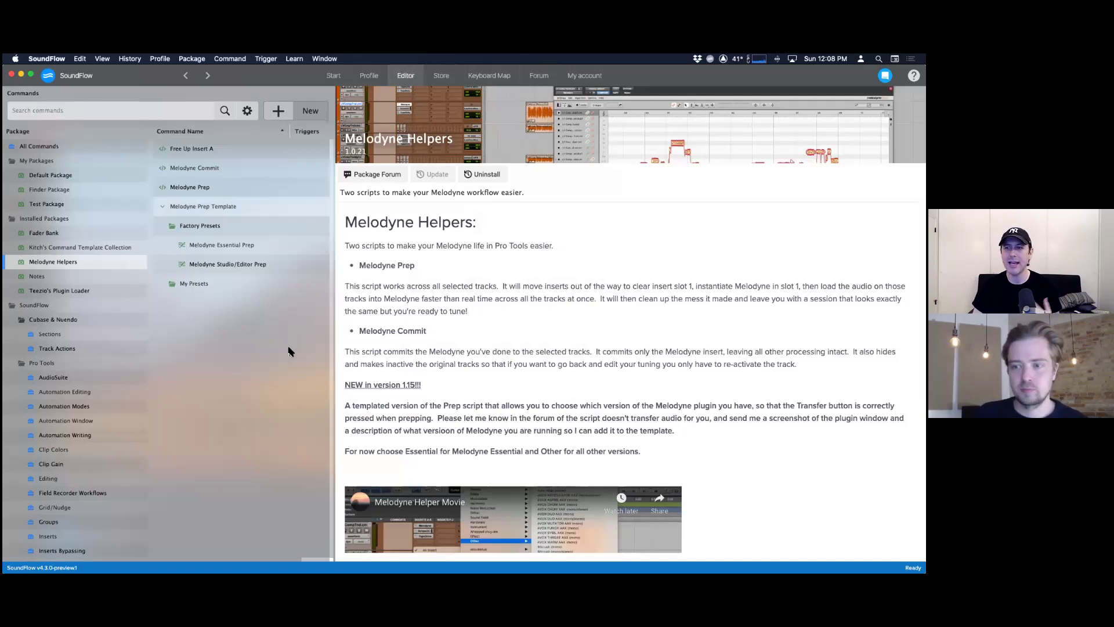
- Show the Pro Tools session briefly, and return to SoundFlow to open the Default Package
key(super+Tab)
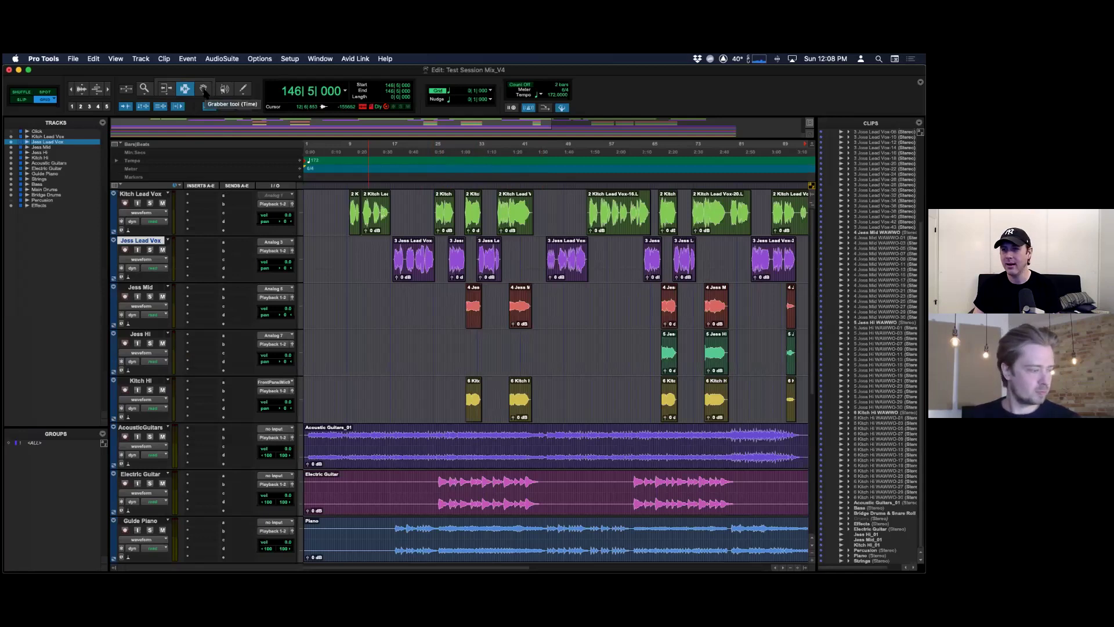
key(super+Tab)
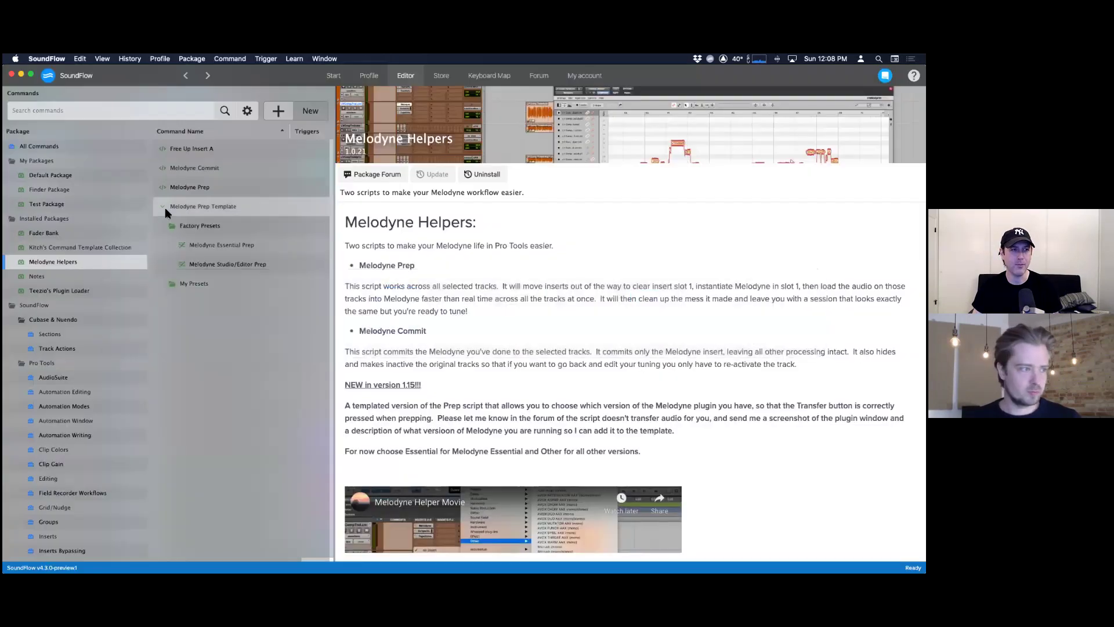
click(72, 178)
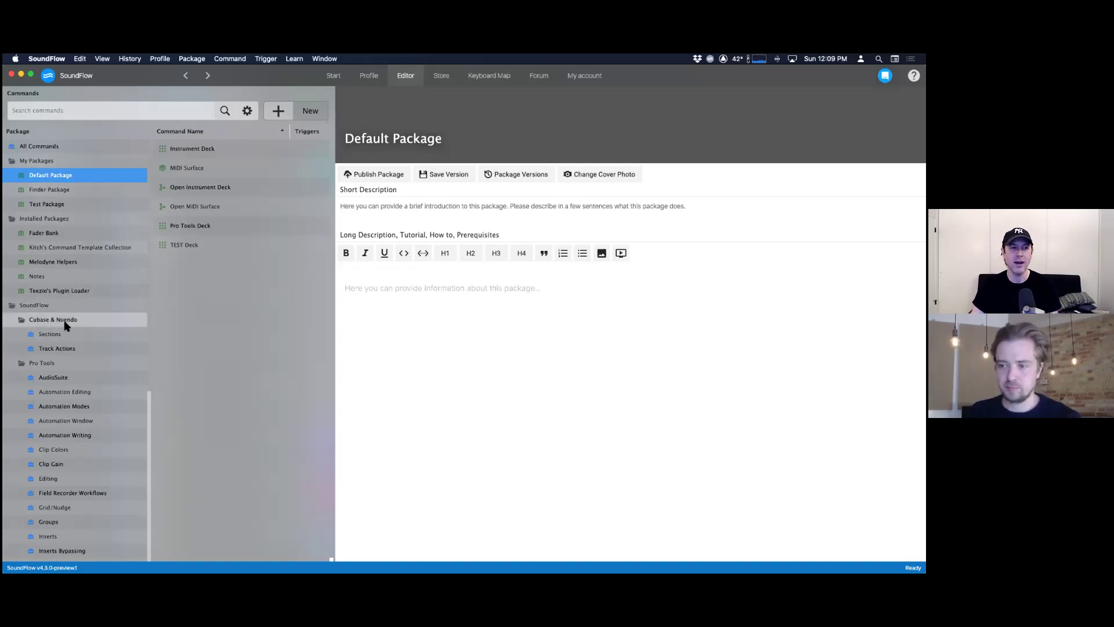
- Look through SoundFlow's built-in command packages, including those for Cubase & Nuendo and Pro Tools
scroll(65, 325, down, 5)
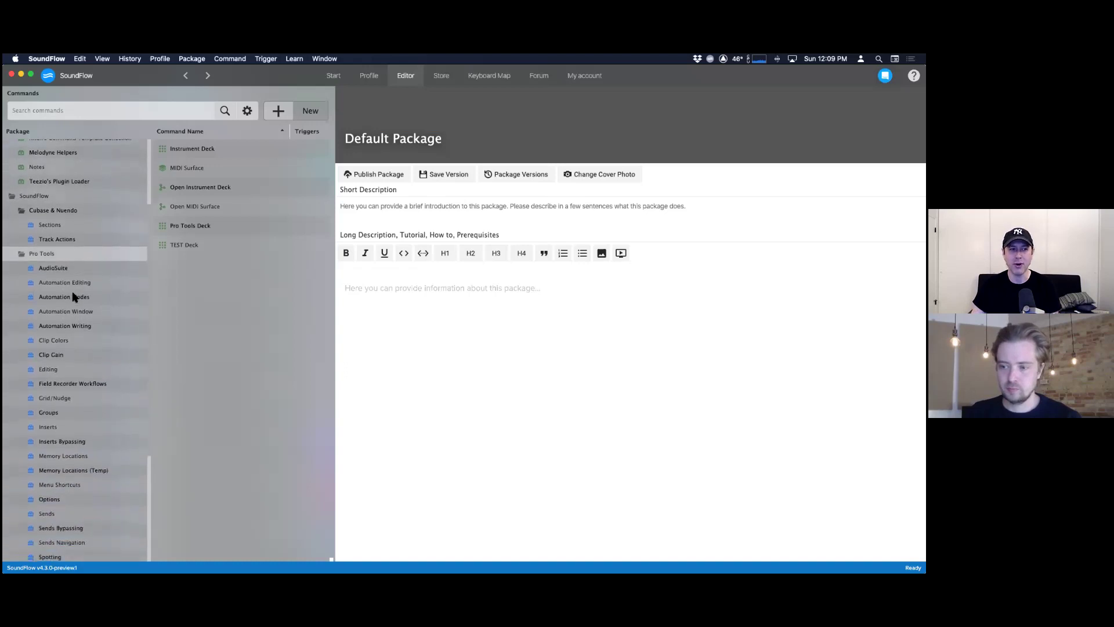
scroll(74, 297, down, 1)
scroll(87, 464, down, 4)
scroll(87, 499, down, 4)
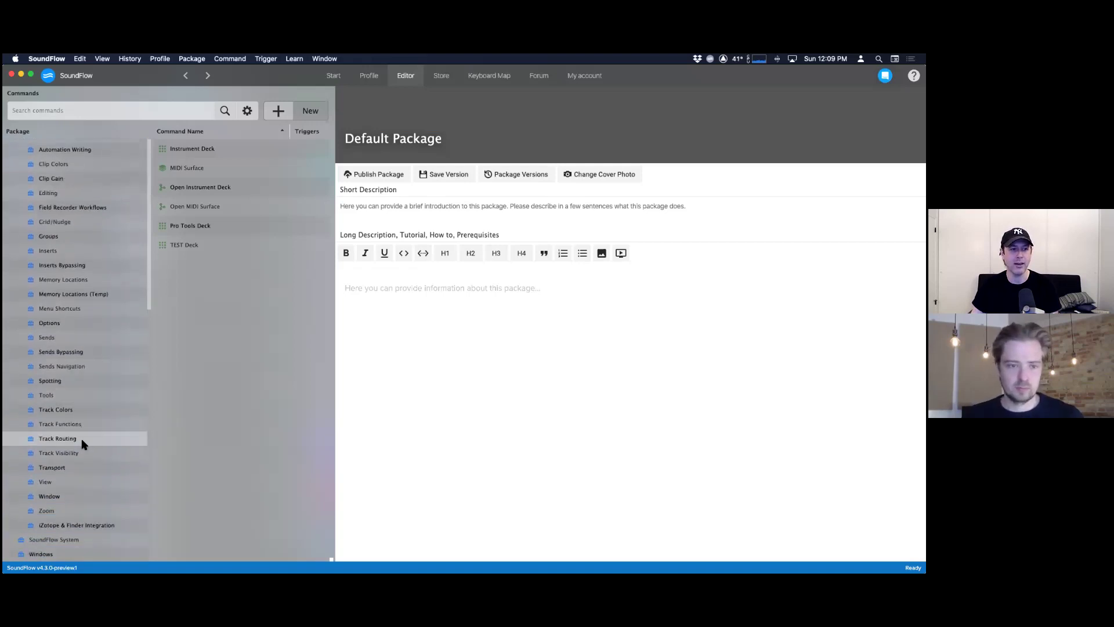
scroll(100, 219, up, 15)
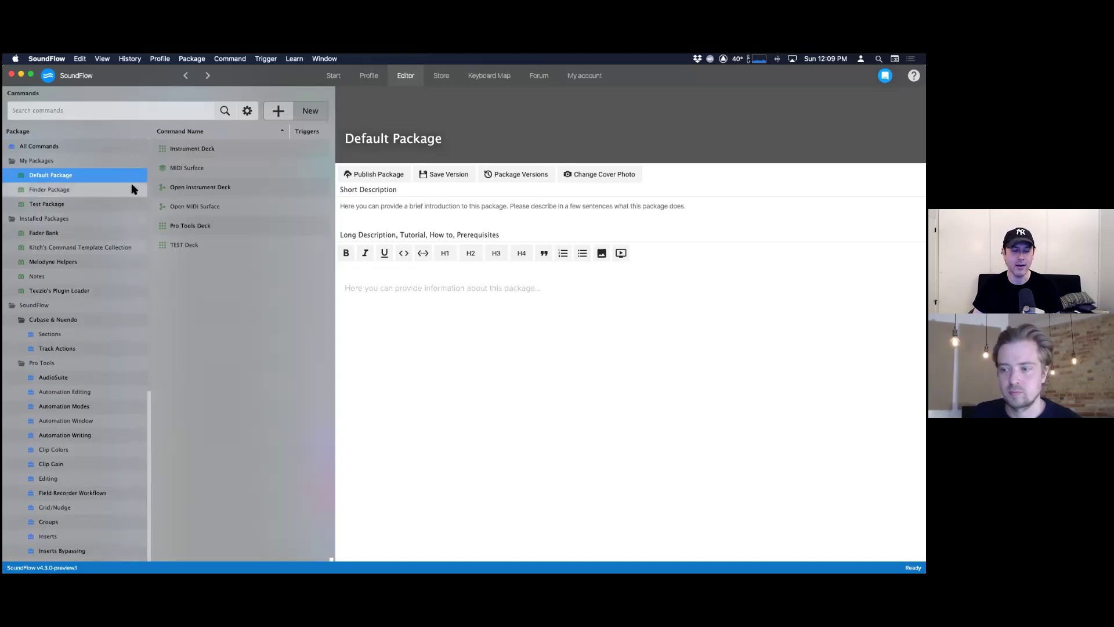
- Switch to Chrome and show the soundflow.org download page and the How to install SoundFlow video
key(super+Tab)
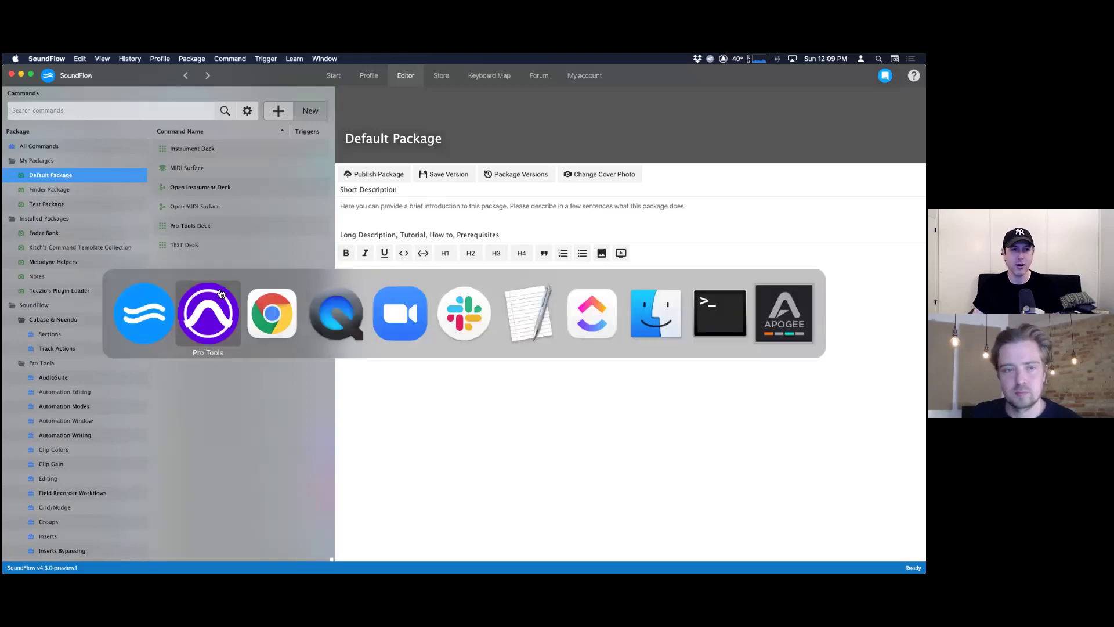
click(257, 314)
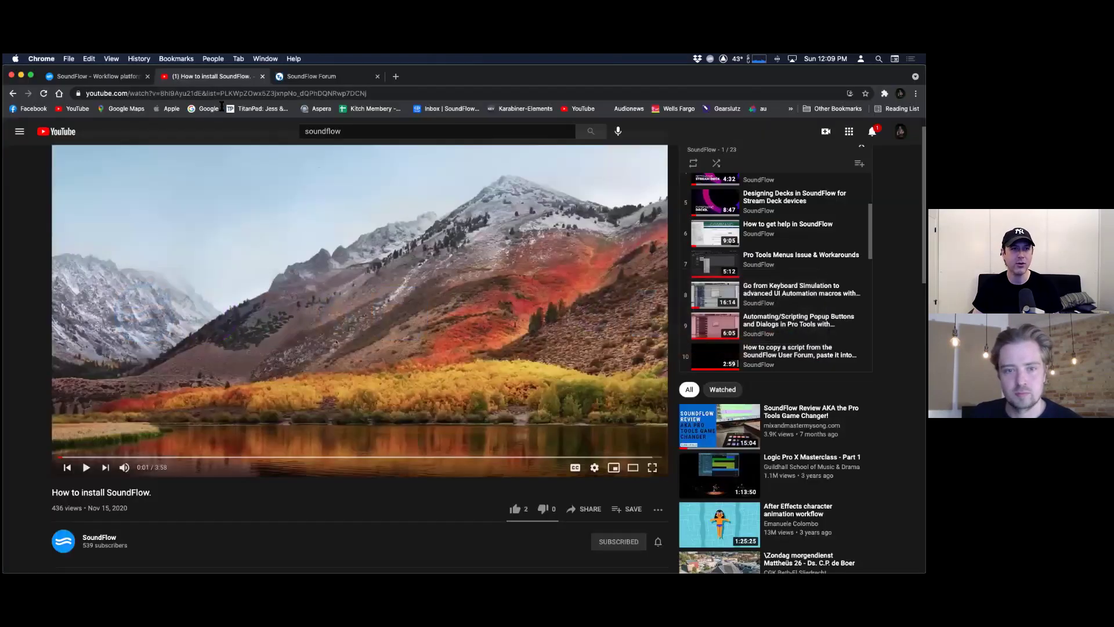
click(96, 78)
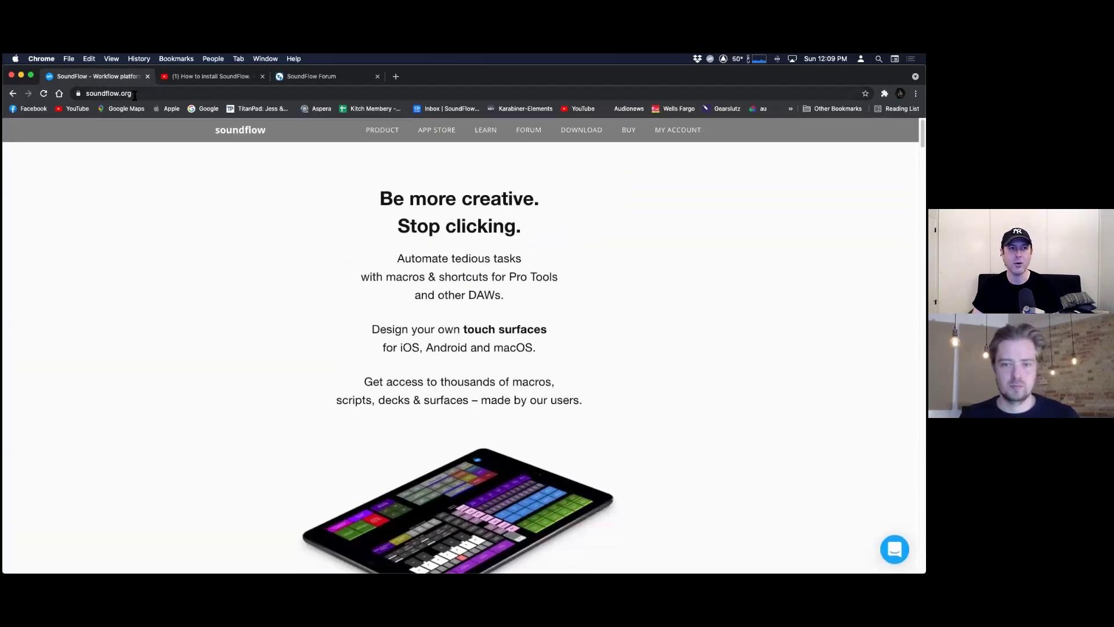
click(581, 131)
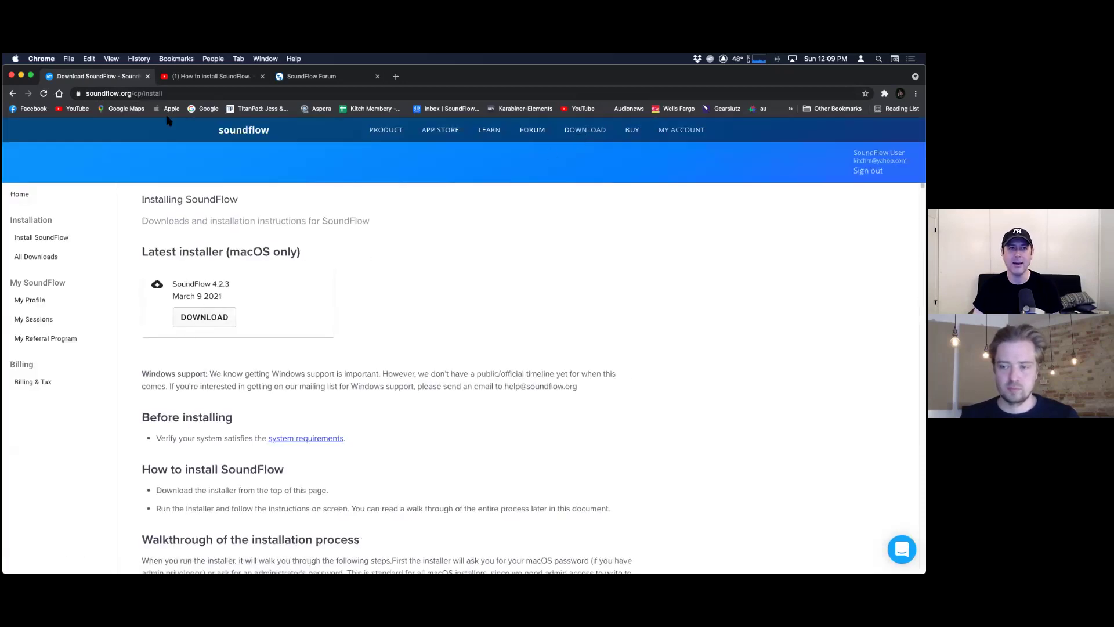
click(209, 77)
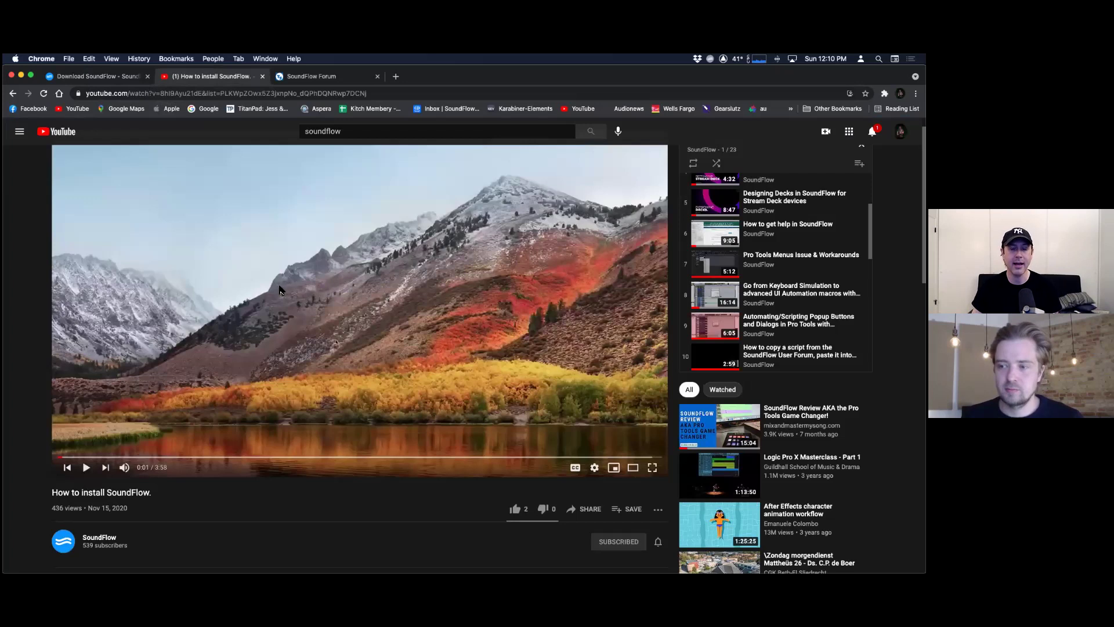
- Switch back to SoundFlow, show the keyboard map, and review the active profile's default trigger options
key(super+Tab)
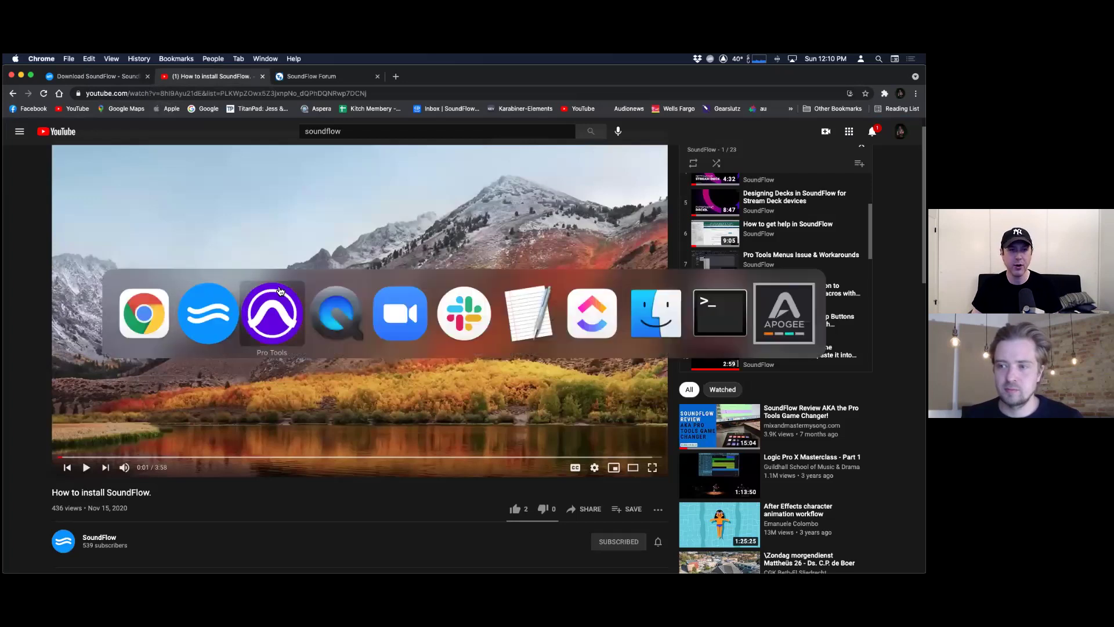
click(203, 323)
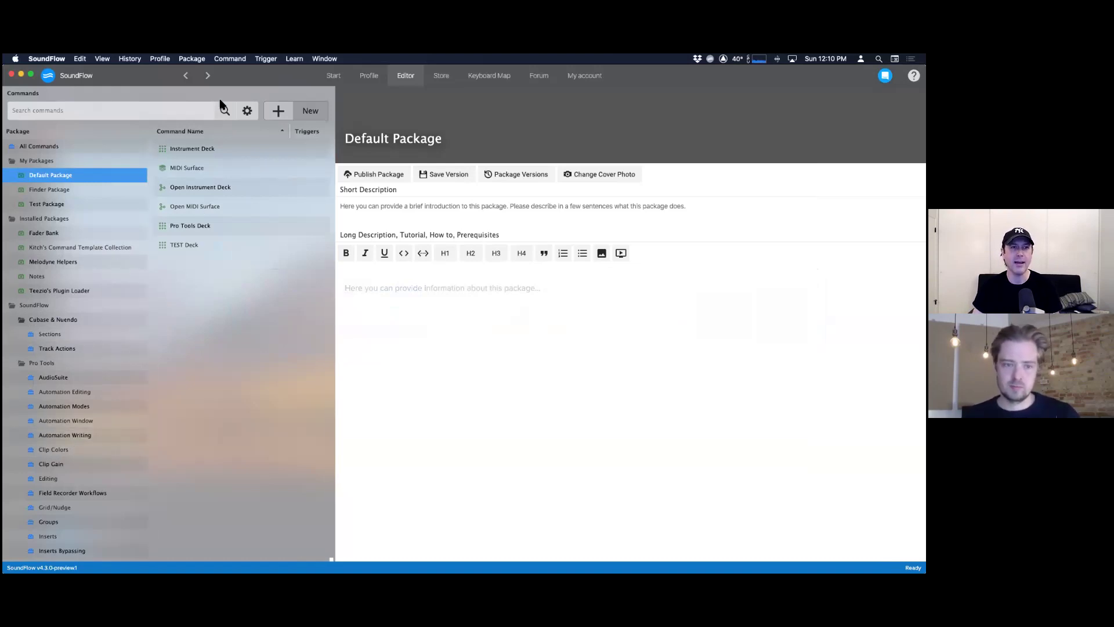
click(497, 81)
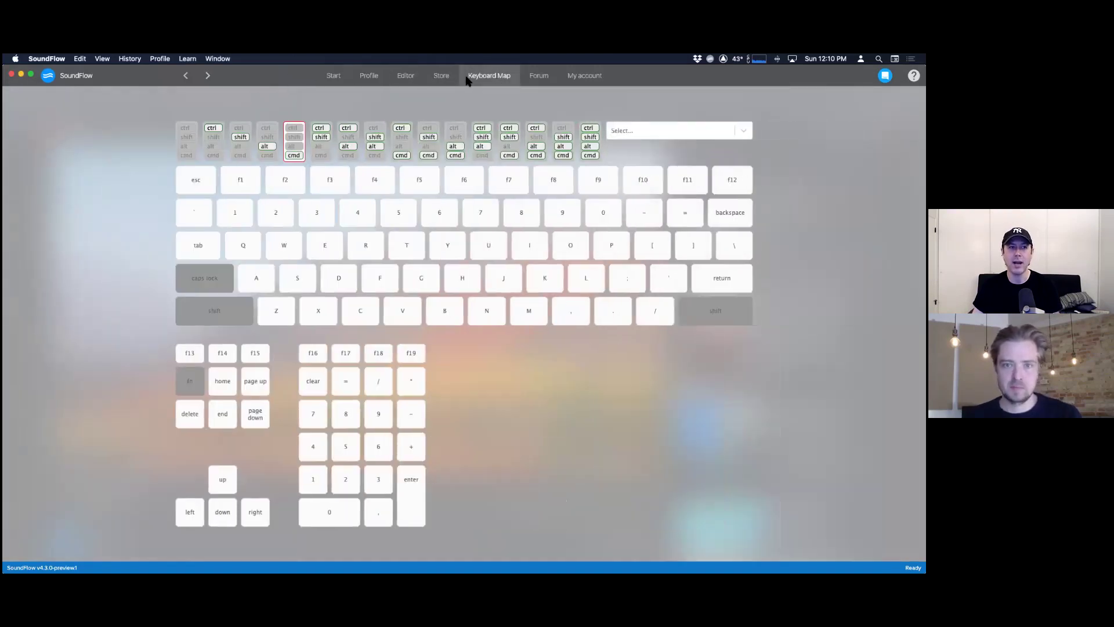
click(159, 59)
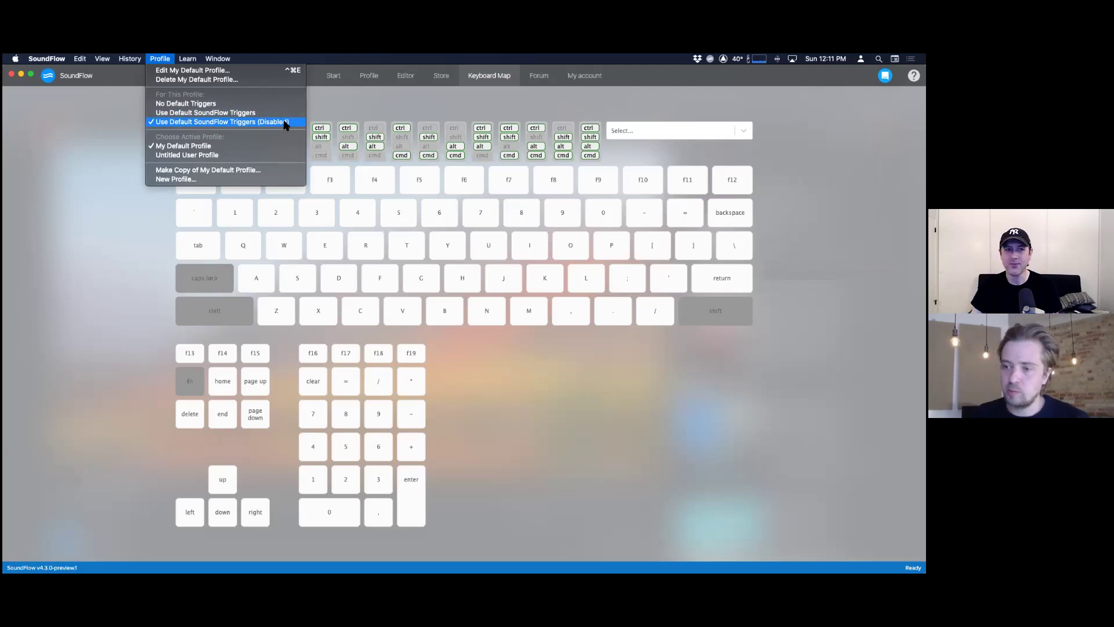
click(102, 187)
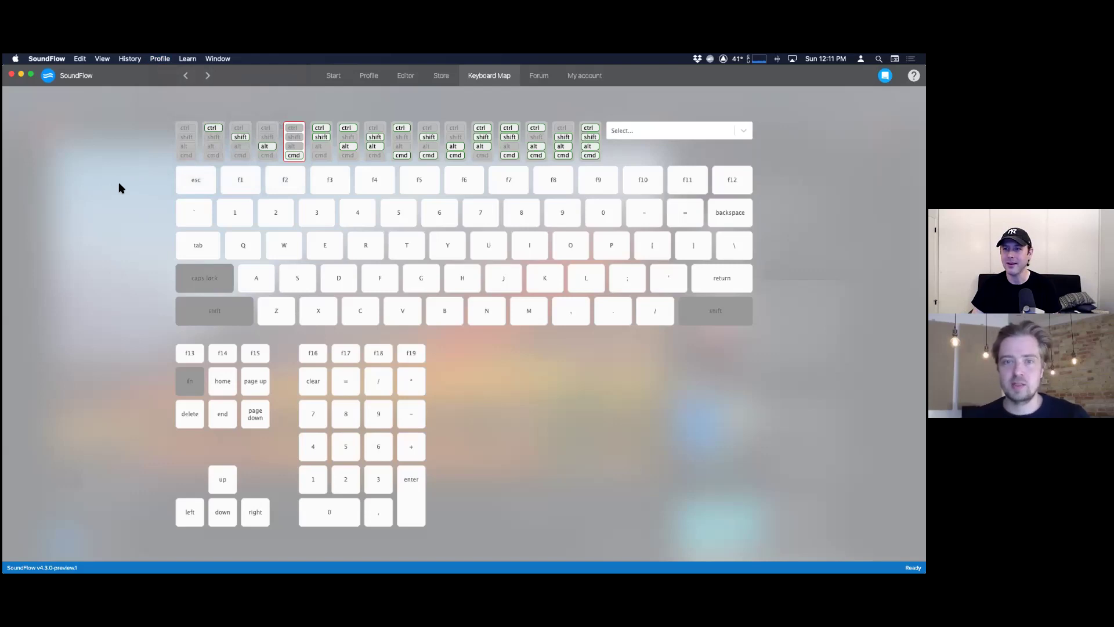
- Return to the editor and create a new macro named Test in the Default Package
click(406, 76)
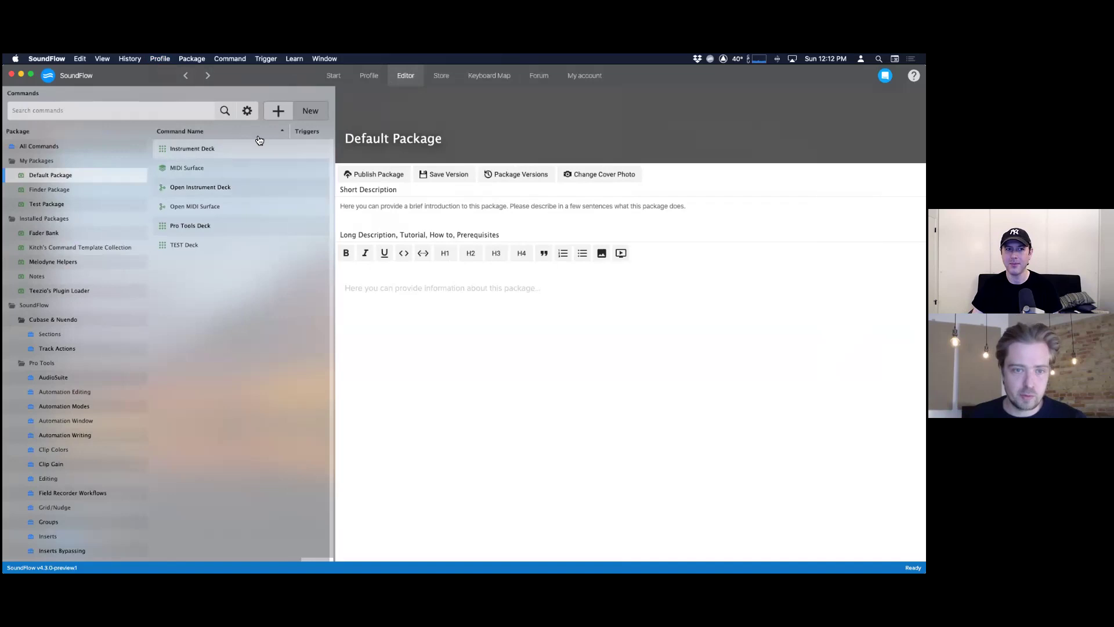
click(279, 110)
click(279, 136)
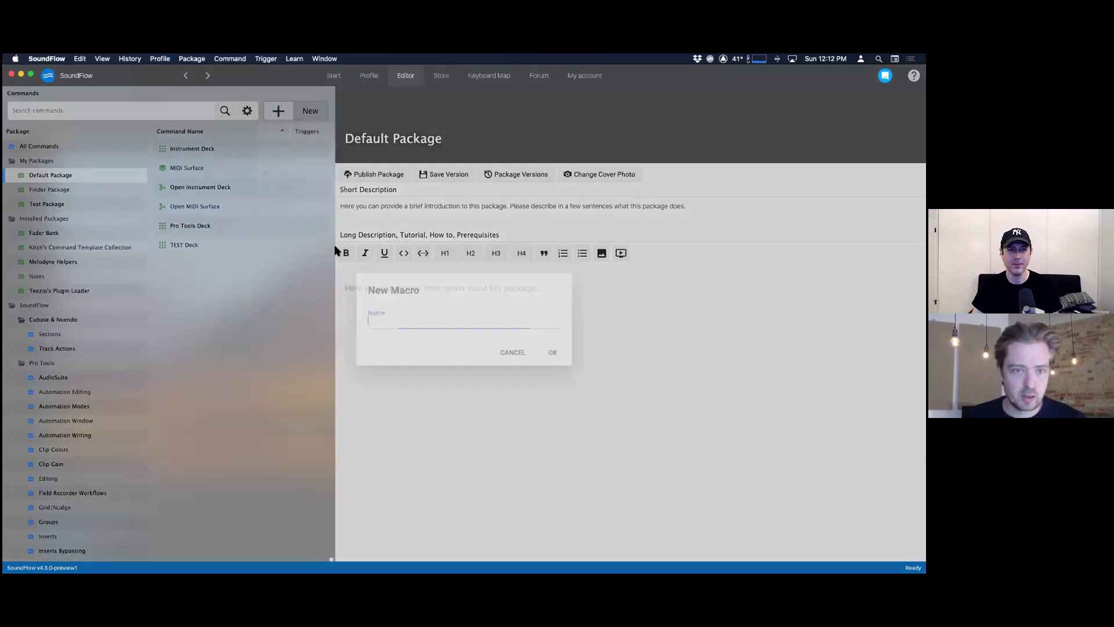
text(Test)
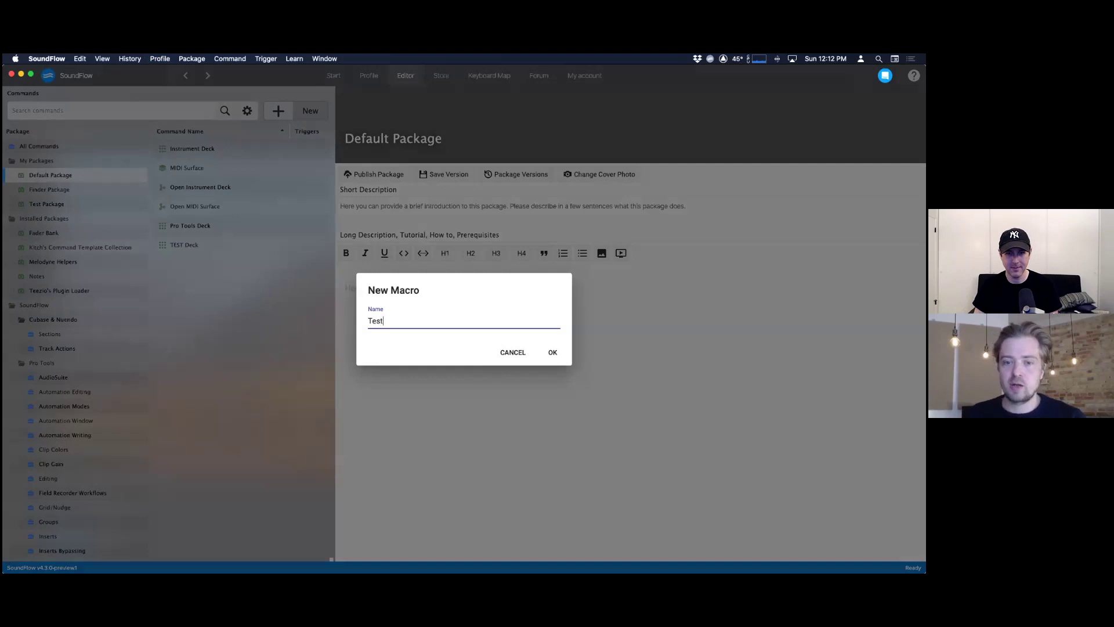
key(Return)
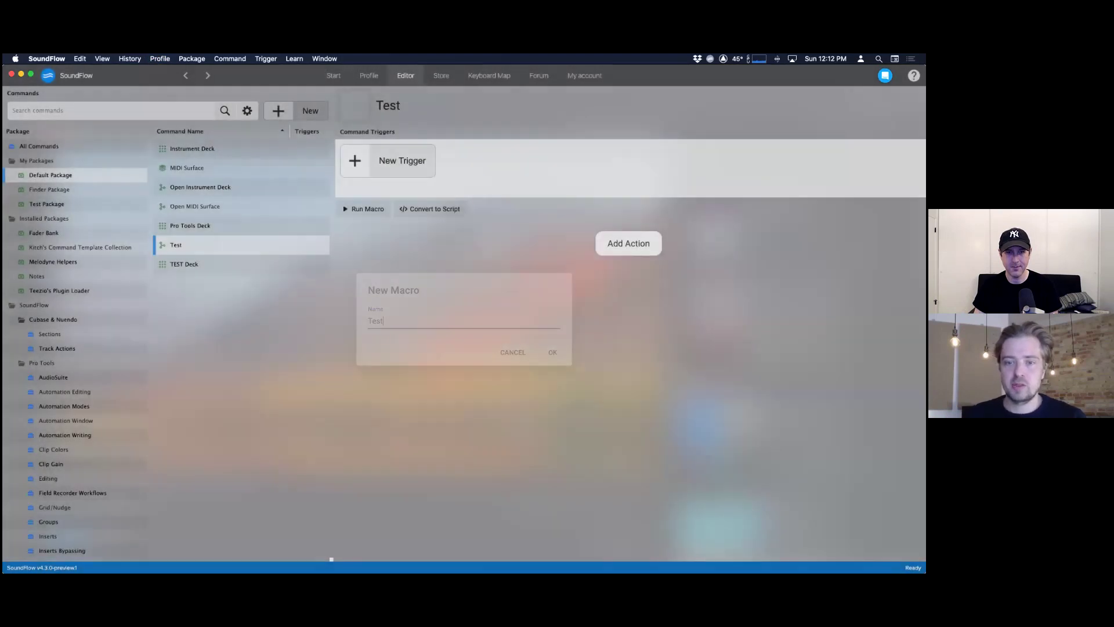
- Add a Click UI Element action to the Test macro
click(631, 244)
text(Click UI)
key(Down)
key(Down)
key(Down)
key(Return)
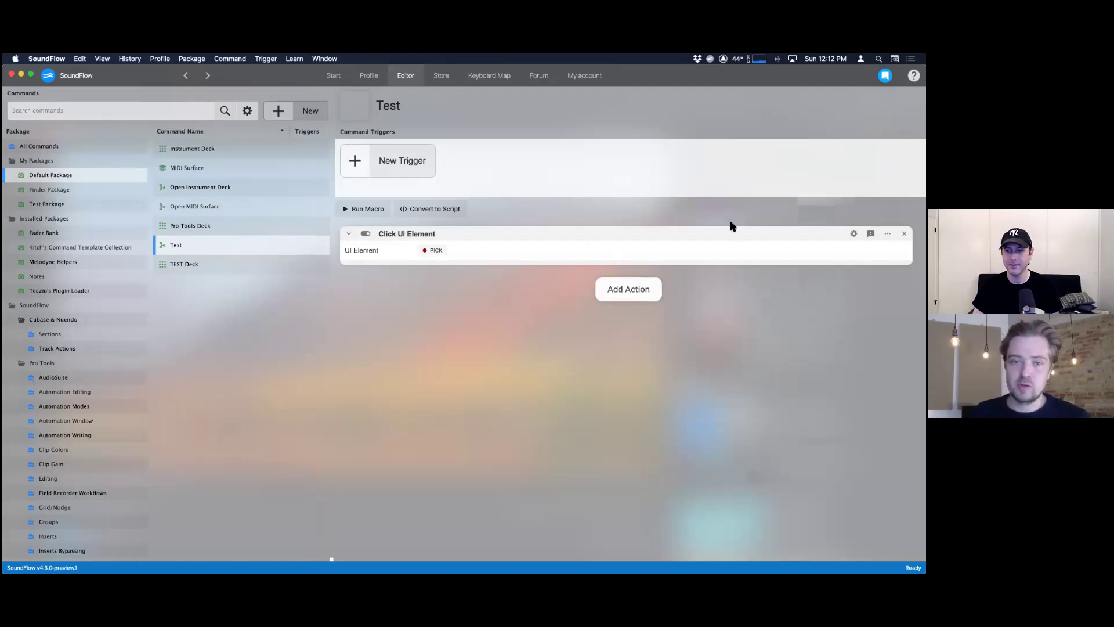
- Review the trigger types available for the Test macro, from Keyboard Trigger to Stream Deck Connection Trigger, without adding one
click(357, 166)
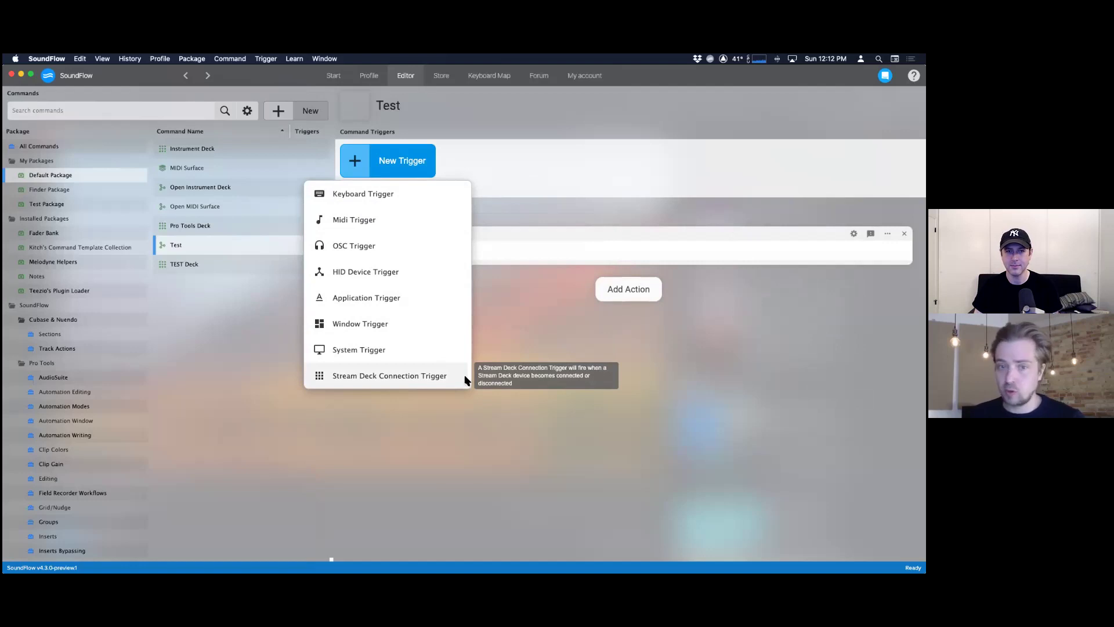
click(525, 213)
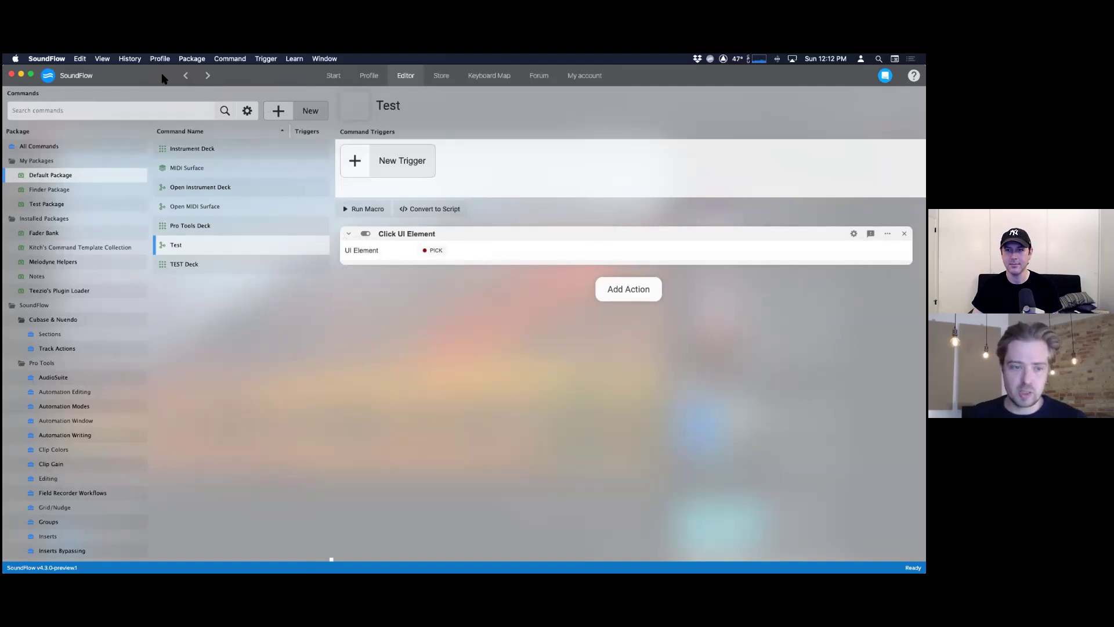
click(361, 168)
click(362, 170)
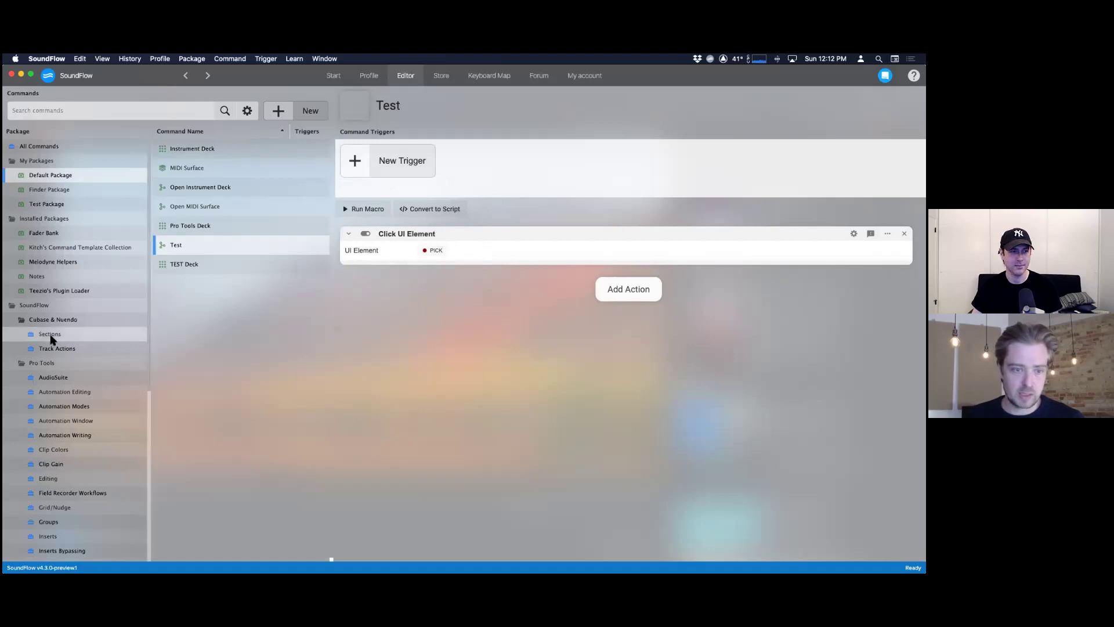
- Open the Clear Pan Automation command in the Automation Editing package and switch its default Pro Tools keyboard trigger on and off again
click(66, 393)
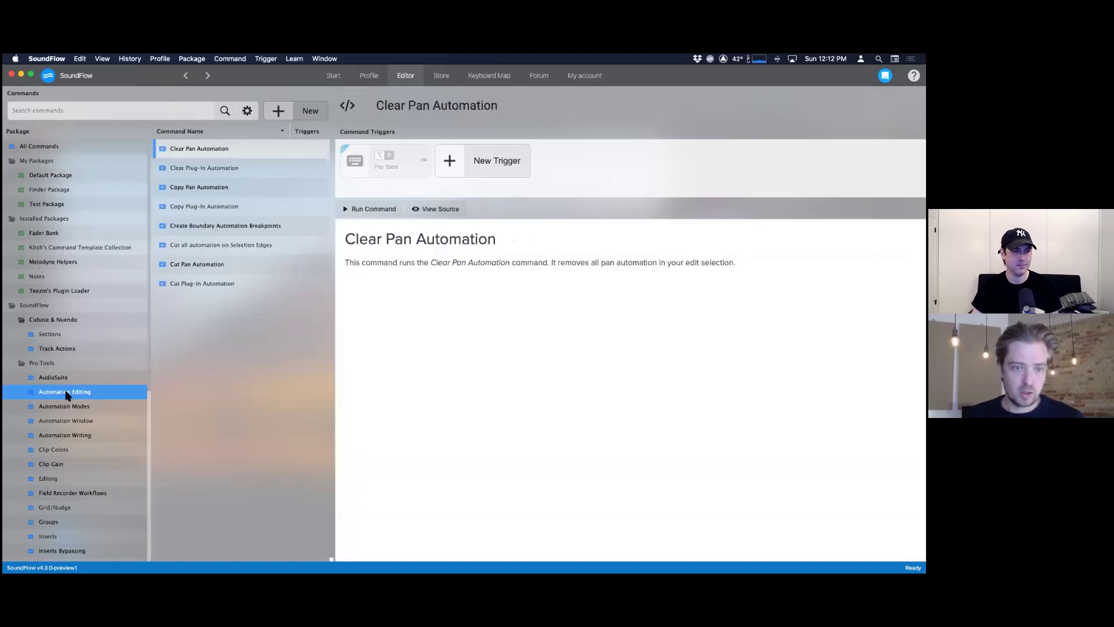
click(204, 151)
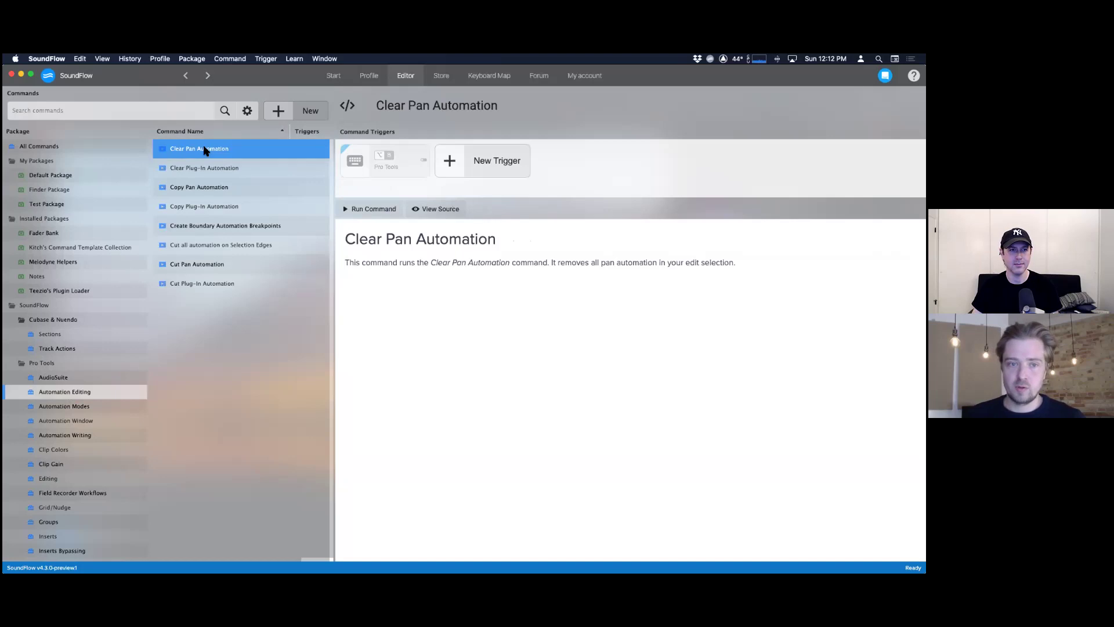
click(424, 163)
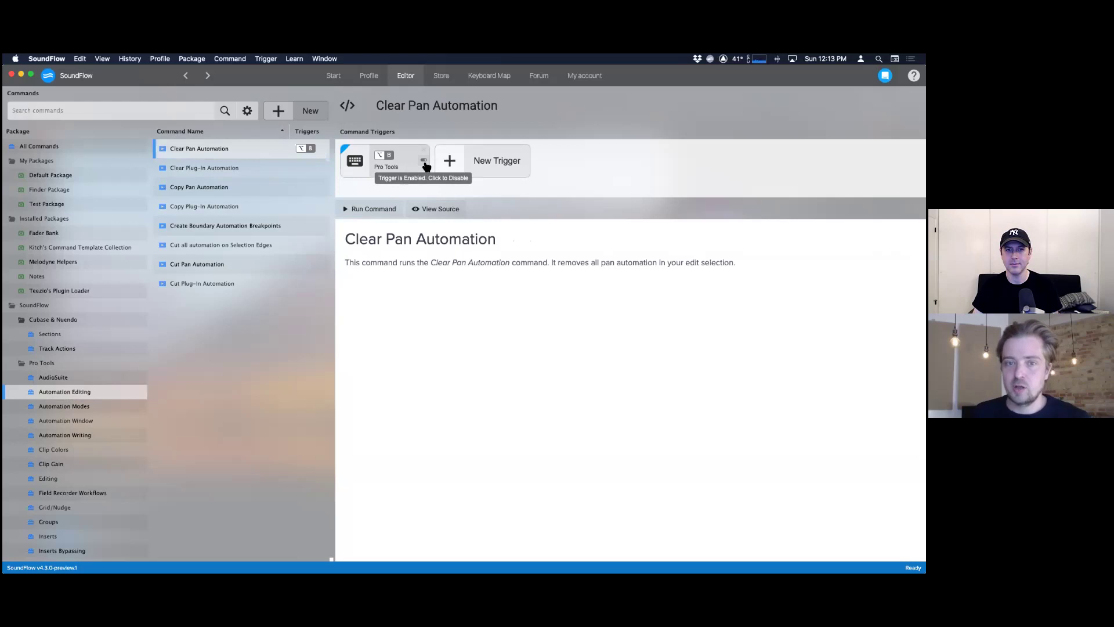
click(424, 163)
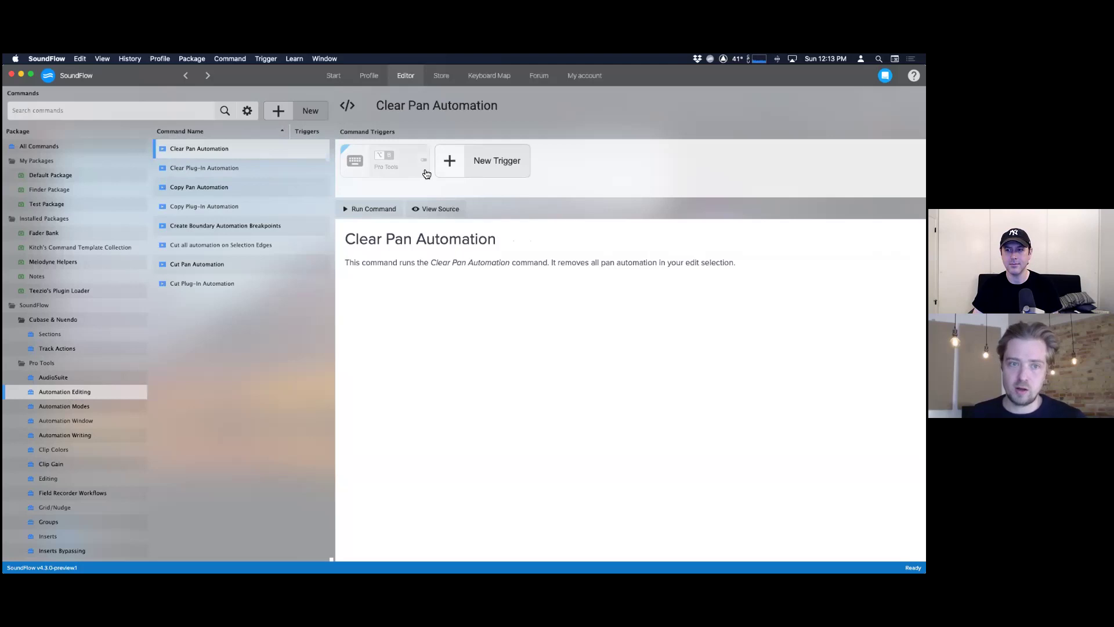
- Set the active profile to No Default Triggers
click(161, 58)
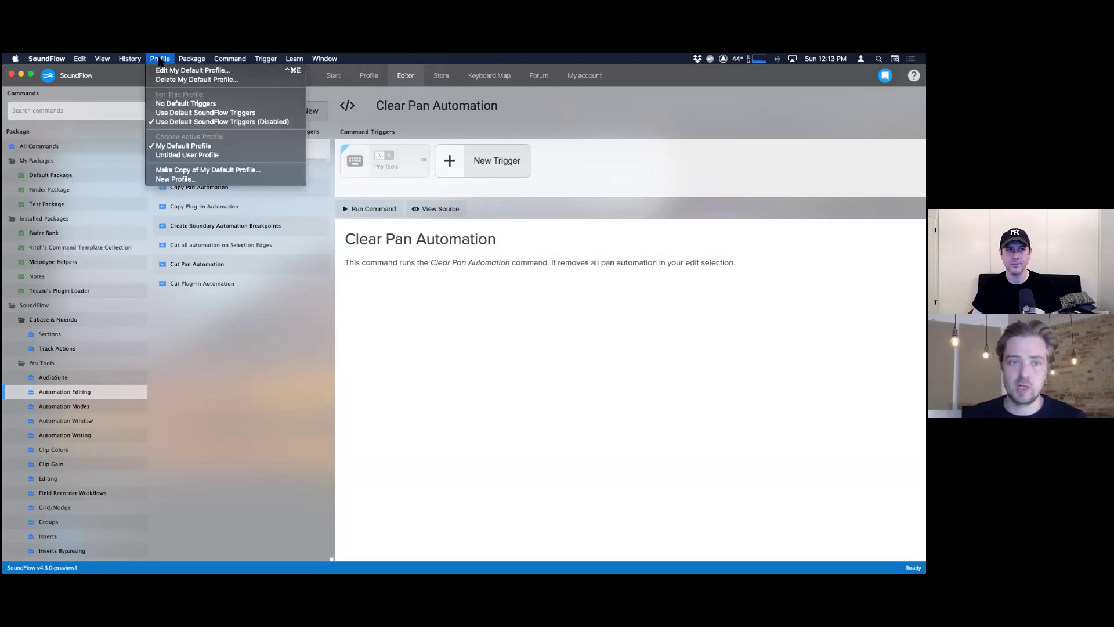
click(177, 104)
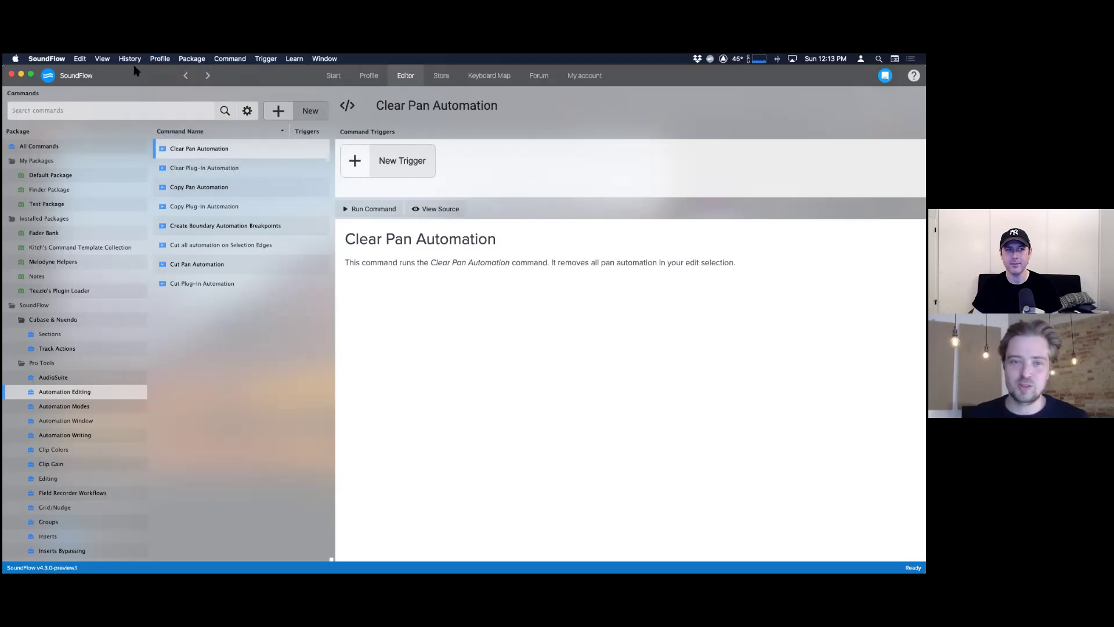
- Set the active profile to Use Default SoundFlow Triggers and enable the Clear Pan Automation keyboard trigger
click(159, 59)
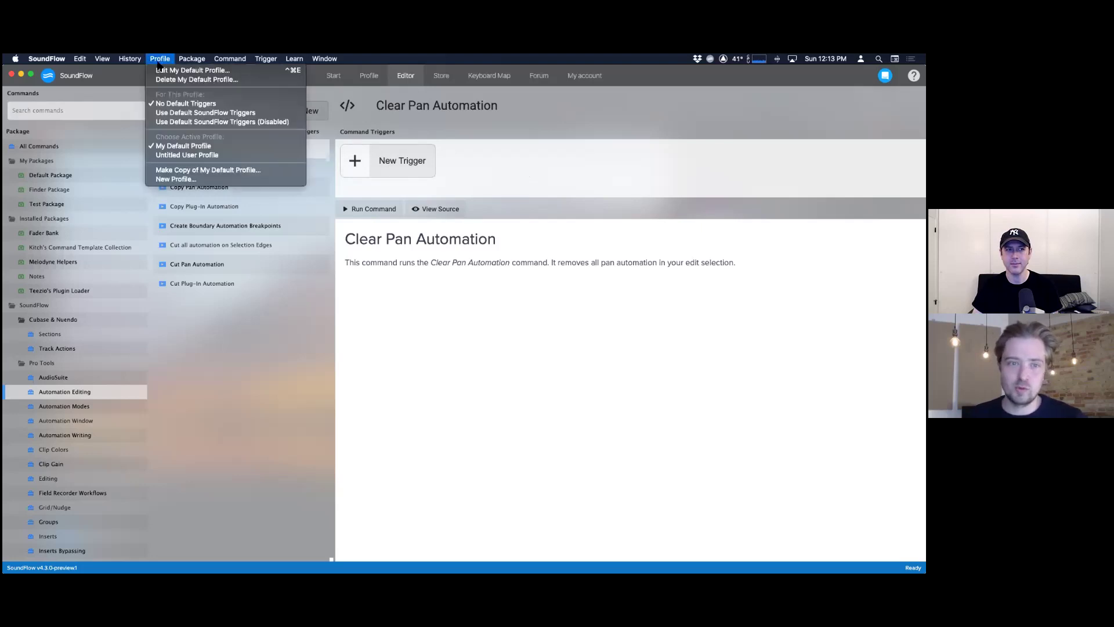
click(171, 115)
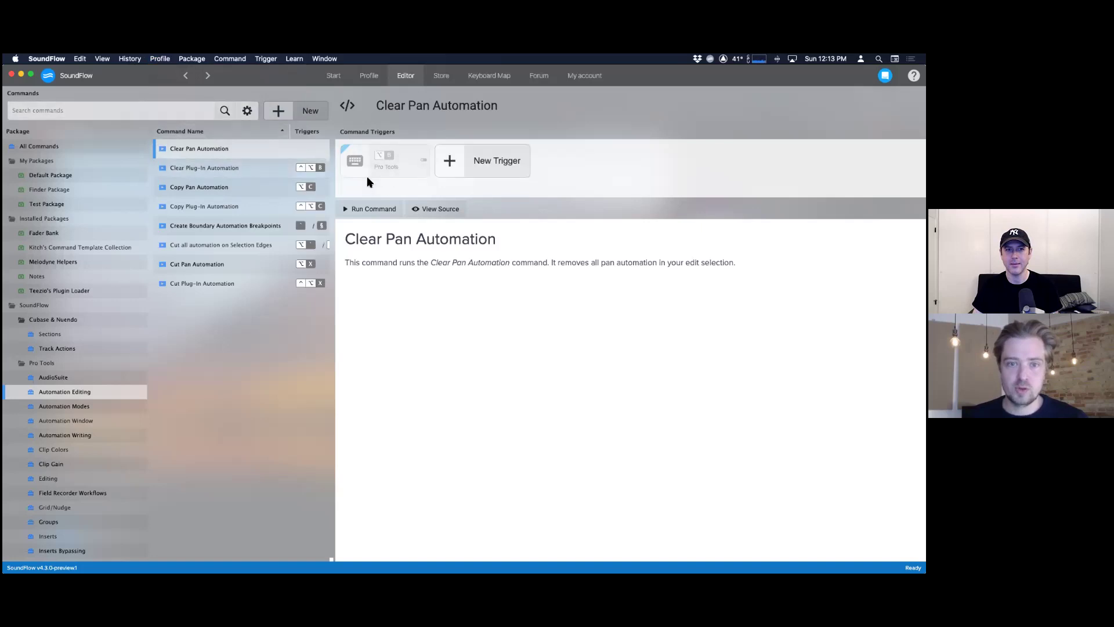
click(424, 161)
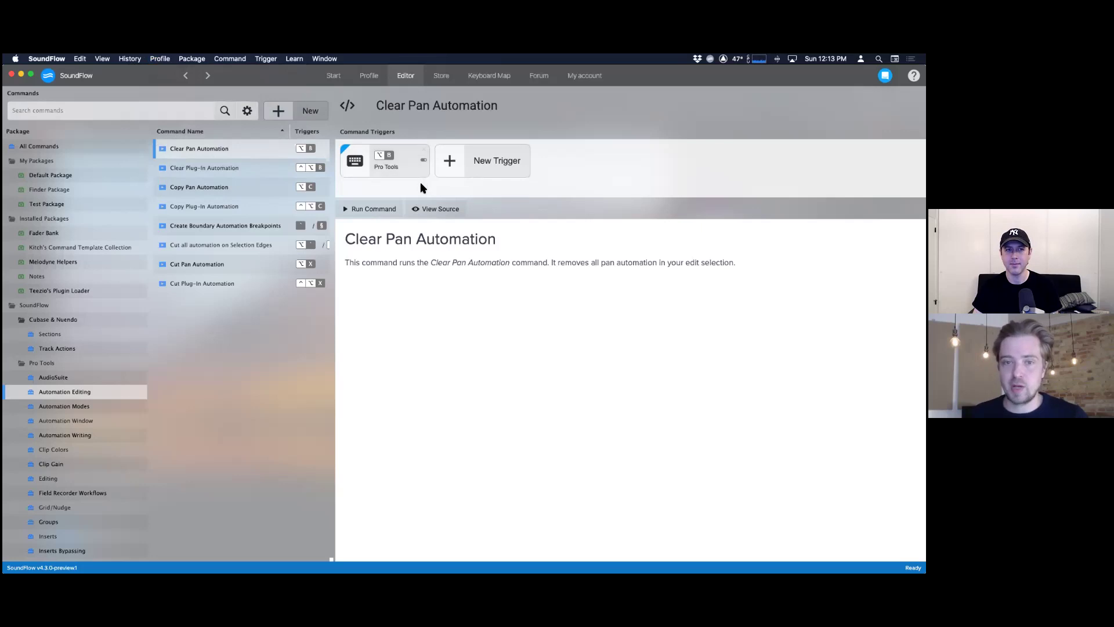
- Set the active profile to Use Default SoundFlow Triggers (Disabled) and turn off the Clear Pan Automation keyboard trigger
click(162, 58)
click(166, 121)
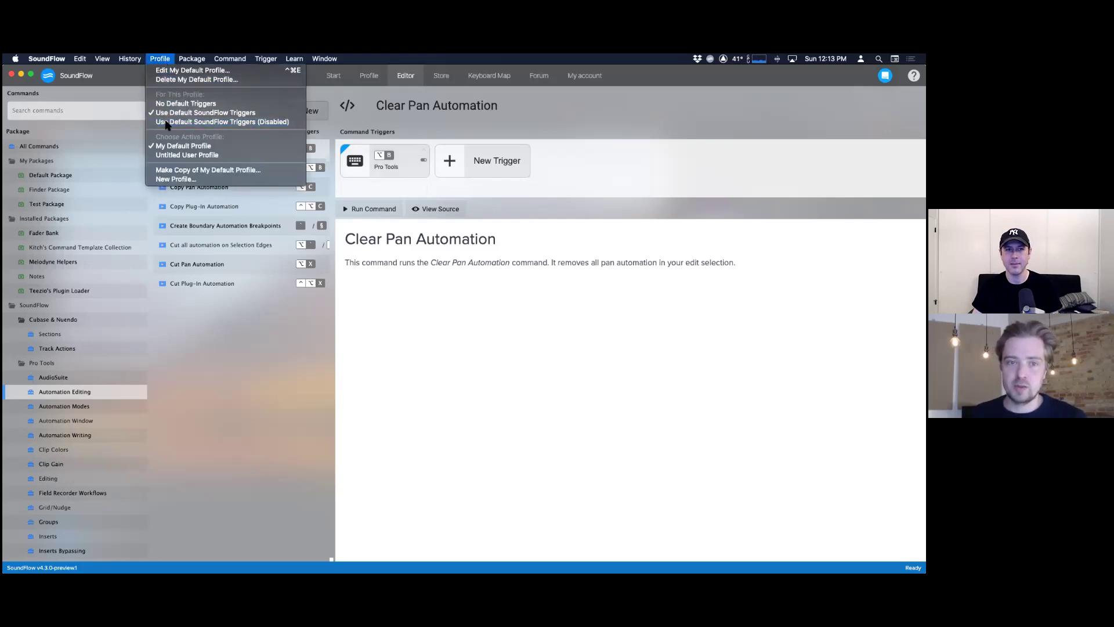
click(424, 160)
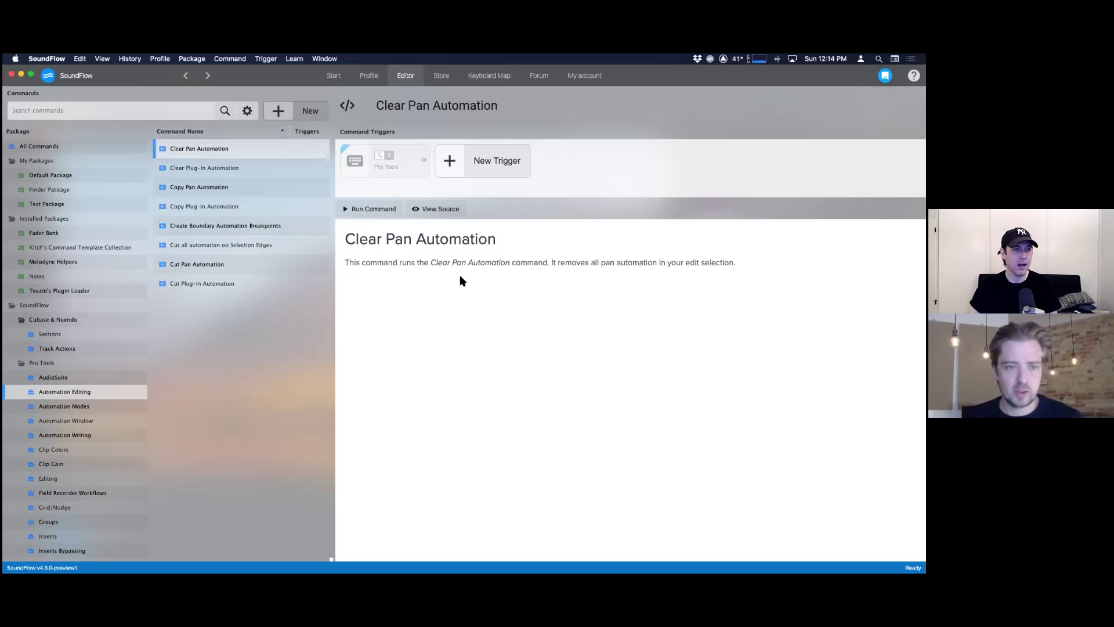
- Add a keyboard trigger to the Open Instrument Deck macro in Default Package and remove it again
click(76, 175)
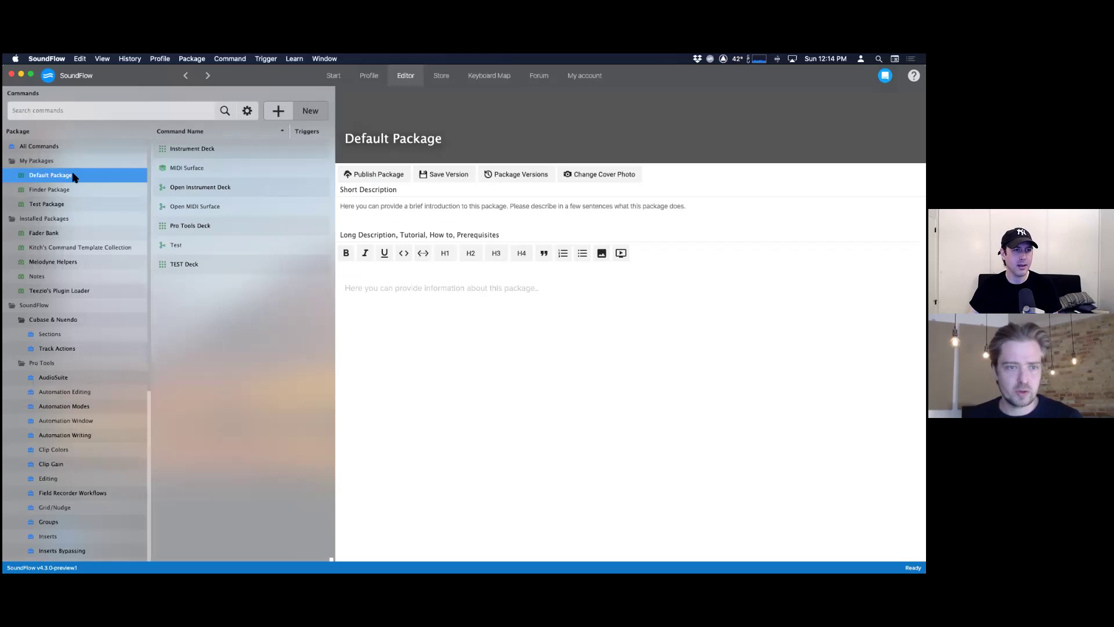
click(192, 187)
click(193, 206)
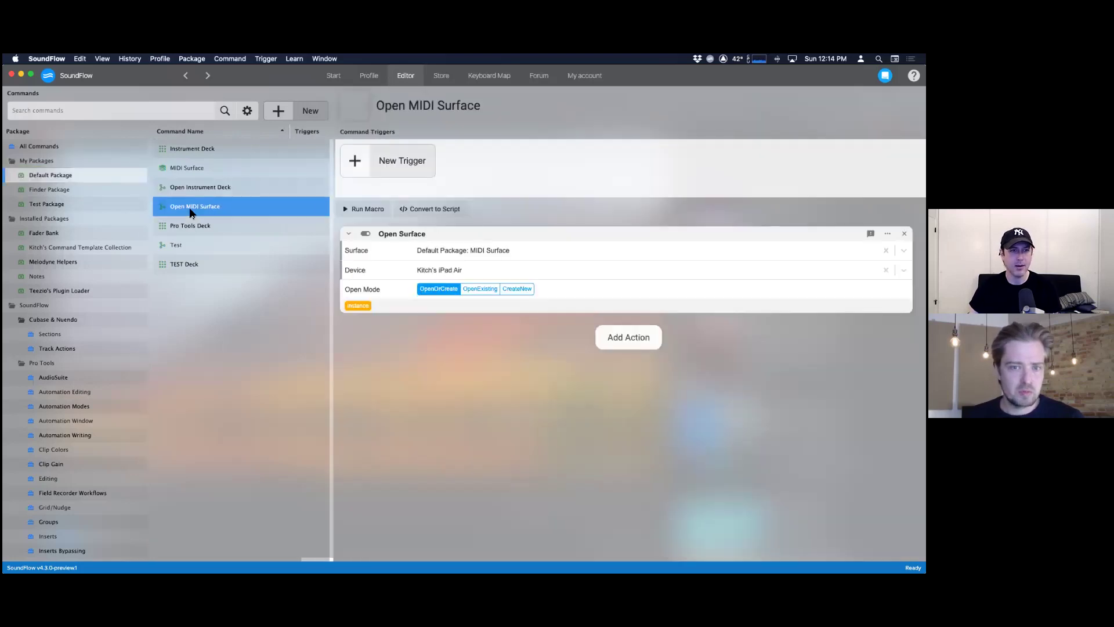
click(213, 189)
click(355, 160)
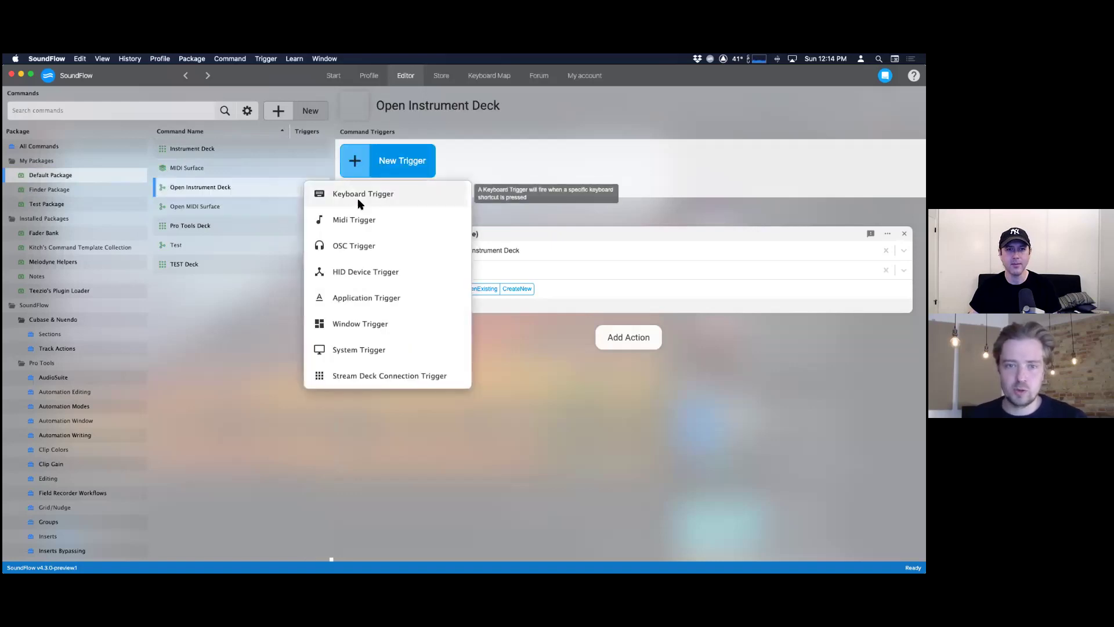
click(357, 198)
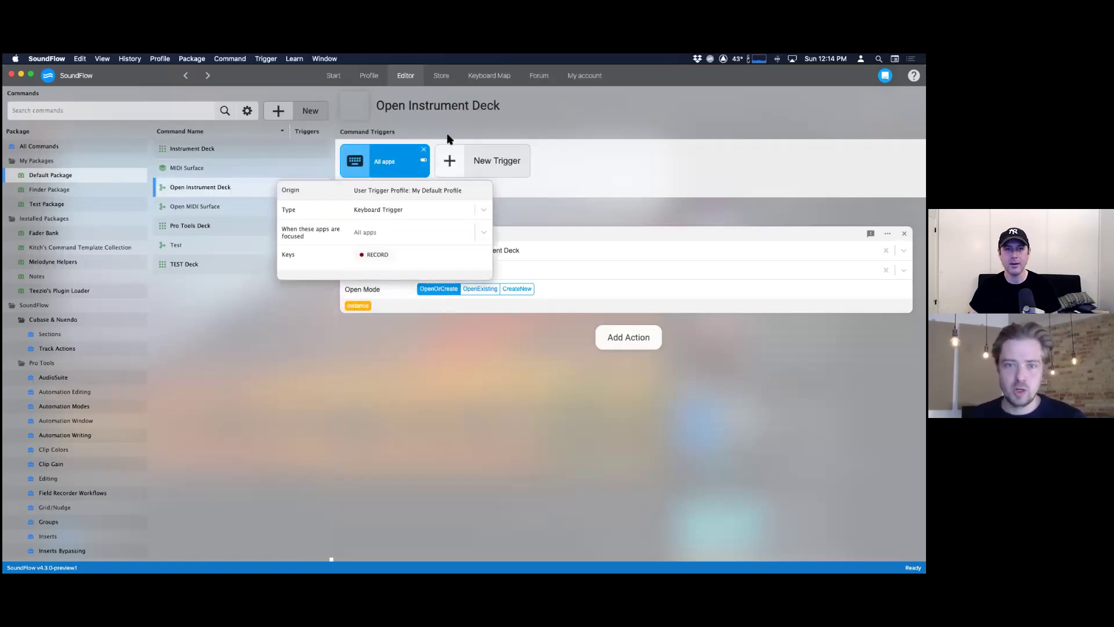
click(423, 150)
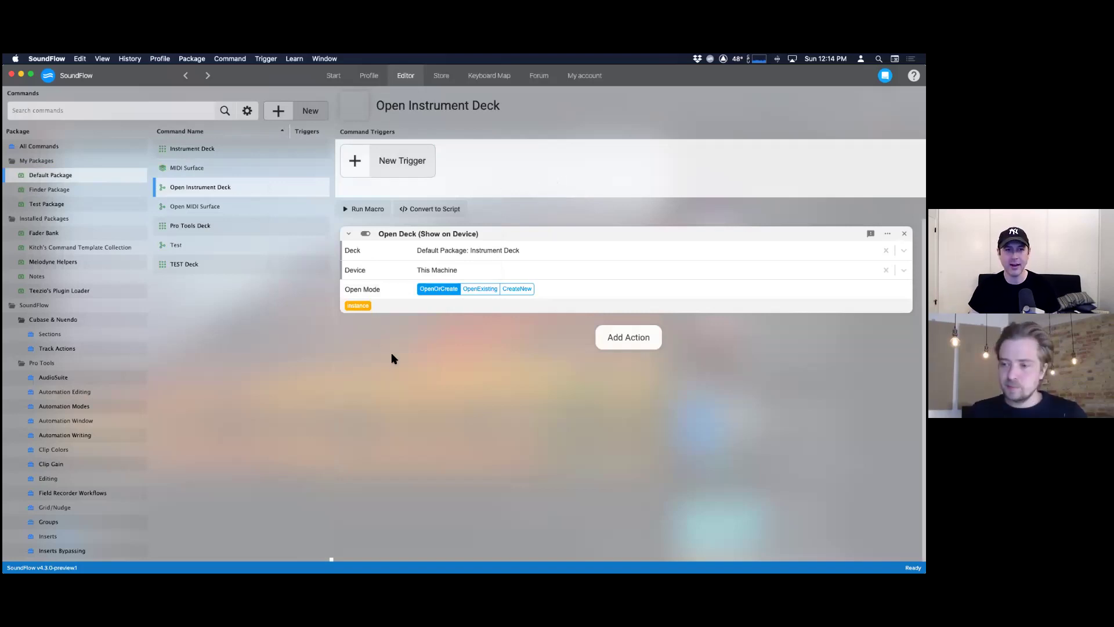
- Review the active profile's options and the list of profiles in the account, and return to the Editor
click(267, 187)
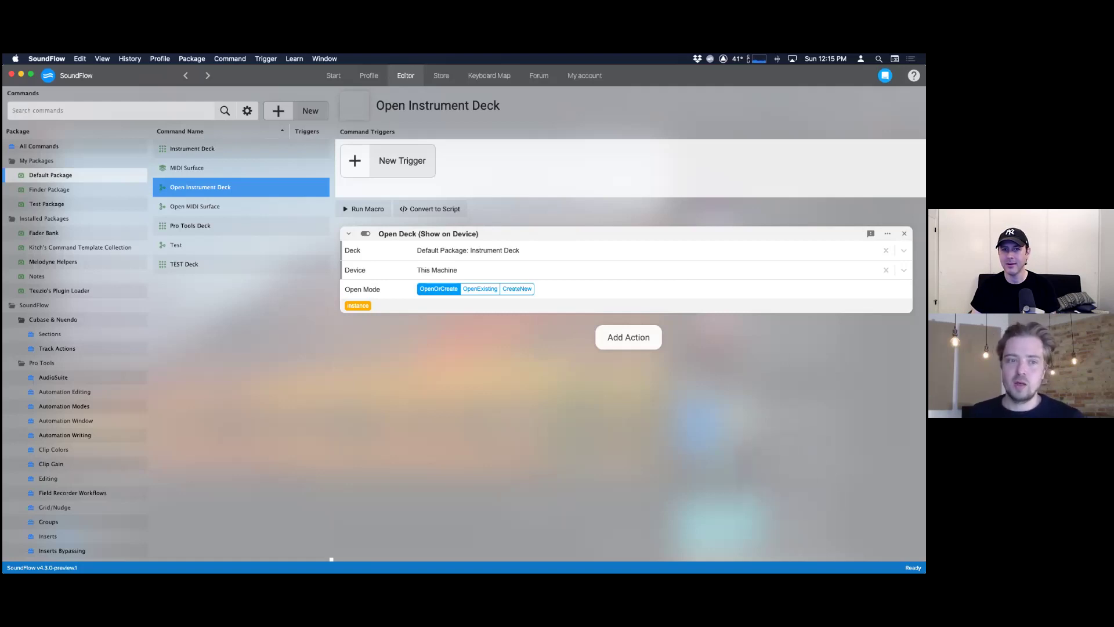
click(165, 61)
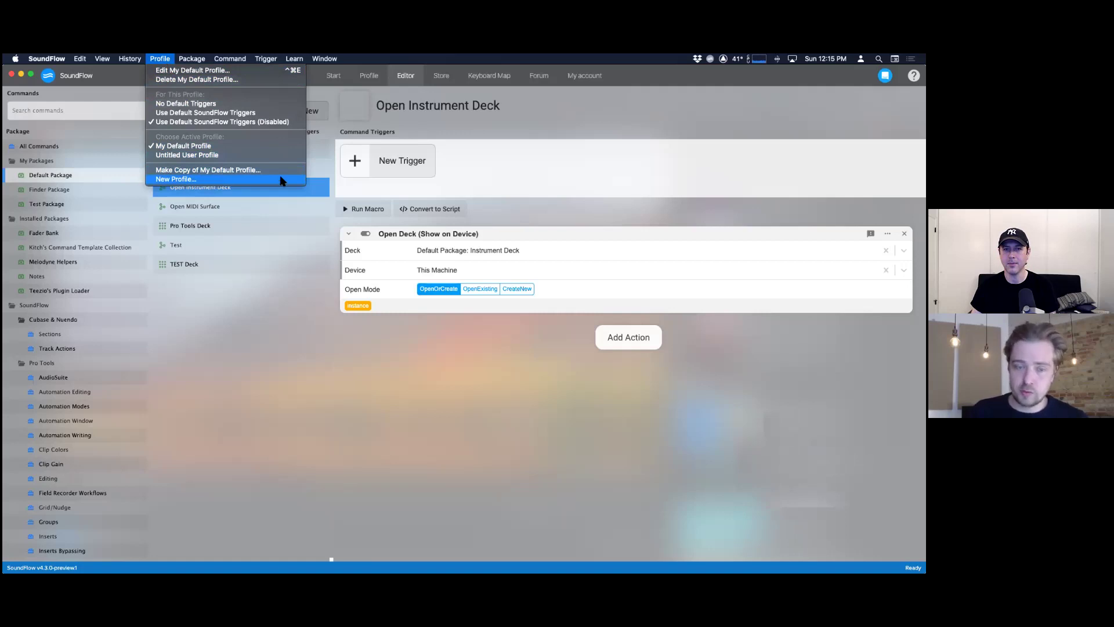
click(512, 163)
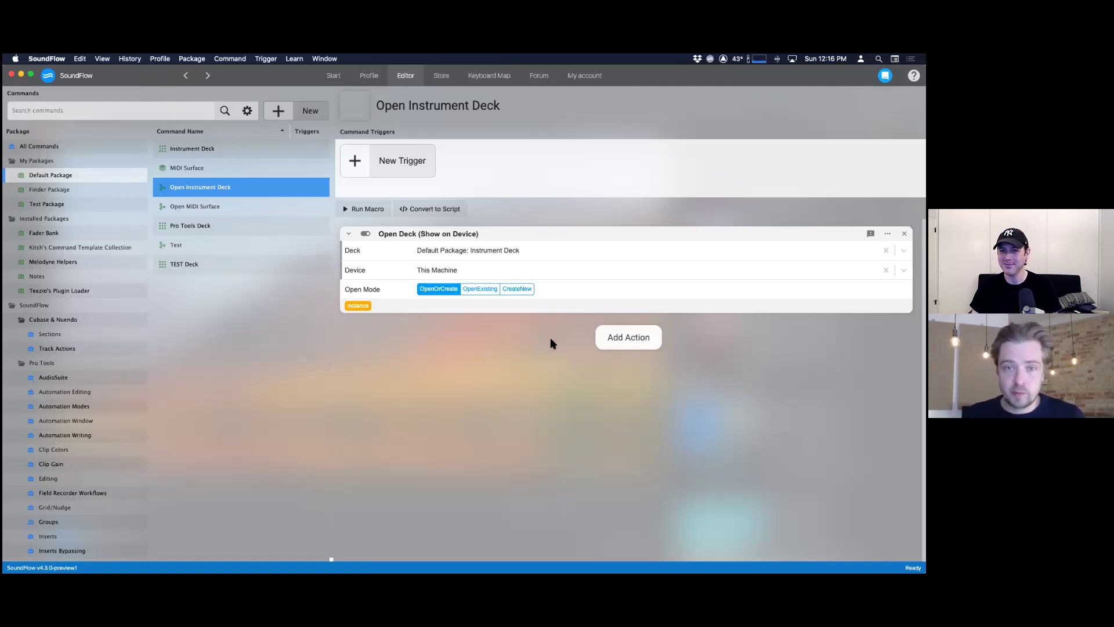
click(160, 59)
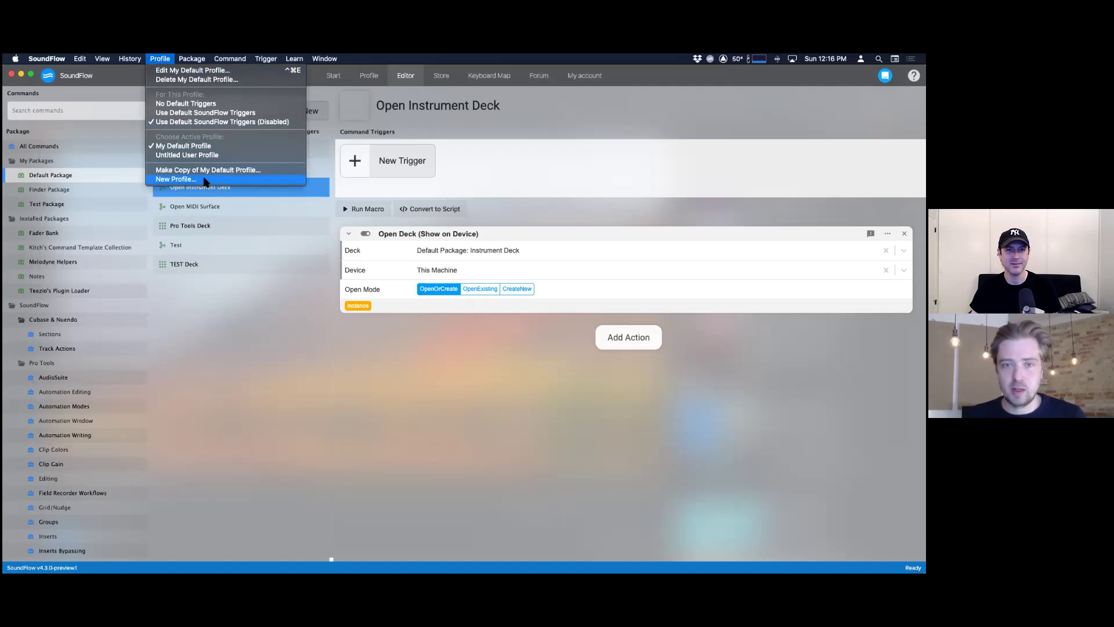
click(369, 76)
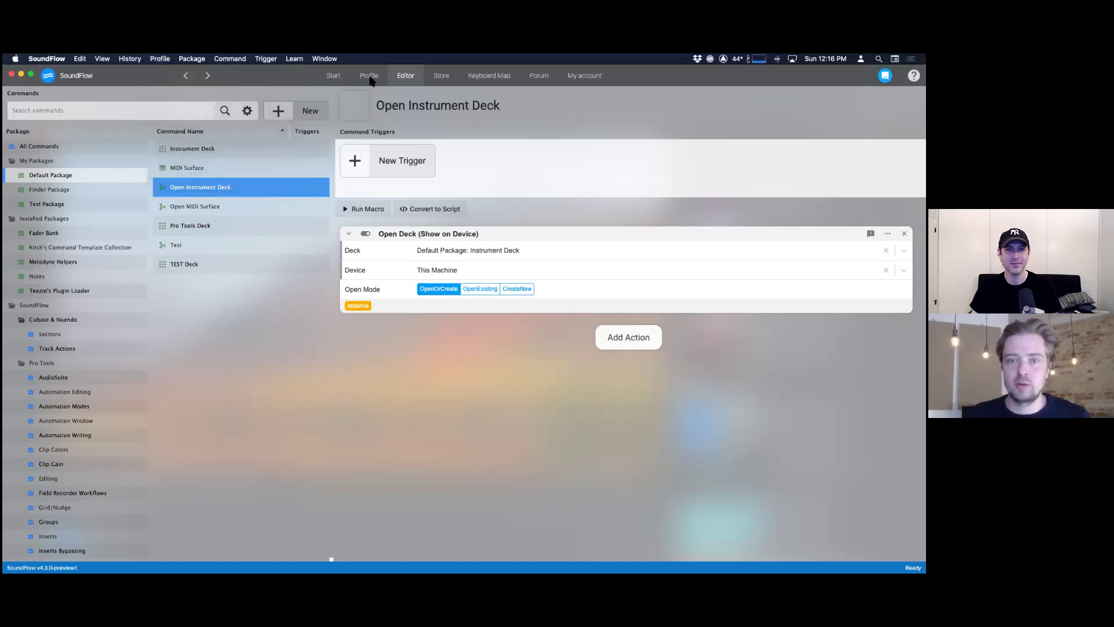
click(369, 76)
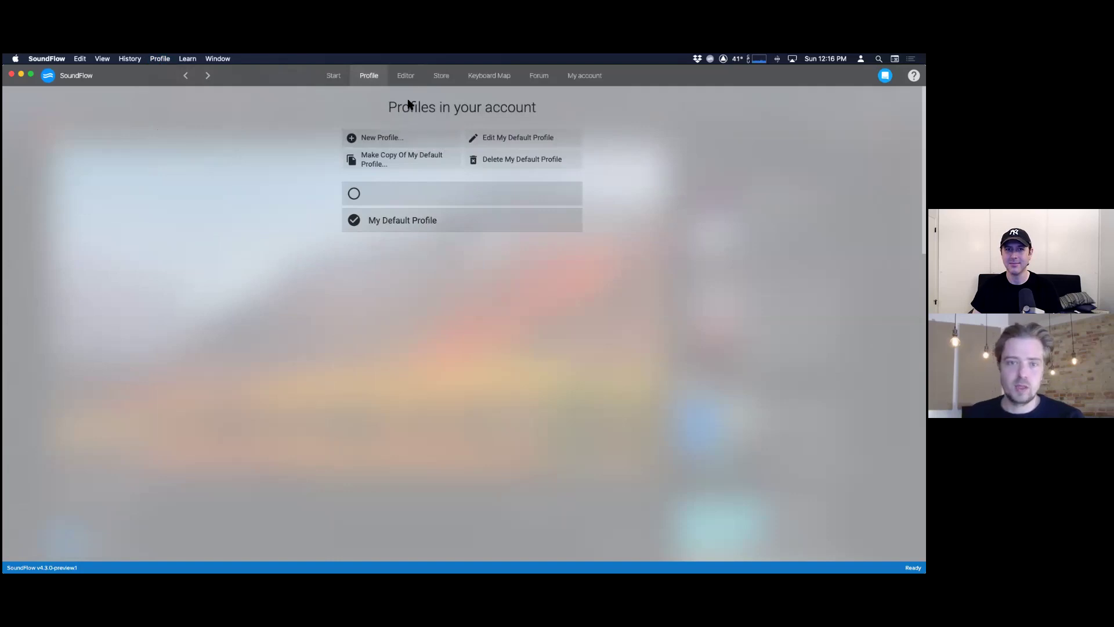
click(406, 76)
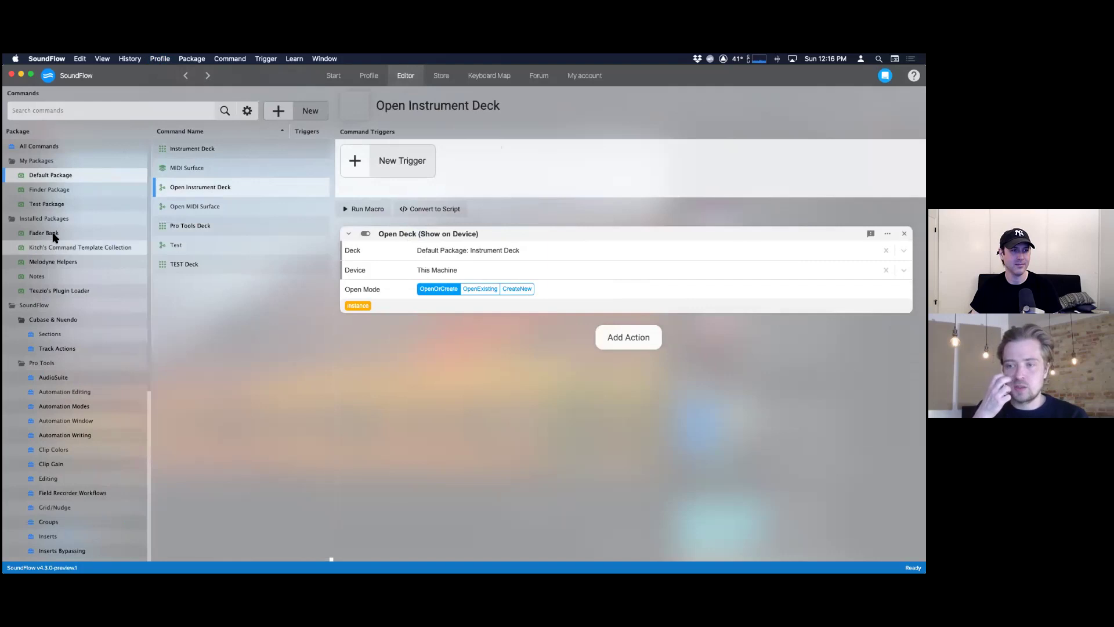
- Open the Fader Bank package, close the SoundFlow window and reopen it while Chrome is in front
click(55, 234)
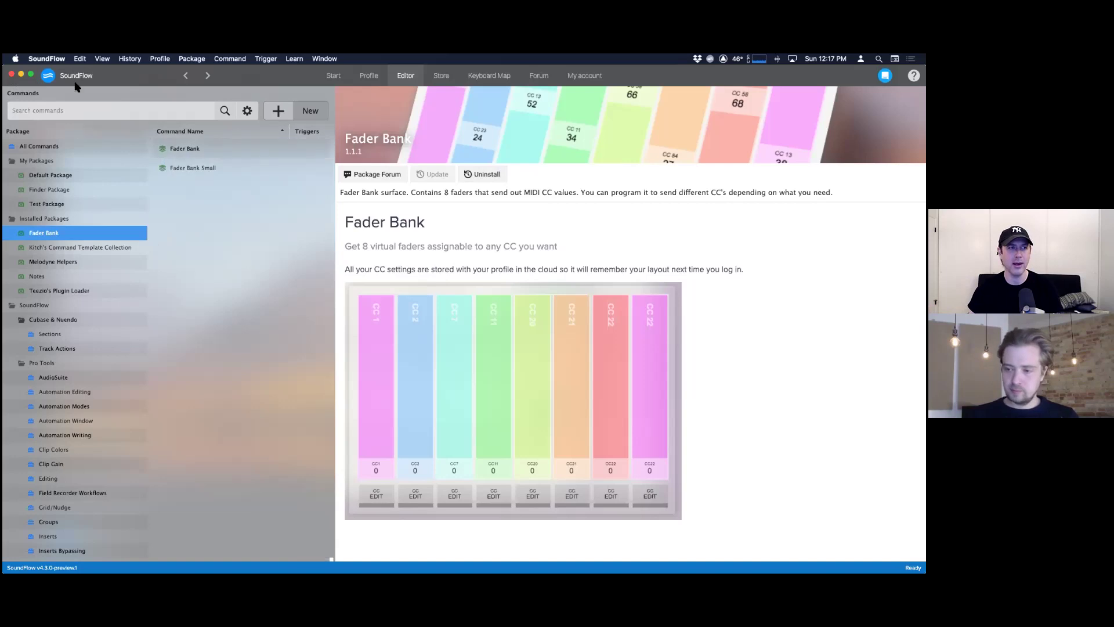
click(12, 75)
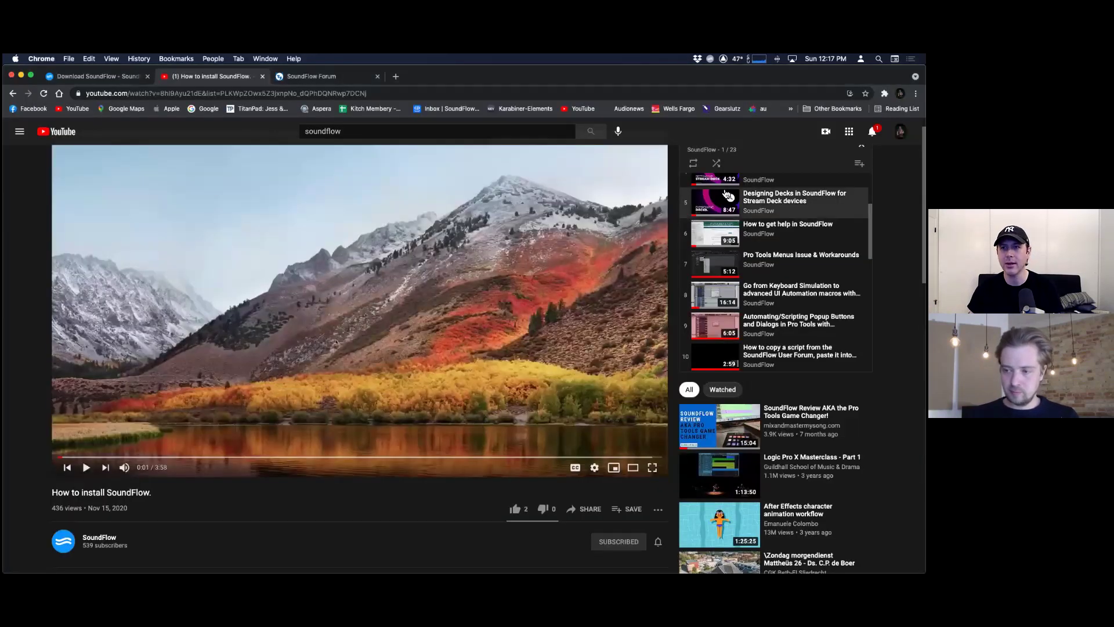
mouse_move(677, 558)
click(792, 556)
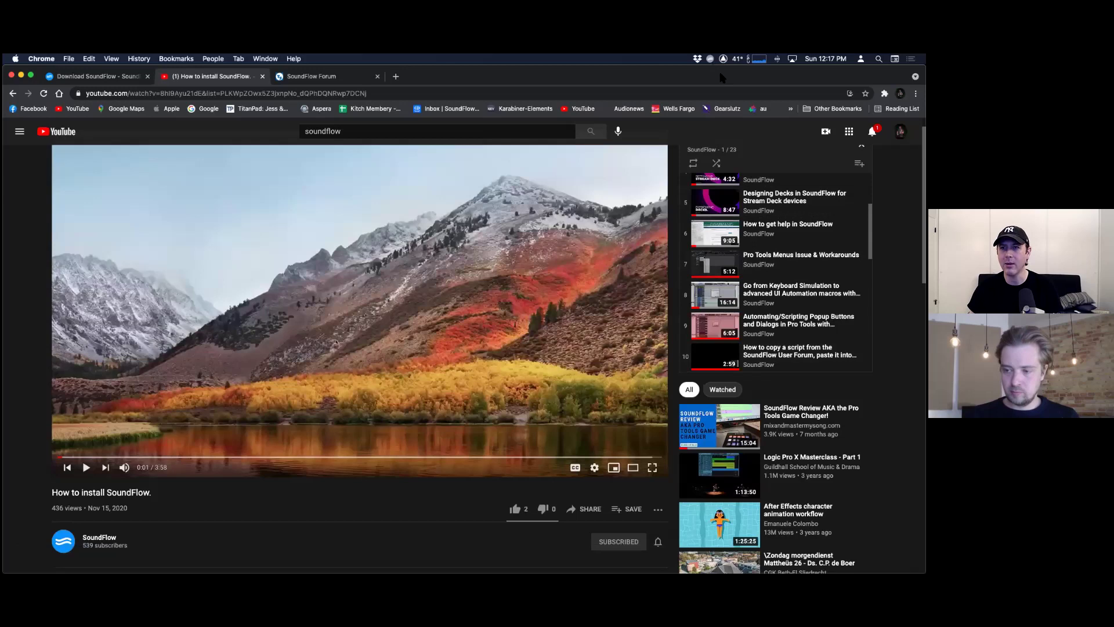
click(710, 59)
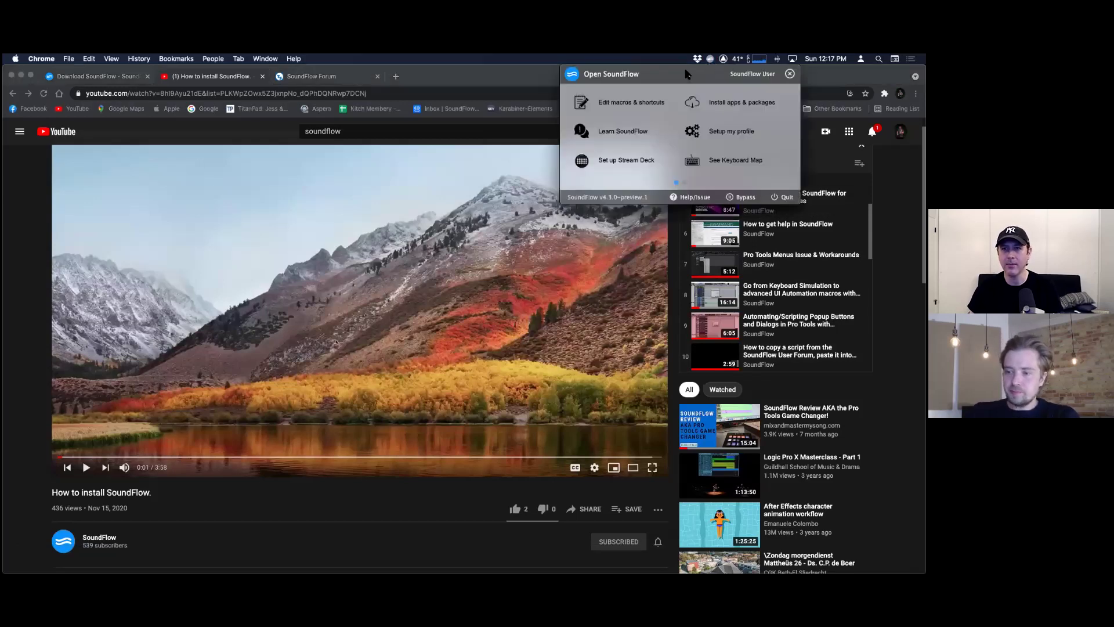
click(575, 76)
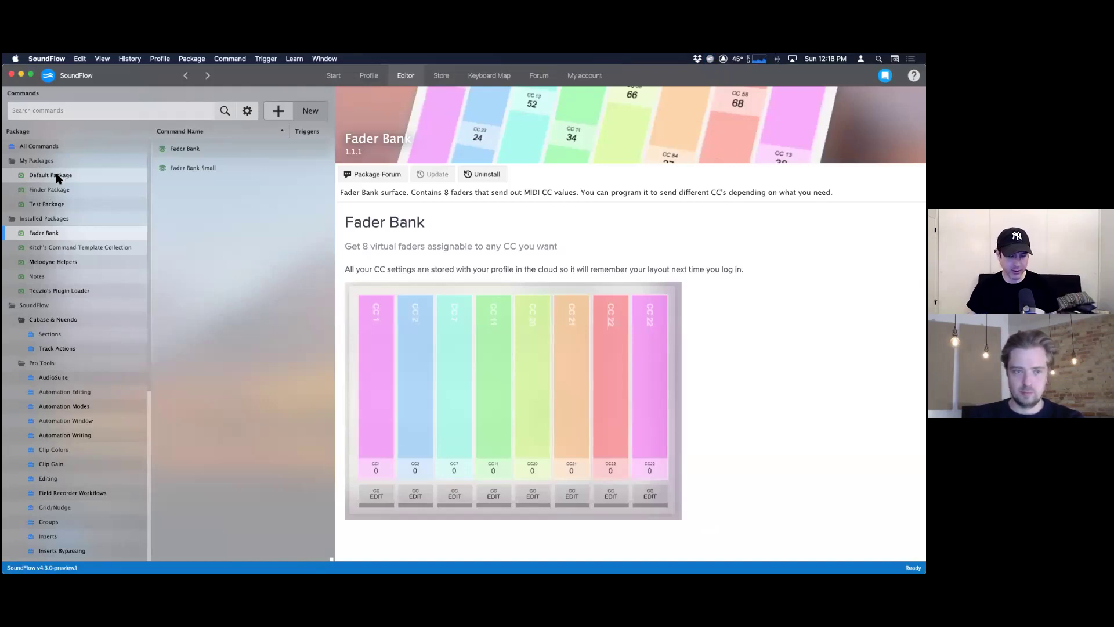
- Switch to Pro Tools to locate the Grabber tool in the Edit window, and return to SoundFlow
key(super+Tab)
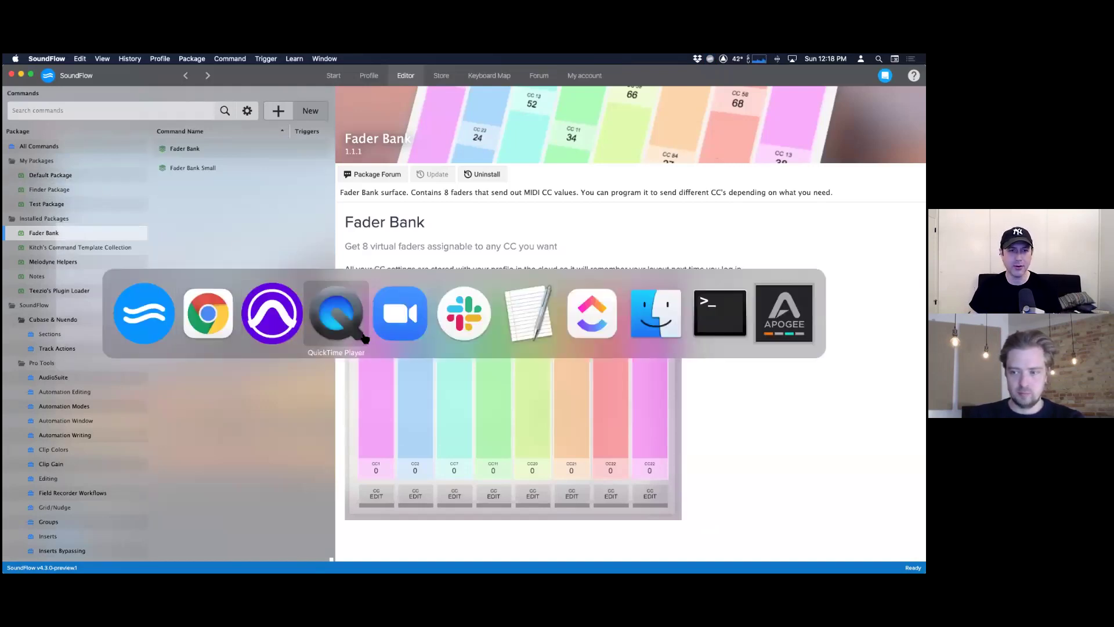
click(272, 333)
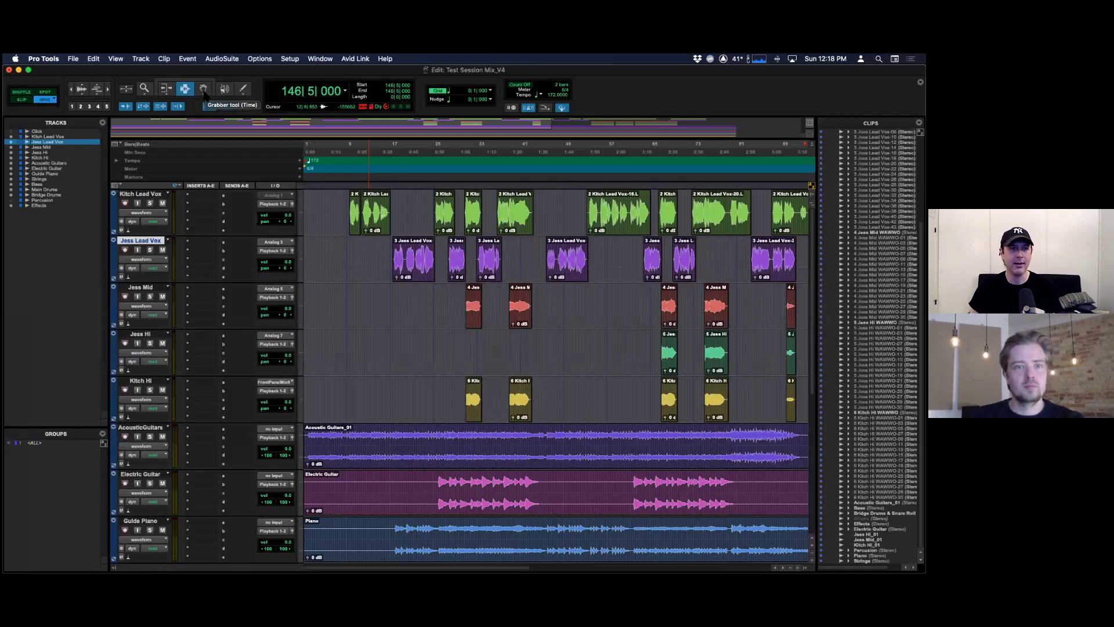
key(super+Tab)
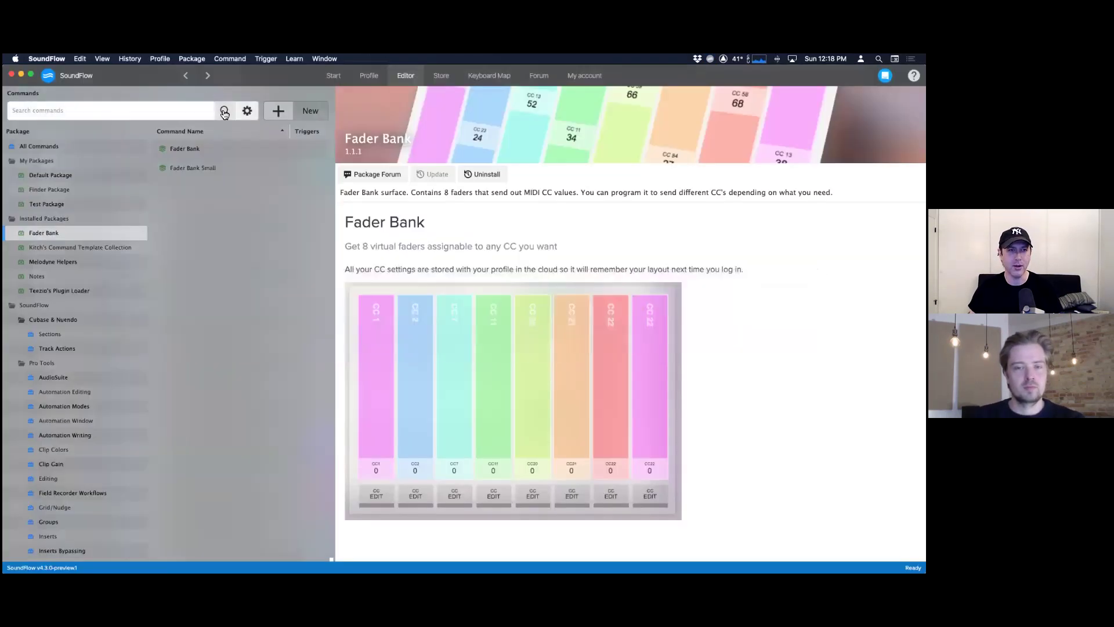
- Create a macro named "Grabber tool" in Default Package
click(59, 180)
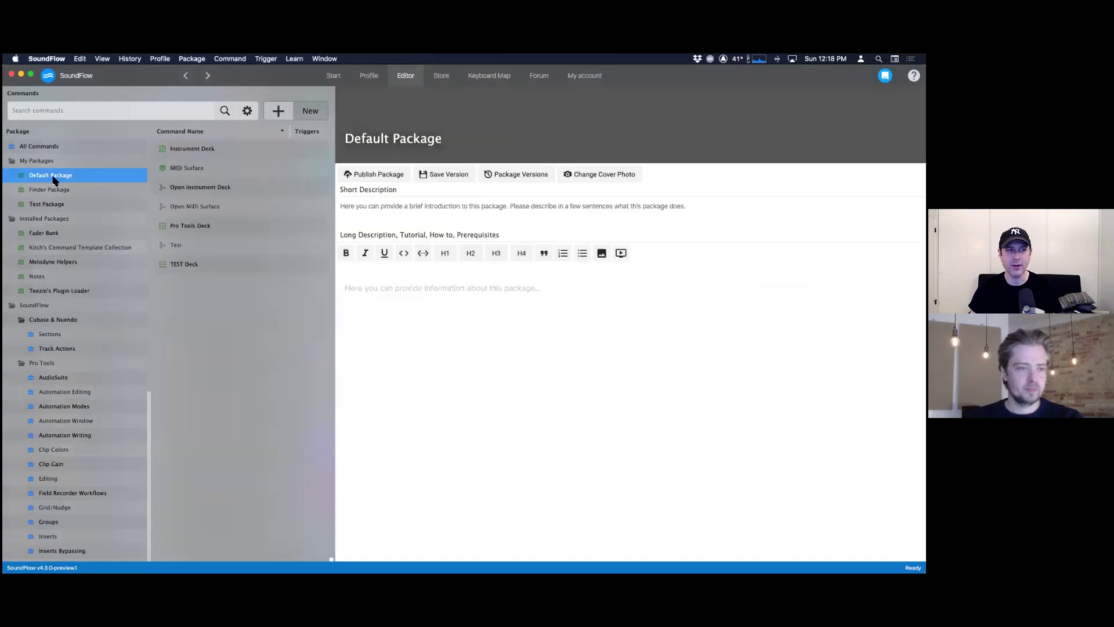
click(281, 113)
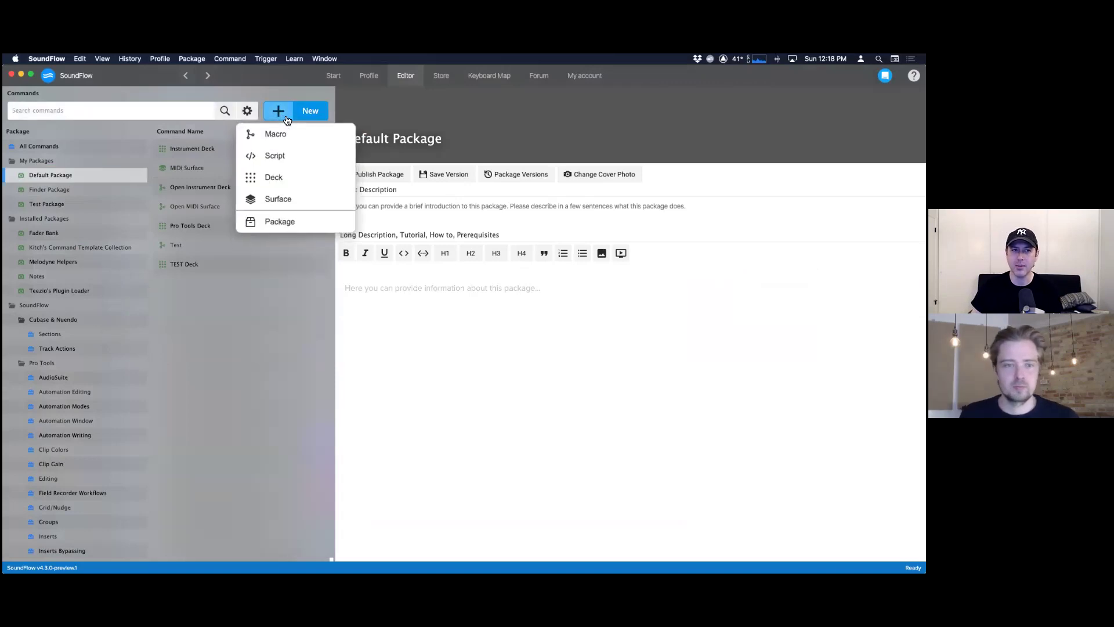
click(301, 143)
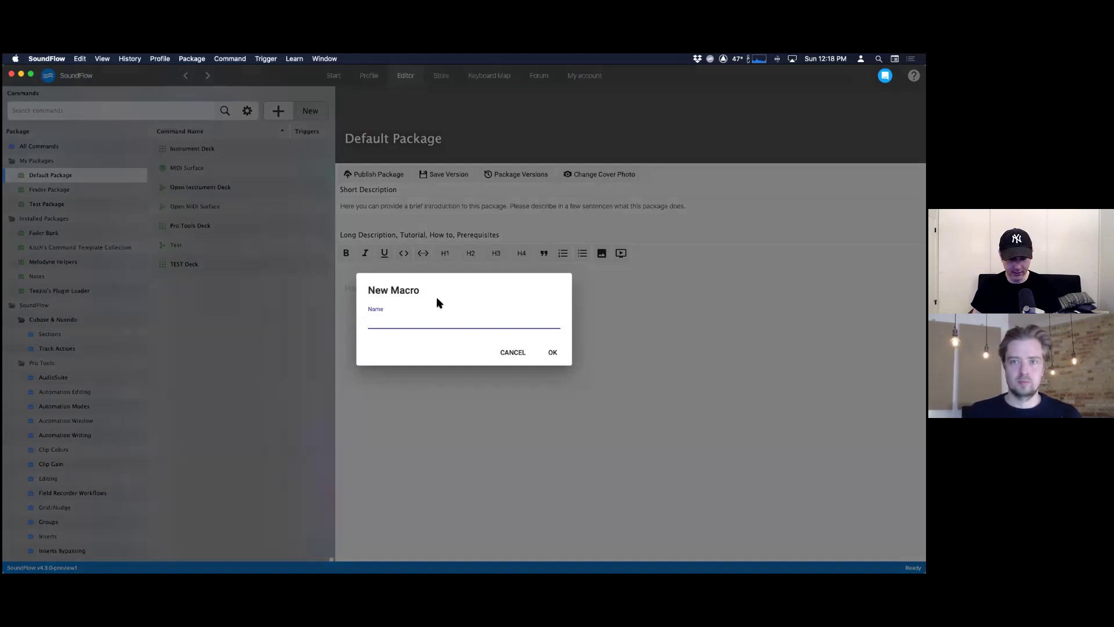
text(Grabber tool)
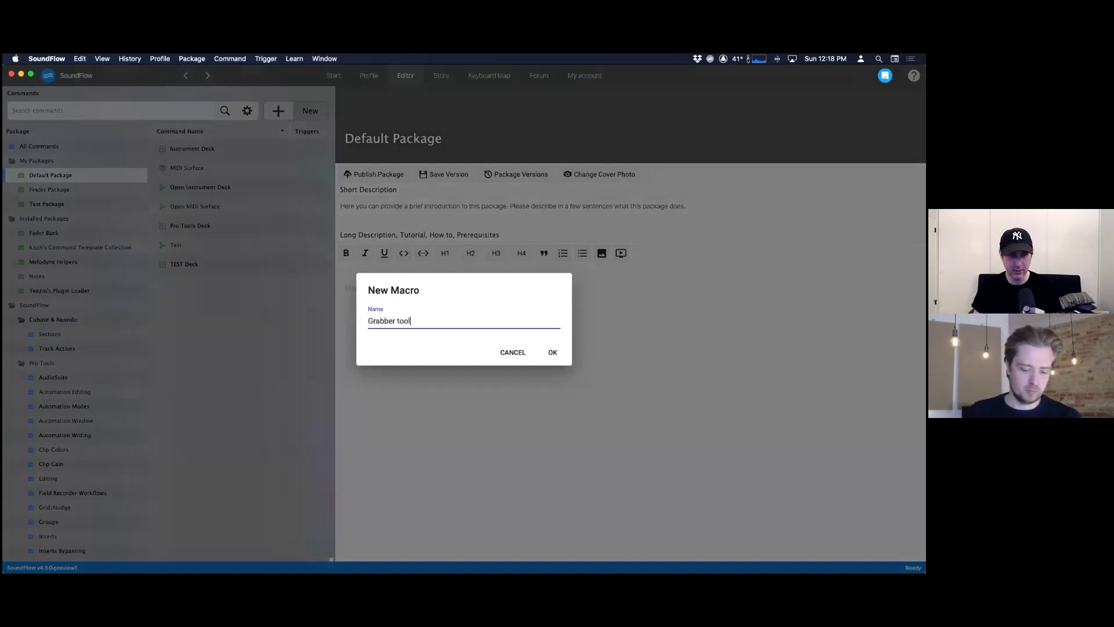
key(Return)
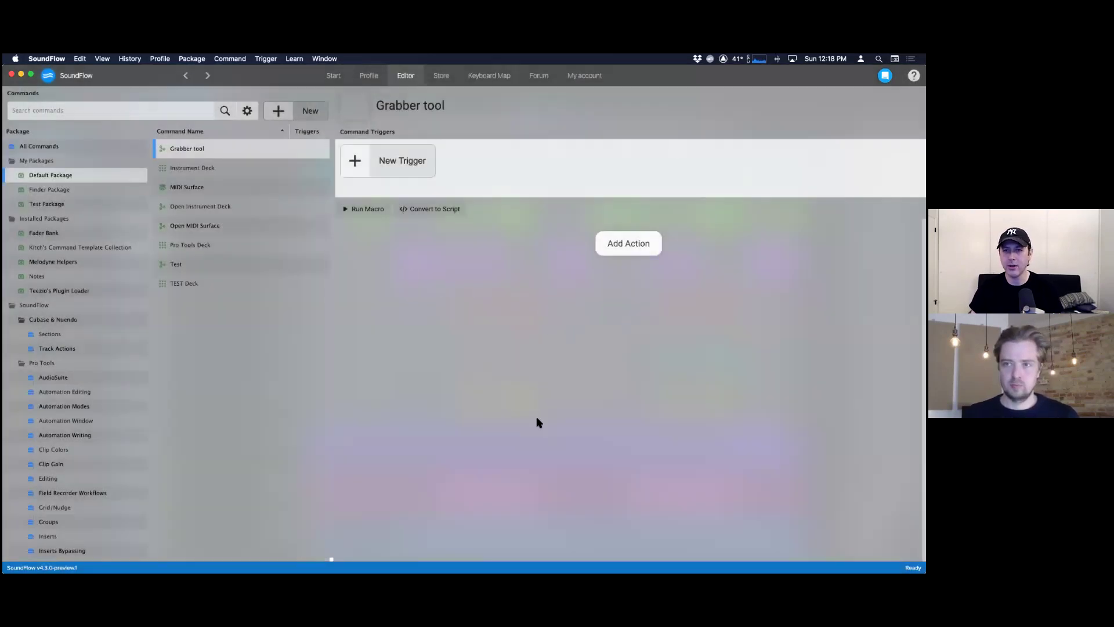
- Try to add a "Click" action from the Pro Tools category to the Grabber tool macro, and reload the macro
click(632, 251)
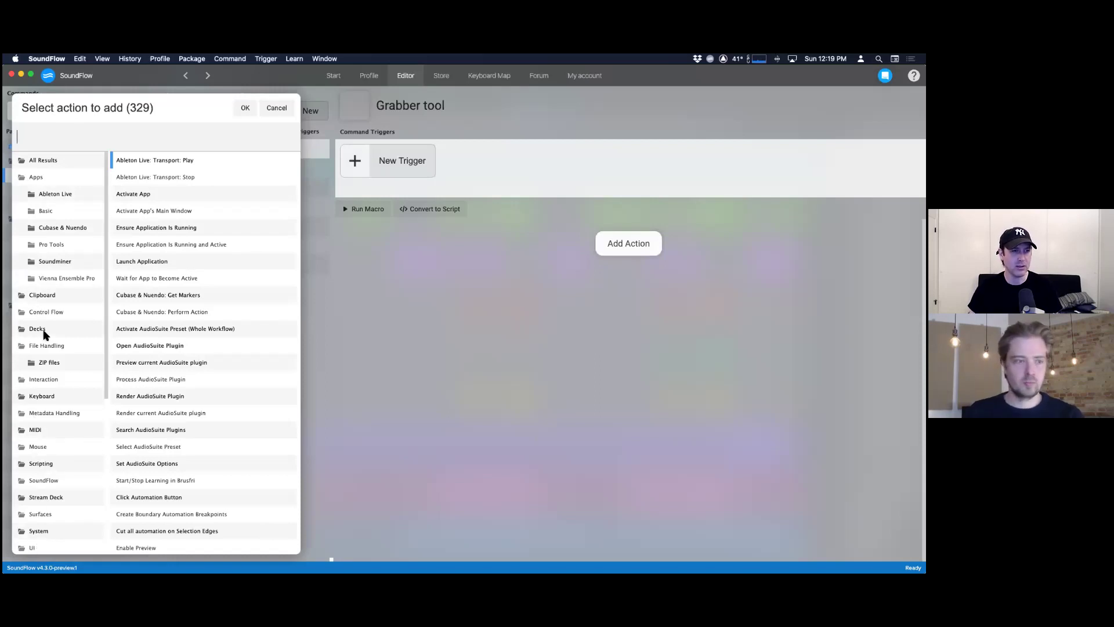
click(50, 246)
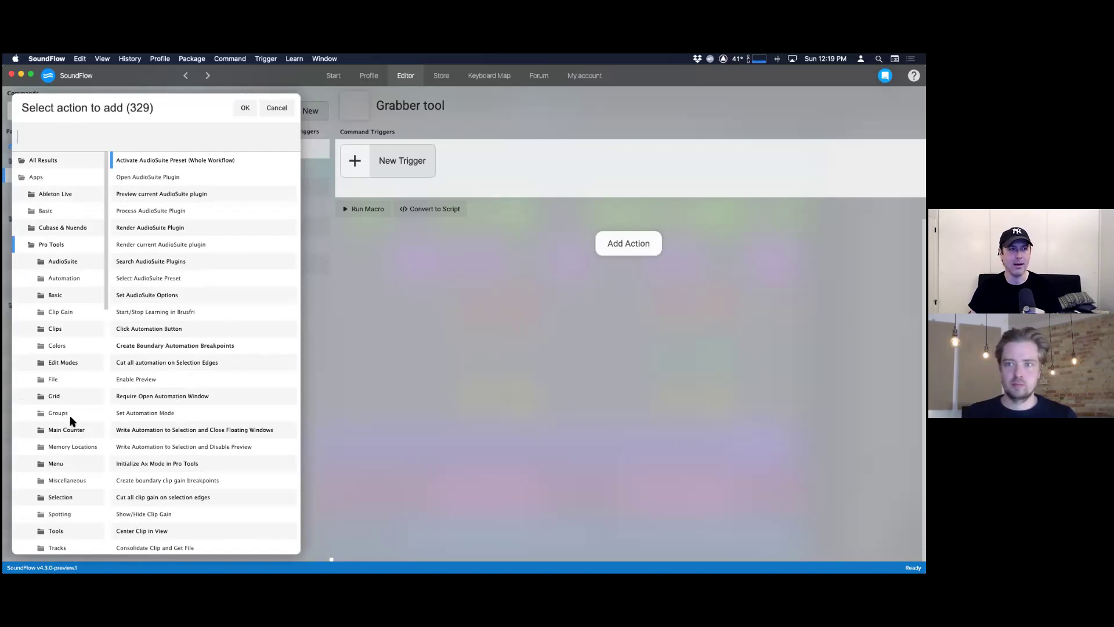
text(Click)
key(Return)
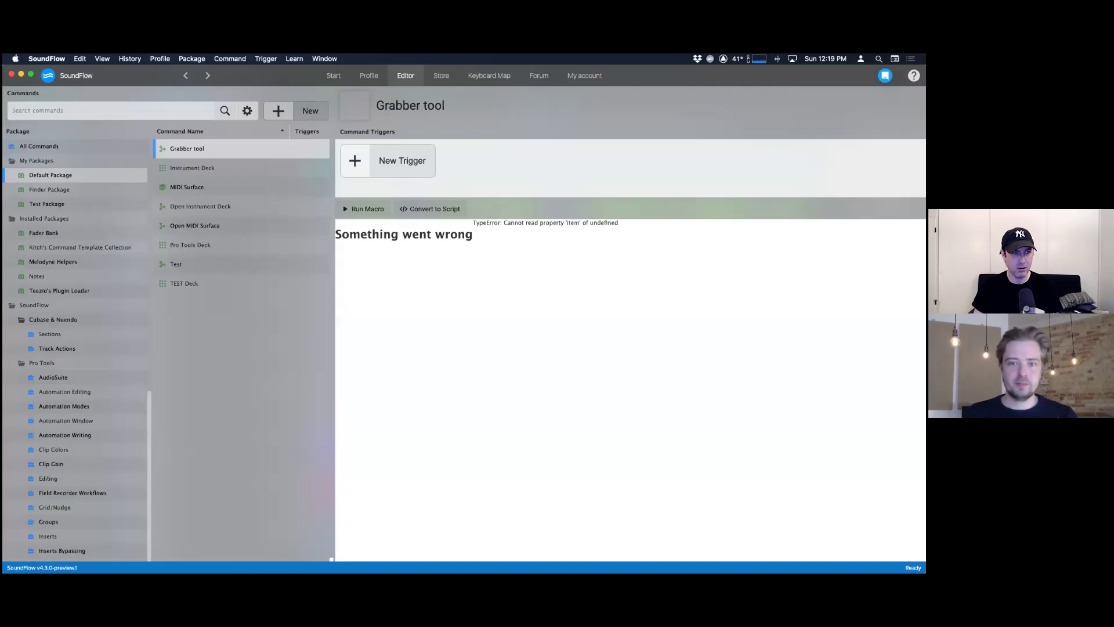
click(191, 170)
click(190, 151)
- Add a Click UI Element action to the Grabber tool macro, switching the action off and on again
click(624, 248)
text(Cl)
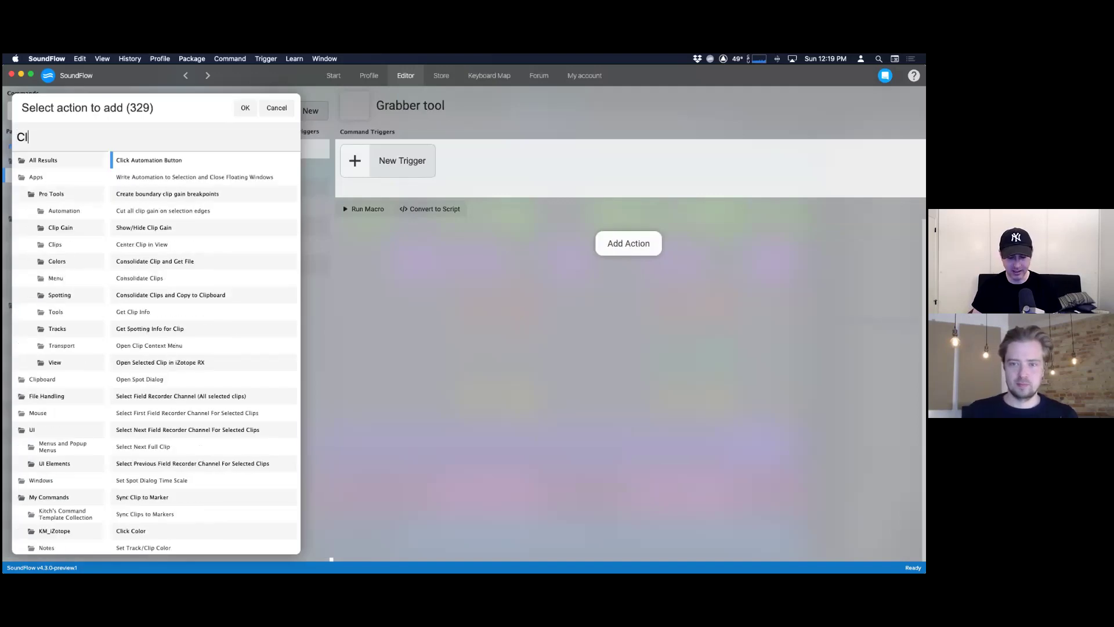
text(ick UI)
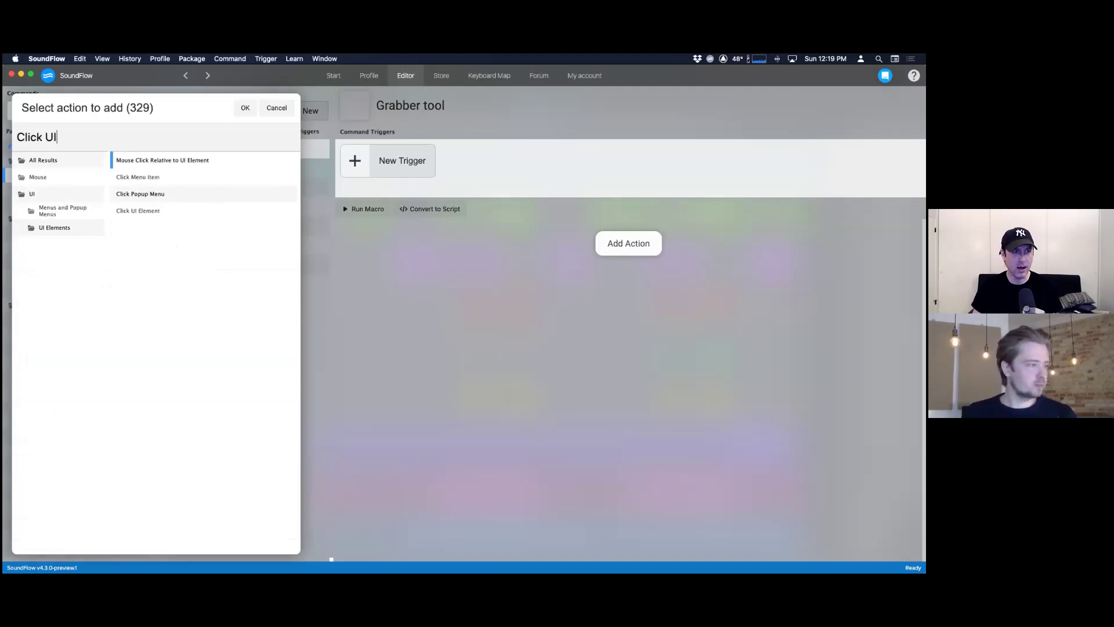
double_click(134, 212)
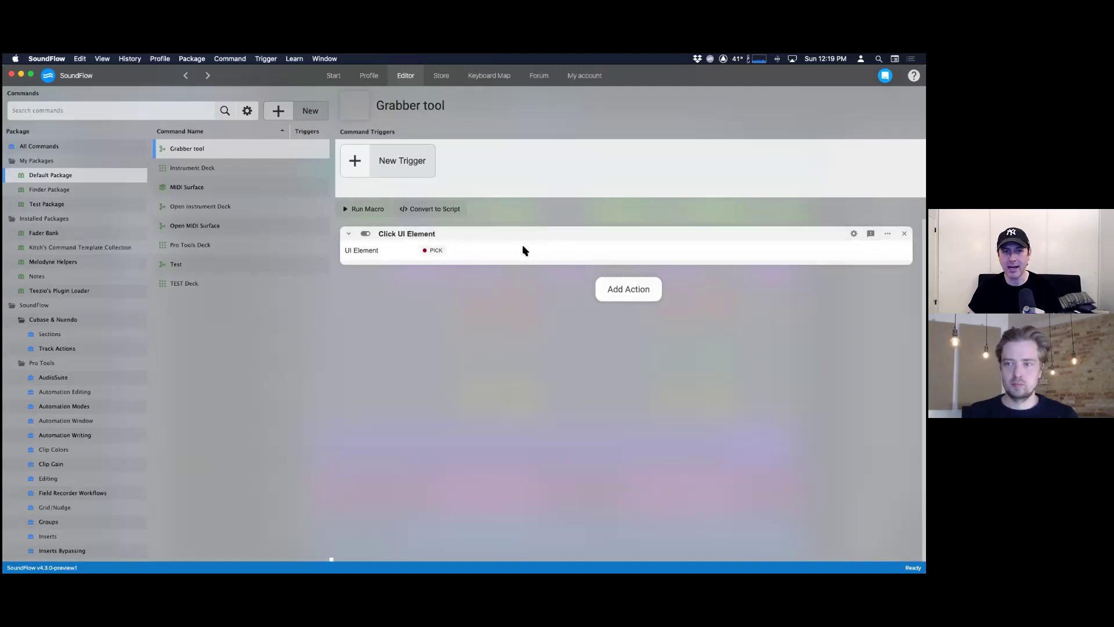
click(366, 234)
click(366, 235)
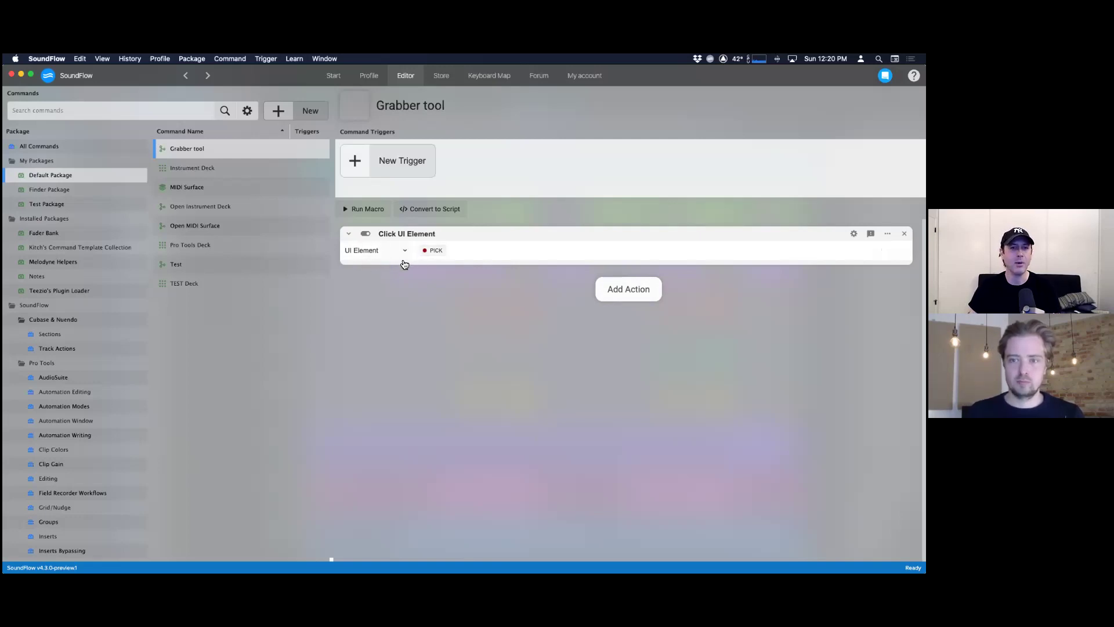
- Pick the Grabber tool (Time) button in the Pro Tools Edit window as the action's UI element, and return to SoundFlow
click(436, 256)
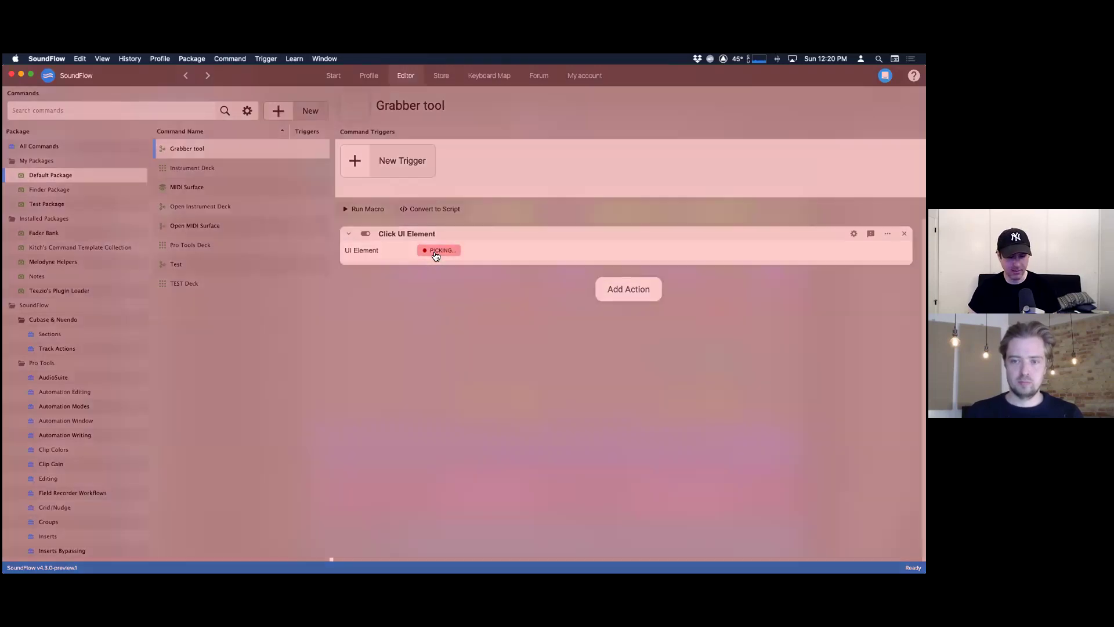
key(super+Tab)
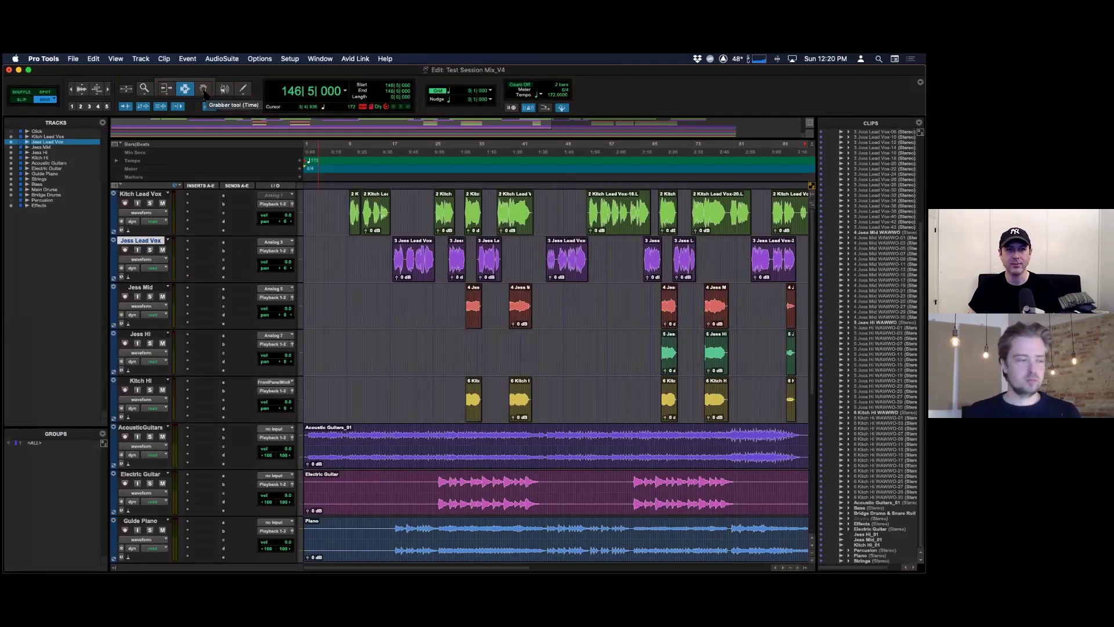
key(super+Tab)
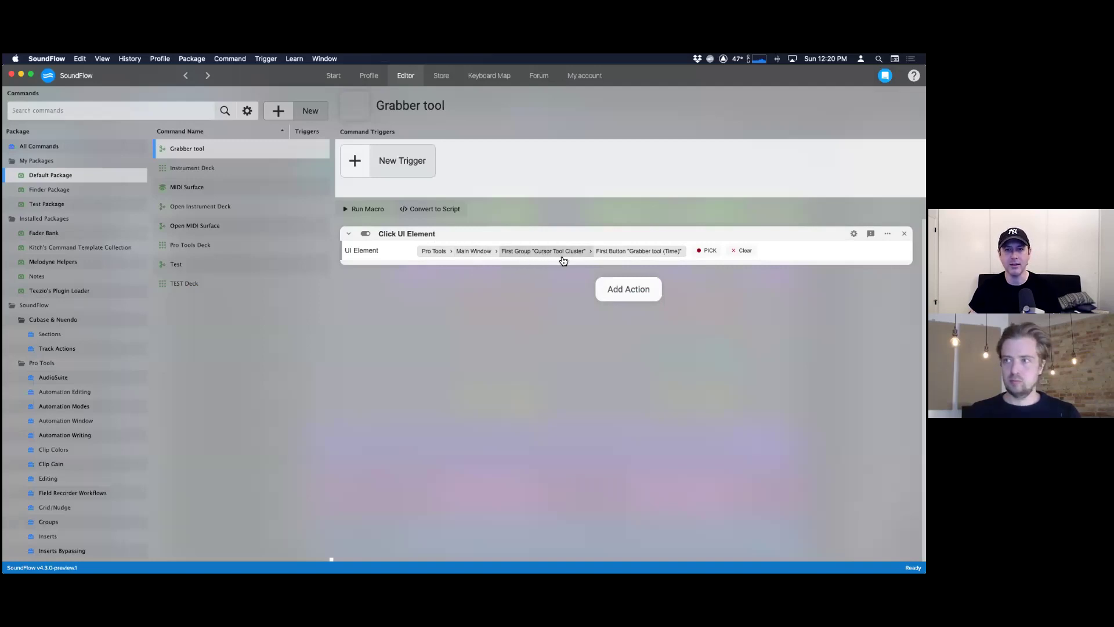
- Add a keyboard trigger to the Grabber tool macro, and look through the available trigger types
key(super+Tab)
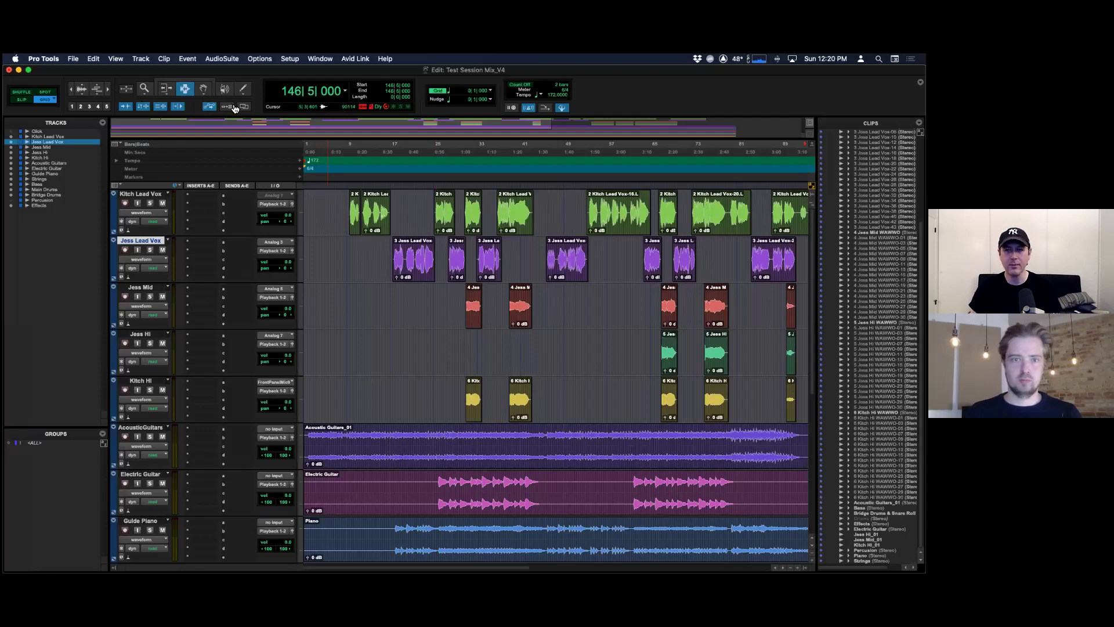
key(super+Tab)
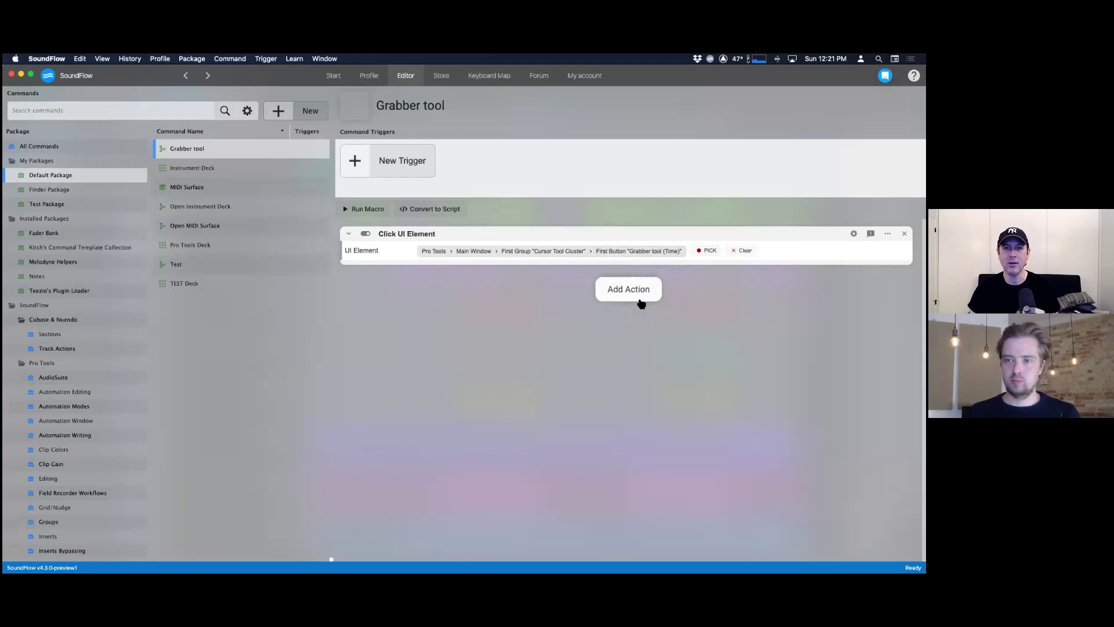
click(356, 172)
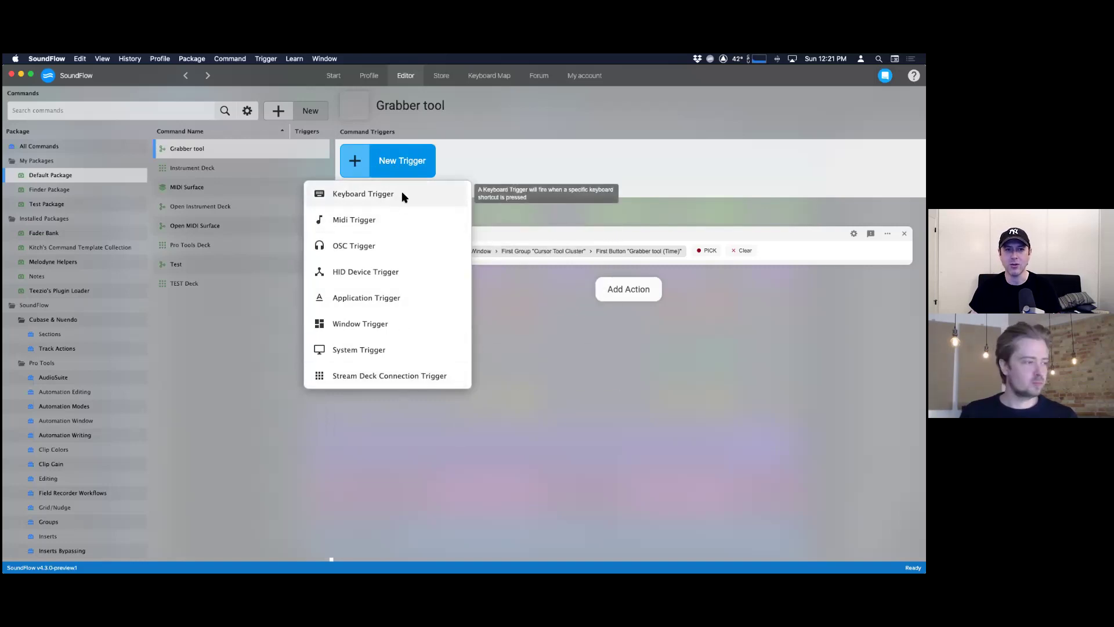
click(367, 196)
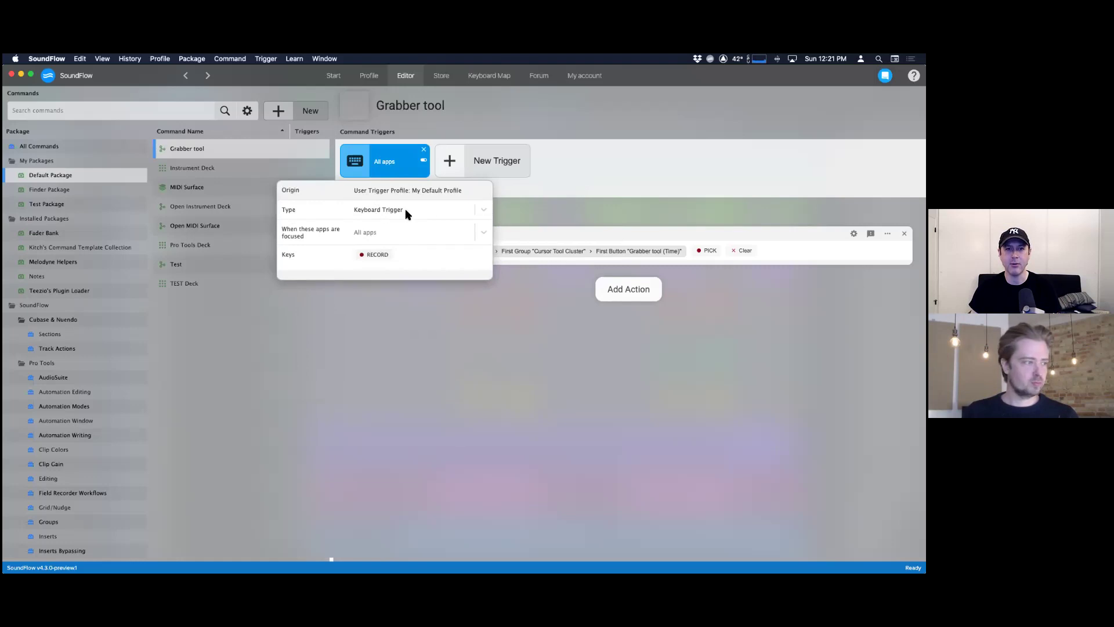
click(484, 211)
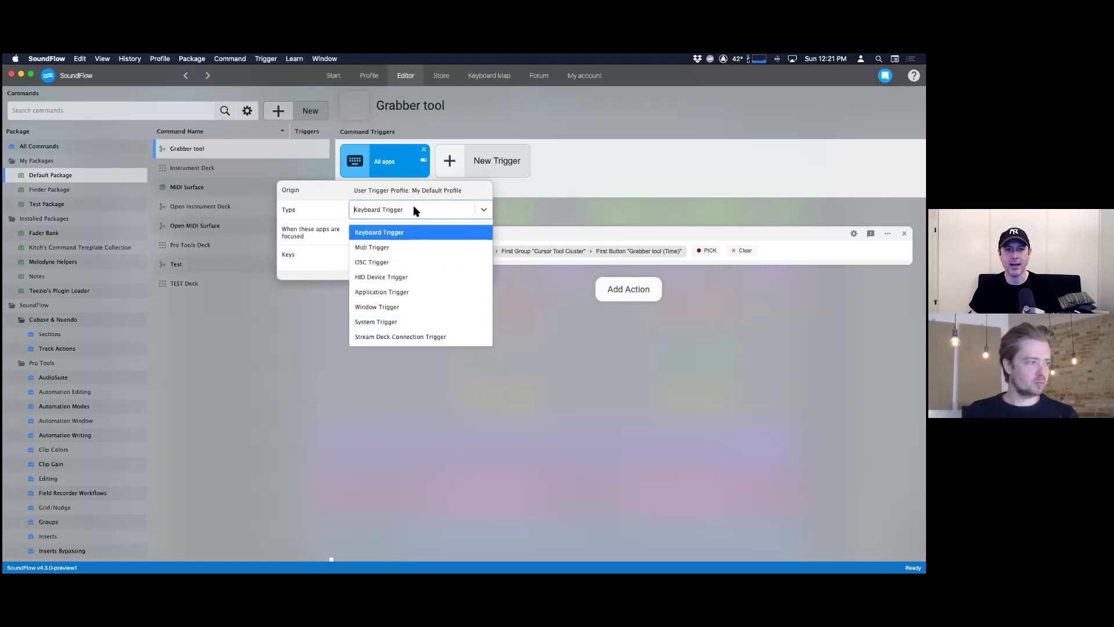
click(315, 236)
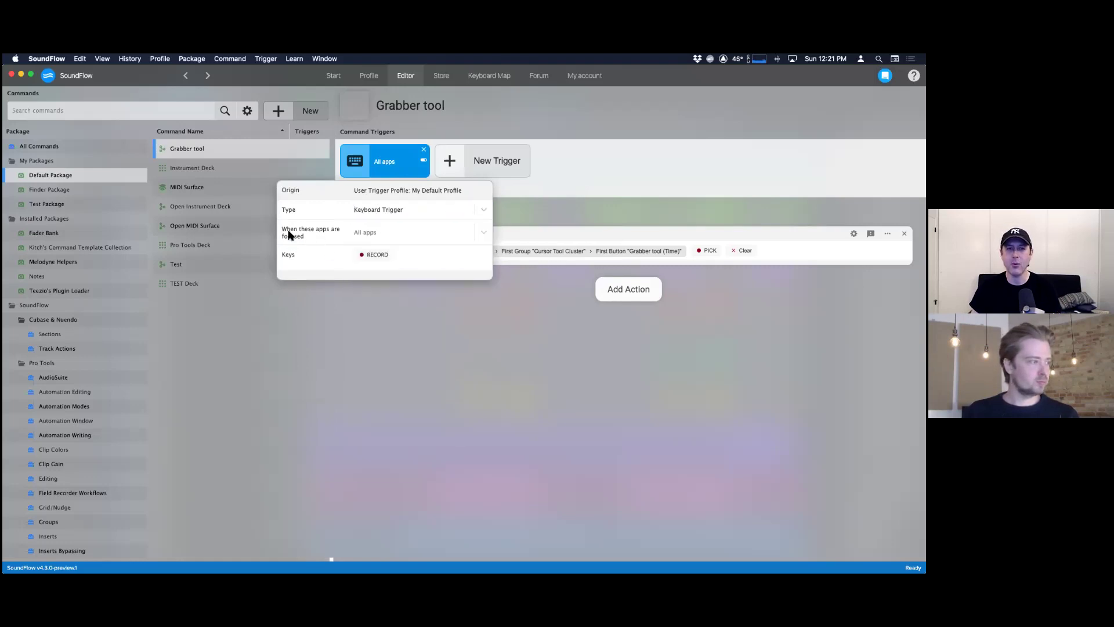
- Limit the Grabber tool macro's keyboard trigger to when Pro Tools is the focused app
click(373, 234)
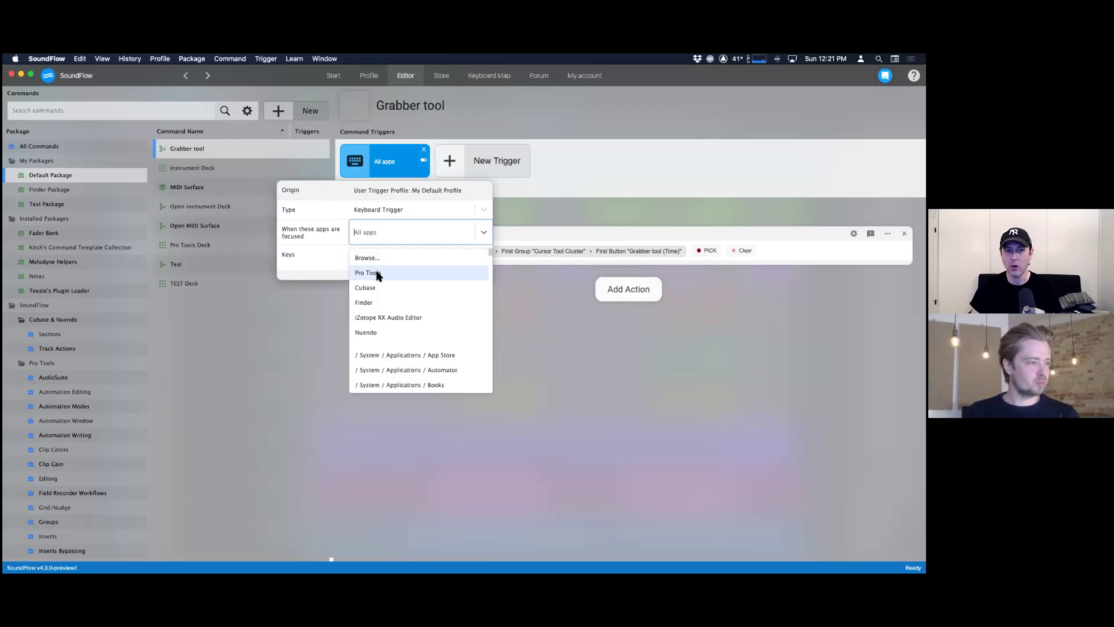
text(Pr)
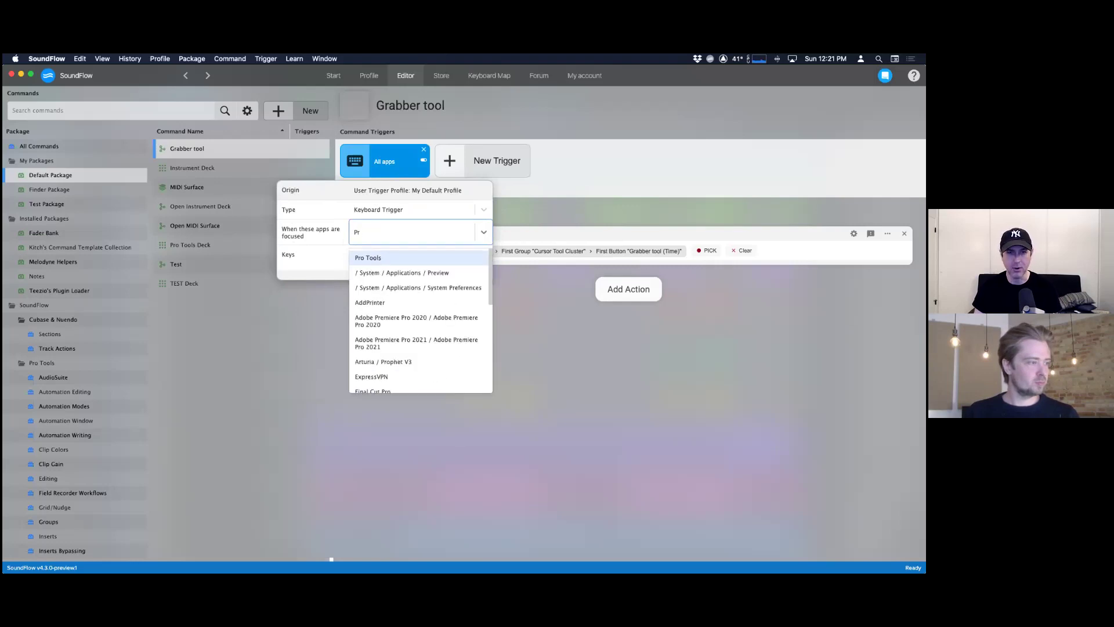
text(o)
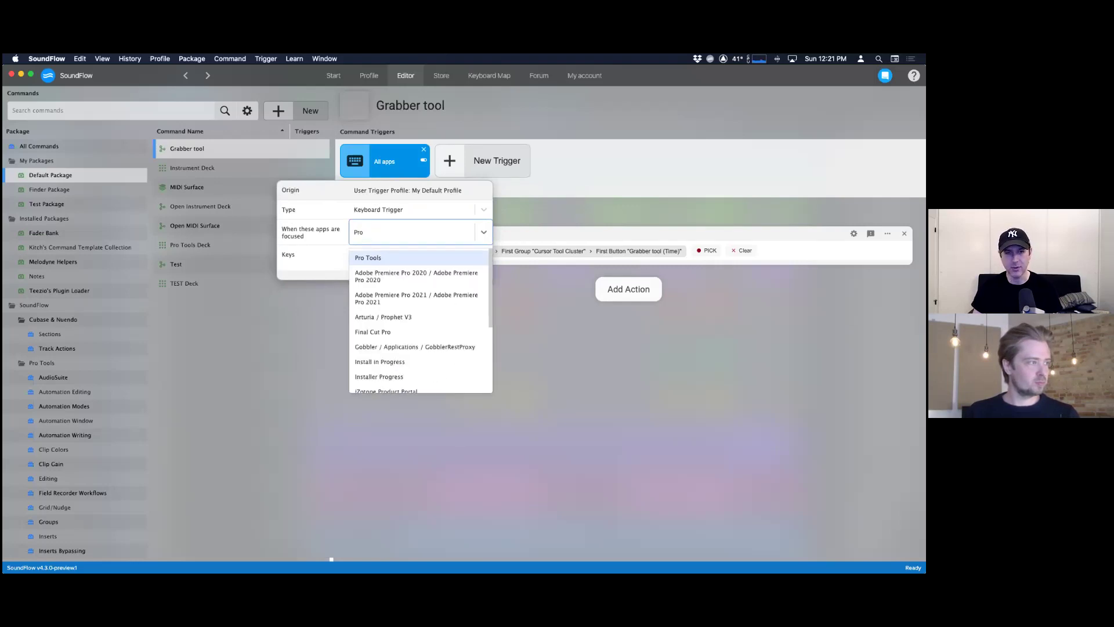
key(Return)
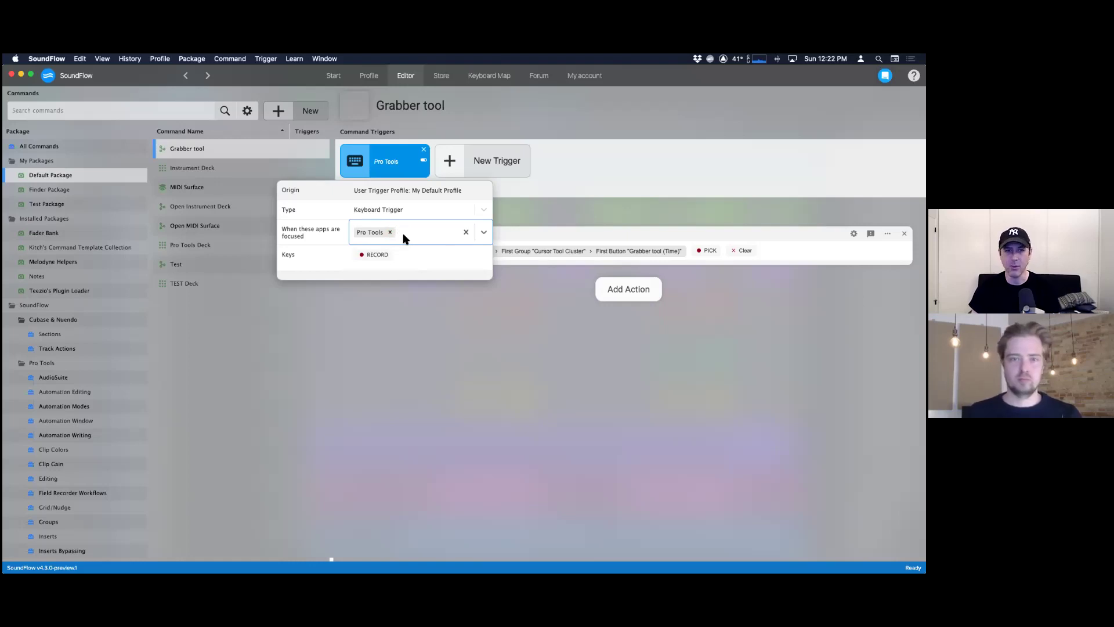
- Record Control+X as the key combination of the Grabber tool macro's keyboard trigger
click(375, 255)
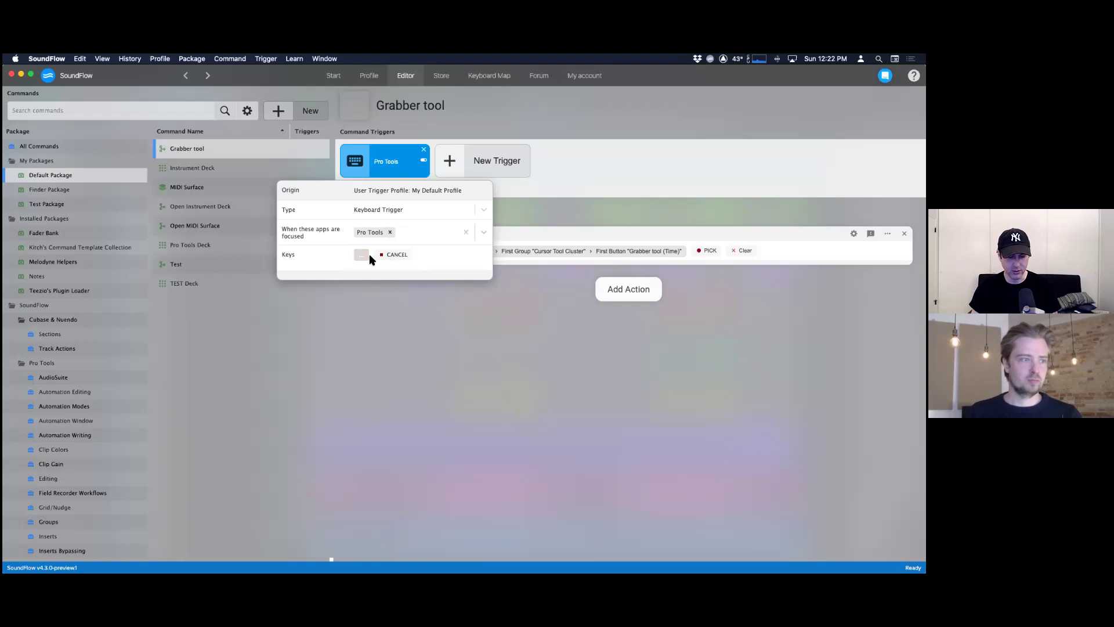
key(ctrl+x)
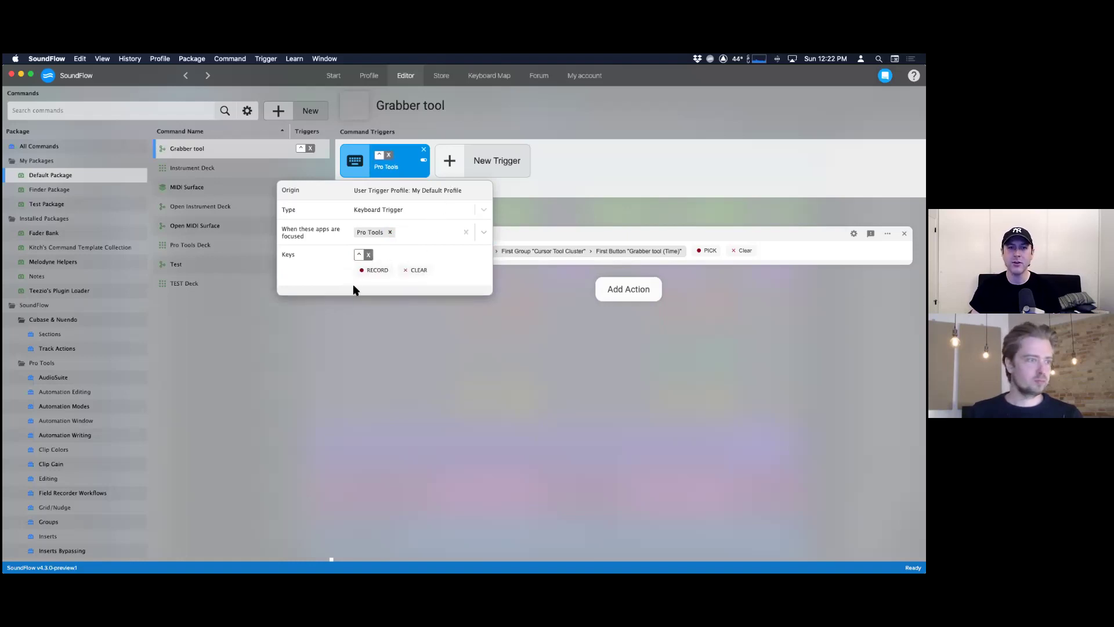
click(452, 364)
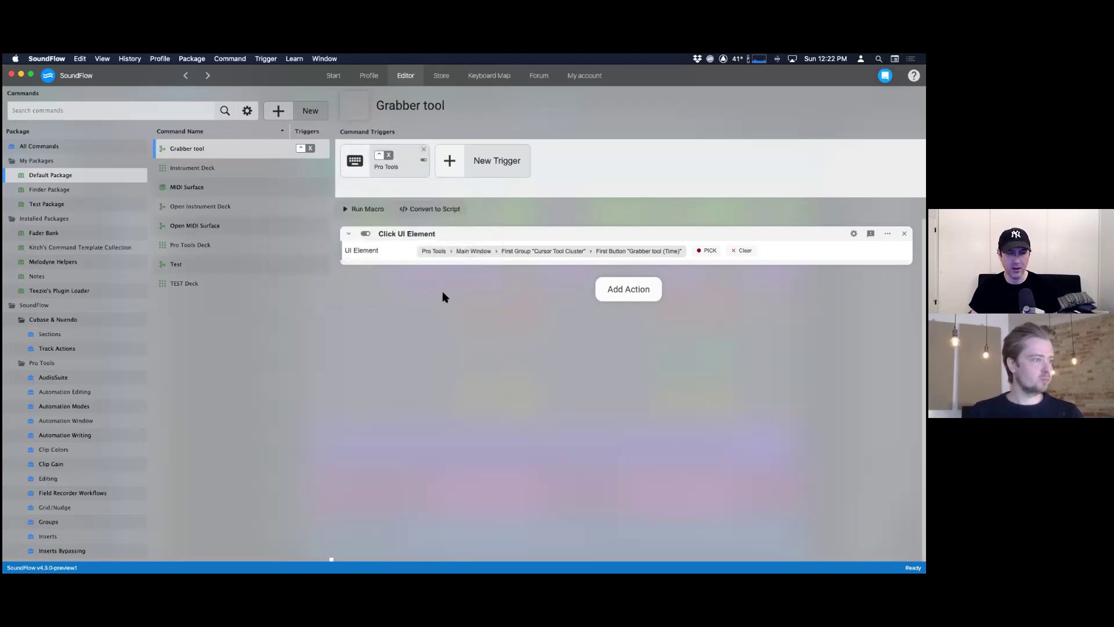
- Switch to Pro Tools to test selecting the Grabber tool, and browse the actions available for the macro back in SoundFlow
key(super+Tab)
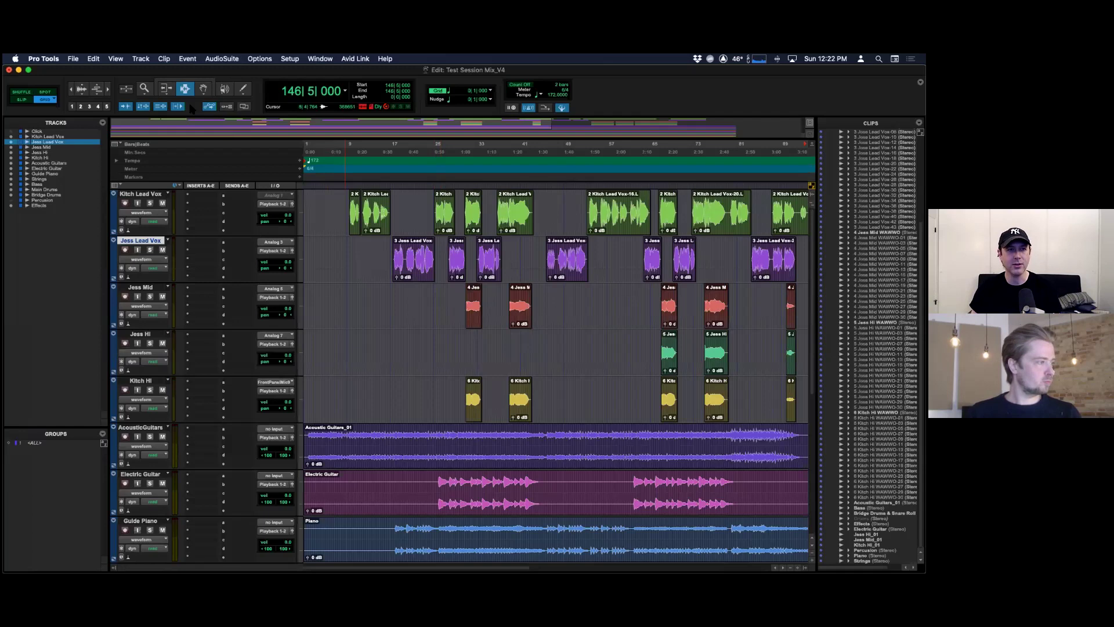
key(F8)
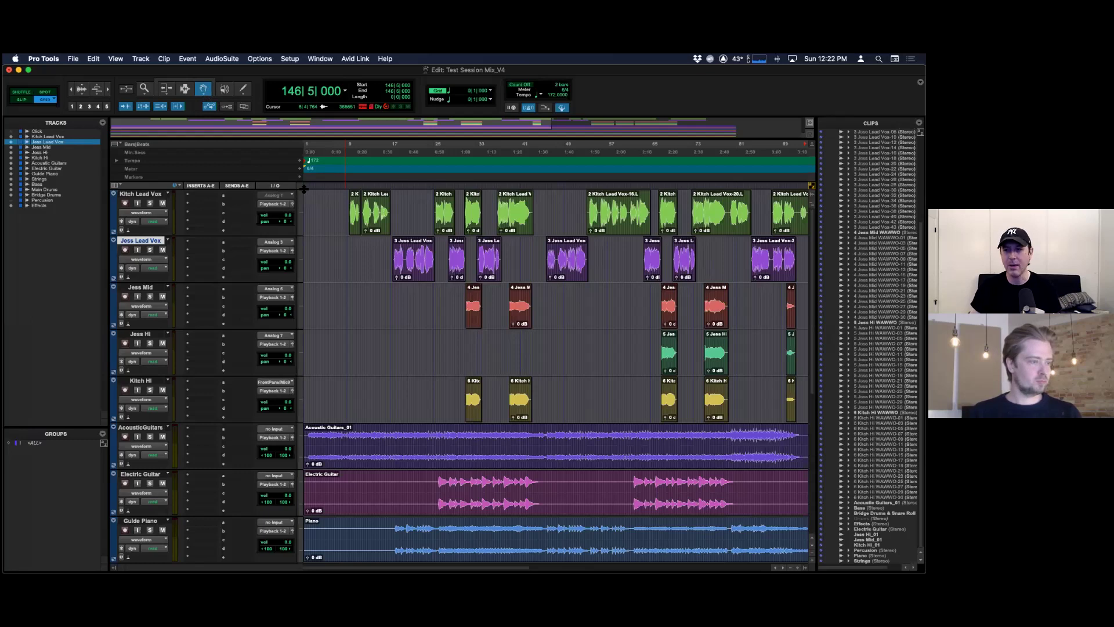
key(super+Tab)
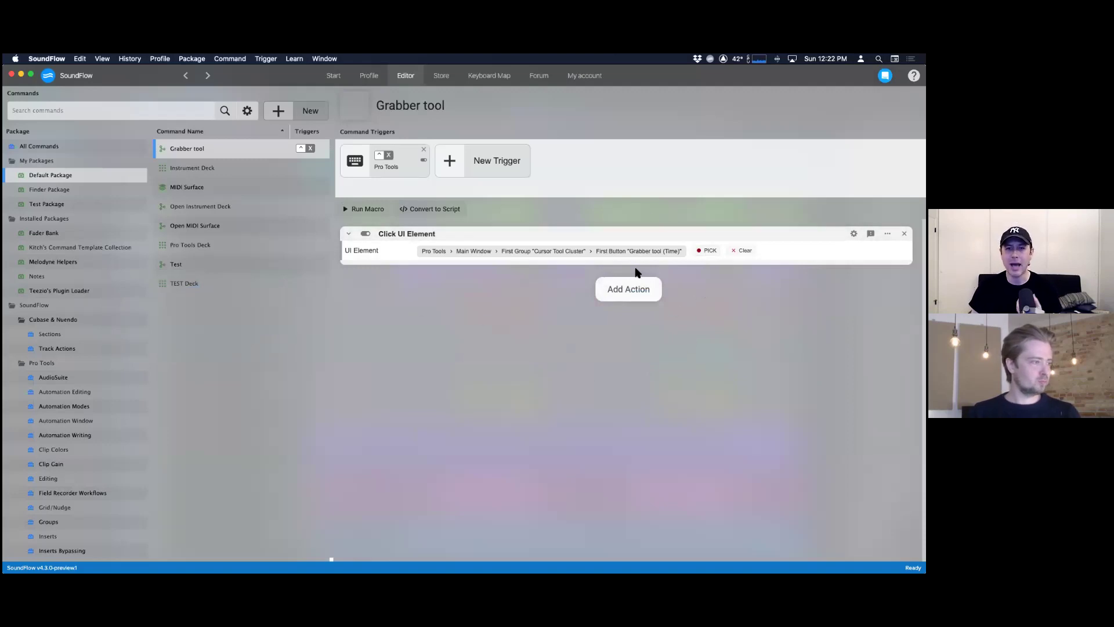
click(632, 295)
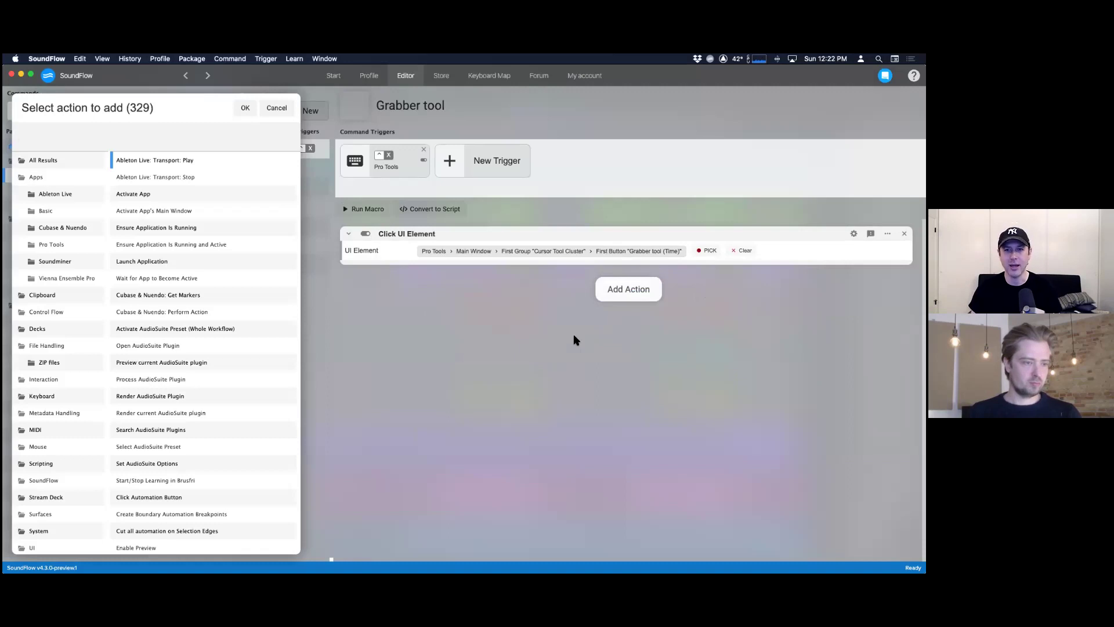
key(Escape)
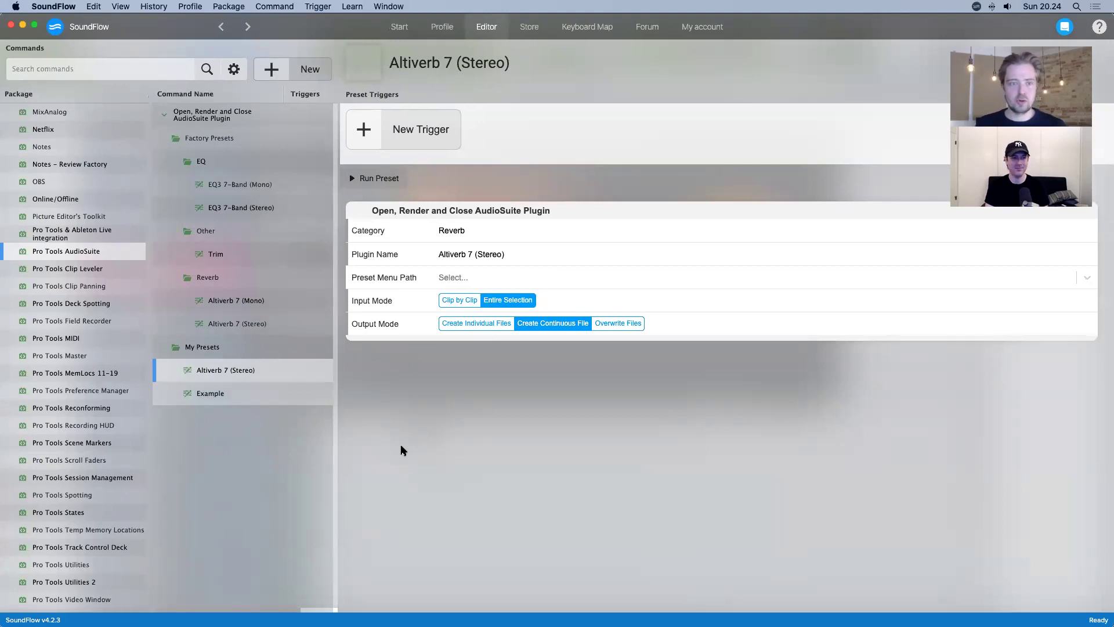
- Examine the Pro Tools AudioSuite package's description, its store listing and the source of its Open, Render and Close AudioSuite Plugin command
click(105, 255)
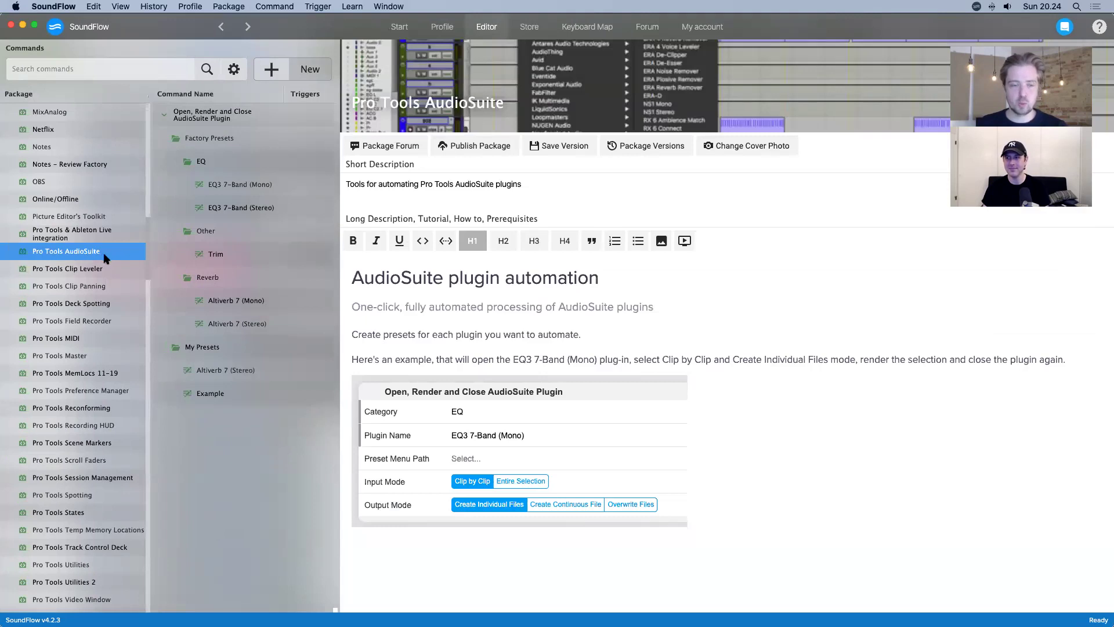
click(529, 28)
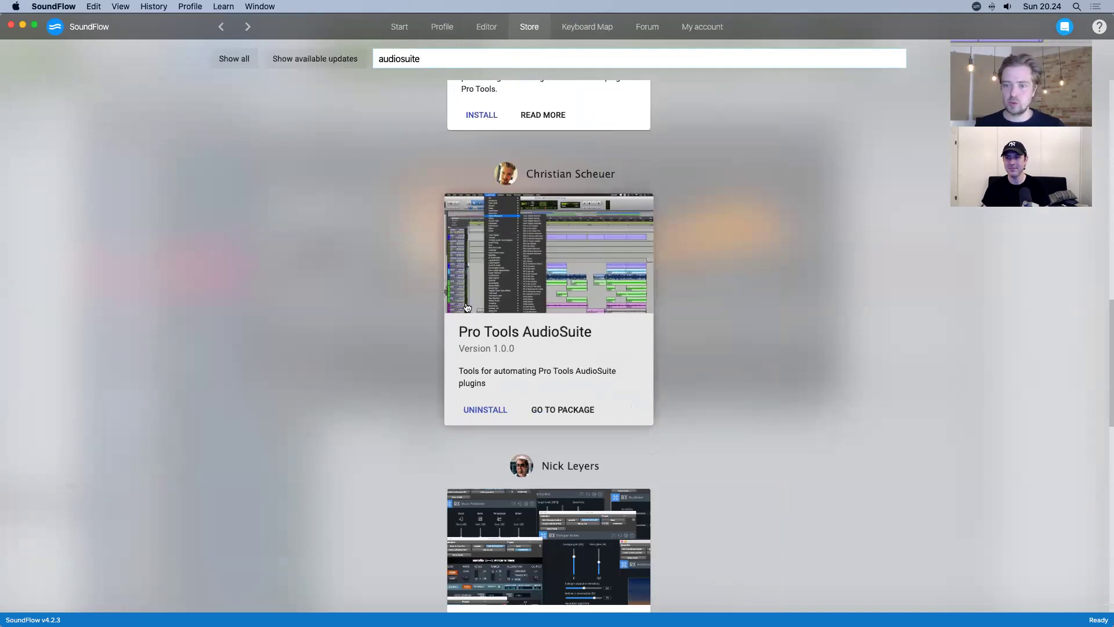
click(486, 27)
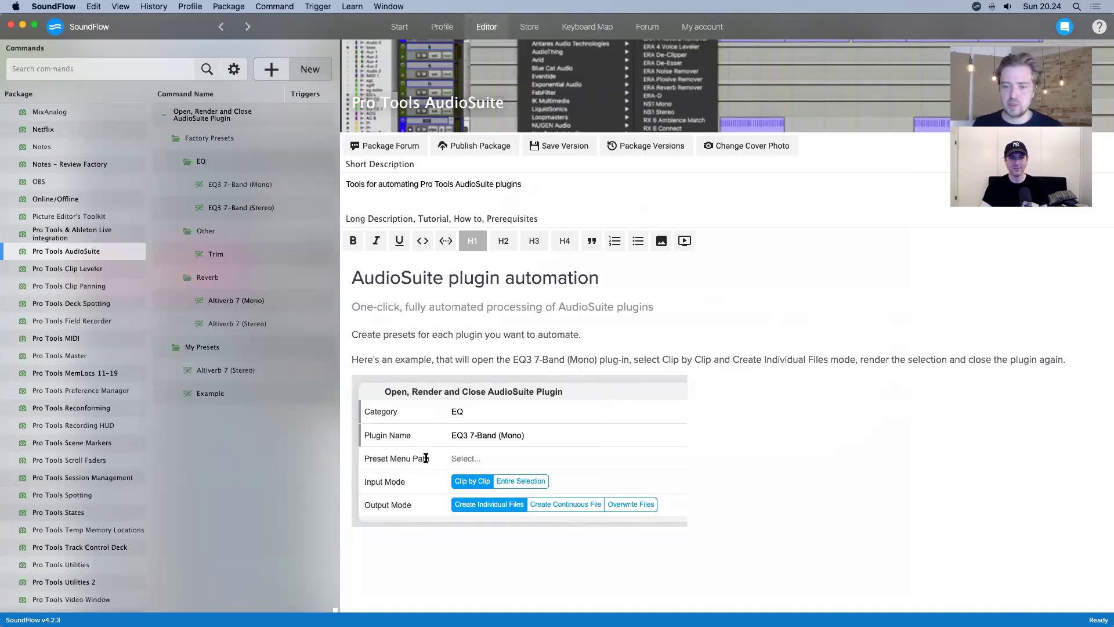
click(252, 119)
click(531, 436)
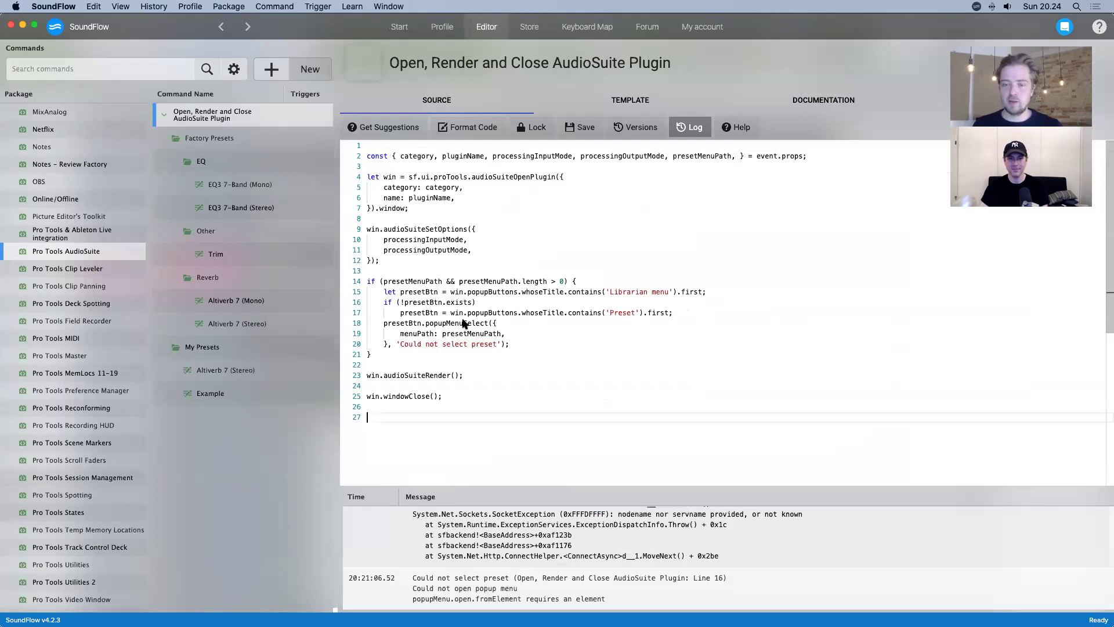
- Switch to Pro Tools, move the Altiverb 7 AudioSuite window further down the Edit window, and return to SoundFlow
key(super+Tab)
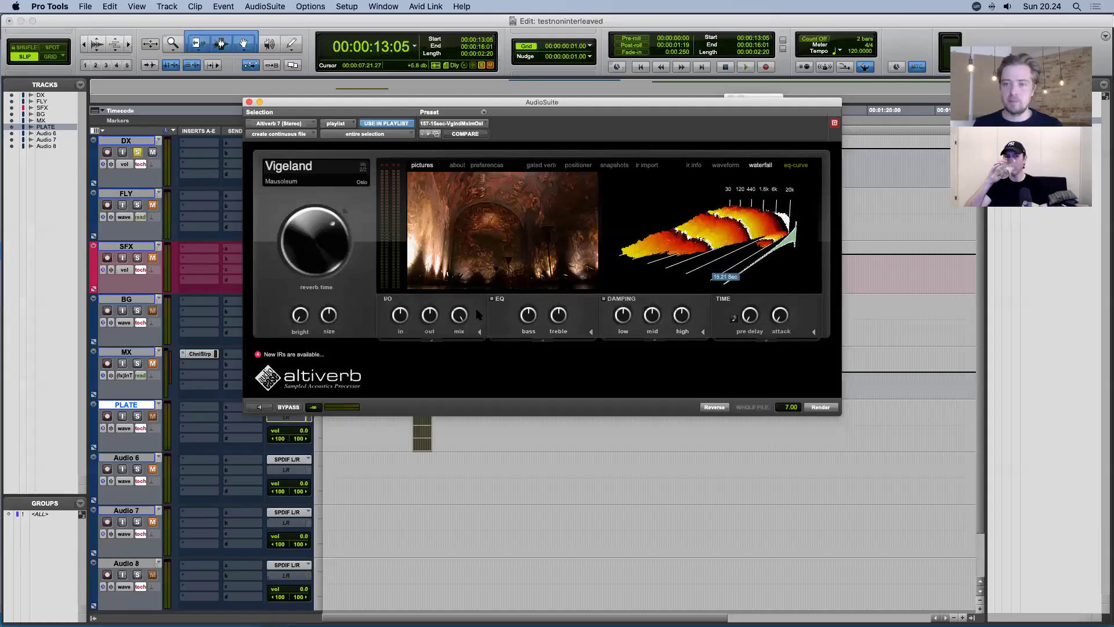
click(468, 123)
drag(386, 106, 468, 182)
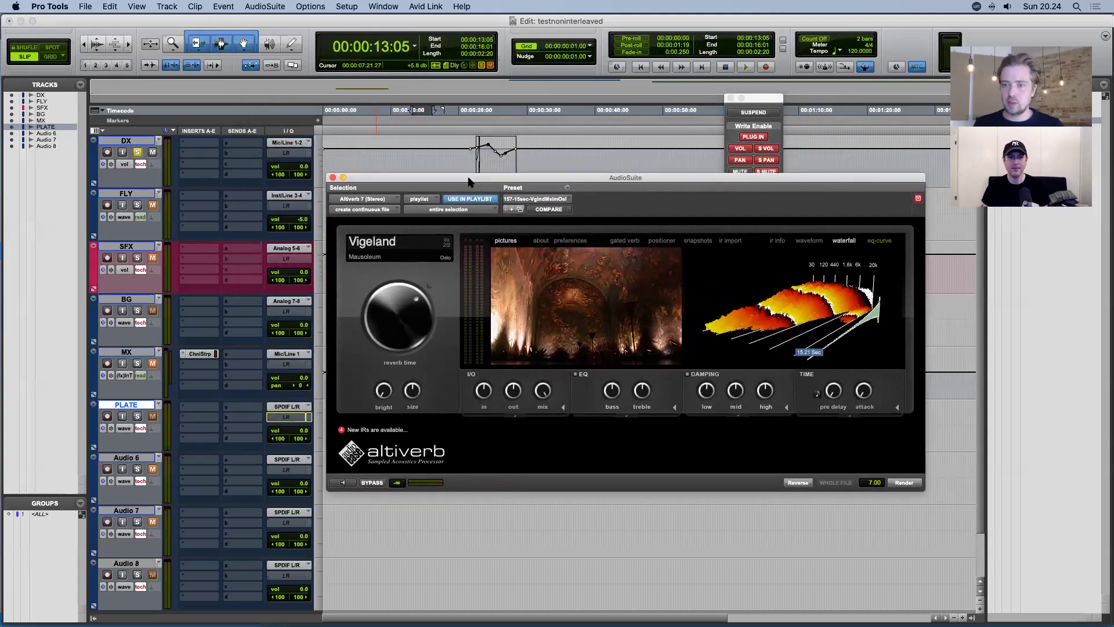
key(super+Tab)
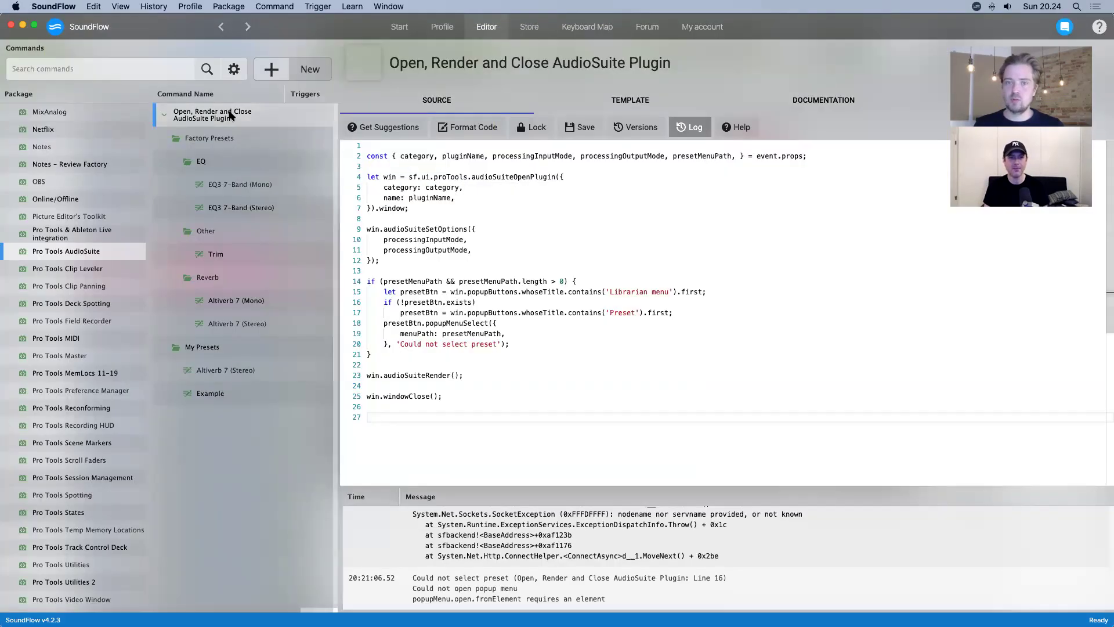
- Compare the Open, Render and Close AudioSuite Plugin script, the package's description and the Altiverb 7 (Stereo) factory preset
click(255, 115)
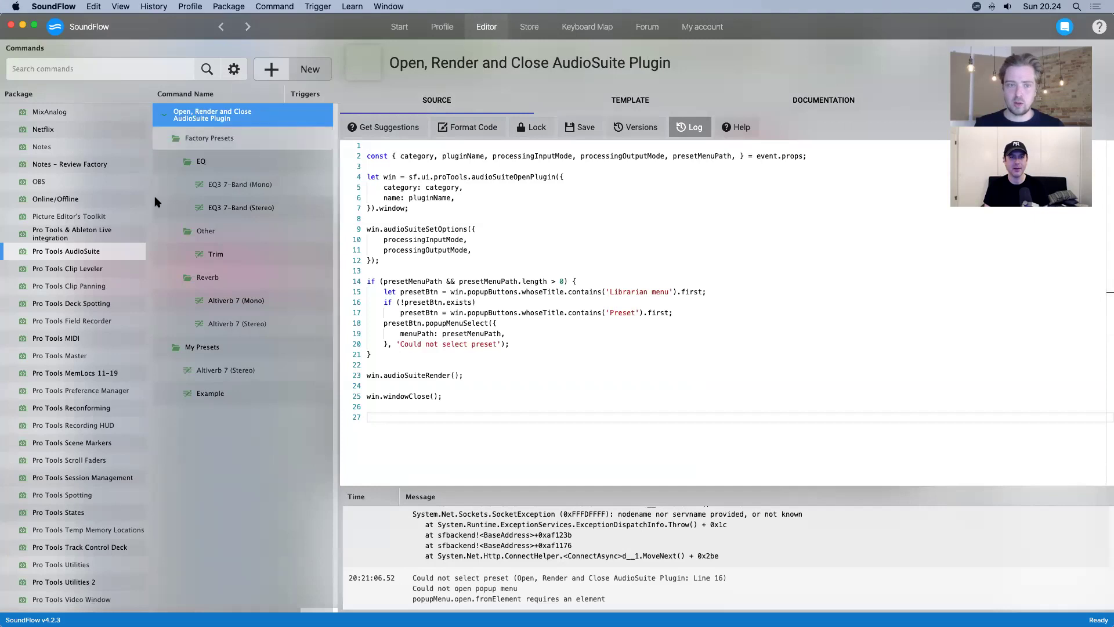
click(112, 250)
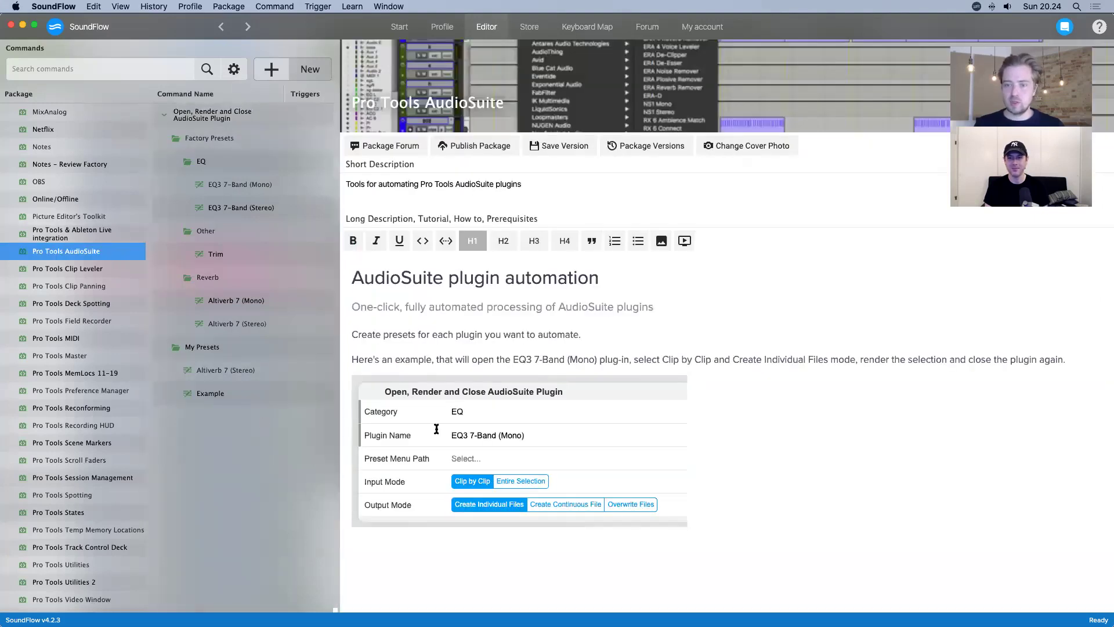
click(252, 440)
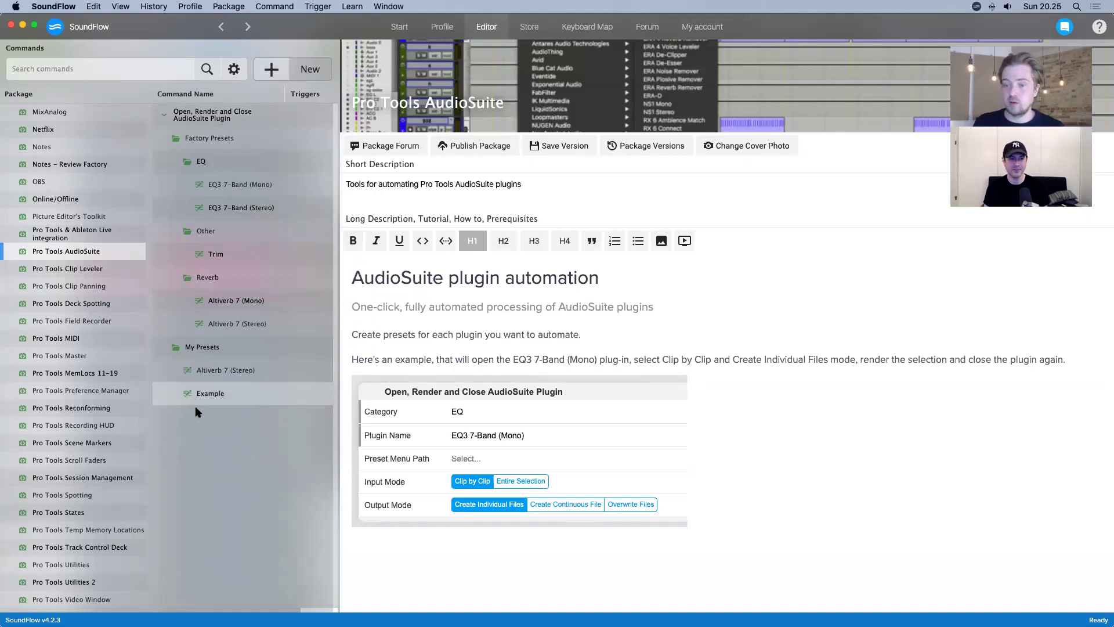
click(210, 320)
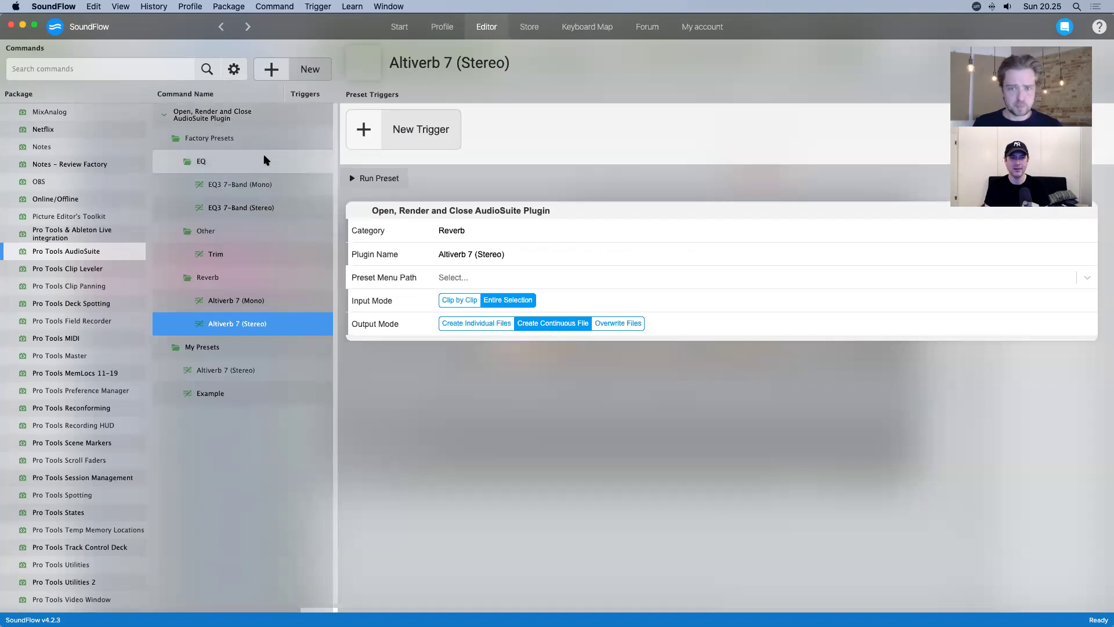
click(246, 113)
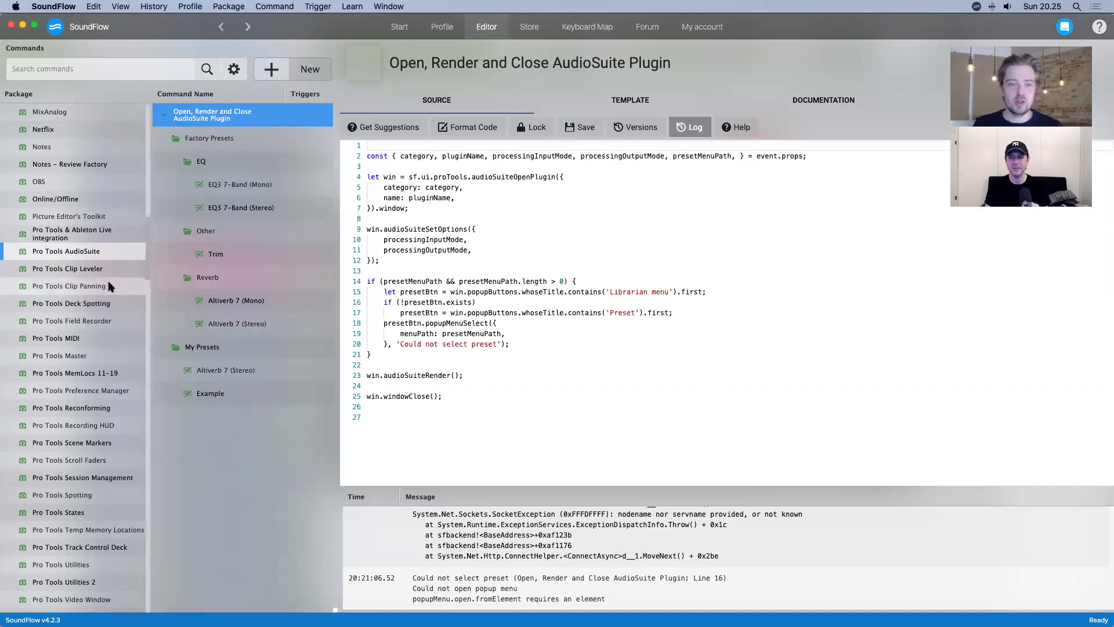
click(93, 254)
click(217, 324)
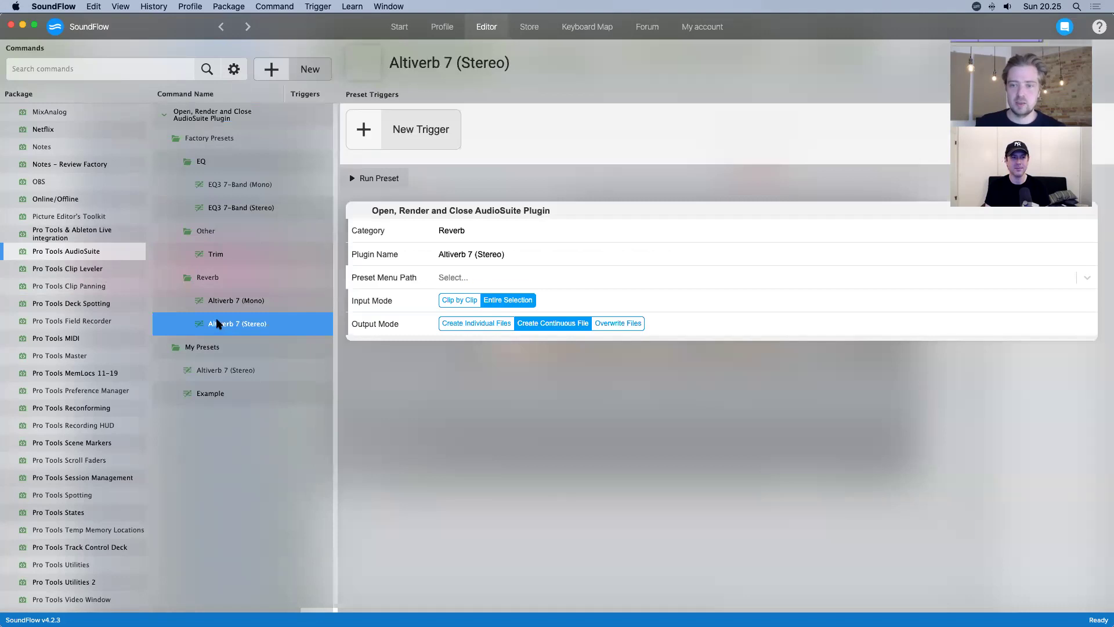
click(207, 122)
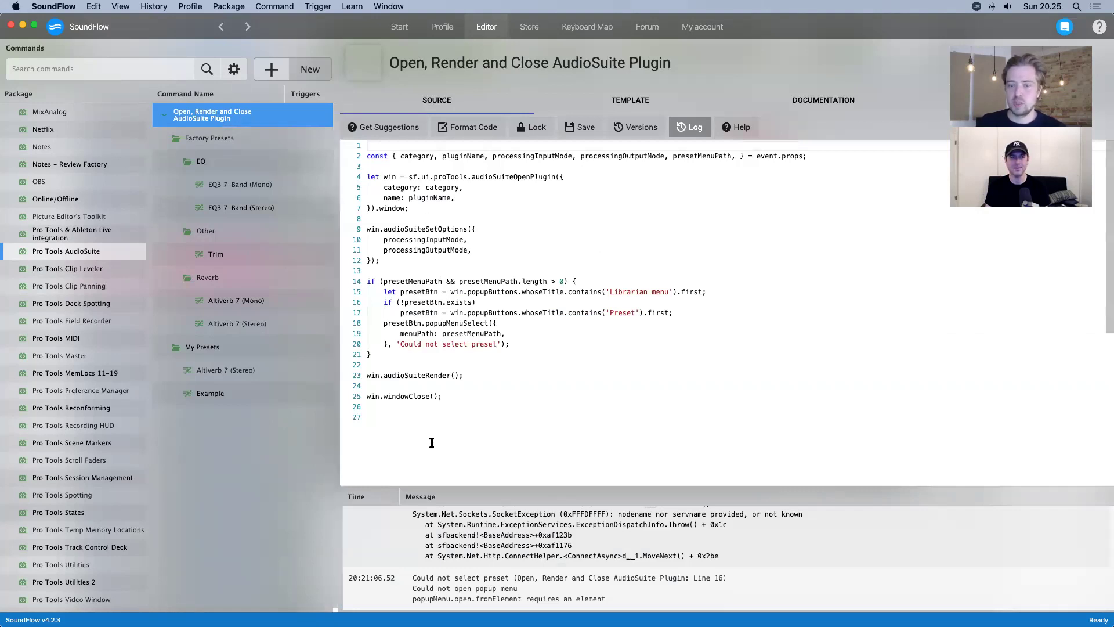
- Review the settings of the EQ3 7-Band (Stereo) factory preset, including its input and output modes
click(253, 206)
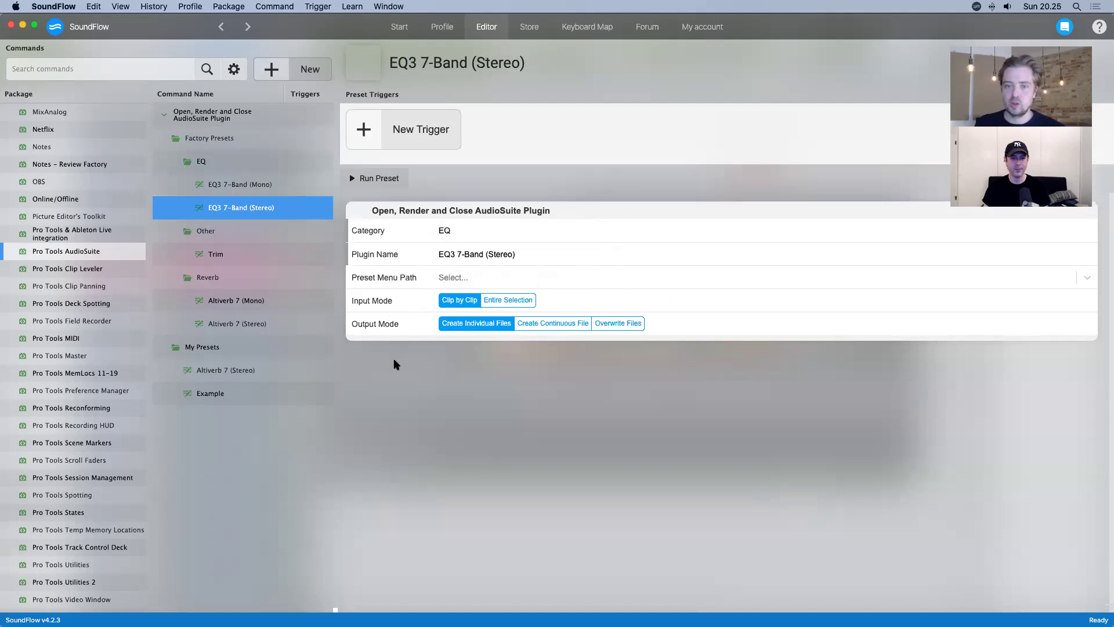
click(482, 324)
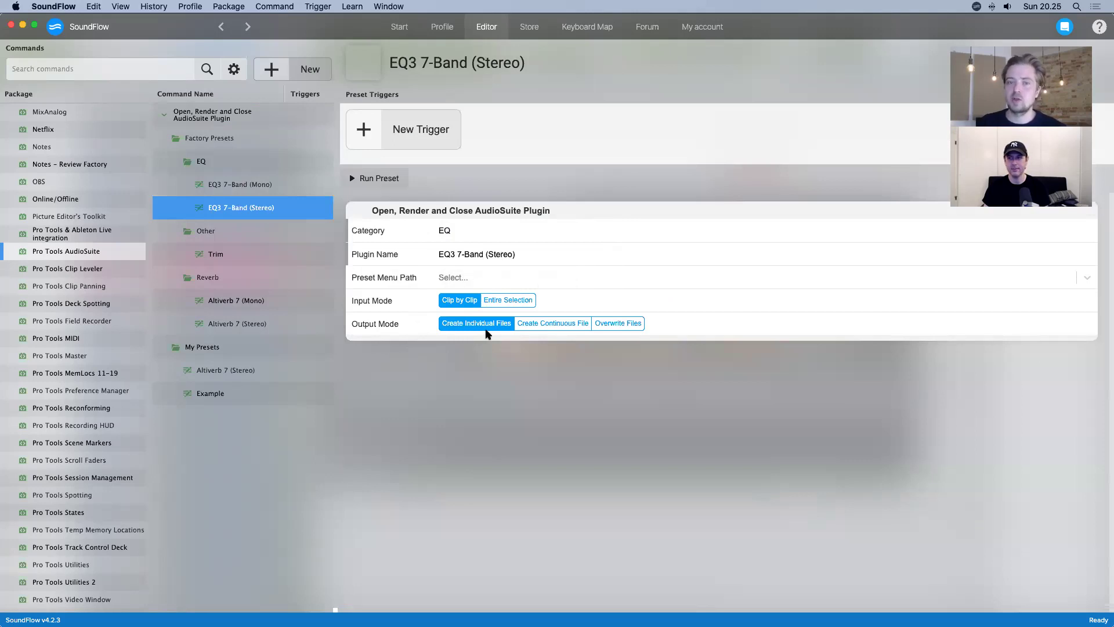
click(443, 129)
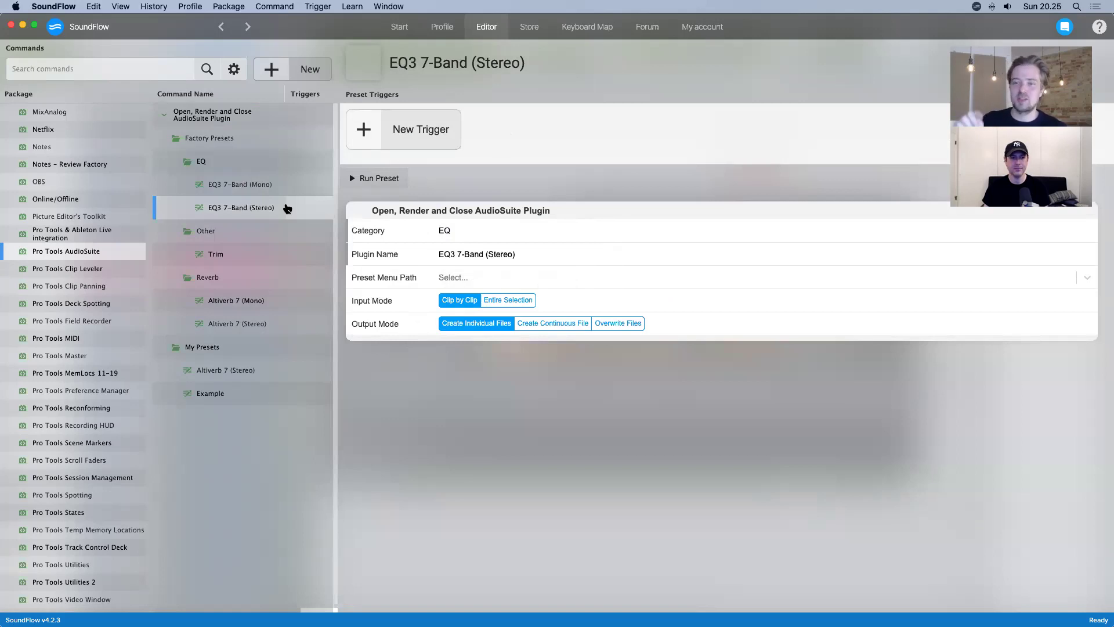
- Create a new custom package named TESTS and open it in the package list
click(278, 206)
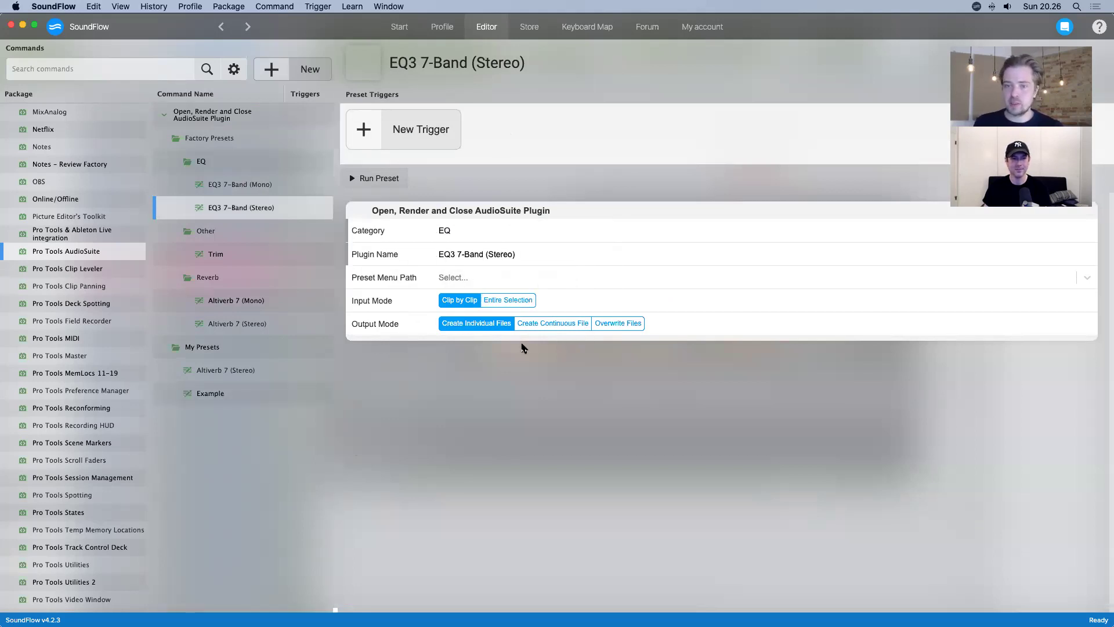
mouse_move(403, 258)
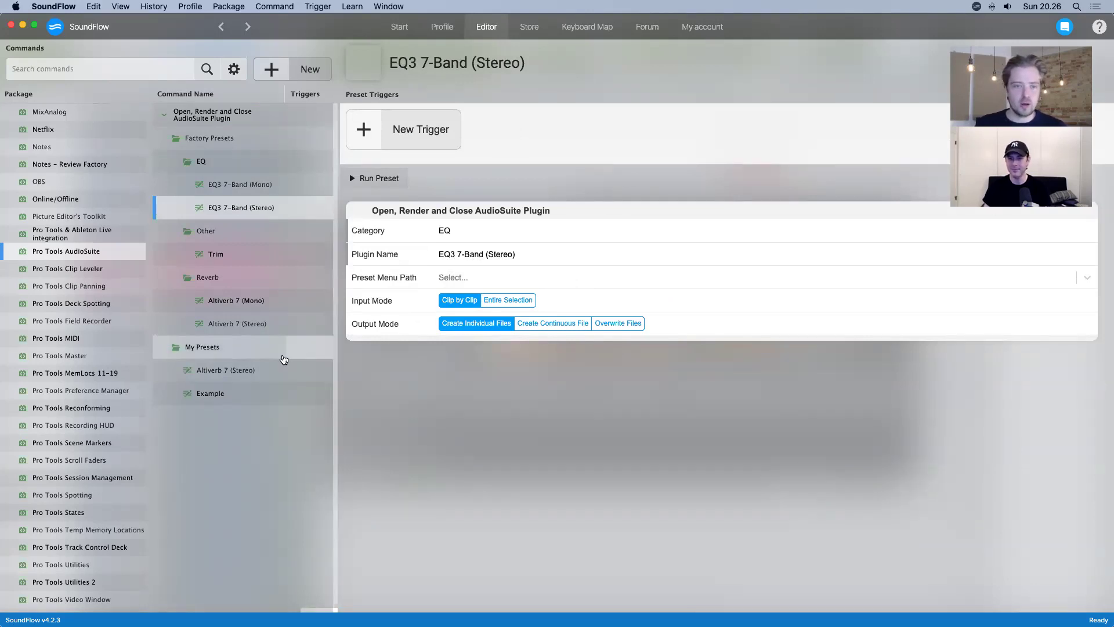
scroll(61, 423, down, 10)
scroll(61, 424, up, 10)
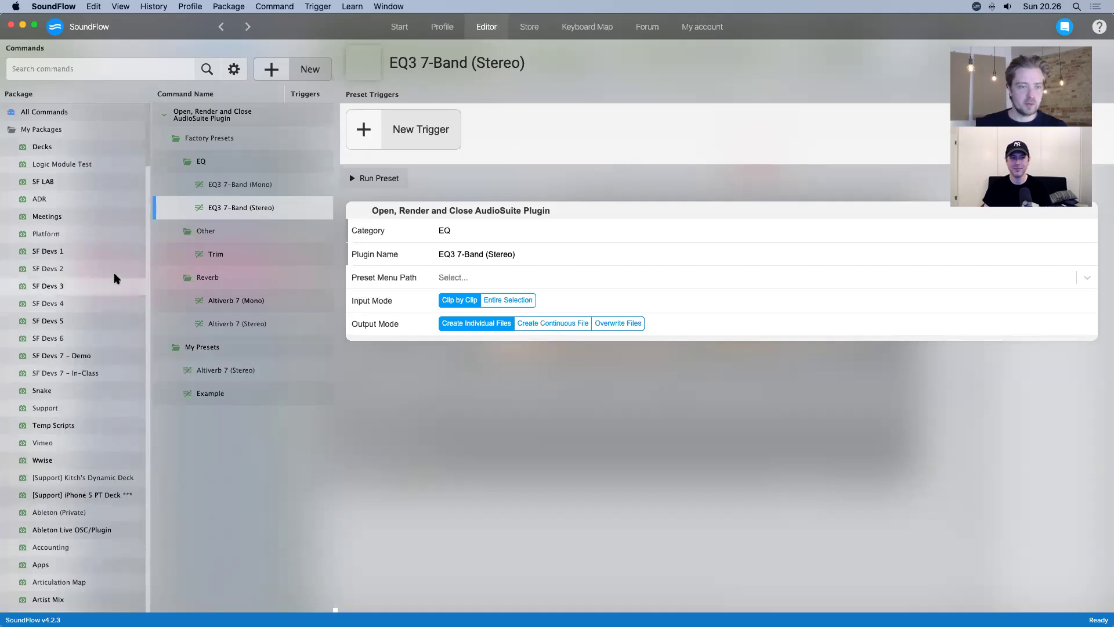
click(302, 71)
click(285, 258)
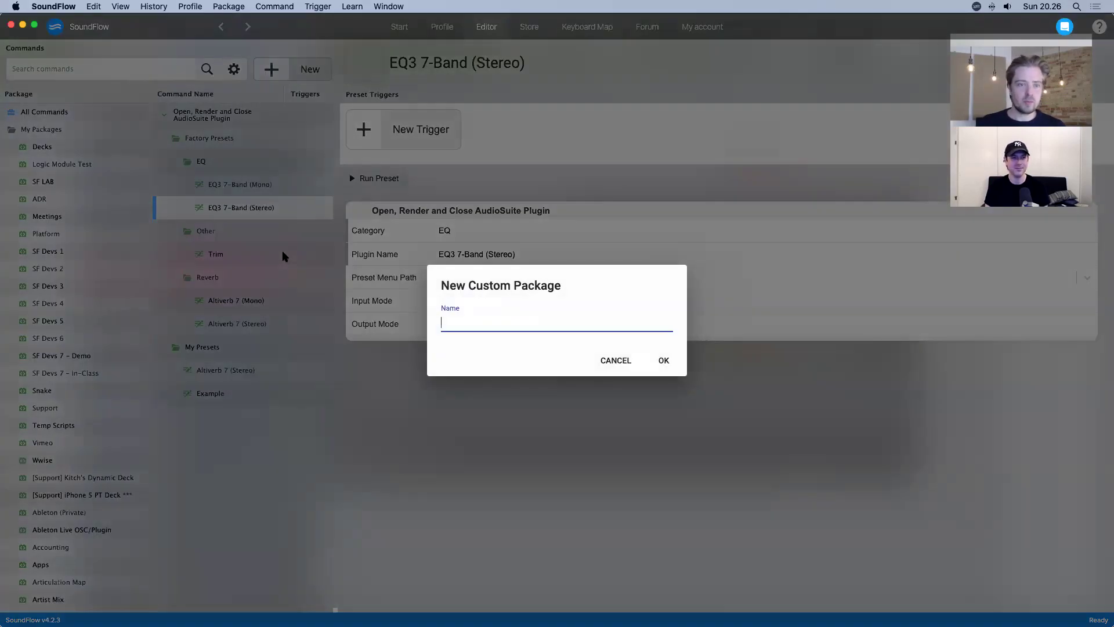
text(Testing)
key(Return)
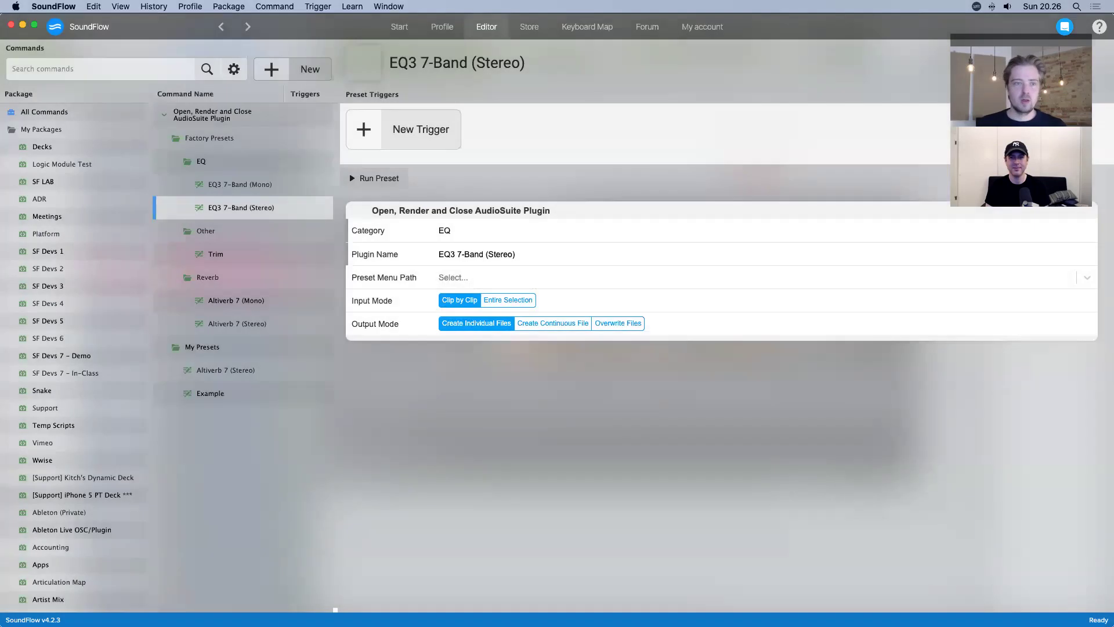
scroll(92, 418, up, 15)
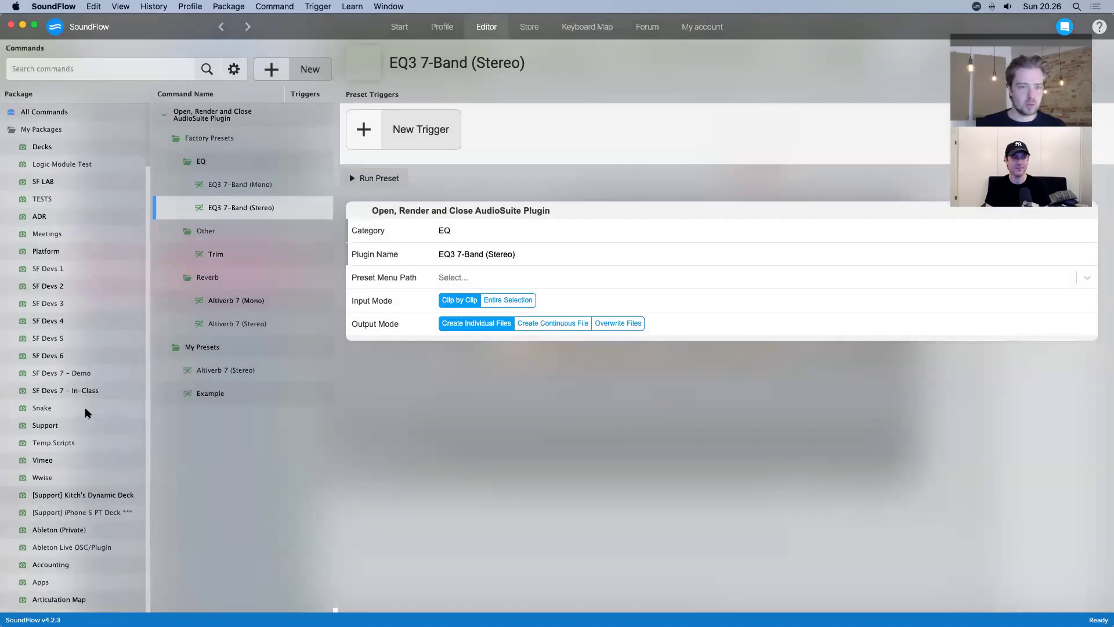
click(90, 200)
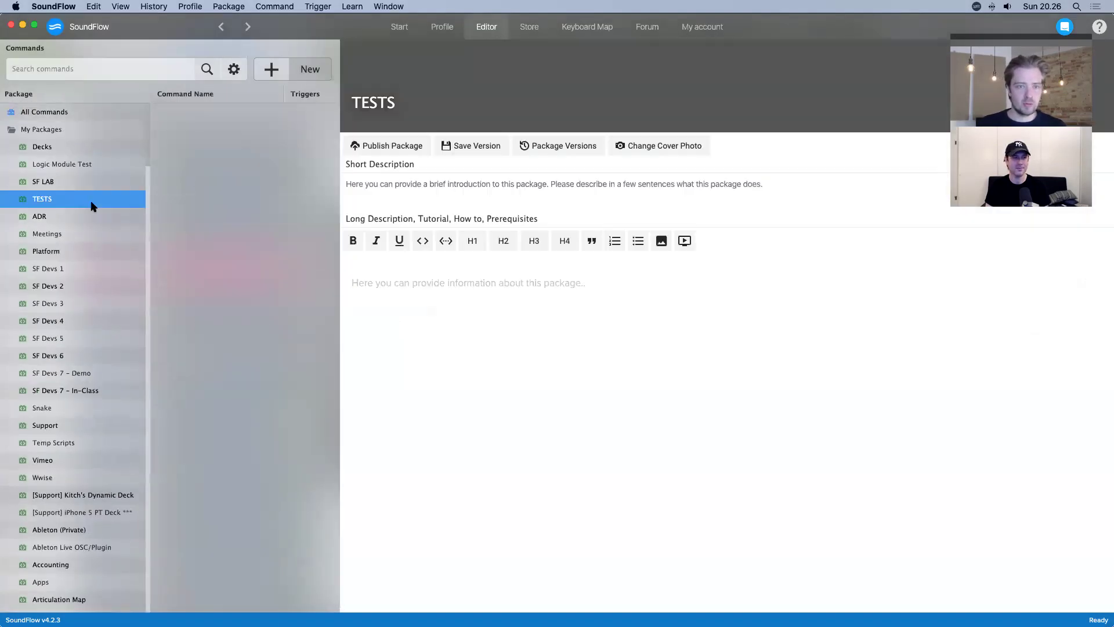
- Switch to Pro Tools, browse the Altiverb 7 preset categories while repositioning the AudioSuite window, and return to SoundFlow
click(310, 71)
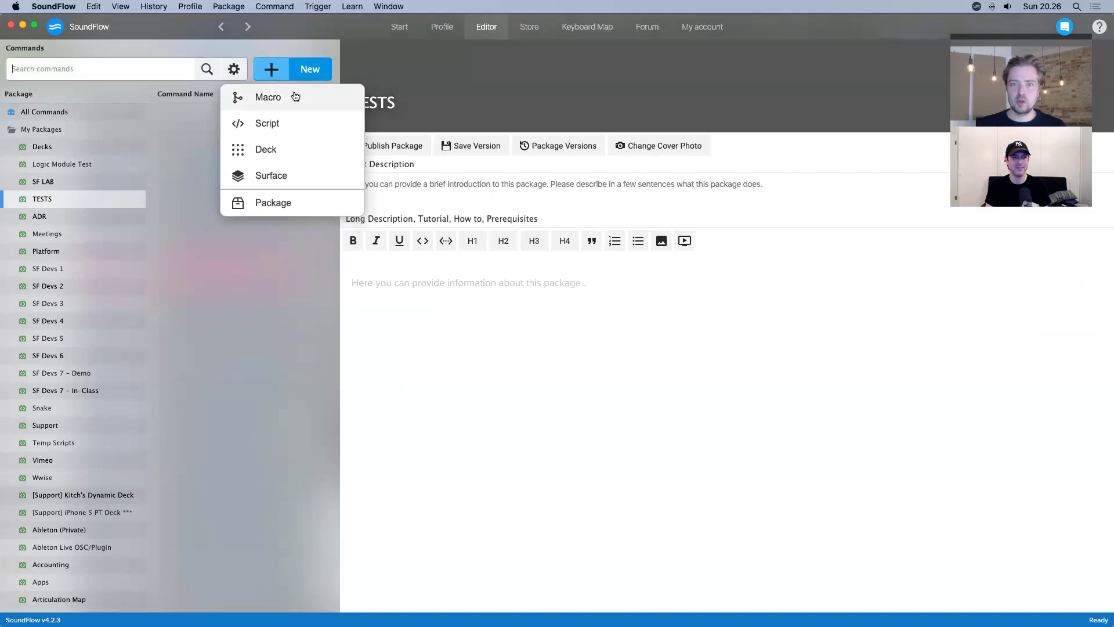
click(319, 53)
key(super+Tab)
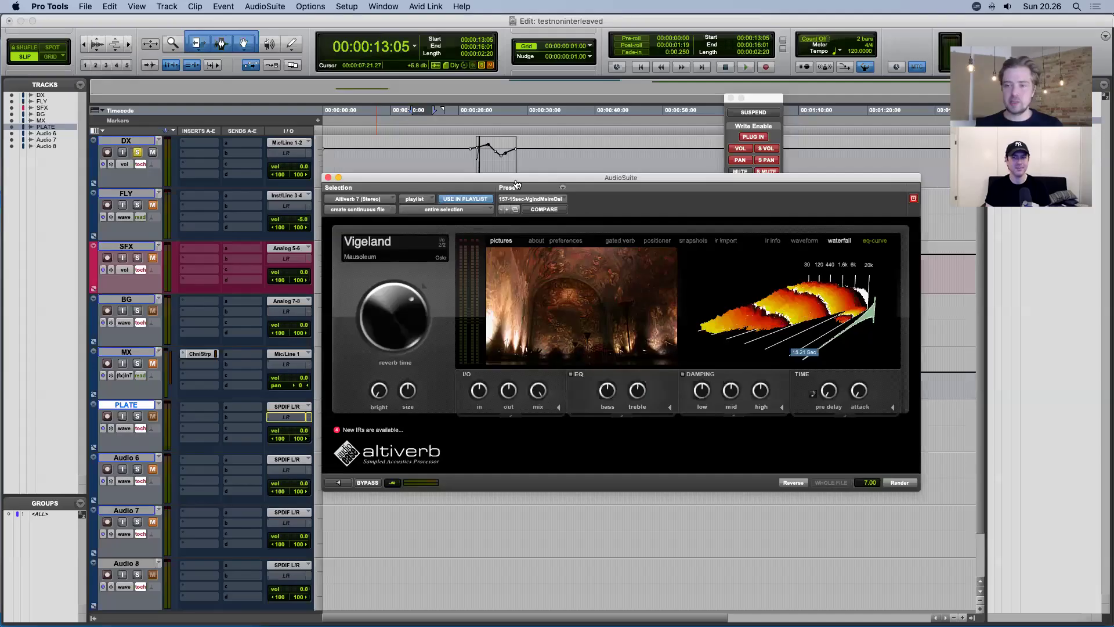
click(555, 198)
click(516, 200)
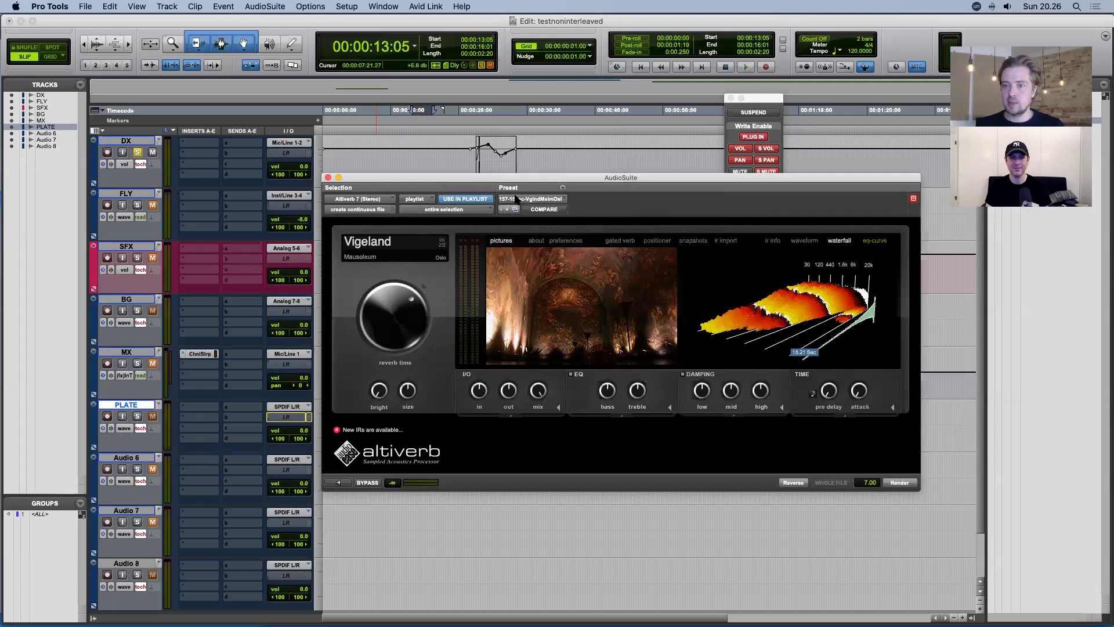
click(530, 200)
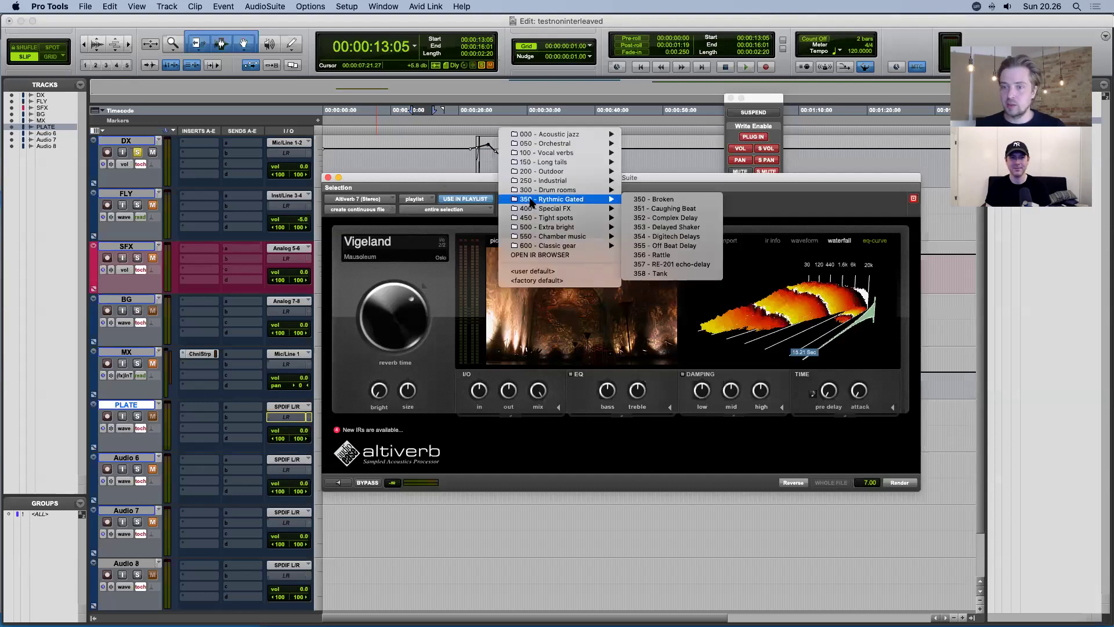
click(461, 246)
drag(668, 177, 621, 127)
click(483, 149)
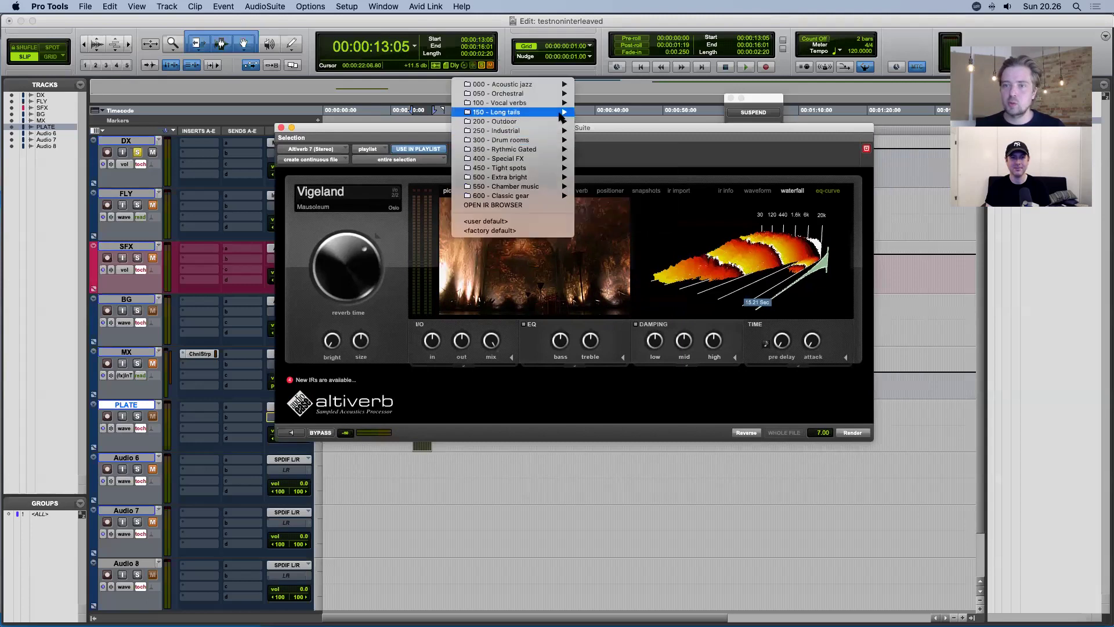
click(411, 130)
drag(405, 130, 380, 133)
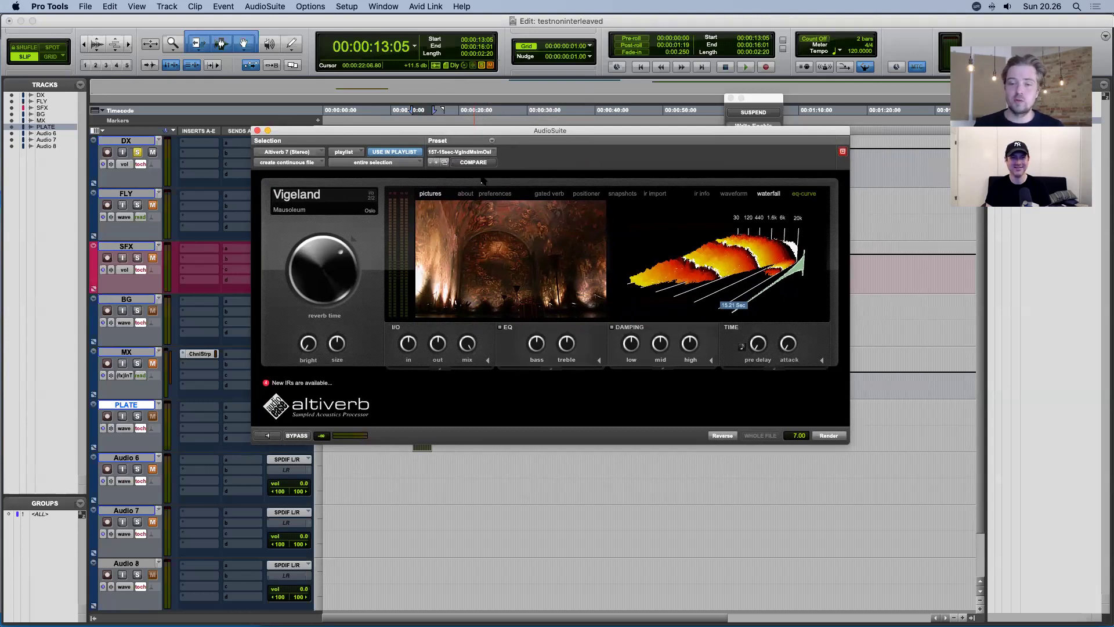
key(super+Tab)
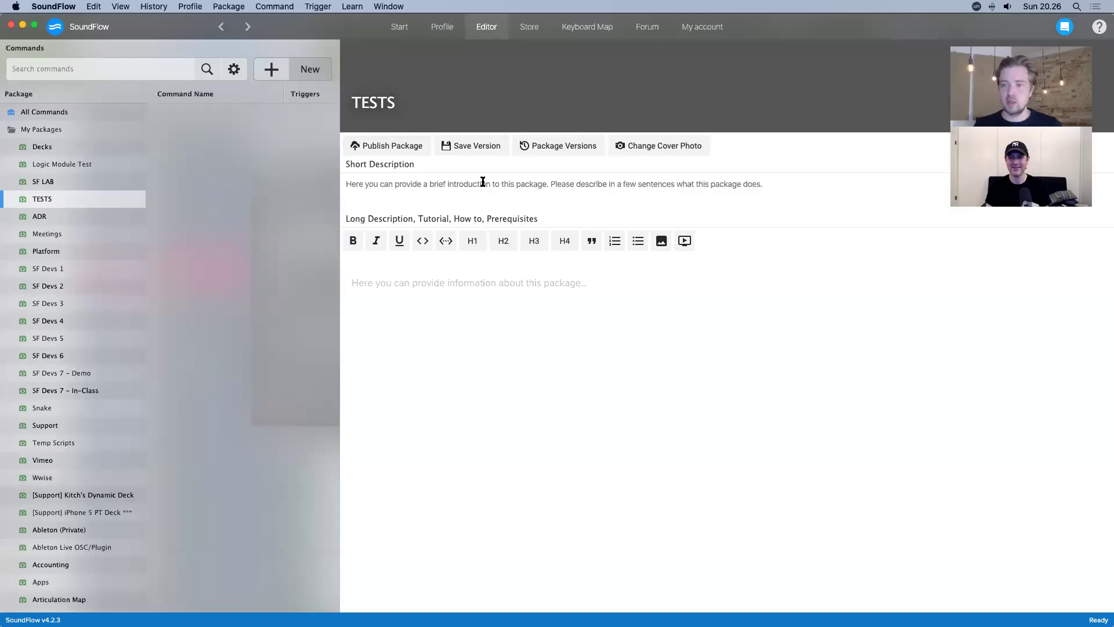
- Create a macro named Select Preset in the TESTS package
click(312, 70)
click(289, 98)
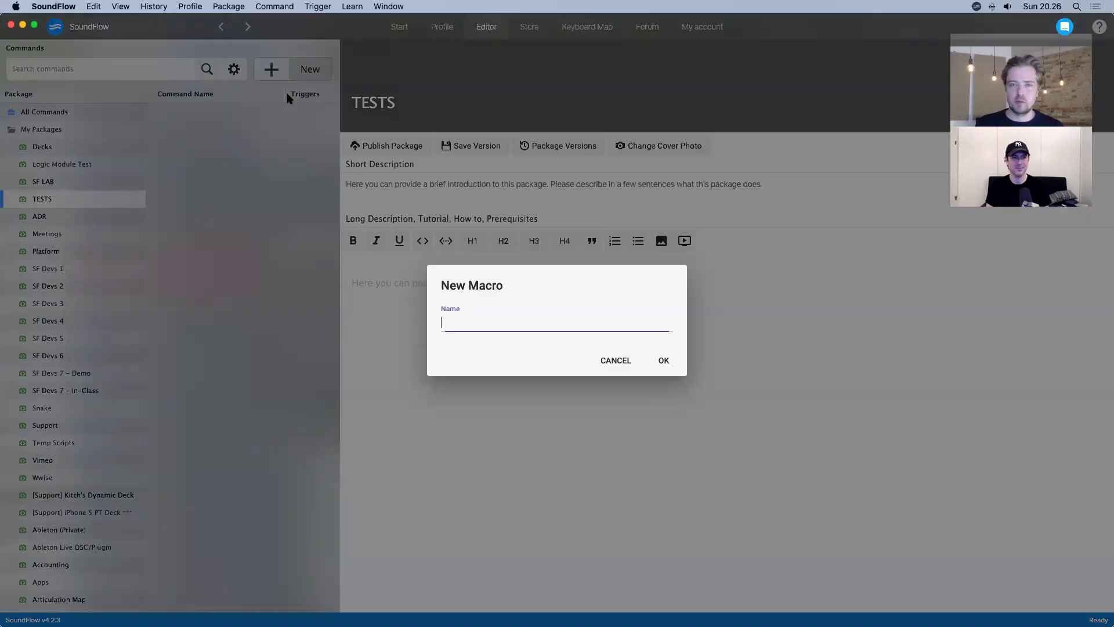
text(S)
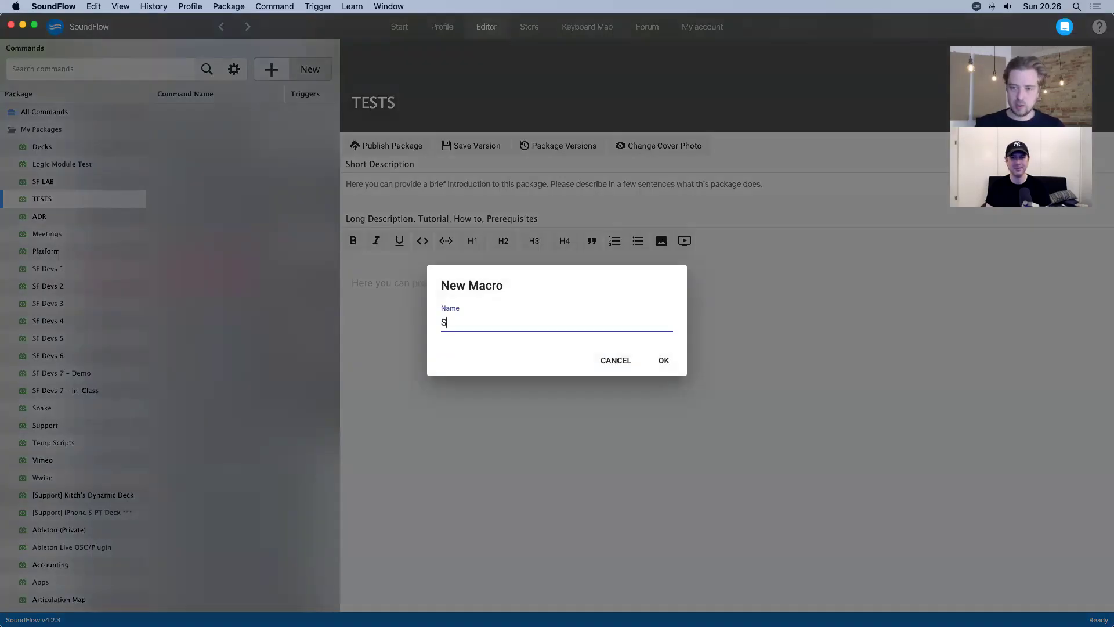
text(elect Preset)
key(Return)
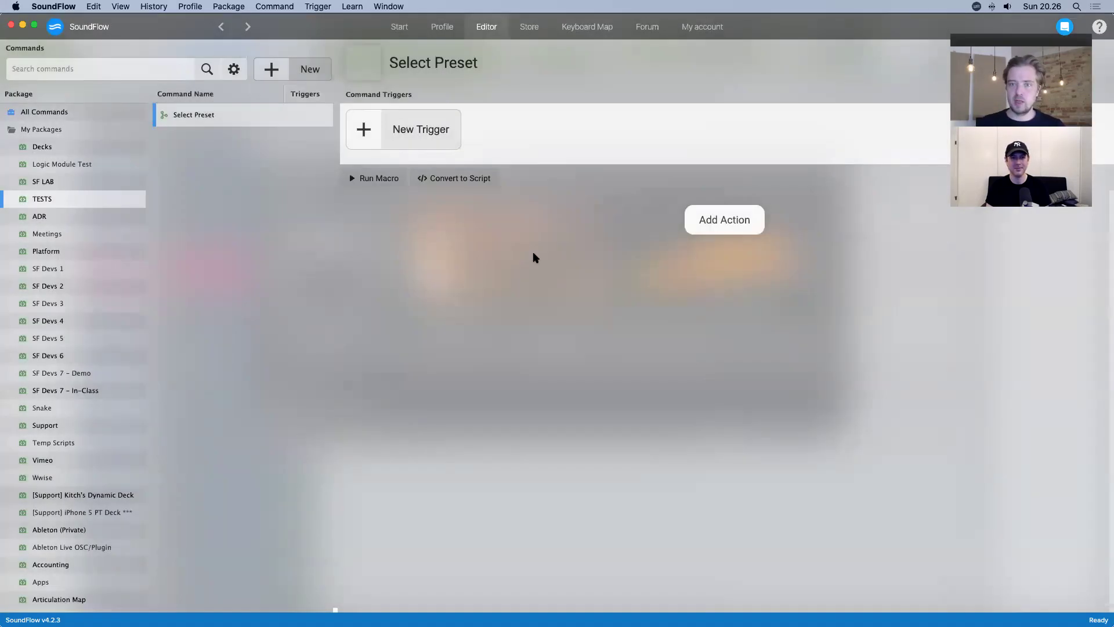
- Add the Open & Select Item in Popup Menu action to the Select Preset macro
click(720, 231)
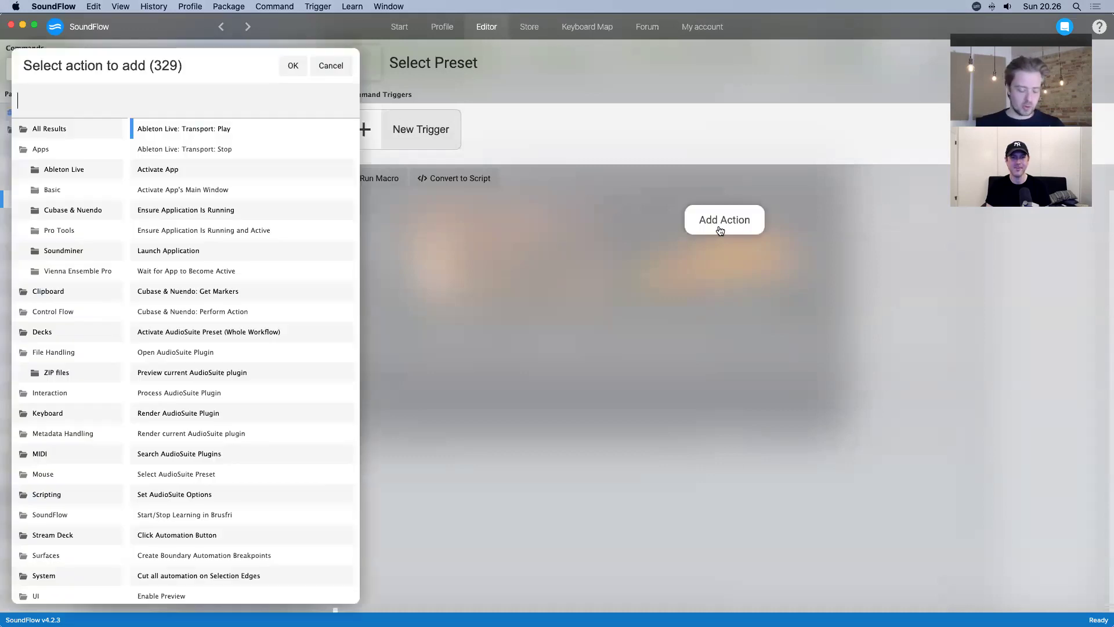
text(open select)
key(Down)
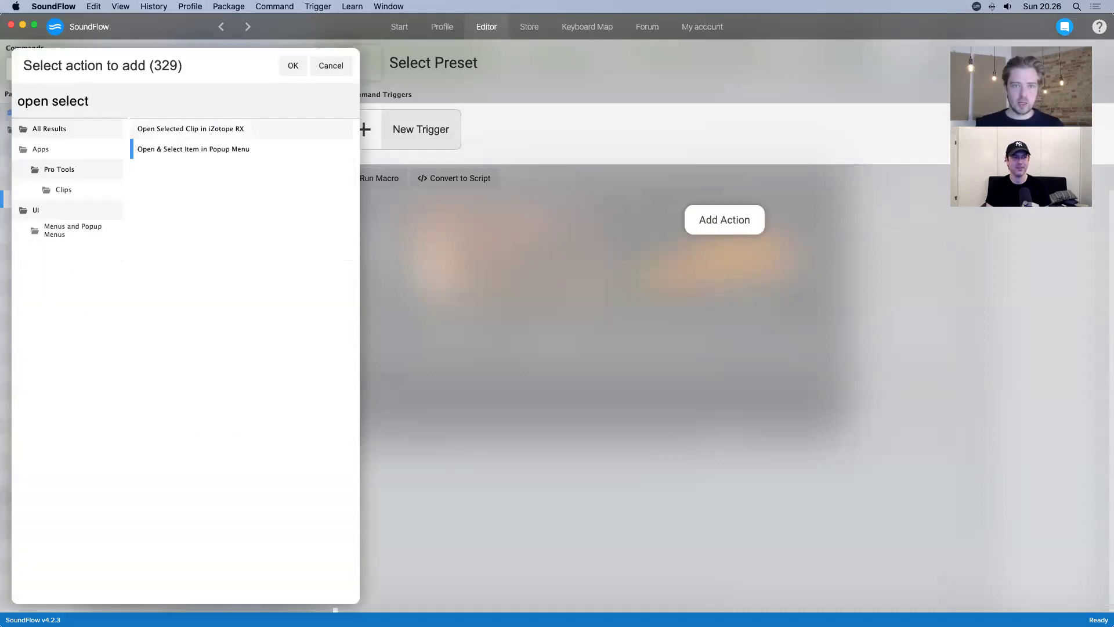
key(Return)
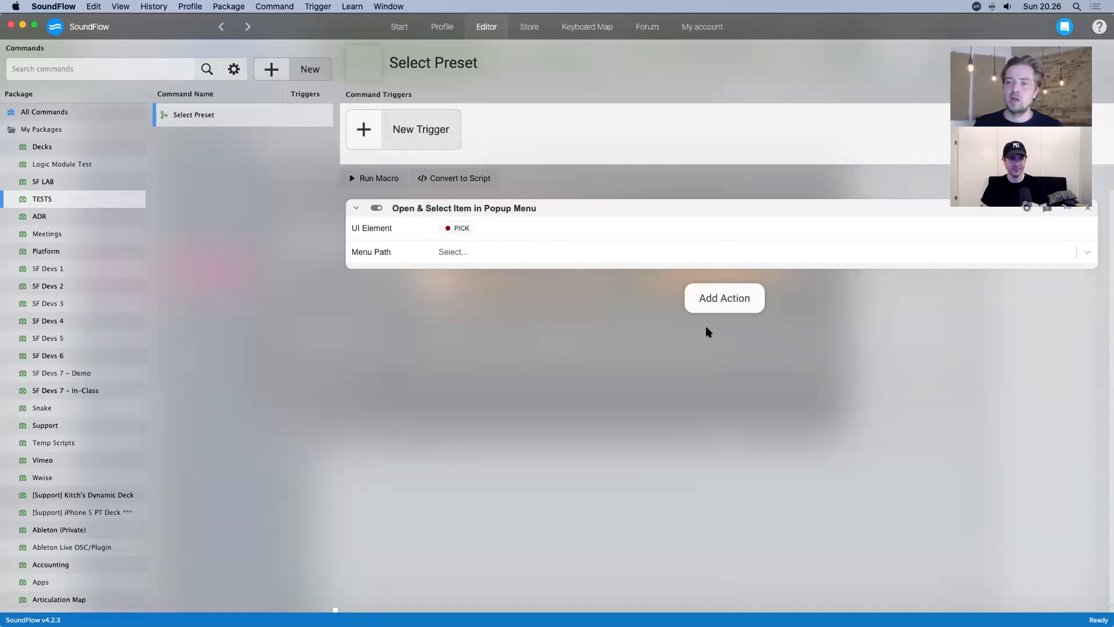
- Search the available actions for popup, review the Menus and Popup Menus category, and close the list without adding anything
click(706, 306)
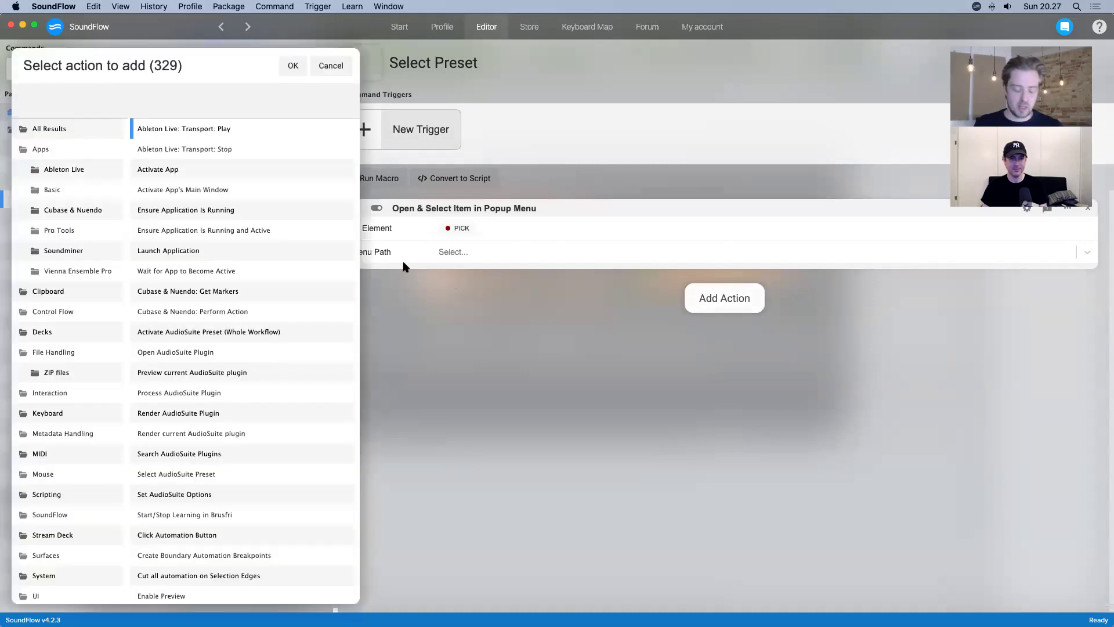
text(popup)
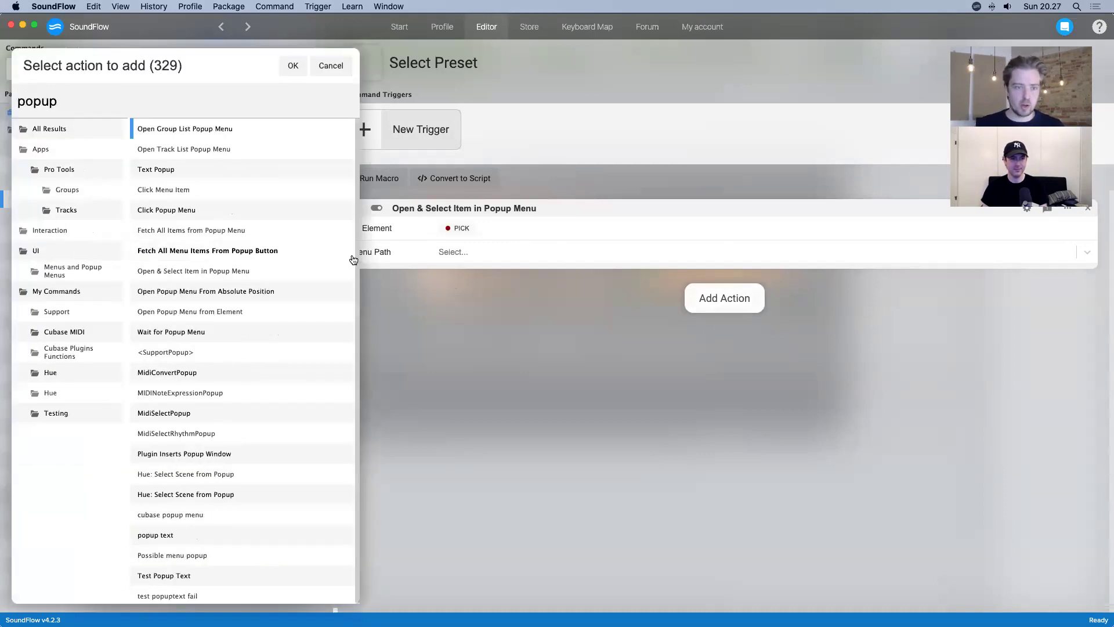
click(72, 274)
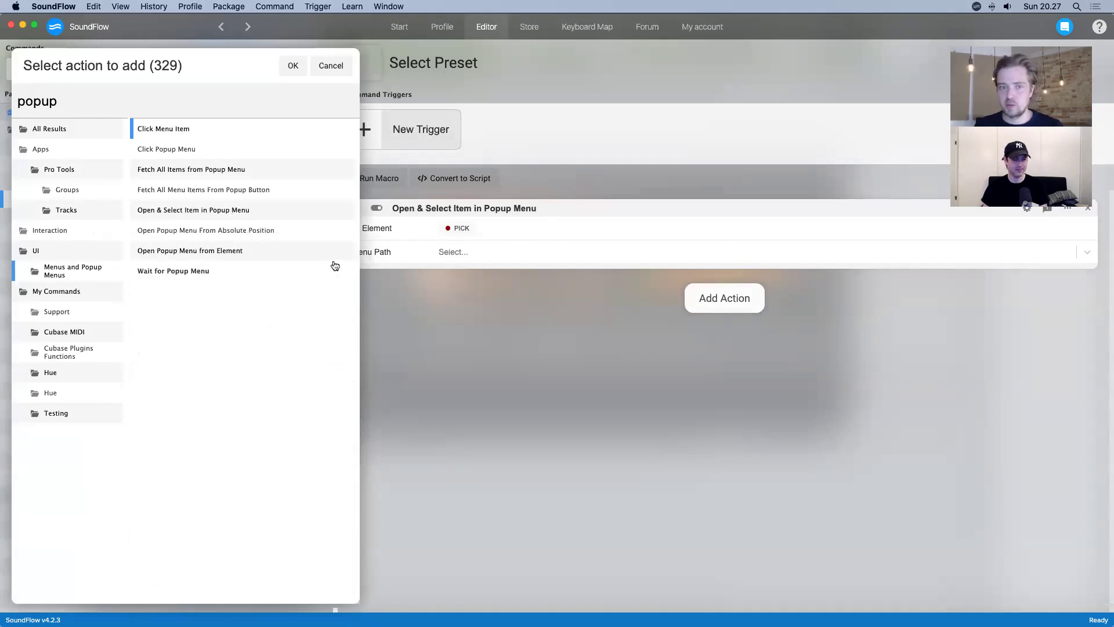
click(331, 69)
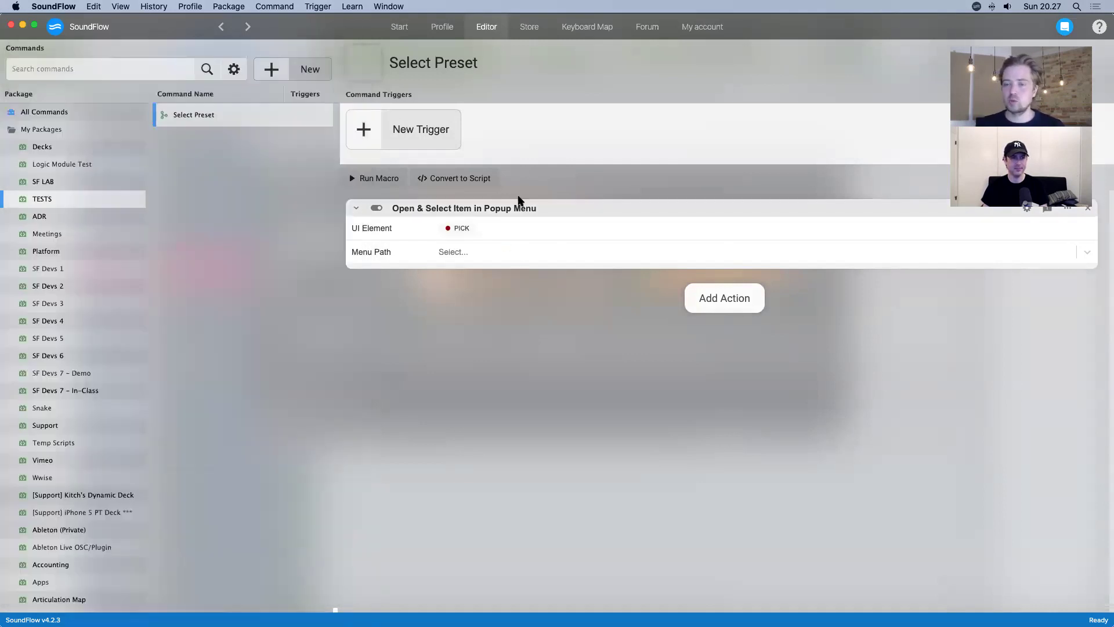
- Pick the AudioSuite window's Preset popup button as the action's UI element, and rearrange the Pro Tools Edit and AudioSuite windows
click(460, 229)
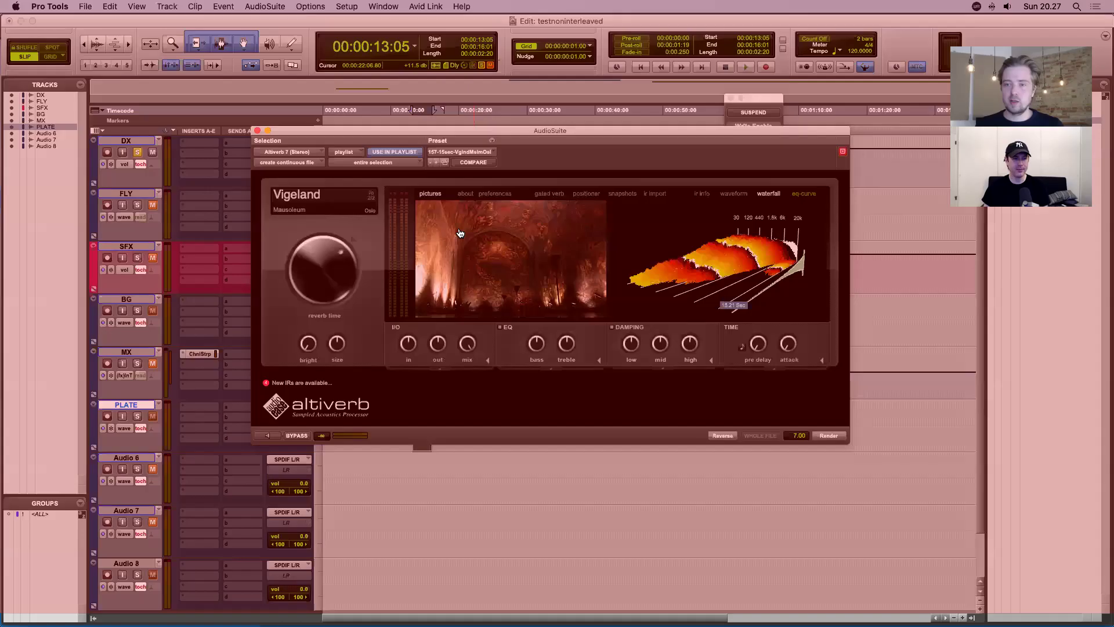
click(472, 152)
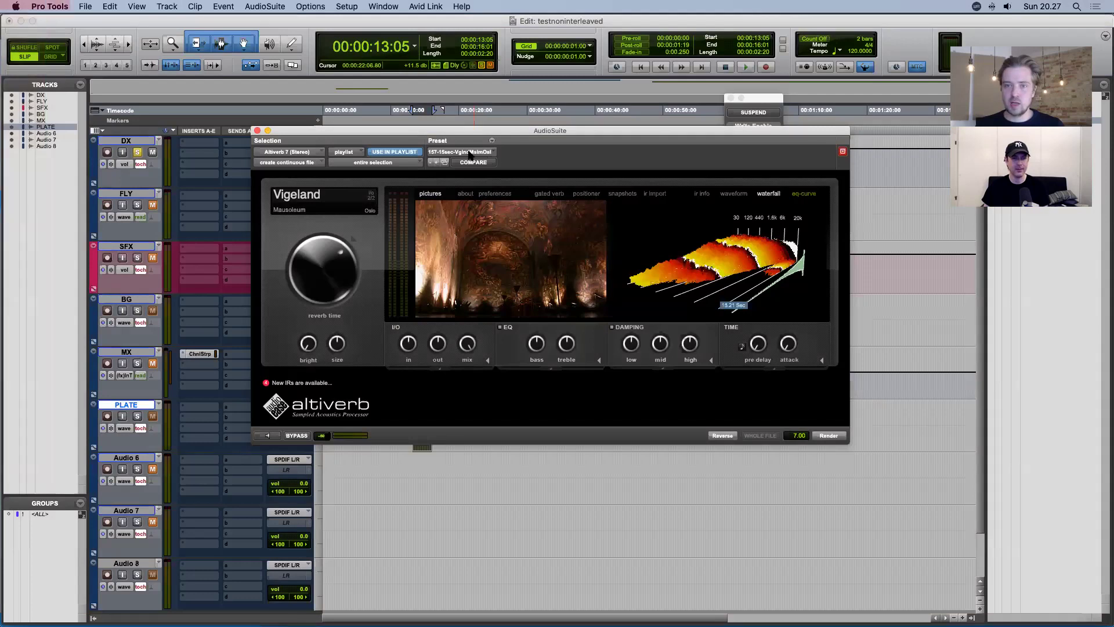
drag(473, 133, 354, 148)
click(400, 8)
click(414, 93)
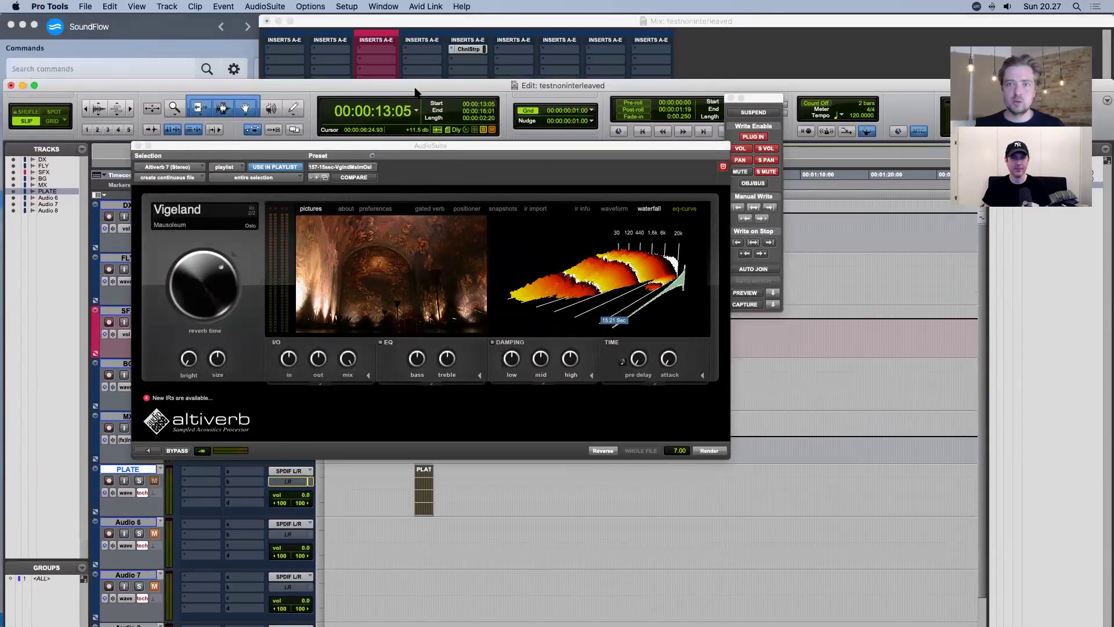
click(266, 22)
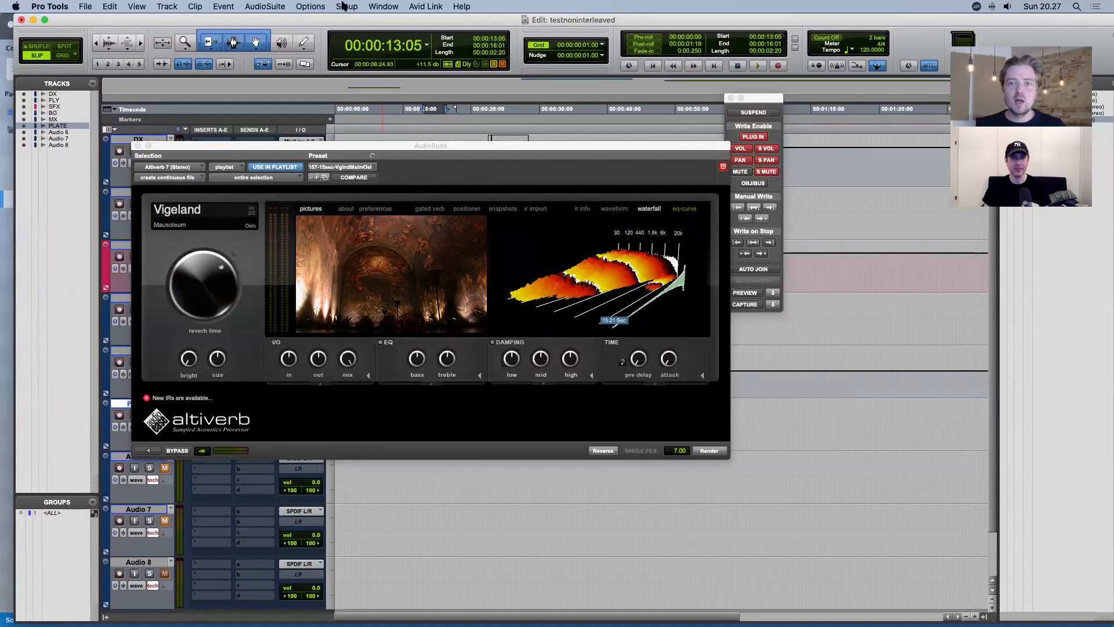
drag(384, 147, 584, 283)
click(570, 302)
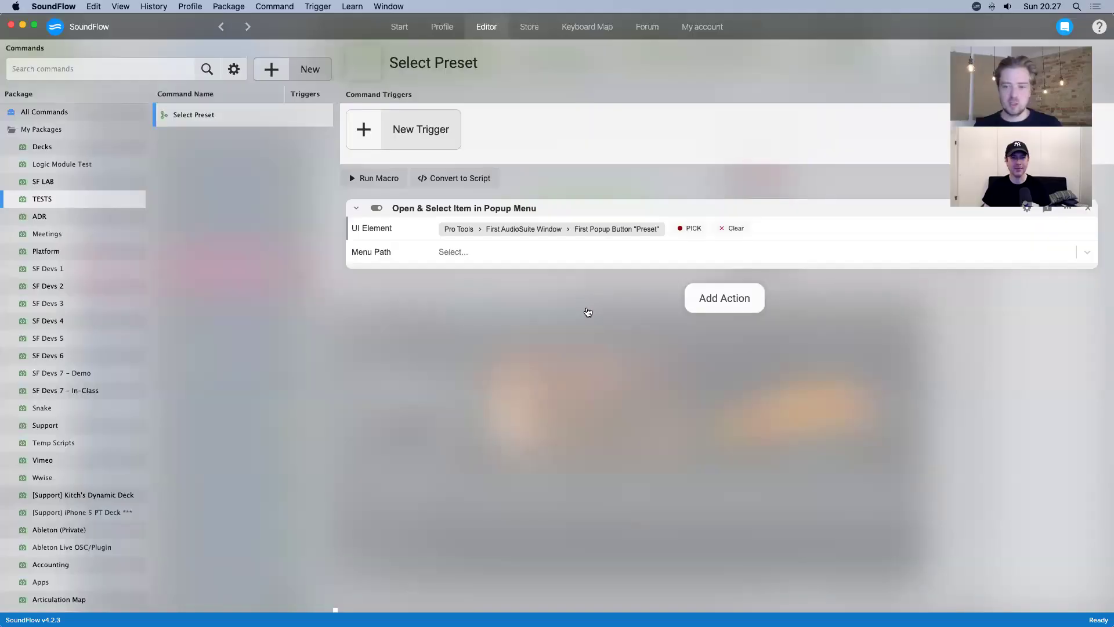
- Pick the AudioSuite Preset popup button again as the UI element of the popup menu action
click(690, 230)
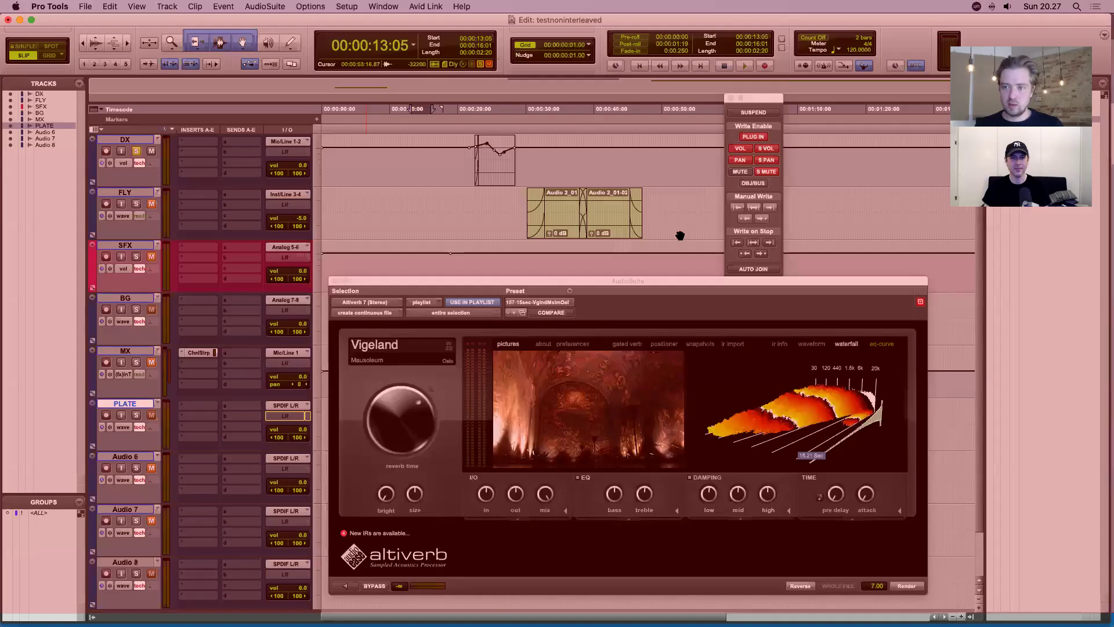
click(558, 303)
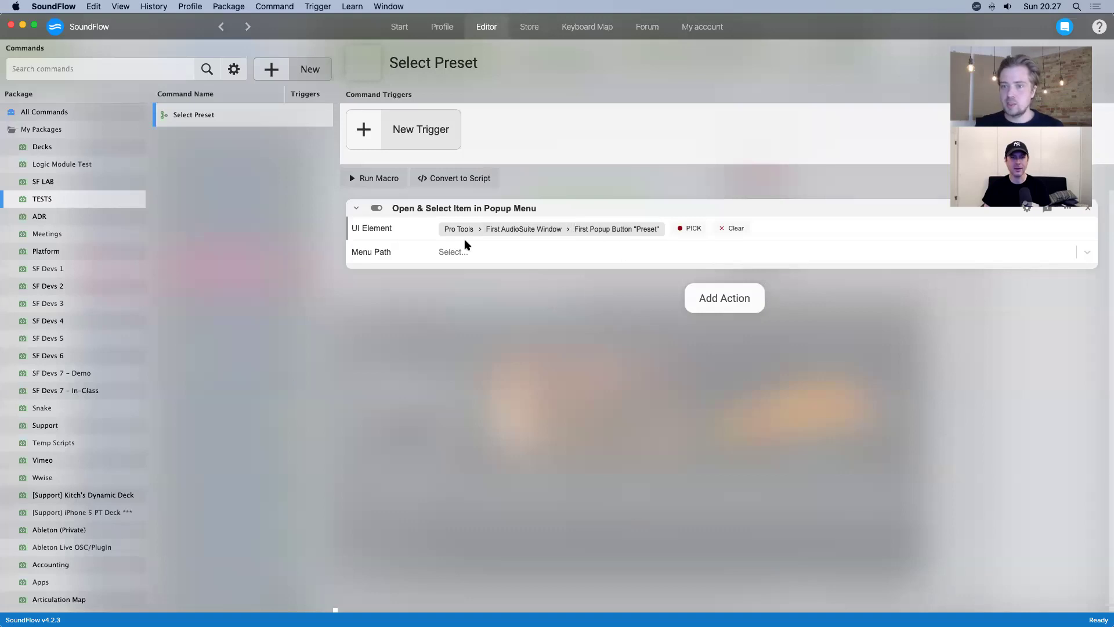
- Switch to Pro Tools, move the Altiverb 7 AudioSuite window slightly higher, and examine its Preset selector
key(super+Tab)
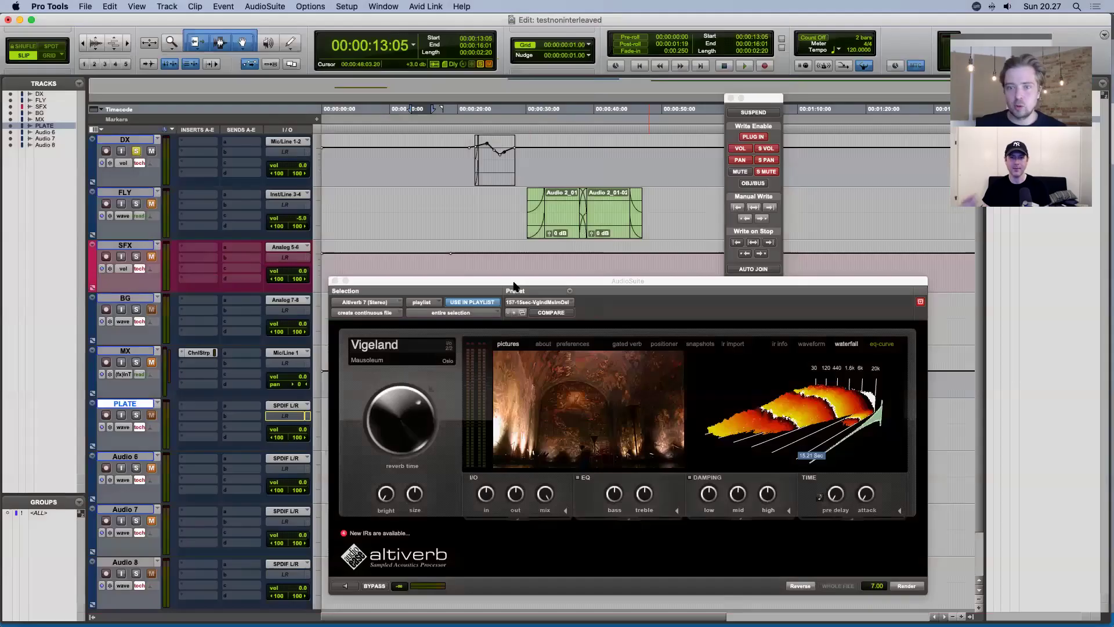
drag(513, 284, 492, 274)
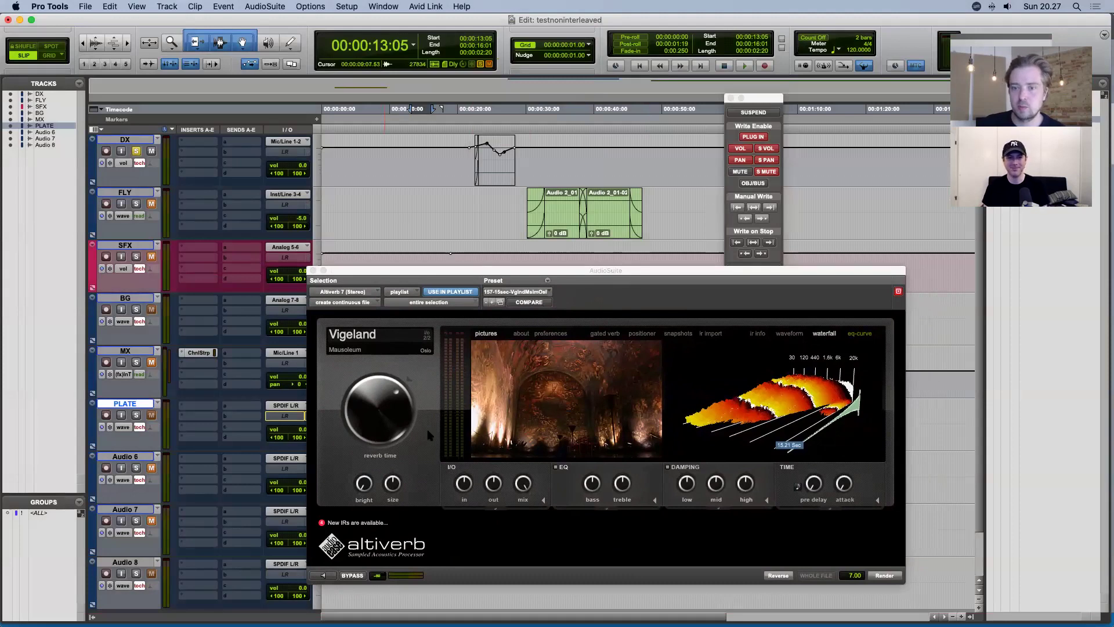
drag(566, 272, 563, 264)
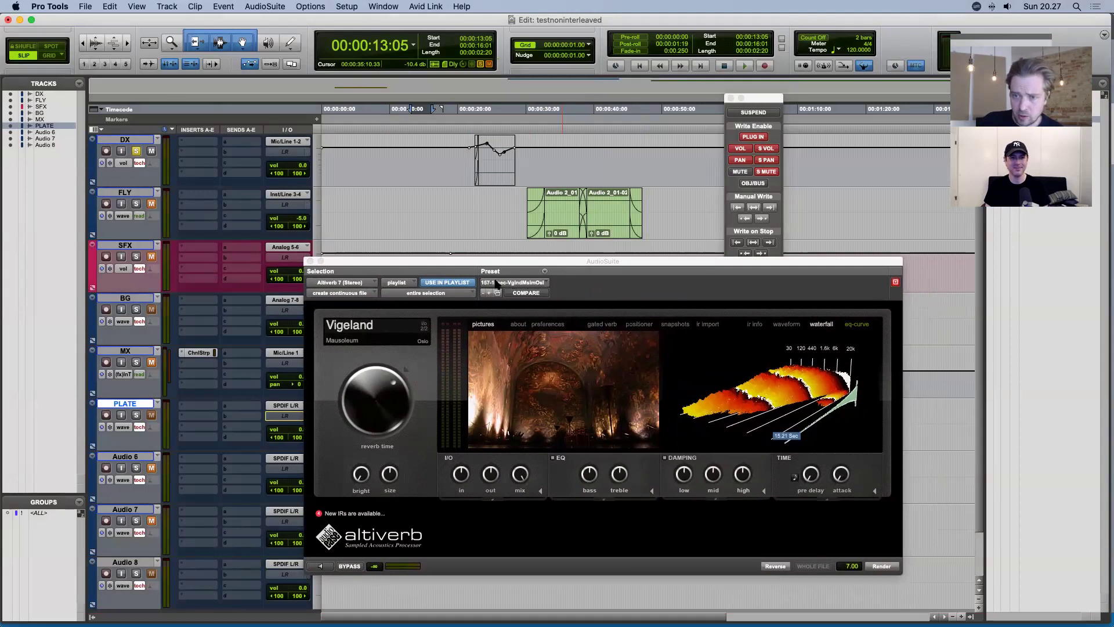
click(528, 286)
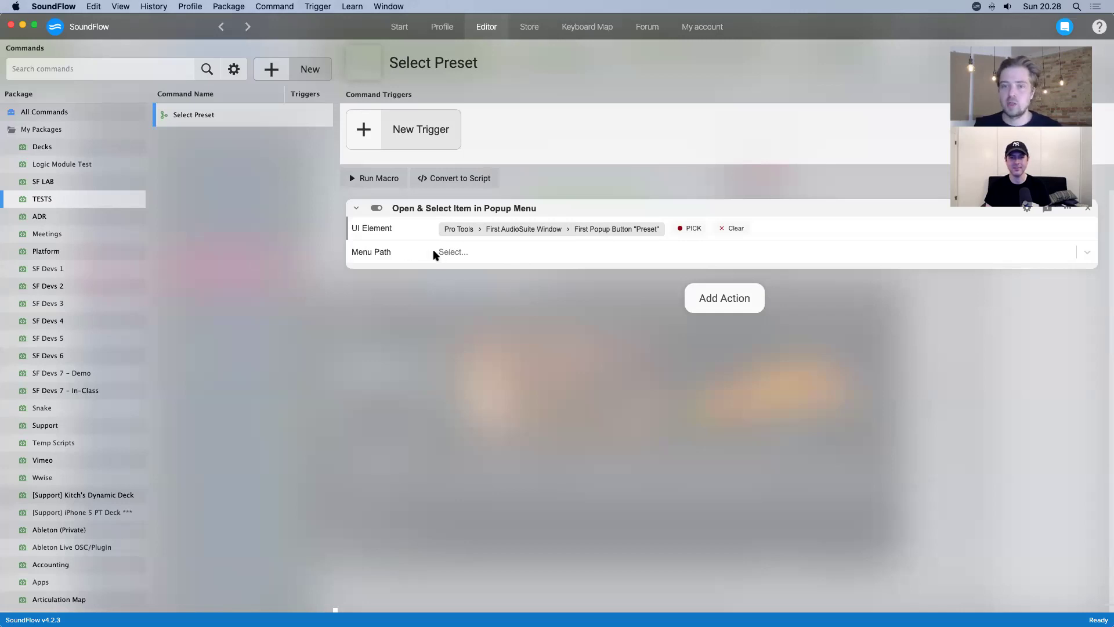
- Switch to Pro Tools, move the Altiverb 7 AudioSuite window up, and look through its Preset menu for the <user default> entry
click(474, 259)
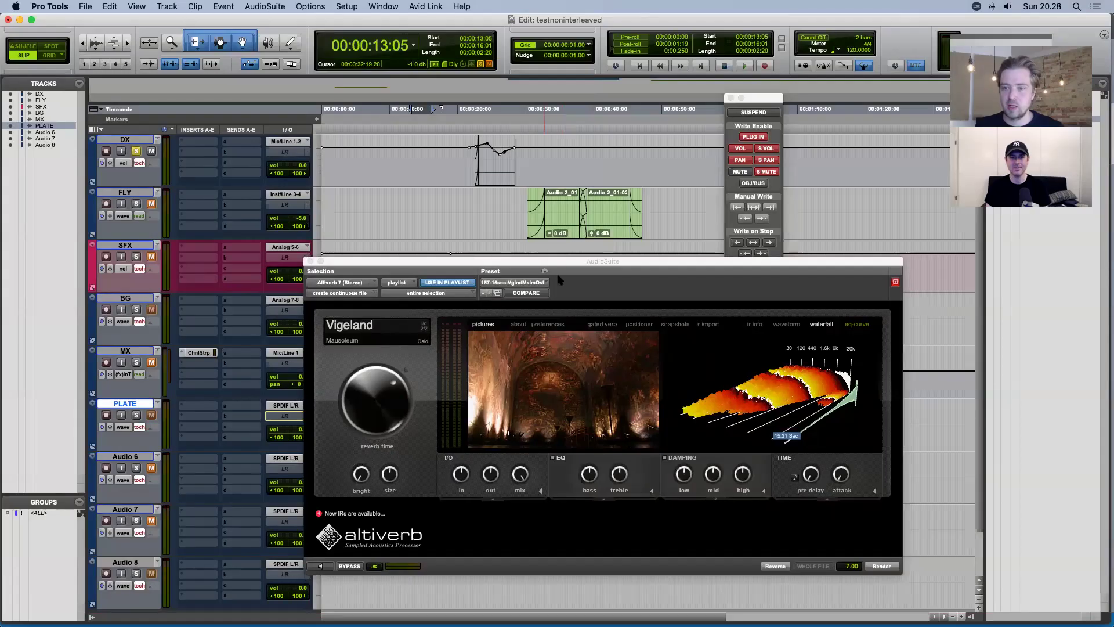
drag(560, 261, 506, 213)
click(491, 238)
mouse_move(500, 238)
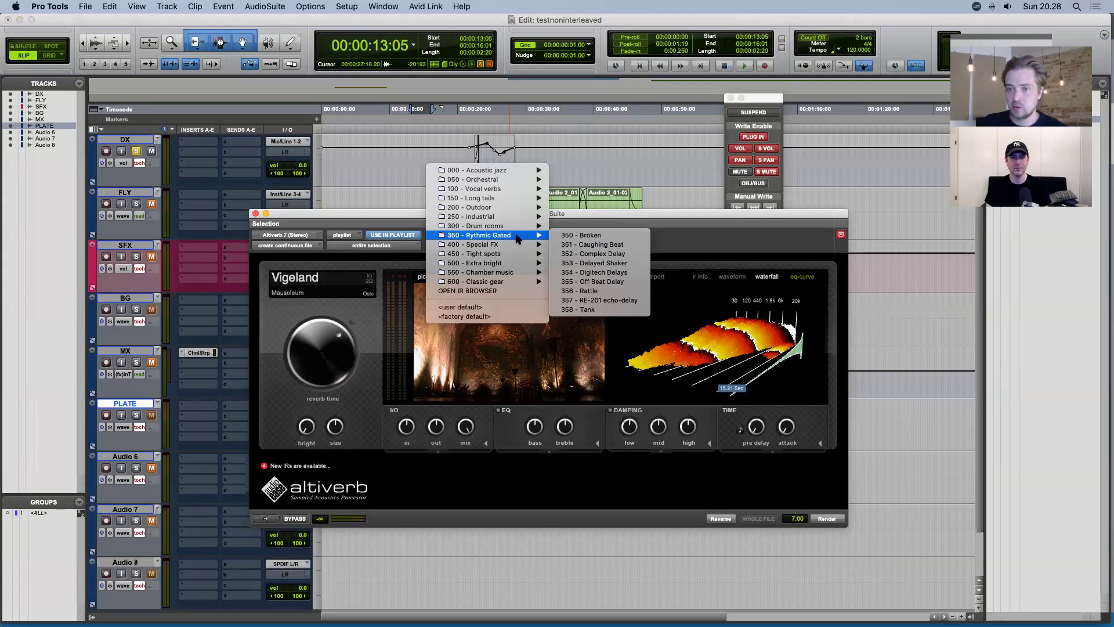
click(496, 308)
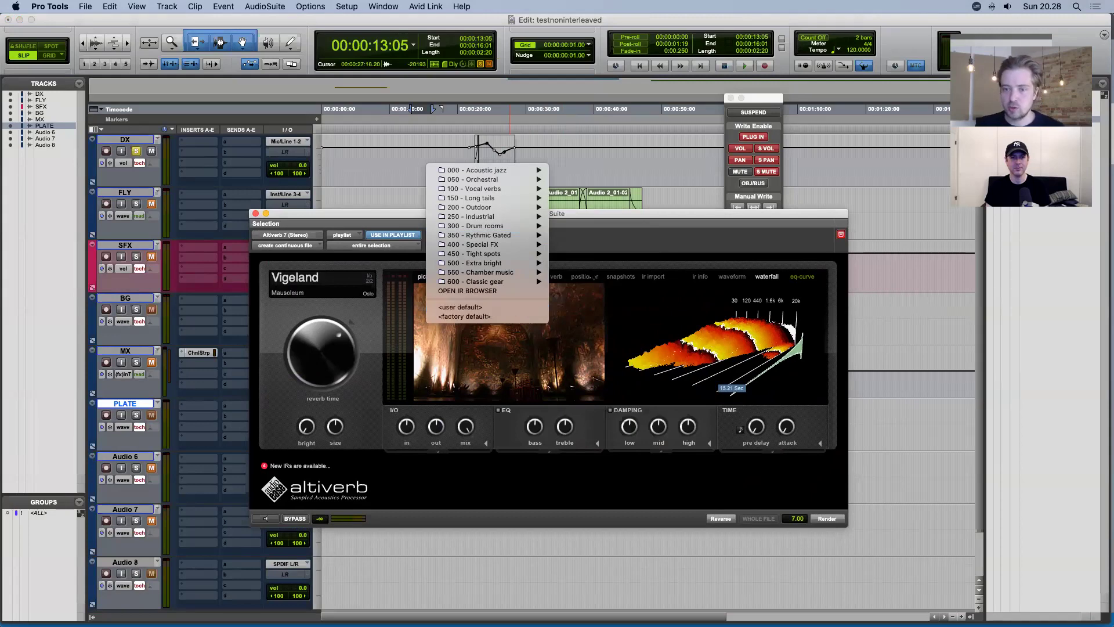
- Return to SoundFlow and set the menu path of the popup menu action to <user default>
key(super+Tab)
click(514, 251)
text(<user default)
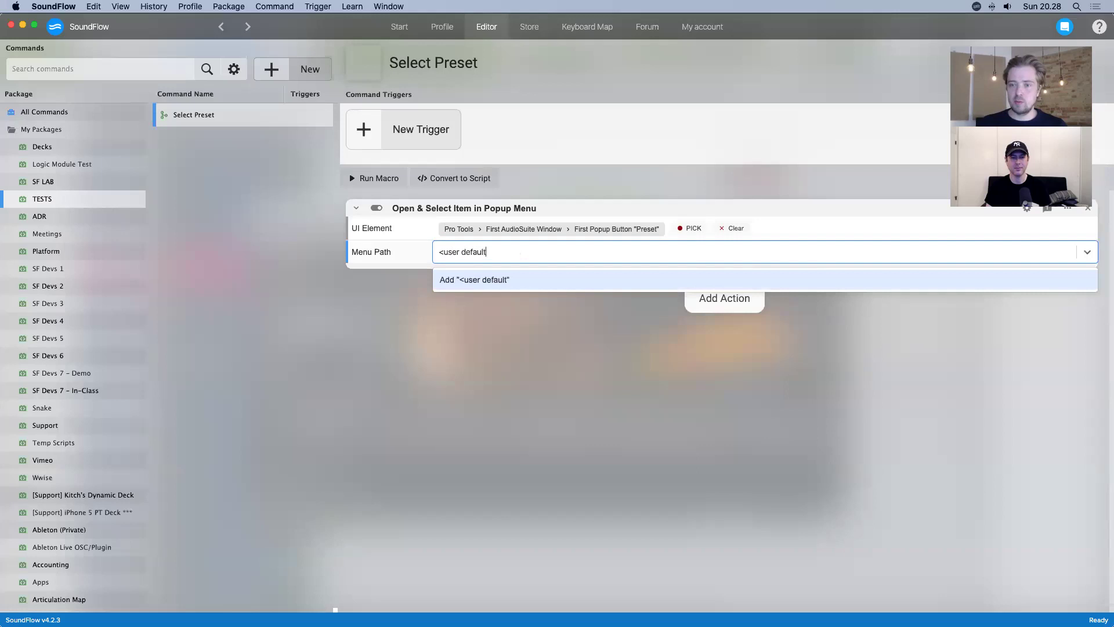
text(>)
key(Return)
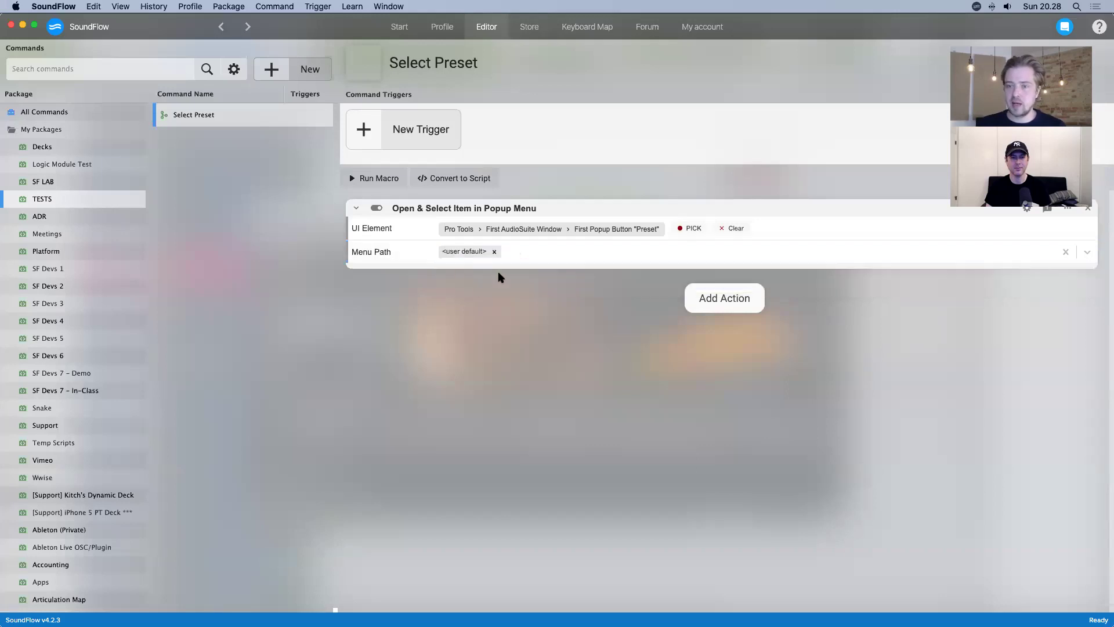
- Switch to Pro Tools, check the Altiverb 7 Preset selector again, and move the AudioSuite window slightly higher
key(super+Tab)
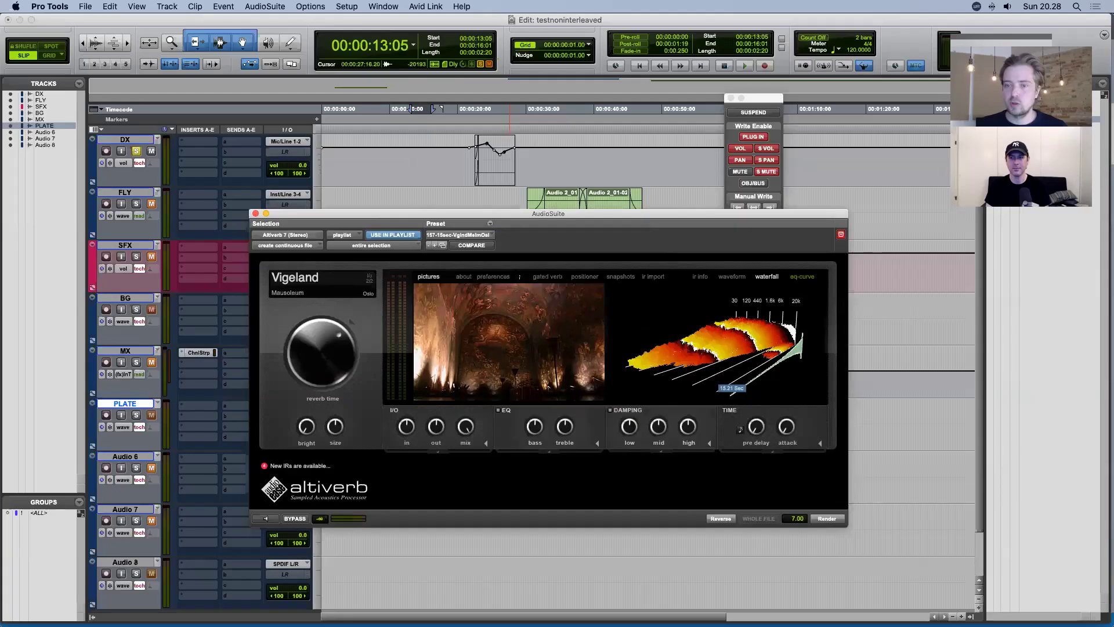
click(473, 235)
click(376, 216)
drag(376, 216, 367, 202)
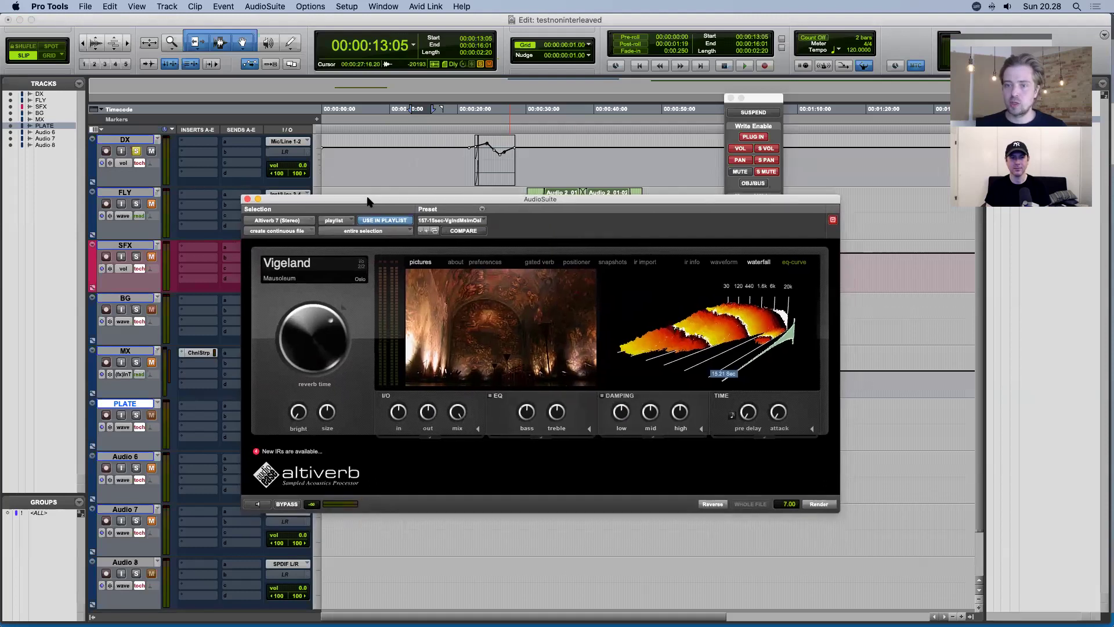
- Add a Control+X keyboard trigger to the Select Preset macro in SoundFlow and remove the conflicting trigger from Altiverb 7 (Stereo) – Hall
key(super+Tab)
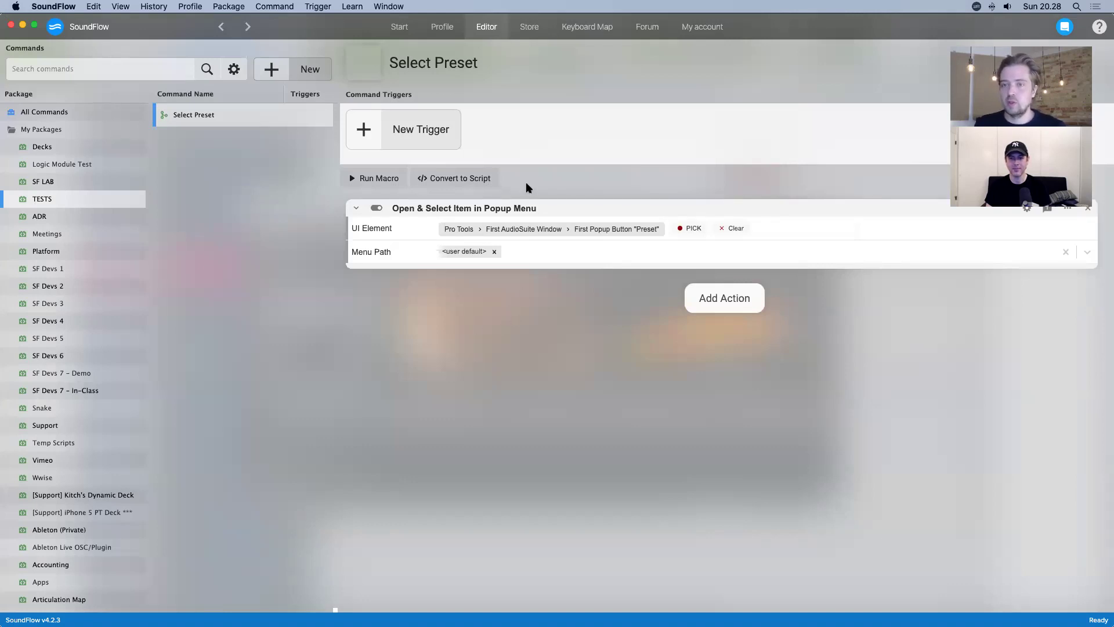
drag(525, 164, 523, 195)
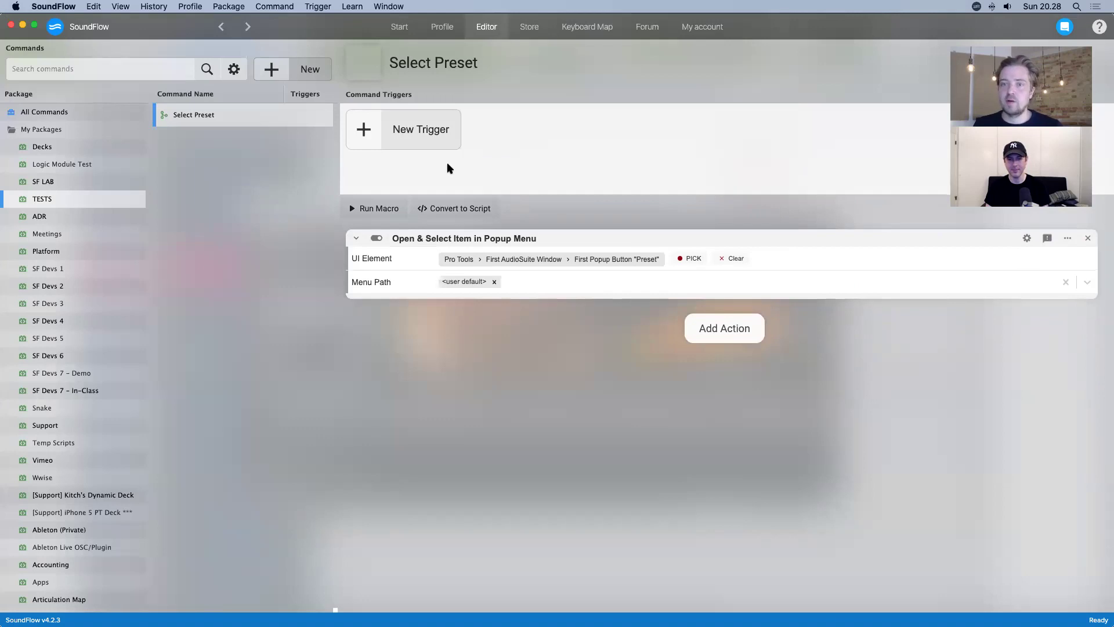
click(426, 145)
click(423, 169)
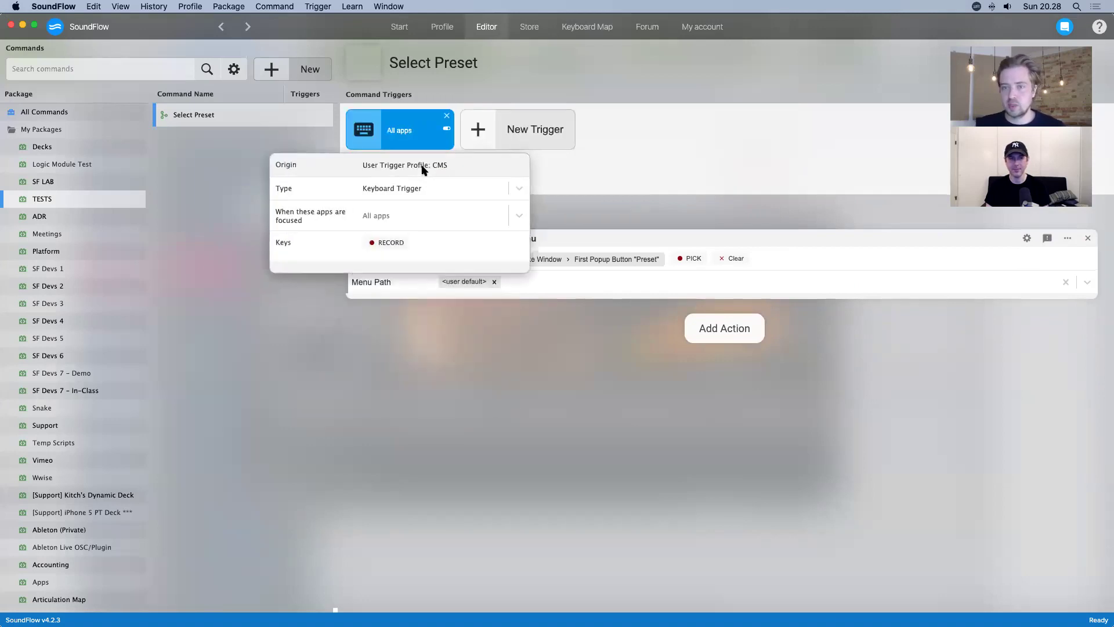
click(397, 244)
key(ctrl+x)
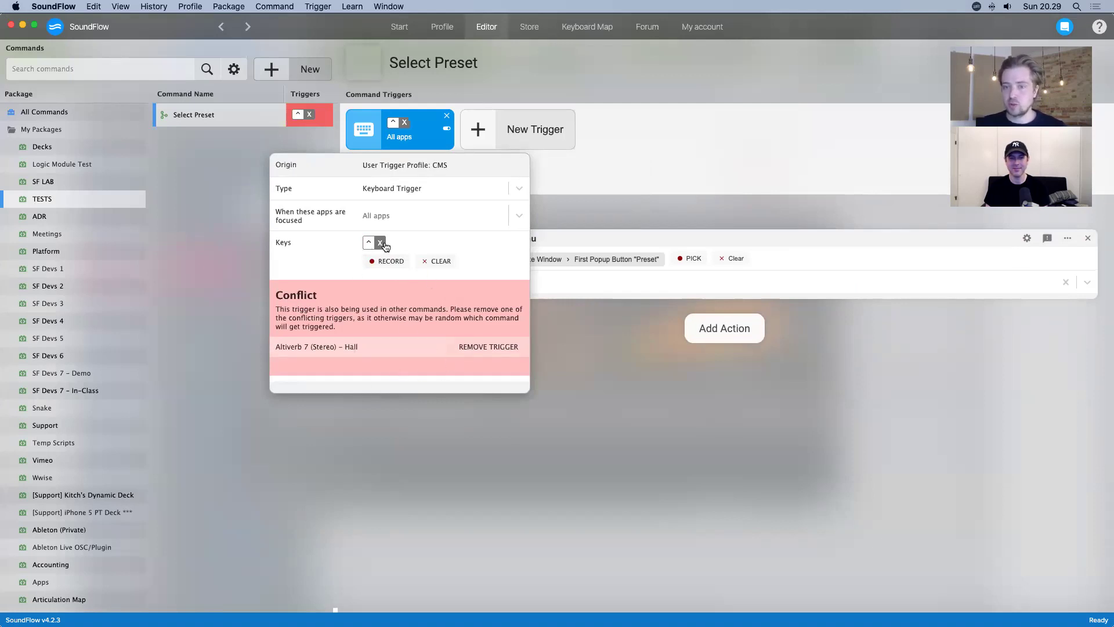
click(479, 347)
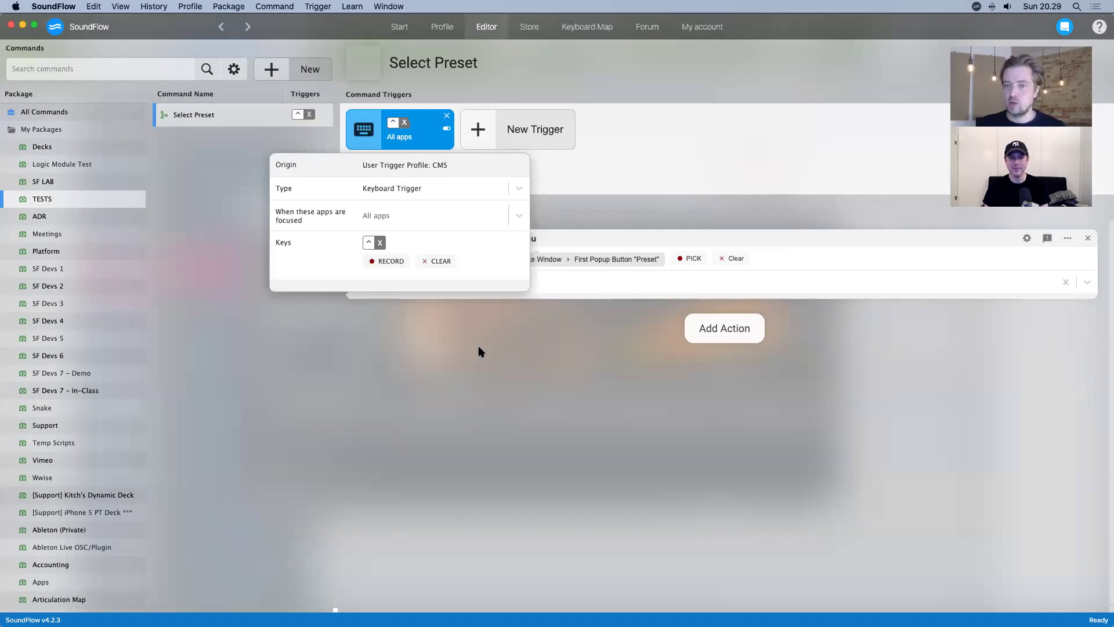
click(479, 347)
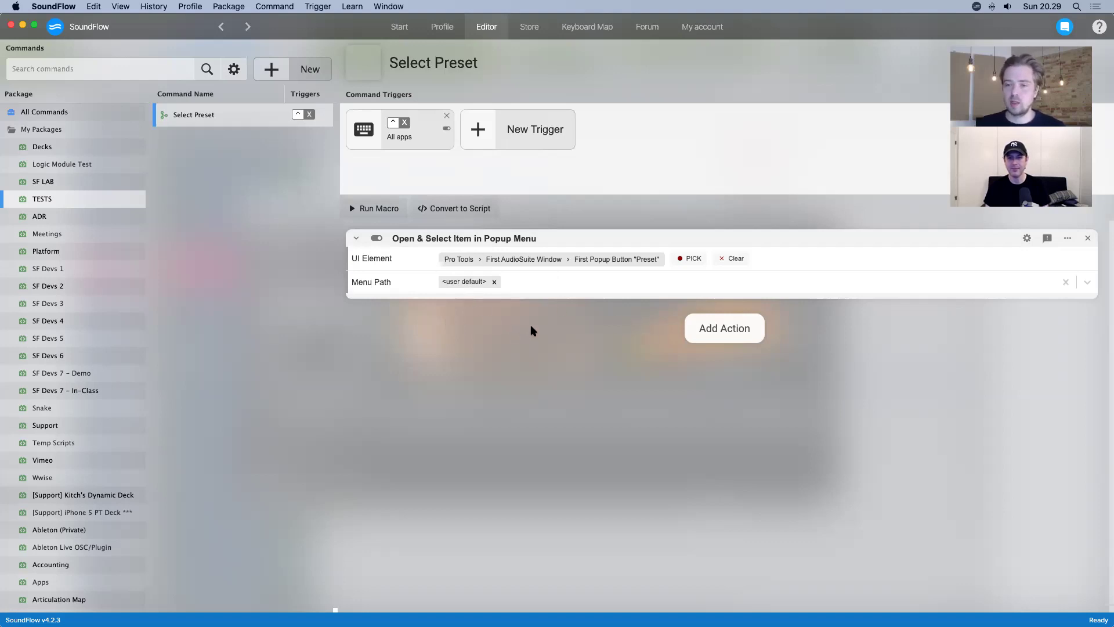
- Add an Activate App's Main Window action above the popup menu action and set its application to Pro Tools 2020.12
click(736, 331)
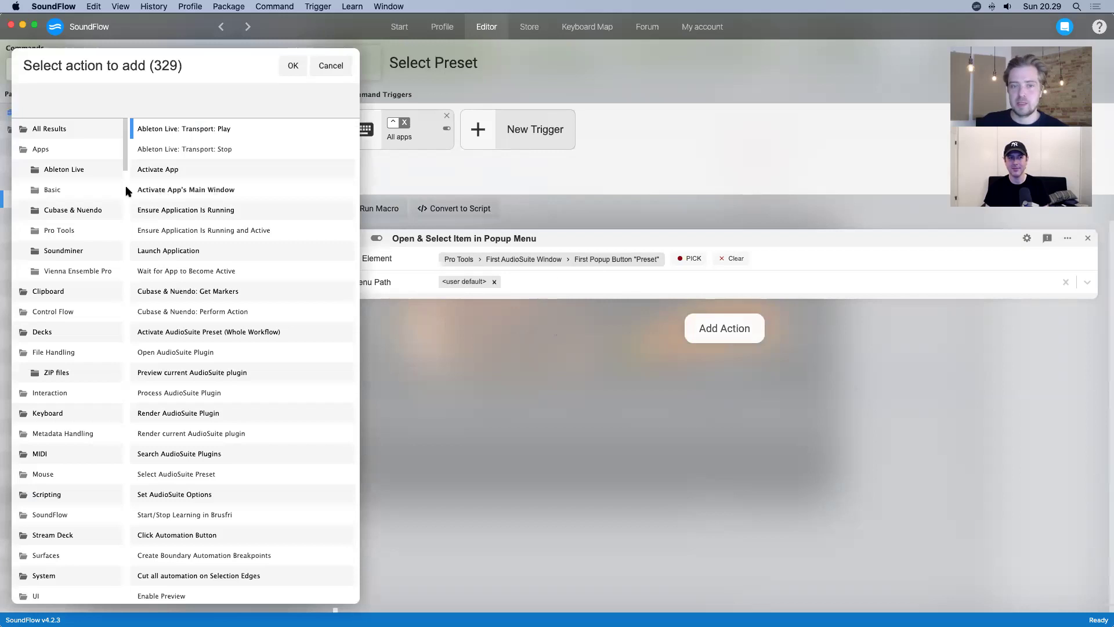
double_click(175, 190)
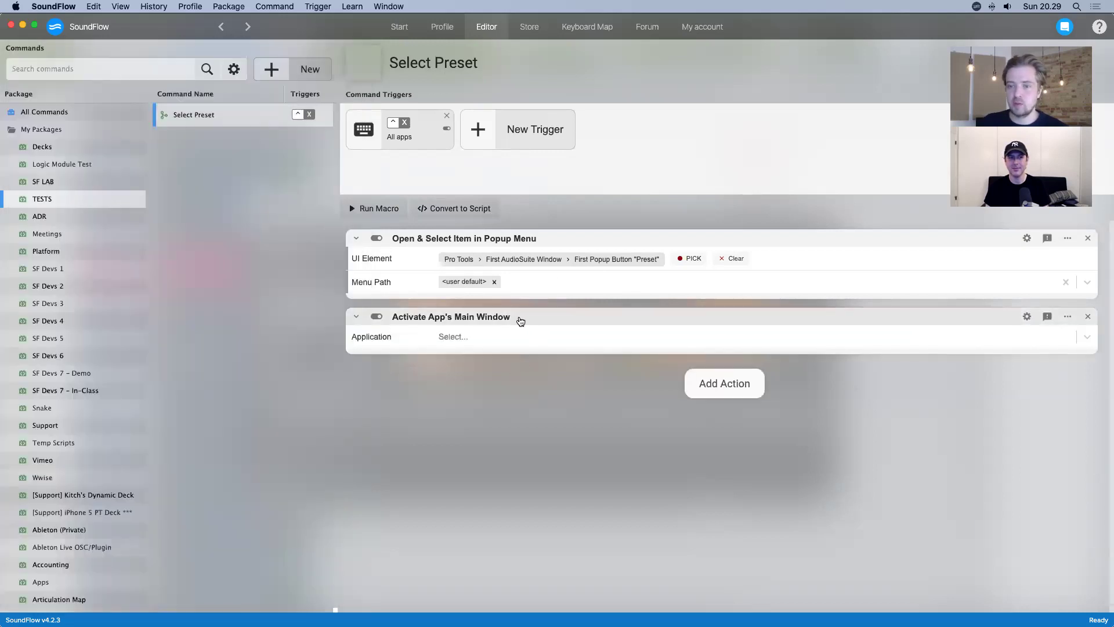
drag(495, 320, 490, 237)
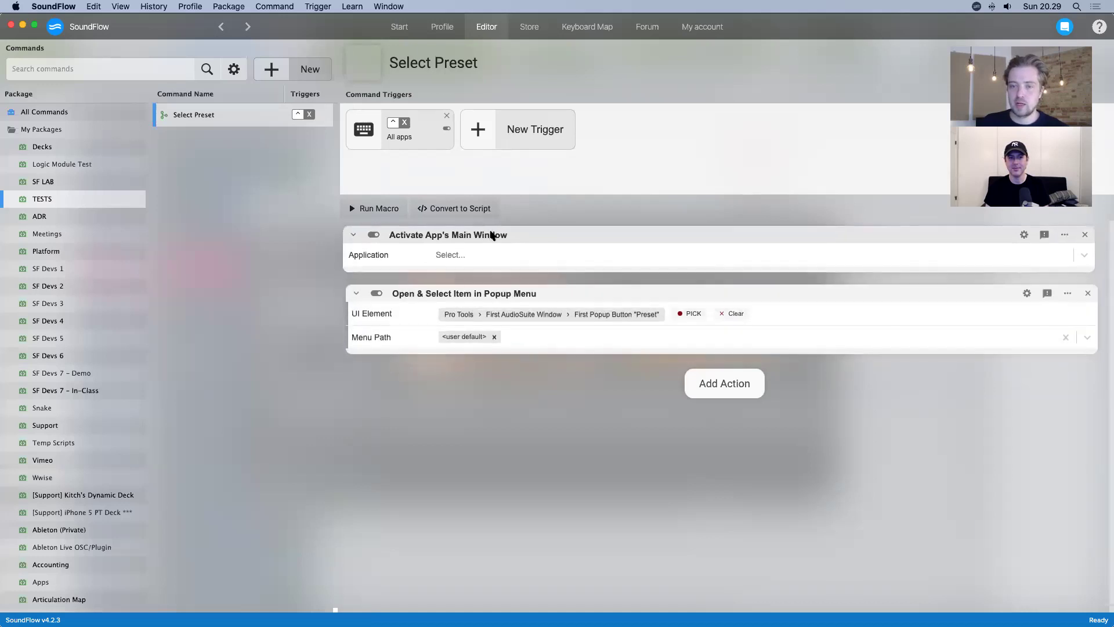
click(492, 259)
text(pro tools)
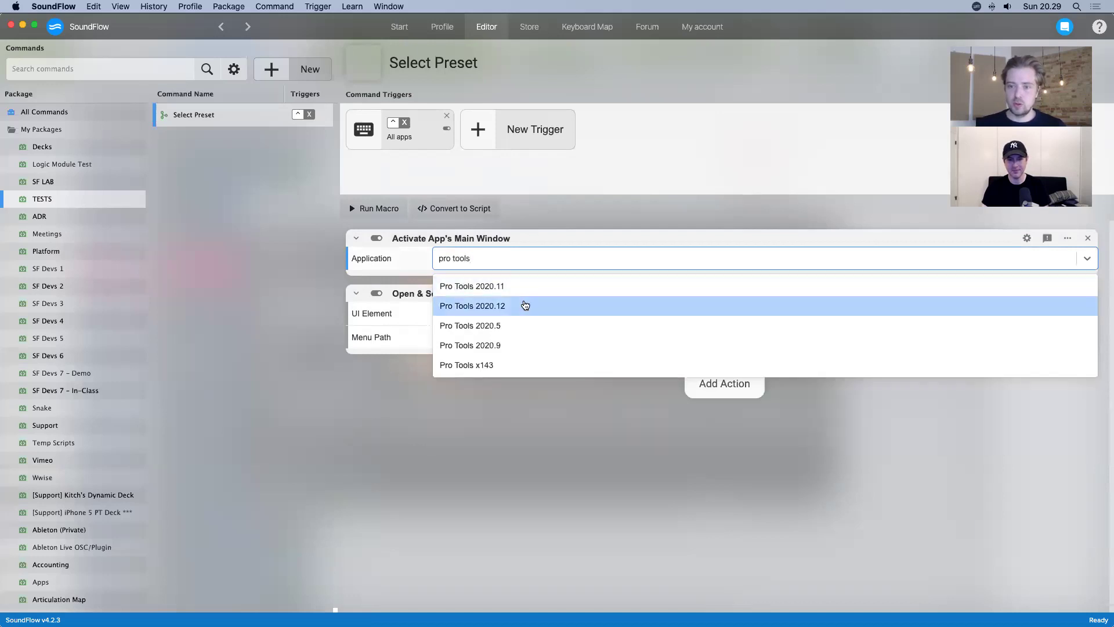
click(523, 306)
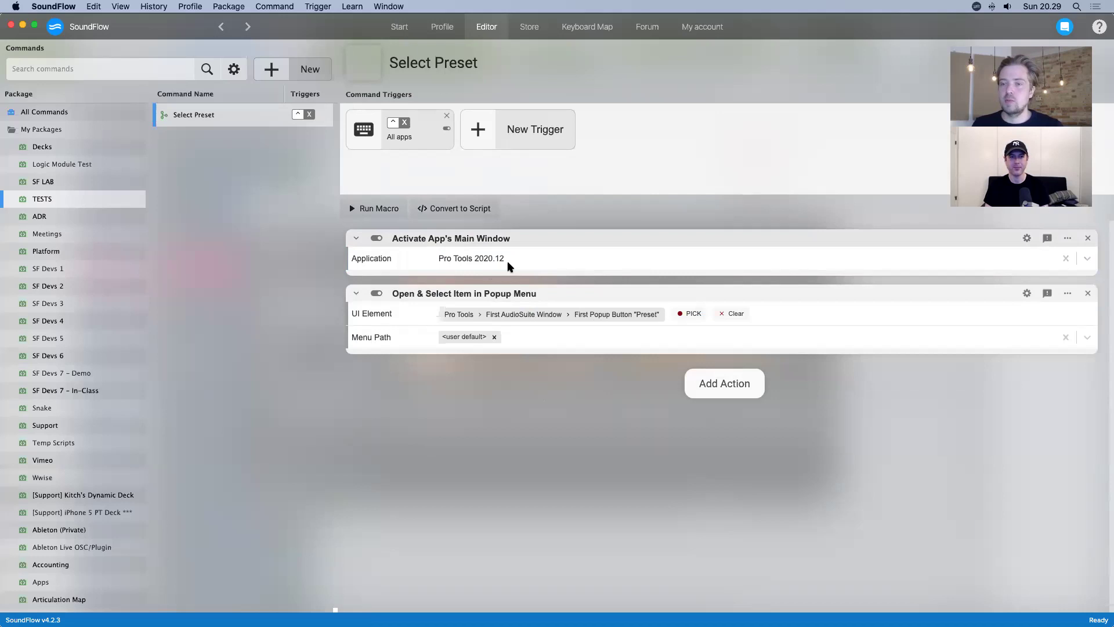
- Run the Select Preset macro with its Control+X trigger and move the AudioSuite window higher in Pro Tools
key(ctrl+x)
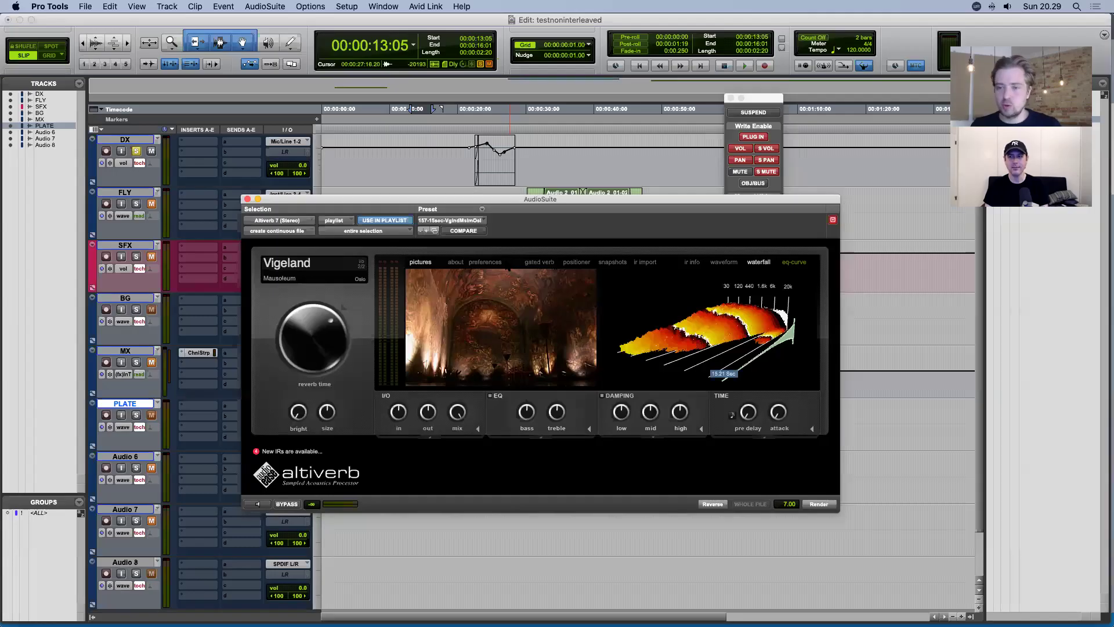
drag(542, 199, 563, 113)
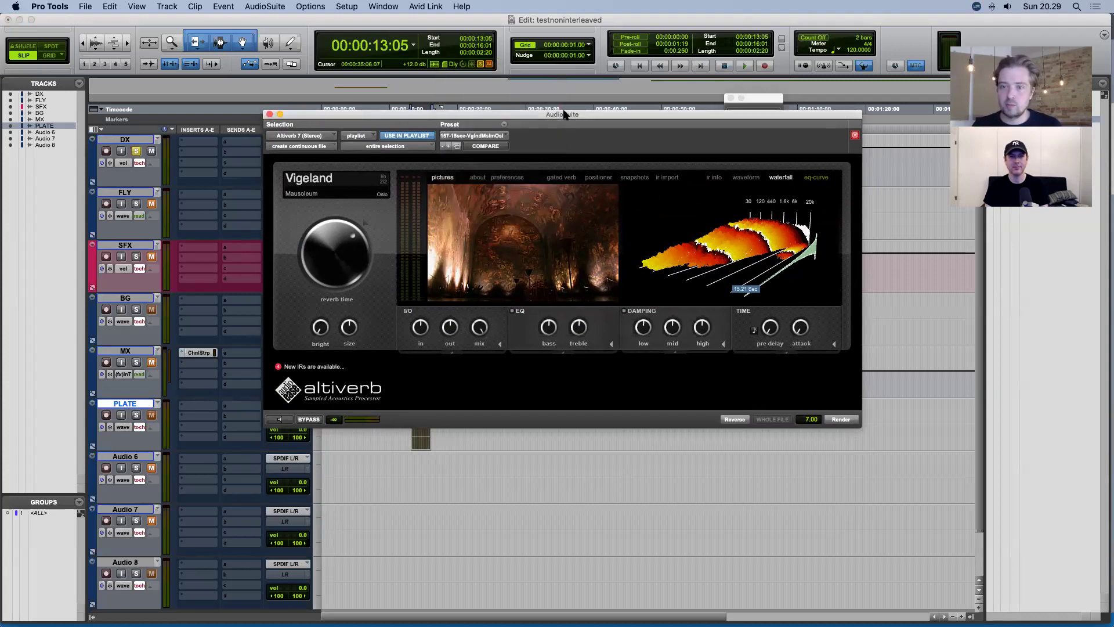
drag(563, 114, 550, 110)
- Open the Altiverb 7 Preset menu repeatedly and examine its preset folders and the <user default> and <factory default> entries
click(460, 131)
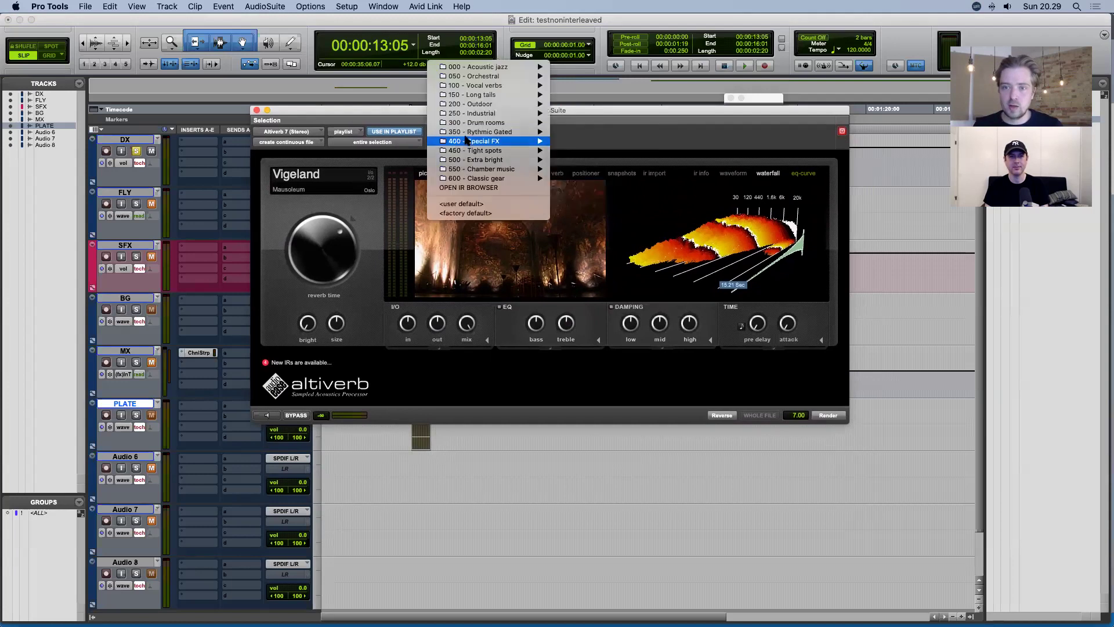
click(379, 215)
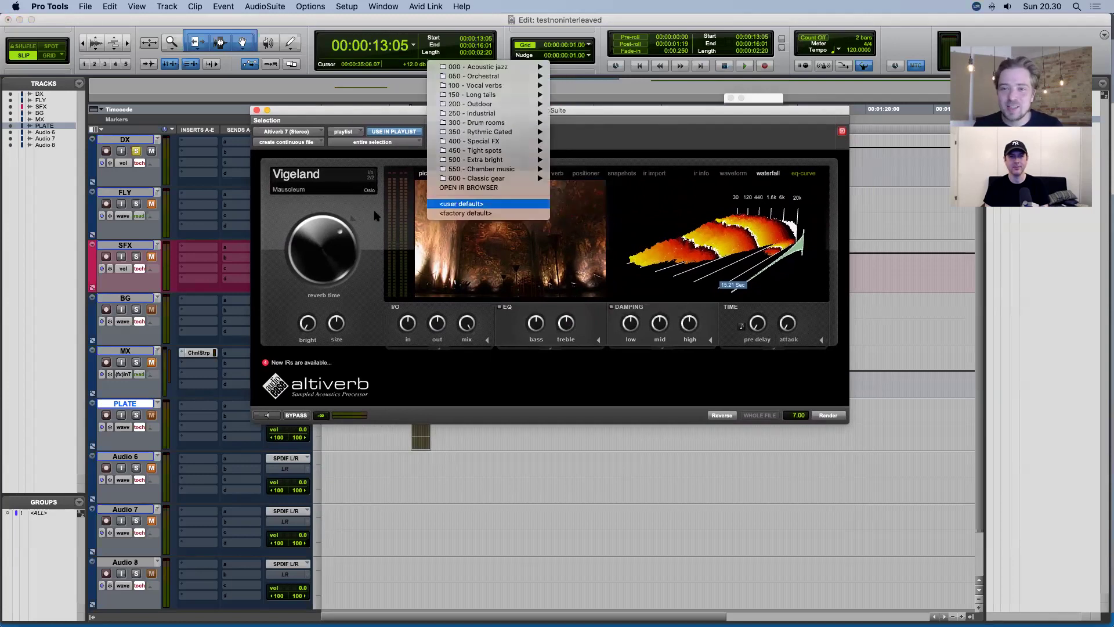
click(450, 132)
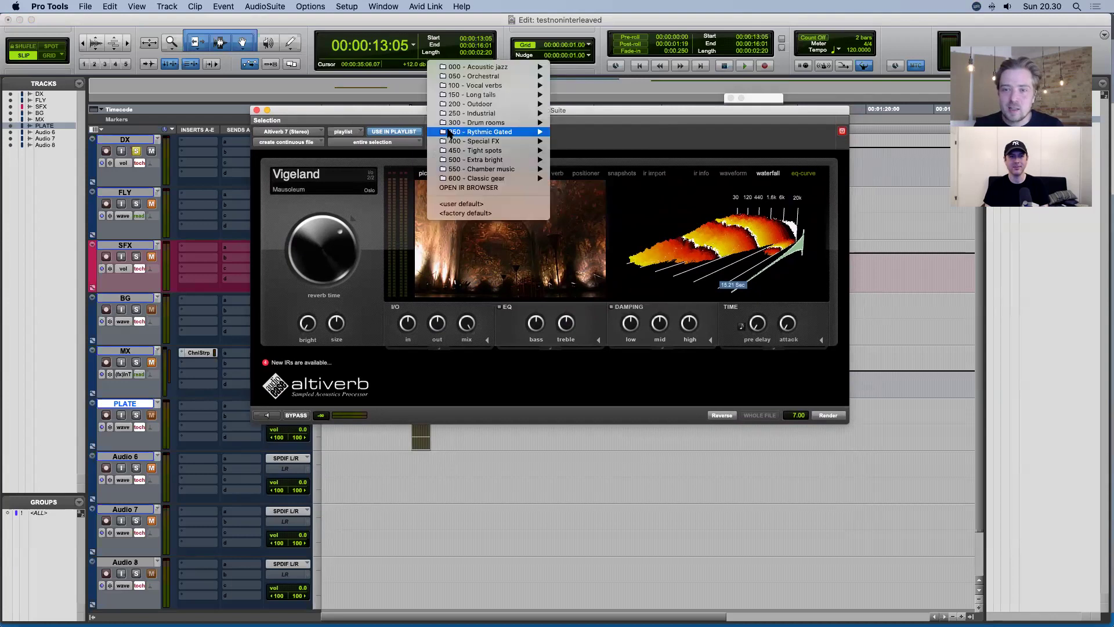
click(473, 213)
click(475, 130)
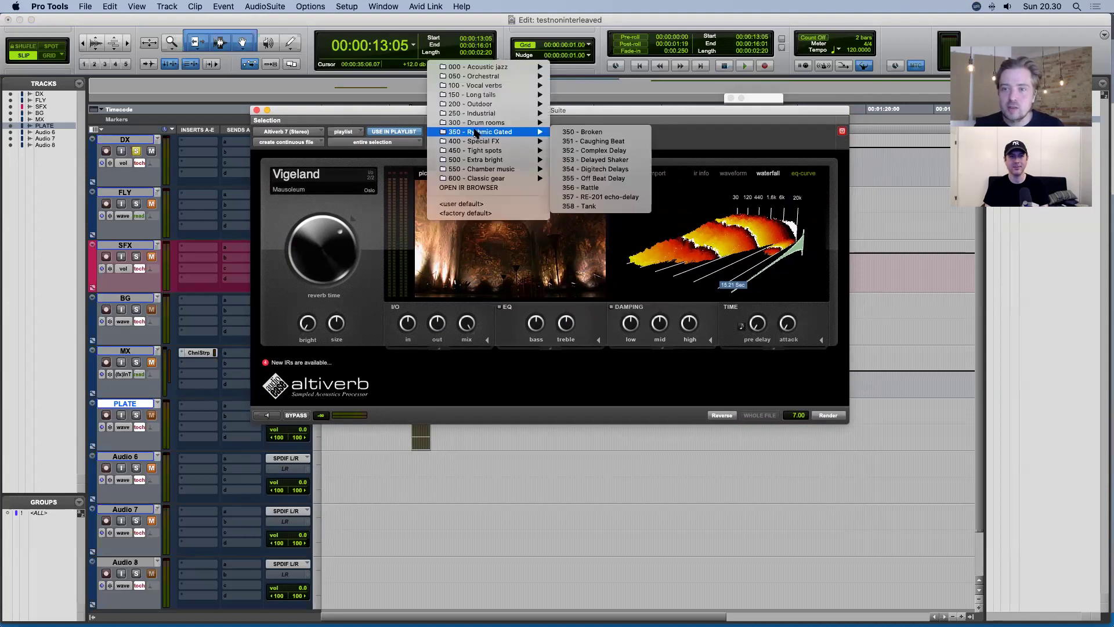
mouse_move(473, 85)
click(587, 87)
click(458, 132)
click(540, 182)
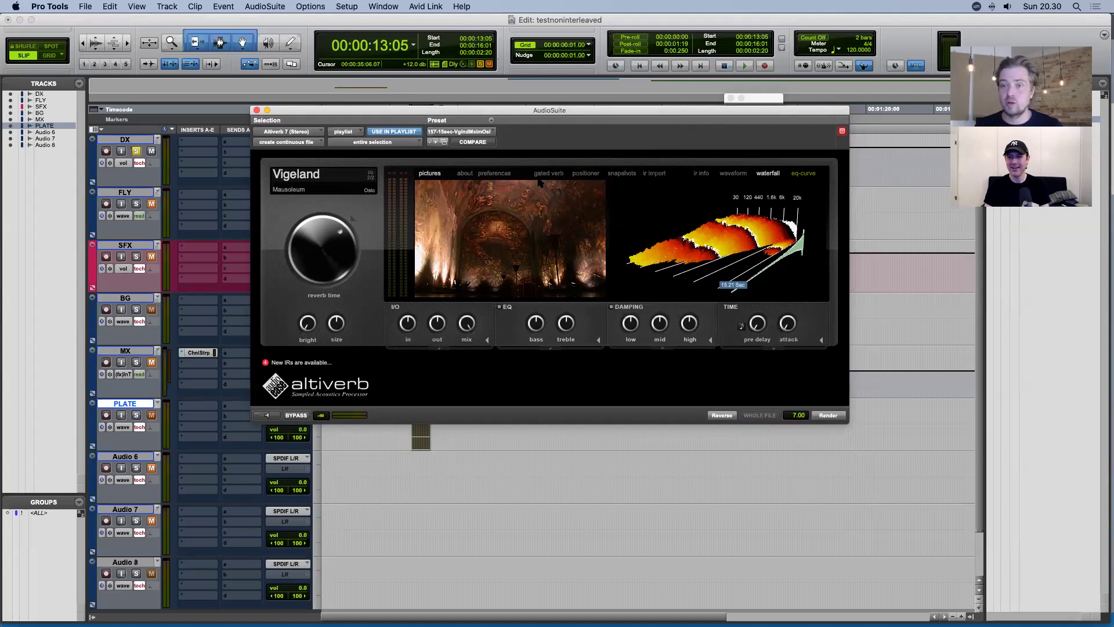
- Return to SoundFlow and convert the Select Preset macro to a script
key(super+Tab)
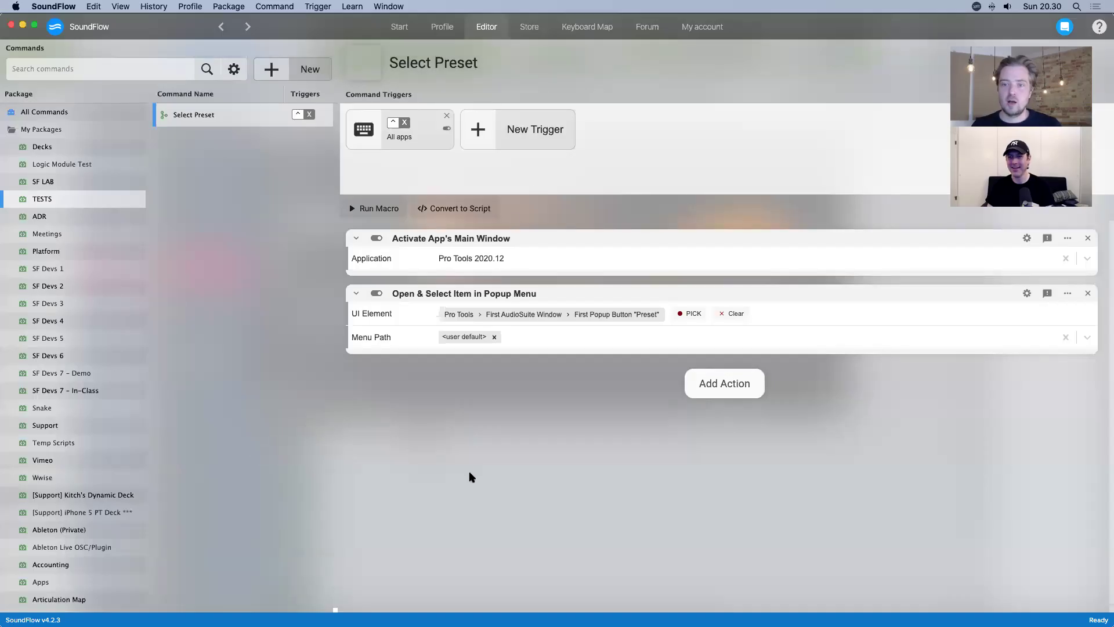
click(459, 208)
click(482, 343)
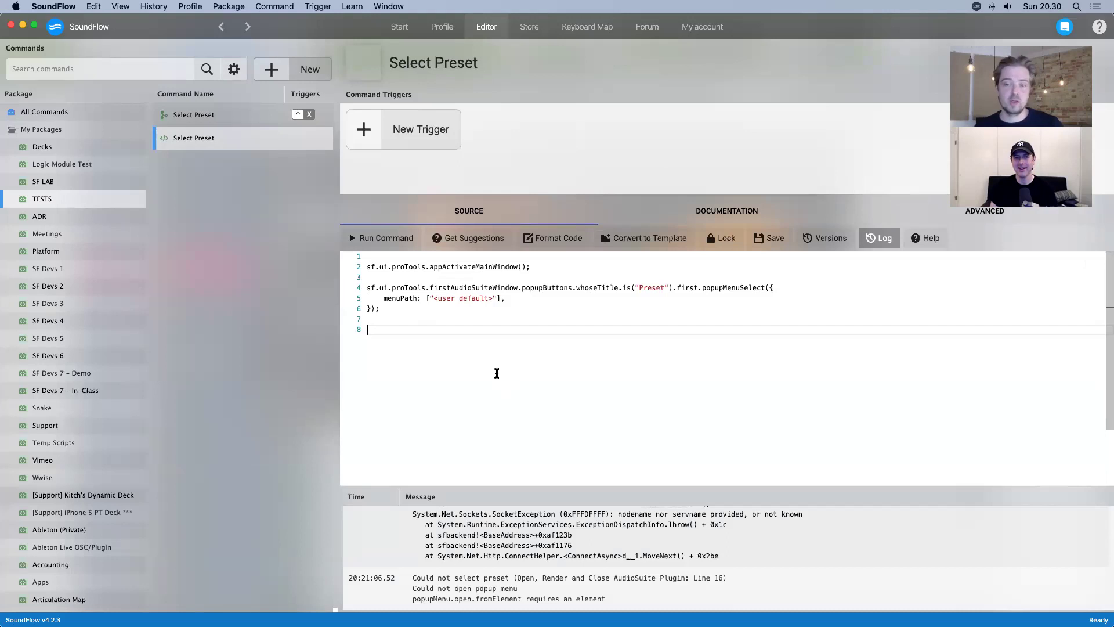
- View the Pro Tools AudioSuite package overview and reopen the Select Preset macro in the TESTS package
scroll(24, 497, down, 15)
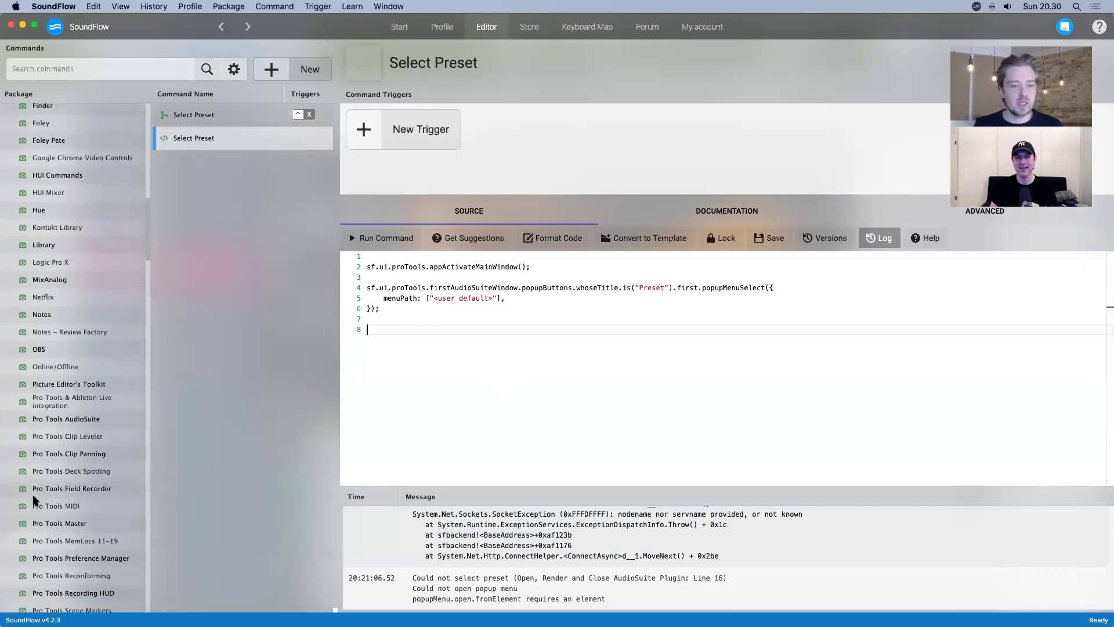
click(101, 413)
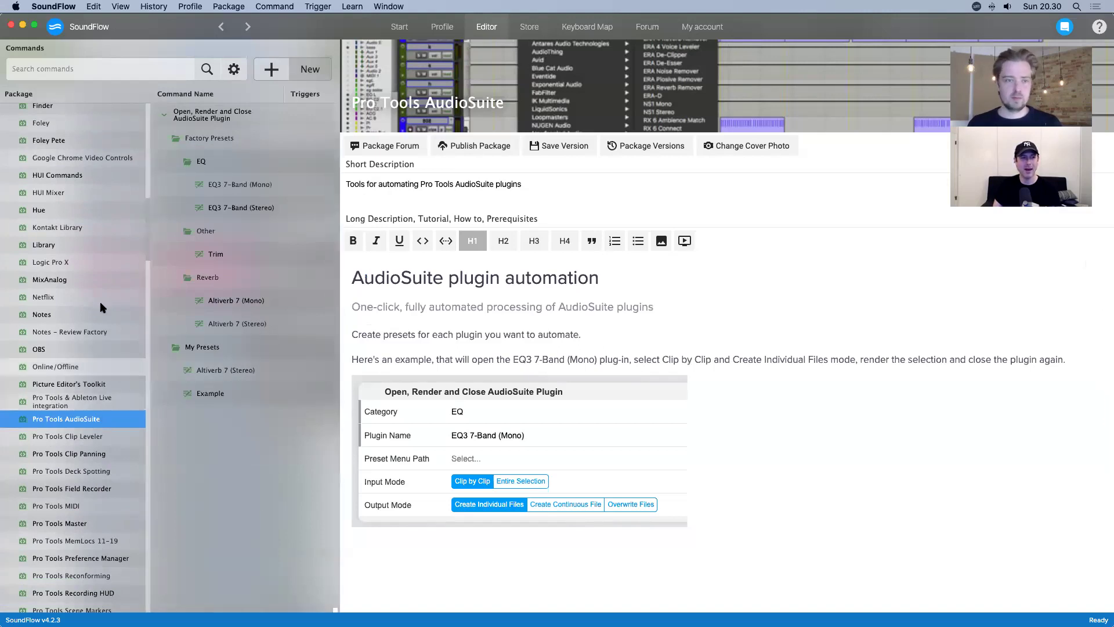
scroll(92, 241, up, 15)
click(70, 196)
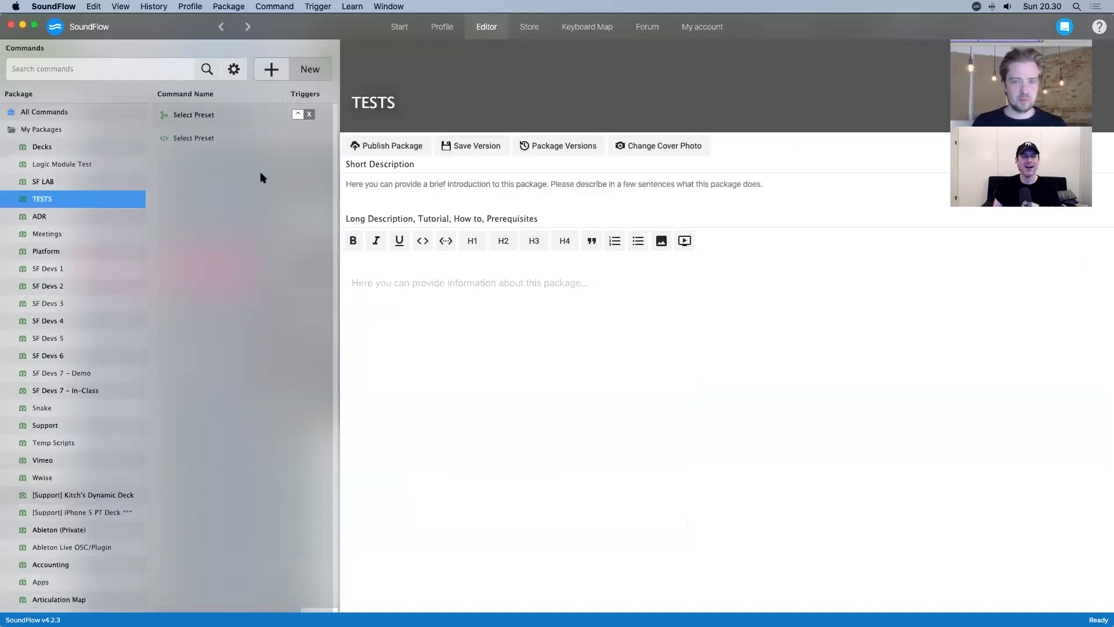
click(229, 116)
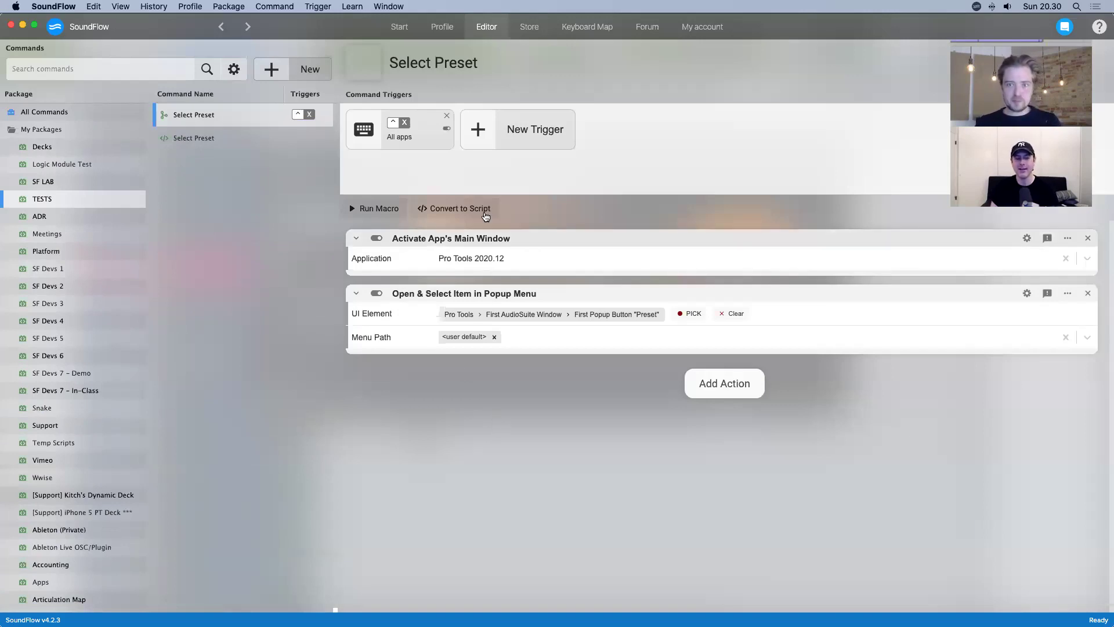
- Change the Select Preset macro's keyboard trigger to F and restrict it to when Pro Tools is focused
click(418, 148)
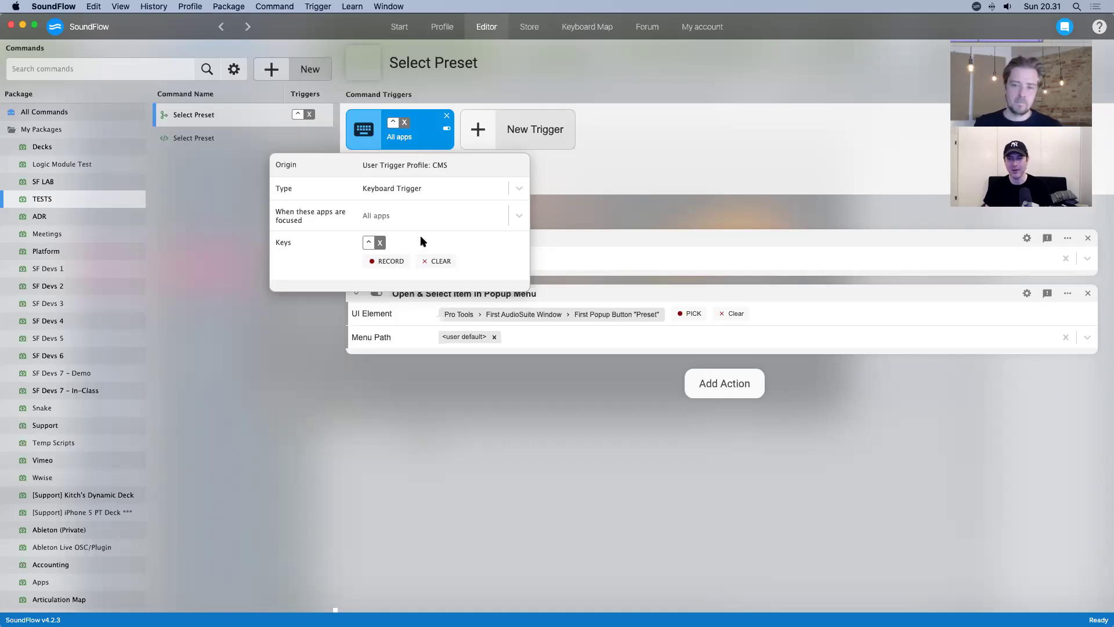
click(388, 261)
key(f)
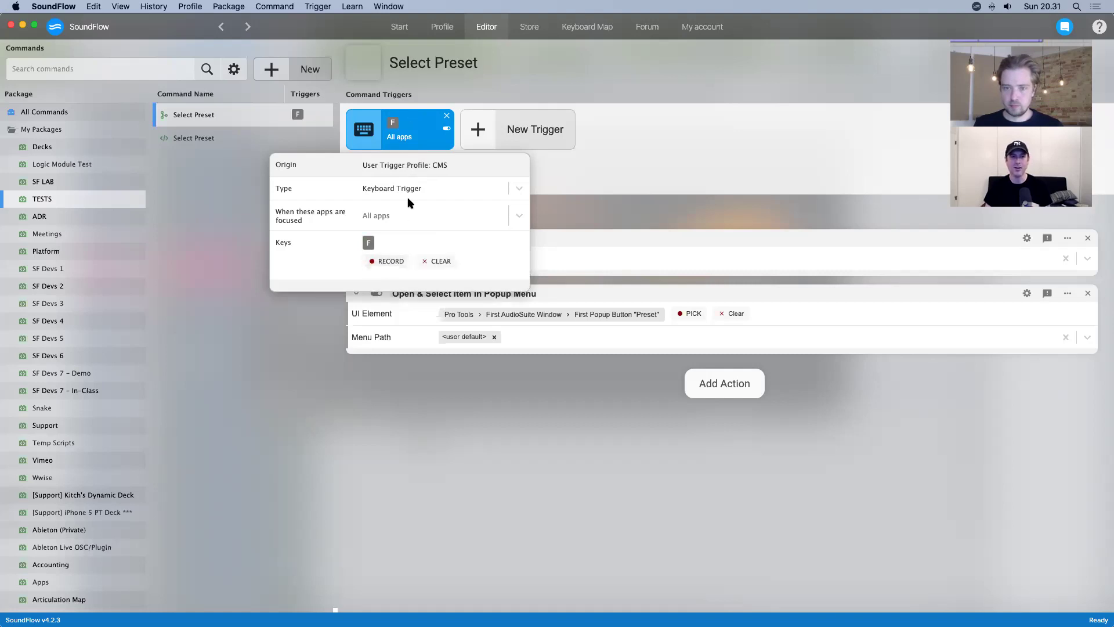
click(406, 215)
click(390, 265)
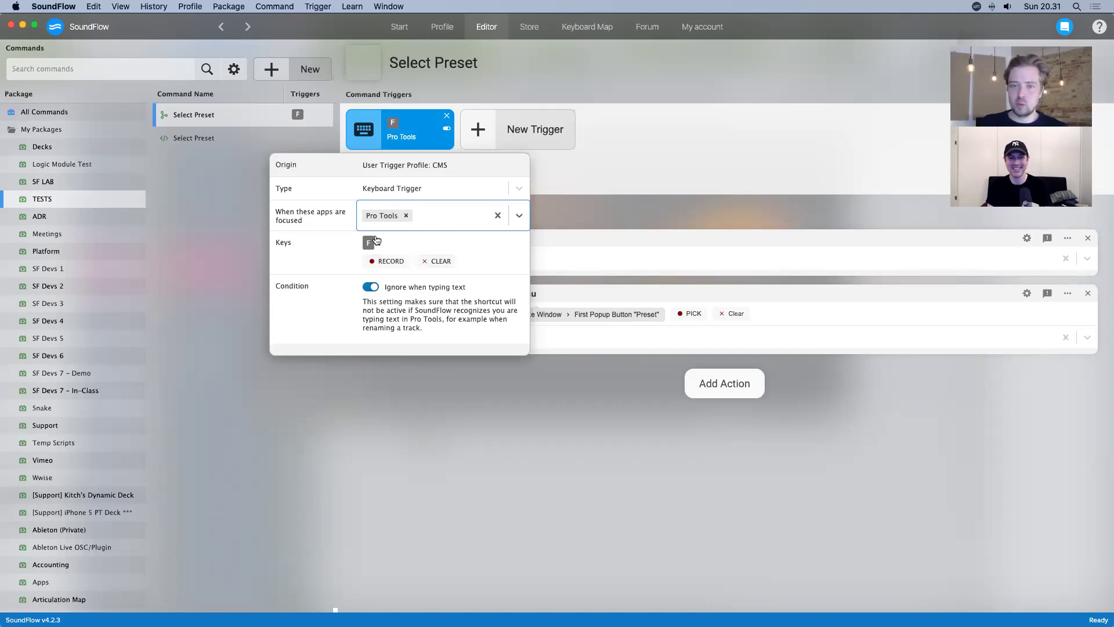
click(327, 225)
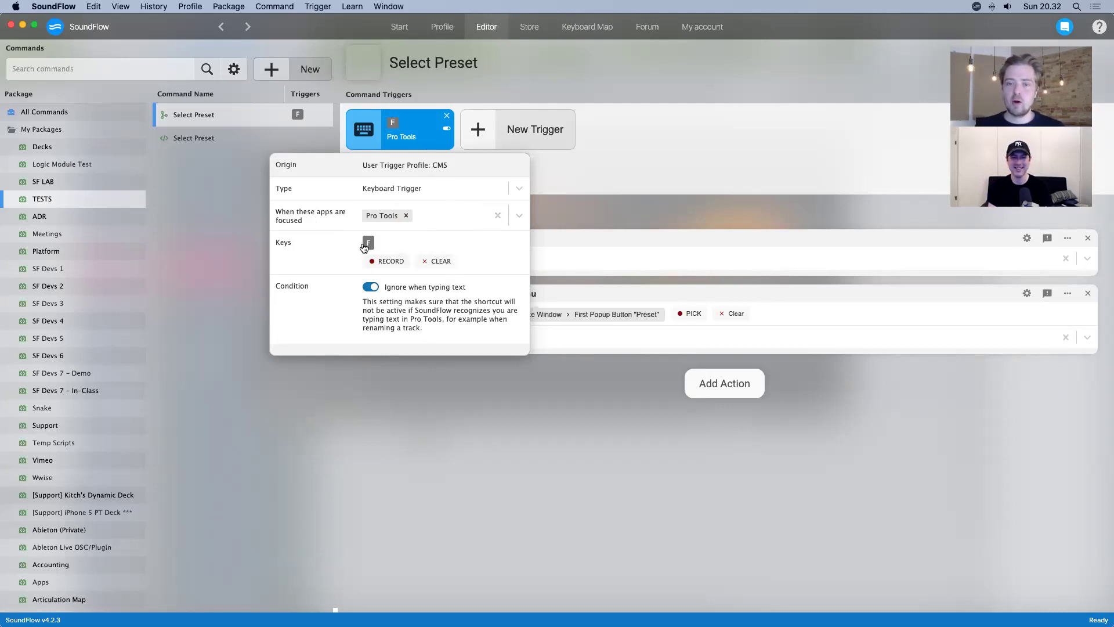
- Switch to Pro Tools, run the Select Preset macro on Altiverb 7 with its F trigger, and close the AudioSuite window
click(564, 173)
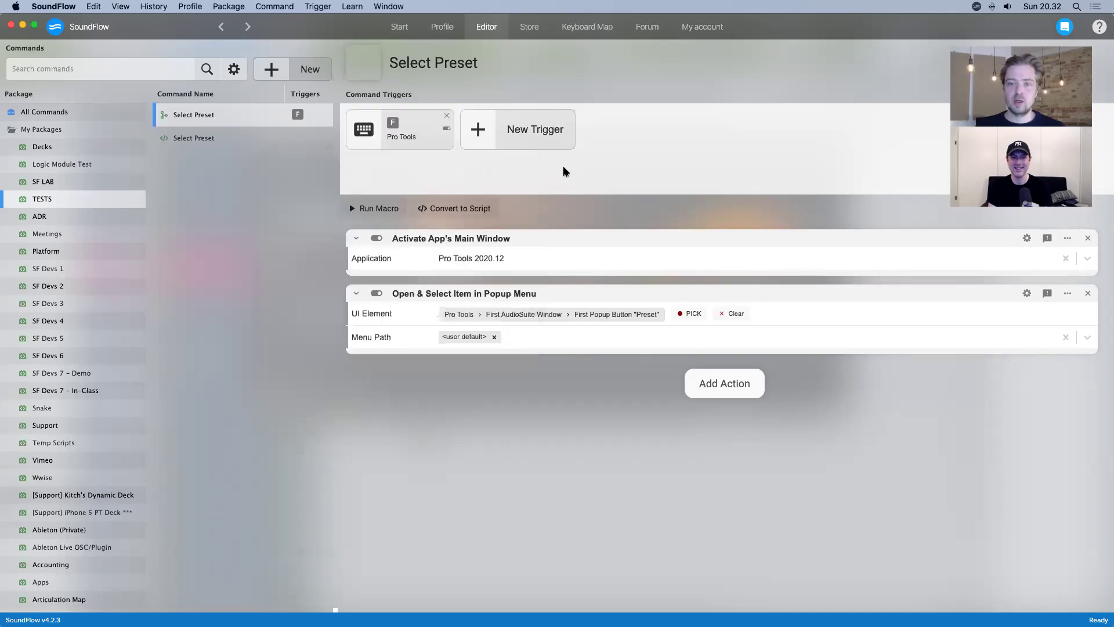
key(super+Tab)
key(f)
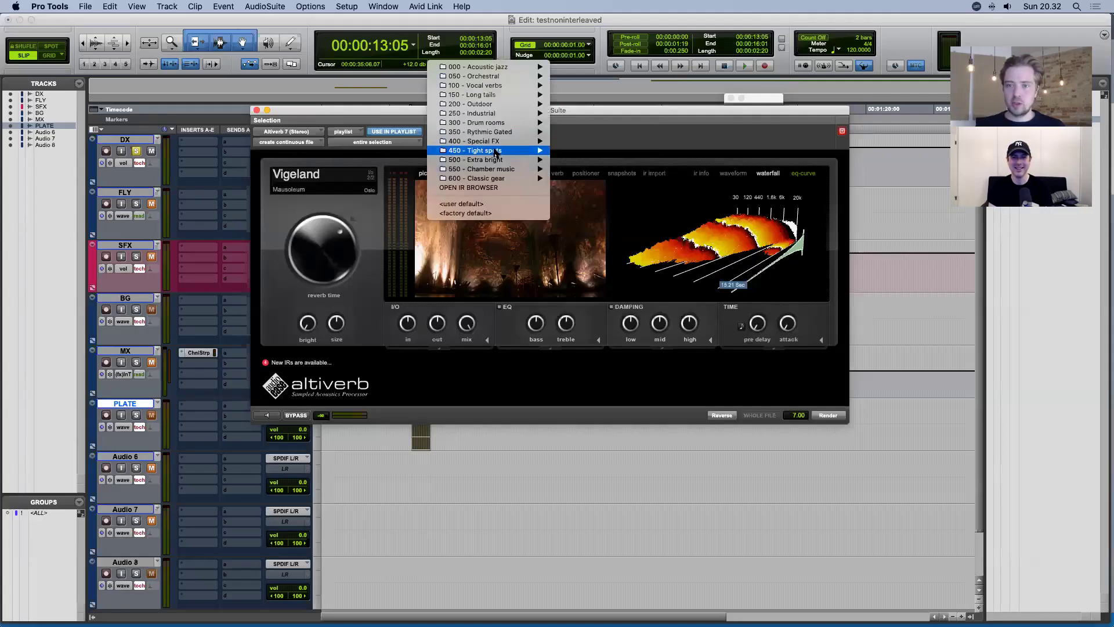
click(573, 158)
key(f)
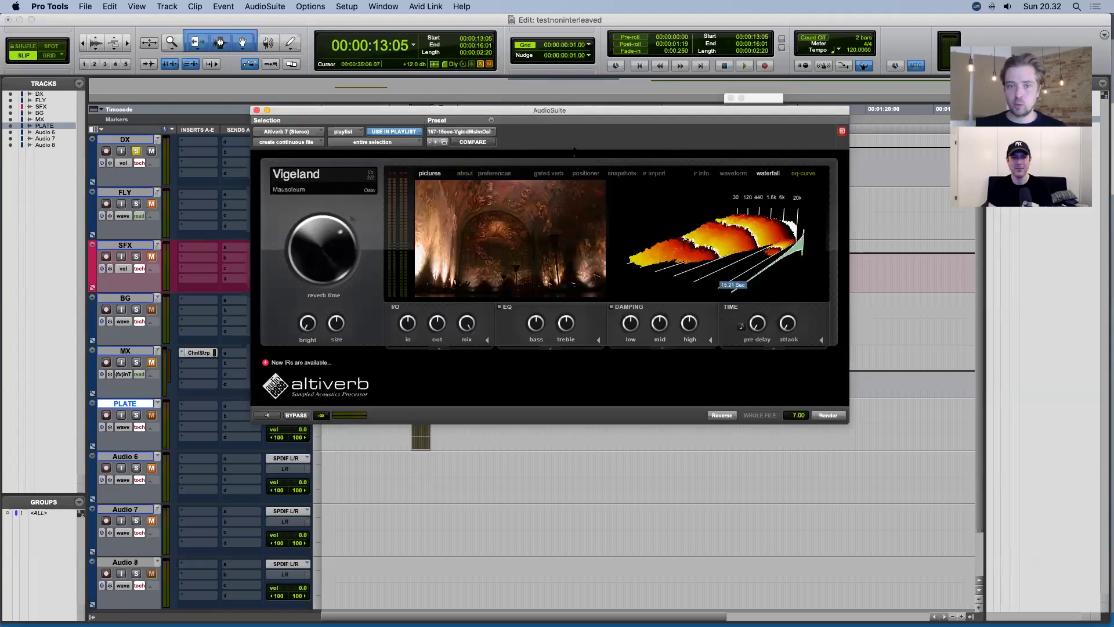
click(256, 110)
key(super+o)
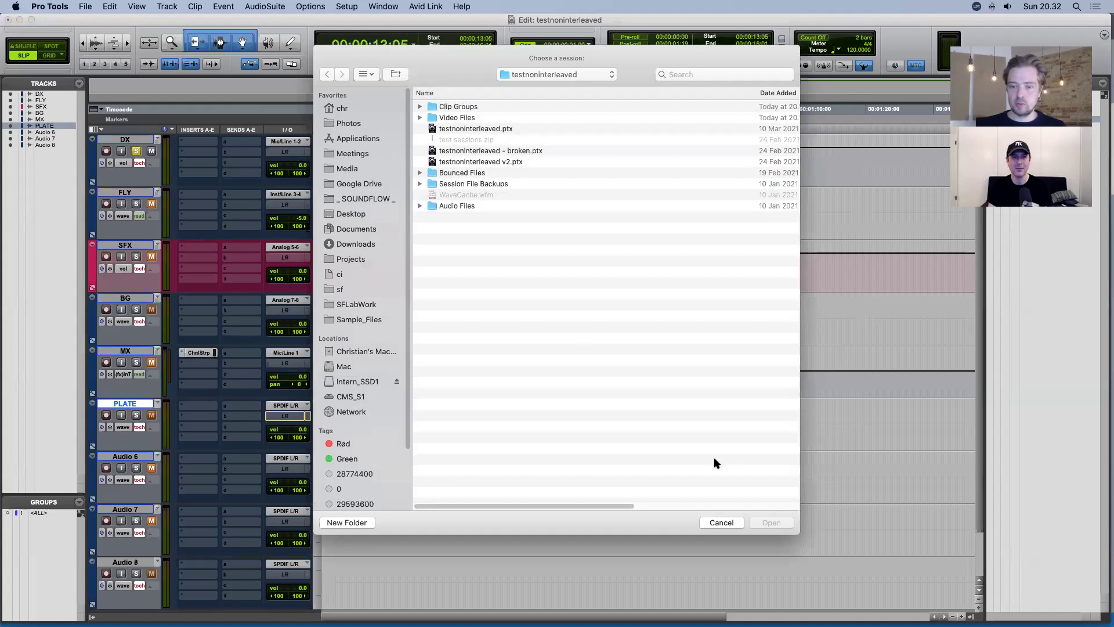
click(722, 523)
click(85, 6)
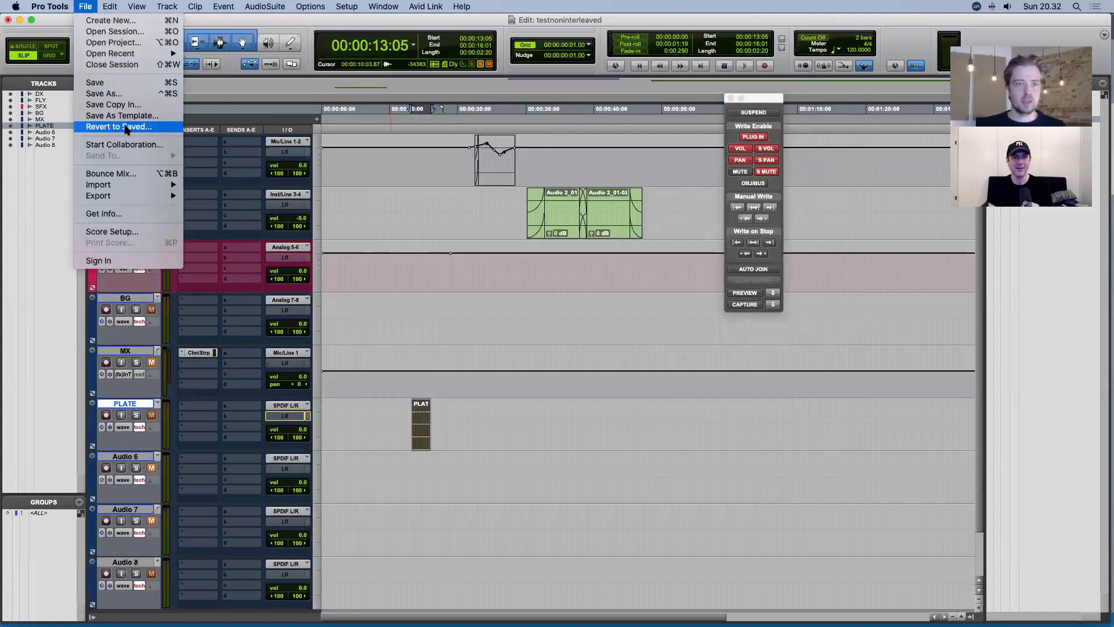
click(251, 83)
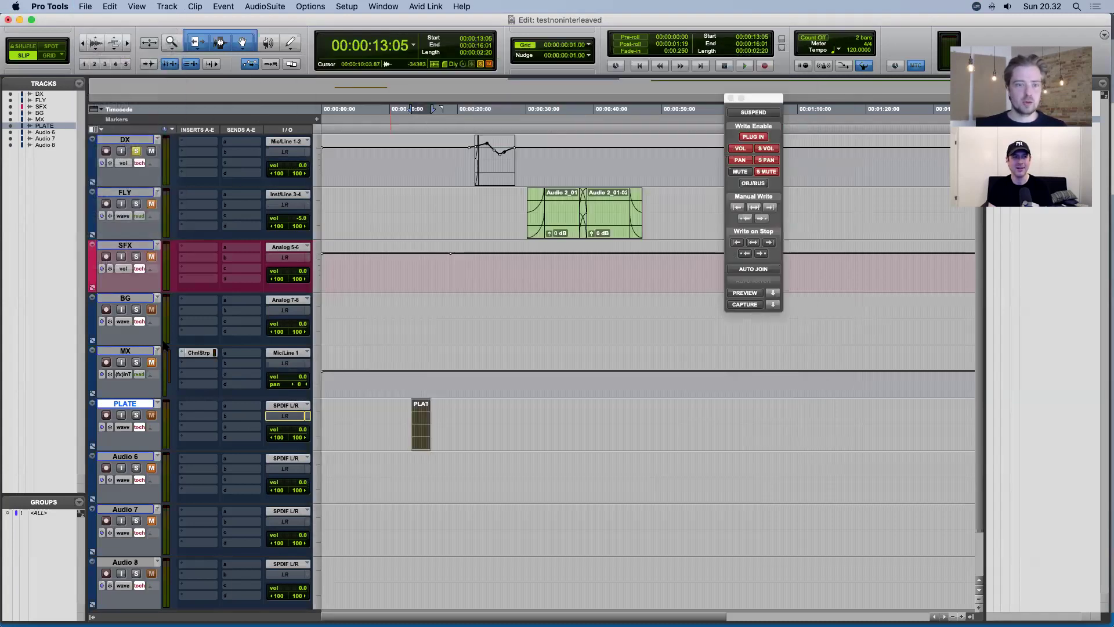
- Enter ffffff in the PLATE track's name dialog to test the typing exception, and cancel the rename
double_click(135, 404)
click(508, 201)
text(ffffff)
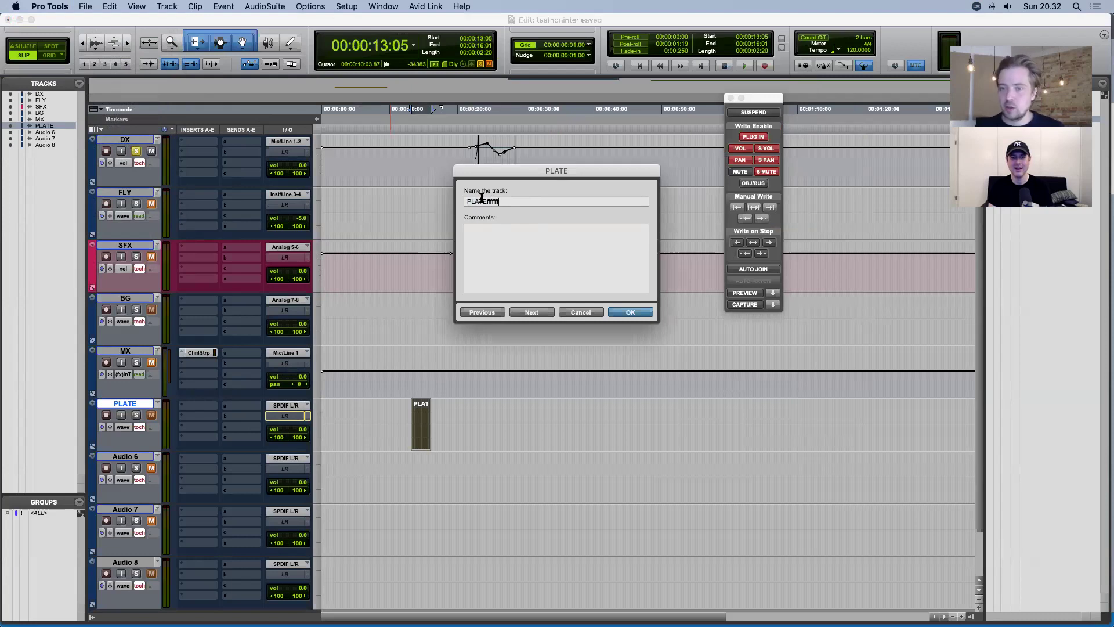
click(580, 312)
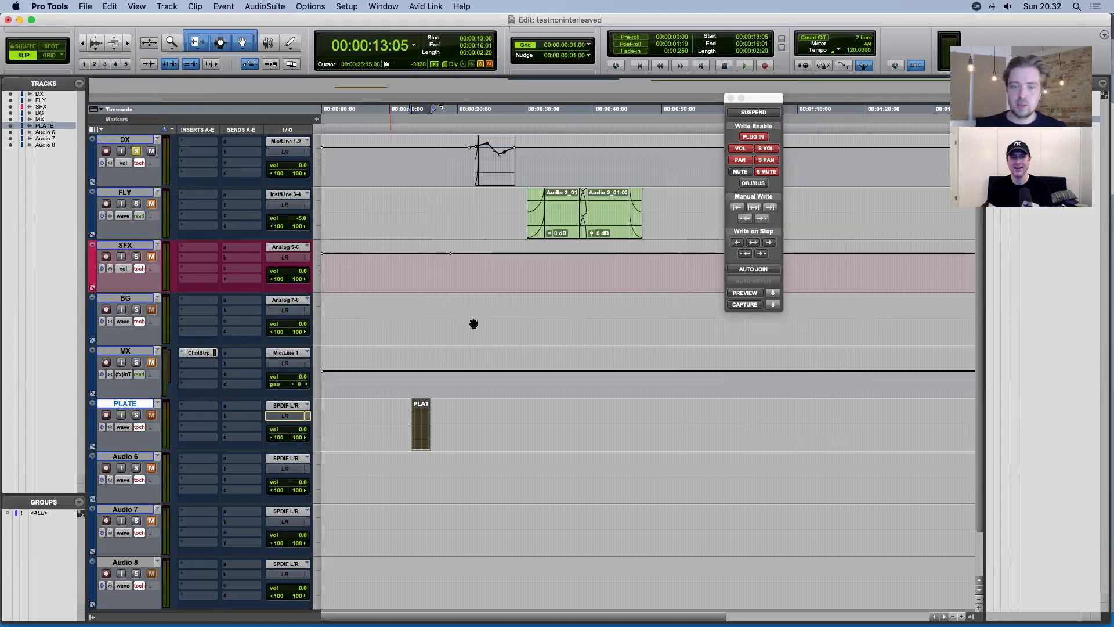
- Show the Comments column in the Edit window and enter fffff as the PLATE track's comment
click(97, 130)
click(75, 149)
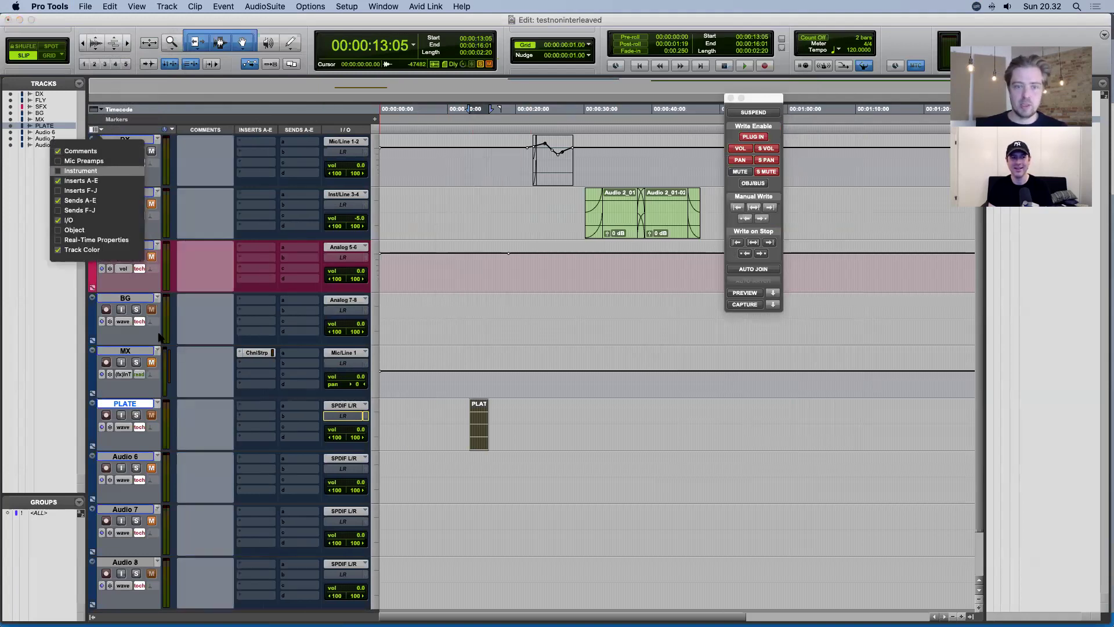
click(204, 417)
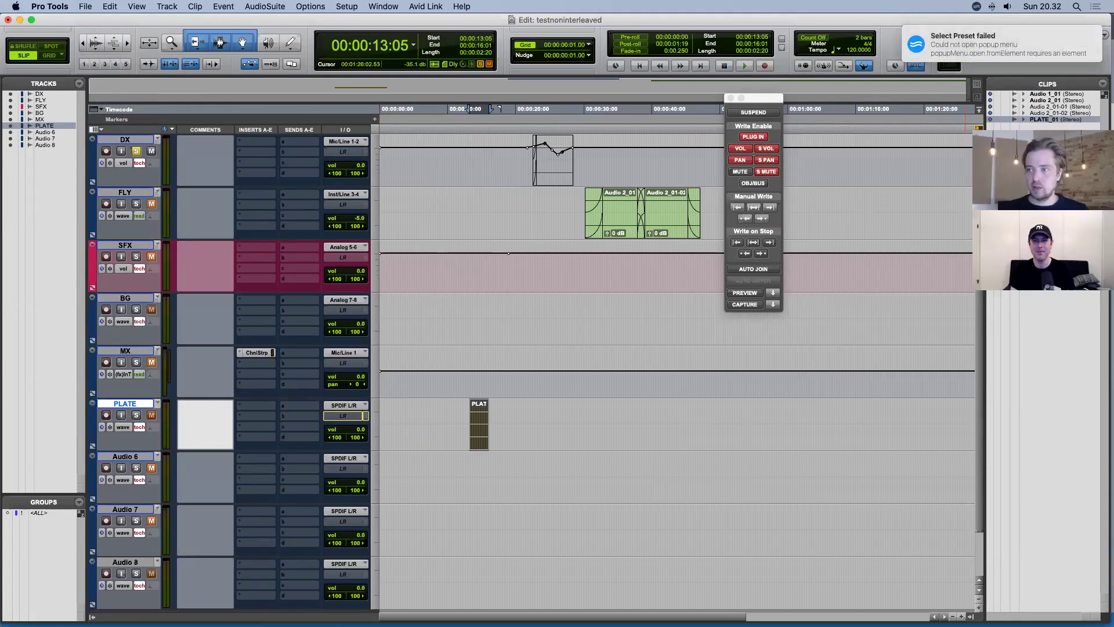
click(512, 423)
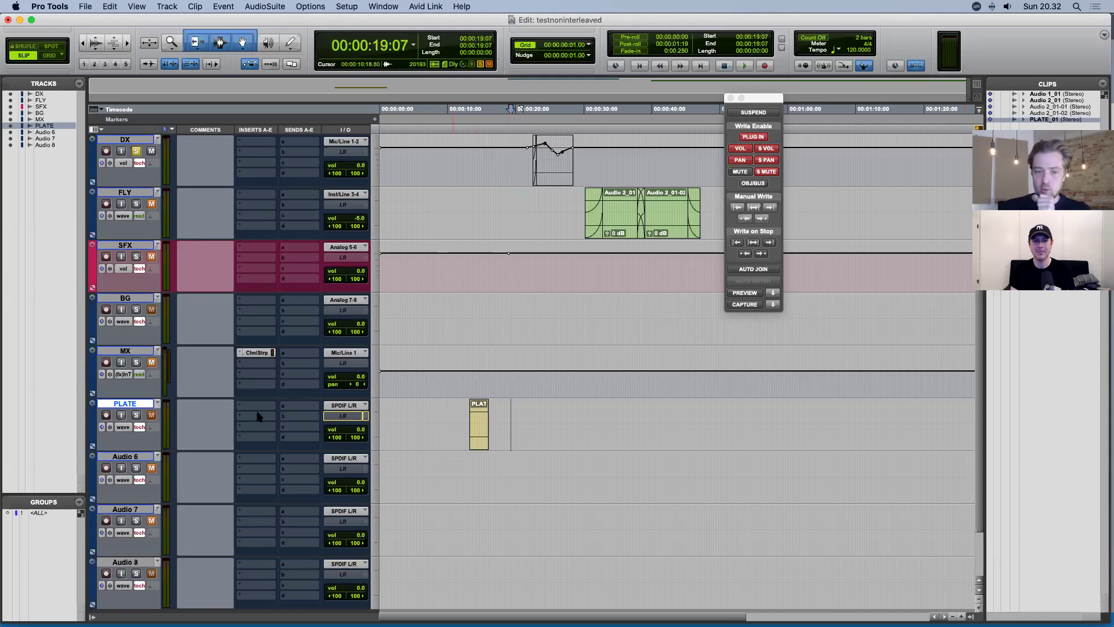
click(210, 410)
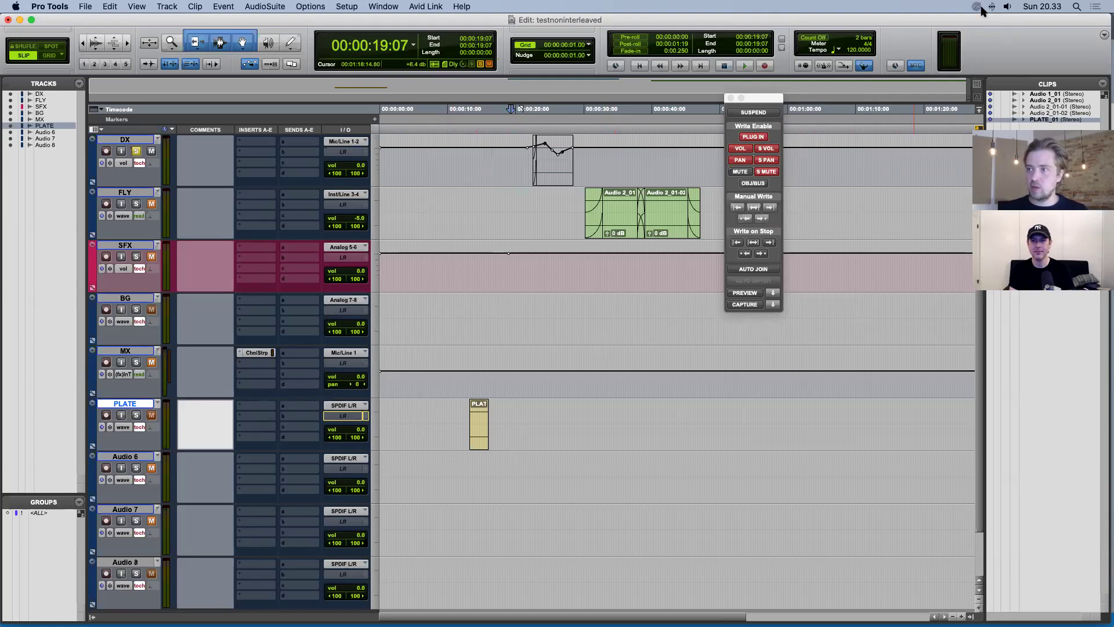
text(fffff)
click(432, 403)
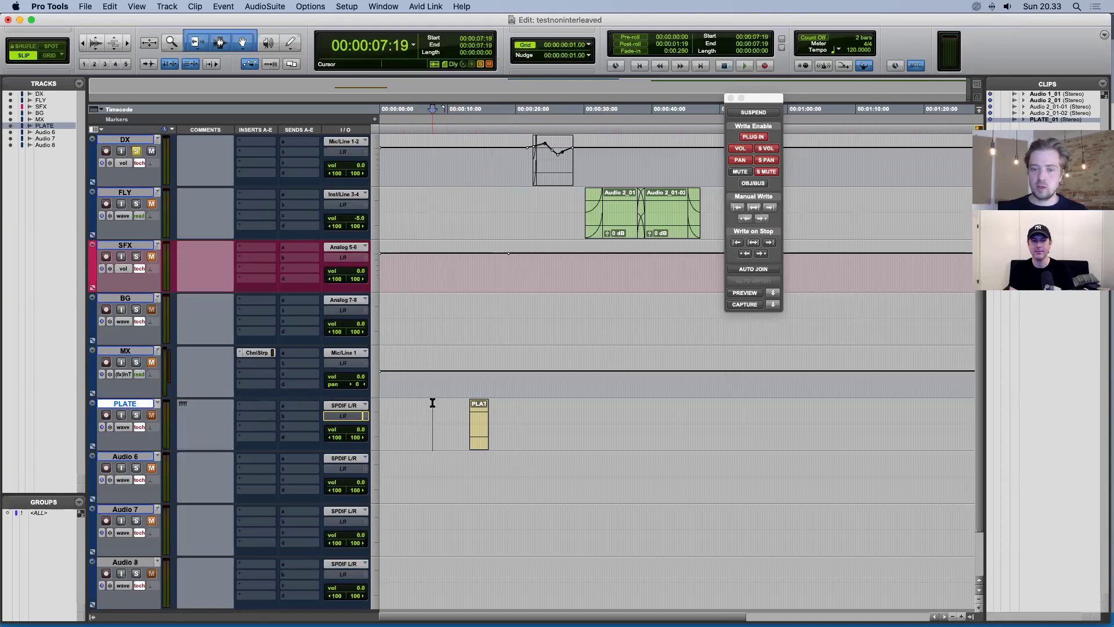
- Open SoundFlow's quick-access window from the menu bar and switch the bypass of all shortcuts on and off again
click(976, 7)
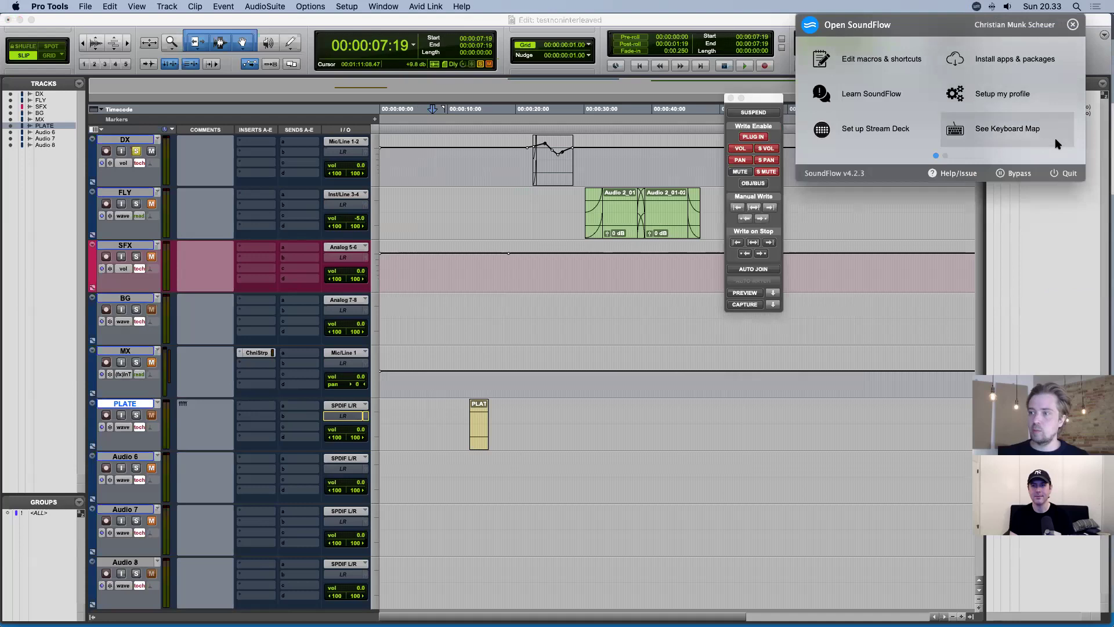
click(1019, 175)
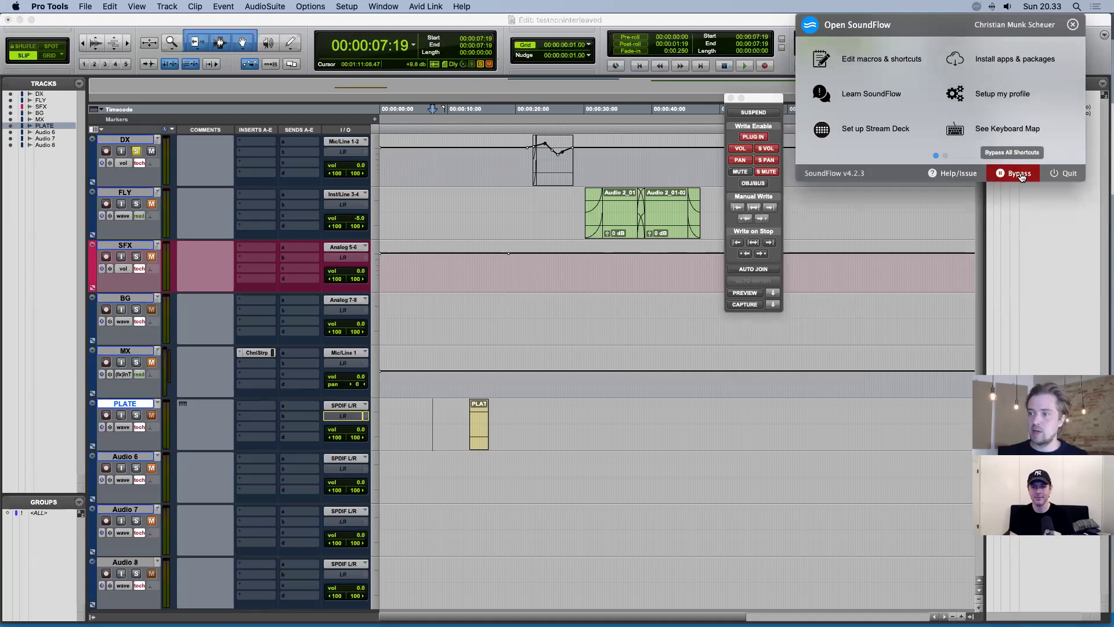
click(1020, 174)
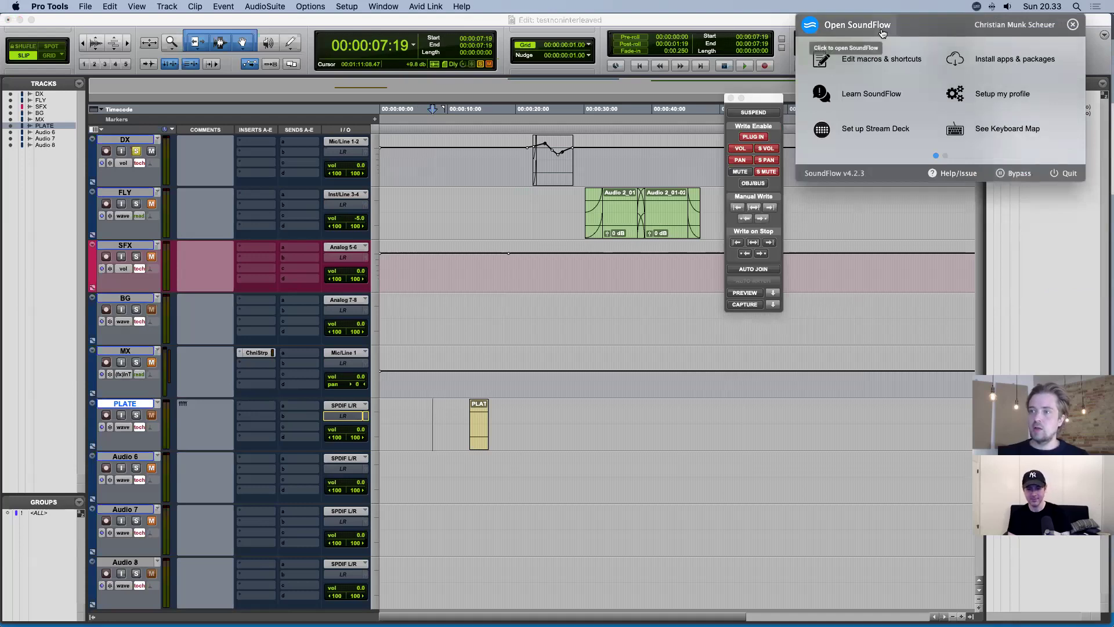
- Open the SoundFlow editor and view the description of the SoundFlow Bypass command in the SoundFlow System package
click(859, 58)
scroll(109, 418, down, 20)
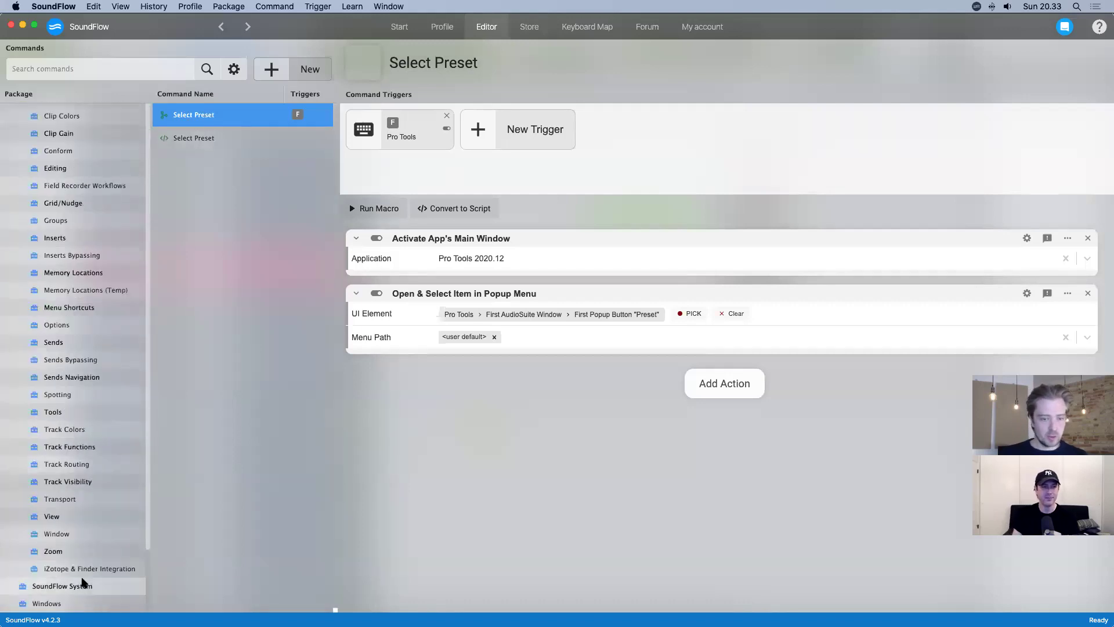
click(71, 586)
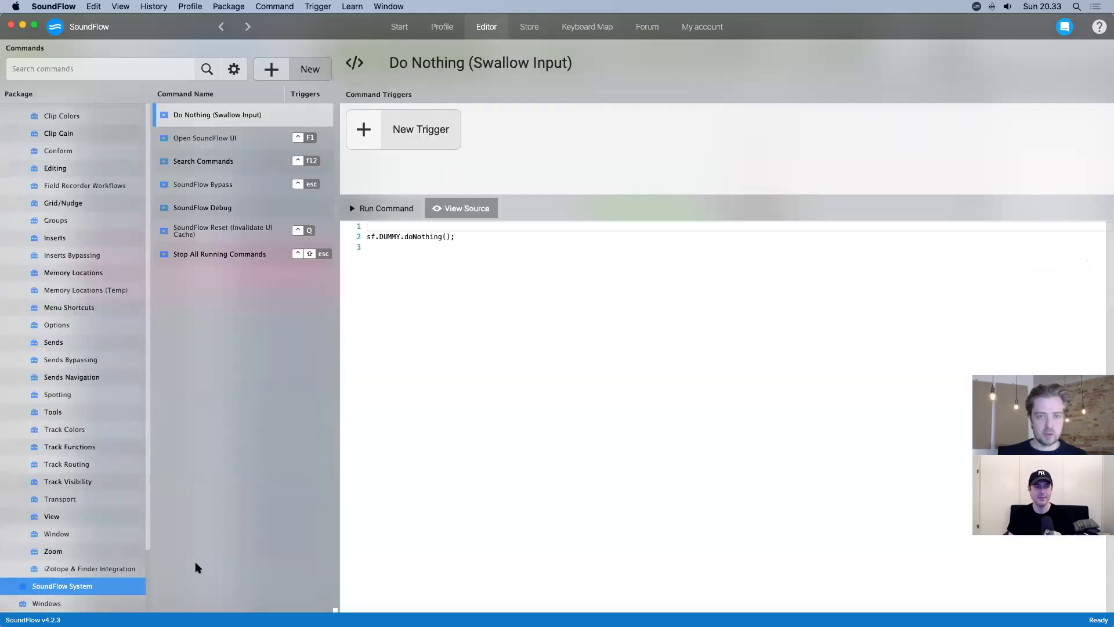
click(183, 187)
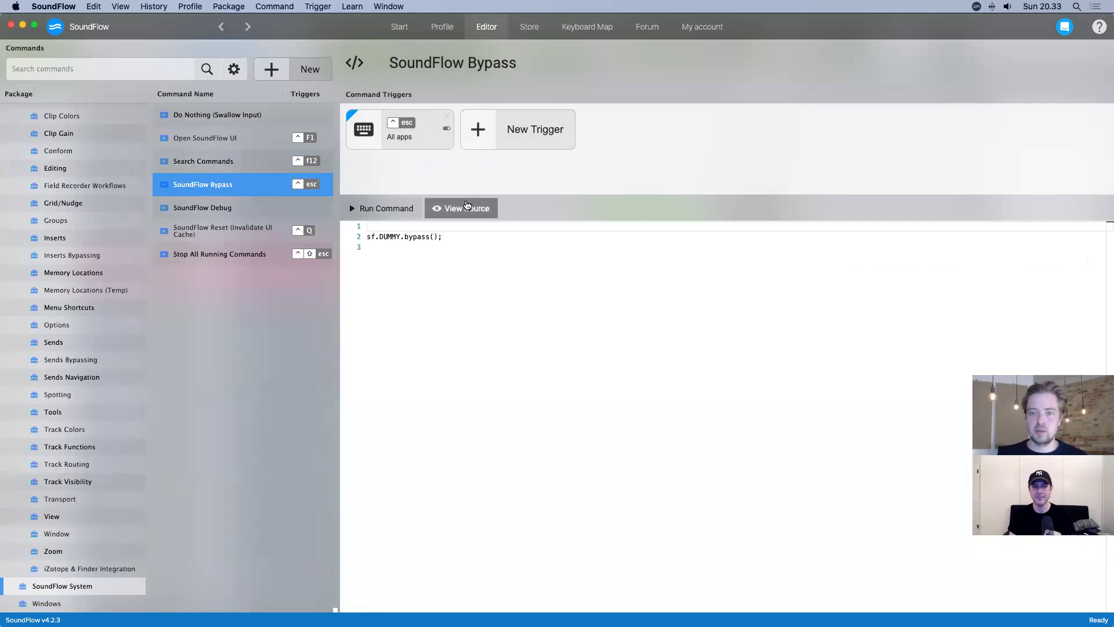
click(467, 207)
- Try adding a second keyboard trigger to the SoundFlow Bypass command, and remove it without recording a key
click(516, 127)
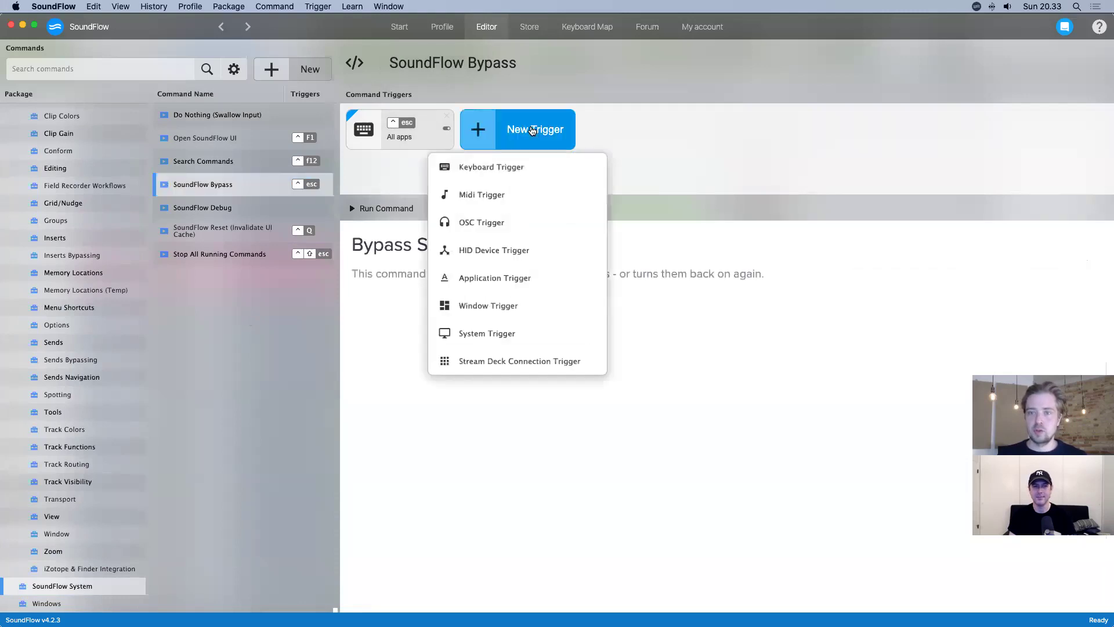
click(529, 173)
click(505, 242)
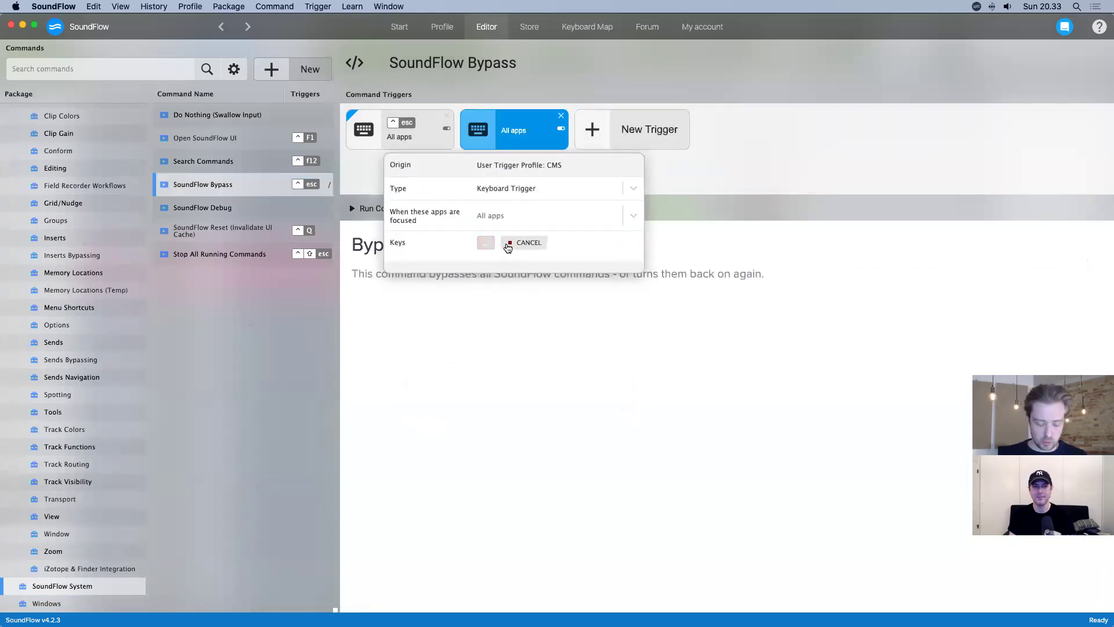
click(518, 243)
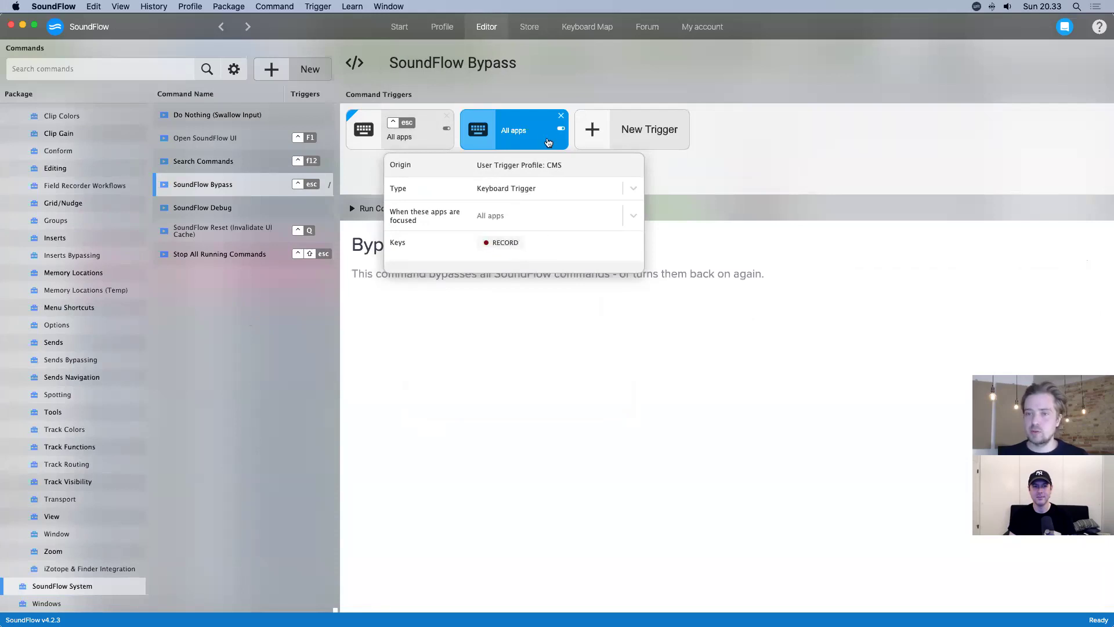
click(562, 116)
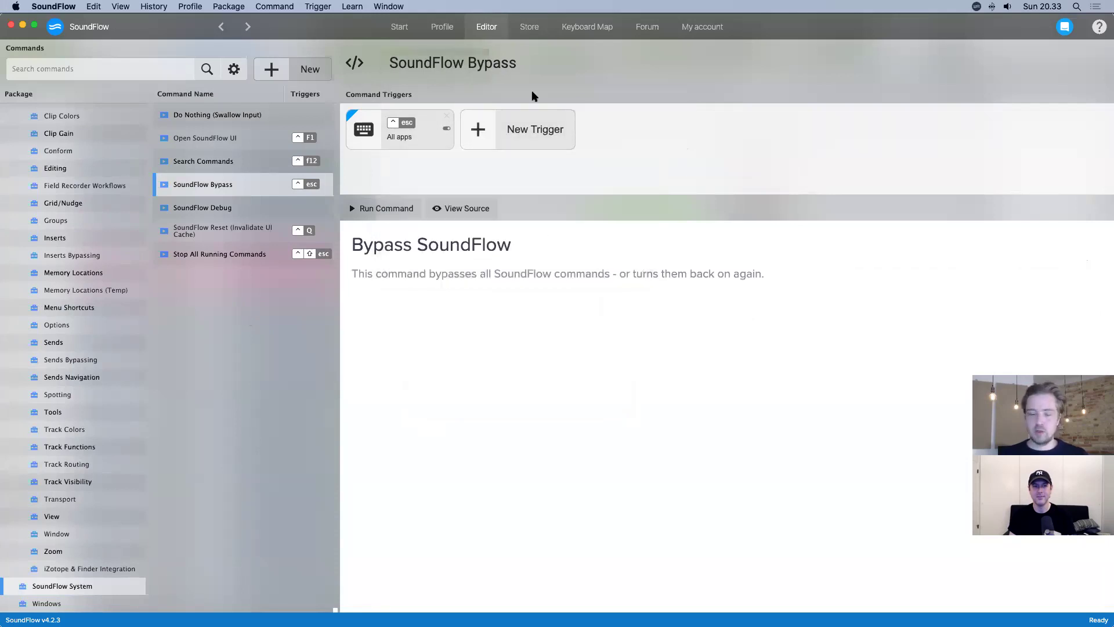
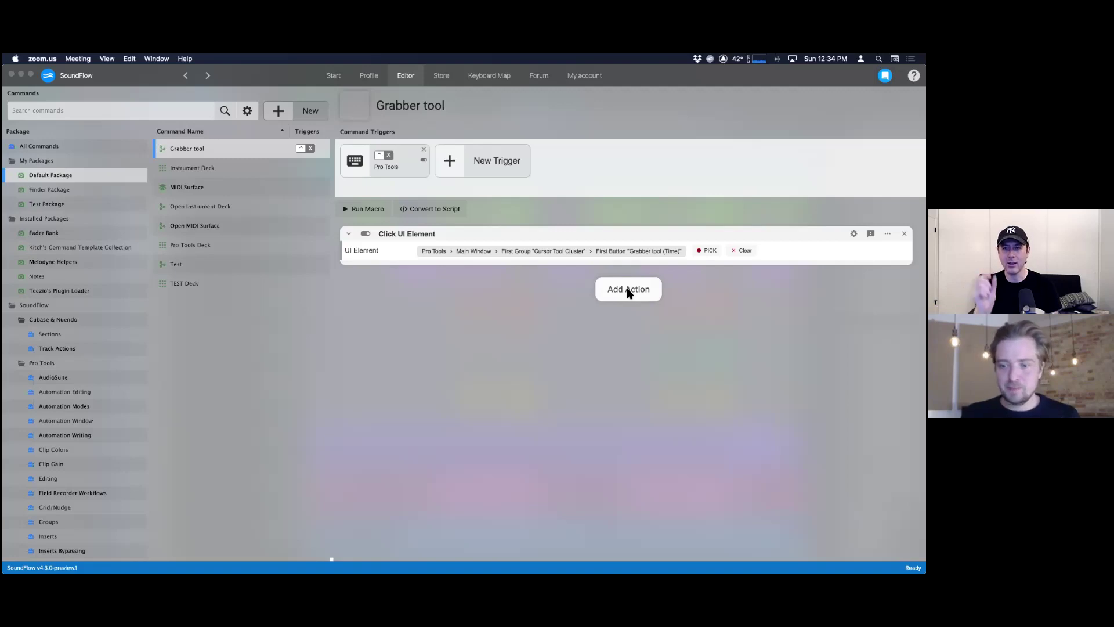
- Replace the Grabber tool macro's Click UI Element action with a Mouse Click Relative to UI Element action
click(628, 293)
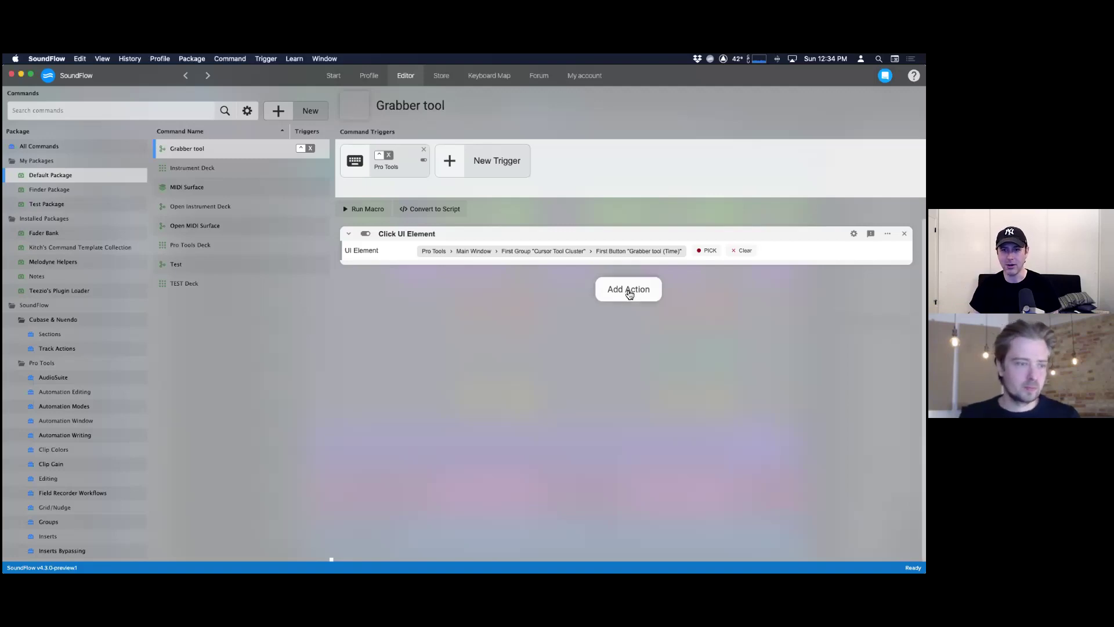
click(905, 233)
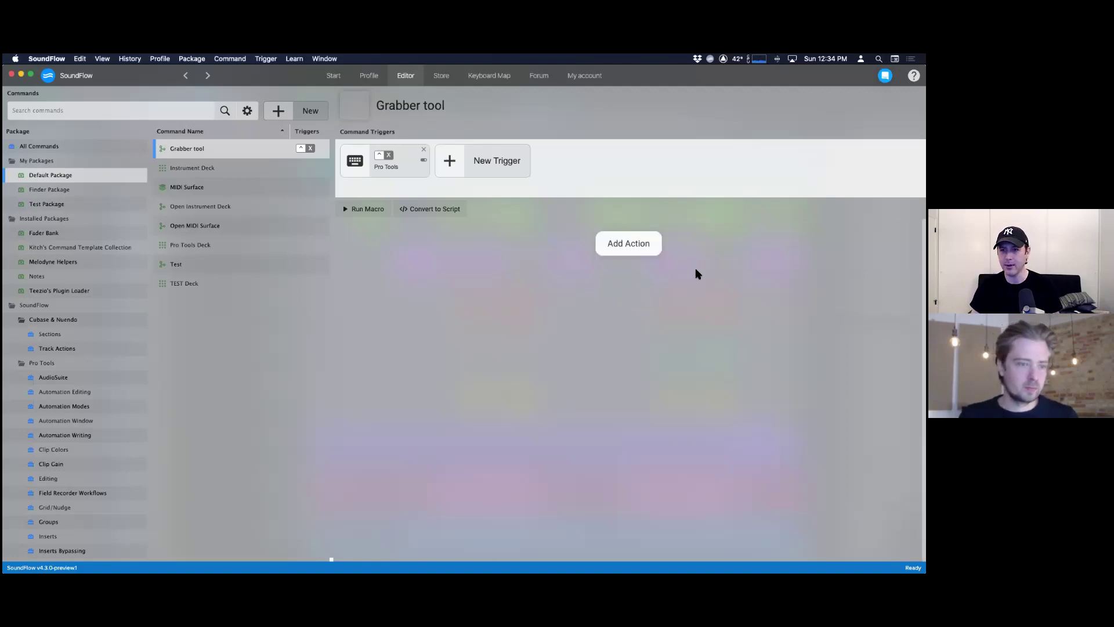
click(639, 246)
text(moun)
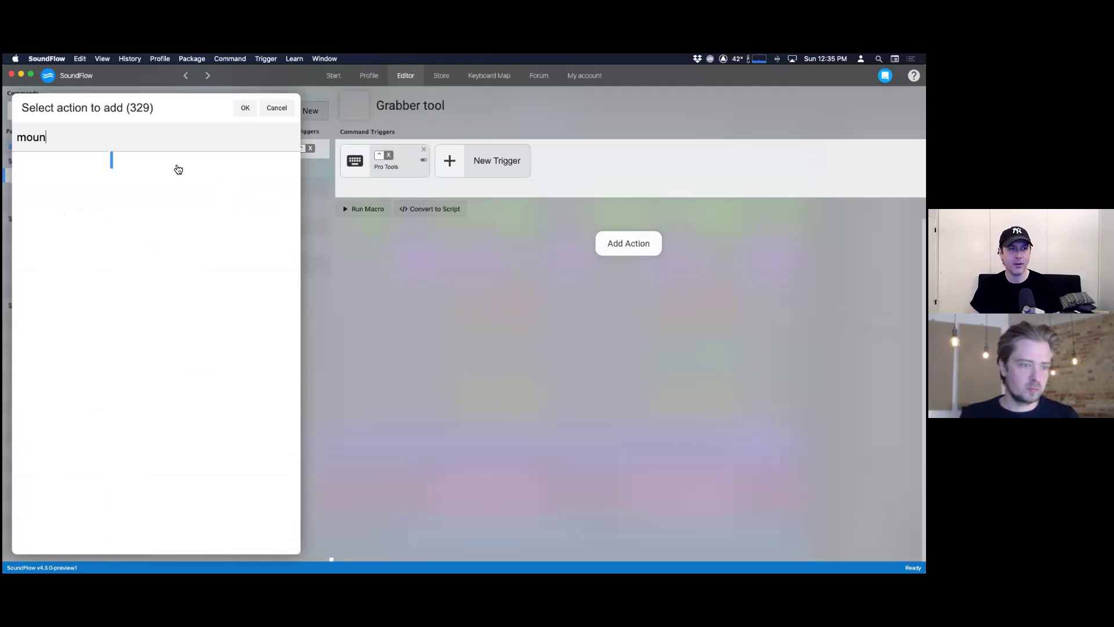
key(BackSpace)
key(Down)
key(Down)
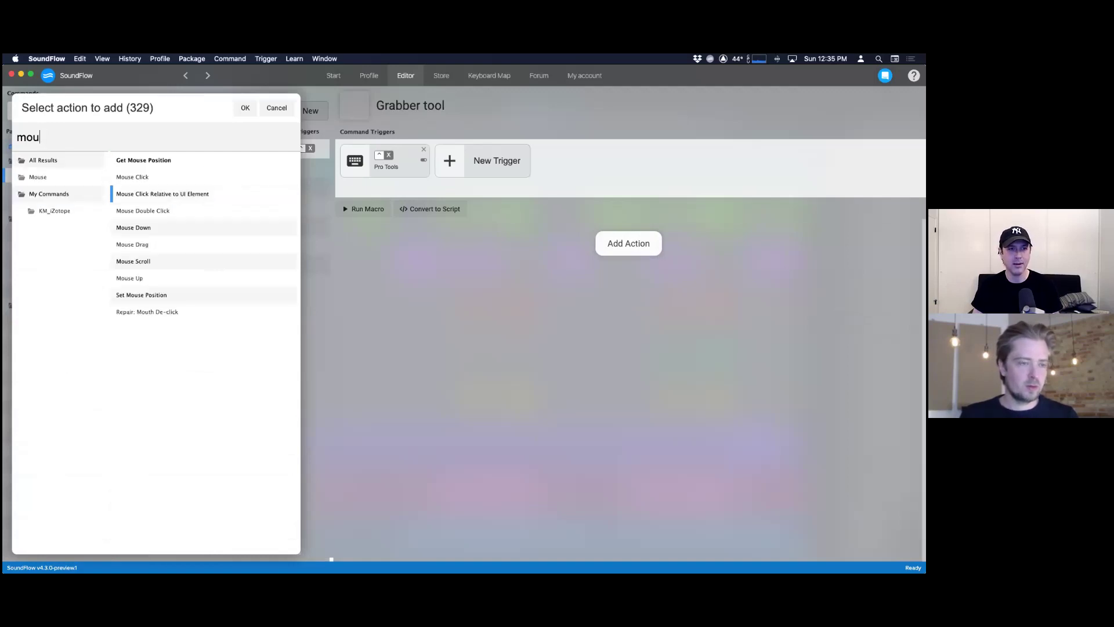
key(Return)
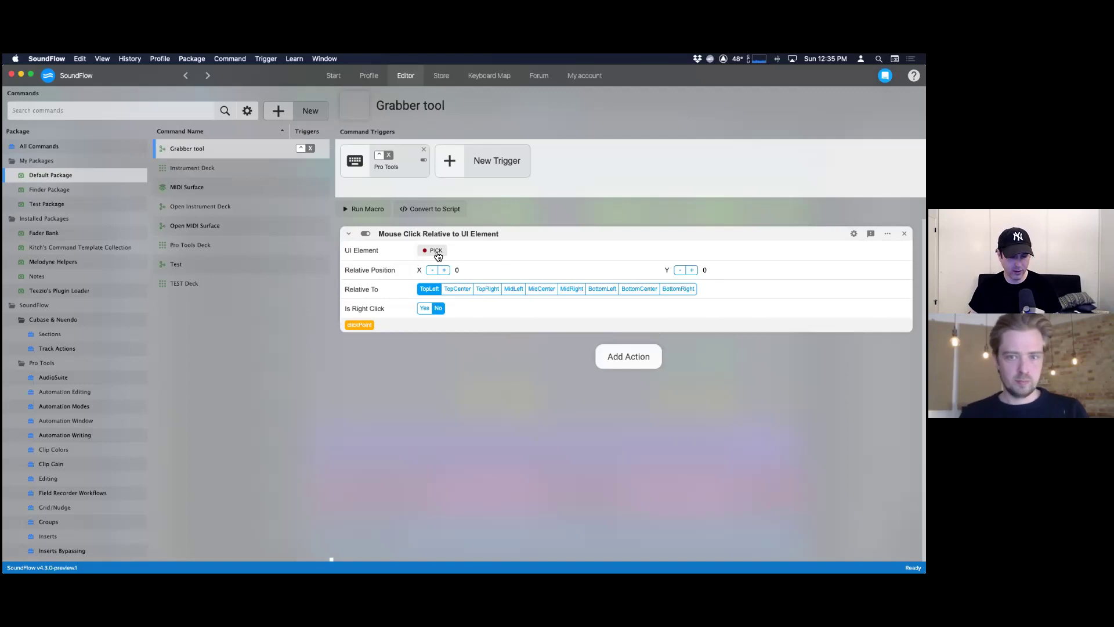
- Switch to Pro Tools, insert Avid's EQ3 1-Band (mono) on the first lead vocal track's first insert slot, and reposition its window
key(super+Tab)
click(273, 316)
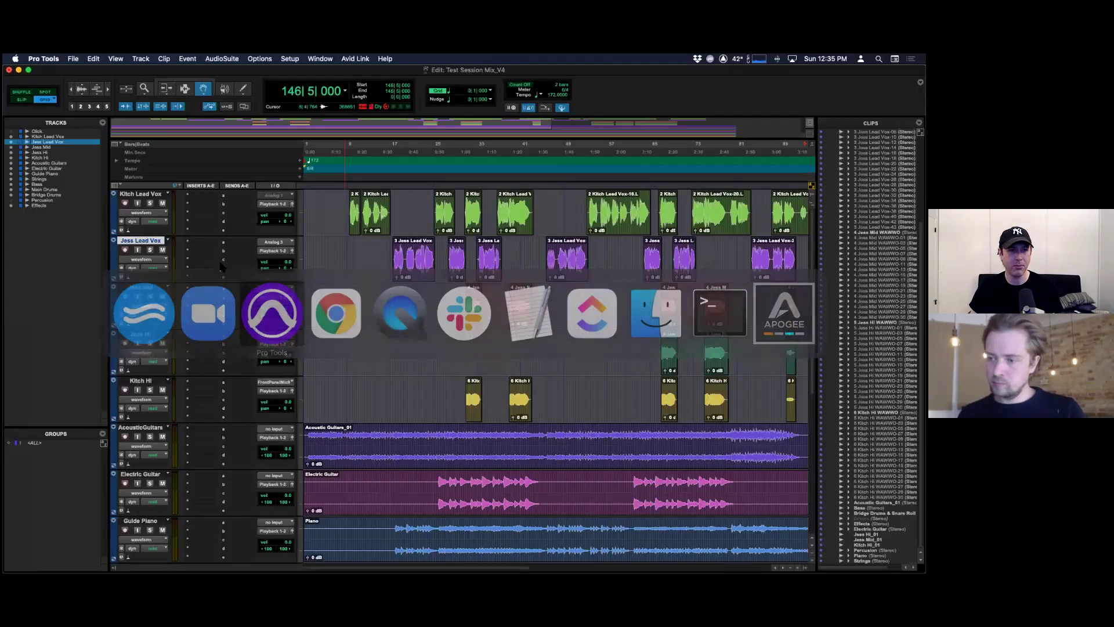
click(198, 195)
mouse_move(266, 197)
mouse_move(303, 198)
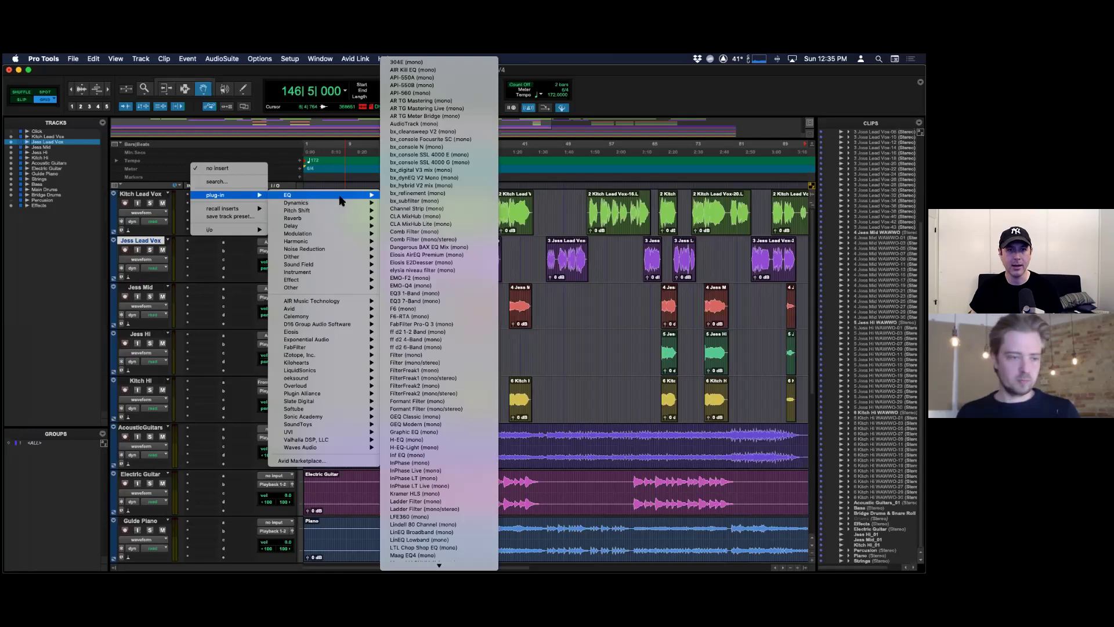
mouse_move(304, 311)
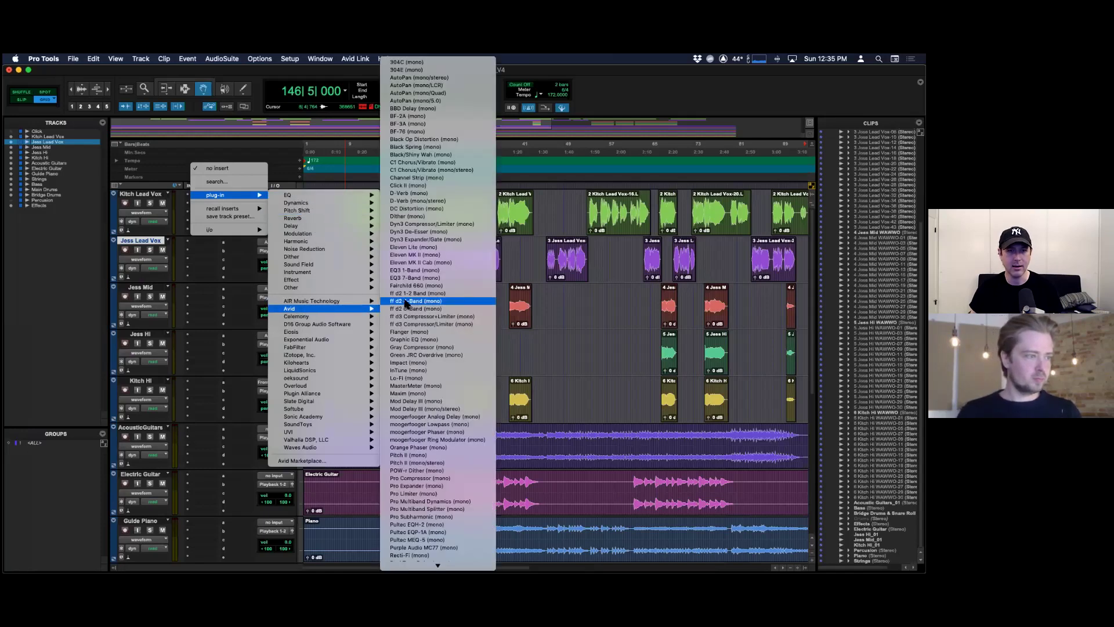
click(421, 271)
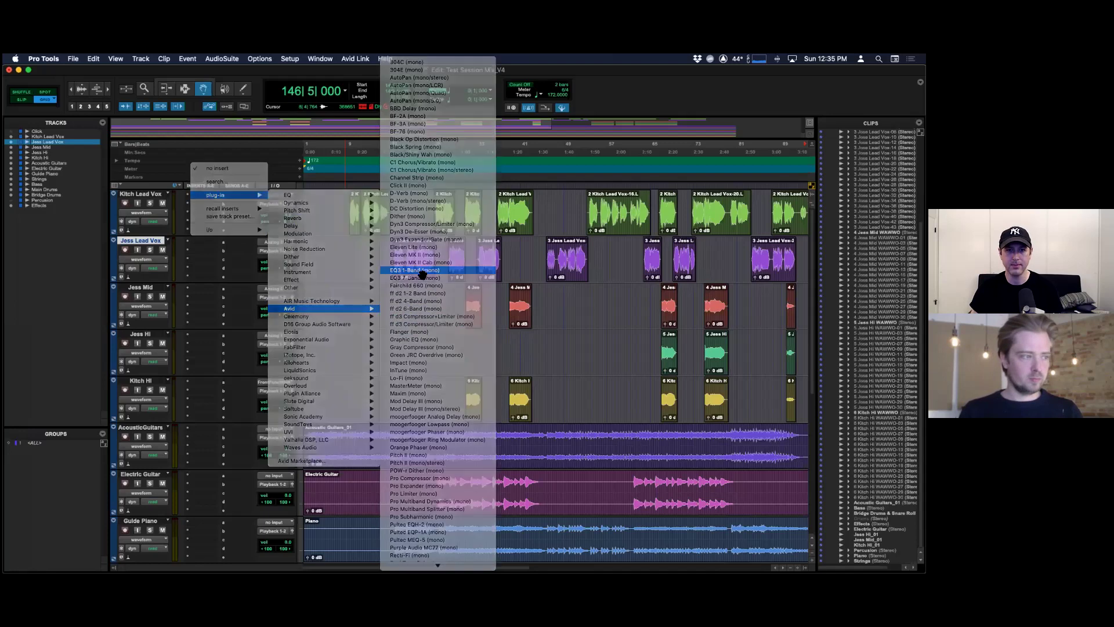
drag(557, 73, 441, 210)
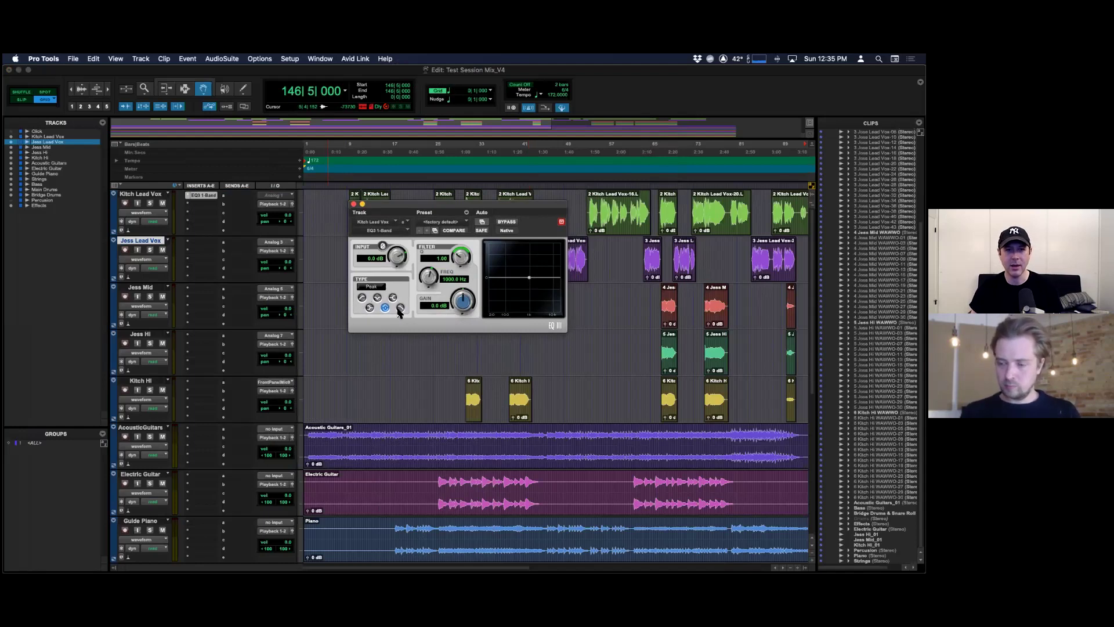
key(super+Tab)
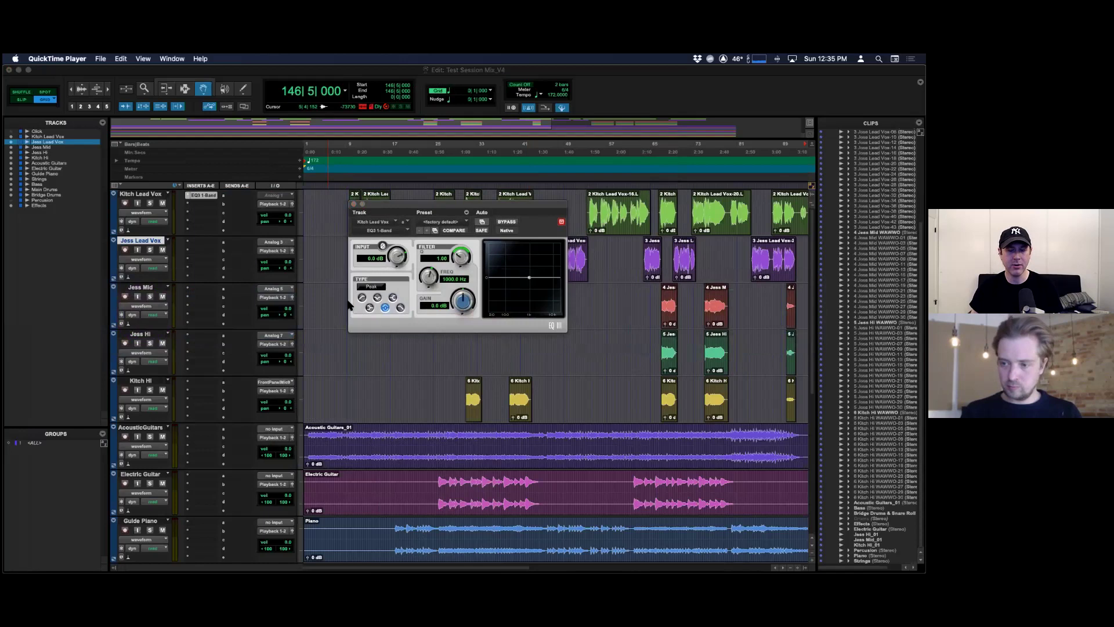
- Pick Pro Tools' EQ3 1-Band plug-in window as the UI element of the Grabber tool macro's mouse click action, and return to SoundFlow
key(super+Tab)
key(Tab)
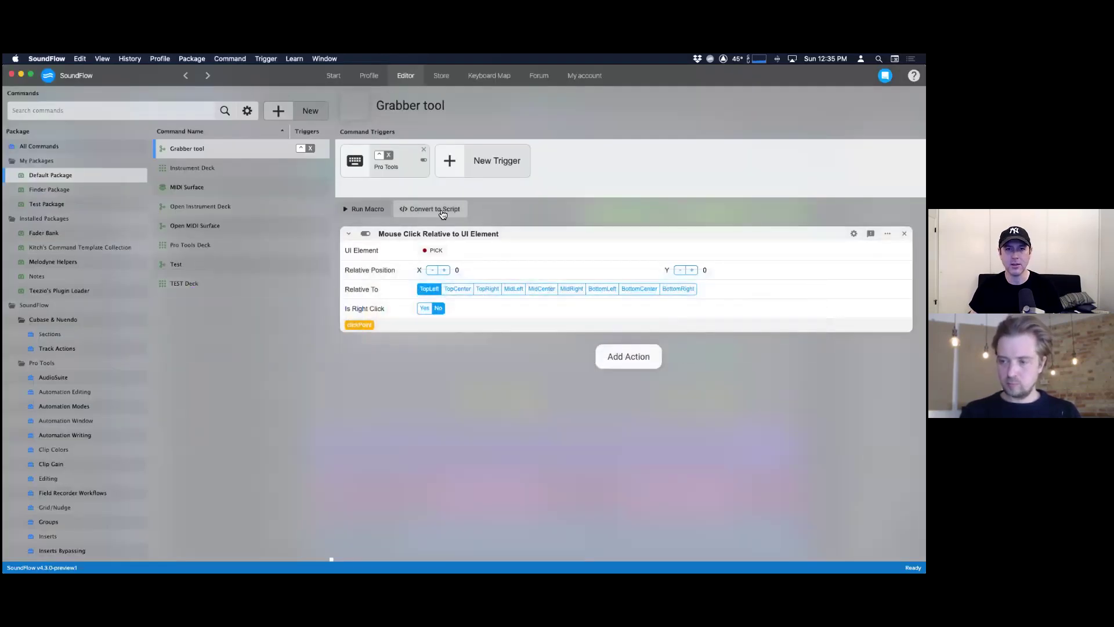
click(436, 252)
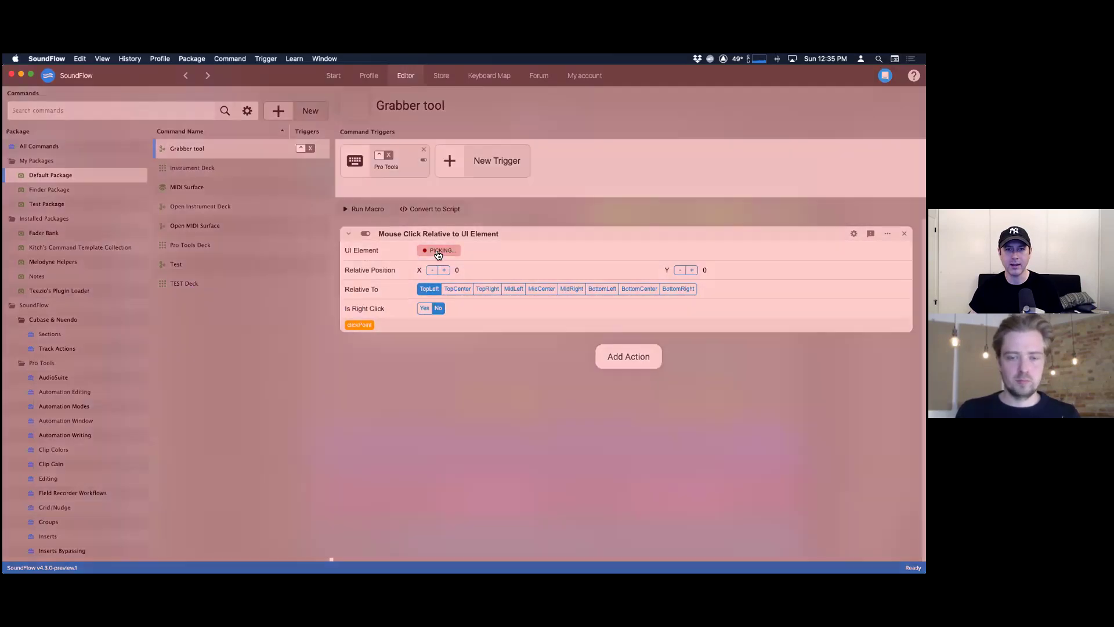
key(super+Tab)
key(super+Tab)
key(Tab)
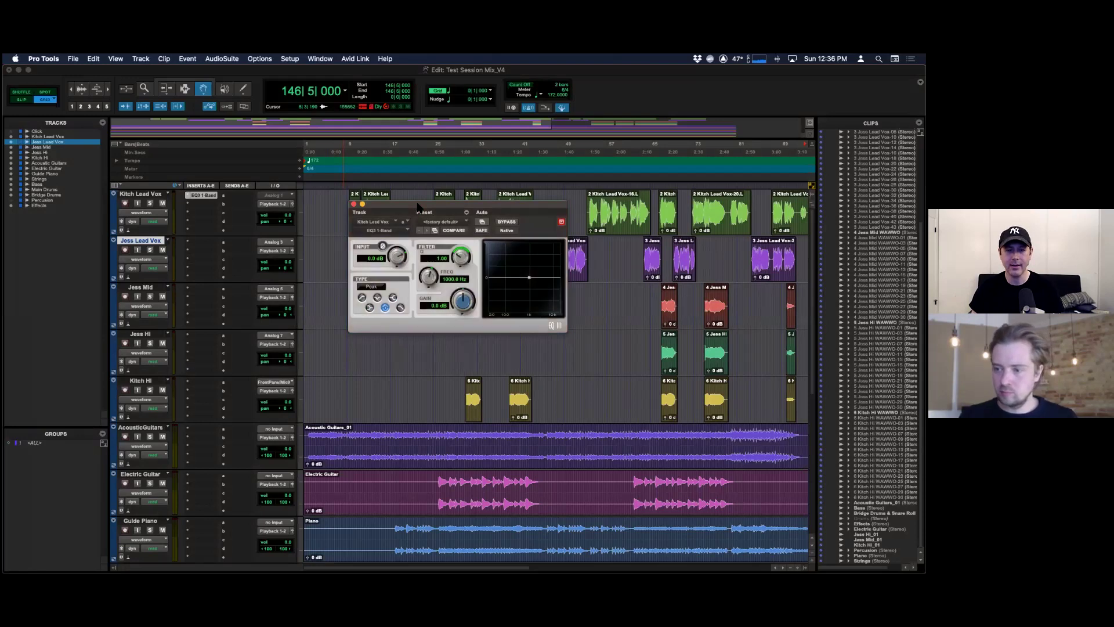
key(super+Tab)
key(super+Tab)
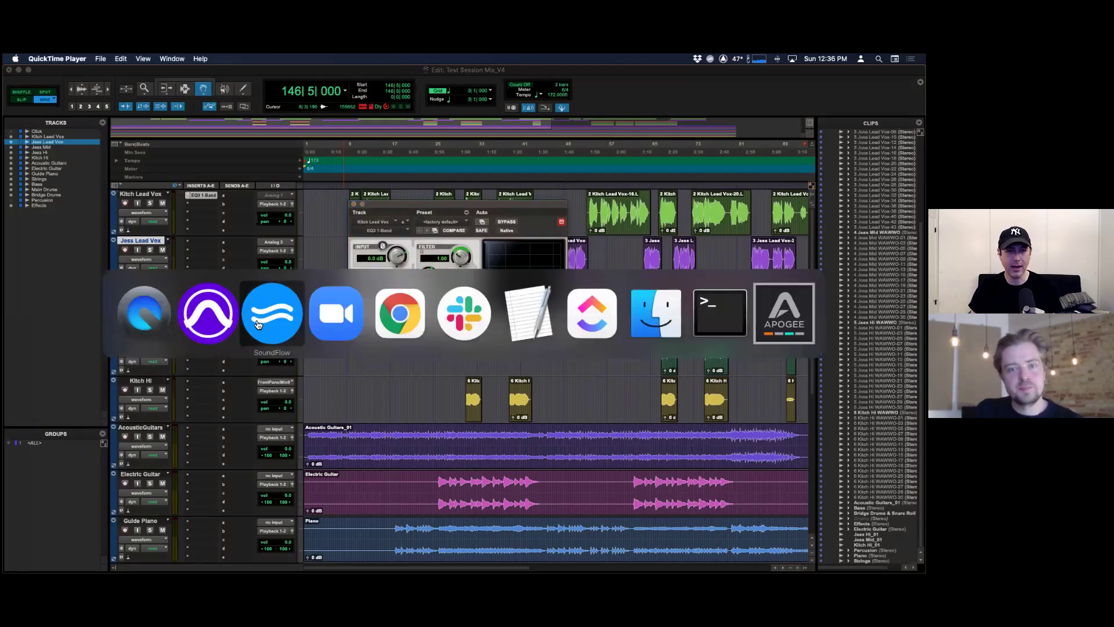
click(279, 324)
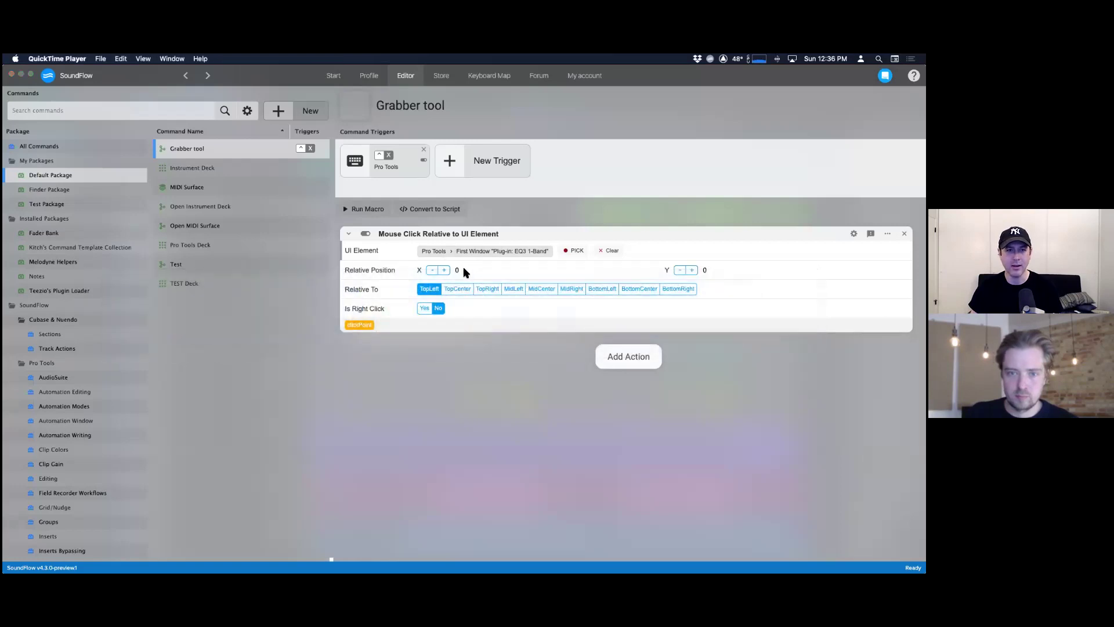
- Switch to Pro Tools and measure the offset between the EQ plug-in window's corner and its first filter type button
key(super+Tab)
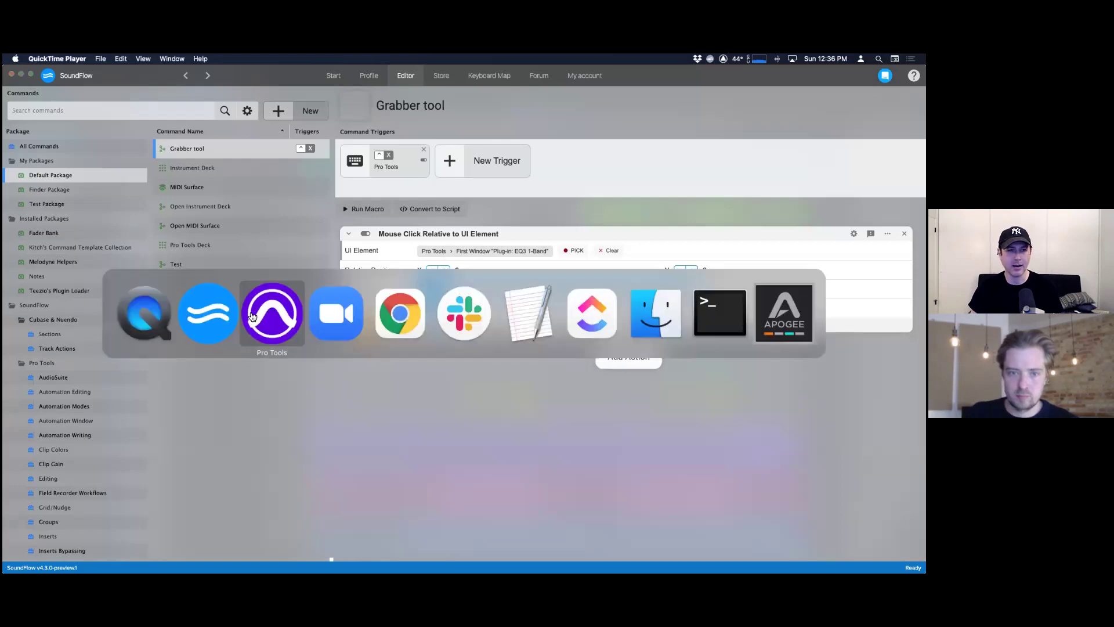
click(285, 316)
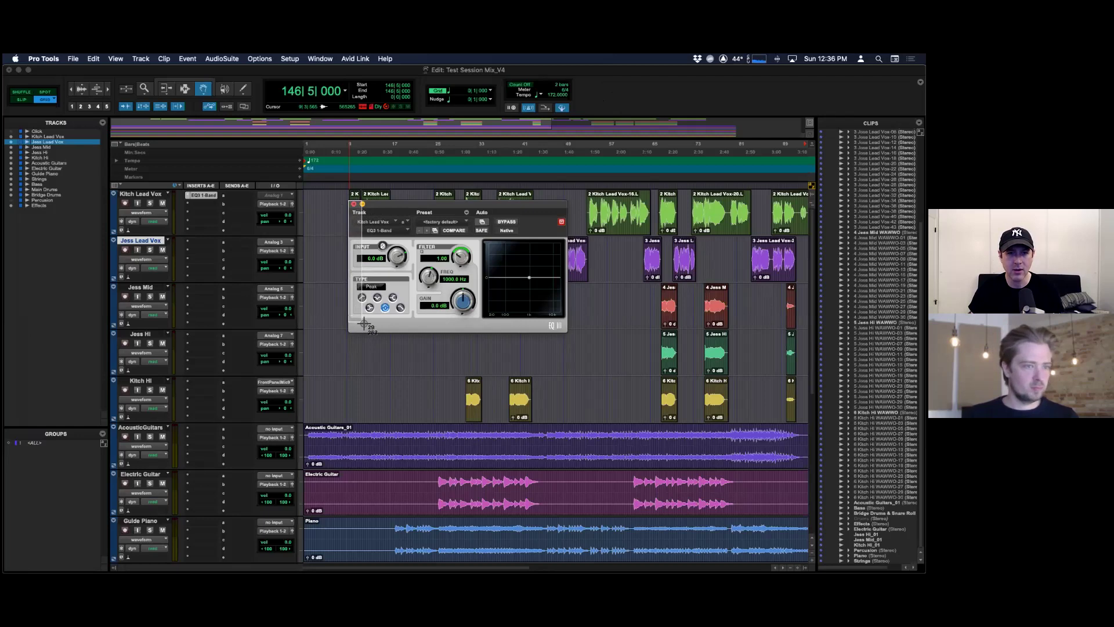
drag(364, 323, 364, 299)
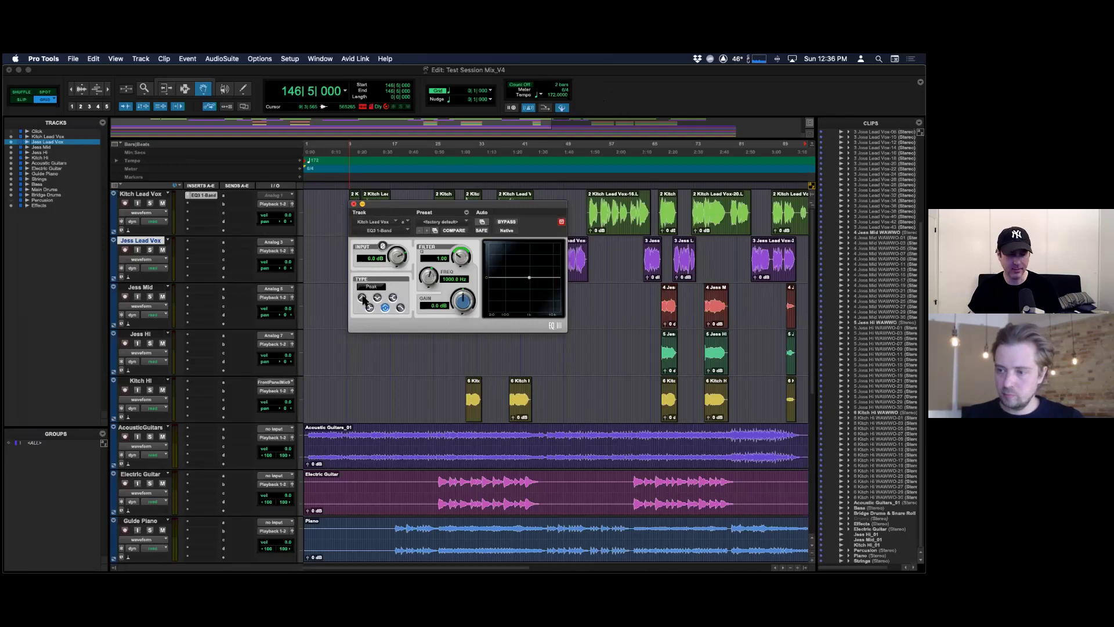
- Set the mouse click's relative position to X 29 and Y 200 in SoundFlow, and test the EQ's first filter type button in Pro Tools
key(super+Tab)
key(super+Tab)
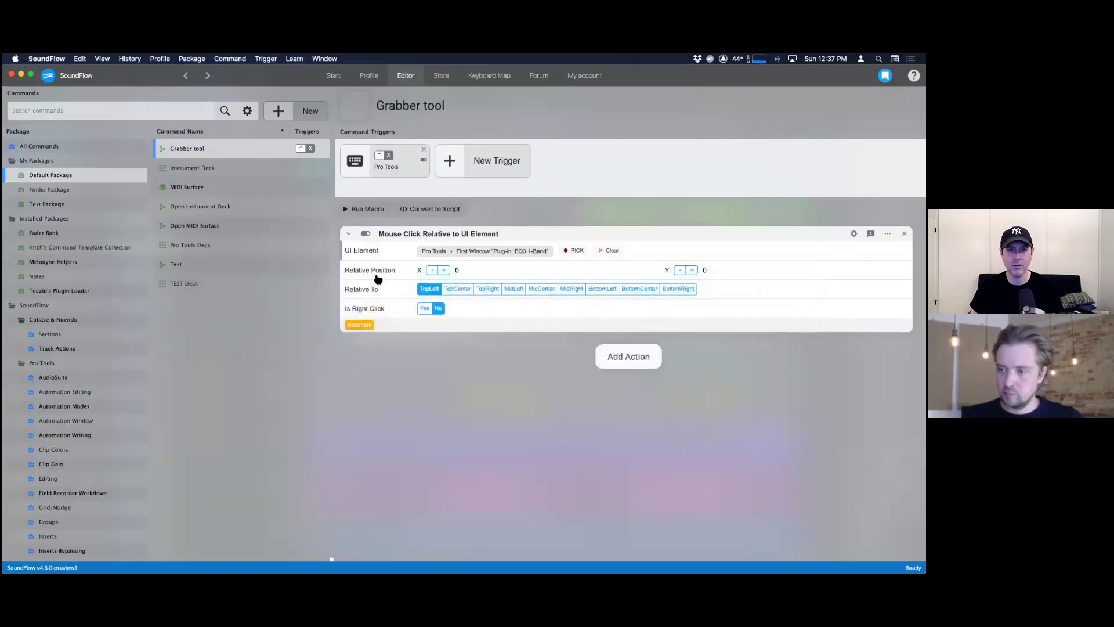
click(453, 271)
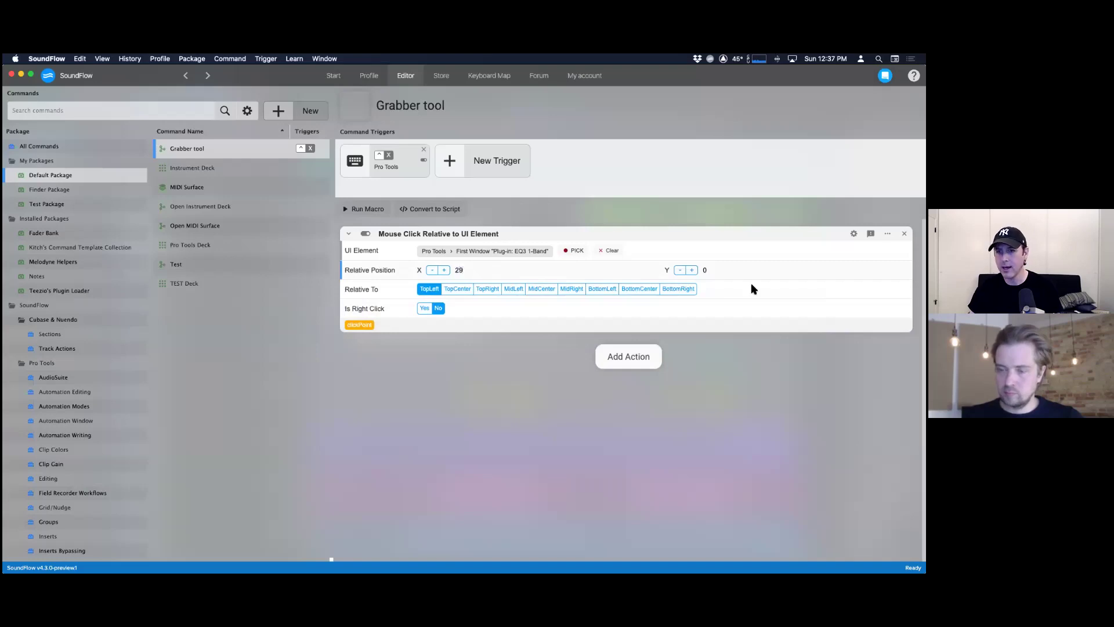
double_click(721, 271)
text(200)
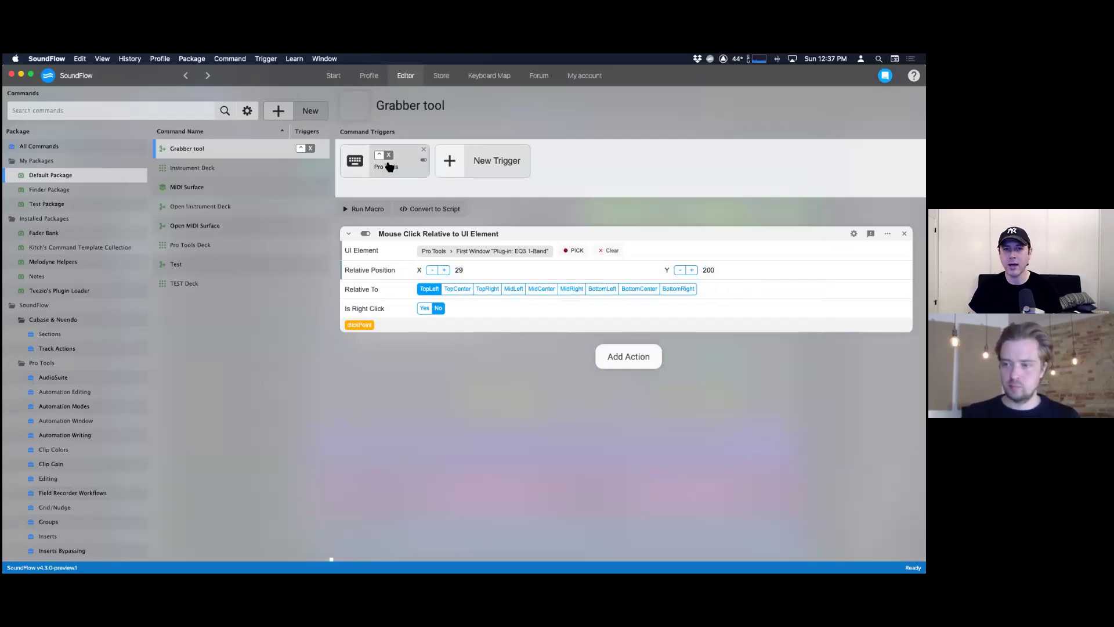
key(super+shift+Tab)
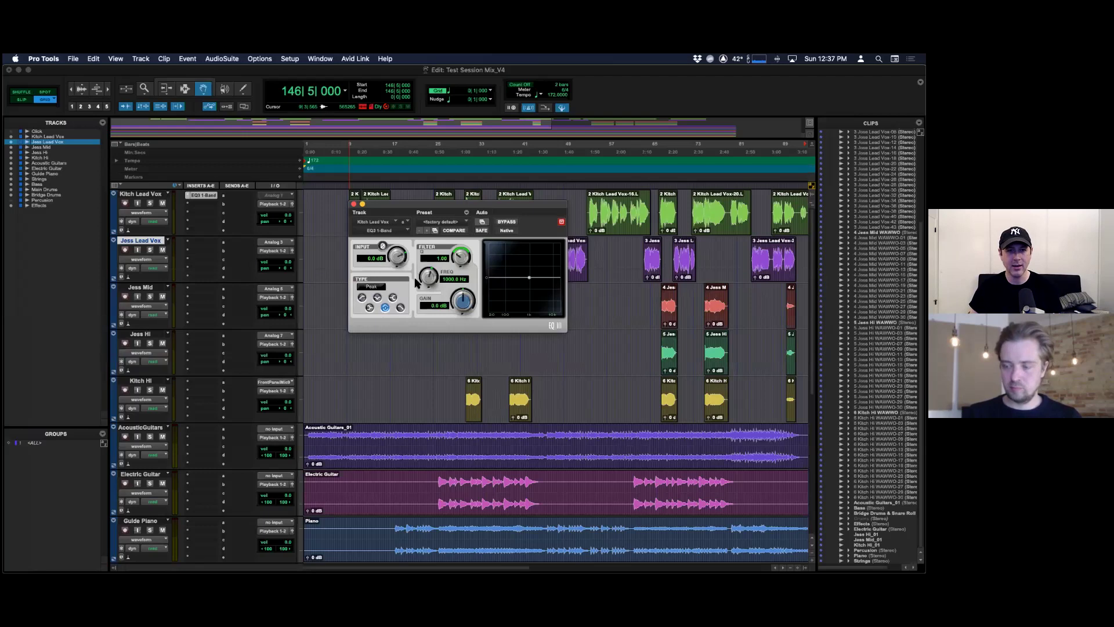
click(361, 297)
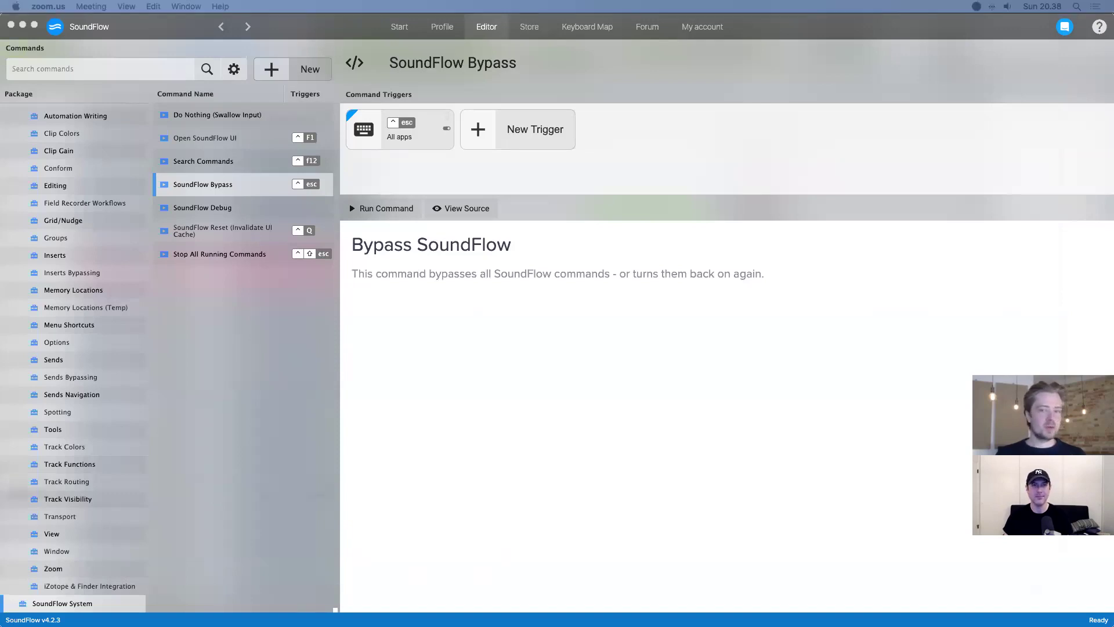
- Open the SoundFlow forum at forum.soundflow.org in Chrome
drag(726, 147, 878, 150)
text(forum.soundflow.org)
key(Return)
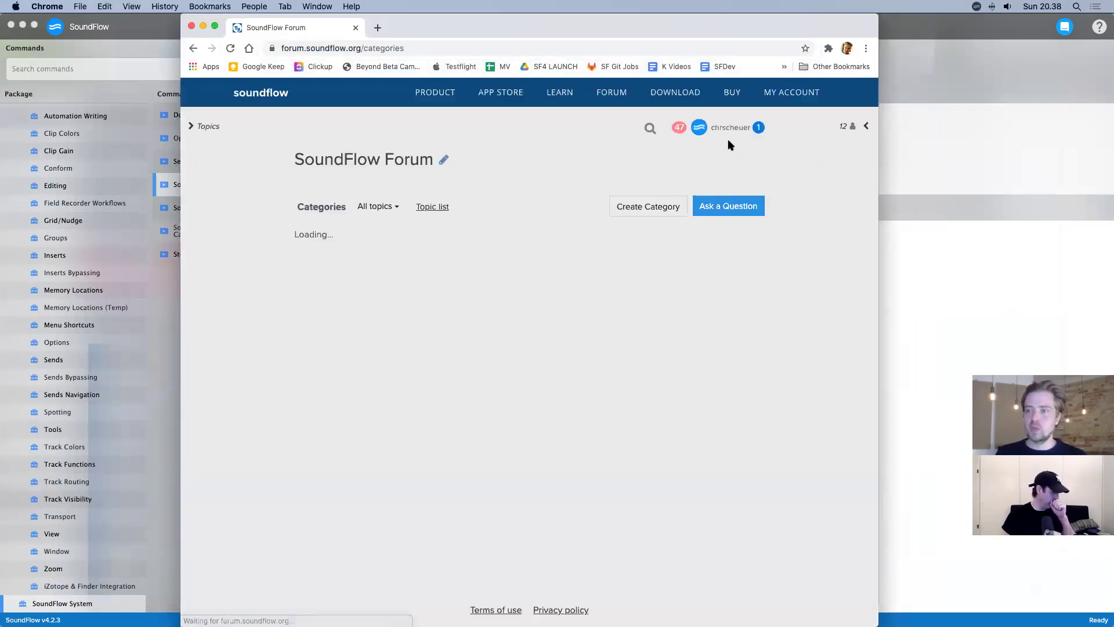
- Return to SoundFlow and open the overview page of the installed Kitch's Command Template Collection package
click(957, 166)
scroll(82, 348, down, 20)
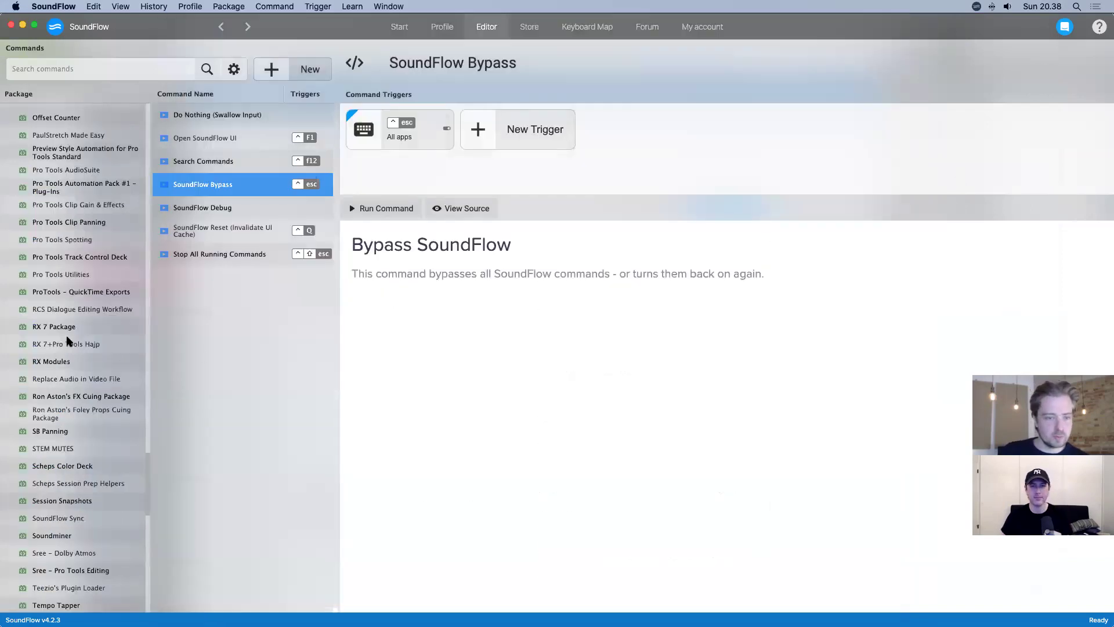
scroll(88, 354, up, 15)
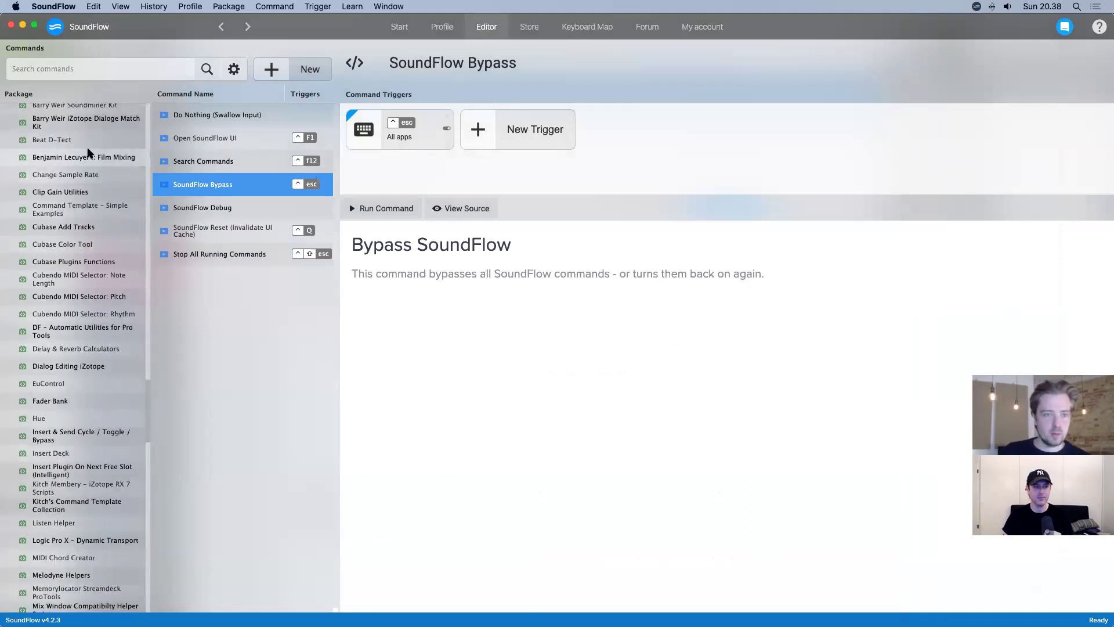
click(70, 508)
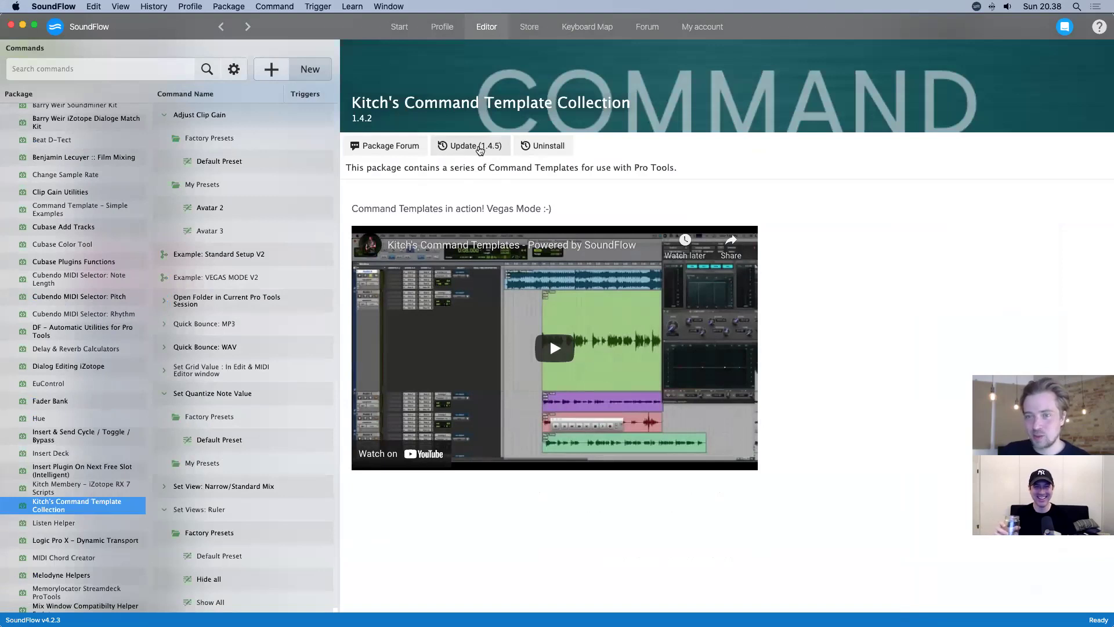
- Filter the Store to packages with available updates, browse them, and clear the filter
click(529, 27)
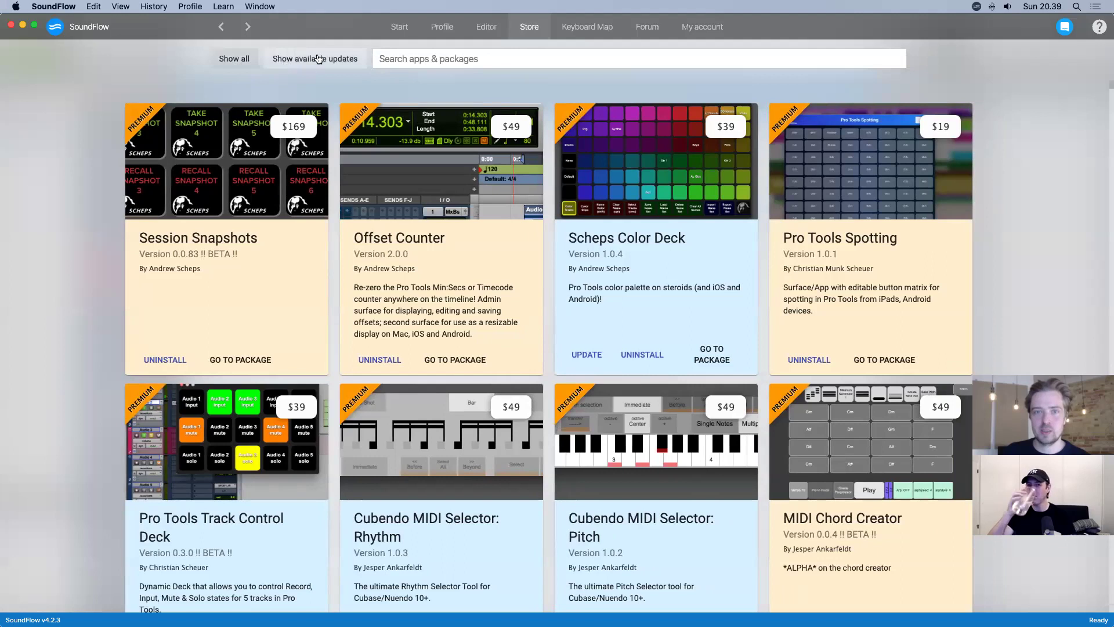
click(317, 63)
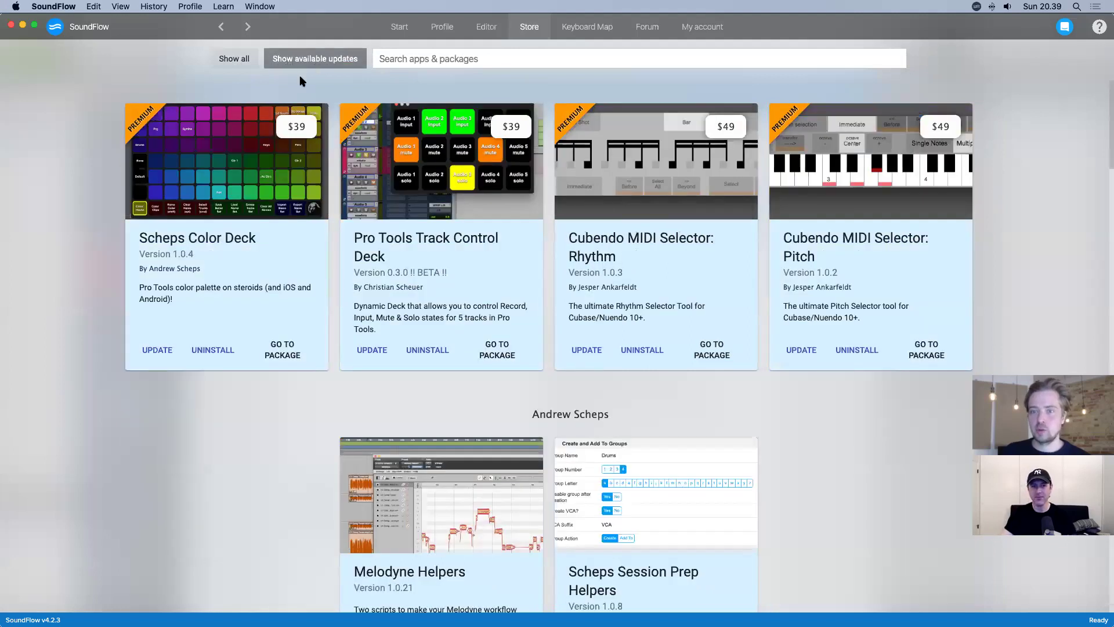
scroll(275, 302, down, 1)
scroll(275, 301, down, 20)
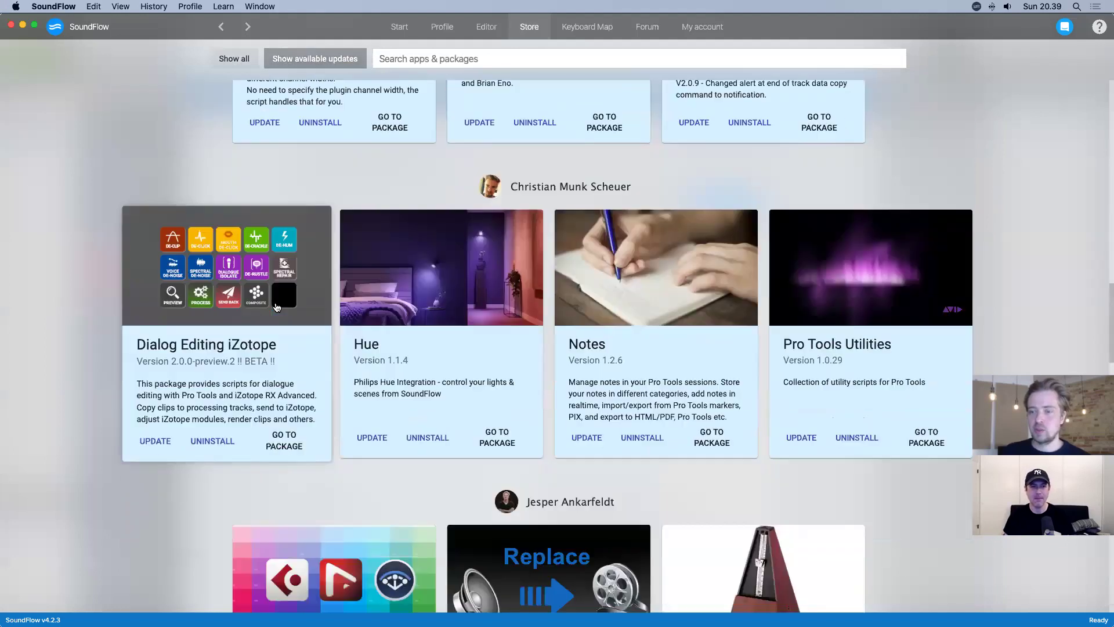
scroll(277, 308, down, 8)
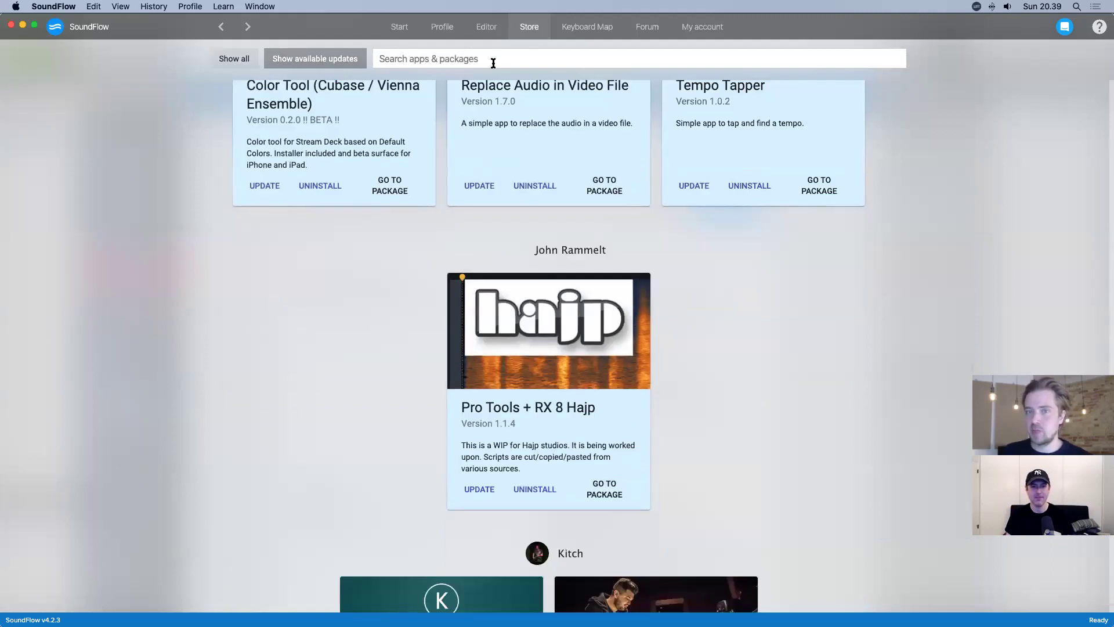
click(330, 56)
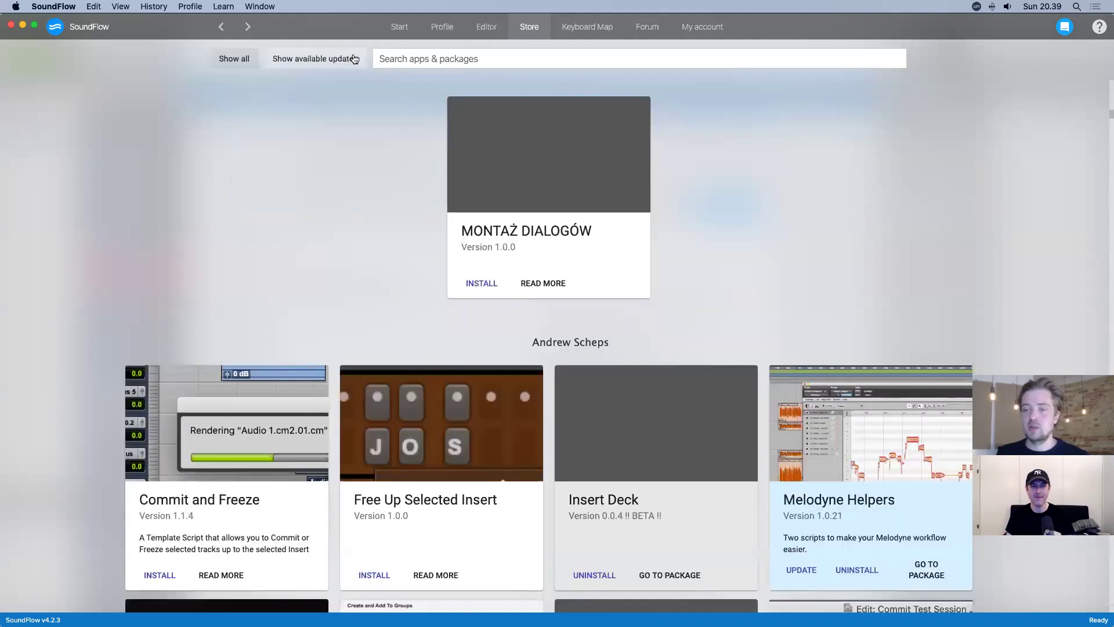
- Browse the package forum of Kitch's Command Template Collection from the Editor, and close the forum view
click(492, 30)
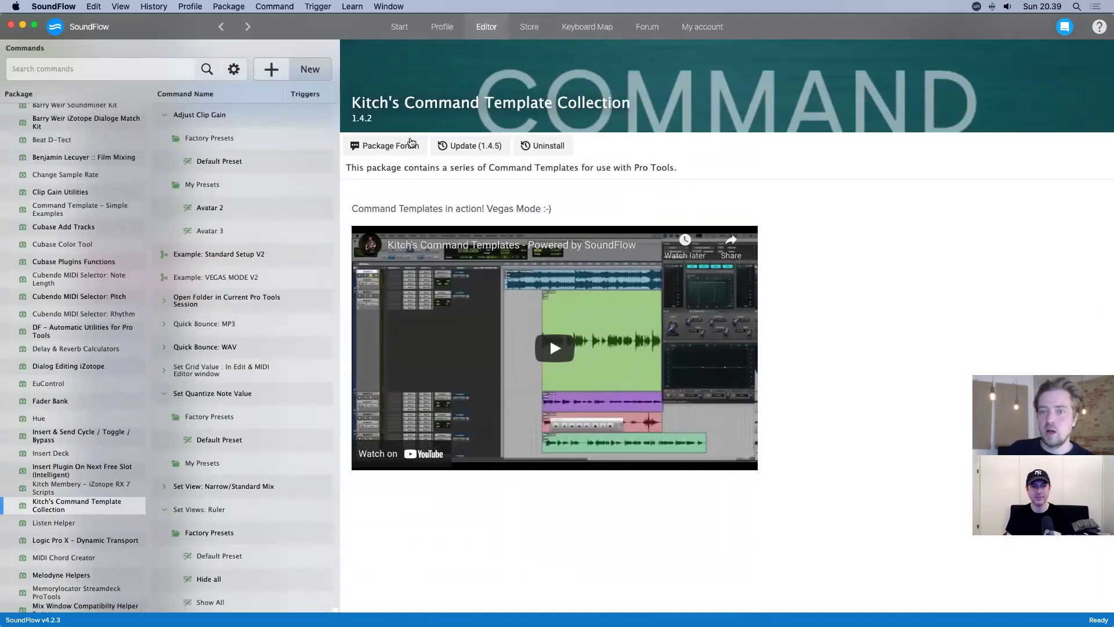
click(373, 149)
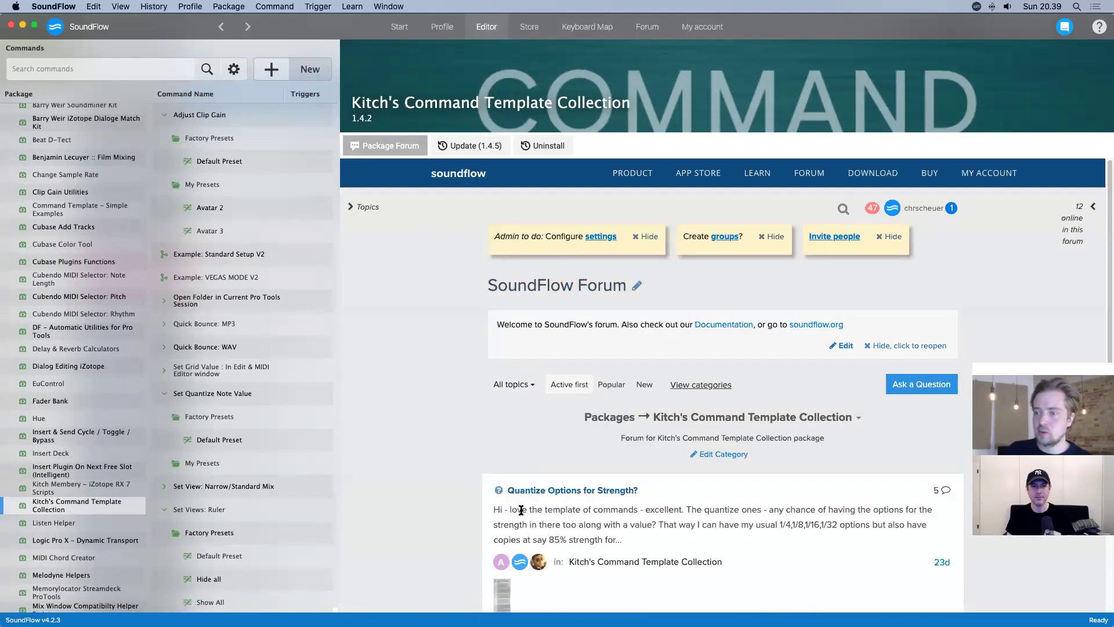
scroll(499, 400, down, 2)
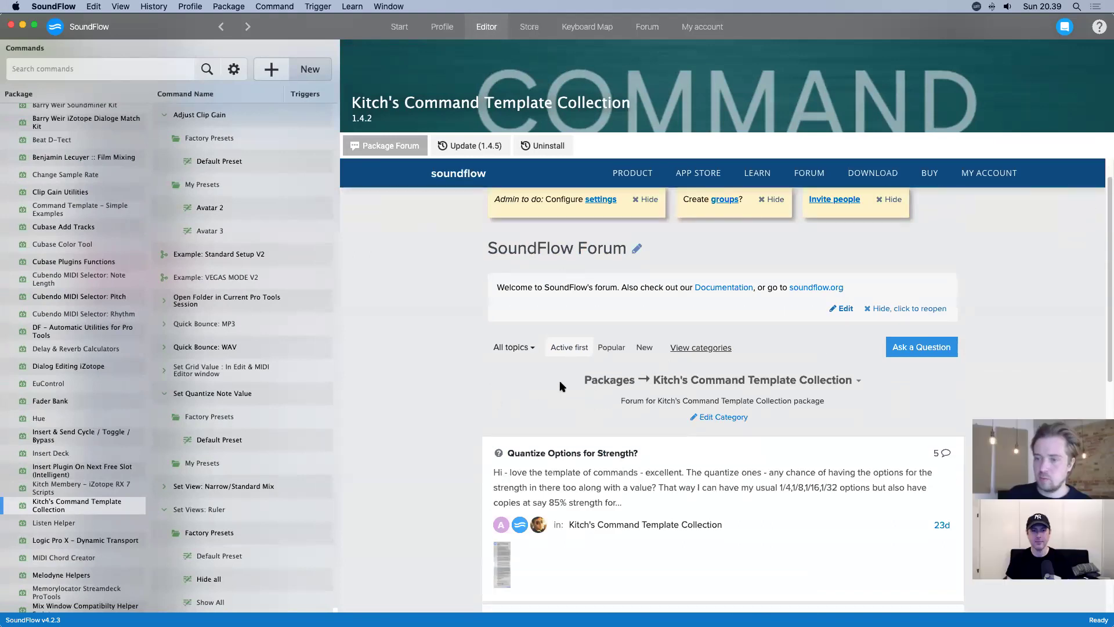
scroll(429, 455, down, 6)
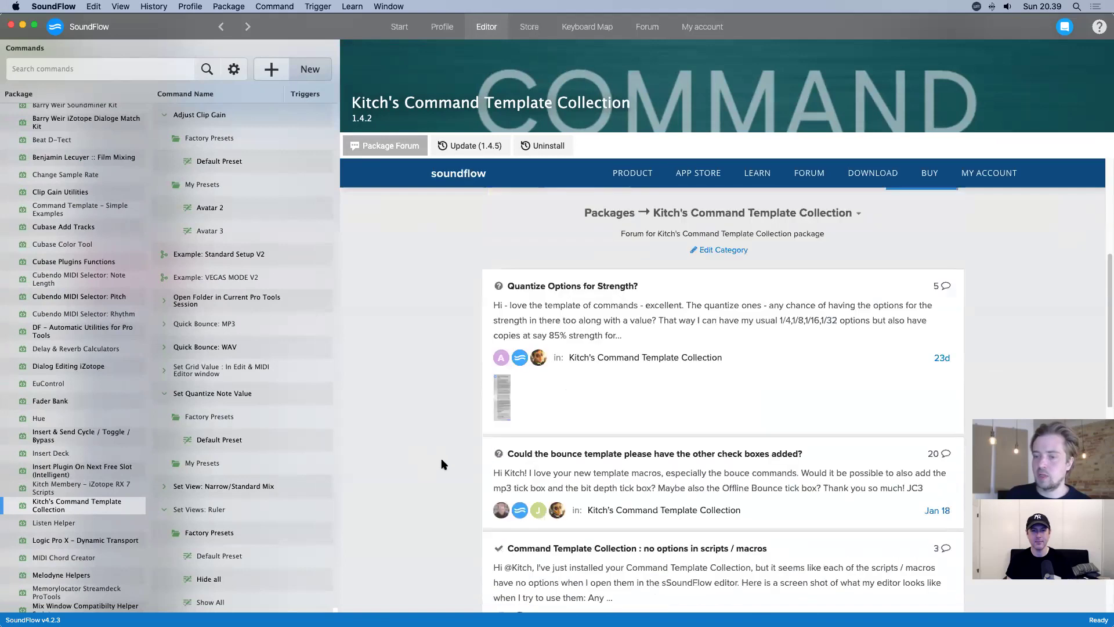
scroll(480, 423, down, 1)
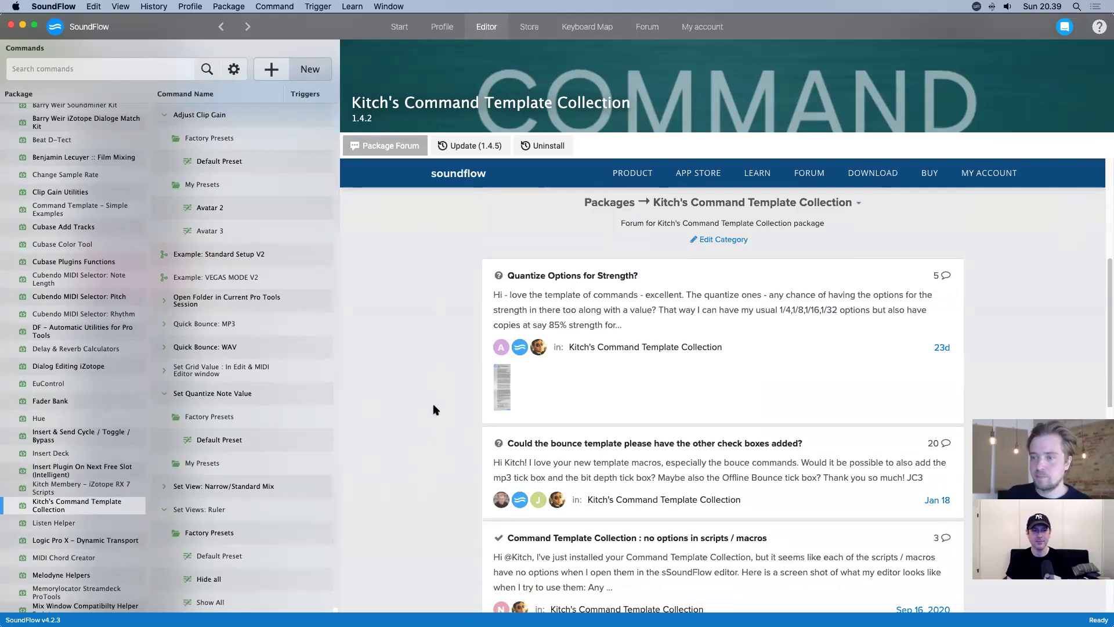
click(400, 145)
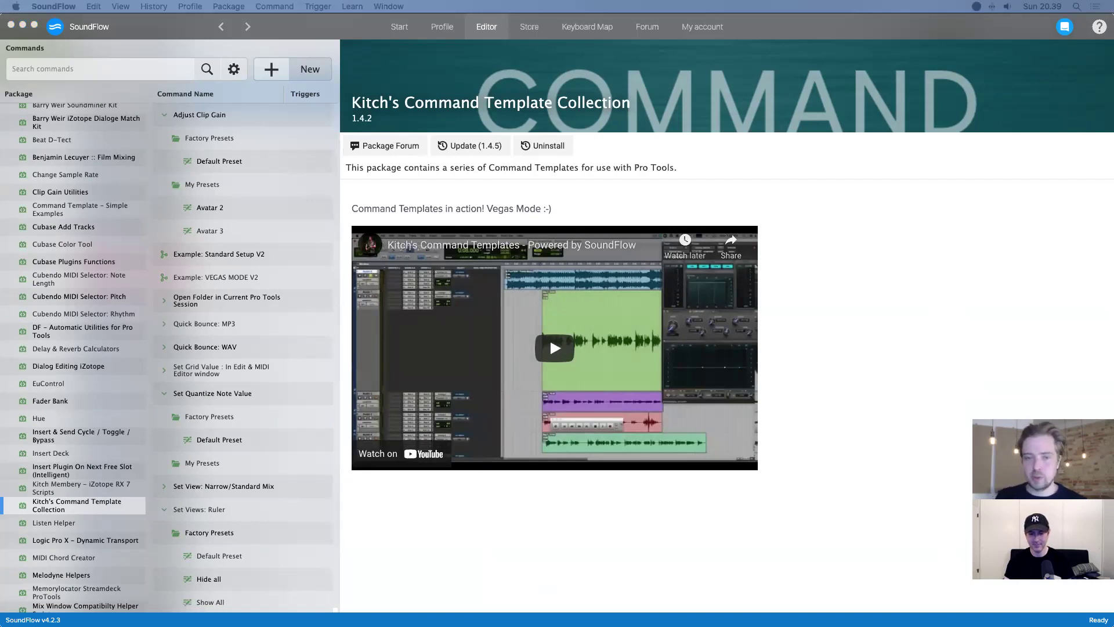
- Open the Select Preset macro in the TESTS package to view its trigger and actions
scroll(123, 330, down, 10)
scroll(123, 329, up, 15)
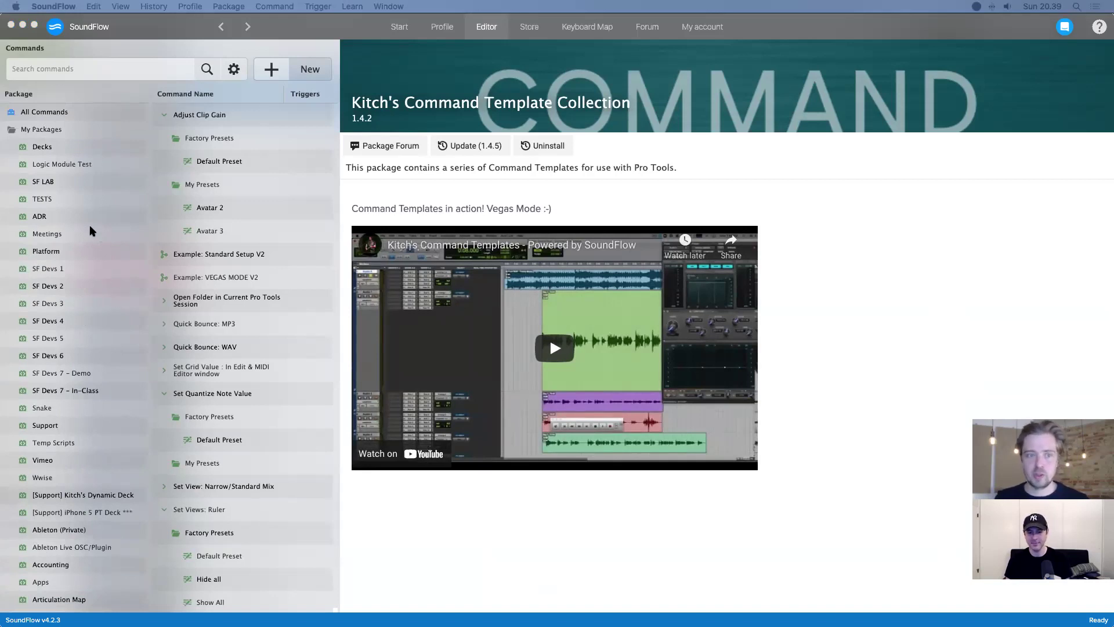
click(83, 200)
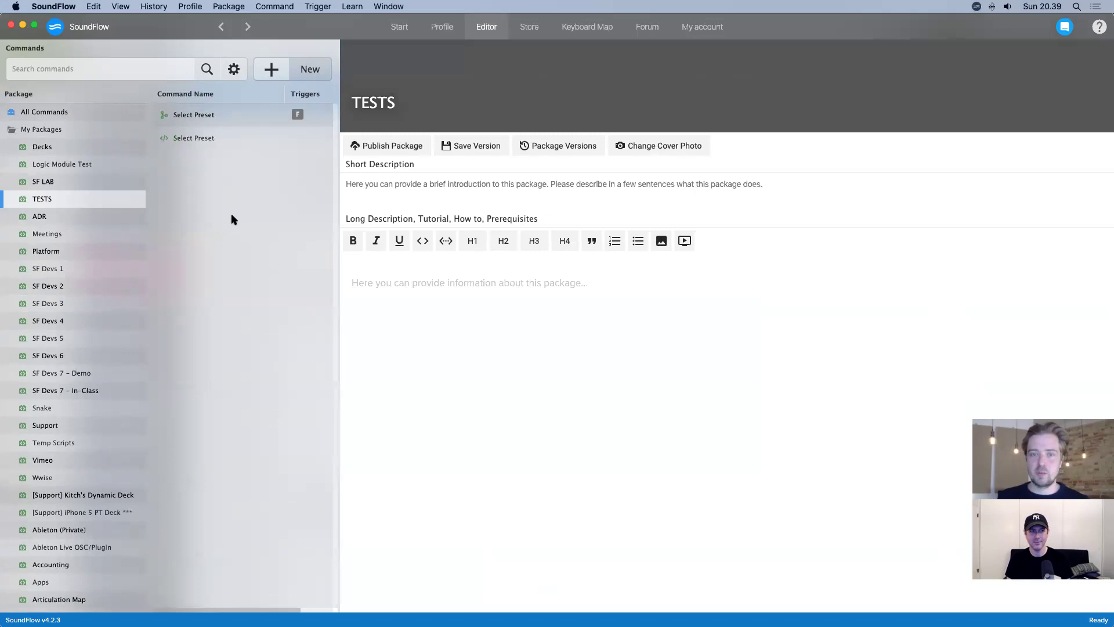
click(257, 112)
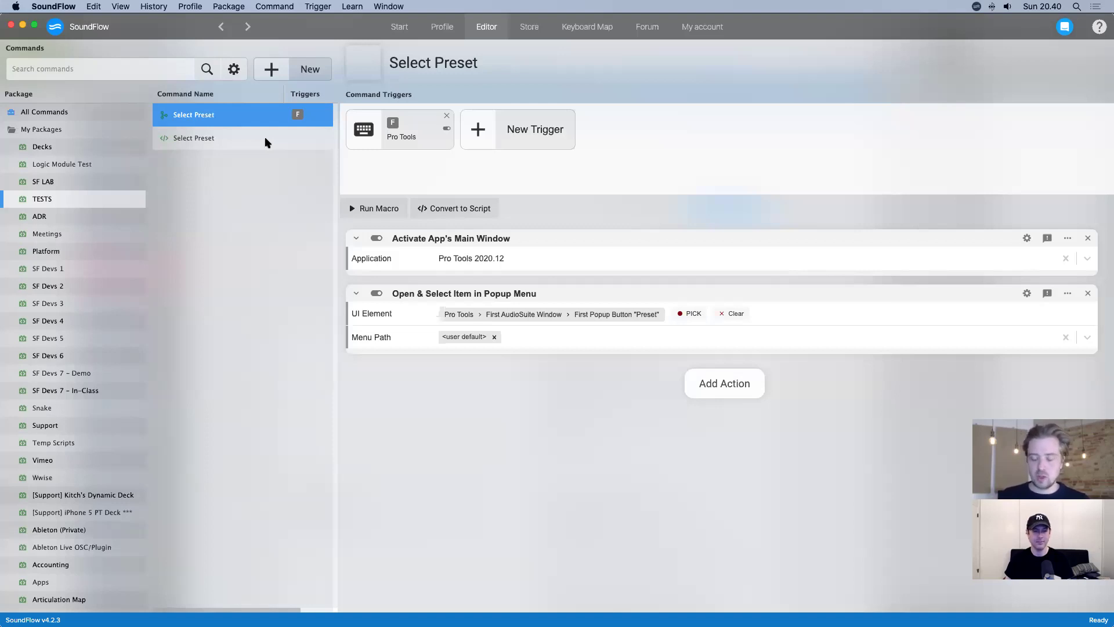
- Open the macOS keyboard shortcut settings in System Preferences and examine the Keyboard and Mission Control shortcuts
click(14, 6)
click(20, 39)
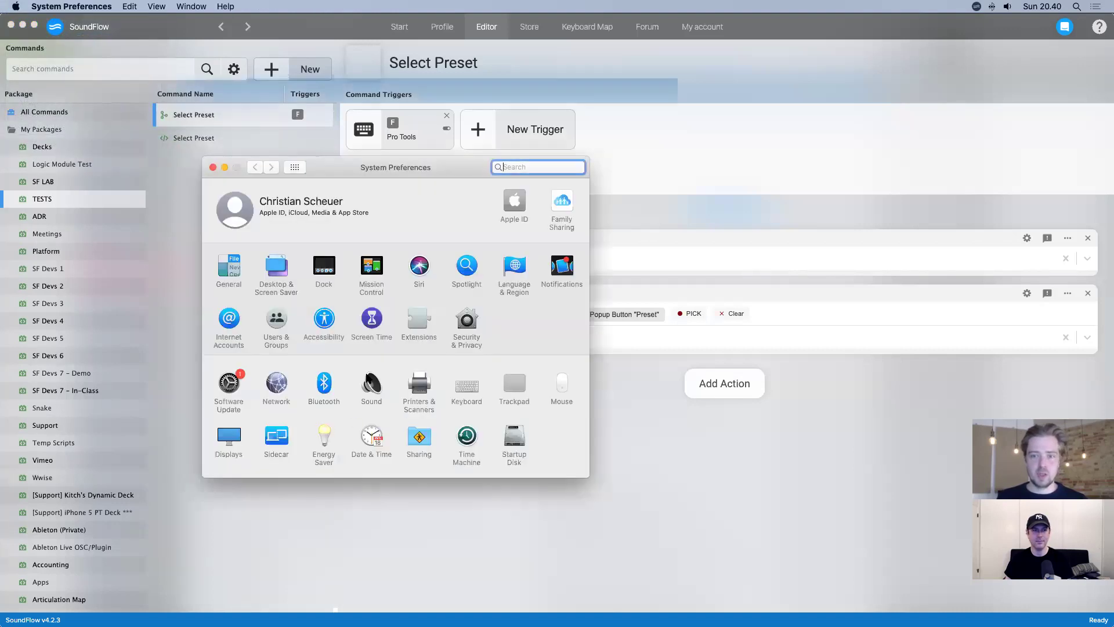
click(472, 387)
click(393, 201)
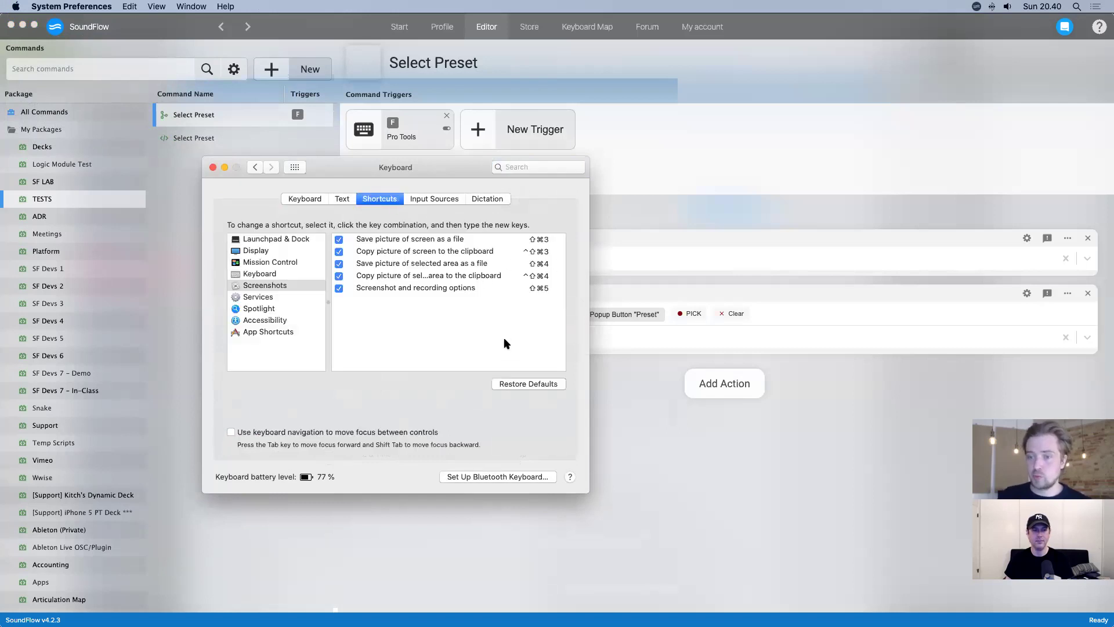
click(272, 275)
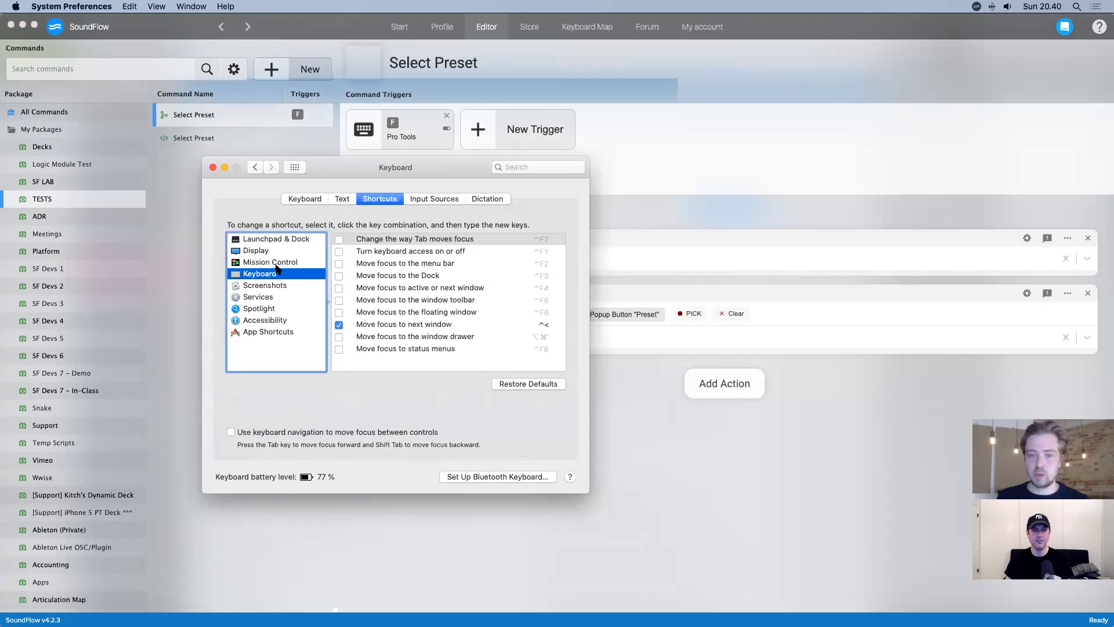
click(278, 262)
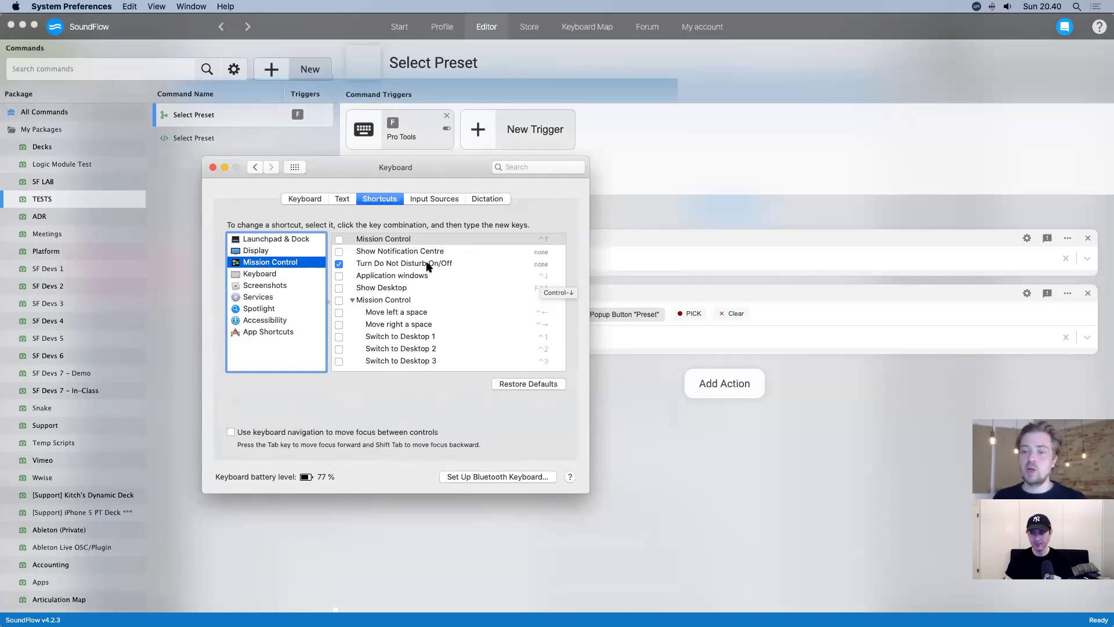
- Examine the macOS Screenshots keyboard shortcuts and close the Keyboard preferences
click(286, 288)
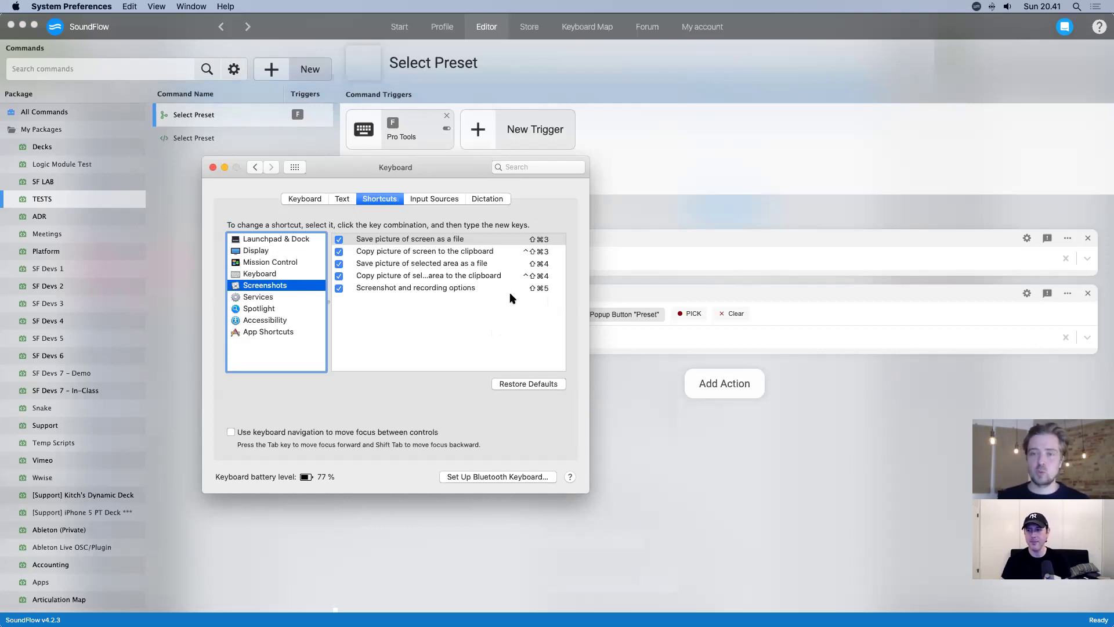
drag(454, 170, 423, 178)
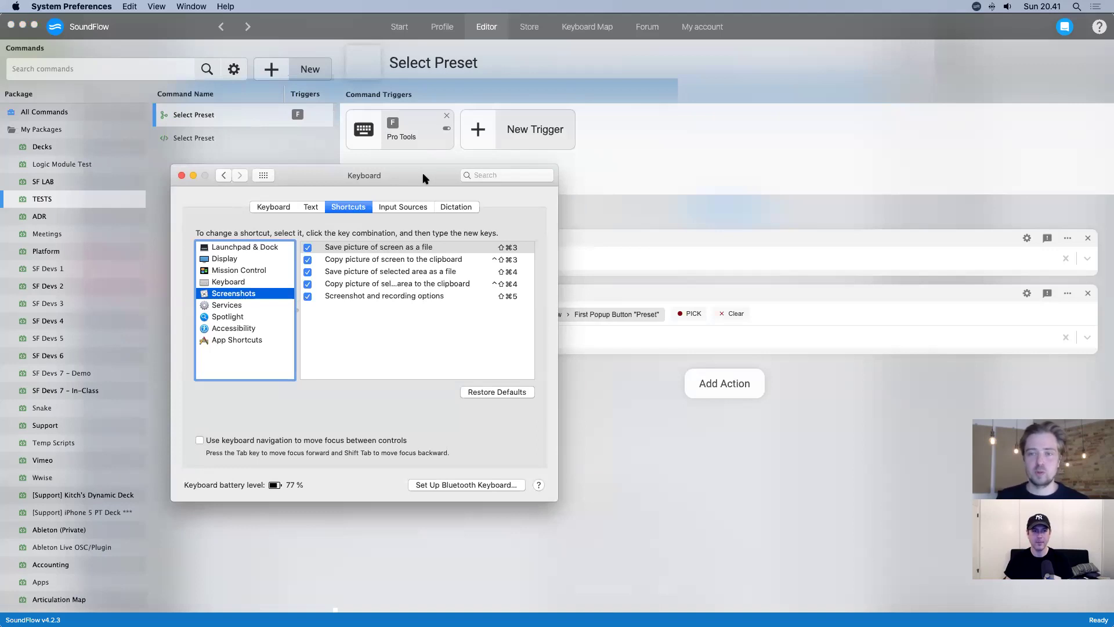
drag(424, 178, 359, 189)
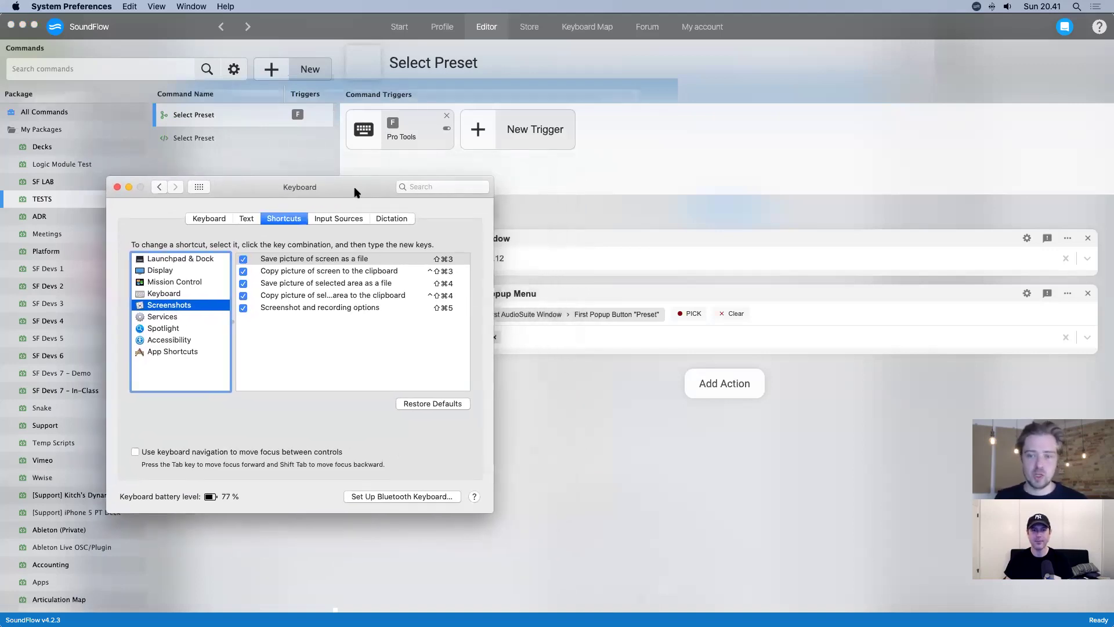
click(117, 188)
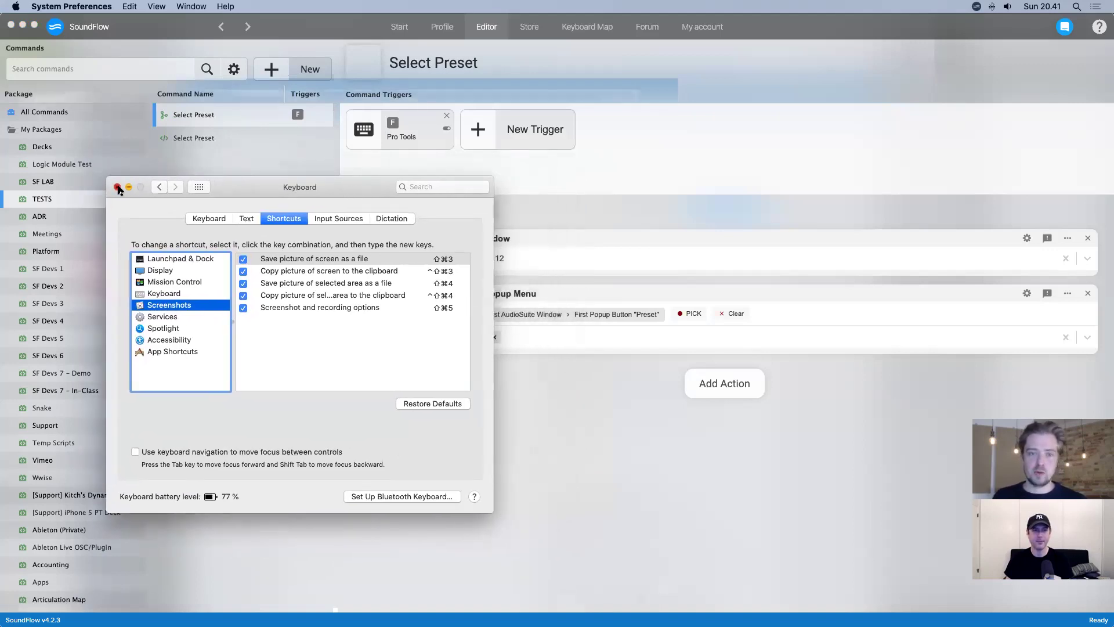
drag(266, 193, 295, 207)
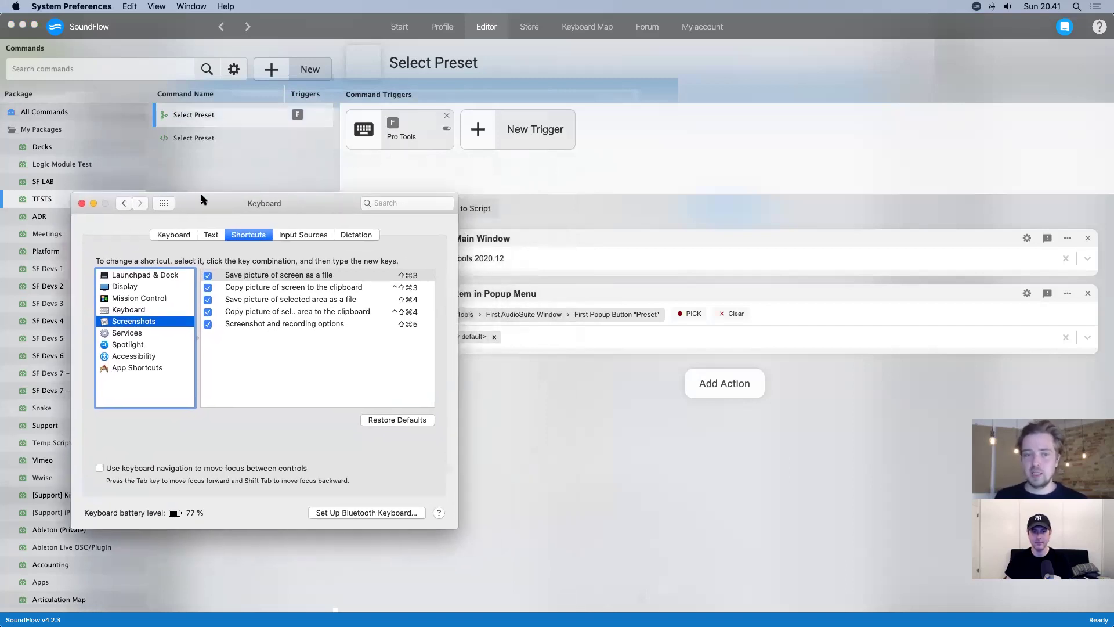
click(81, 203)
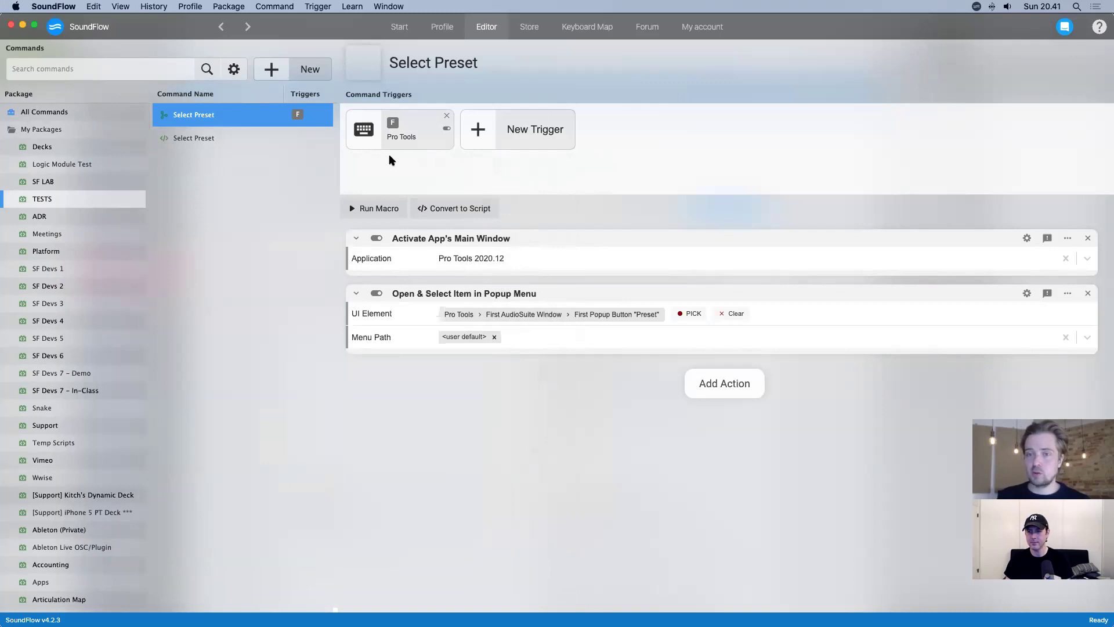
- Replace the Select Preset macro's trigger with a Keyboard Trigger on Control+X for all apps
click(447, 117)
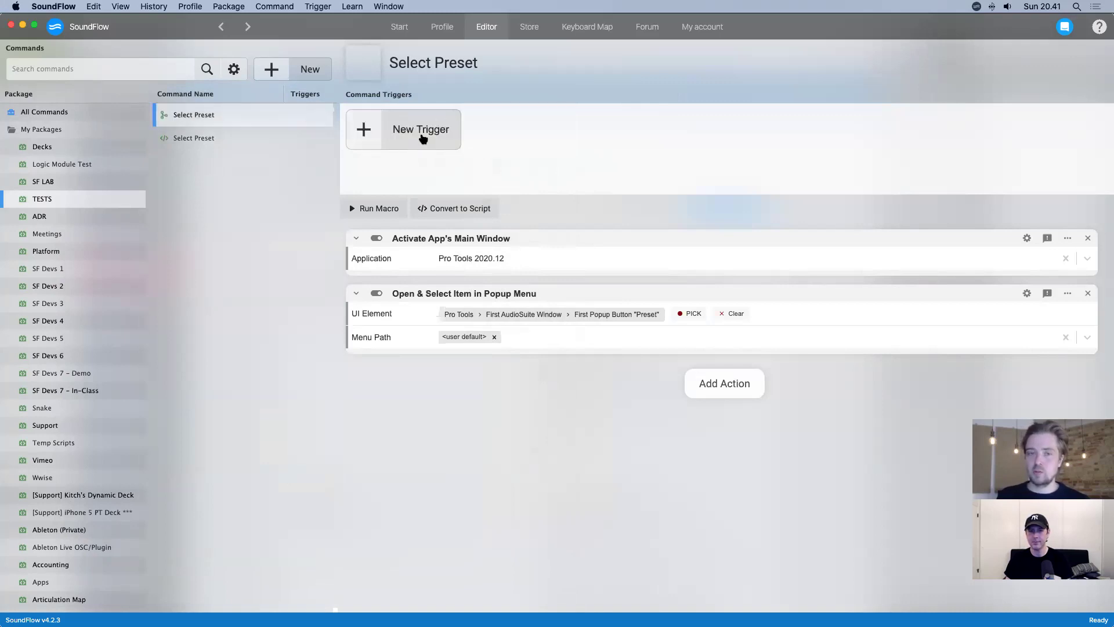
click(422, 137)
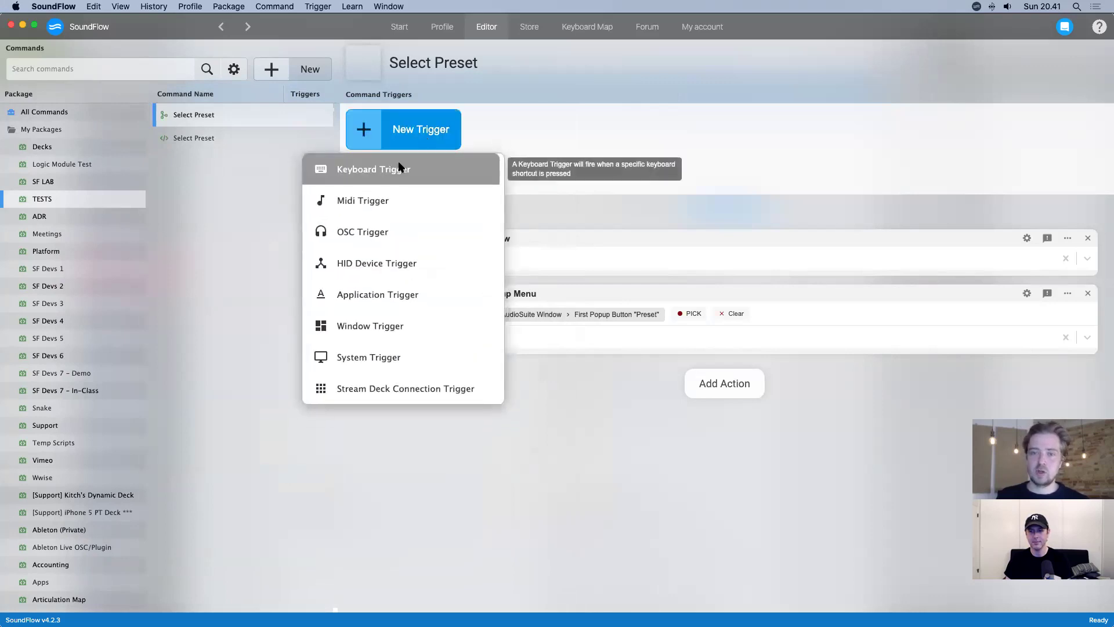
click(399, 169)
click(385, 243)
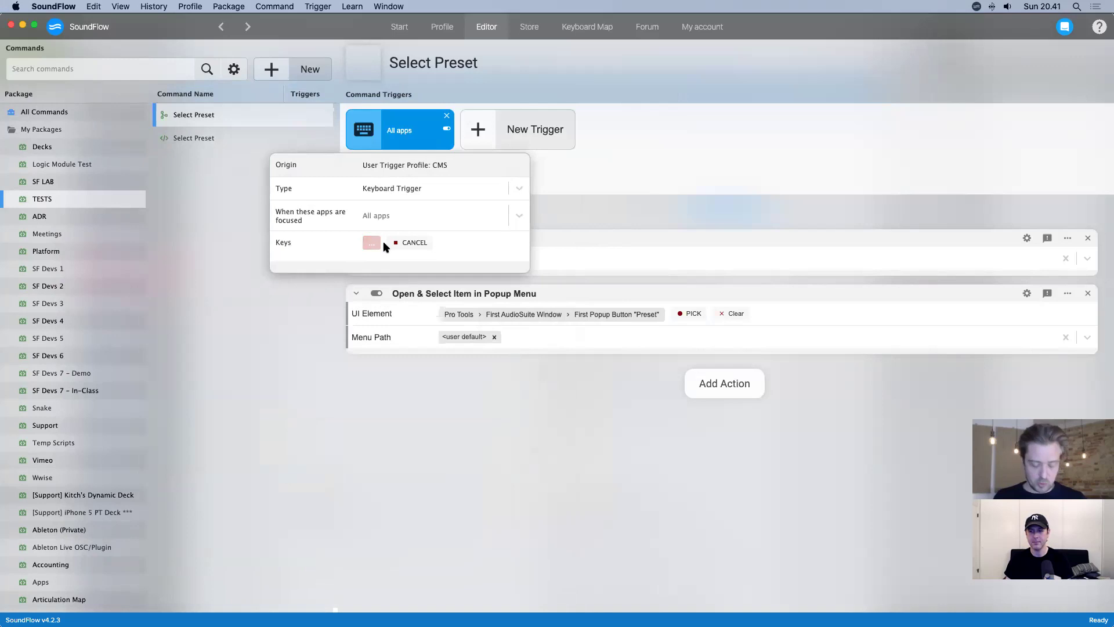
key(ctrl+x)
click(349, 204)
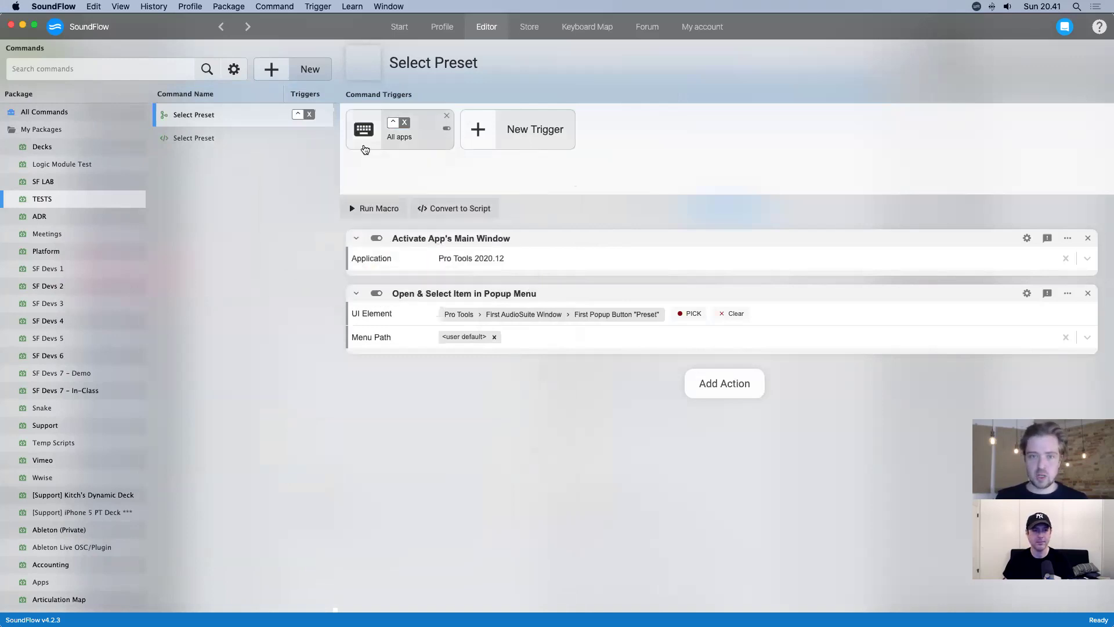
- Add a Keyboard Trigger on Control+X for all apps to the Select Preset script
click(249, 138)
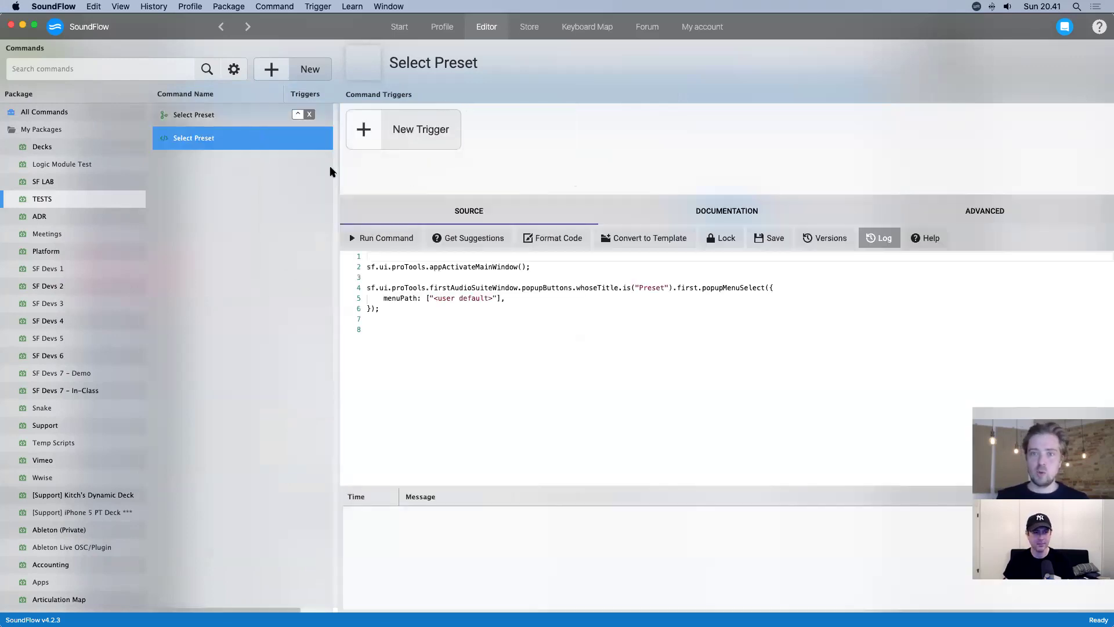
click(414, 140)
click(409, 174)
click(386, 243)
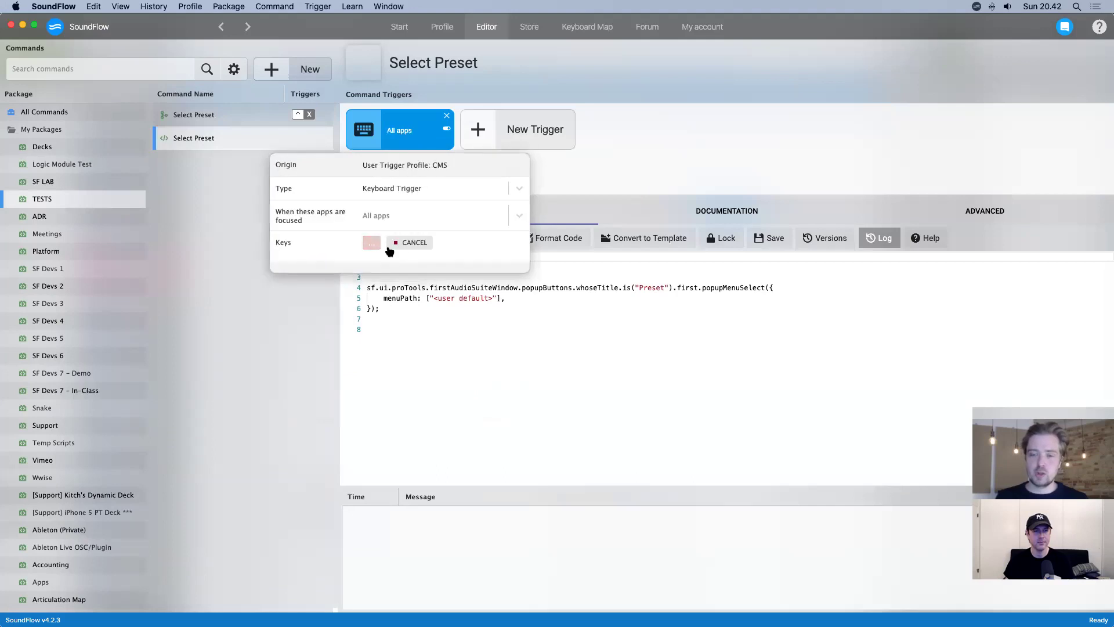
key(ctrl+x)
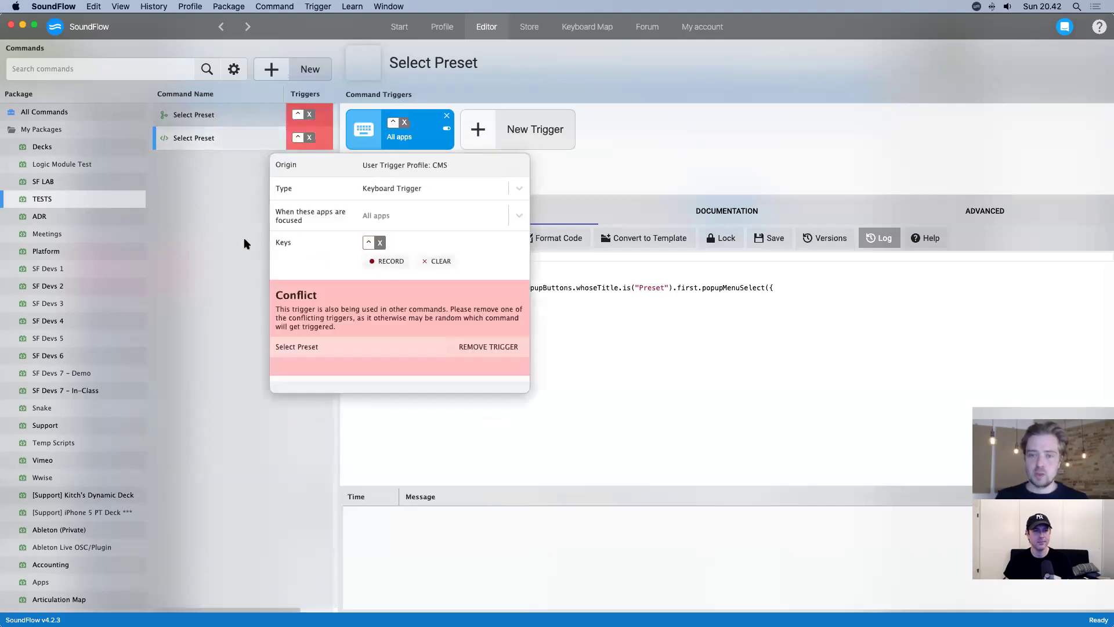
click(619, 169)
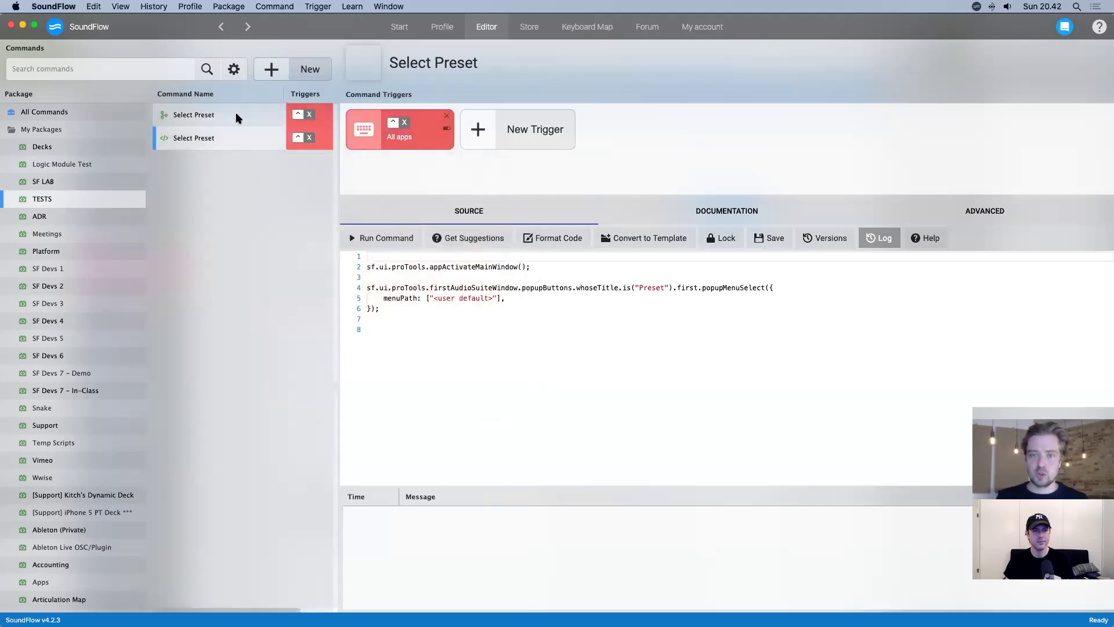
- Compare the triggers of the Select Preset macro and script, and disable and re-enable the macro's Control+X trigger
click(236, 114)
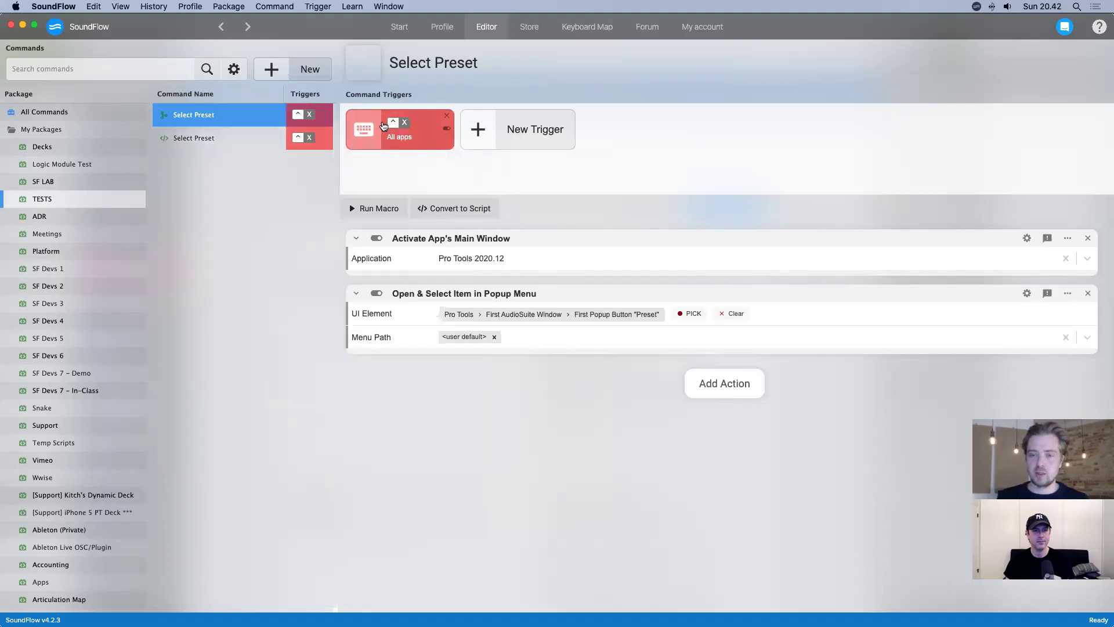
click(302, 140)
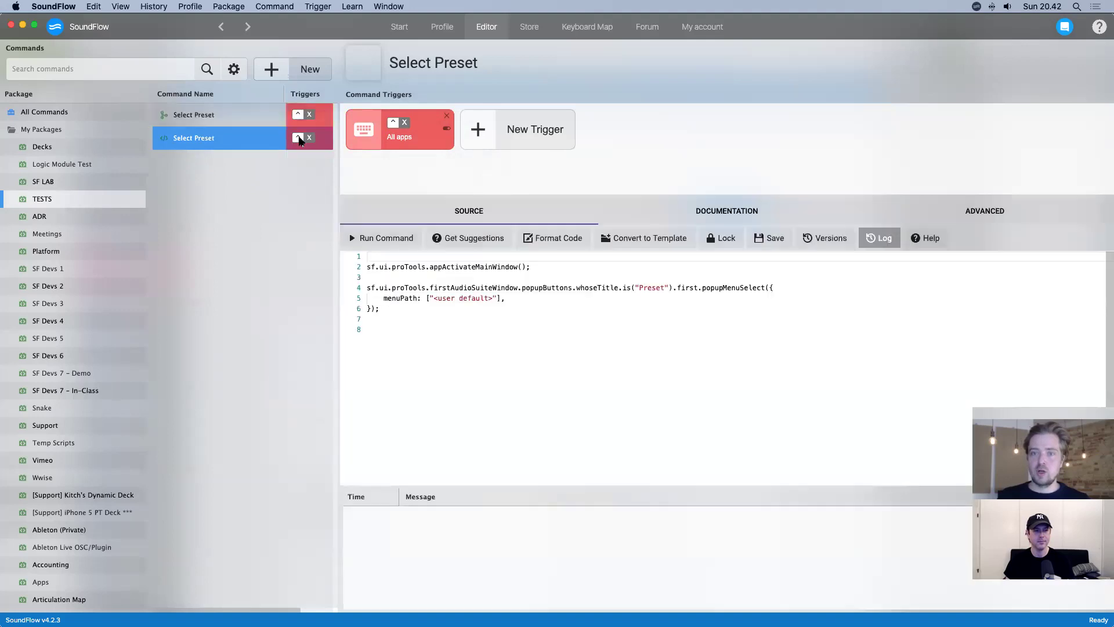
click(269, 112)
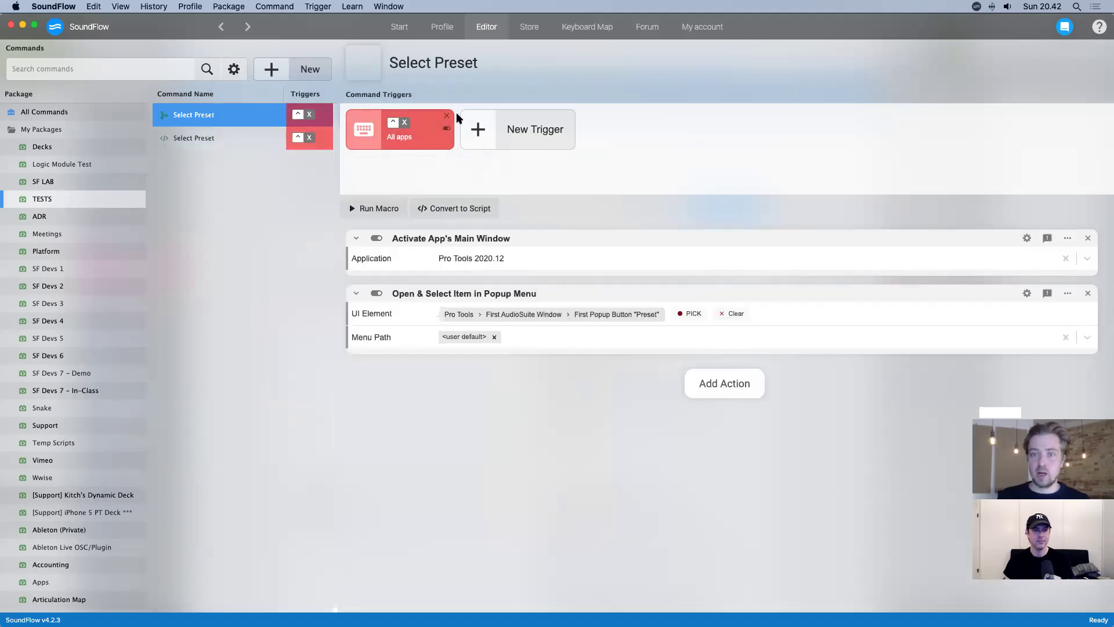
click(447, 128)
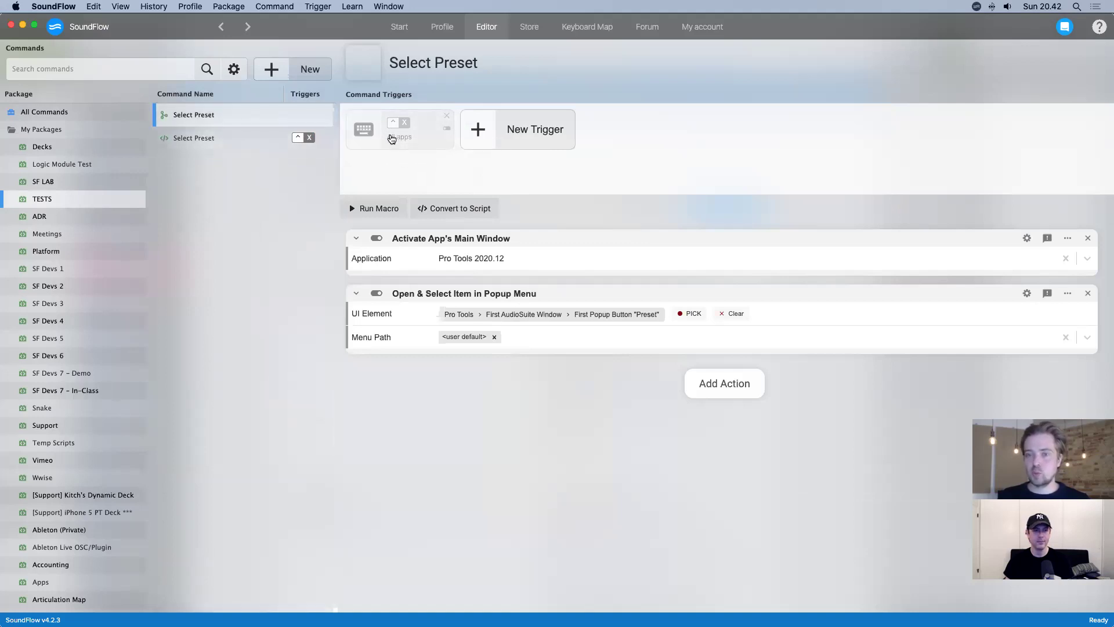
click(446, 131)
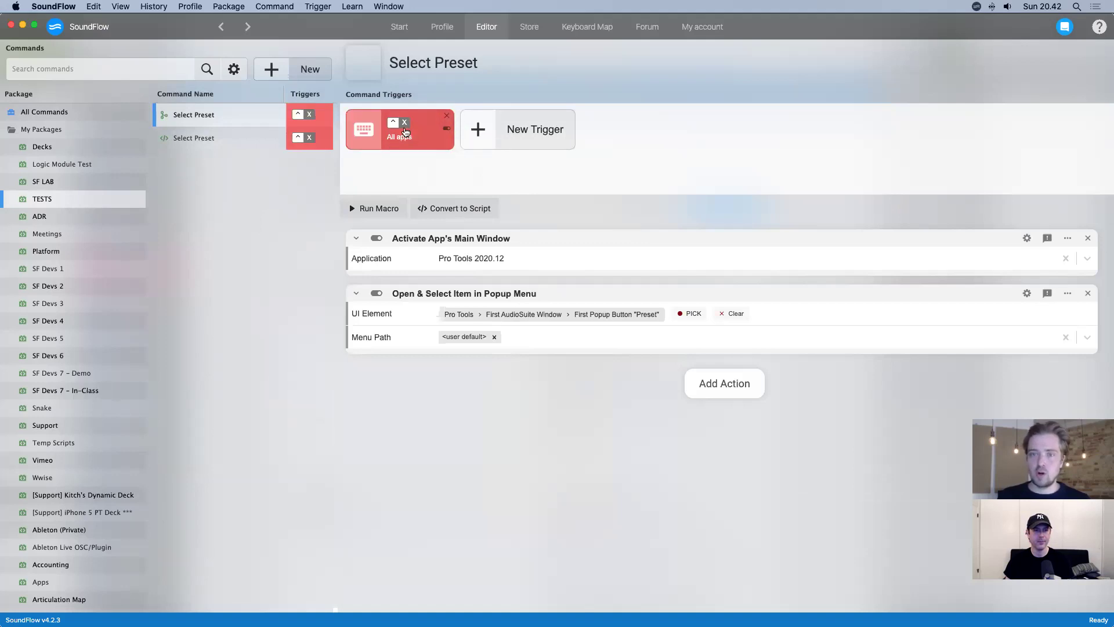
- Remove the Select Preset script's conflicting Control+X trigger from within the macro's trigger settings
click(406, 132)
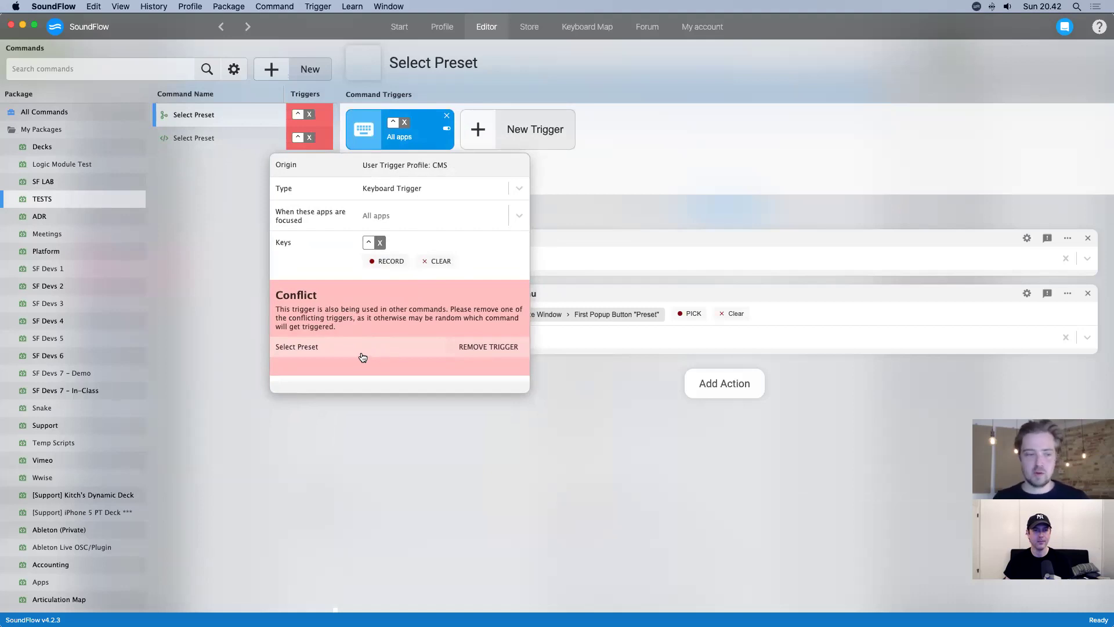
click(498, 348)
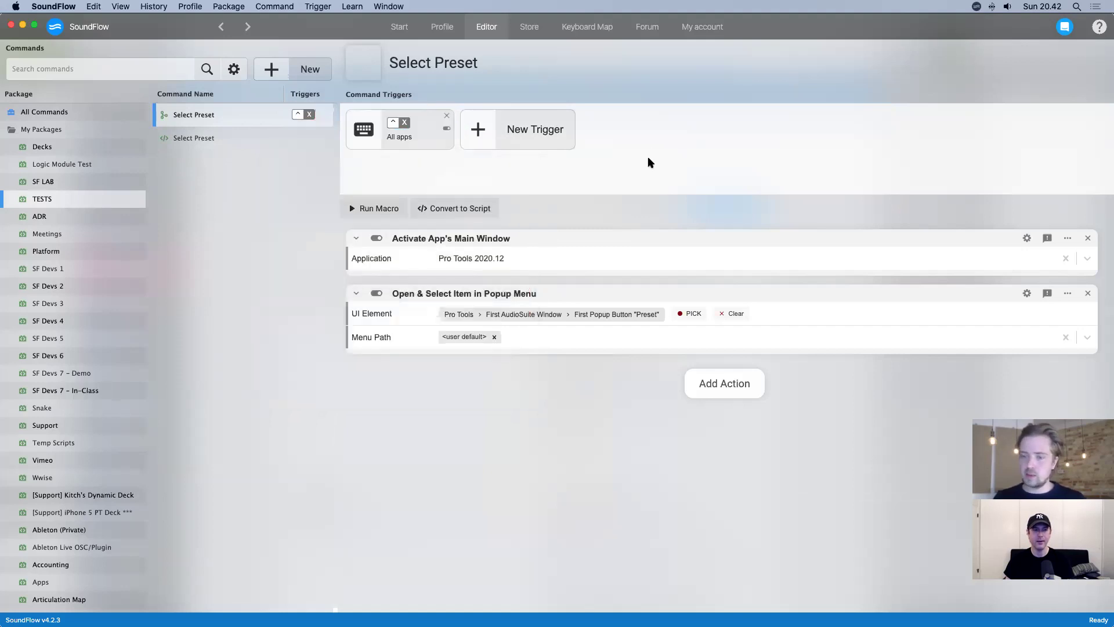
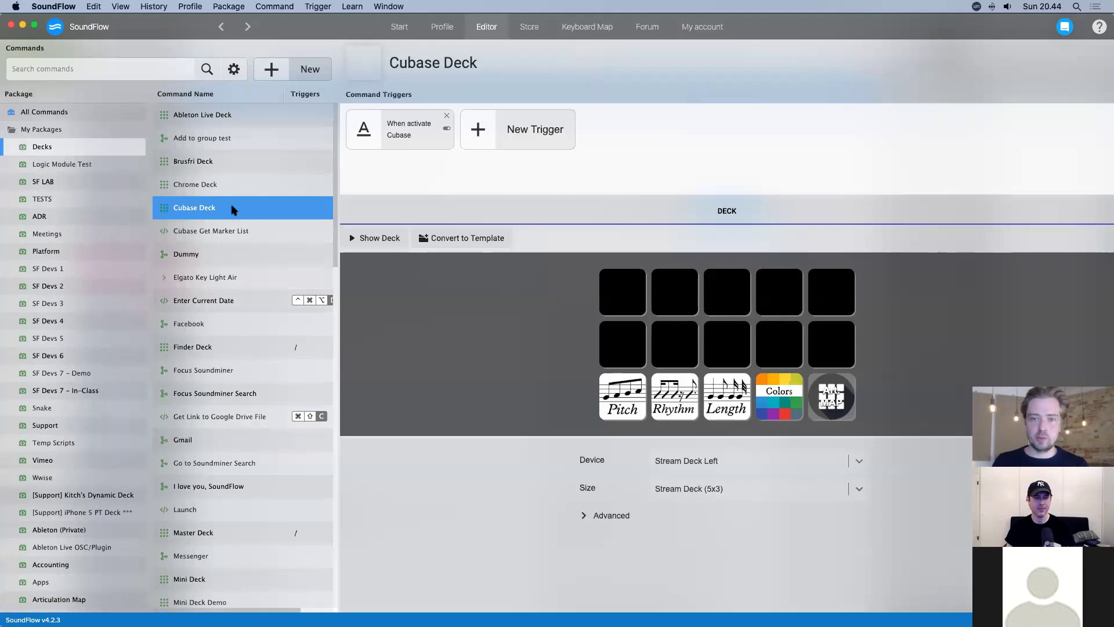
- Examine the triggers of the Brusfri Deck and Ableton Live Deck, and the Master Deck's Stream Deck Connection Trigger with its type options
click(215, 160)
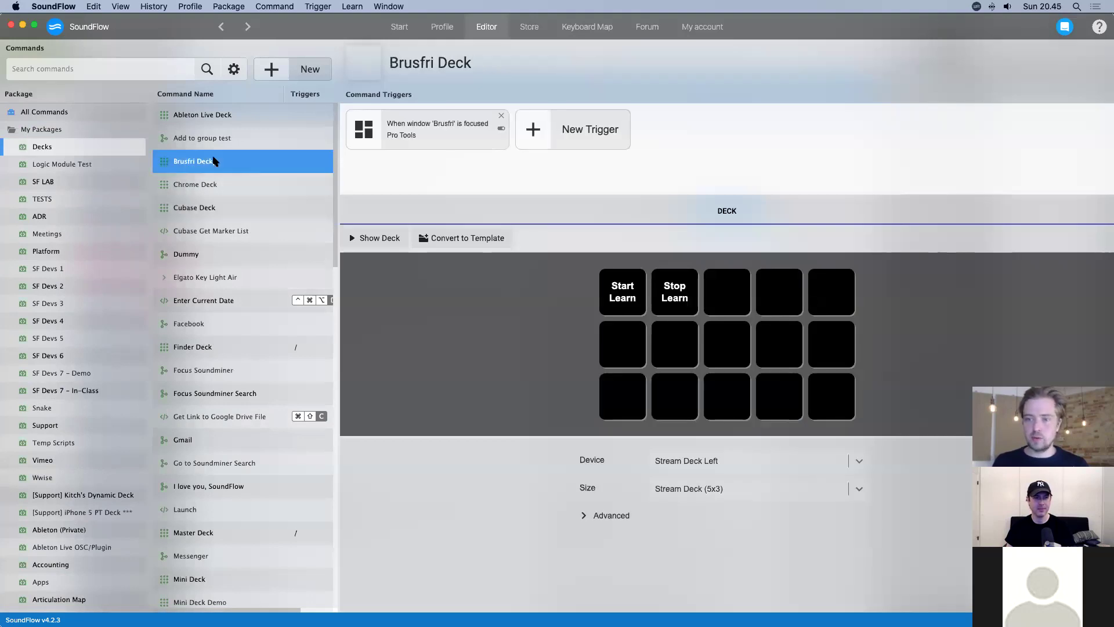
click(224, 115)
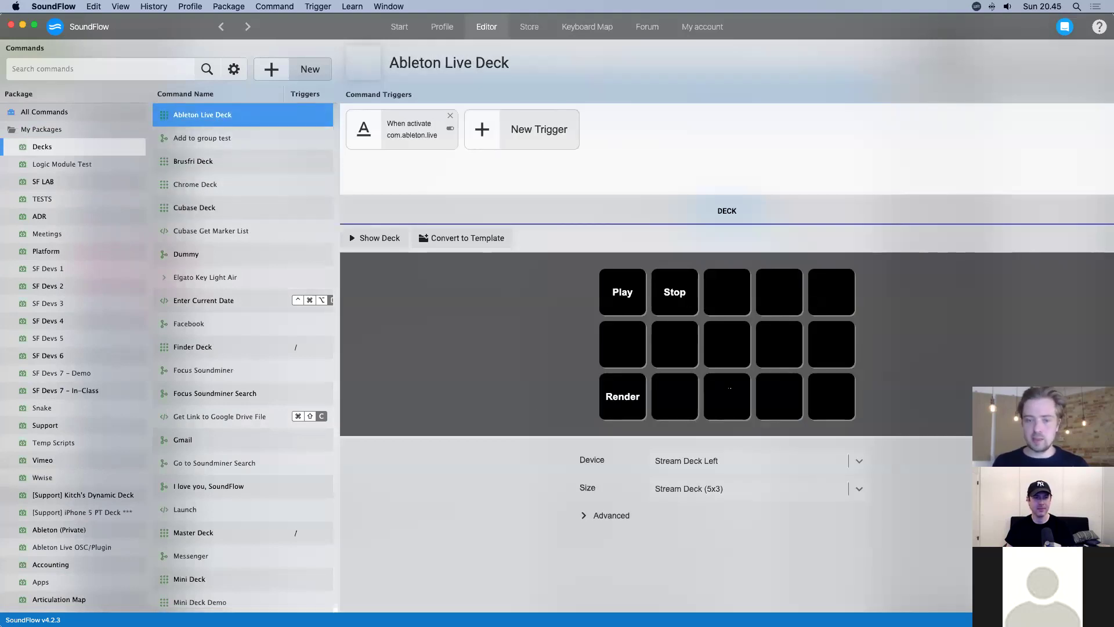
scroll(244, 499, down, 3)
click(231, 456)
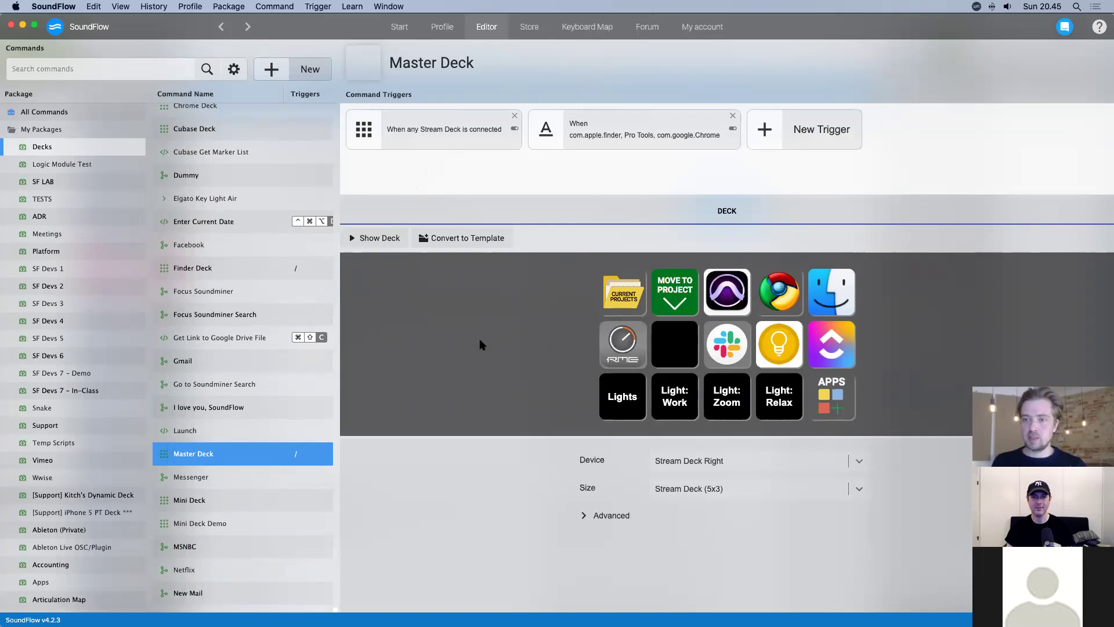
click(439, 130)
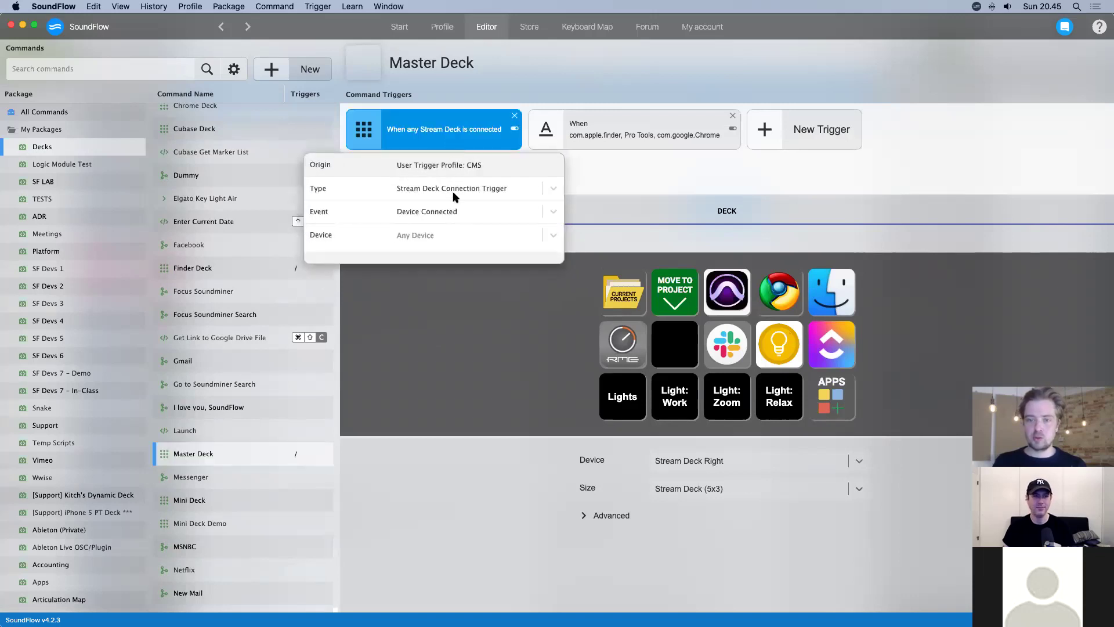
click(433, 191)
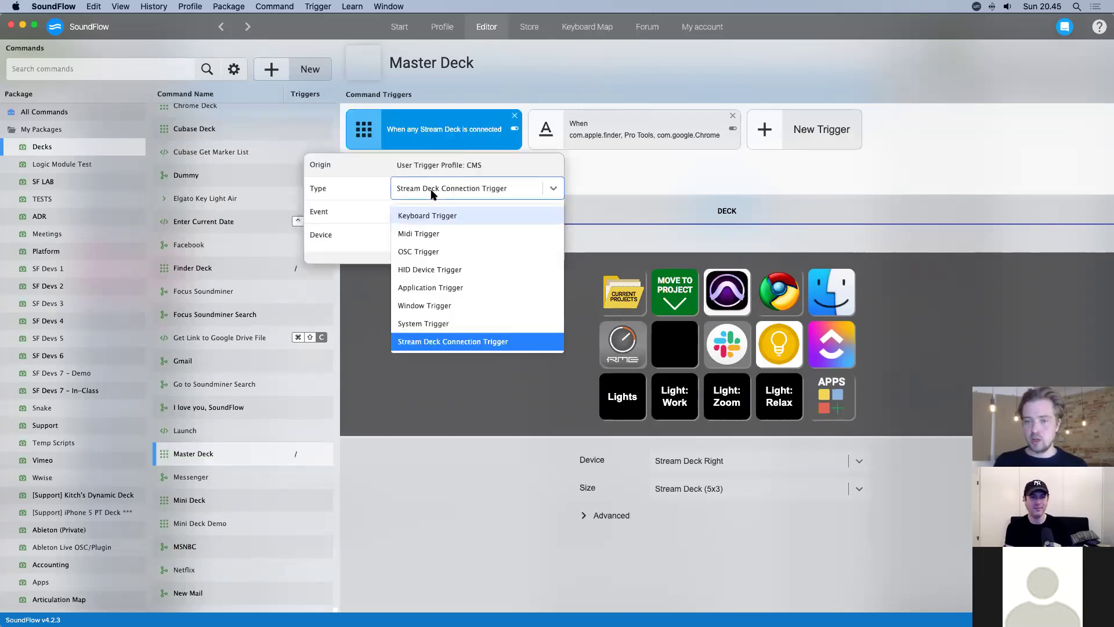
click(433, 193)
click(365, 197)
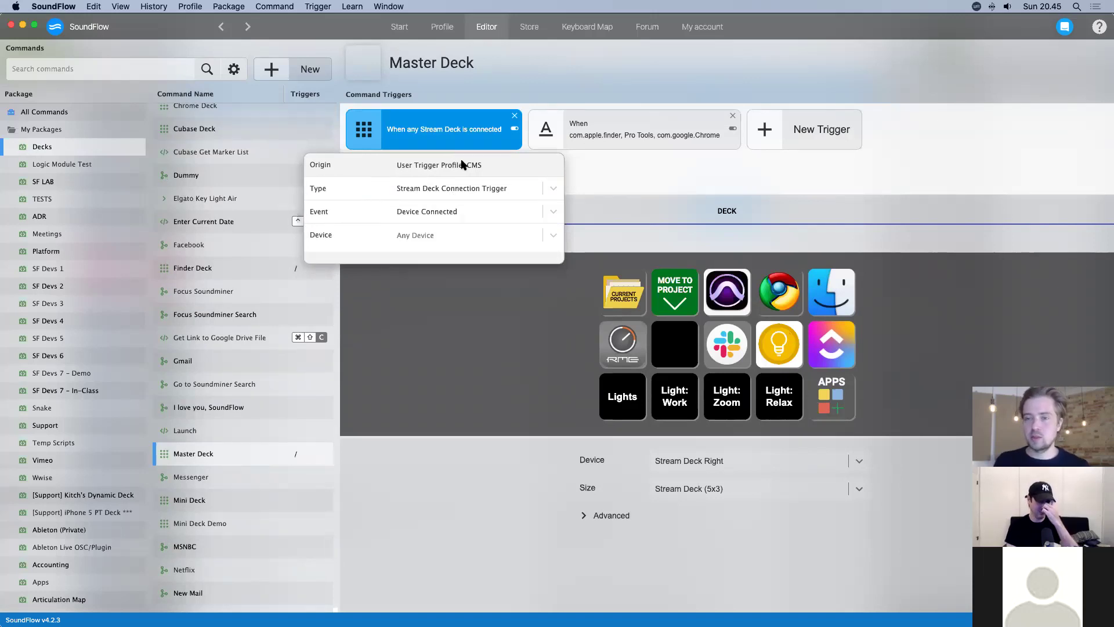
click(465, 102)
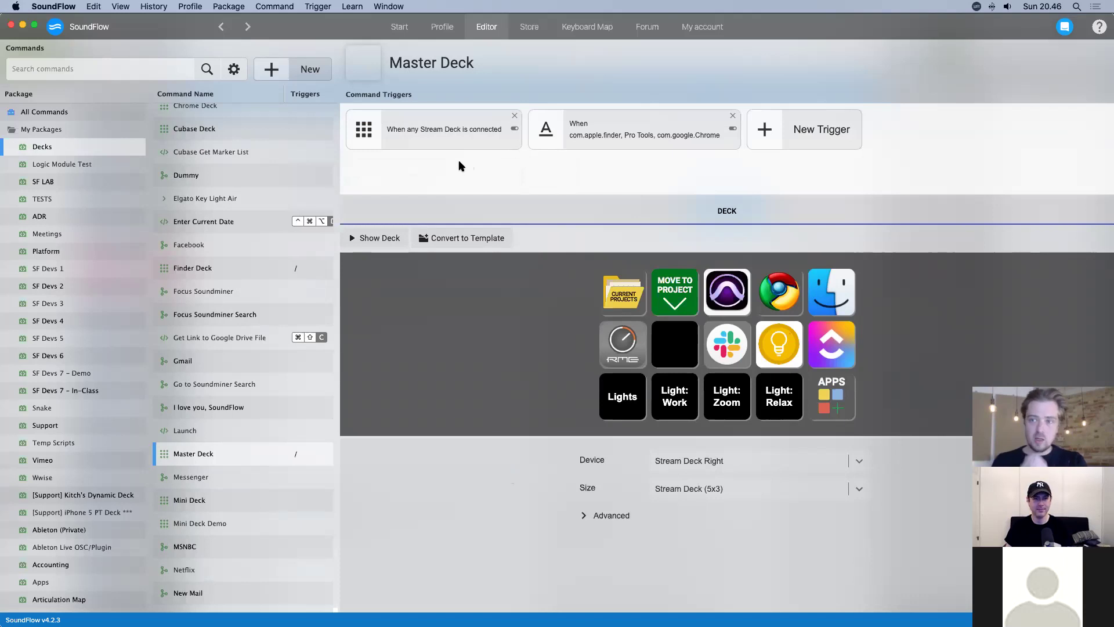
- Set the event of the Master Deck's application trigger for Finder, Pro Tools and Chrome to Activate
click(600, 145)
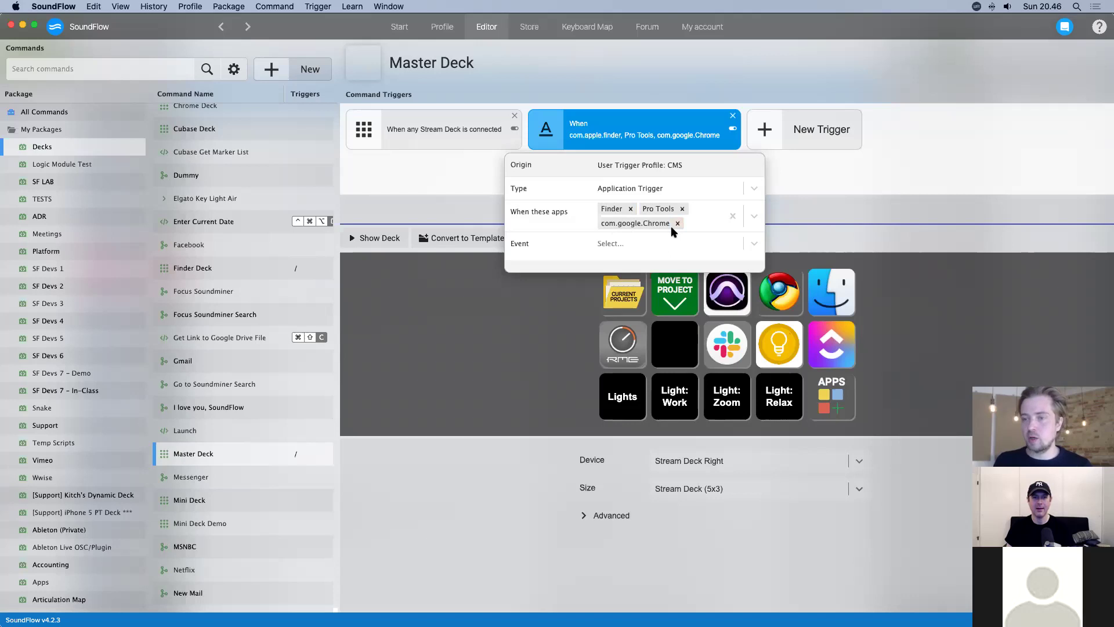
click(649, 247)
click(634, 268)
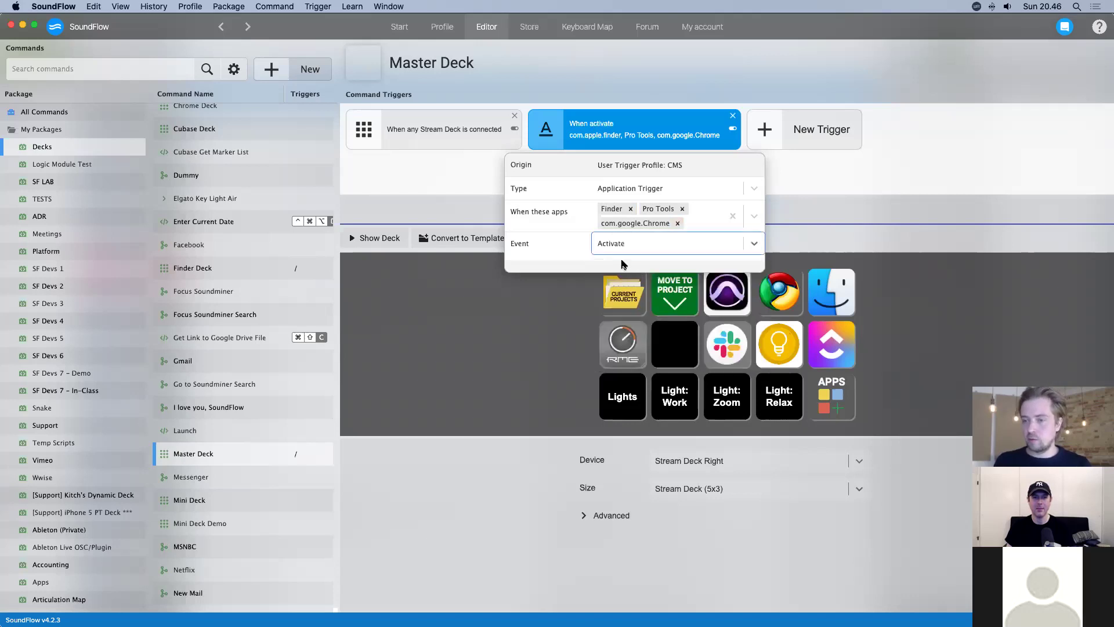
click(499, 371)
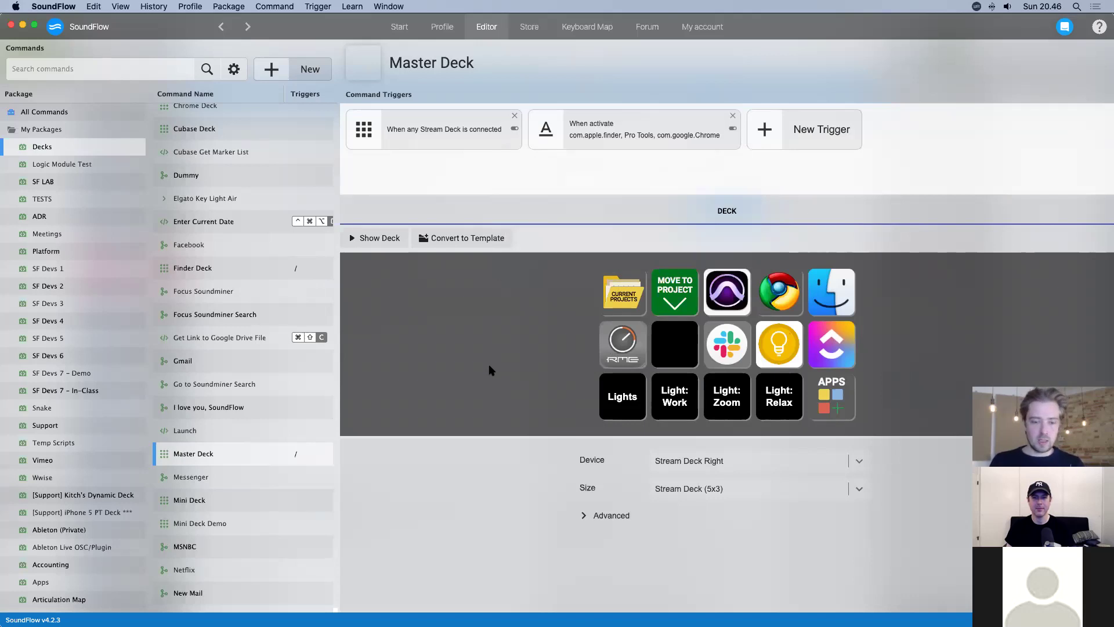
- Set the device of the Pro Tools: Main Deck to This Machine and show the deck on screen
scroll(227, 493, down, 15)
scroll(227, 502, down, 10)
click(215, 413)
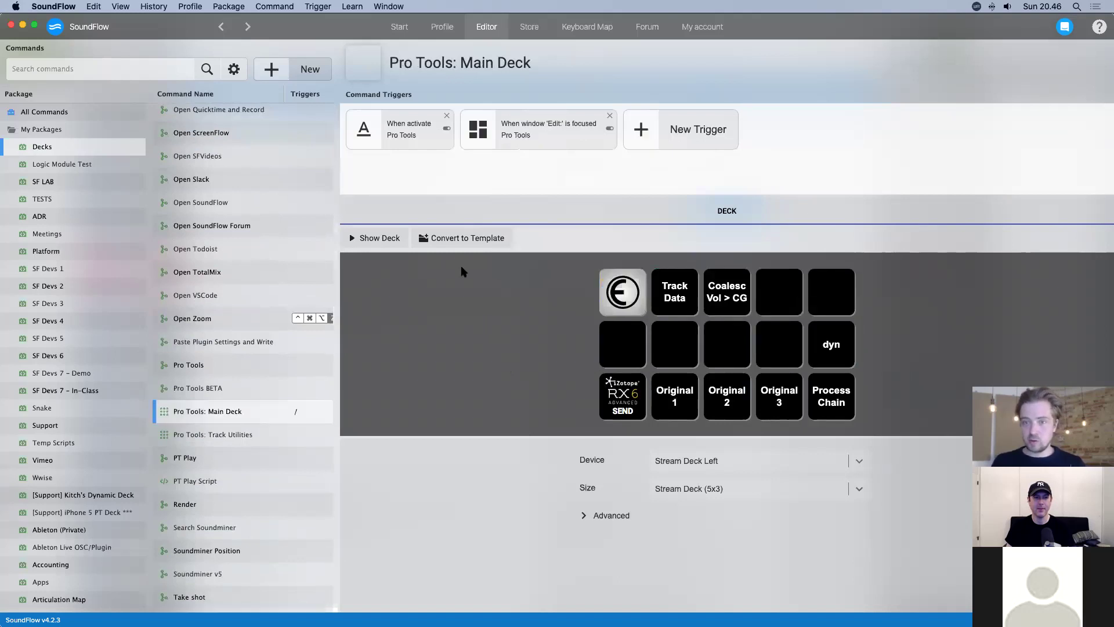
click(696, 461)
click(699, 488)
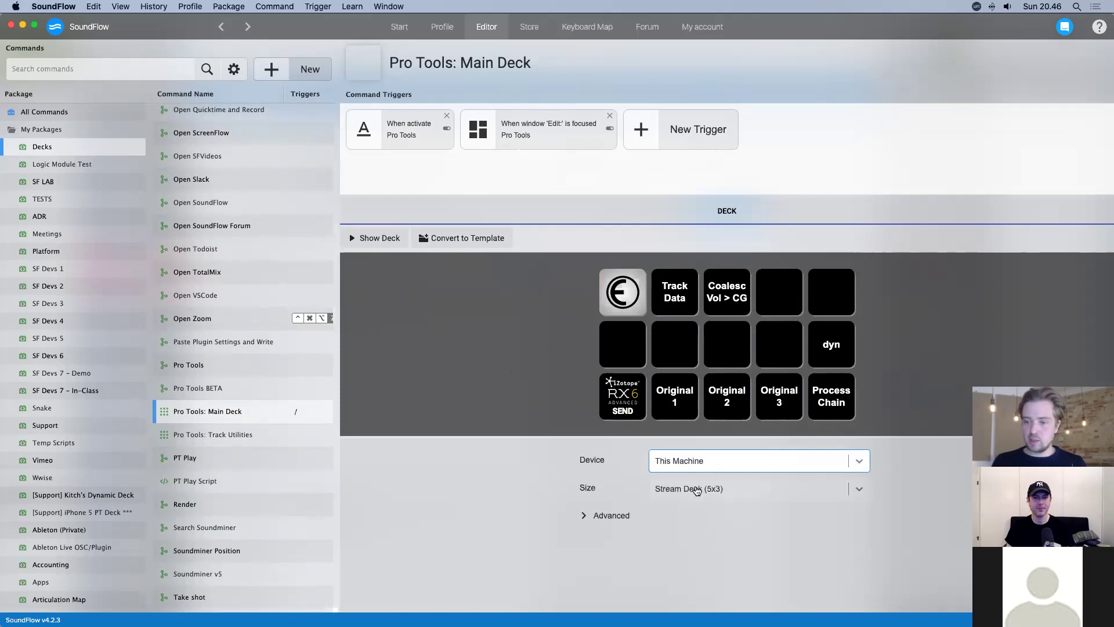
click(372, 238)
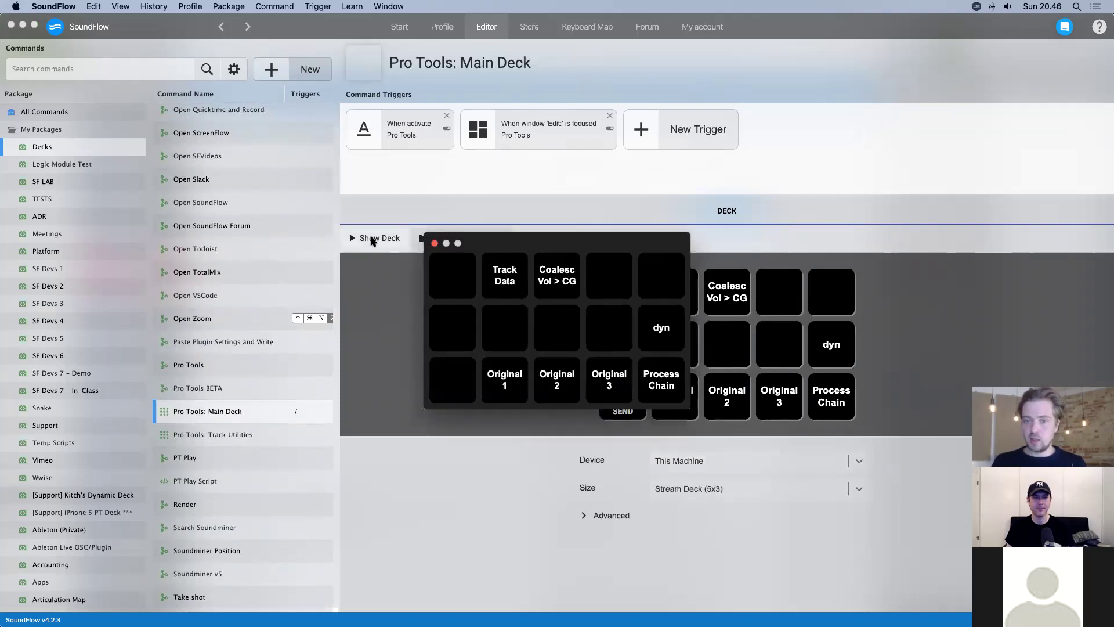
- Reposition the floating Pro Tools: Main Deck window over the editor and close it
drag(495, 243, 499, 288)
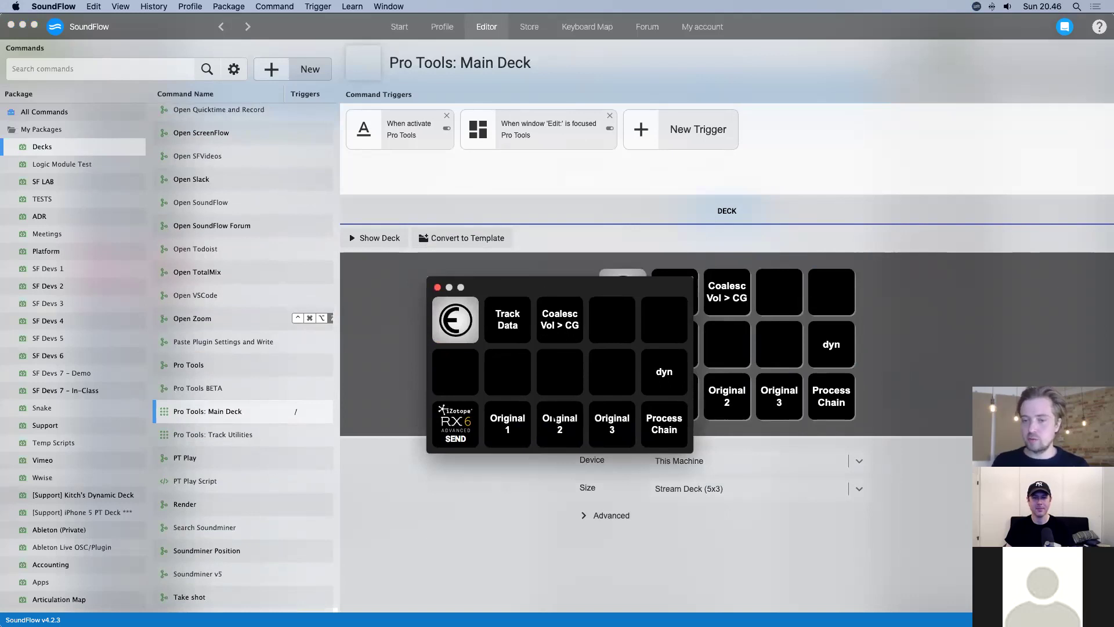
drag(493, 286, 380, 278)
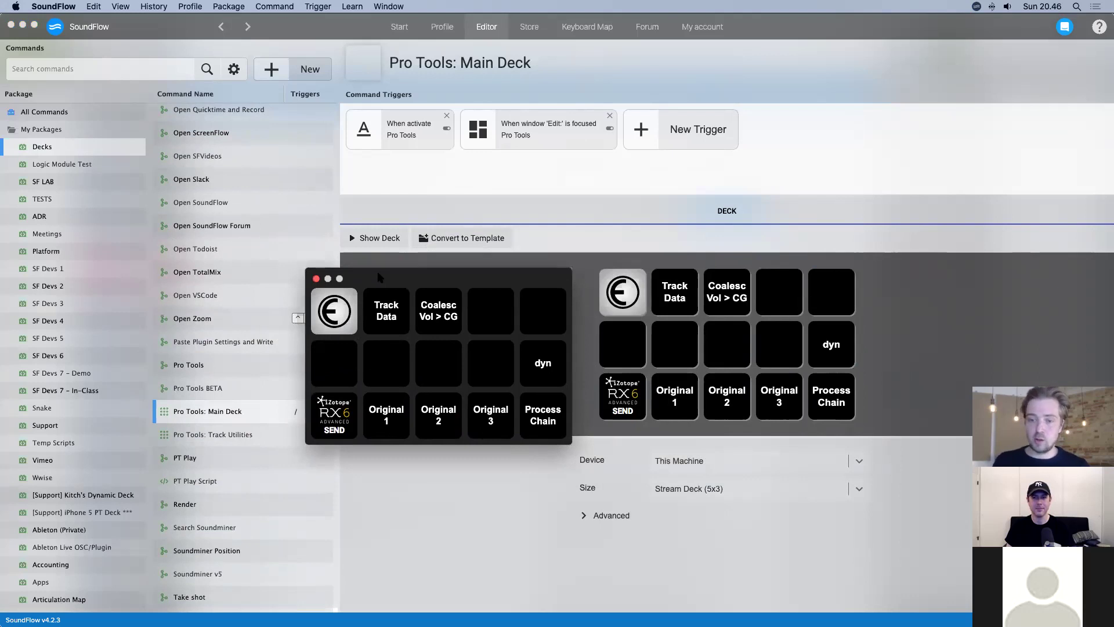
click(316, 278)
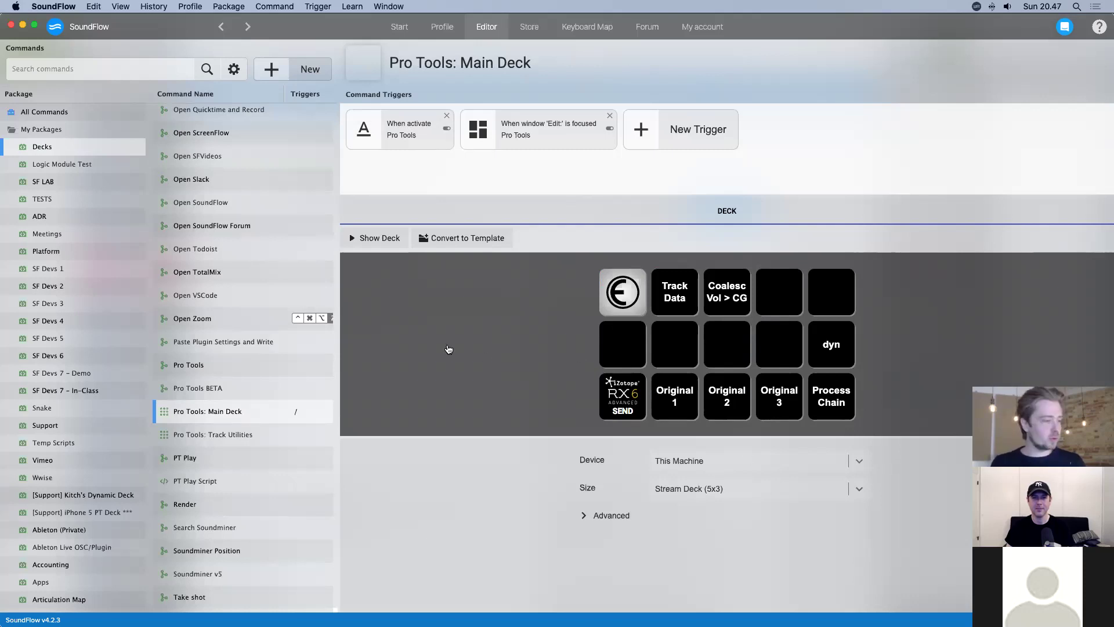
- Switch to Pro Tools to test the deck's activation trigger, close the on-screen deck, and return to SoundFlow
key(super+Tab)
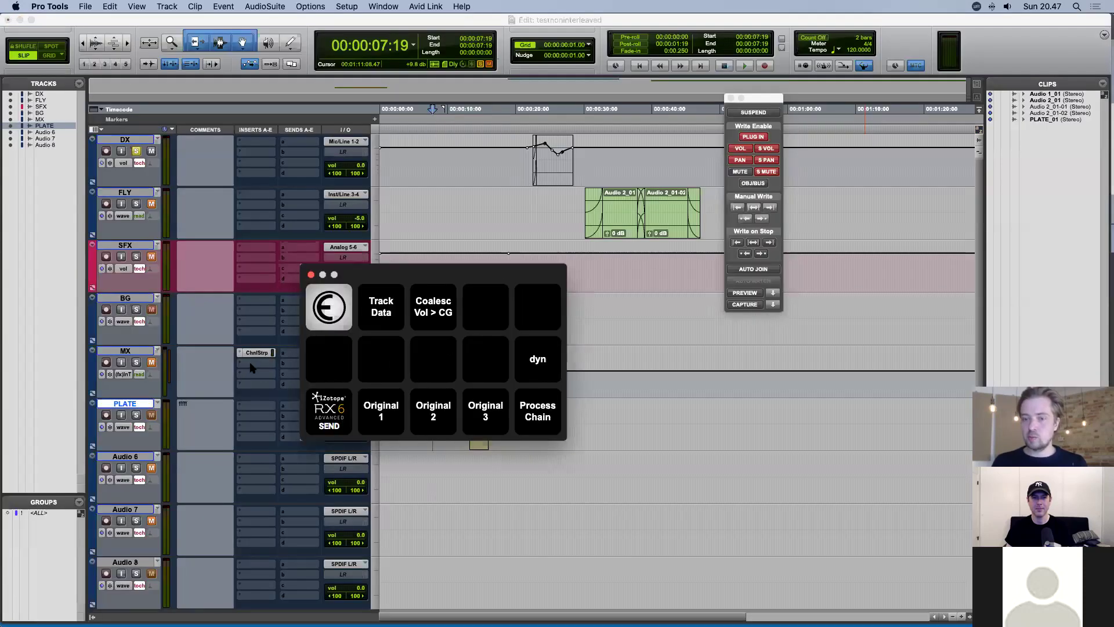
drag(379, 276, 309, 270)
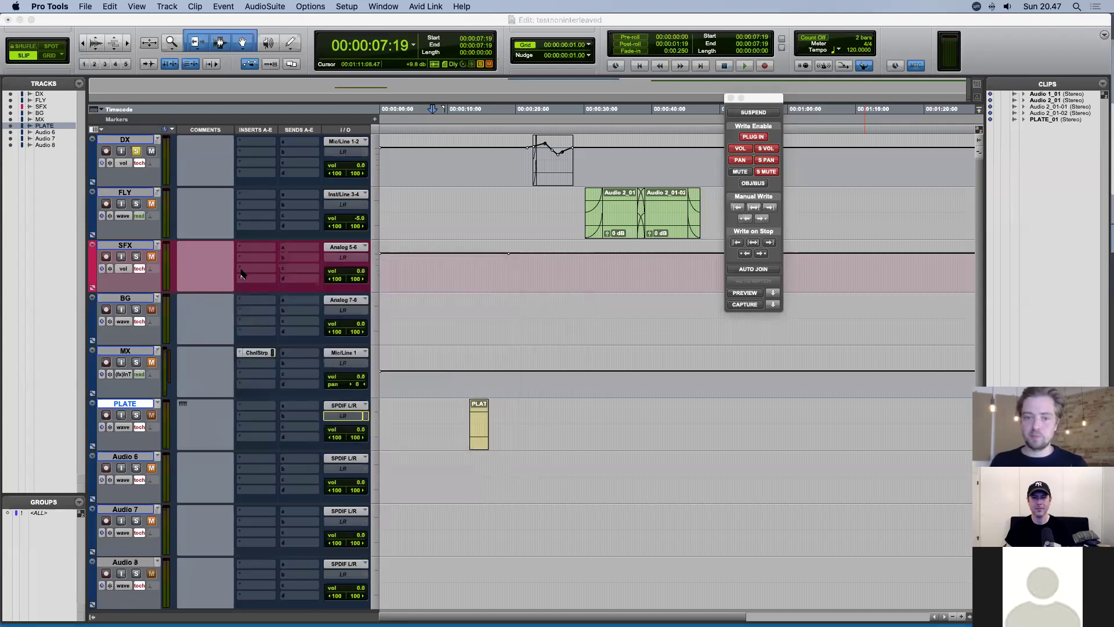
click(241, 269)
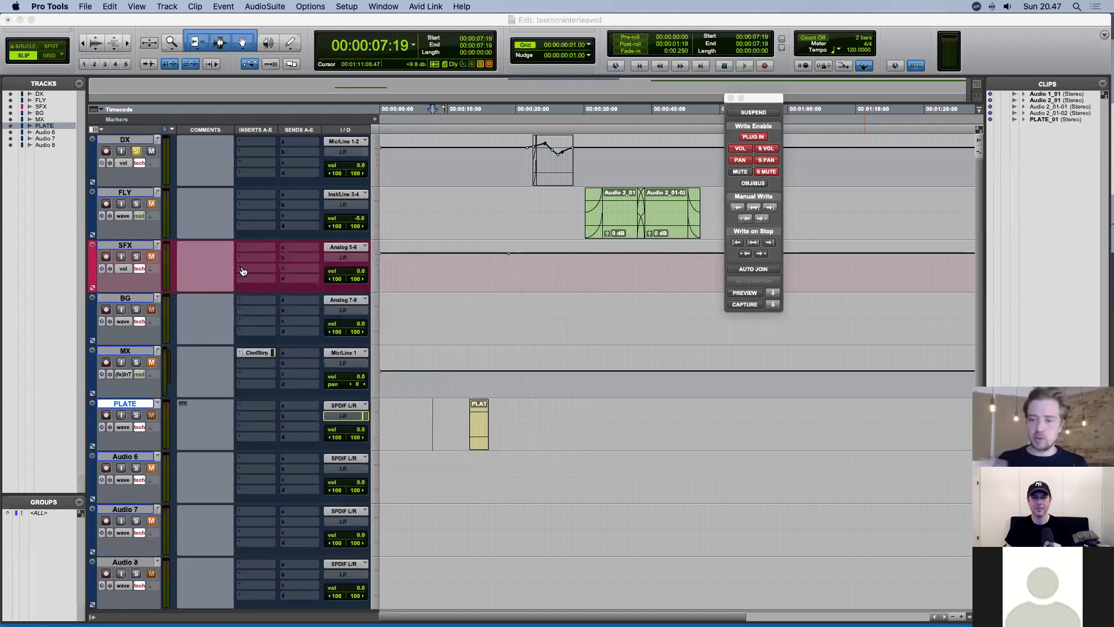
key(super+Tab)
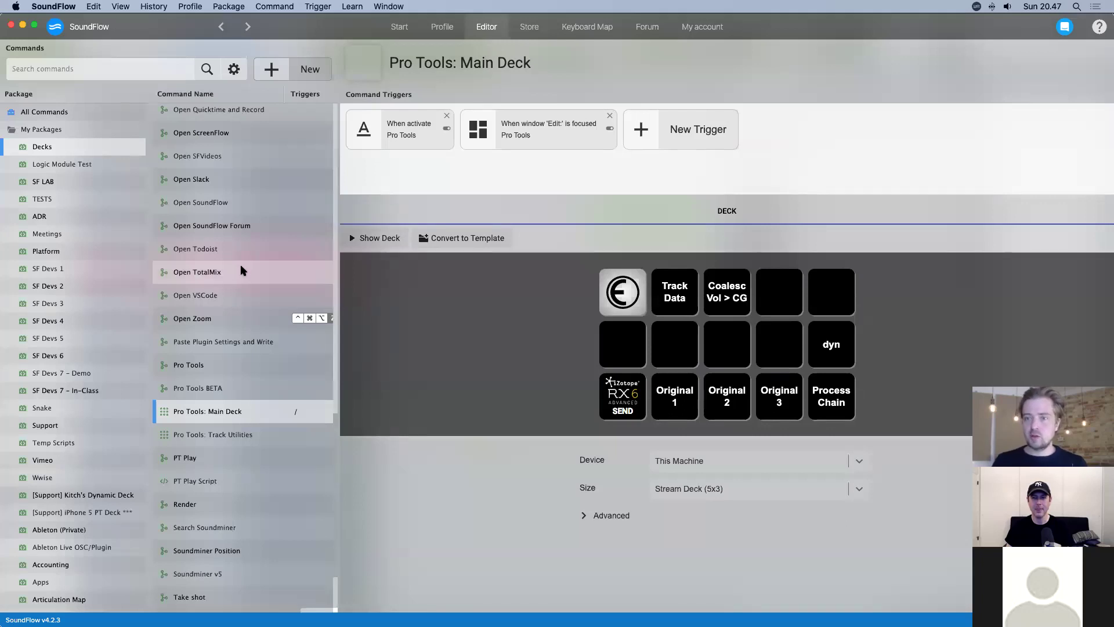
- Add an application trigger to the Pro Tools: Main Deck for Pro Tools with the event Activate
click(694, 141)
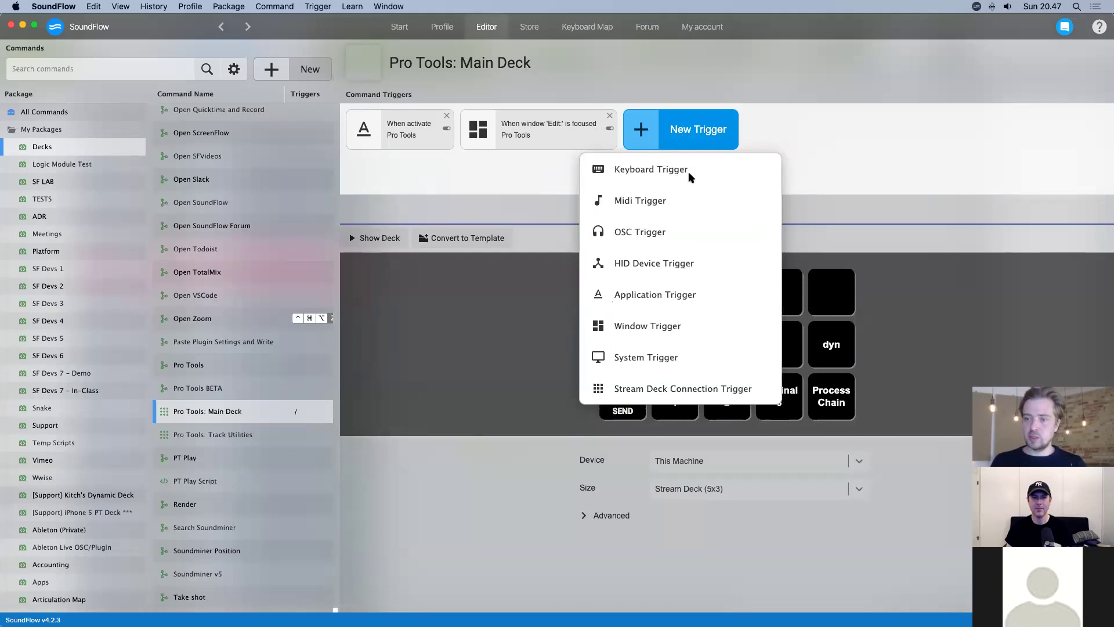
click(643, 295)
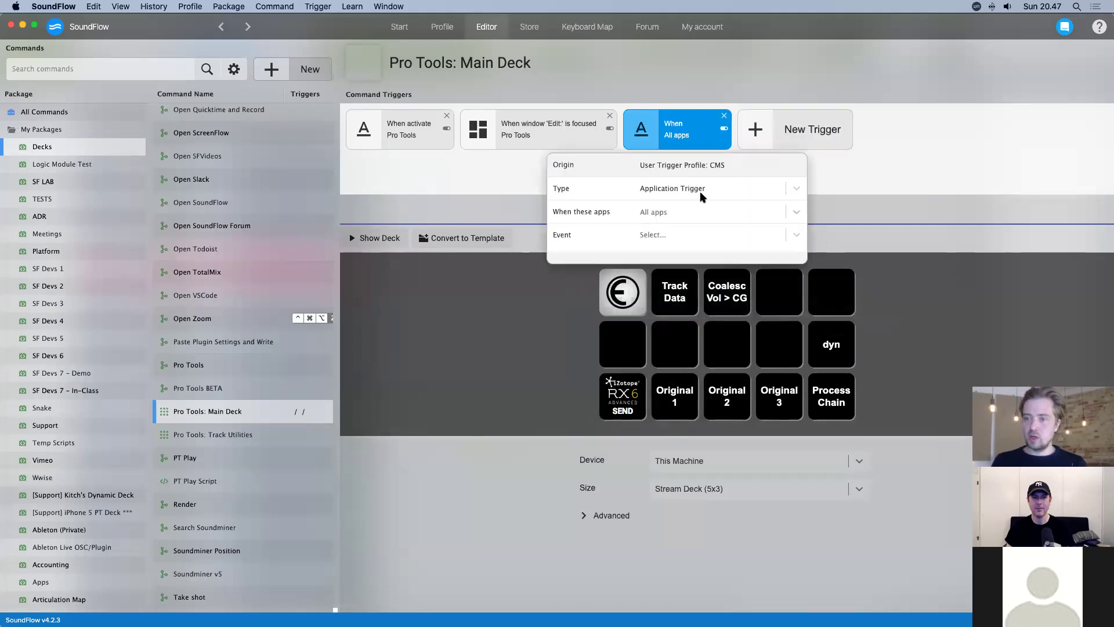
click(684, 211)
click(676, 256)
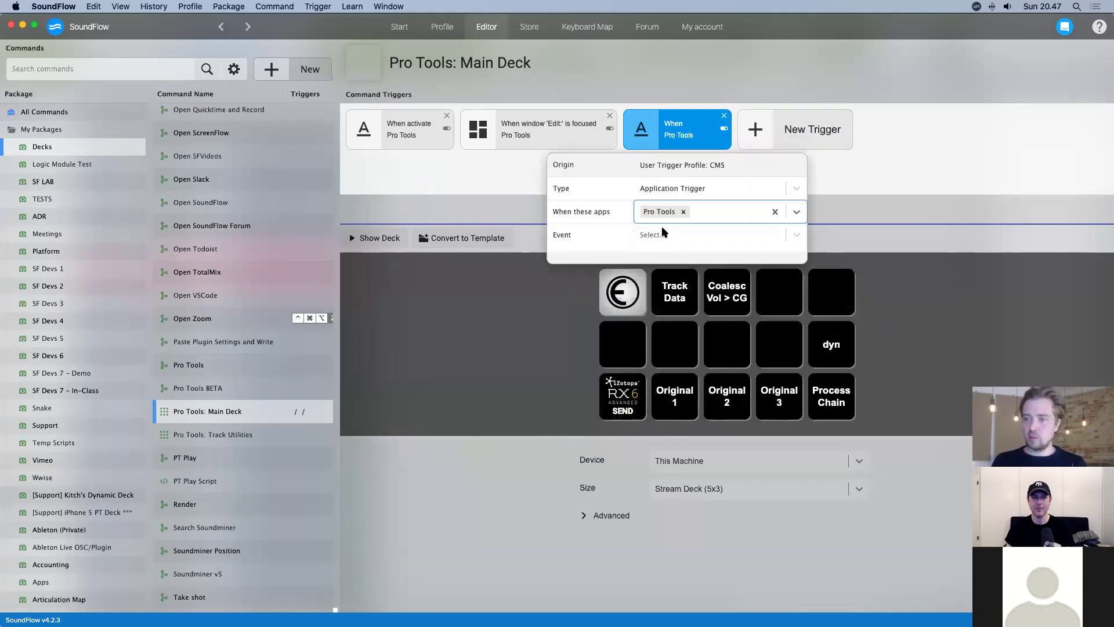
click(620, 223)
click(659, 232)
click(671, 266)
click(640, 249)
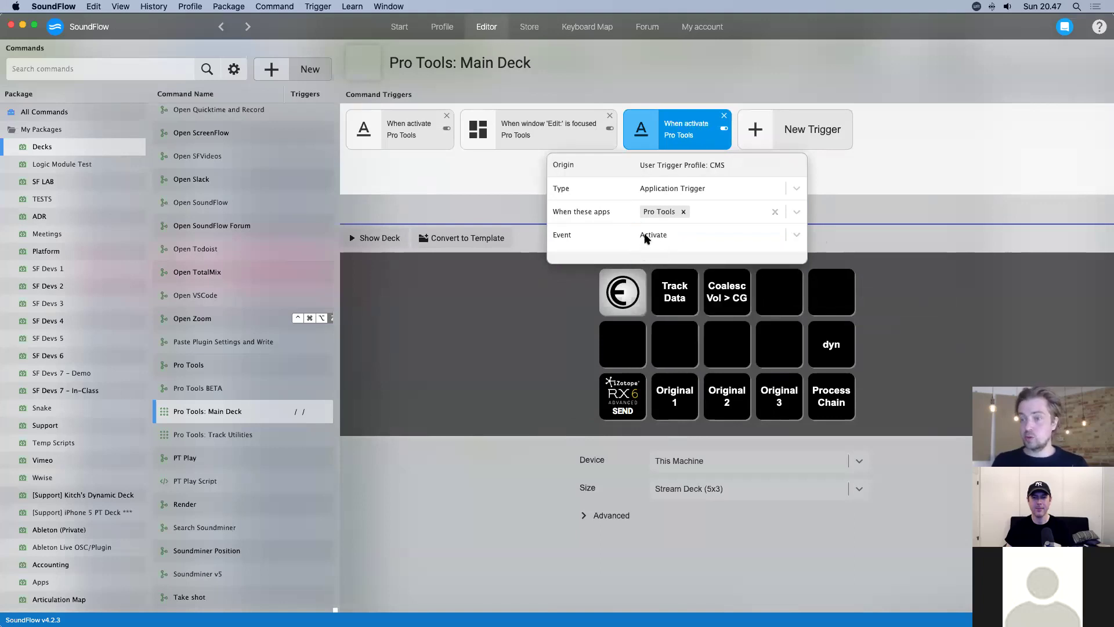
- Check the event options of the newly added Pro Tools application trigger and remove that trigger
click(671, 239)
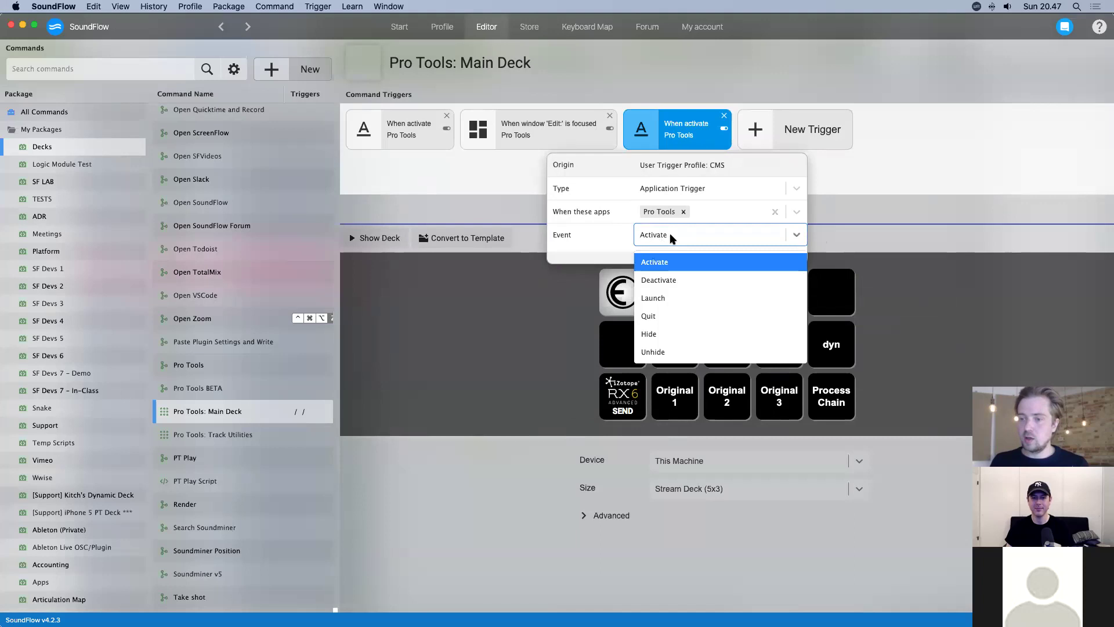
click(672, 238)
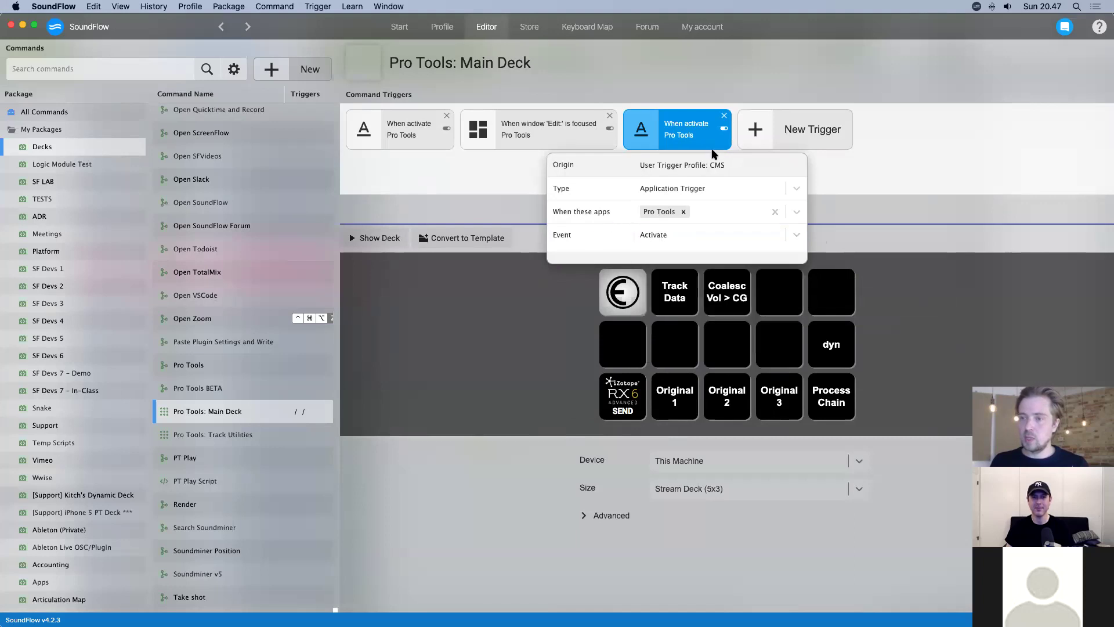
click(724, 116)
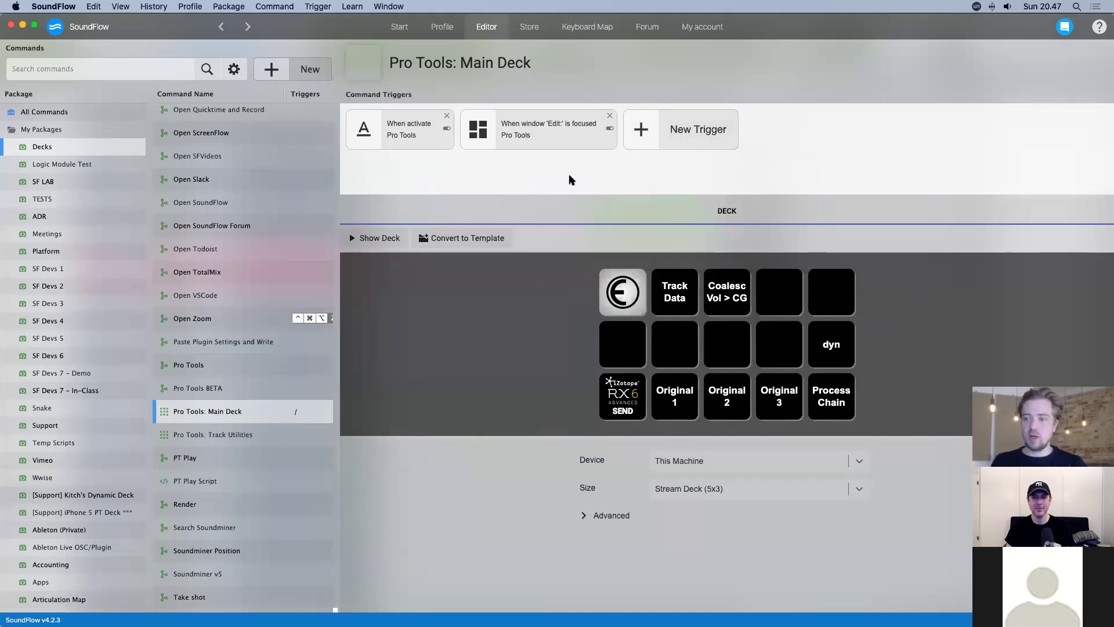
- Turn the empty first button in the deck's middle row into a folder titled subfolder, open it, and return to the main deck
click(623, 344)
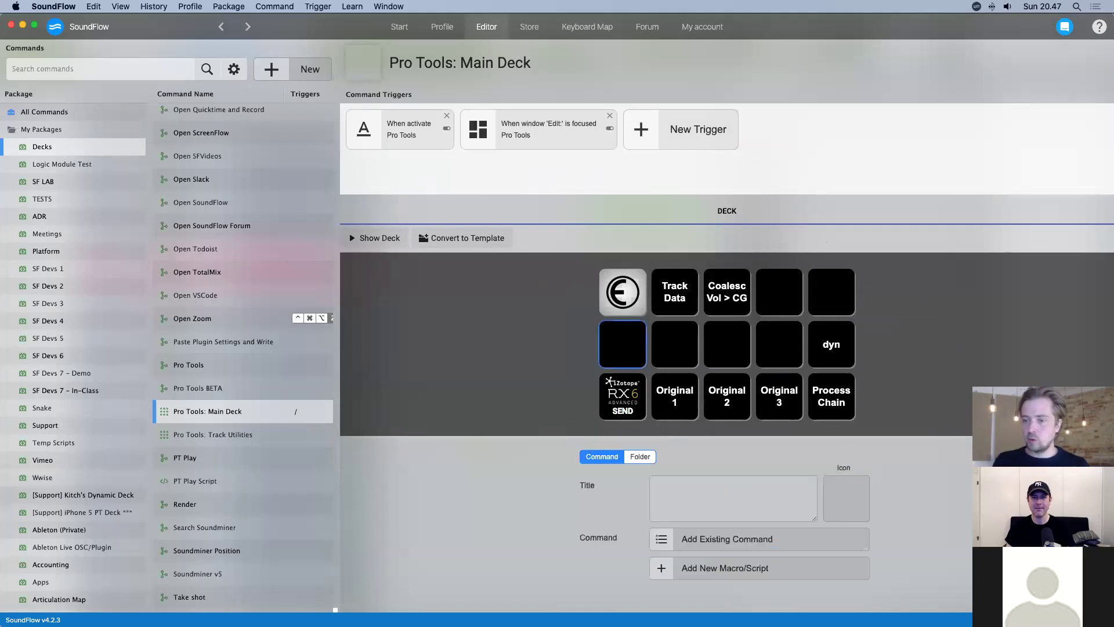
click(693, 505)
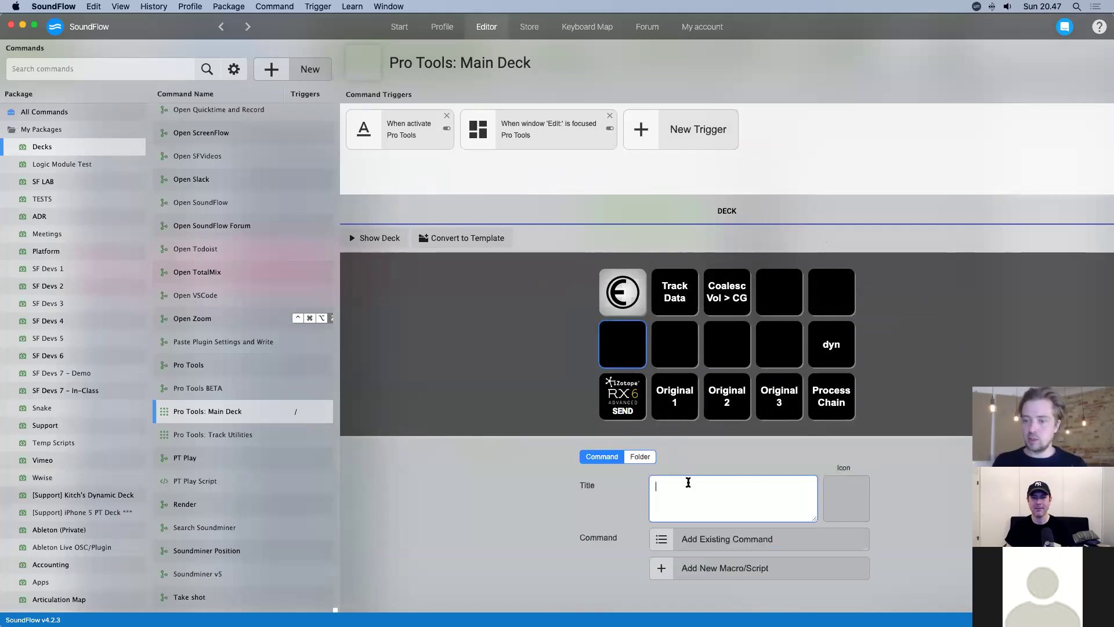
text(subfolder)
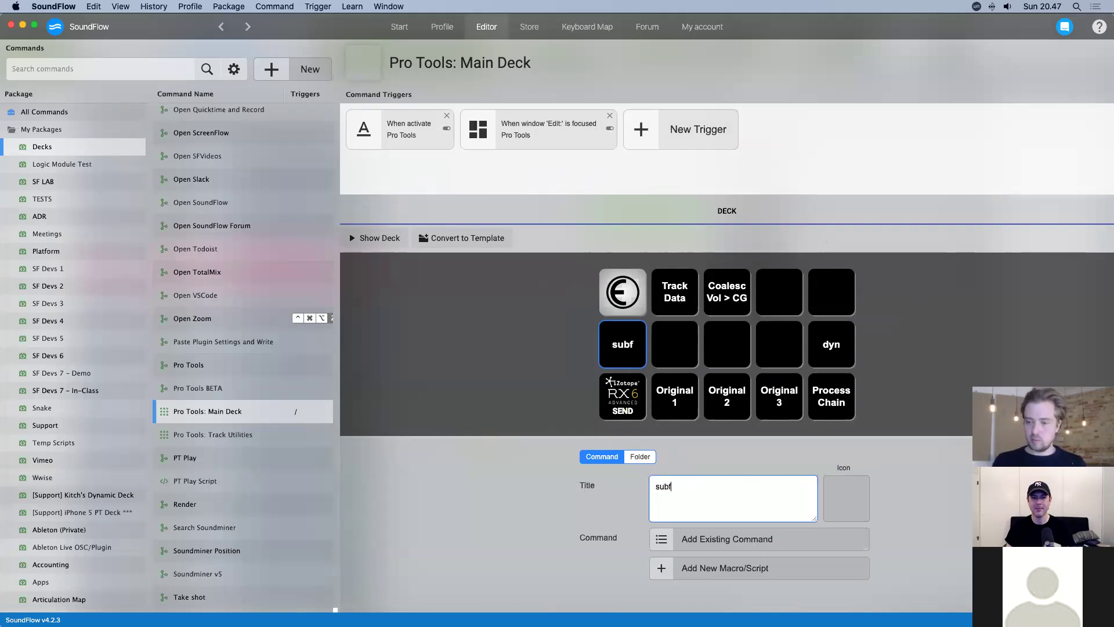
click(642, 457)
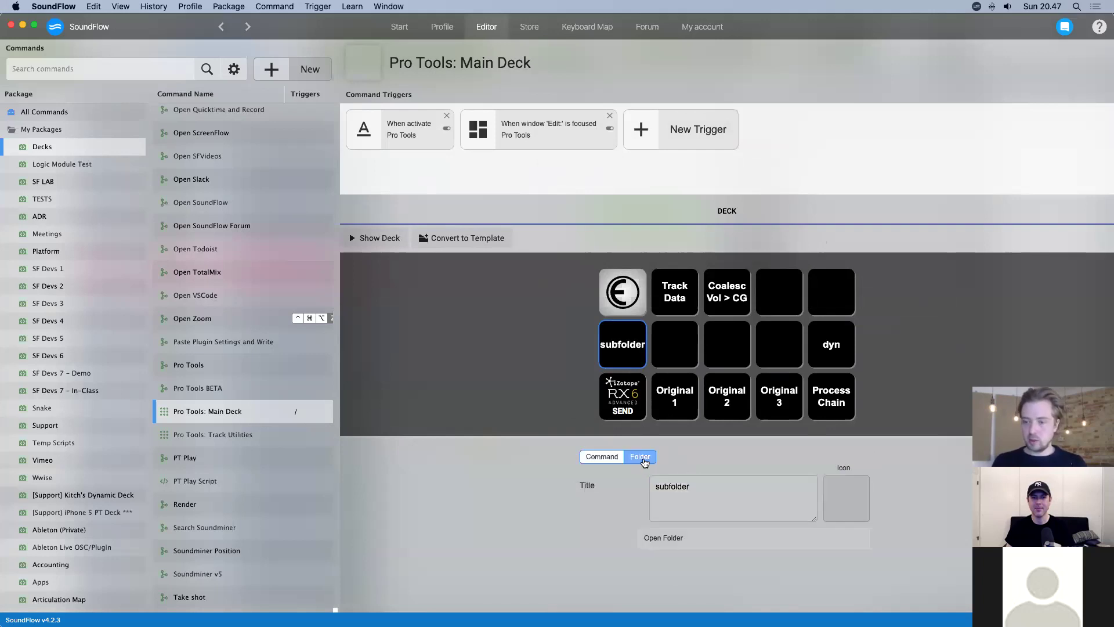
click(663, 538)
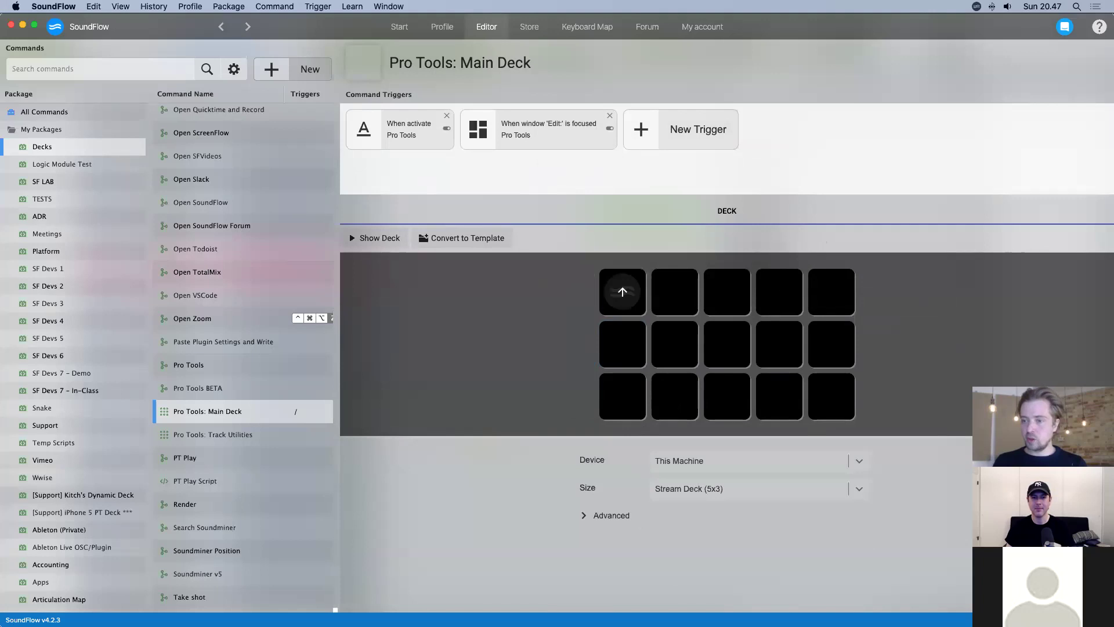
click(624, 293)
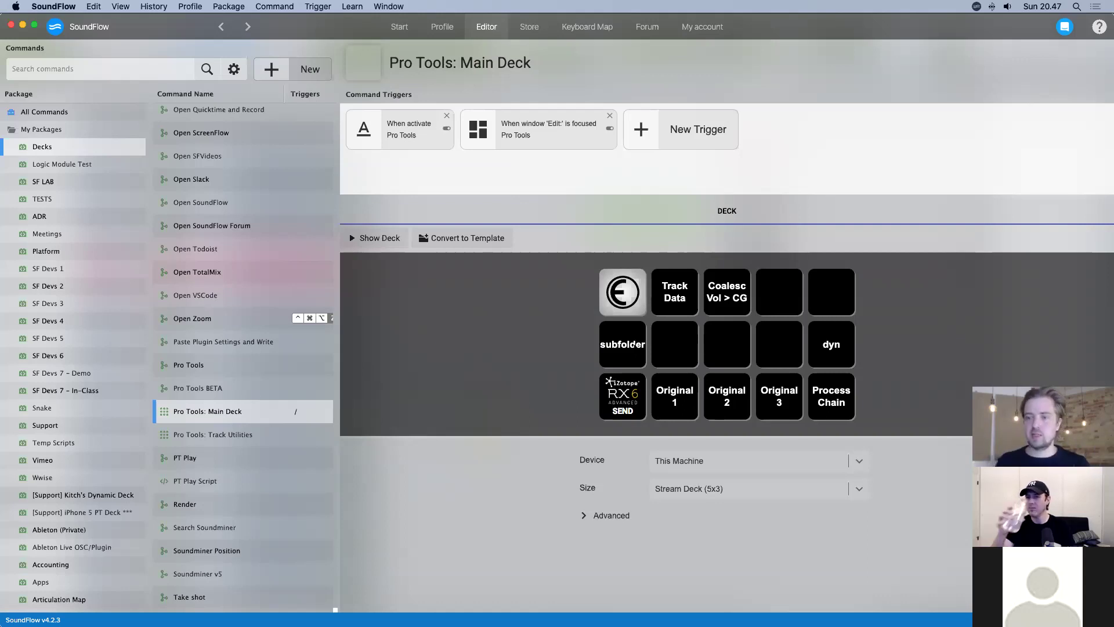
- Delete the subfolder button and all its contents from the Pro Tools: Main Deck
click(631, 345)
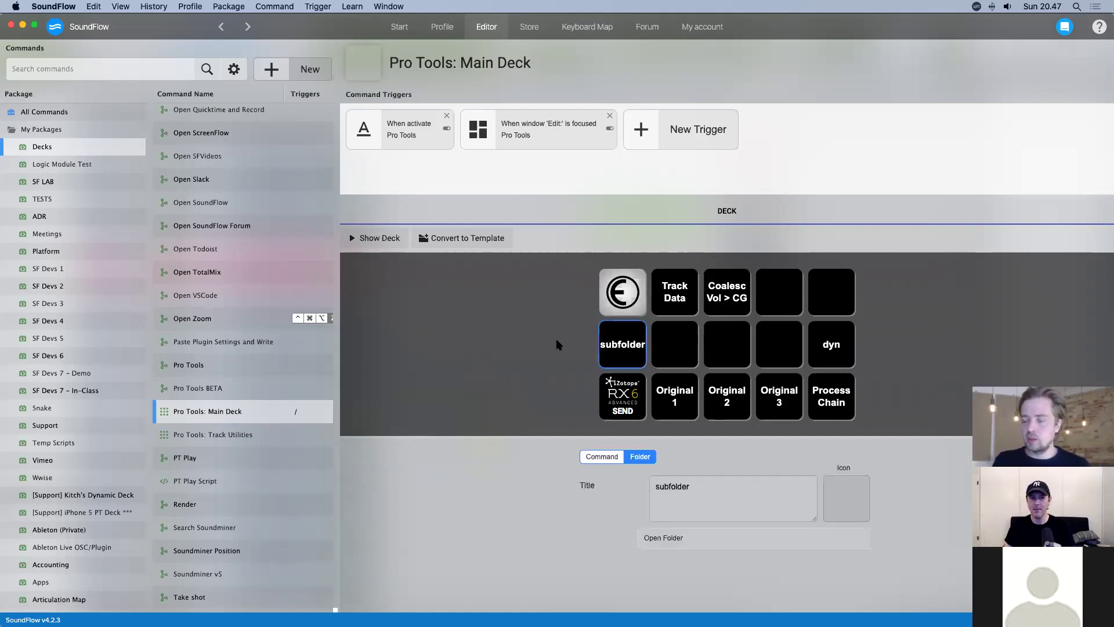
key(BackSpace)
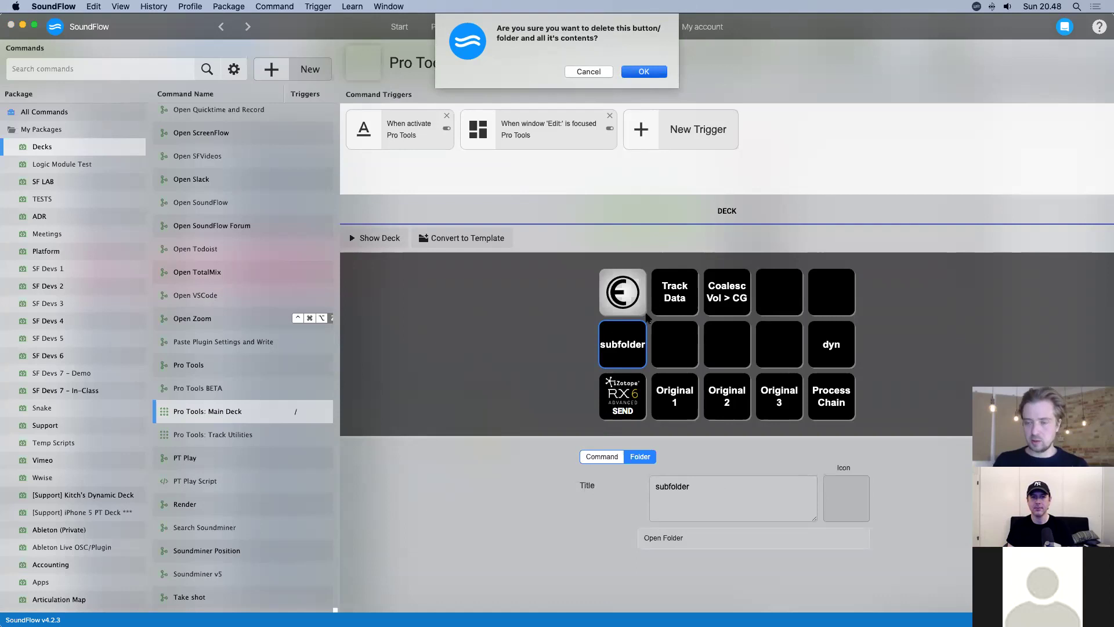
click(644, 71)
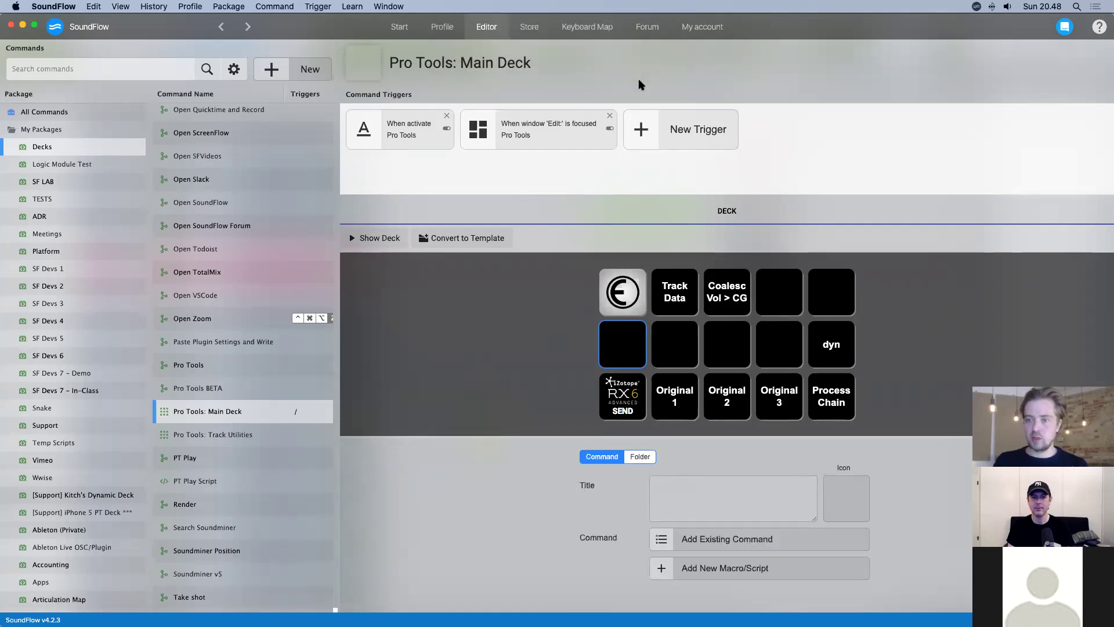
click(479, 314)
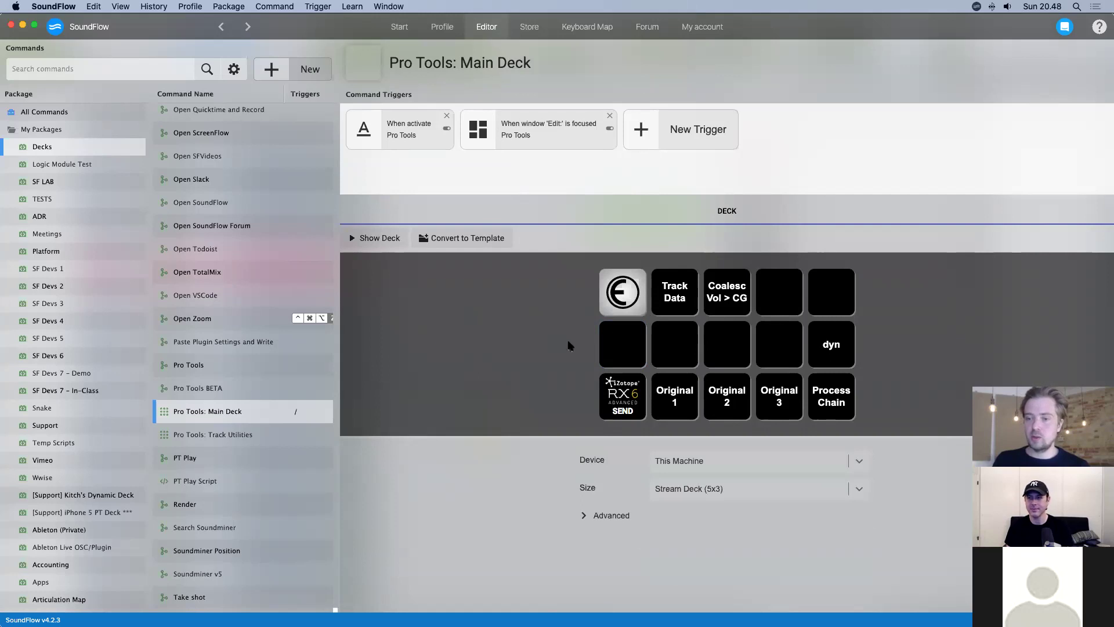
- Open the Pro Tools: Track Utilities deck and remove the command assigned to its Back button
click(604, 344)
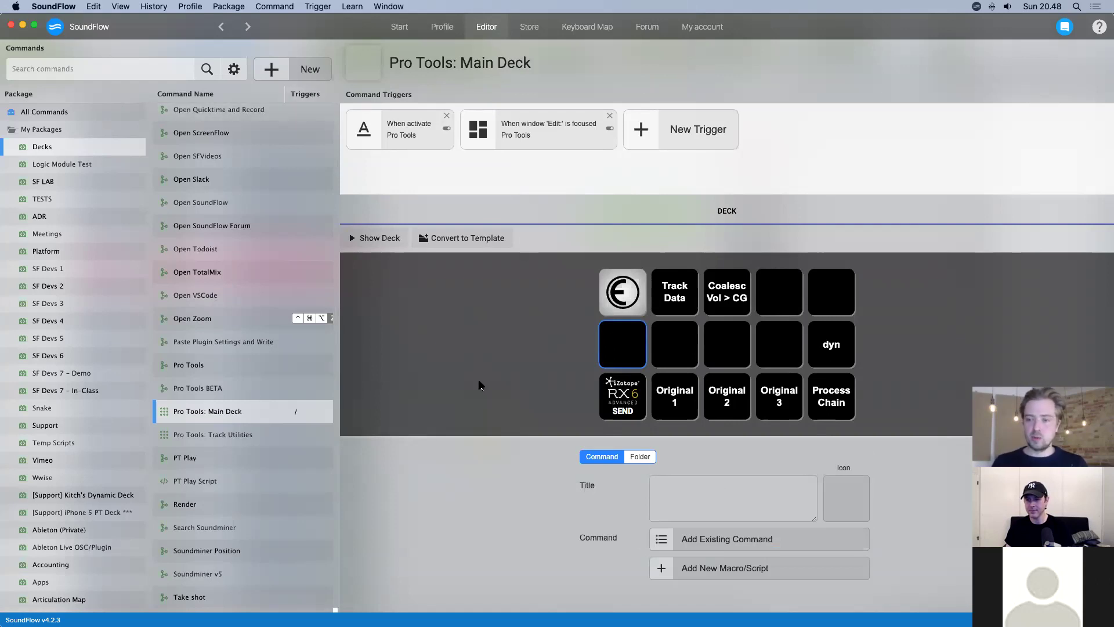
click(218, 436)
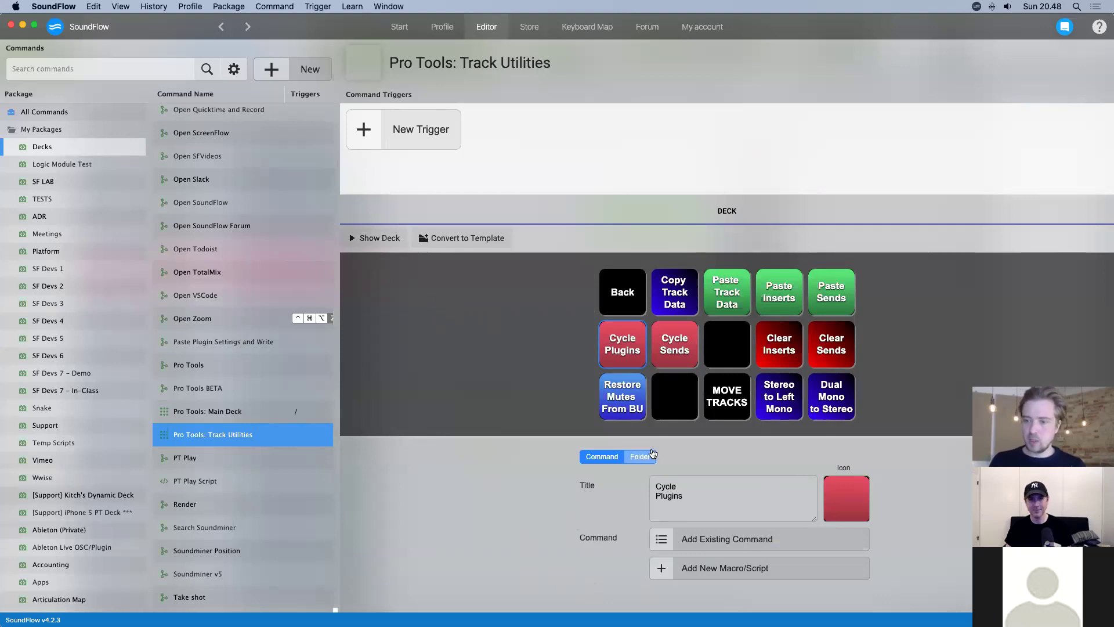
click(622, 292)
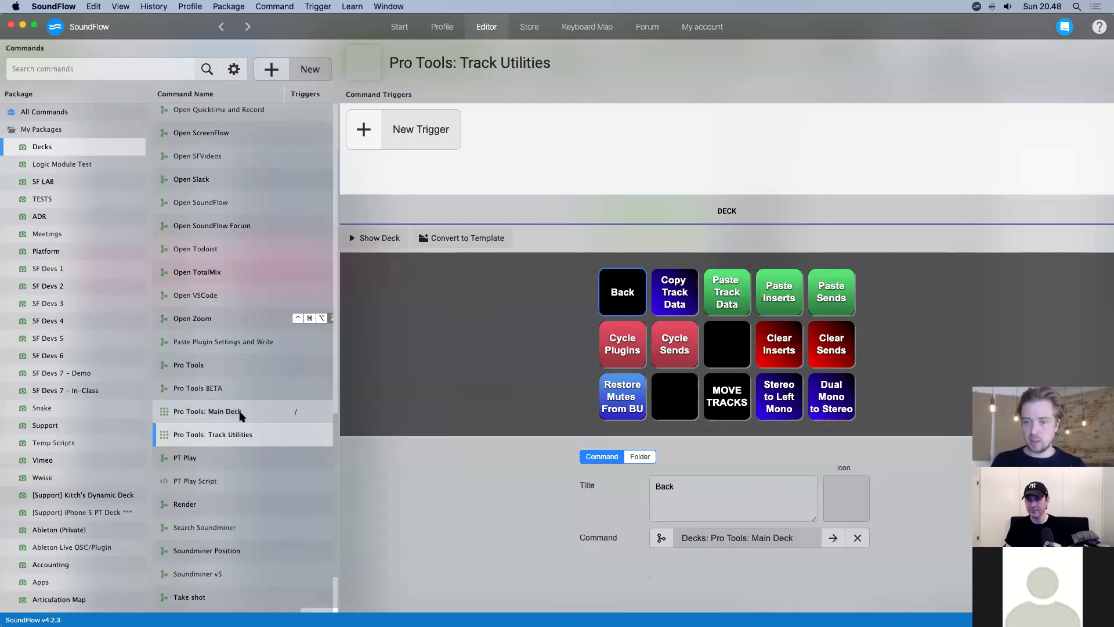
click(857, 539)
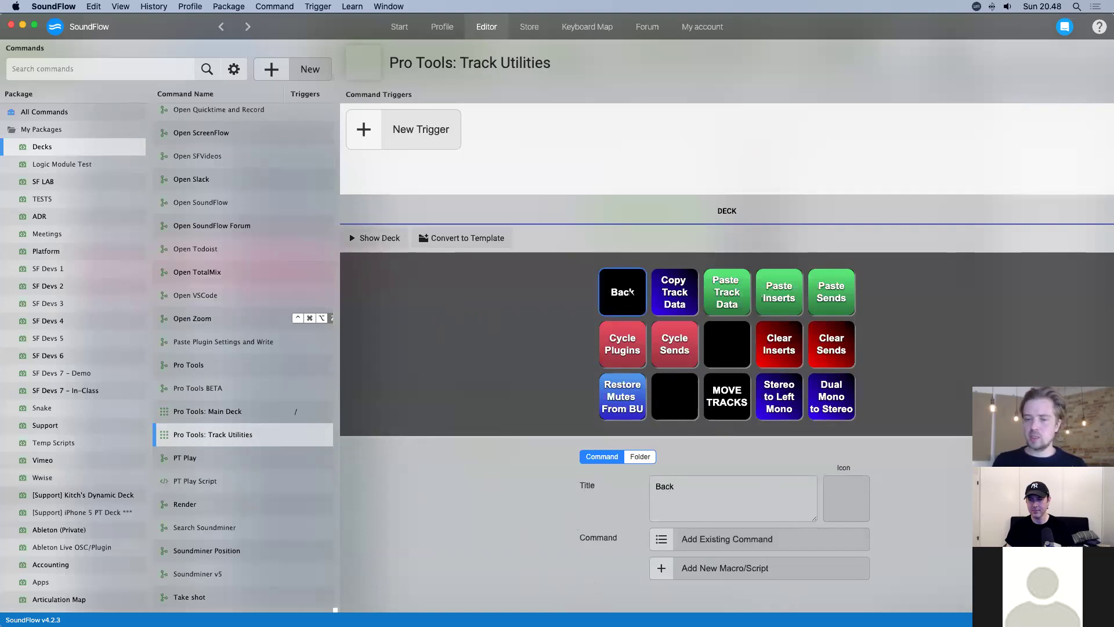
- Assign the existing command Pro Tools: Main Deck to the Back button of the Pro Tools: Track Utilities deck
click(230, 411)
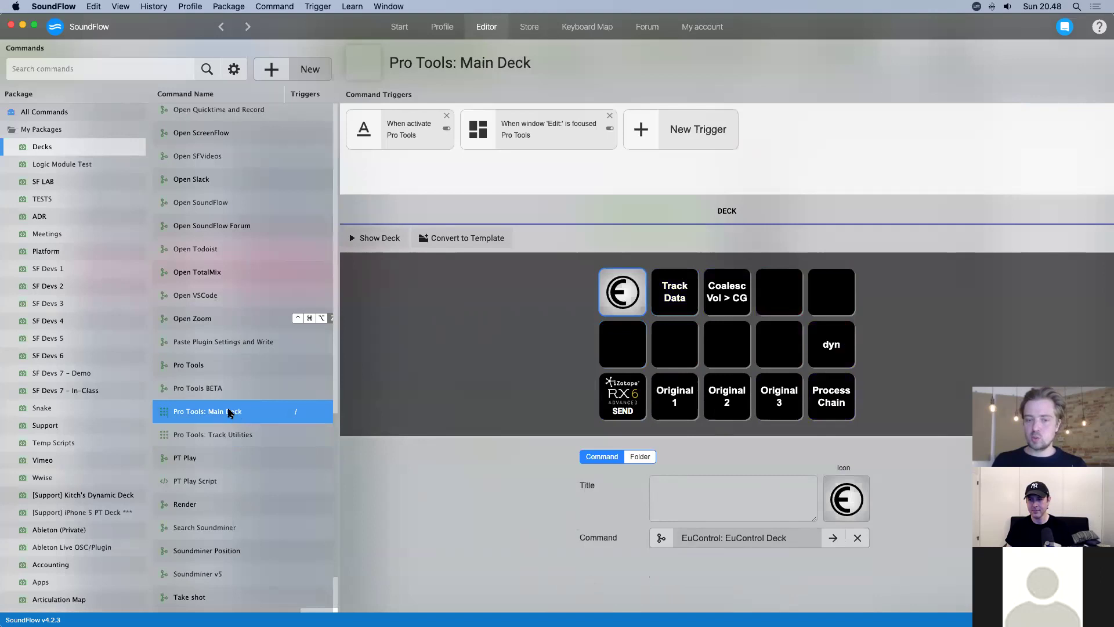
click(232, 434)
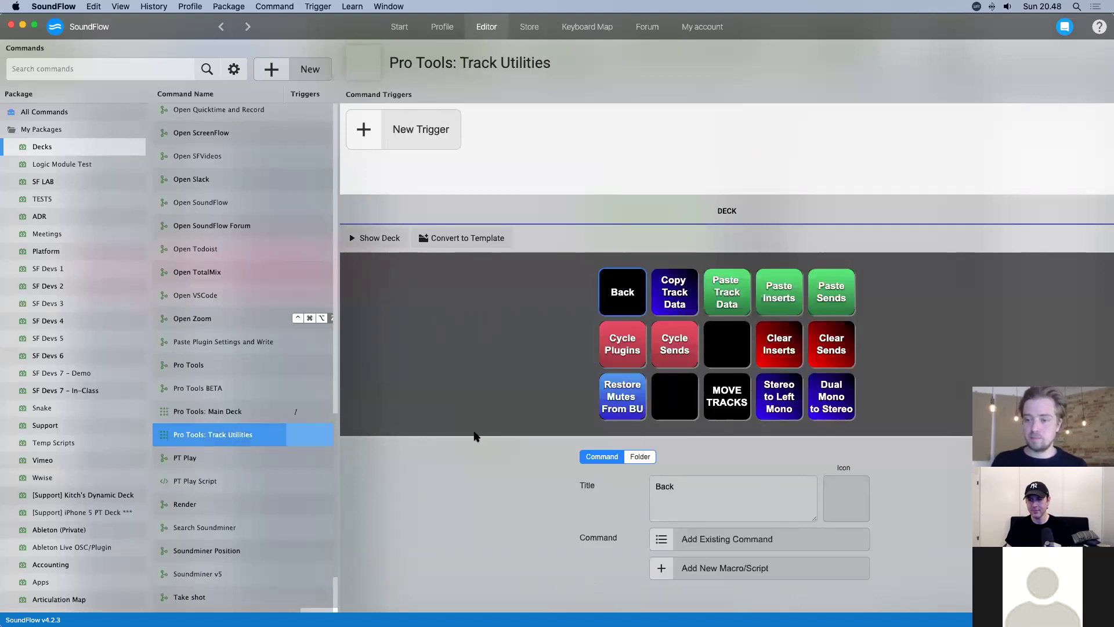
click(547, 505)
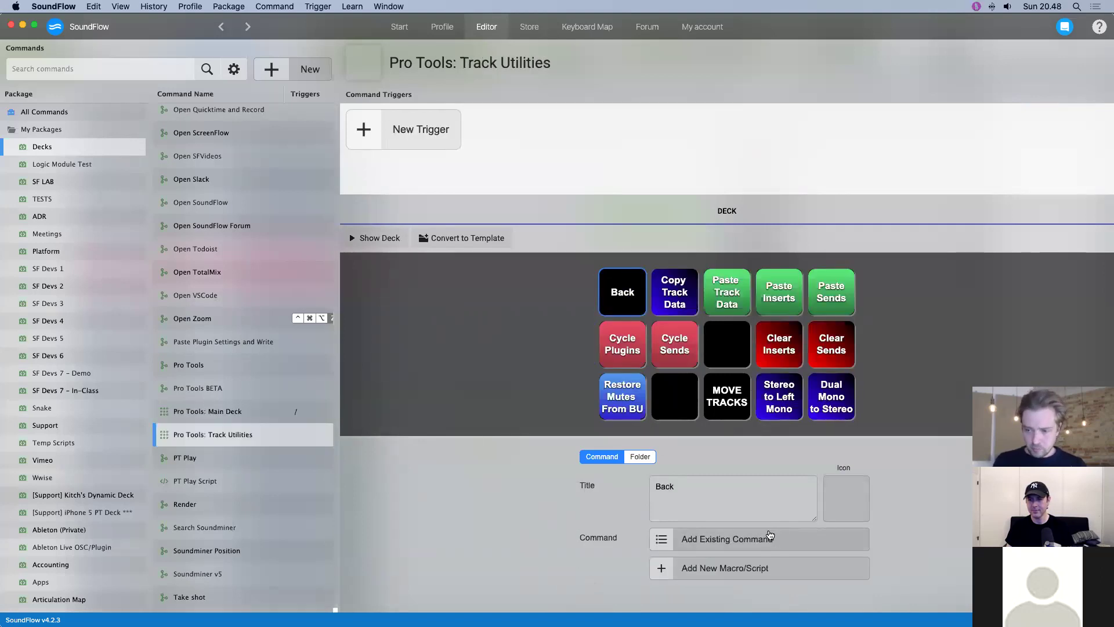
click(718, 539)
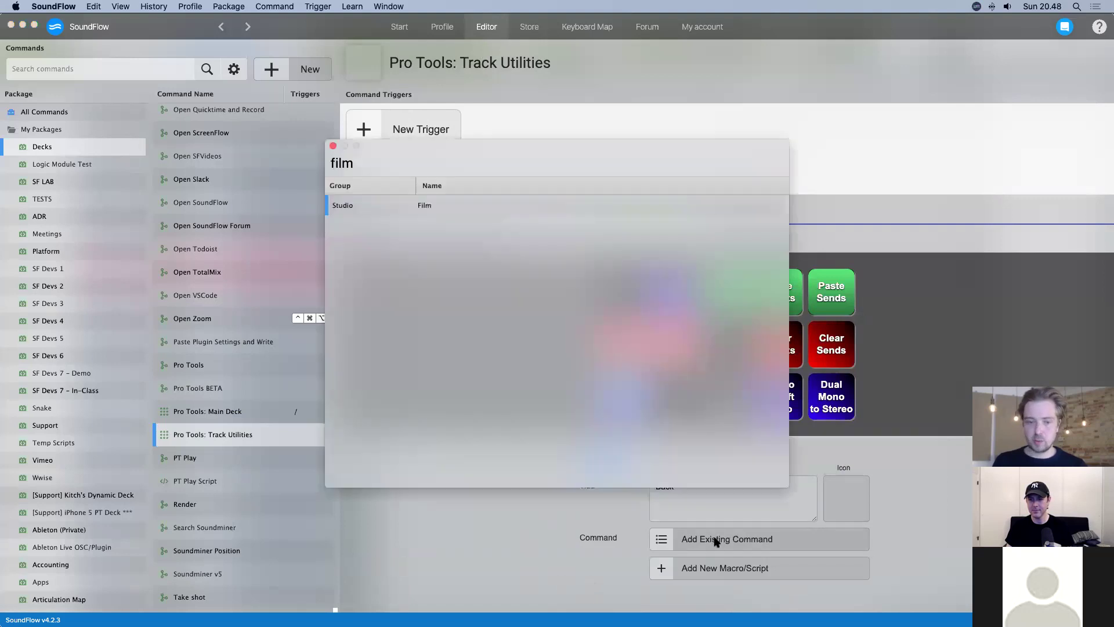
text(pro tools main deck)
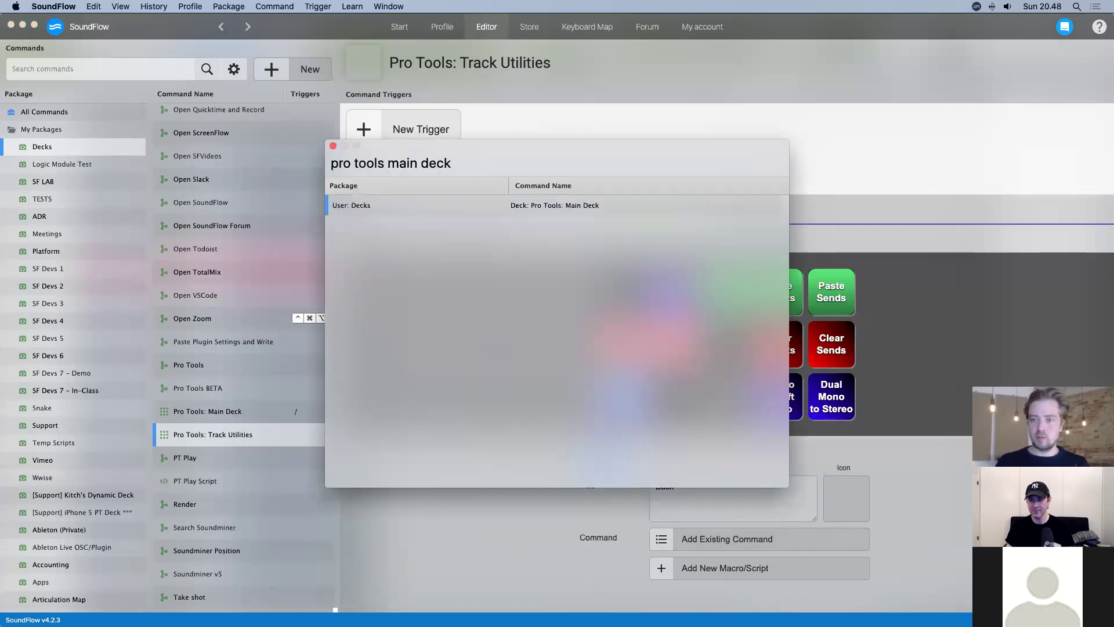
key(Return)
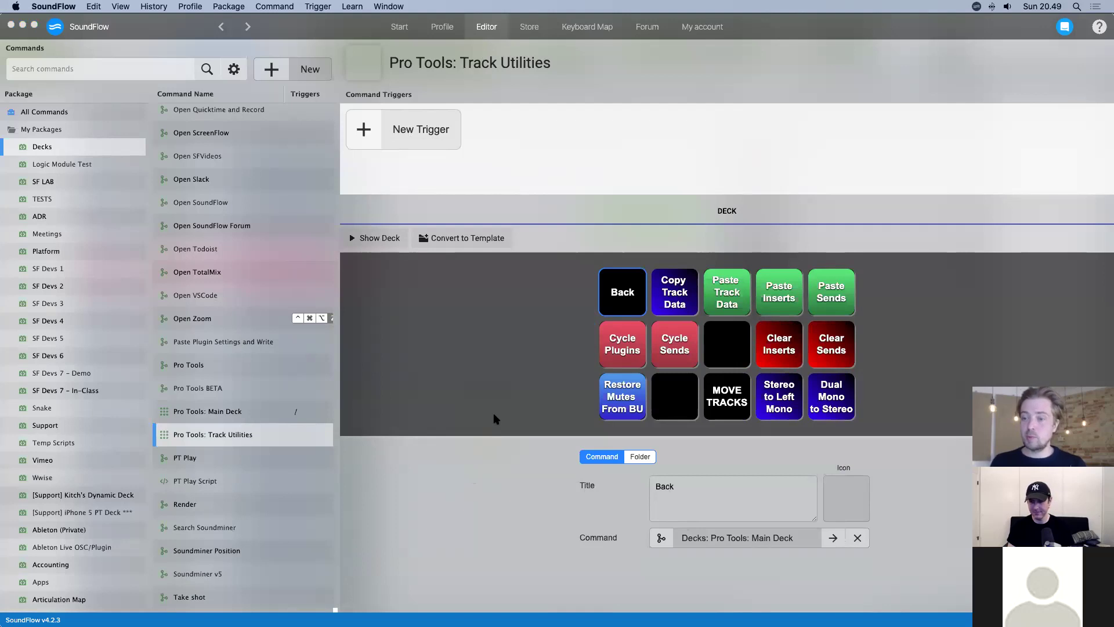
click(506, 389)
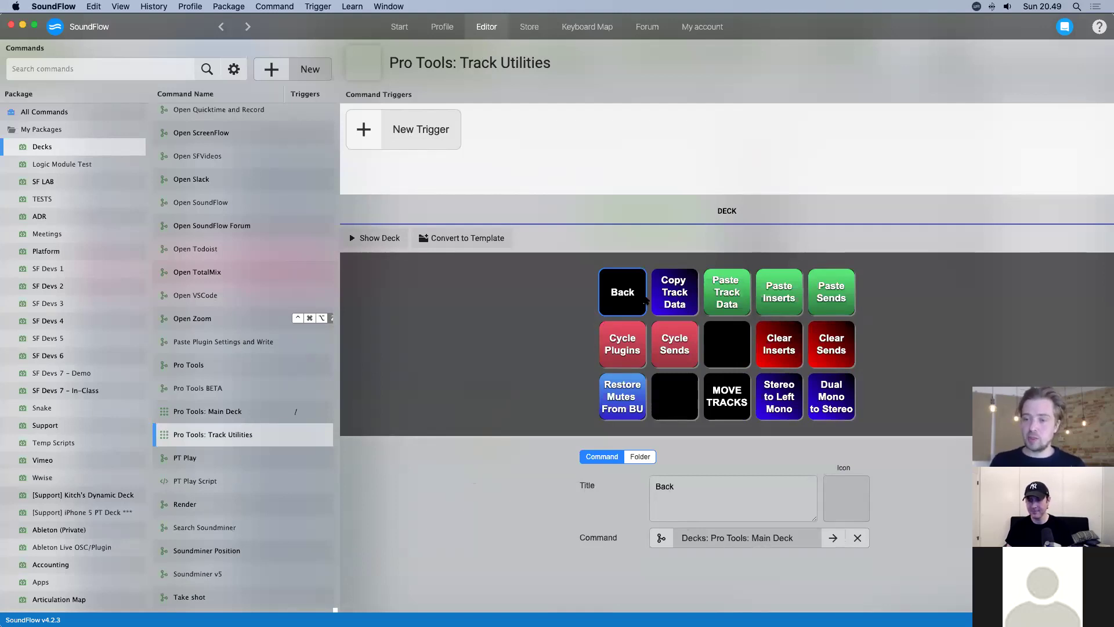
- Paste a copy of the Back button into the empty middle-row button of the Track Utilities deck, and delete the copy
click(736, 350)
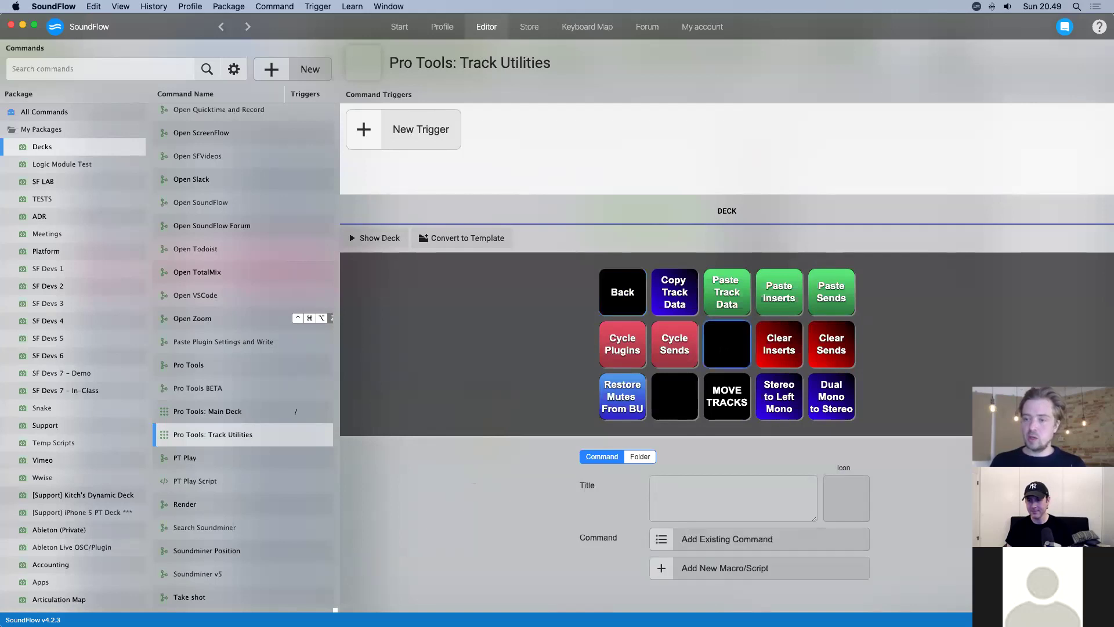
key(cmd+v)
key(cmd+z)
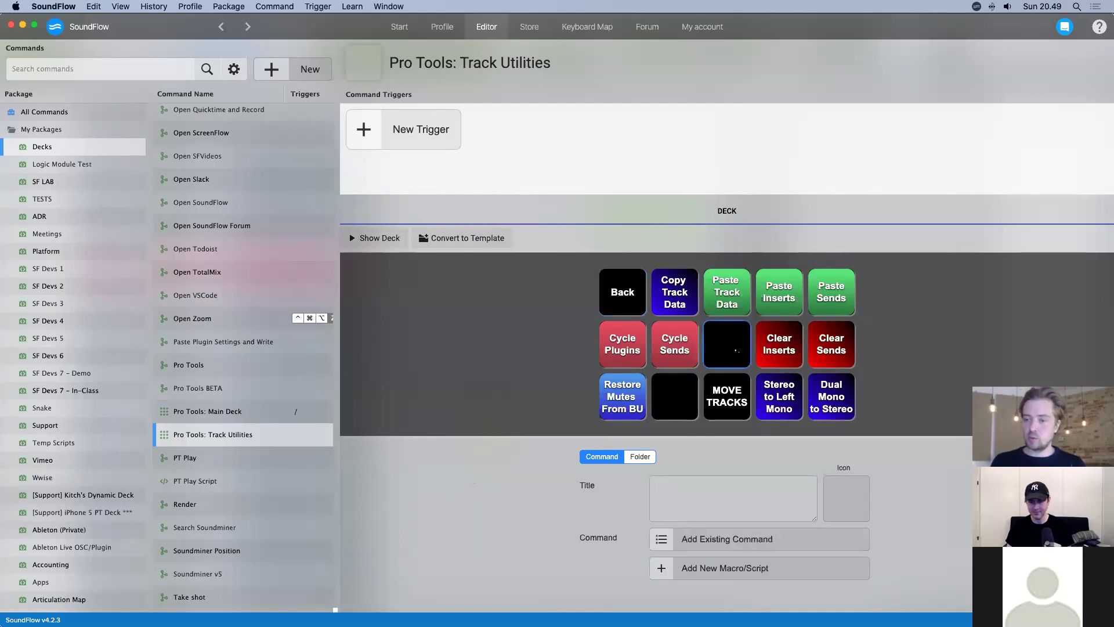
key(cmd+v)
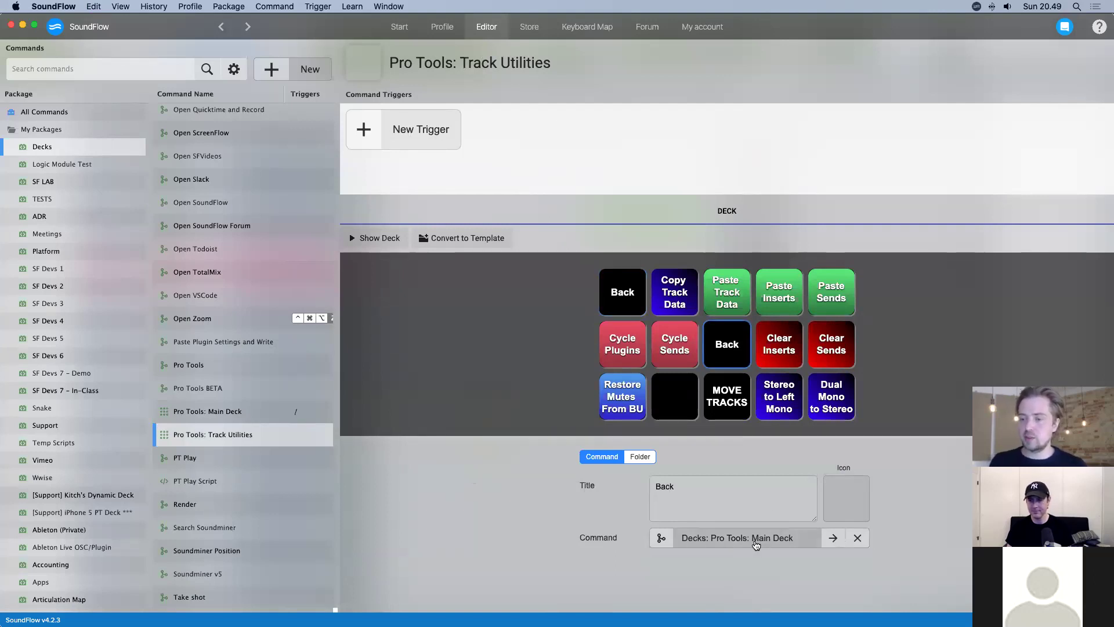
key(BackSpace)
key(Return)
click(562, 300)
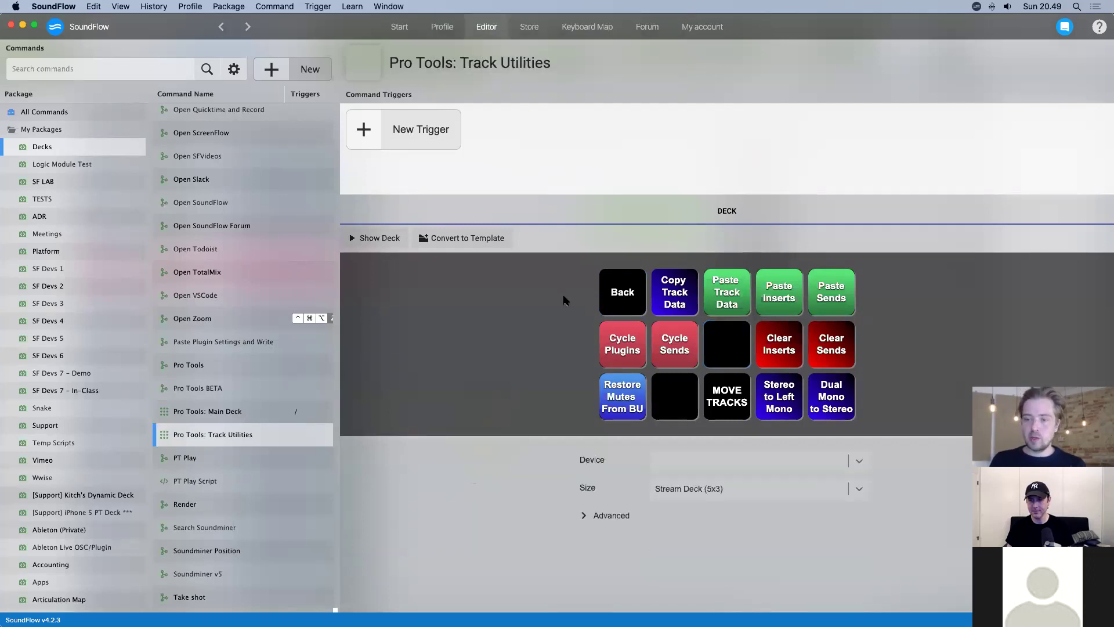
- Create a new macro named Pro Tools: Main Deck (Open) in the Decks package
click(614, 292)
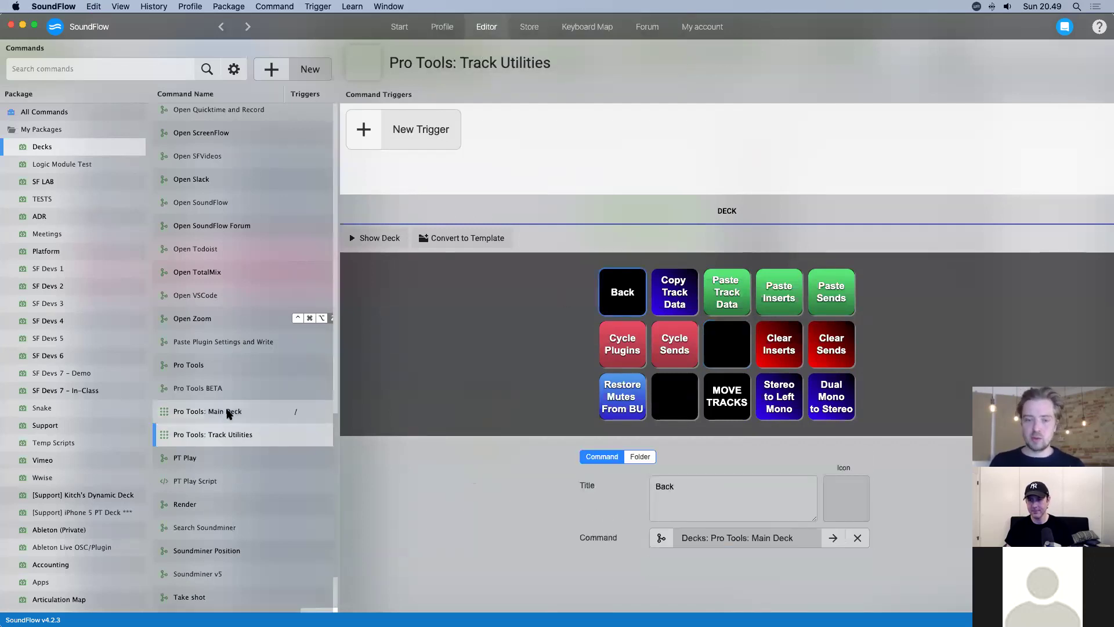
click(292, 71)
click(296, 97)
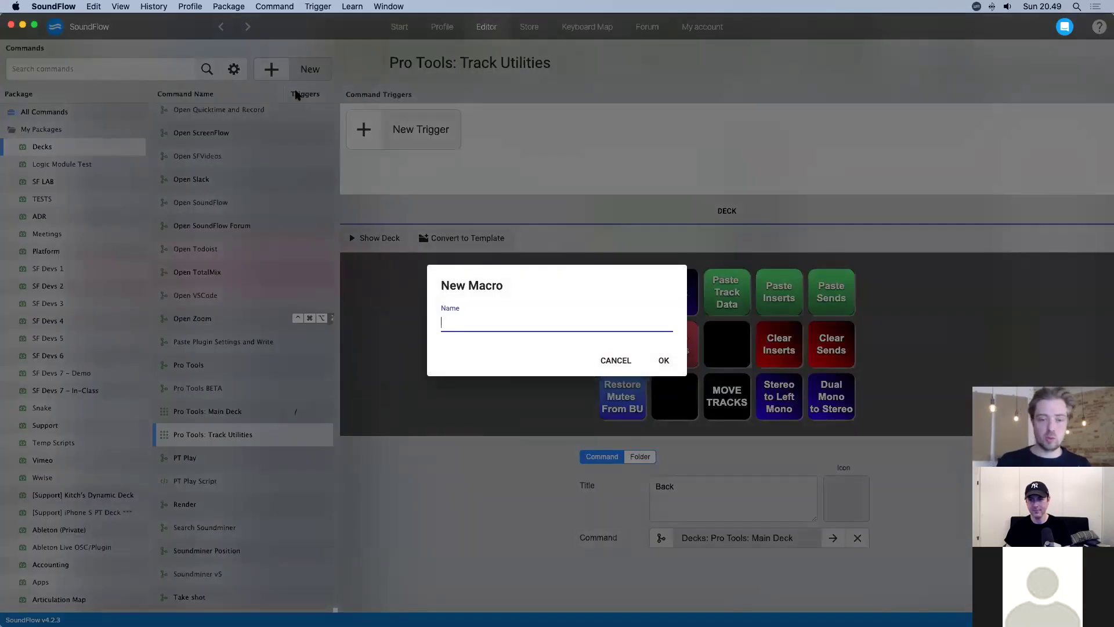
text(Pro Tools: Main Deck (Open)
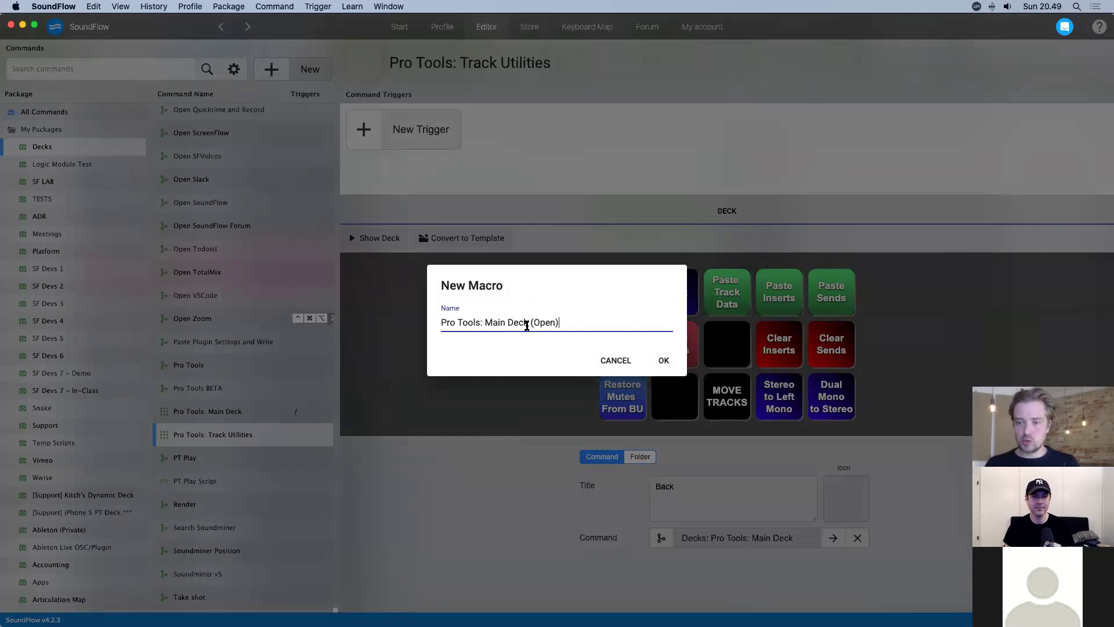
click(657, 363)
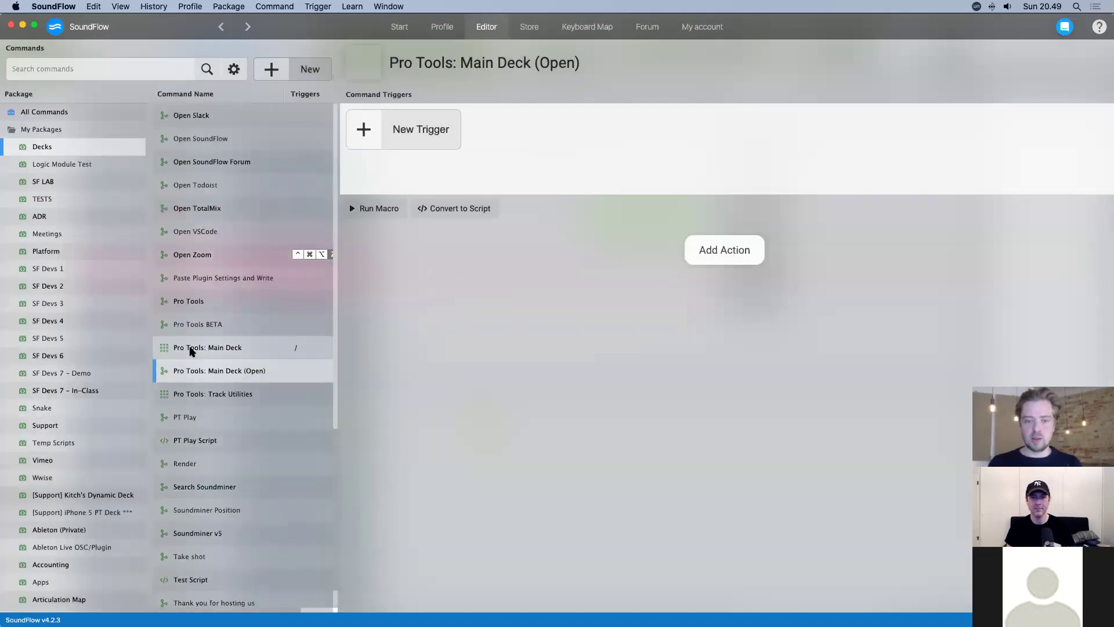
- Add the Open Deck (Show on Device) action to the Pro Tools: Main Deck (Open) macro
click(205, 357)
click(196, 372)
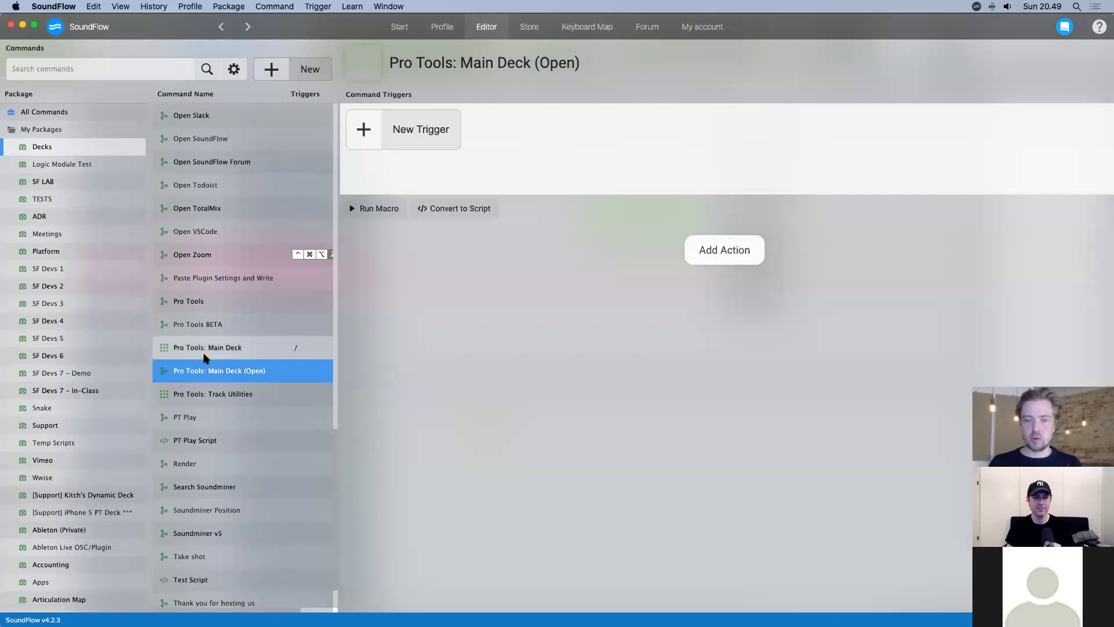
click(578, 323)
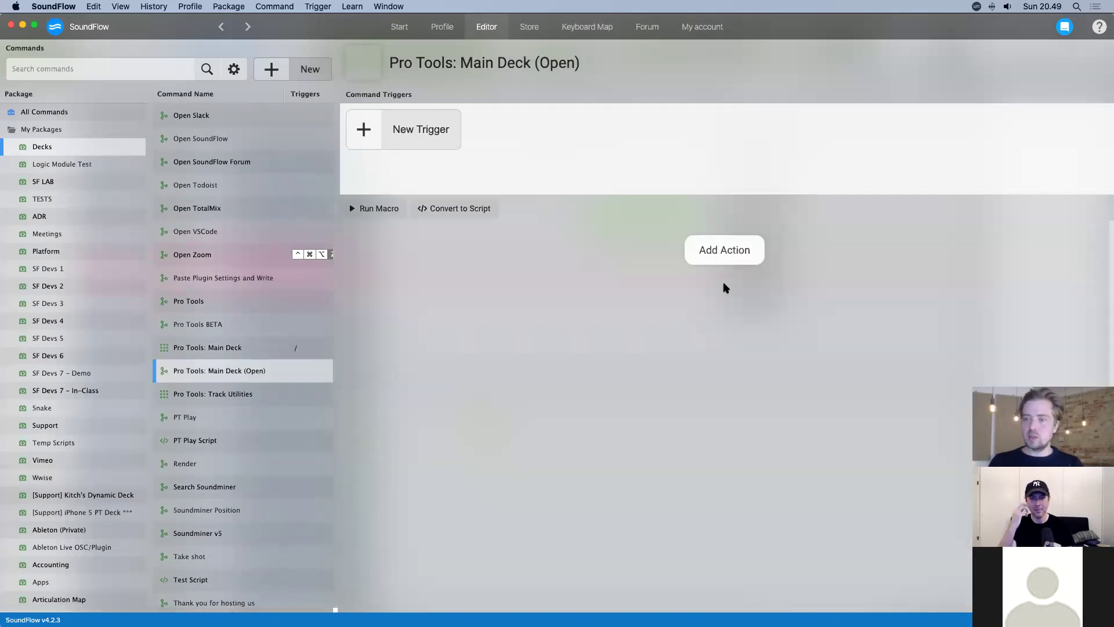
click(729, 255)
text(open deck)
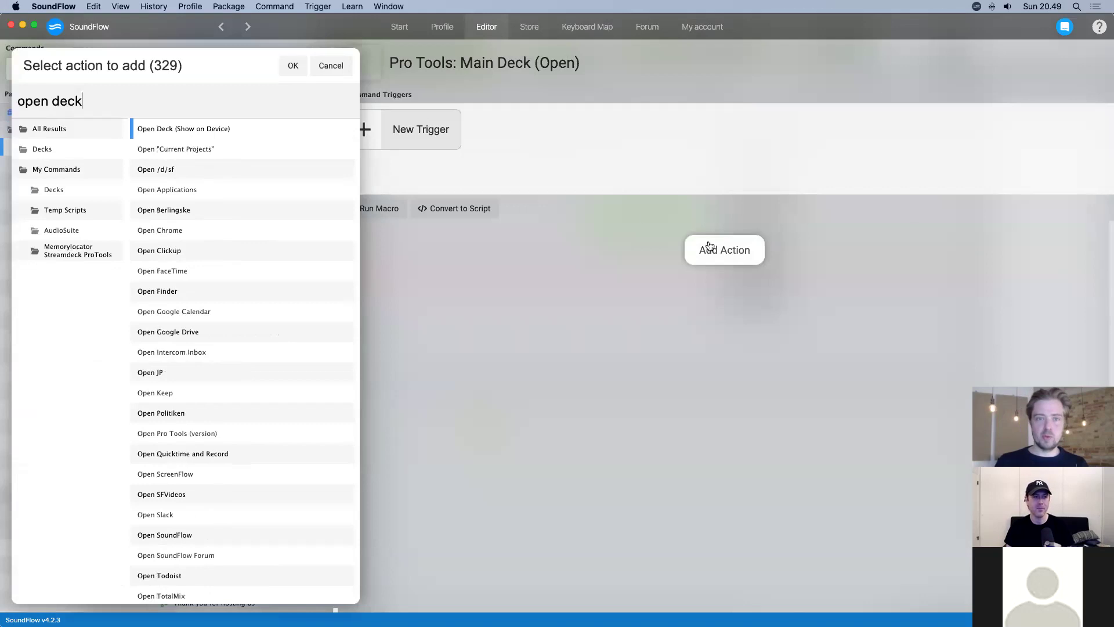
double_click(236, 129)
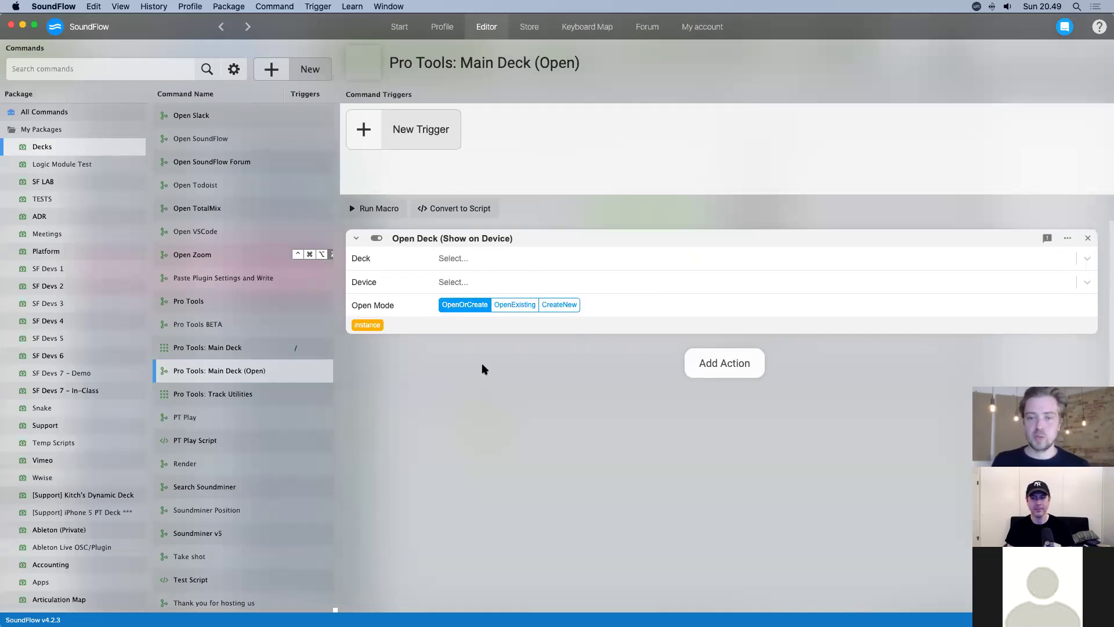
- Set the Open Deck action's deck to Decks: Pro Tools: Main Deck and its device to This Machine
click(469, 258)
text(por tools: m)
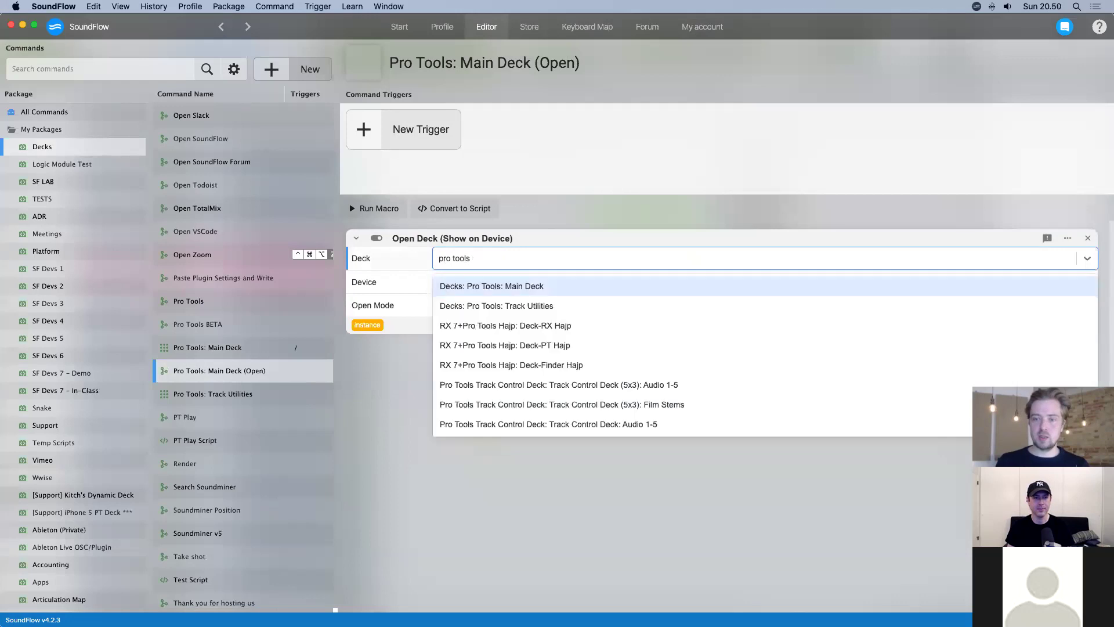
key(Return)
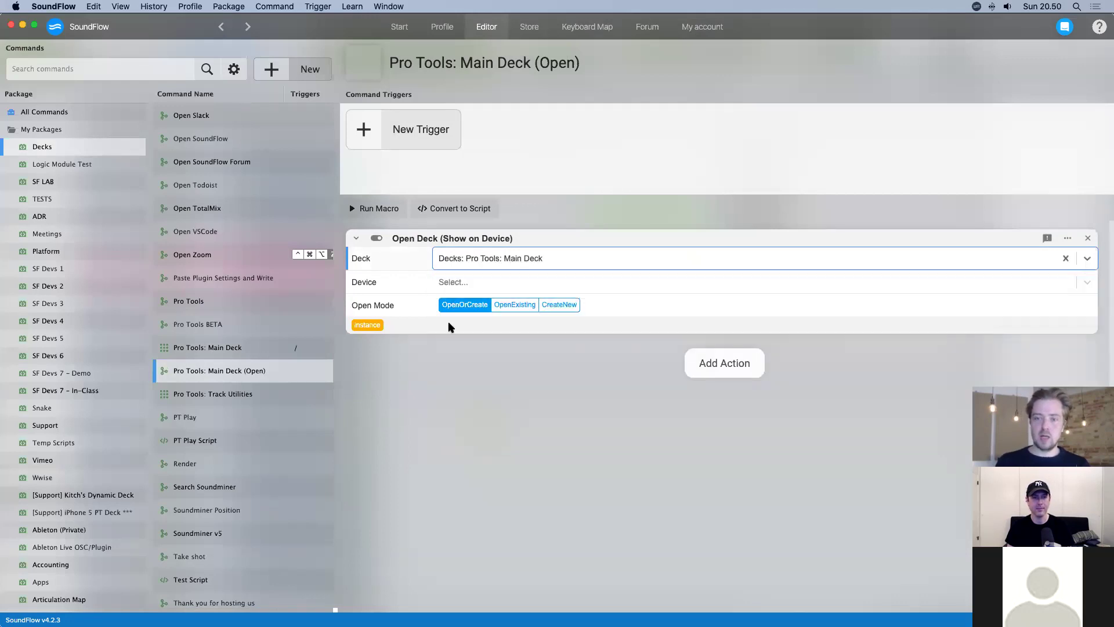
click(495, 283)
click(490, 306)
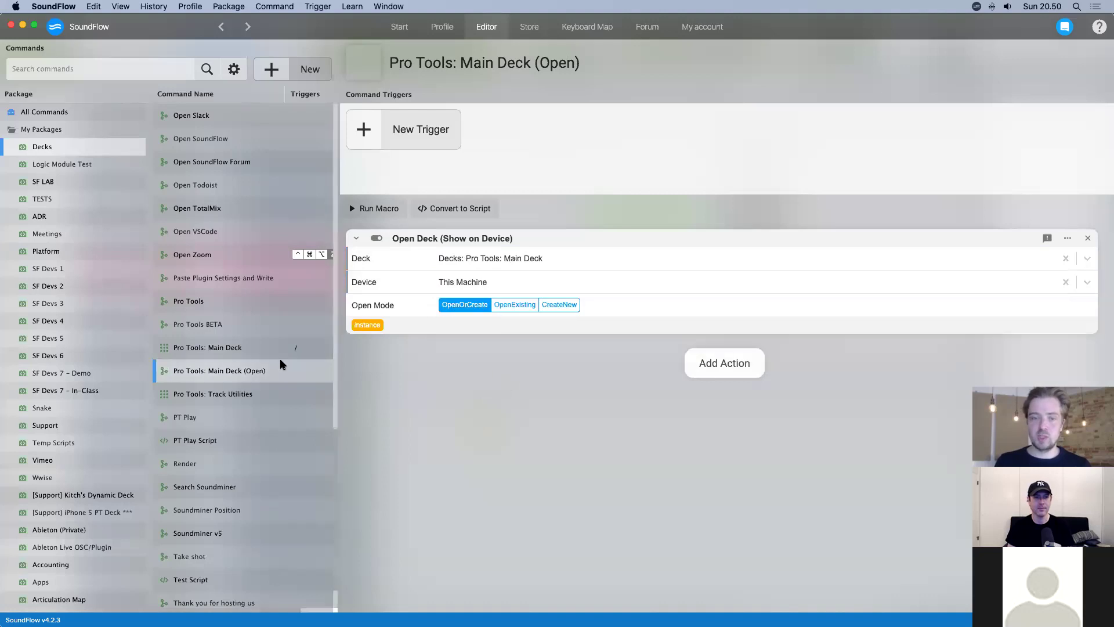
- Set the device of the Pro Tools: Main Deck to Stream Deck Left
click(280, 348)
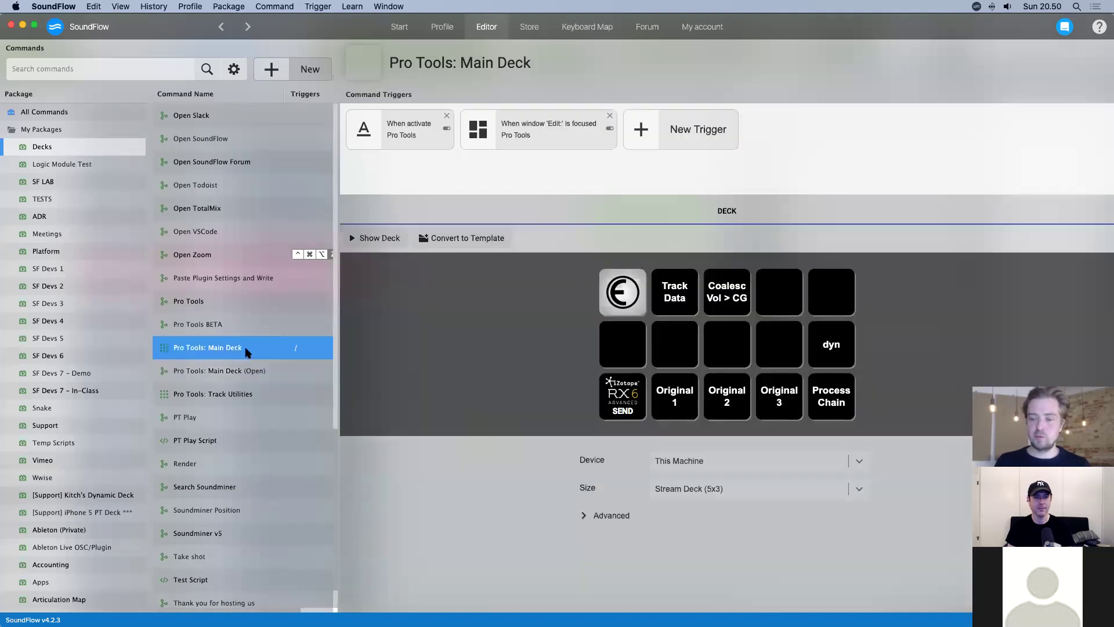
click(697, 470)
click(701, 504)
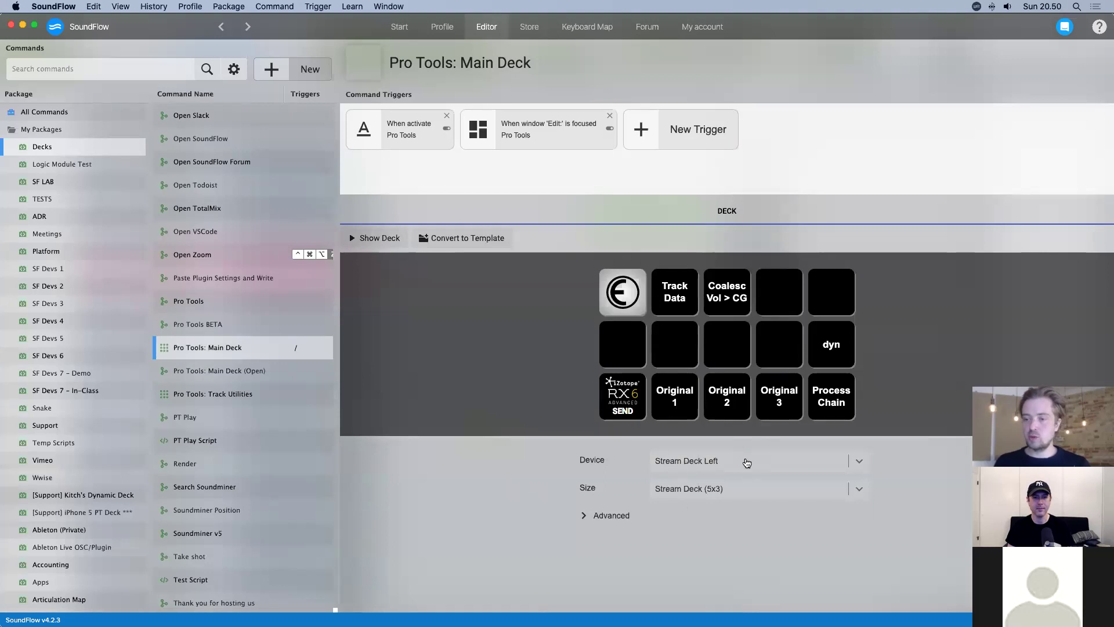
- Run the Pro Tools: Main Deck (Open) macro to test it, and close the on-screen deck
click(229, 369)
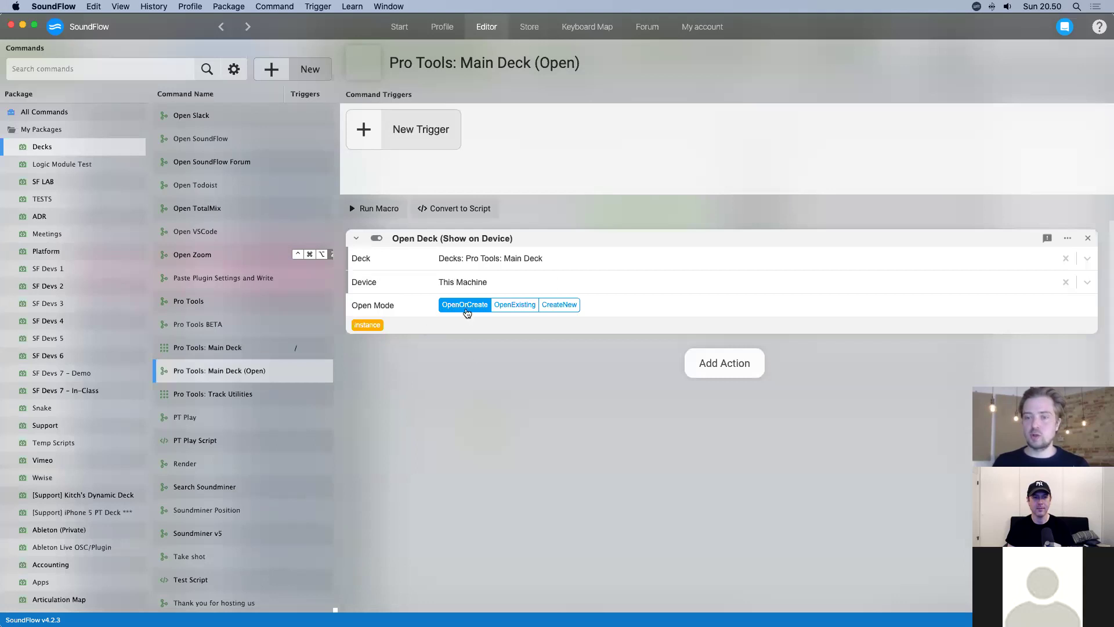
click(375, 213)
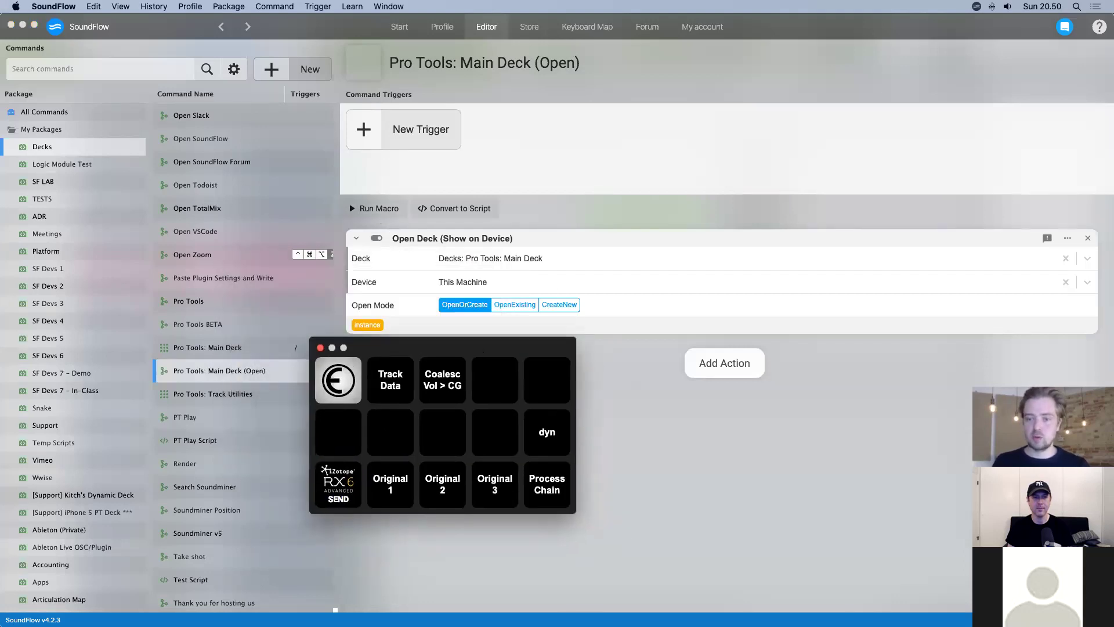
click(321, 349)
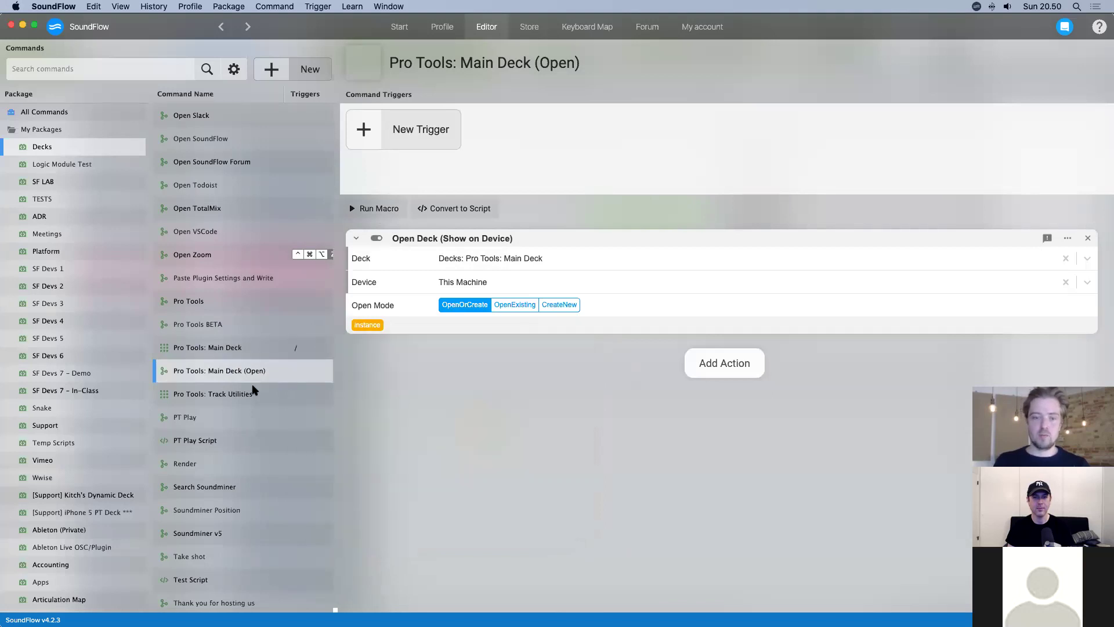
- Remove the command from the Back button of the Pro Tools: Track Utilities deck and open the choice of existing commands for it
click(170, 395)
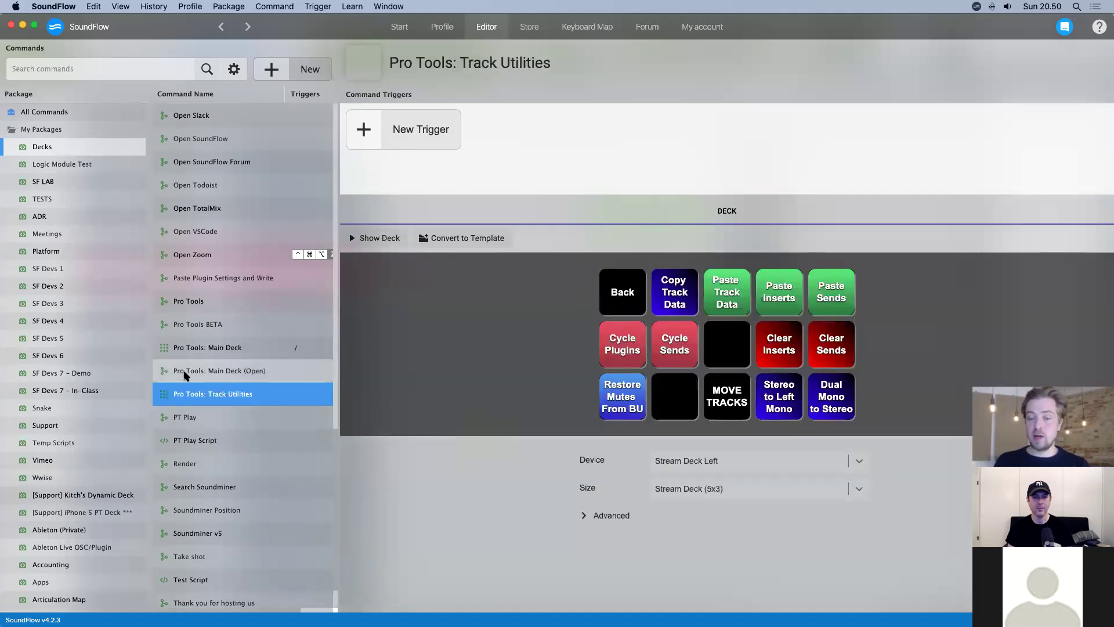
click(623, 292)
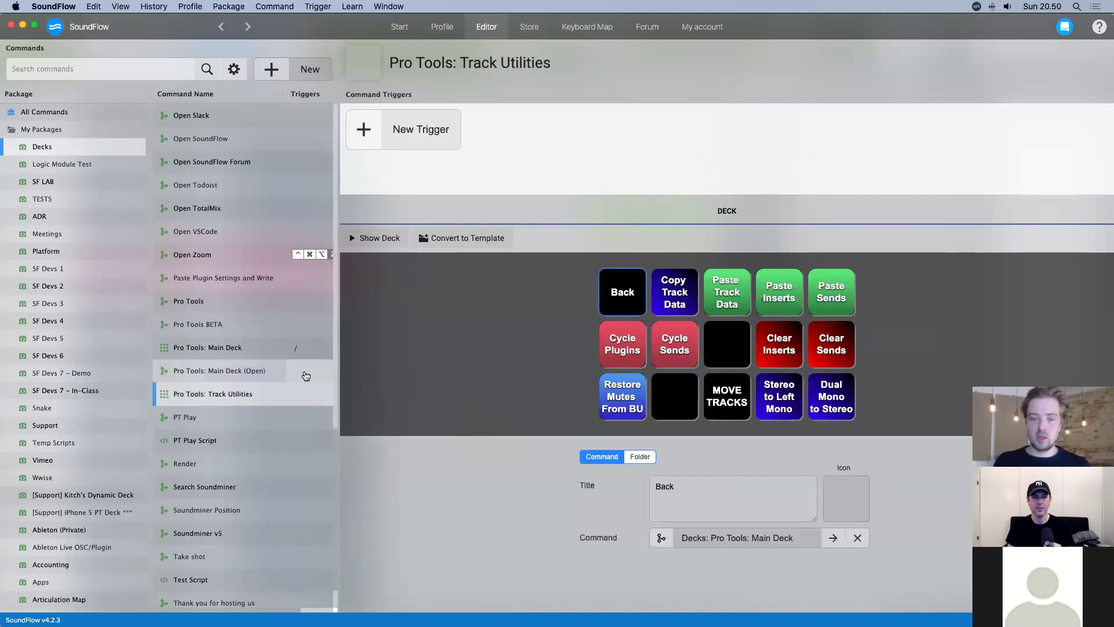
click(858, 537)
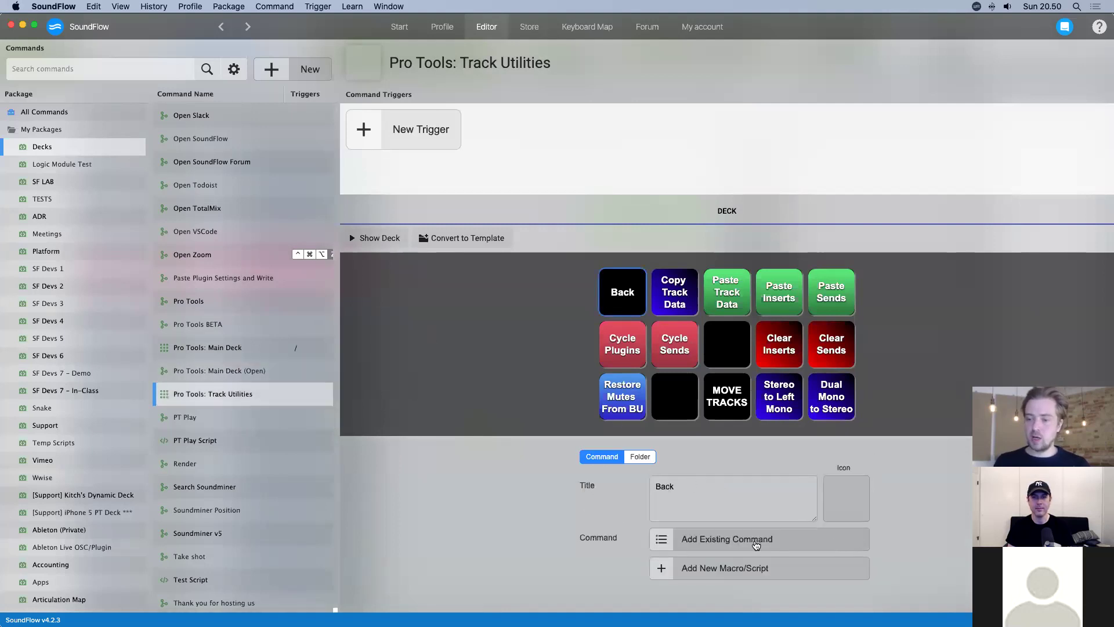
click(726, 540)
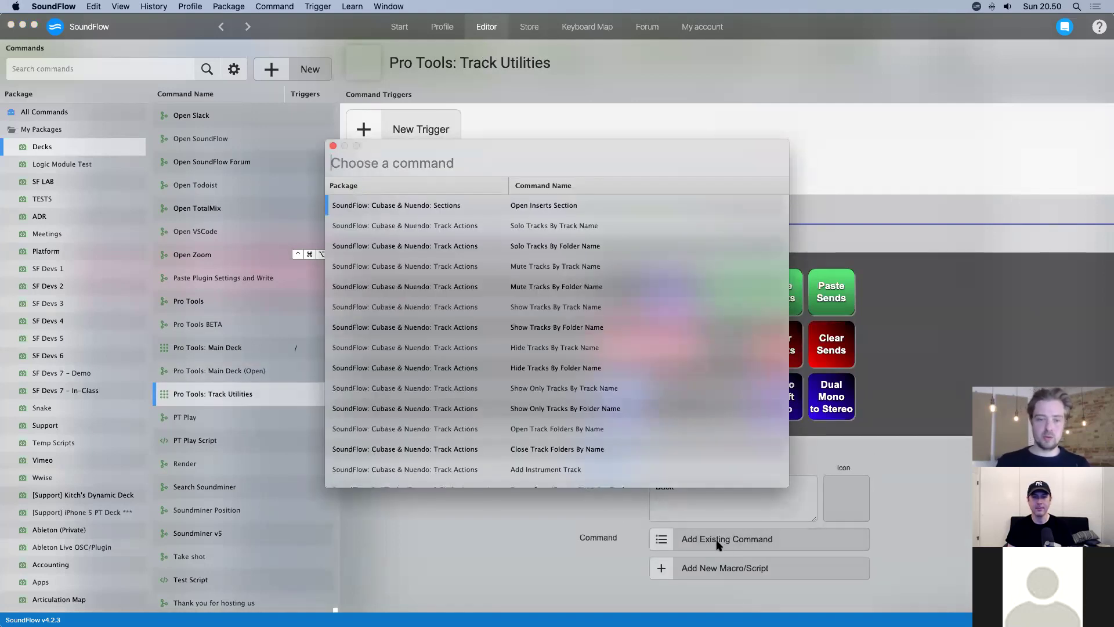
- Assign the existing Pro Tools: Main Deck (Open) command to the Back button of the Track Utilities deck
text(pro tools main d)
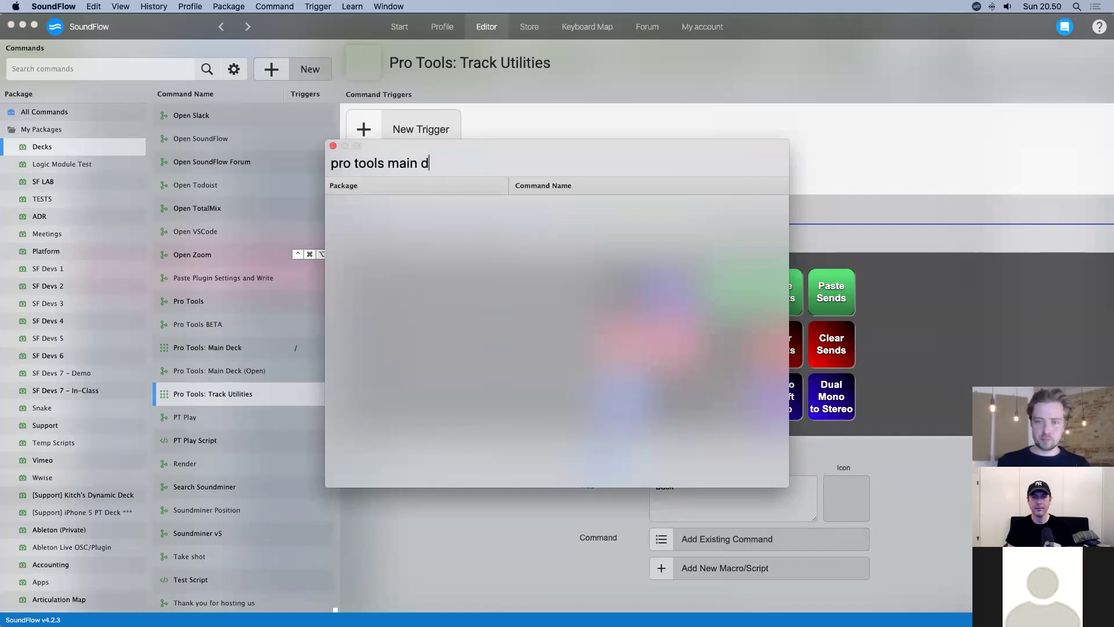
text(eck open)
key(Return)
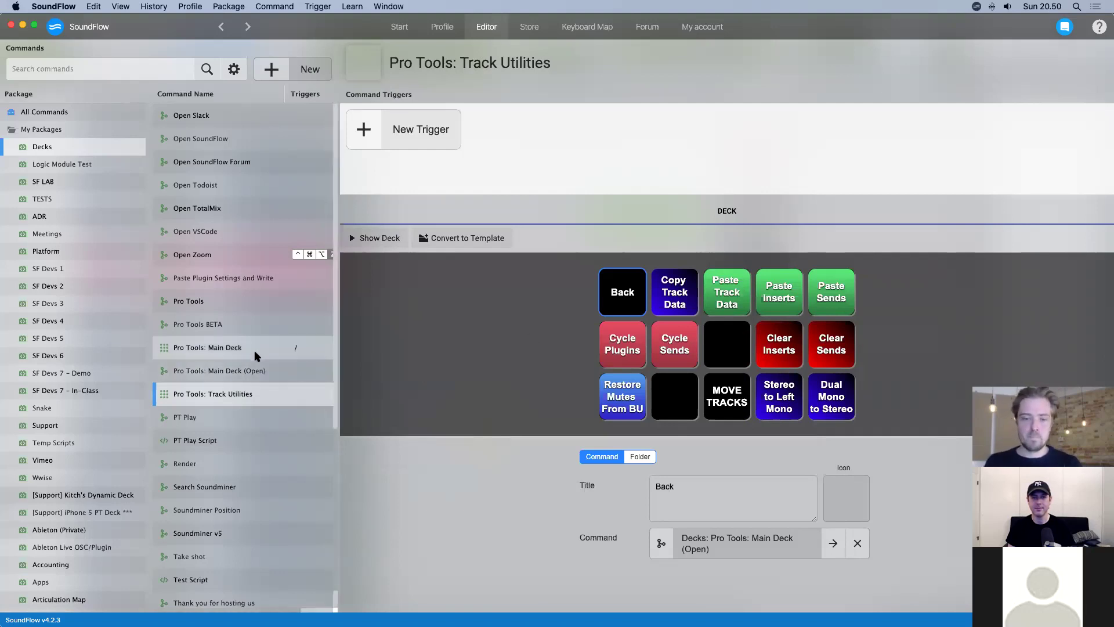
- Set the Track Utilities deck's device to This Machine and show the deck, placing its window below the button grid
click(458, 310)
click(673, 456)
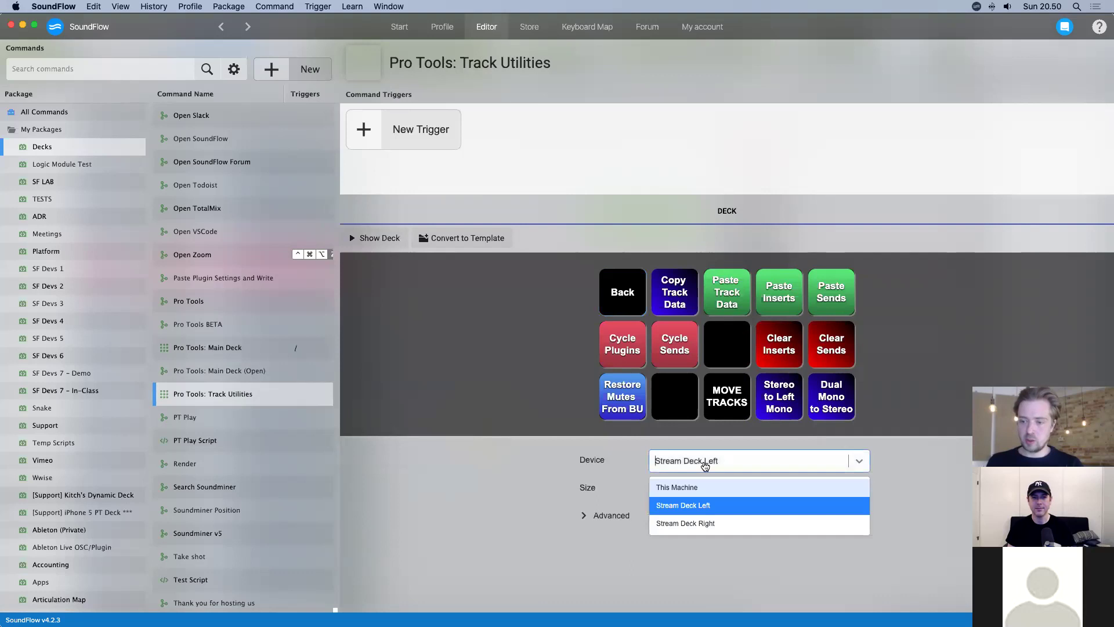
click(700, 491)
click(379, 238)
drag(533, 249, 767, 442)
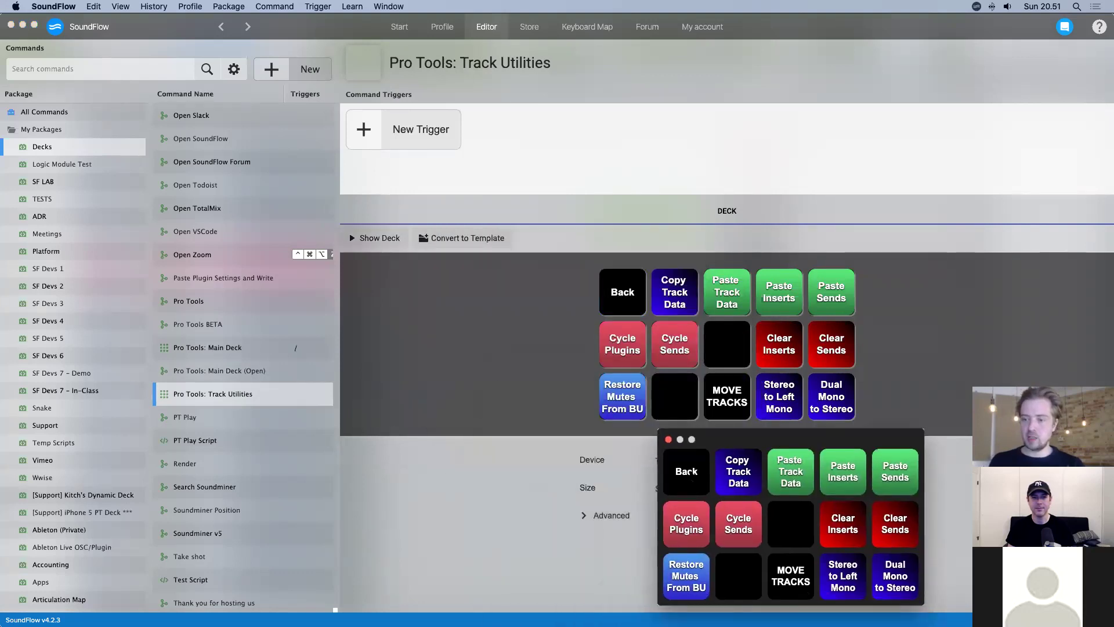
- Test the Back button in the floating Track Utilities deck, and close both floating deck windows
click(682, 479)
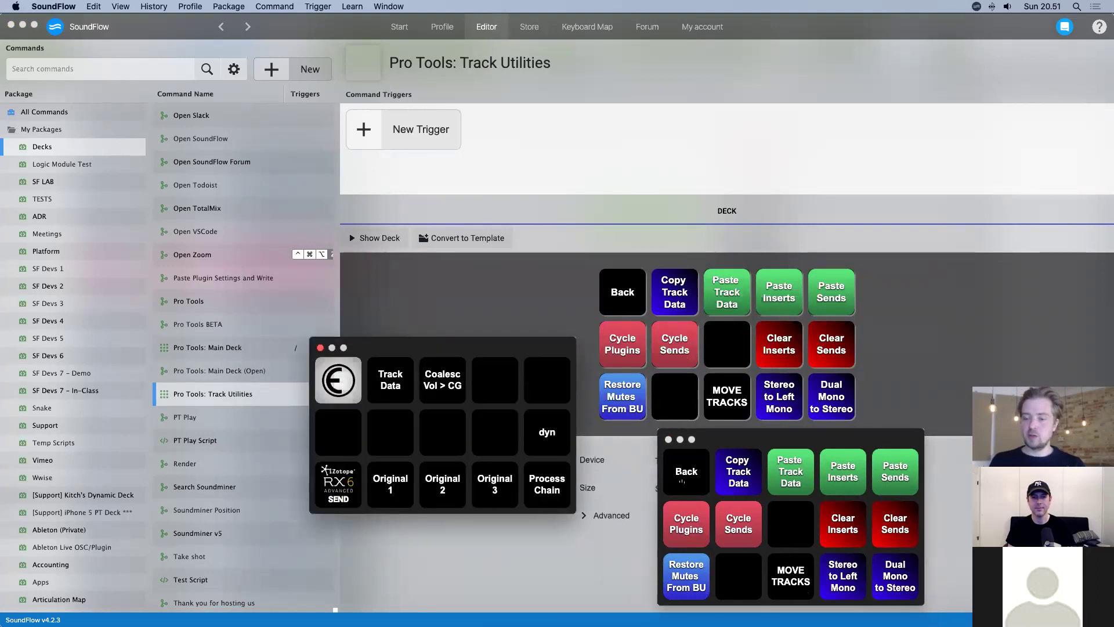
click(668, 440)
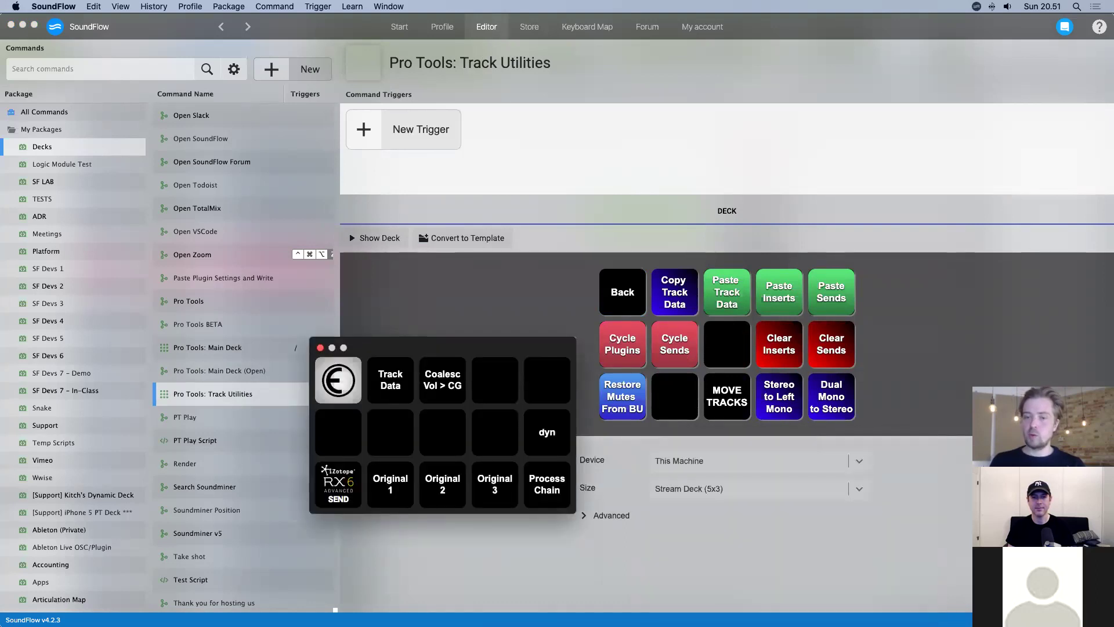
click(320, 349)
- Open the Pro Tools: Main Deck (Open) macro and review which devices its Open Deck action can target
click(250, 370)
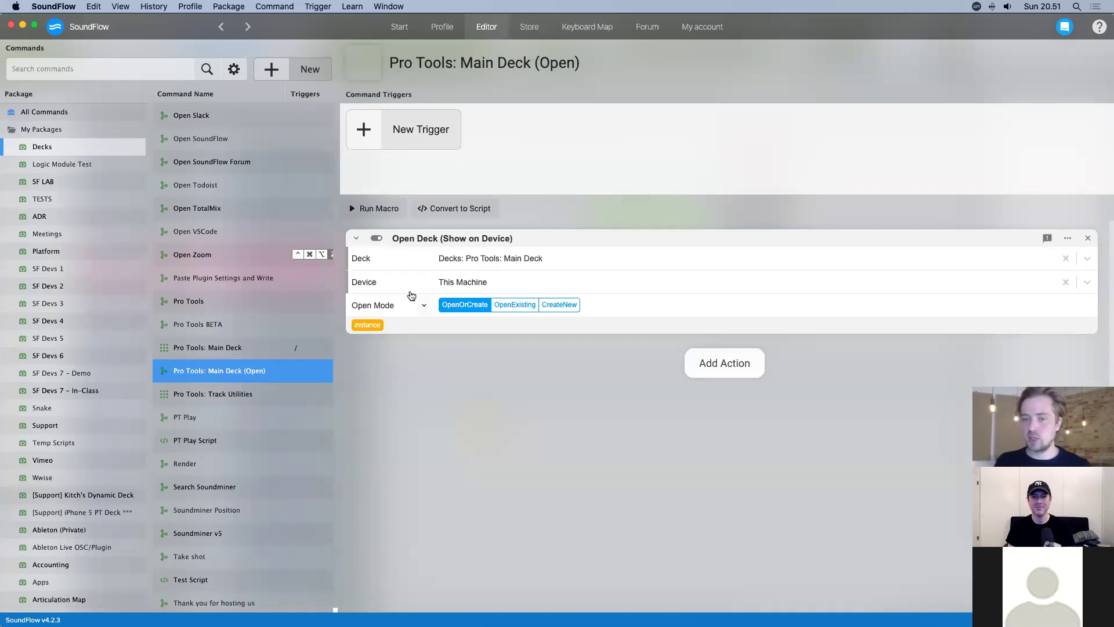
click(466, 286)
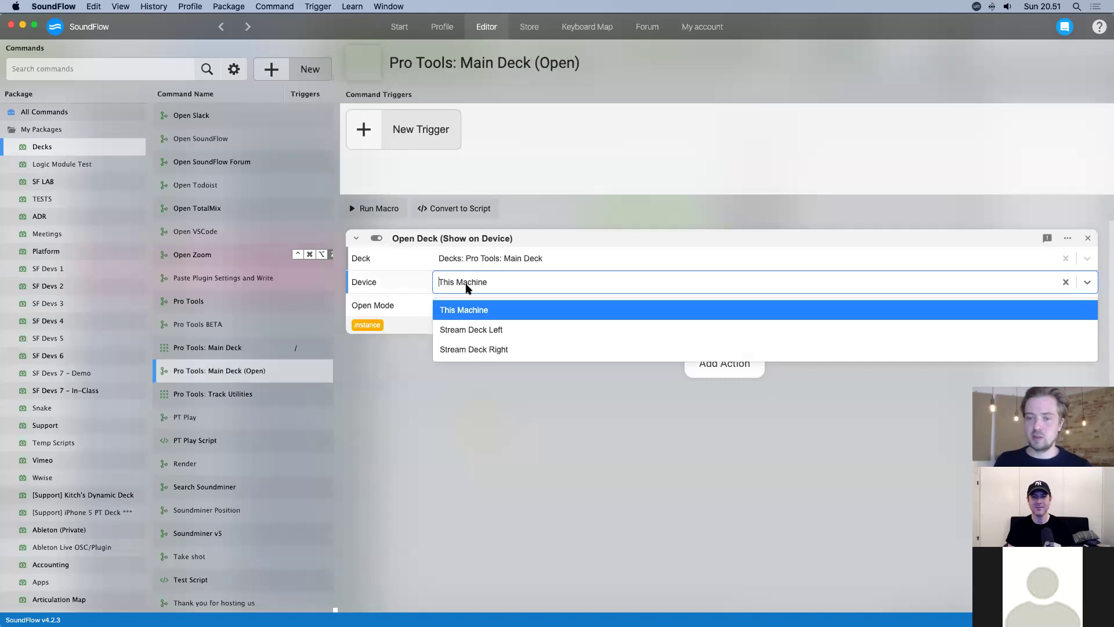
click(531, 374)
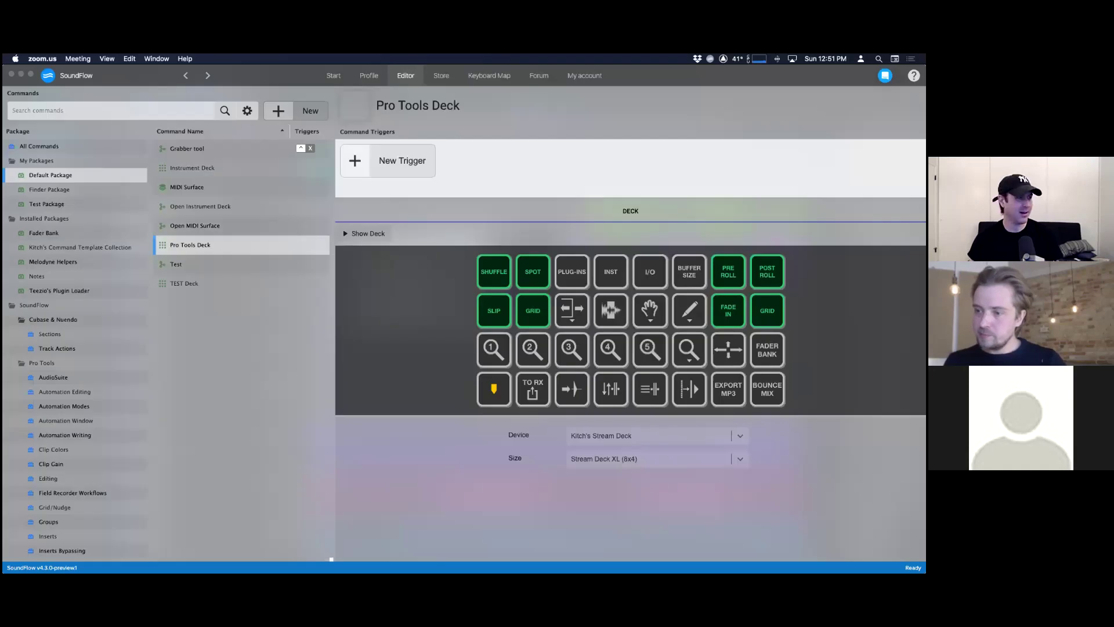
- Switch to the iPad mirror in QuickTime Player, reposition its window and launch SoundFlow on the iPad
key(super+Tab)
drag(351, 345, 230, 406)
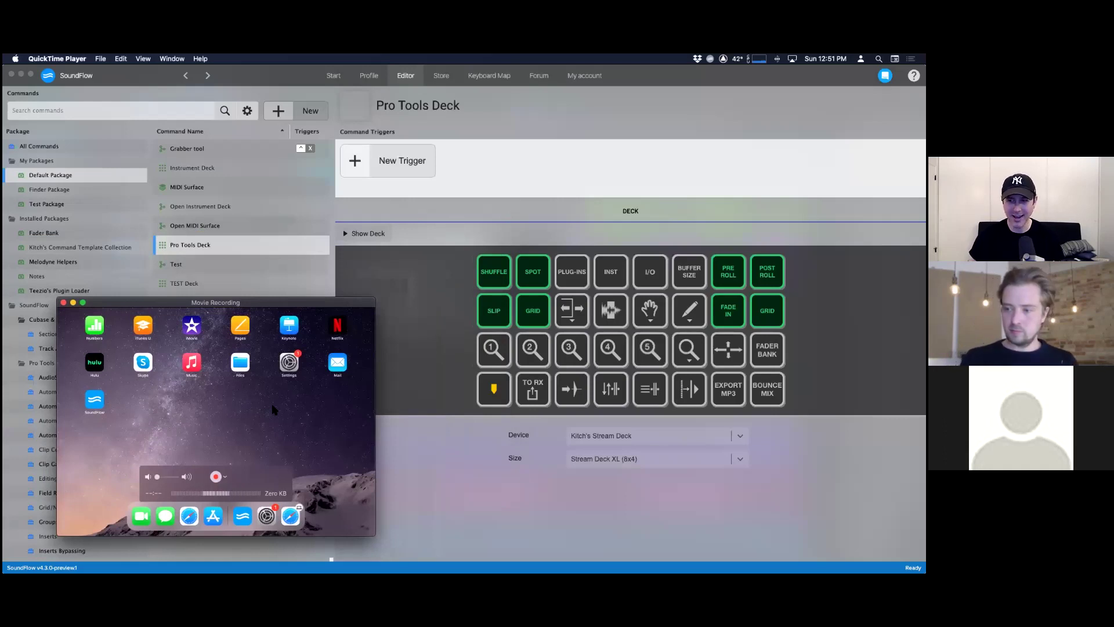
click(95, 402)
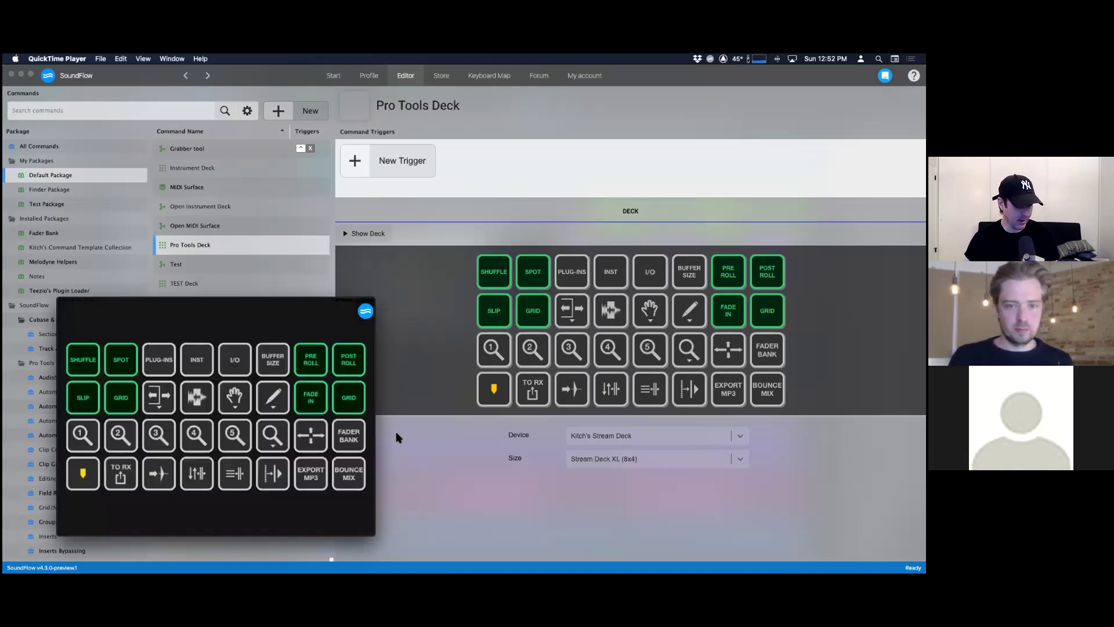
- Shrink the iPad mirror window so it covers less of the command editor
mouse_move(366, 310)
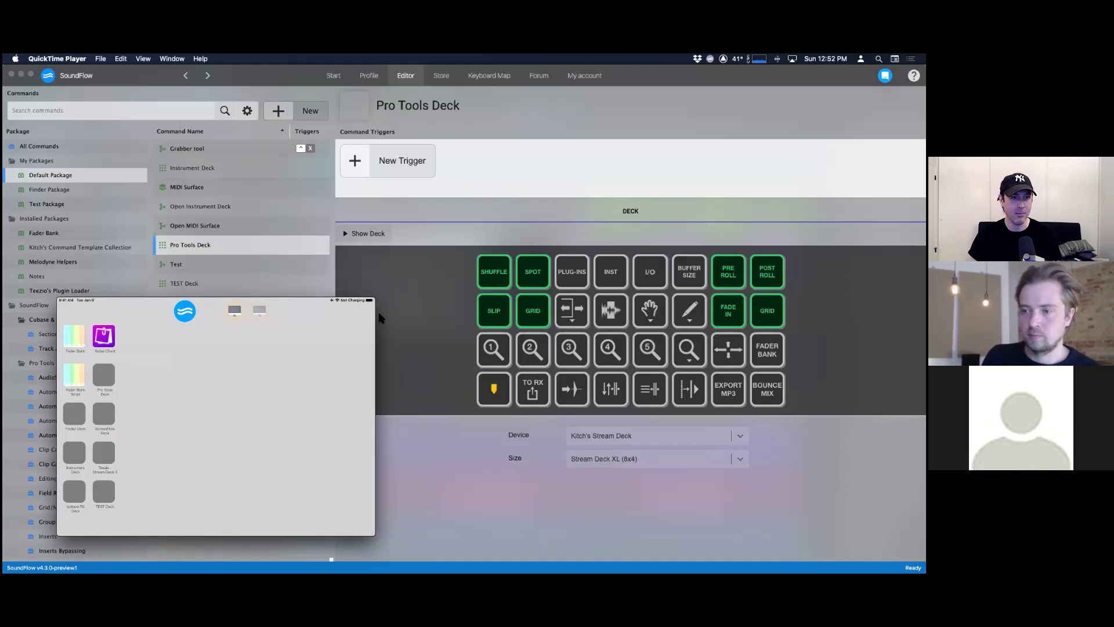
mouse_move(273, 348)
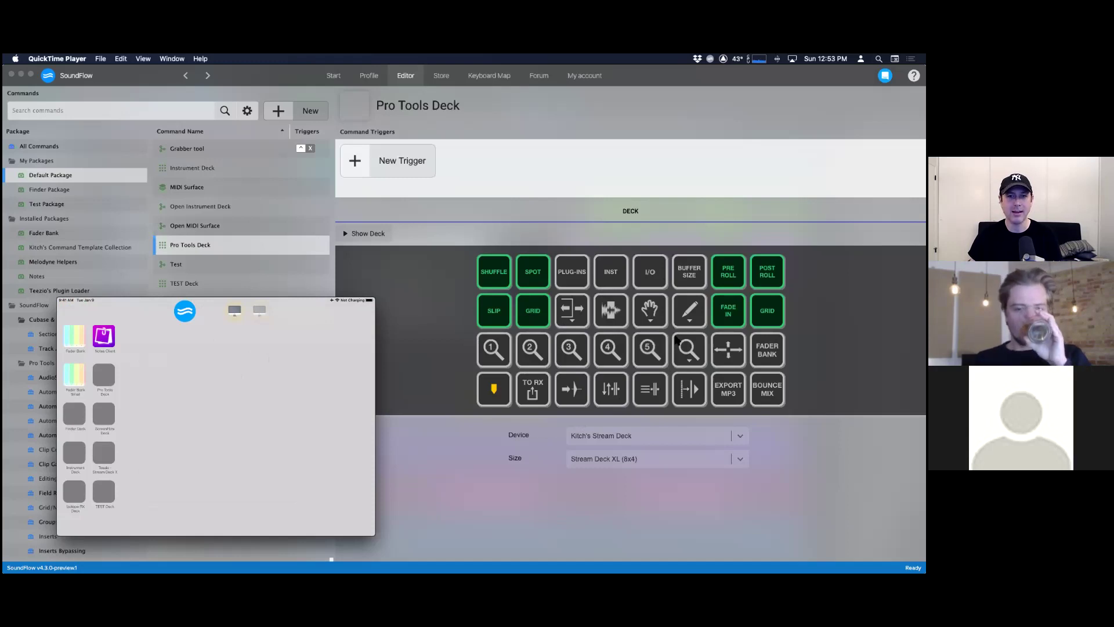
mouse_move(299, 395)
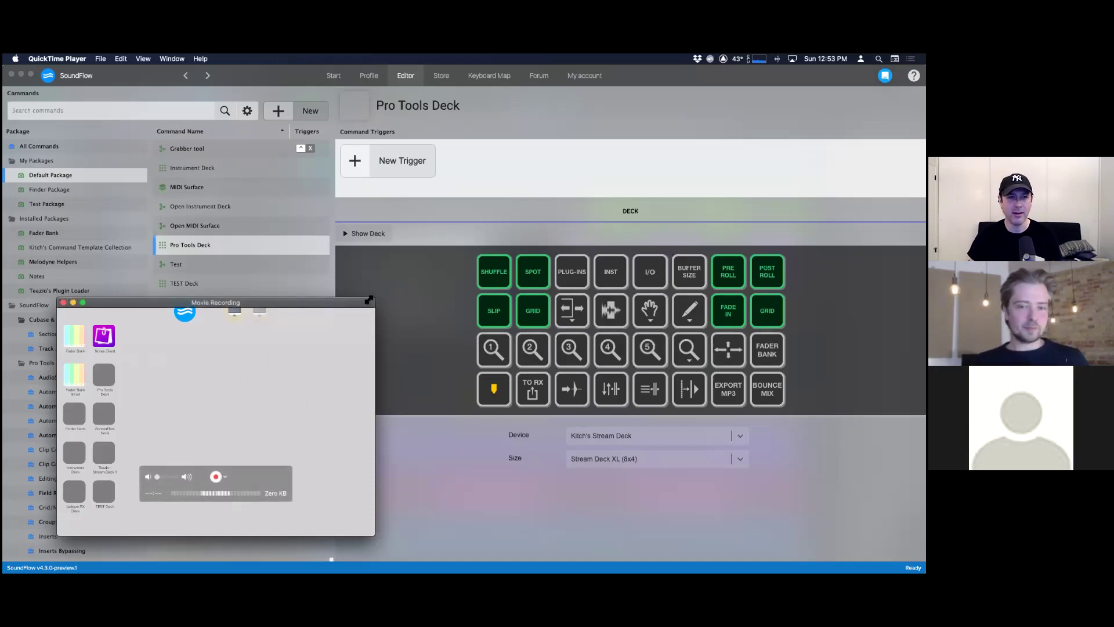
drag(365, 310, 325, 341)
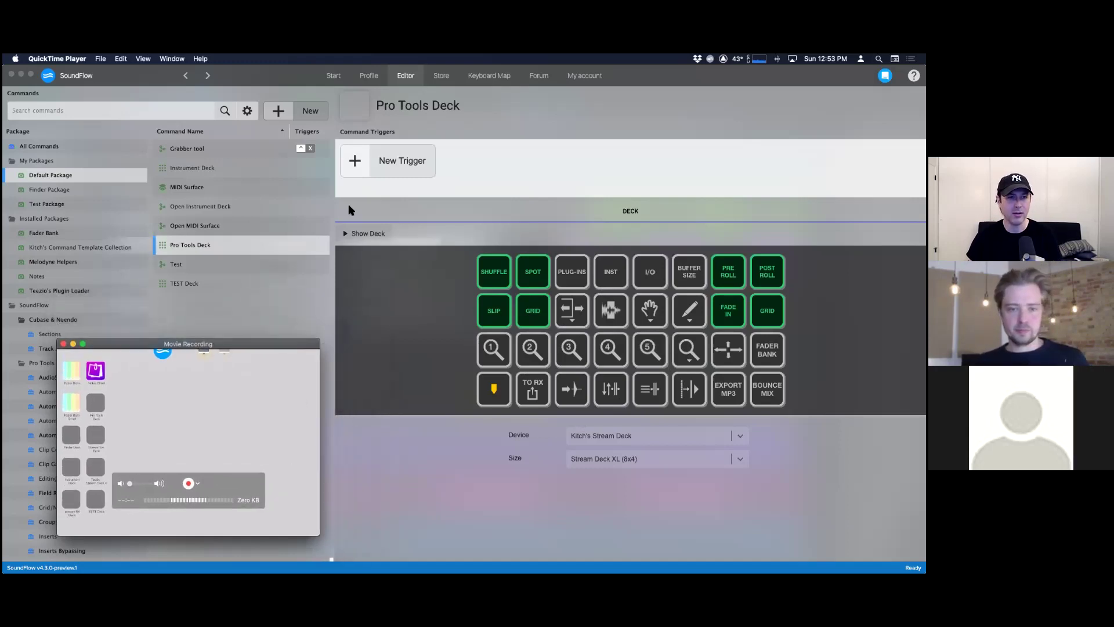
- Create a new macro named Show PT Deck in the Default Package
click(279, 116)
click(279, 117)
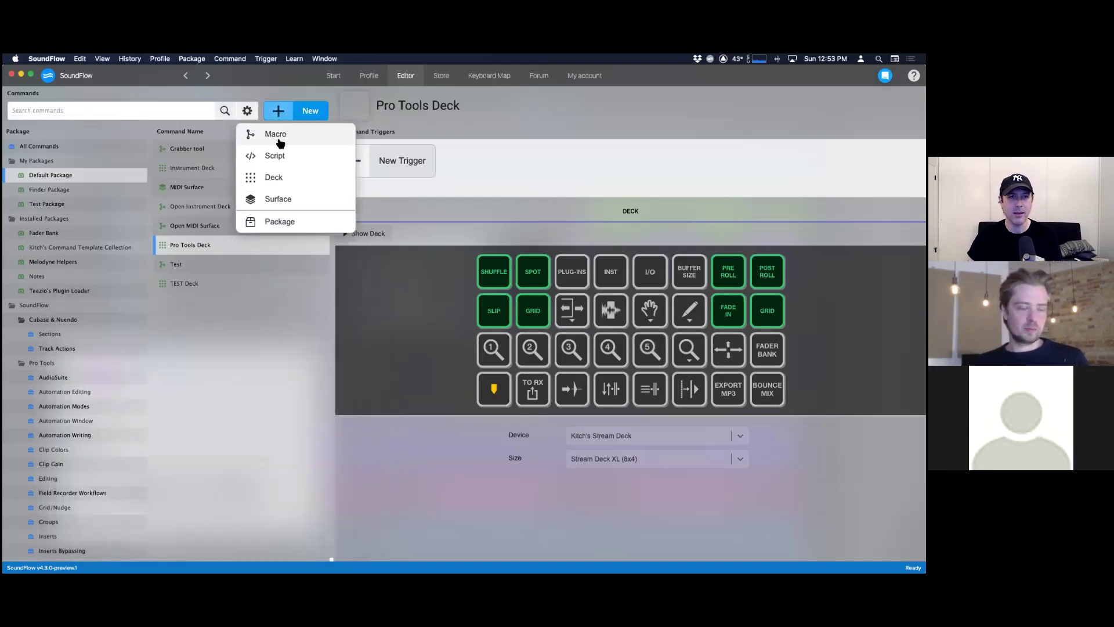
click(278, 137)
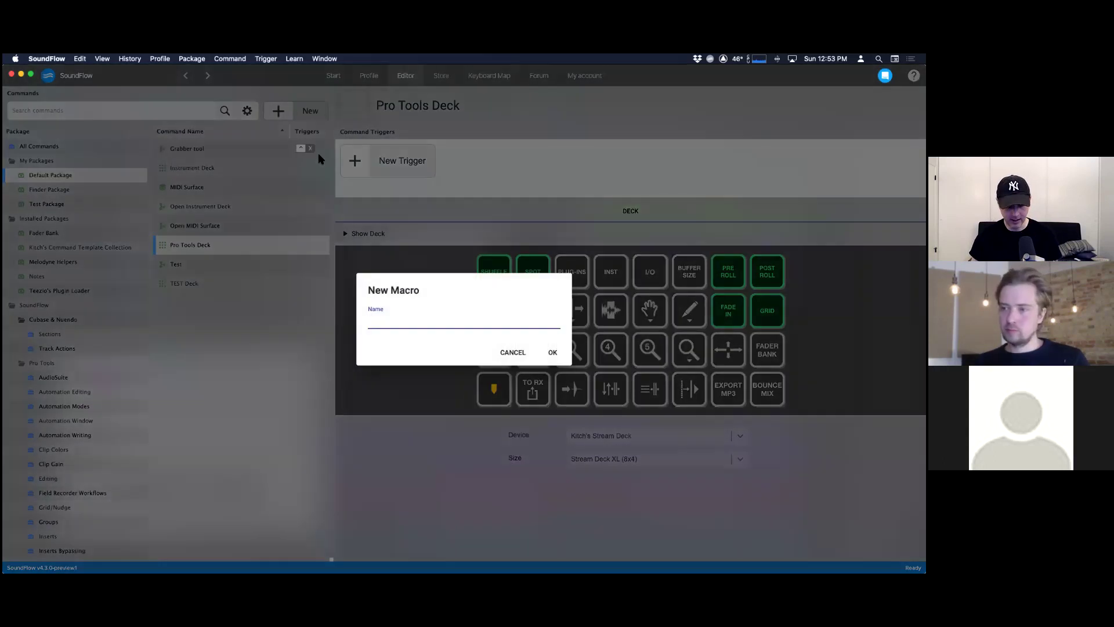
text(Show PT De)
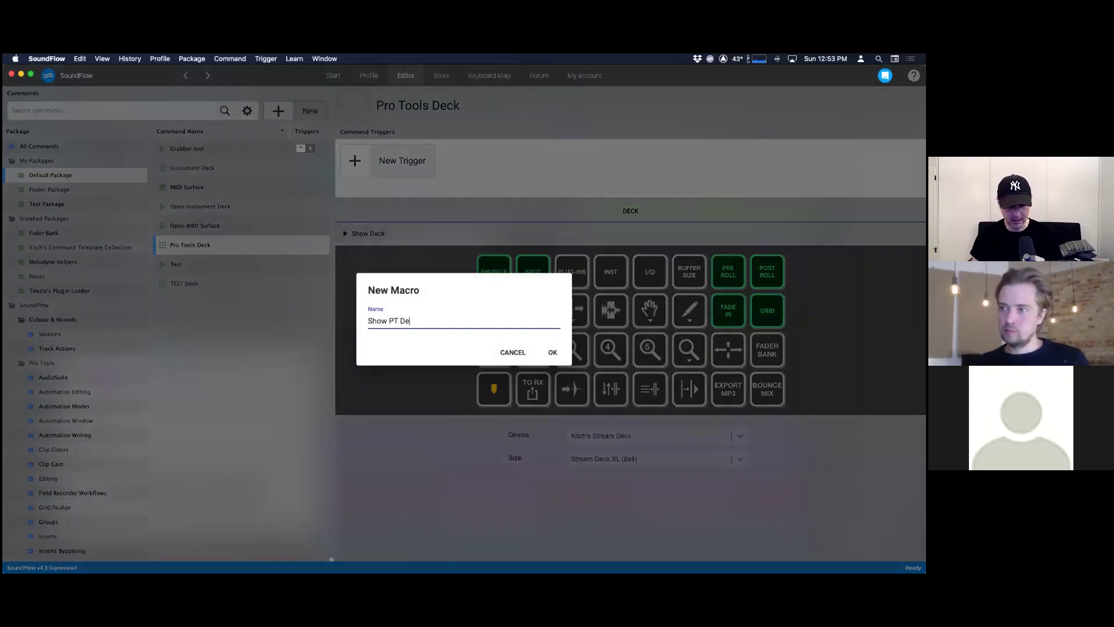
text(ck)
key(Return)
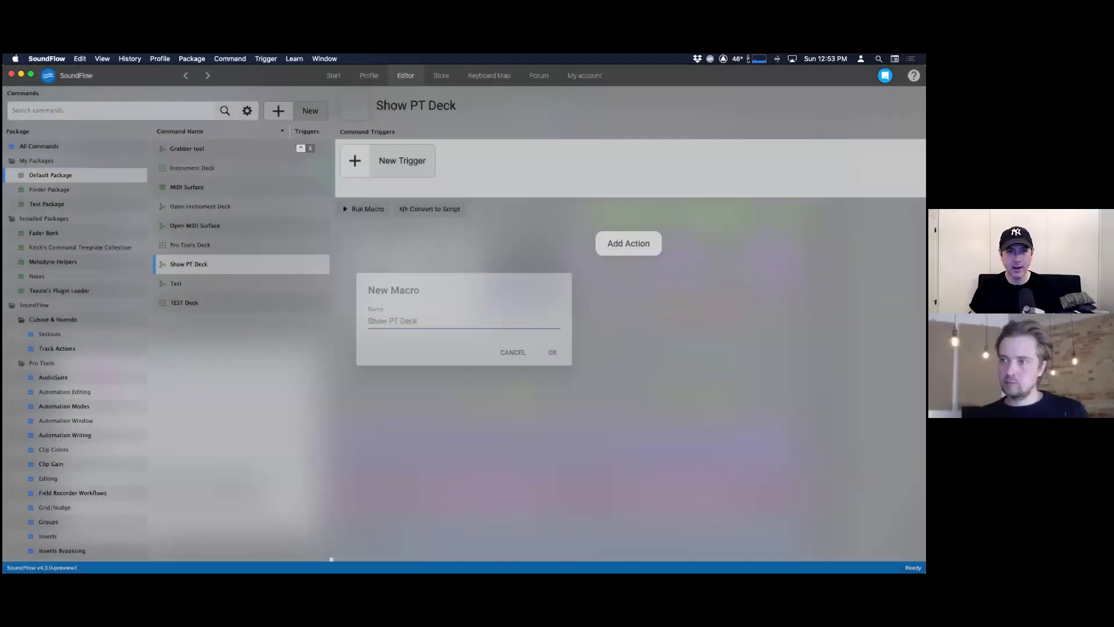
- Add the Open Deck (Show on Device) action to the Show PT Deck macro
click(624, 247)
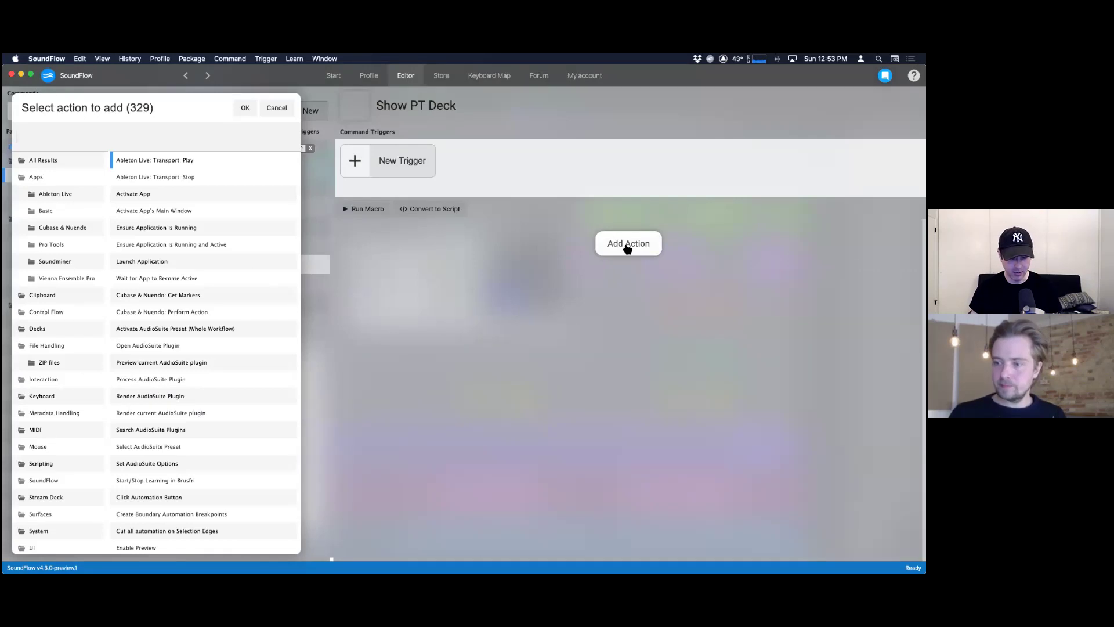
text(Show dec)
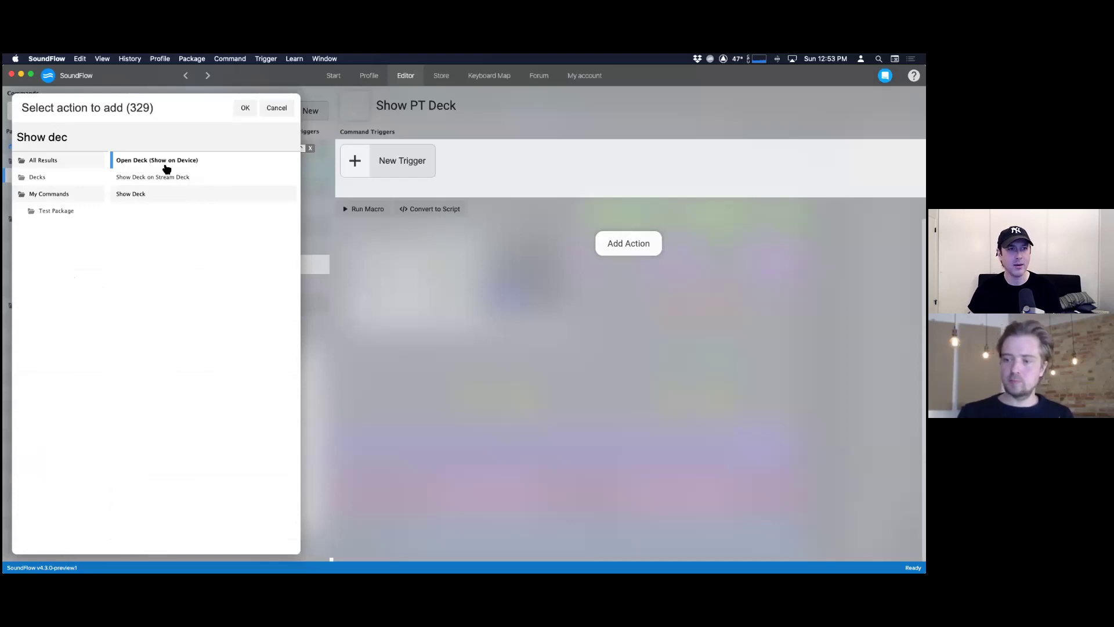
double_click(167, 165)
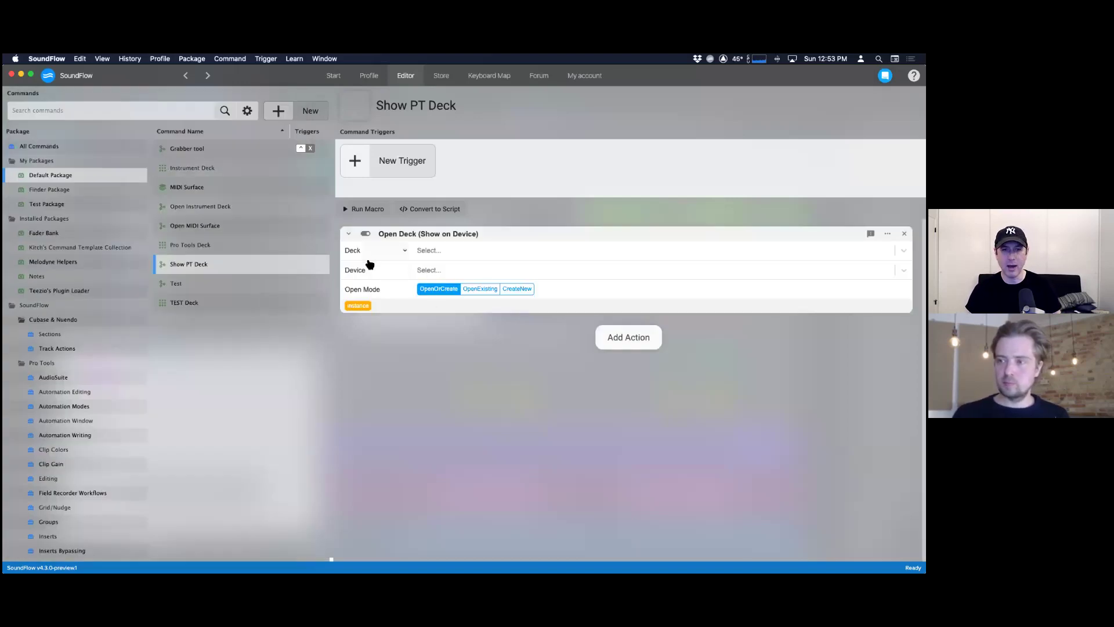
- Set the Open Deck action's deck to Default Package: Pro Tools Deck
key(super+Tab)
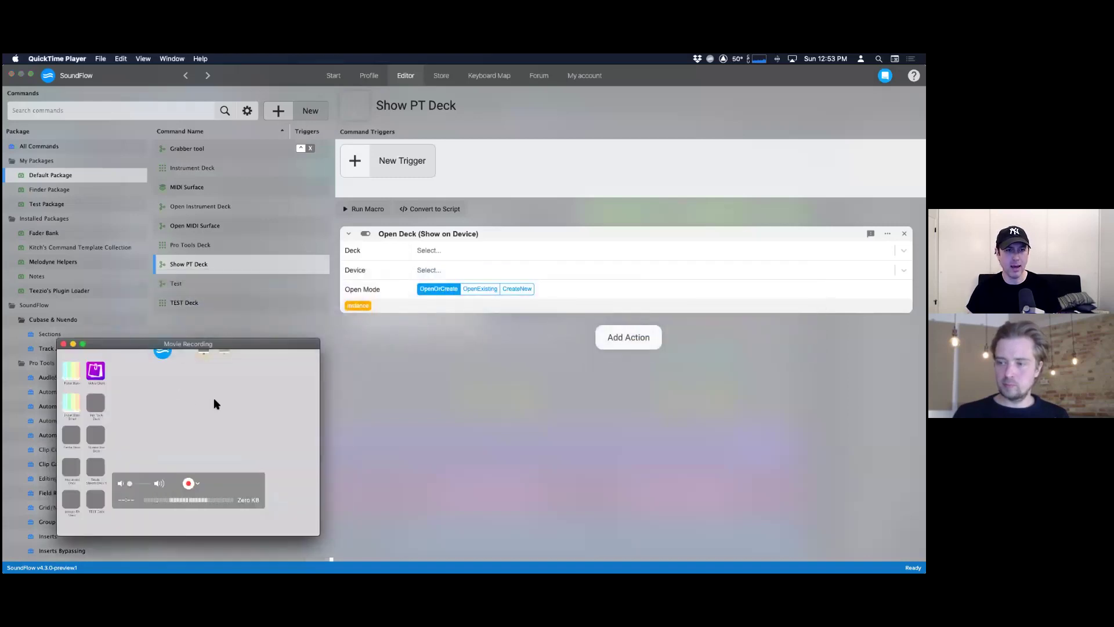
click(445, 245)
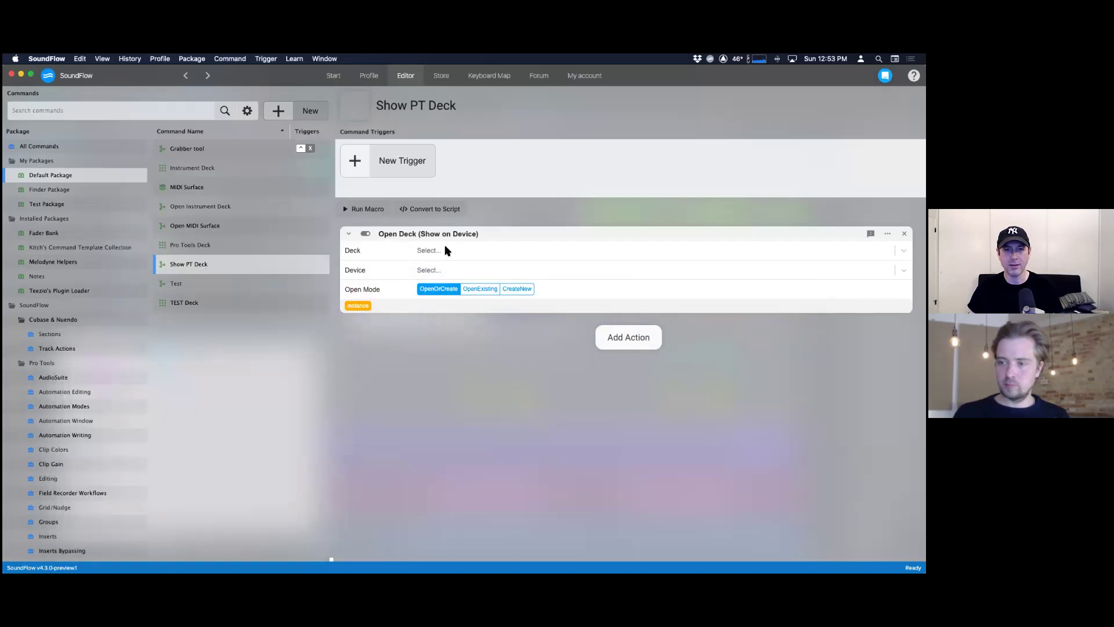
click(436, 250)
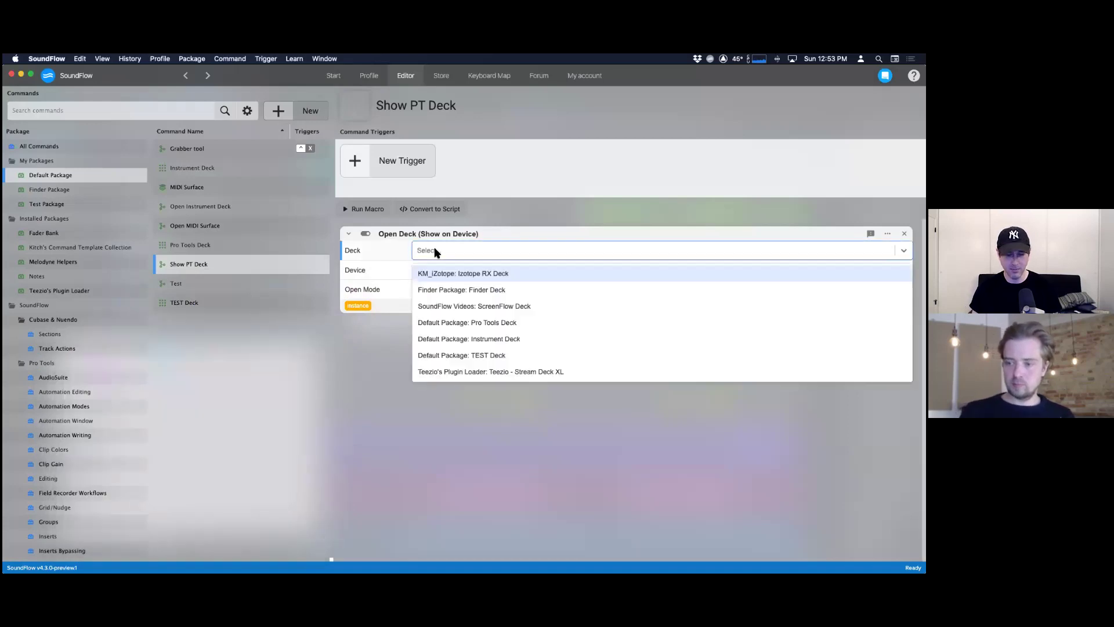
text(P)
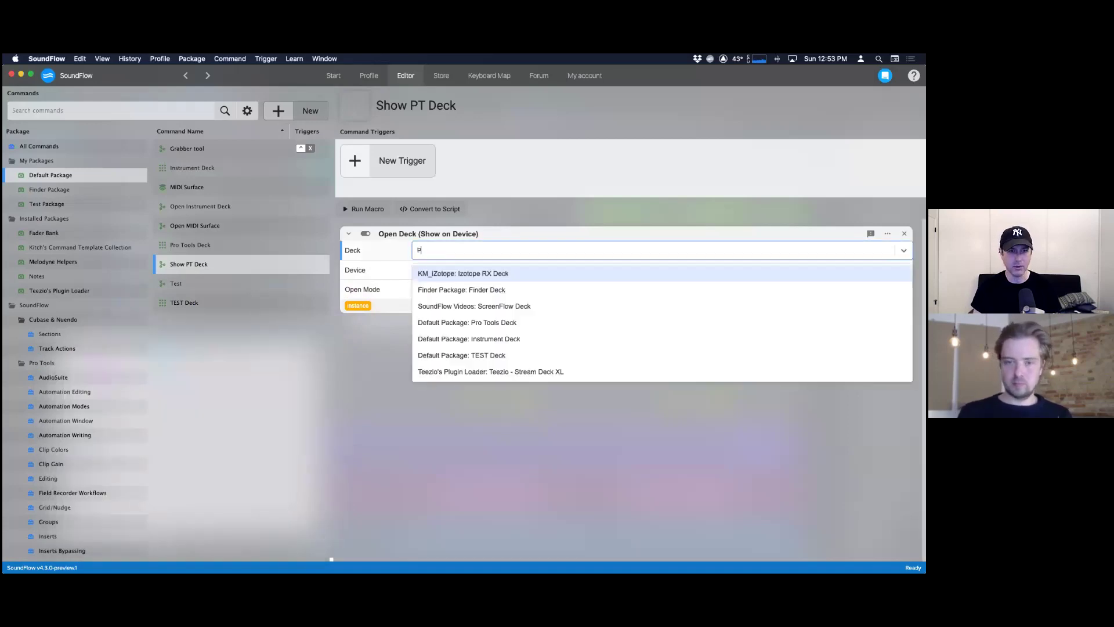
text(ro)
key(Return)
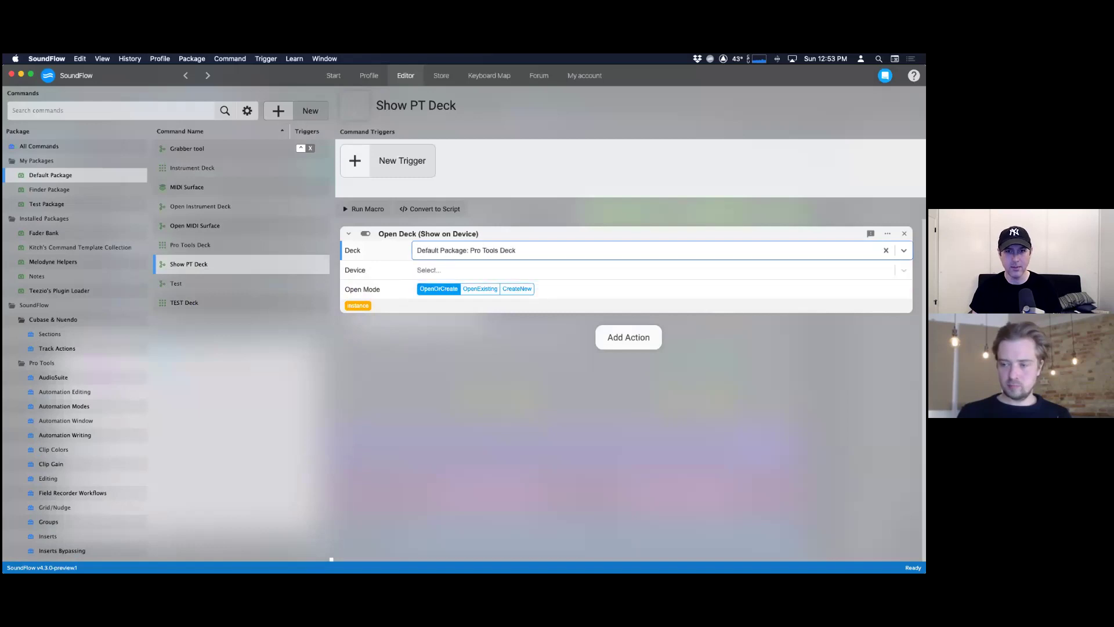
- Set the Open Deck action's device to the iPad Air
click(432, 270)
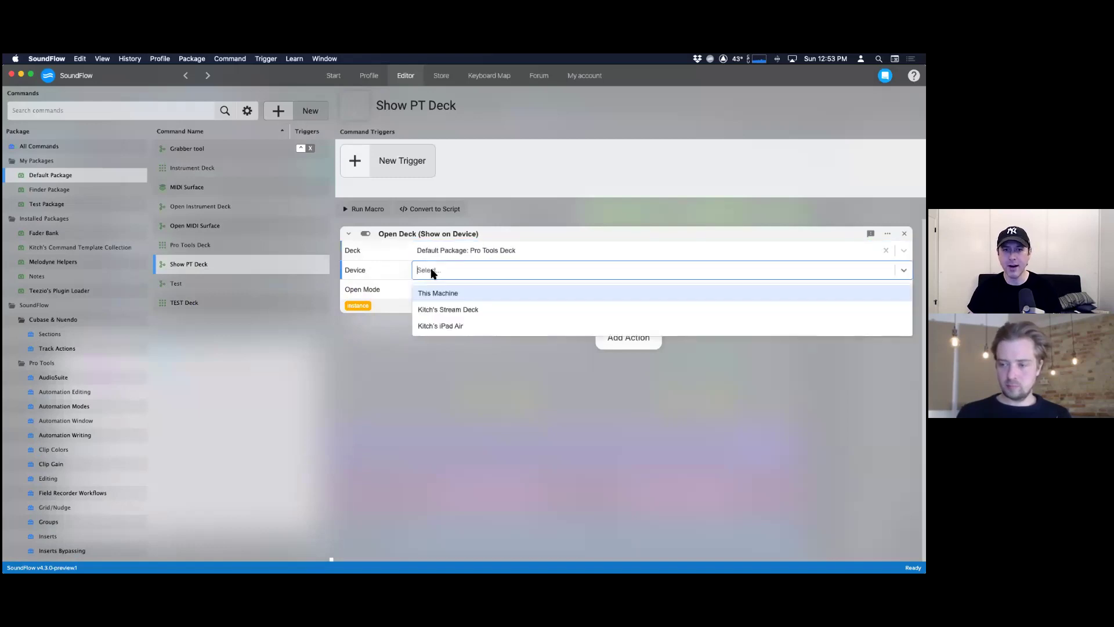
click(448, 329)
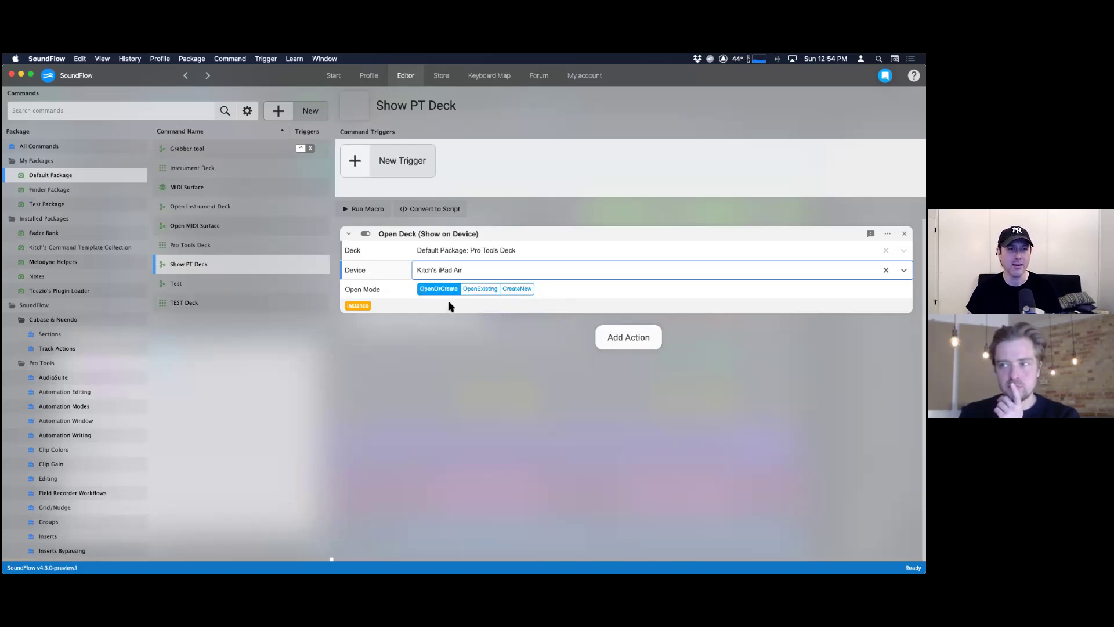
click(451, 337)
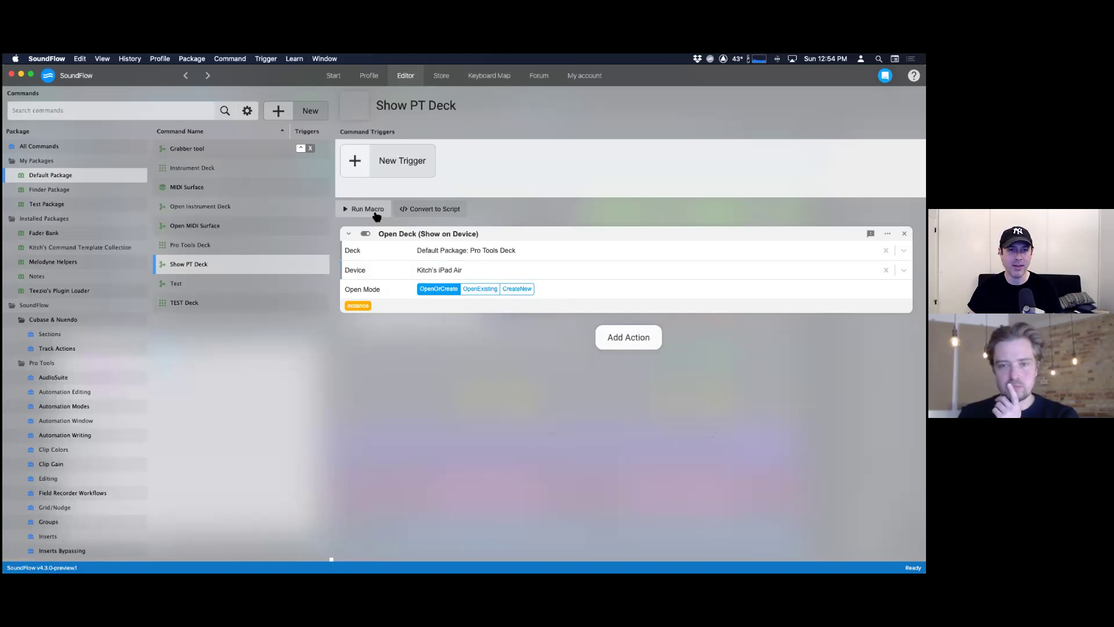
- Reduce the SoundFlow window's height to about half so the iPad mirror beneath it stays in view
key(super+Tab)
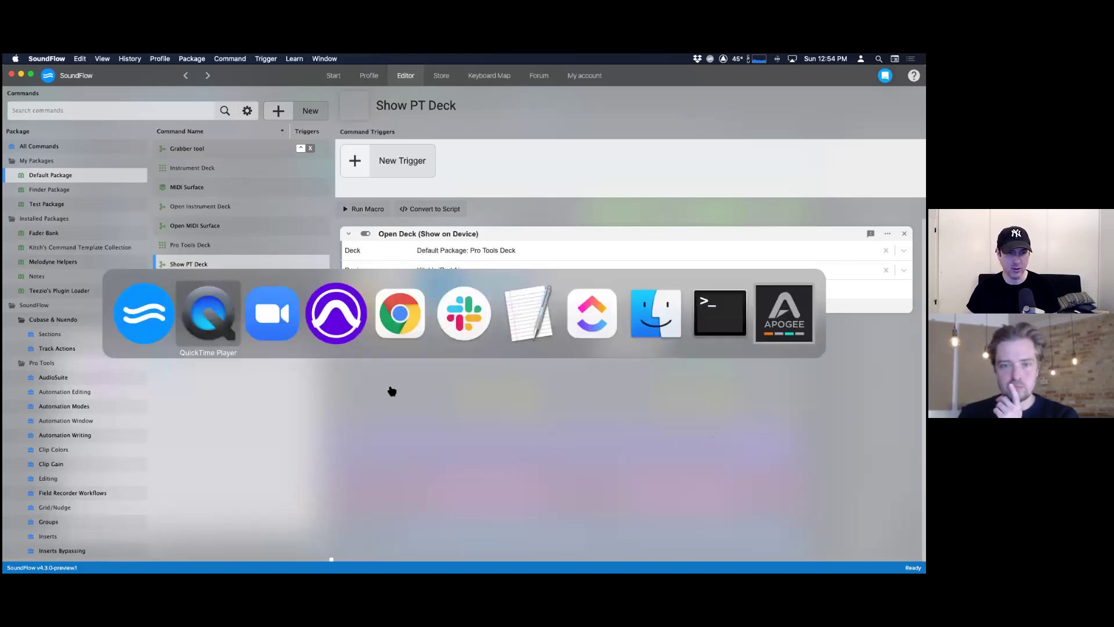
mouse_move(425, 559)
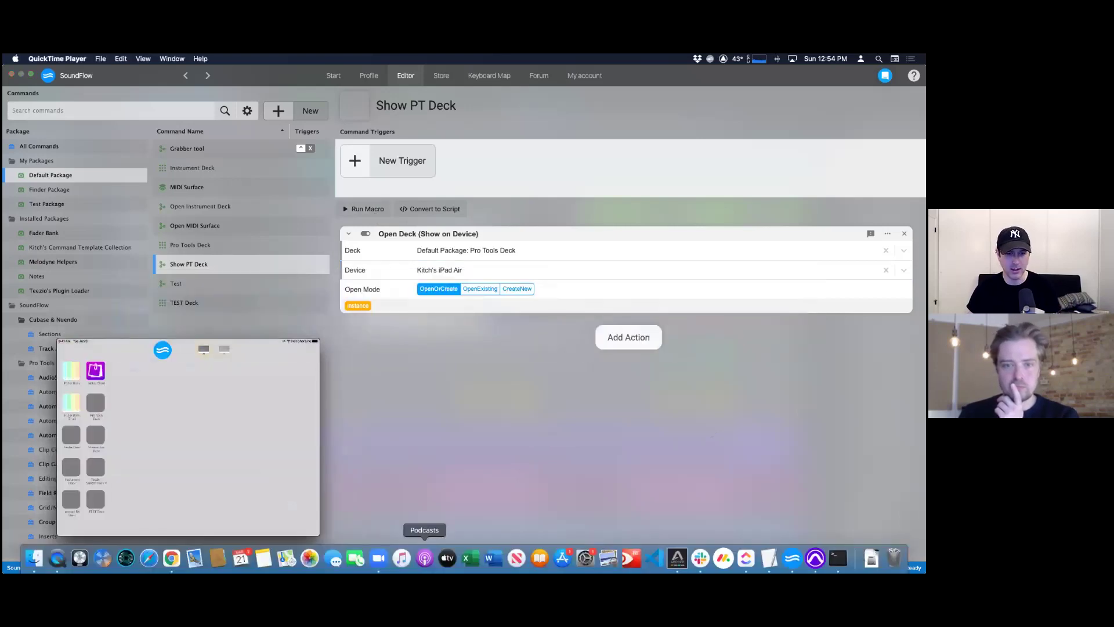
click(436, 528)
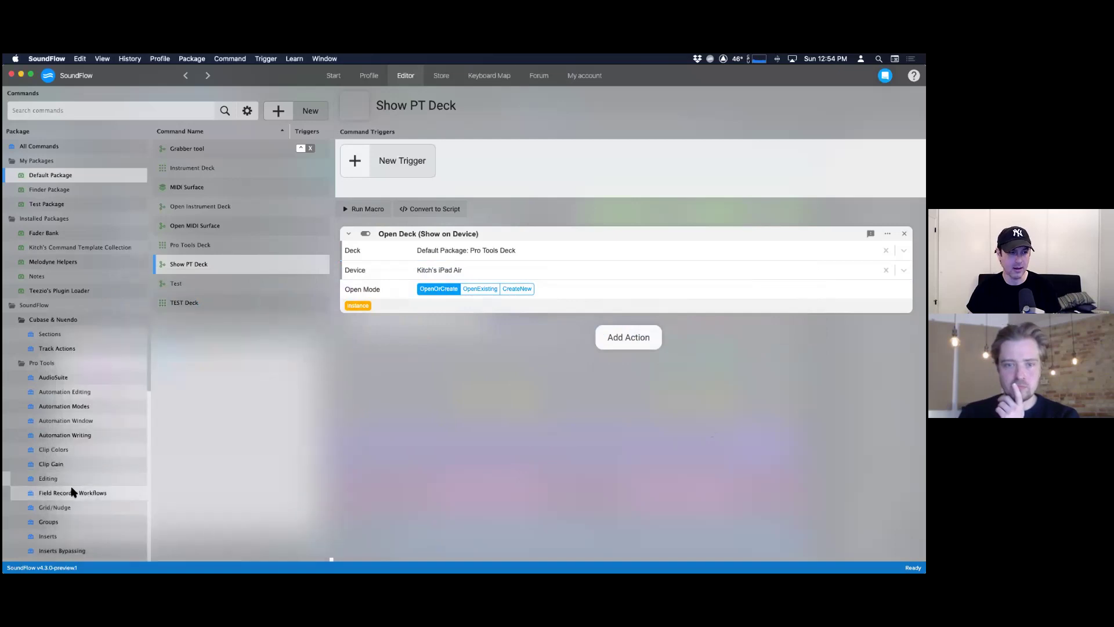
mouse_move(24, 566)
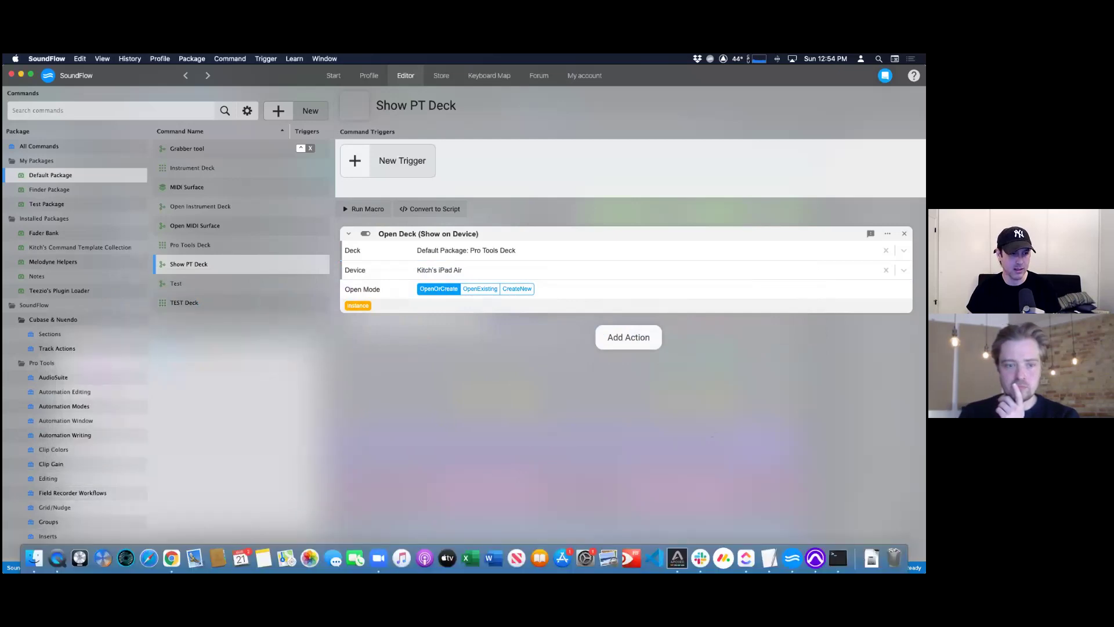
drag(3, 572, 6, 335)
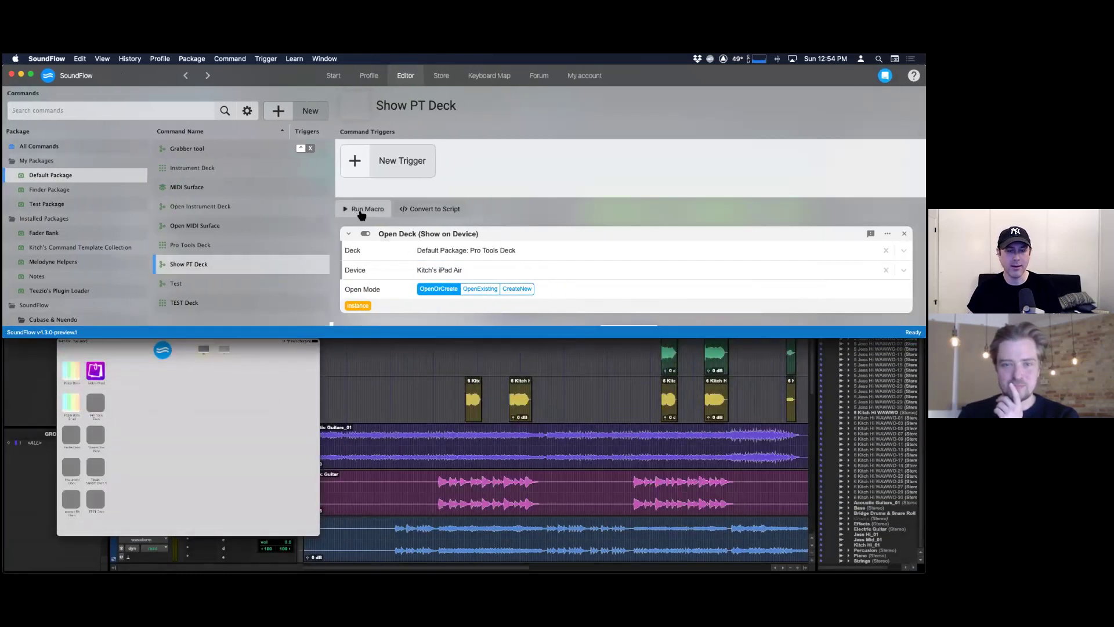
- Test-run the Show PT Deck macro, and reselect Default Package: Pro Tools Deck on the iPad Air in its Open Deck action
click(365, 213)
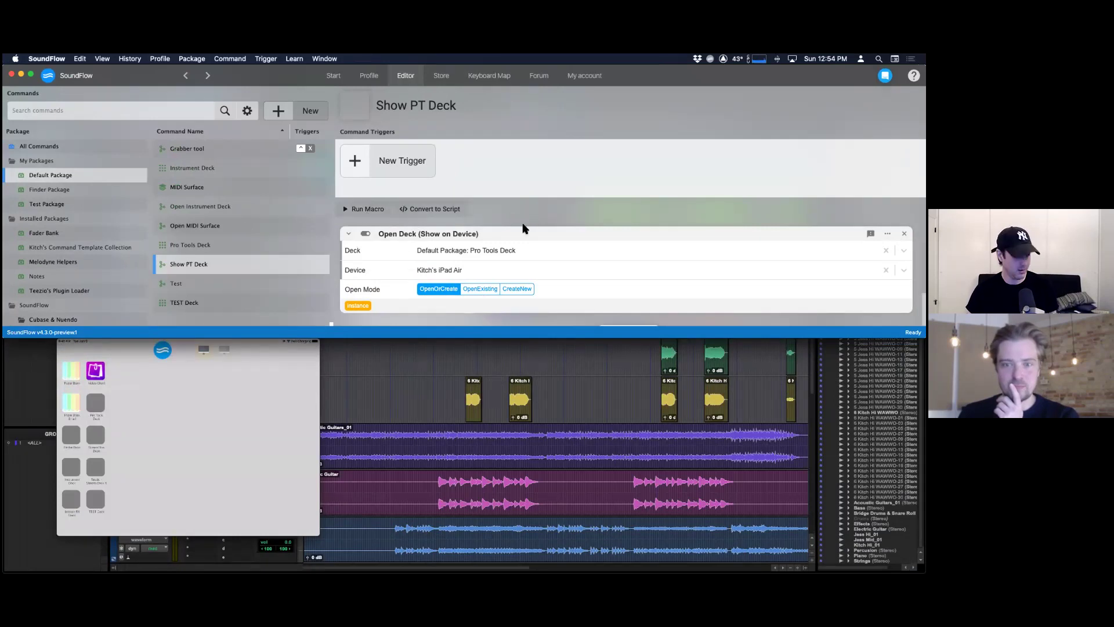
click(374, 210)
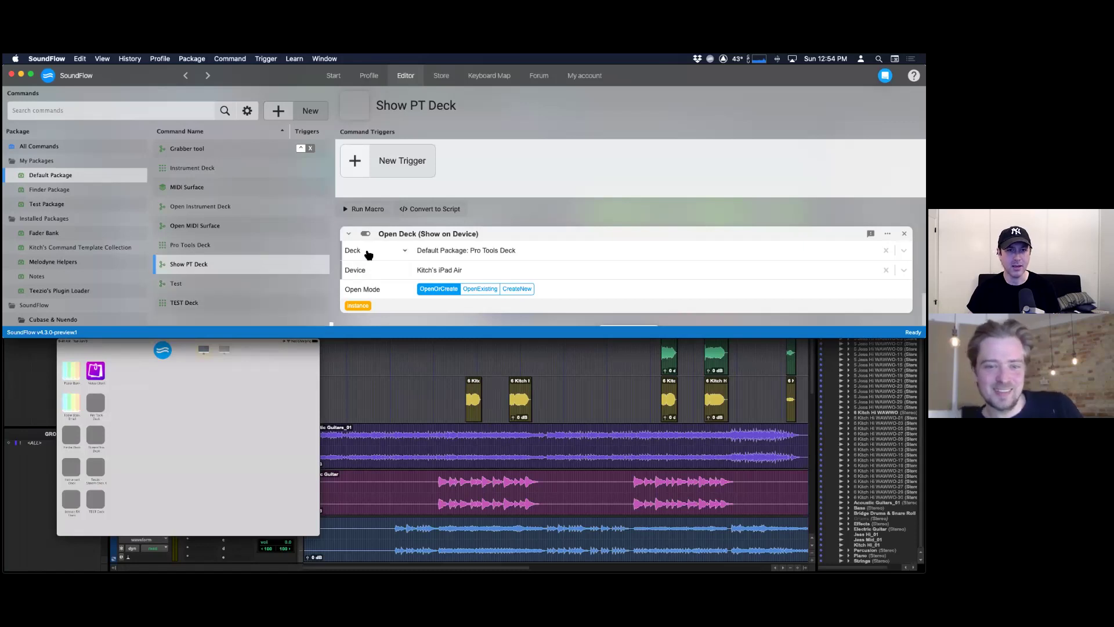
click(452, 255)
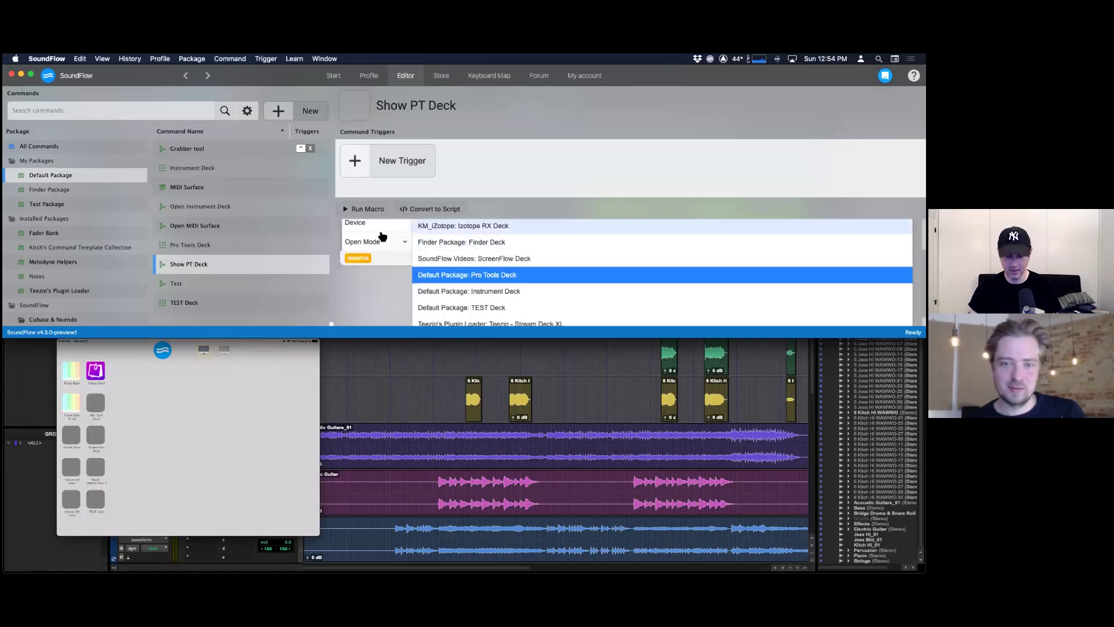
text(pro)
key(Return)
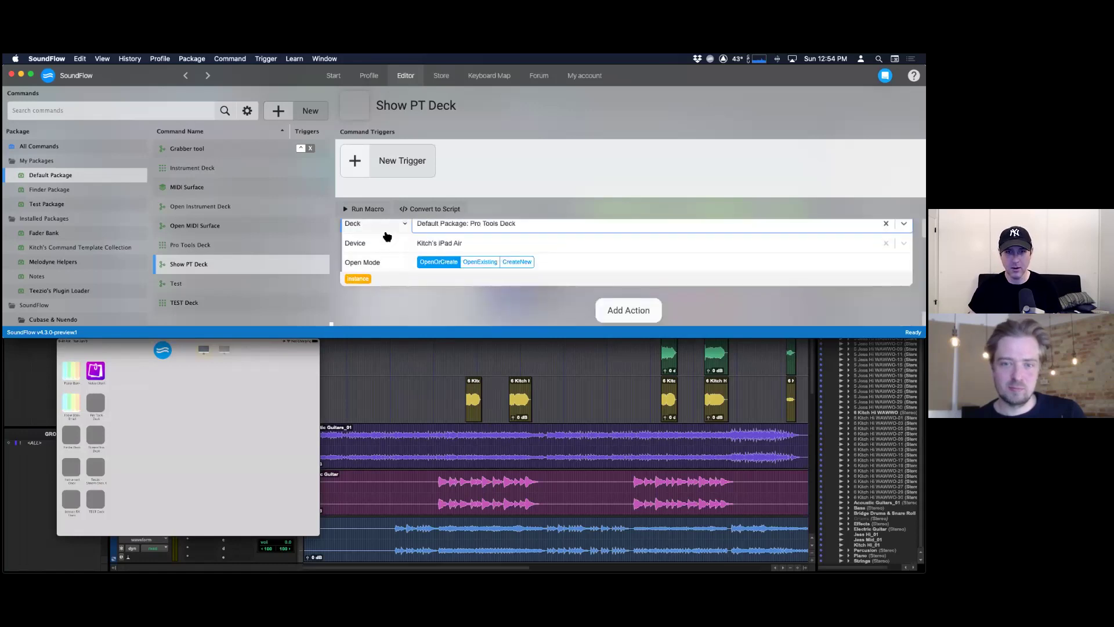
click(432, 242)
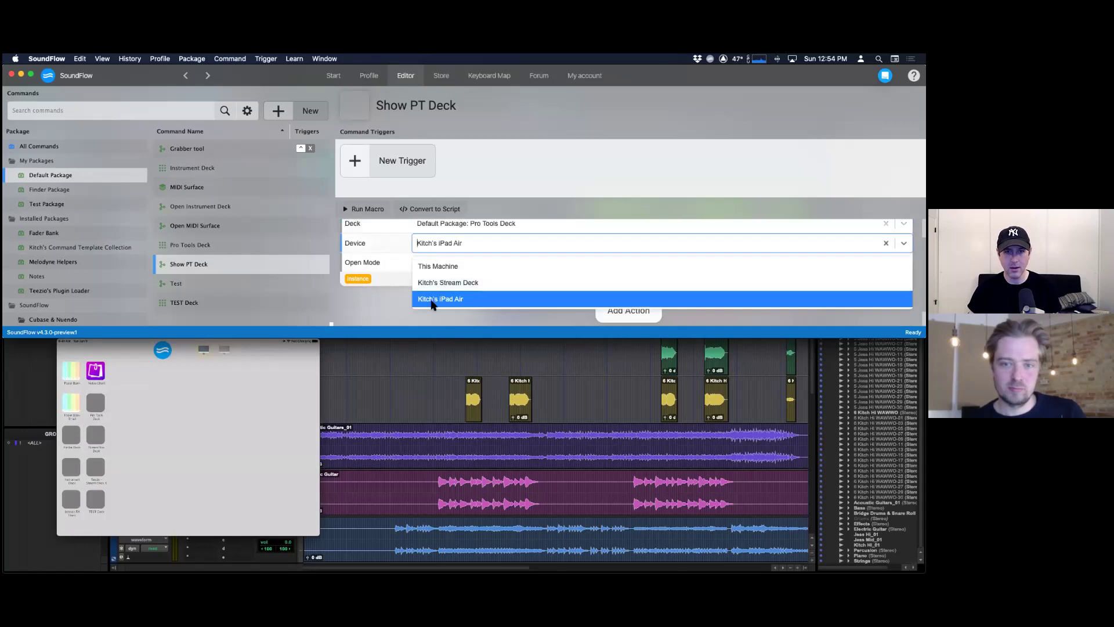
click(432, 301)
- Set the Open Deck action's device to This Machine, test-run the macro and close the resulting deck window
click(443, 243)
click(439, 267)
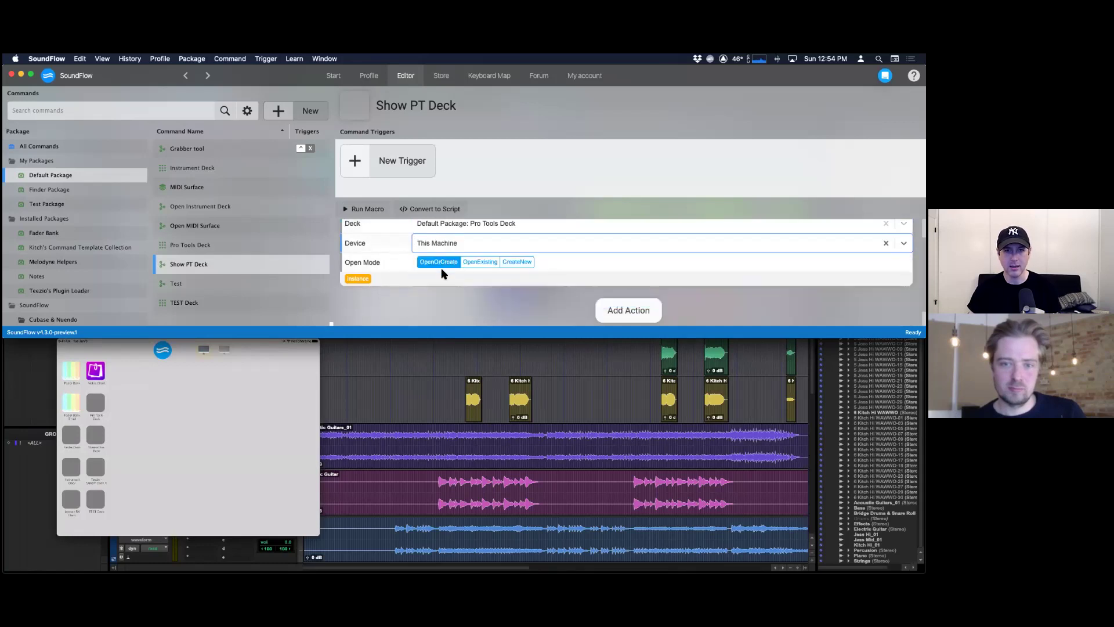
click(363, 209)
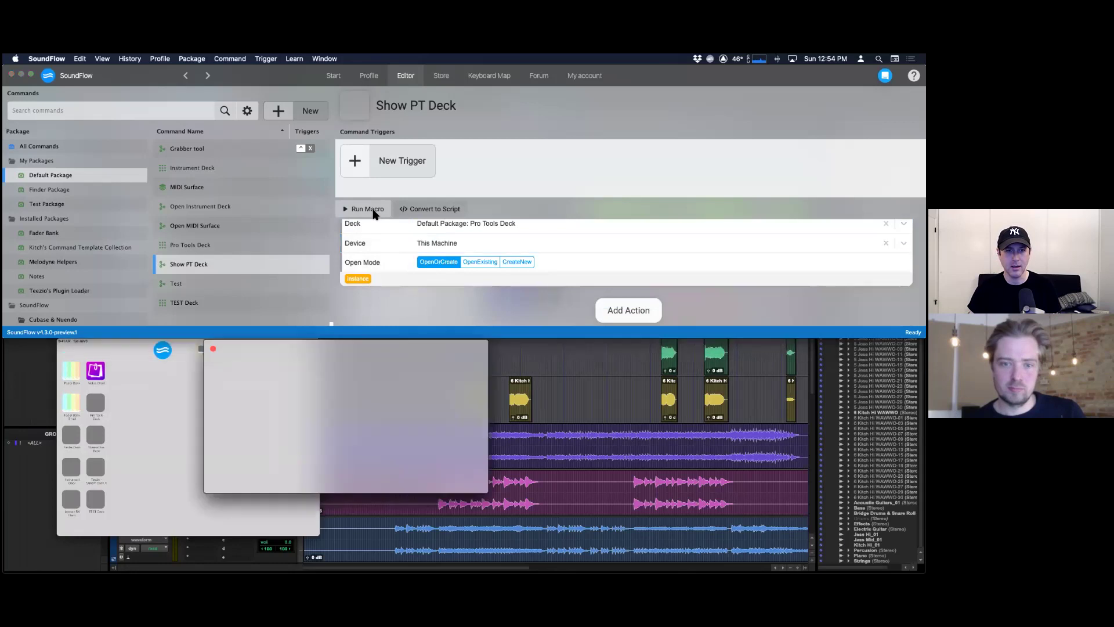
click(213, 349)
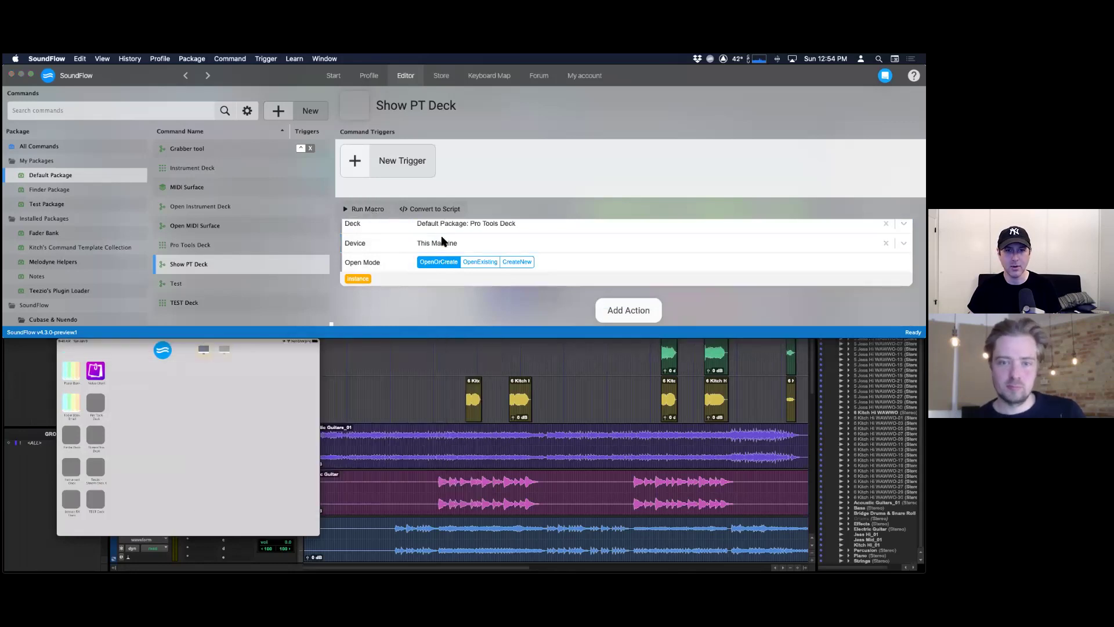
- Set the Open Deck action's device back to the iPad Air and run the Show PT Deck macro
scroll(439, 245, up, 2)
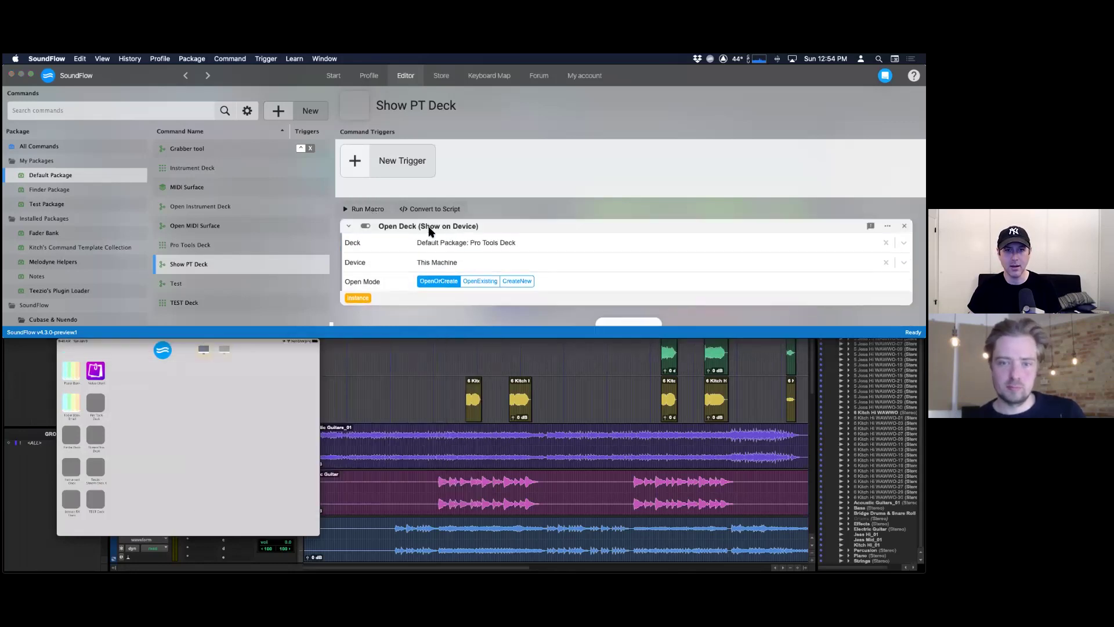
click(437, 272)
click(439, 326)
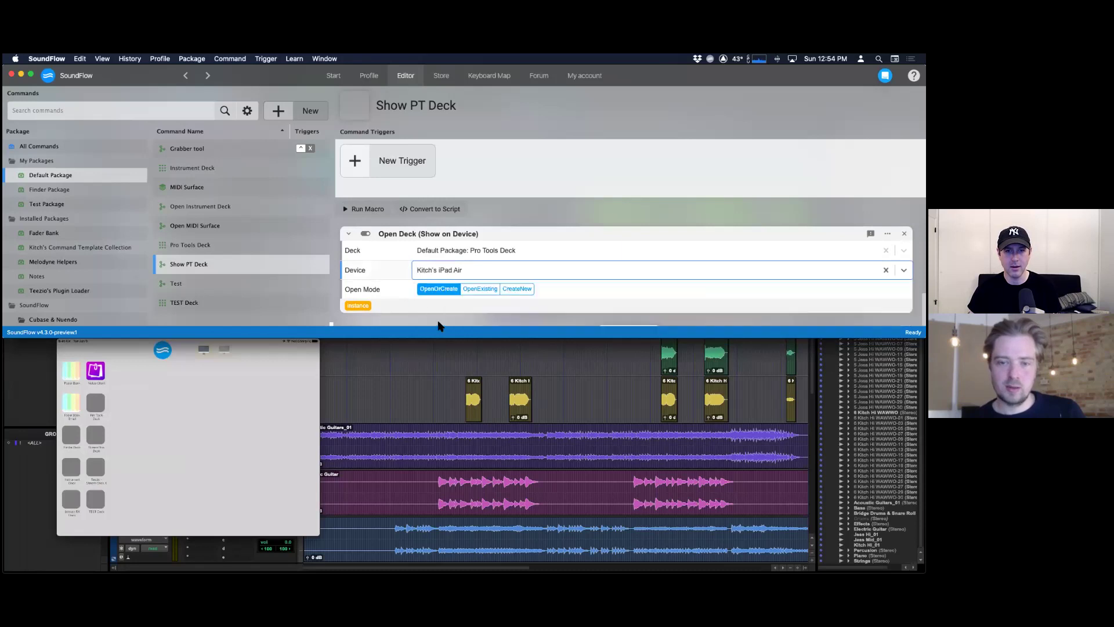
click(373, 210)
- Bring the iPad mirror window forward and rerun the Show PT Deck macro to open the deck on the iPad
mouse_move(222, 380)
click(258, 359)
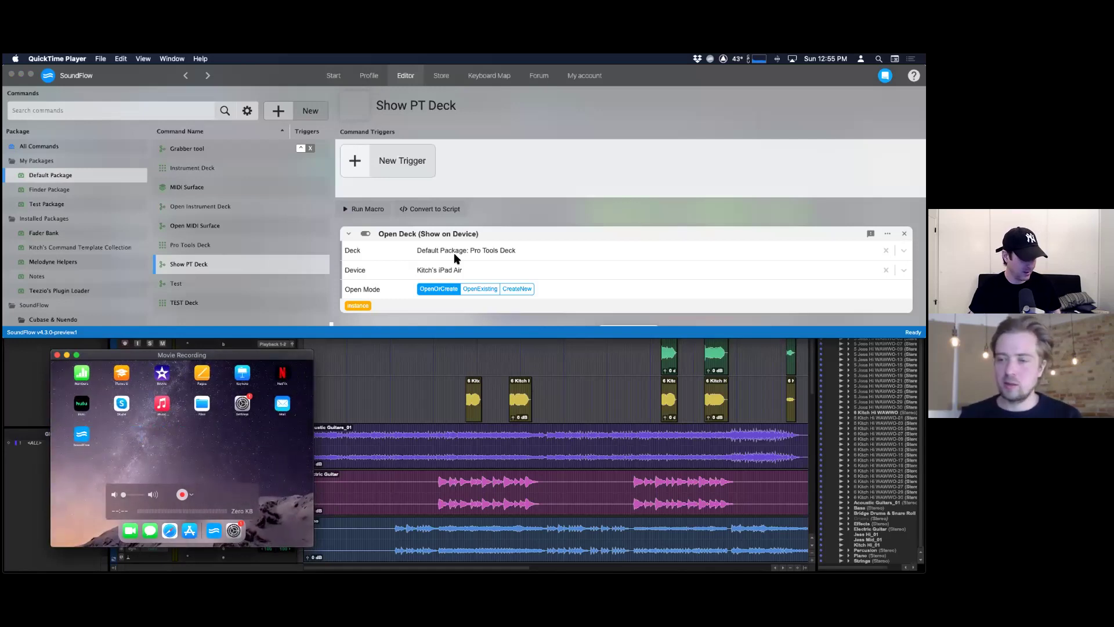
click(101, 59)
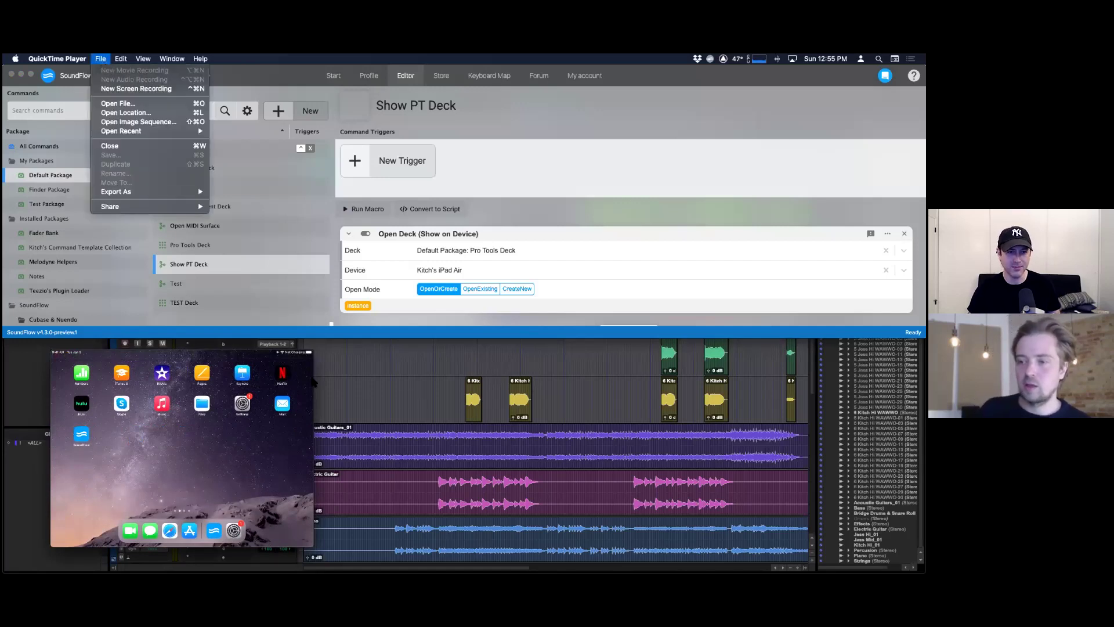
click(293, 280)
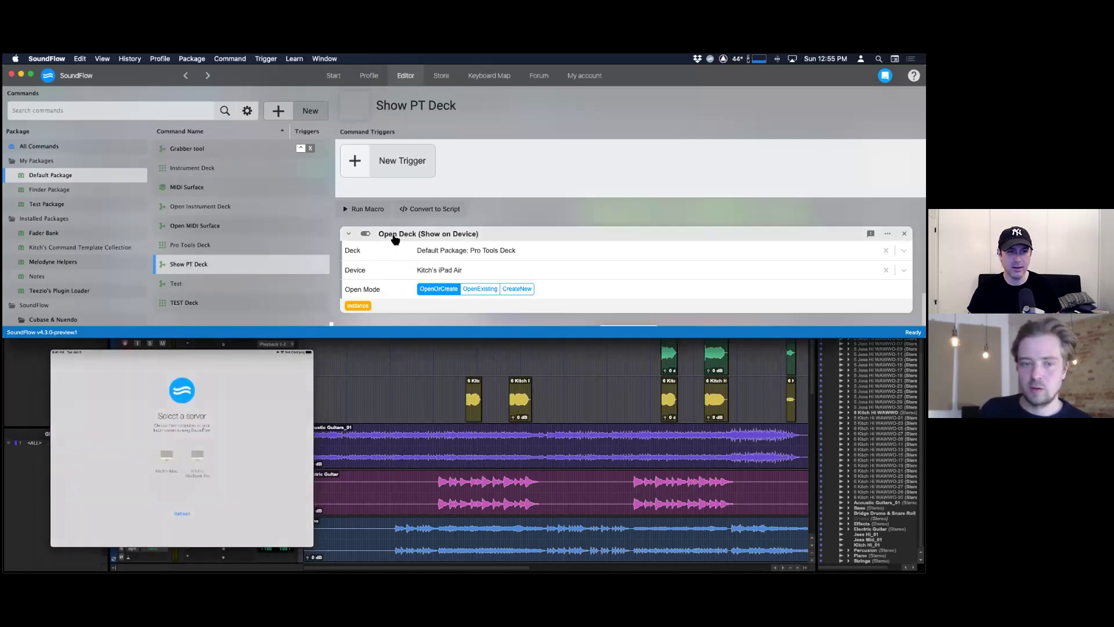
mouse_move(266, 398)
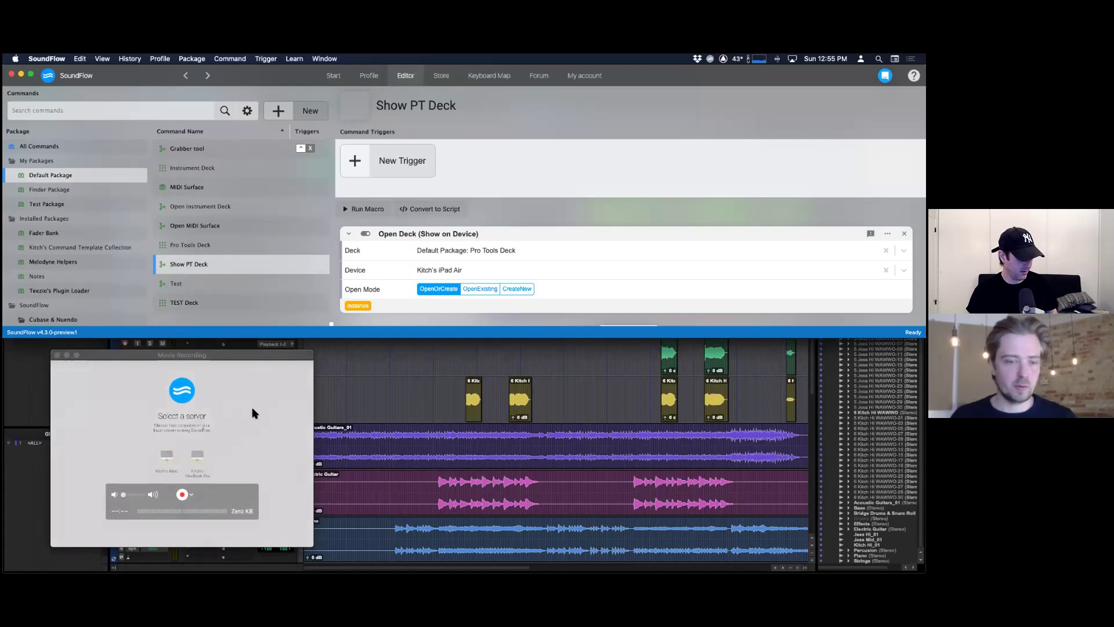
click(369, 211)
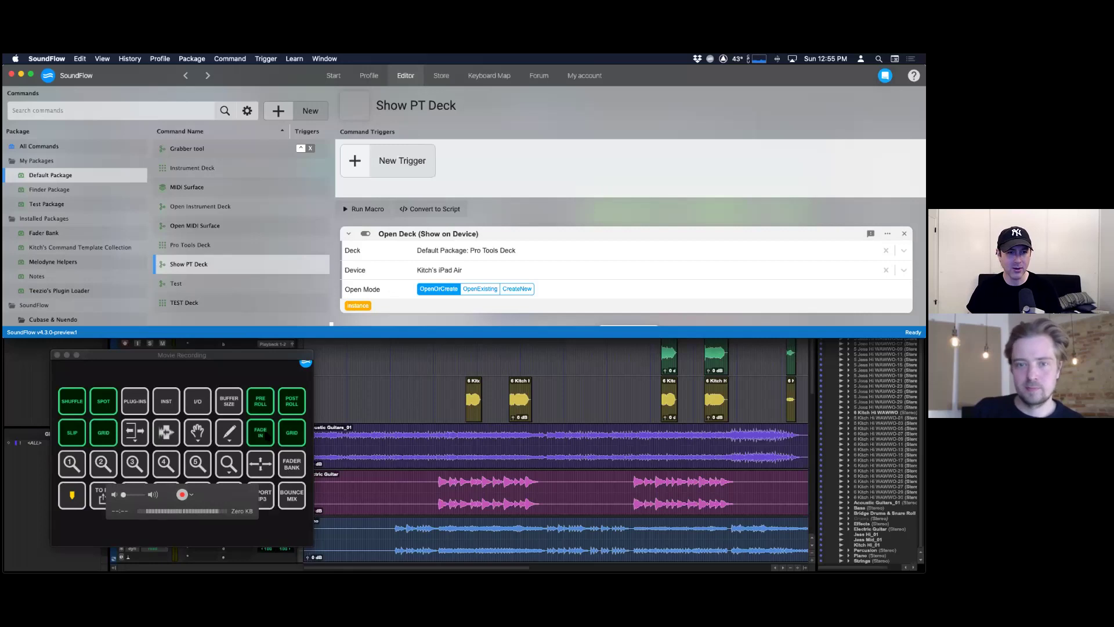
- Run the Show PT Deck macro with its device set to This Machine and place the deck window beside the iPad mirror
click(446, 271)
scroll(452, 272, down, 2)
click(438, 245)
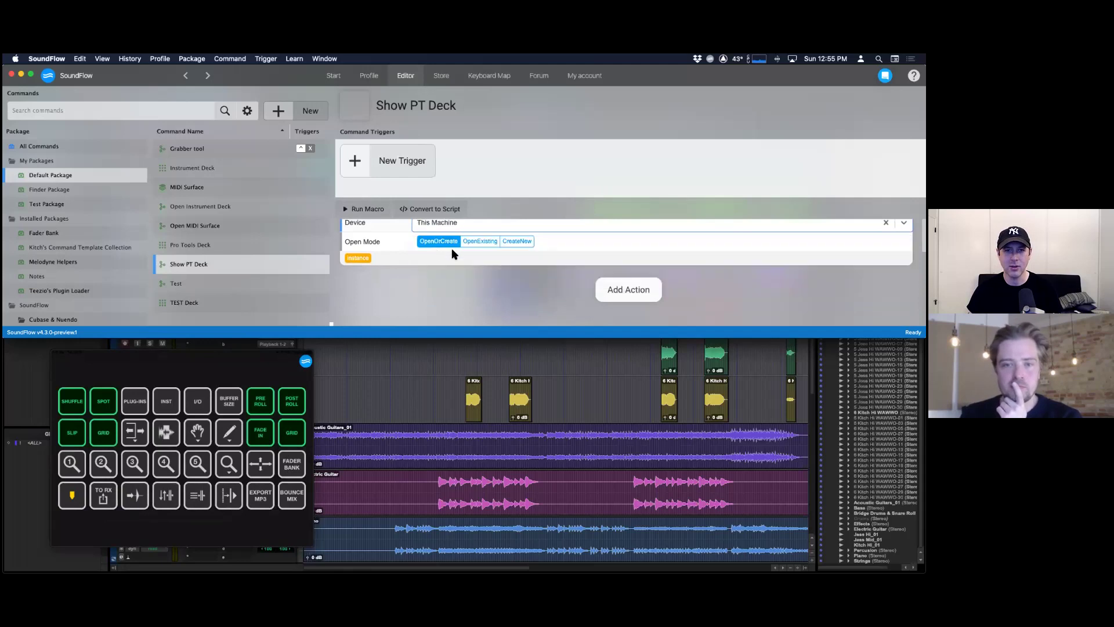
click(366, 212)
drag(335, 351, 477, 364)
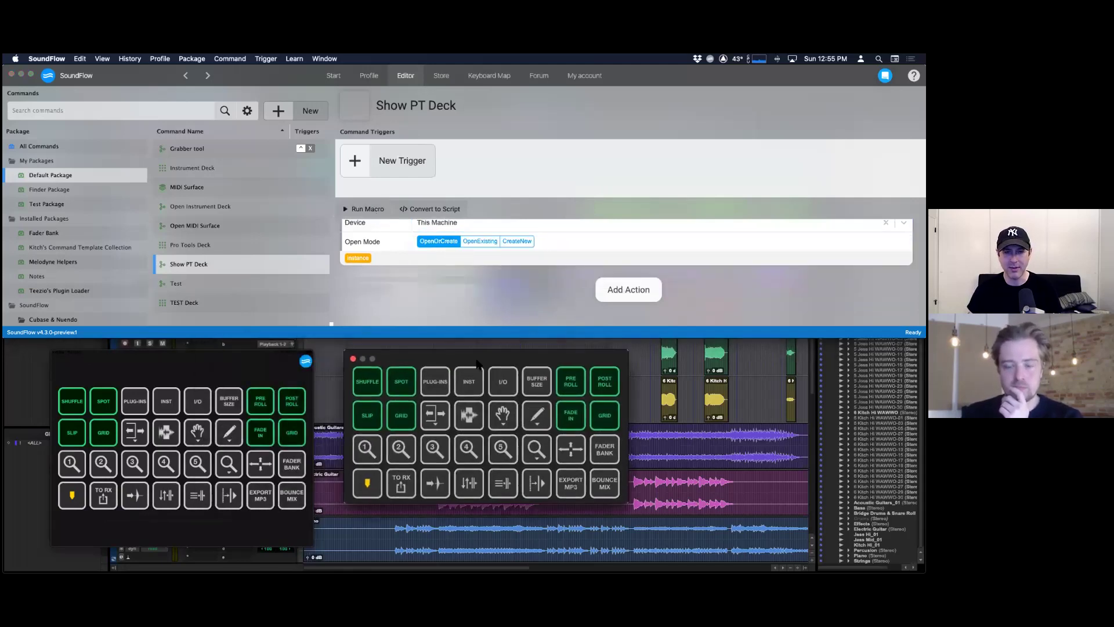
- Set the Open Deck action's device to the Stream Deck and close the on-screen Pro Tools deck window
click(443, 226)
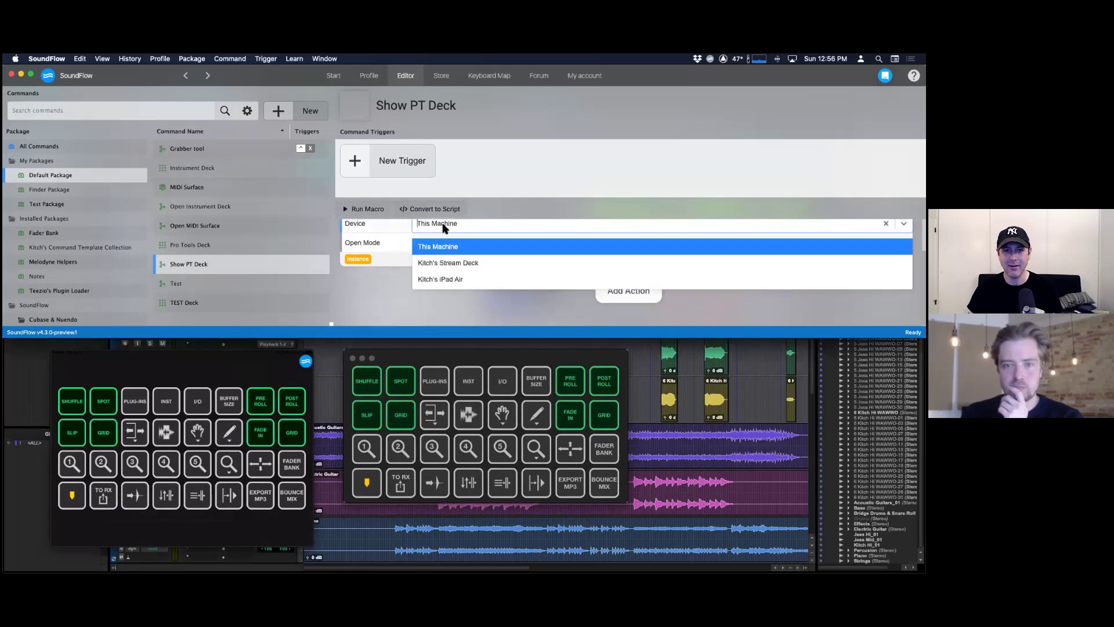
click(443, 261)
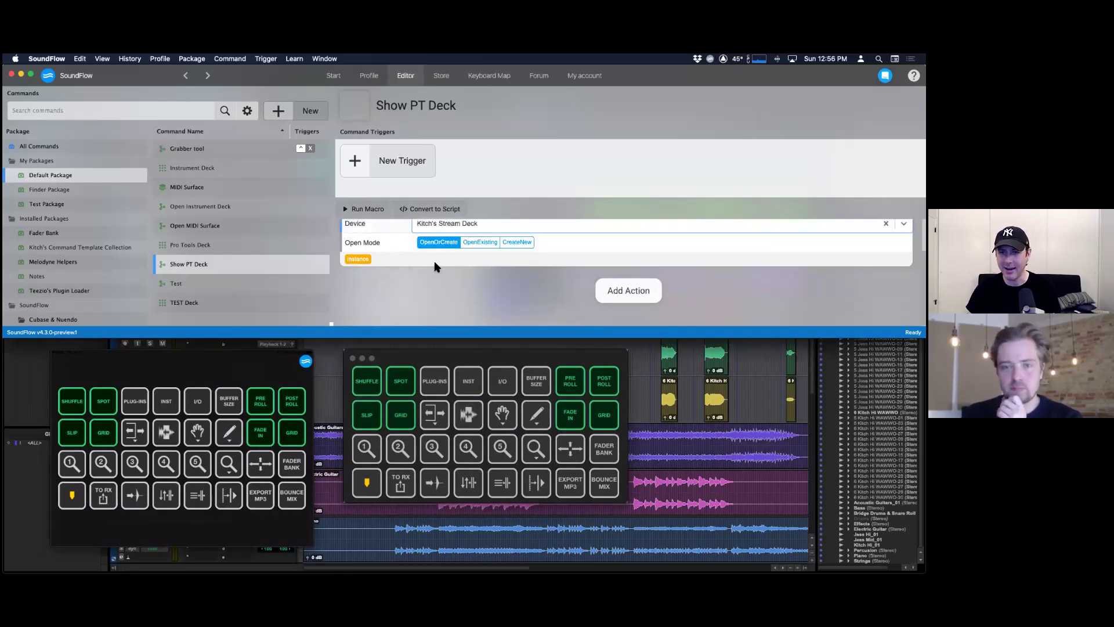
scroll(437, 282, up, 2)
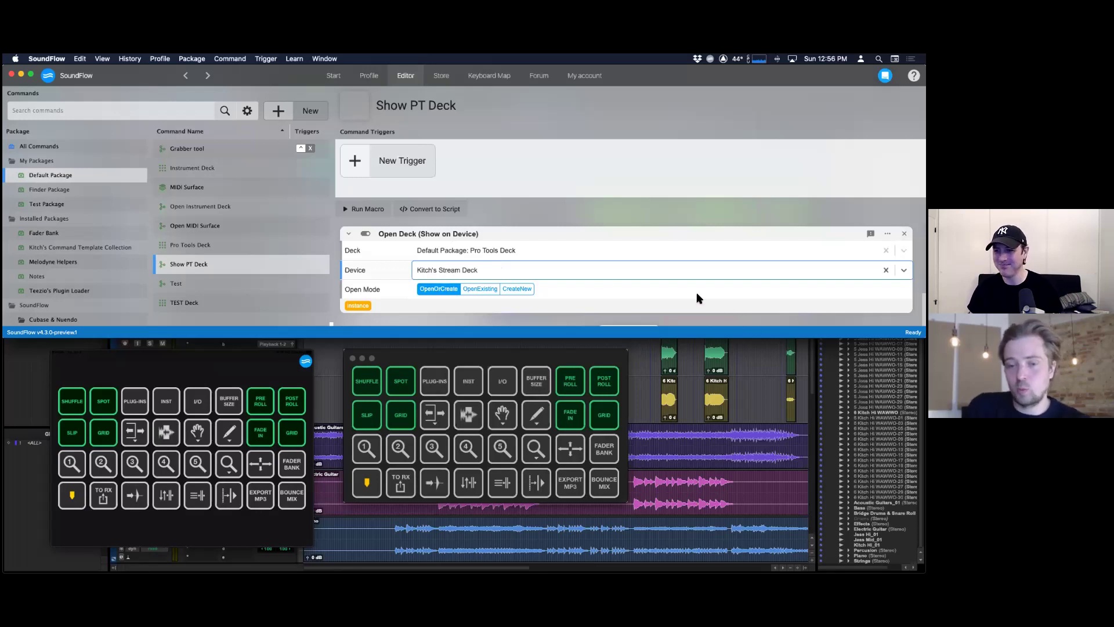
click(353, 359)
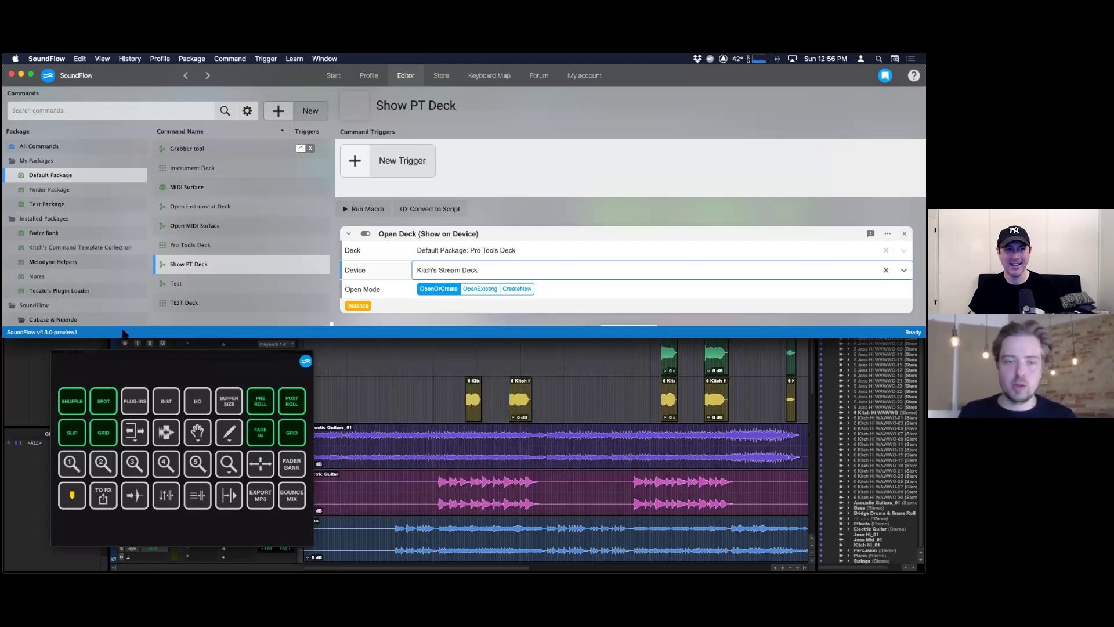
- Create a new deck named Extreme in the Default Package
click(58, 175)
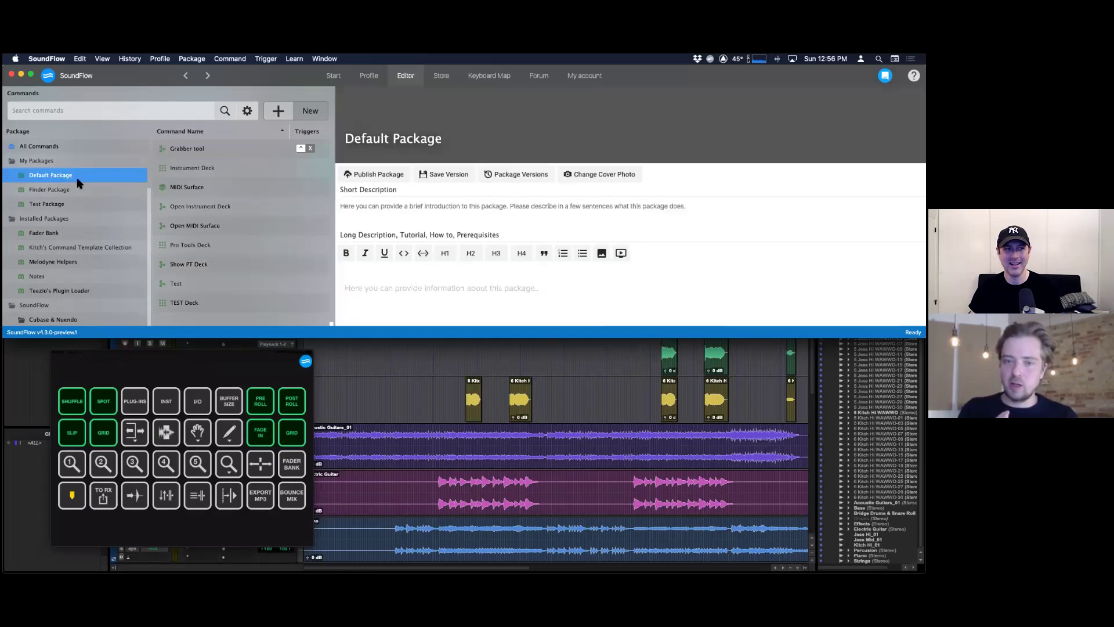
click(210, 195)
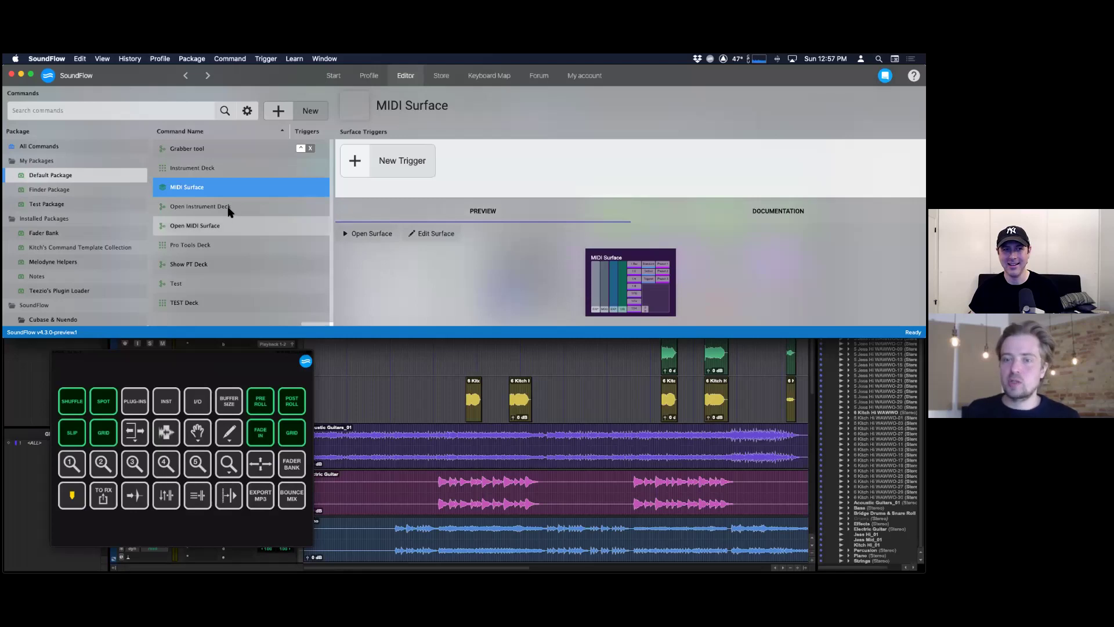
click(212, 244)
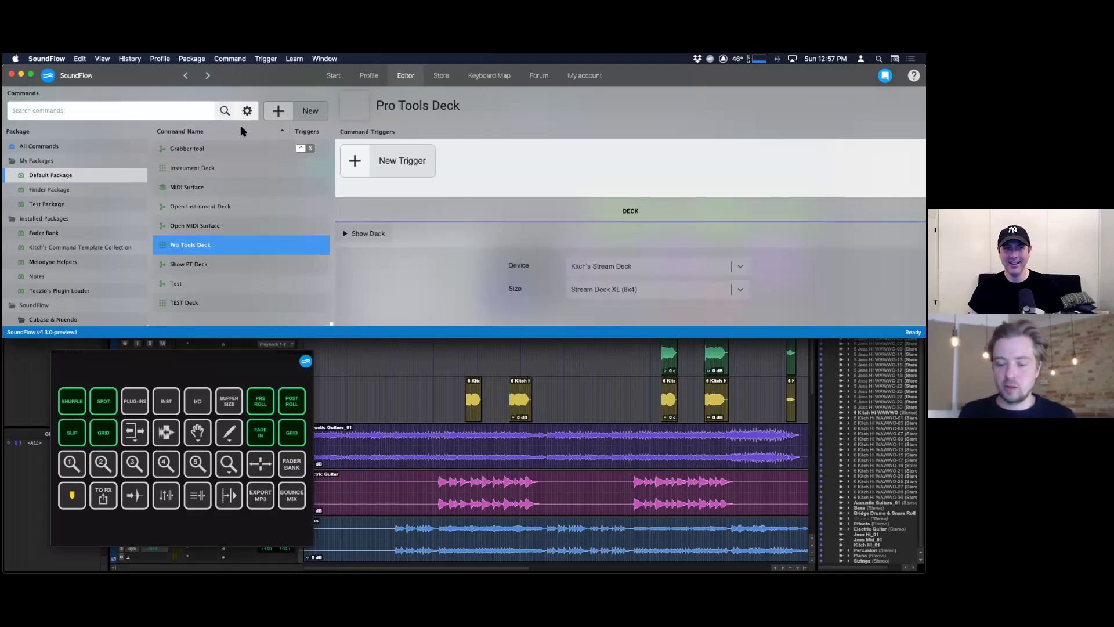
click(284, 120)
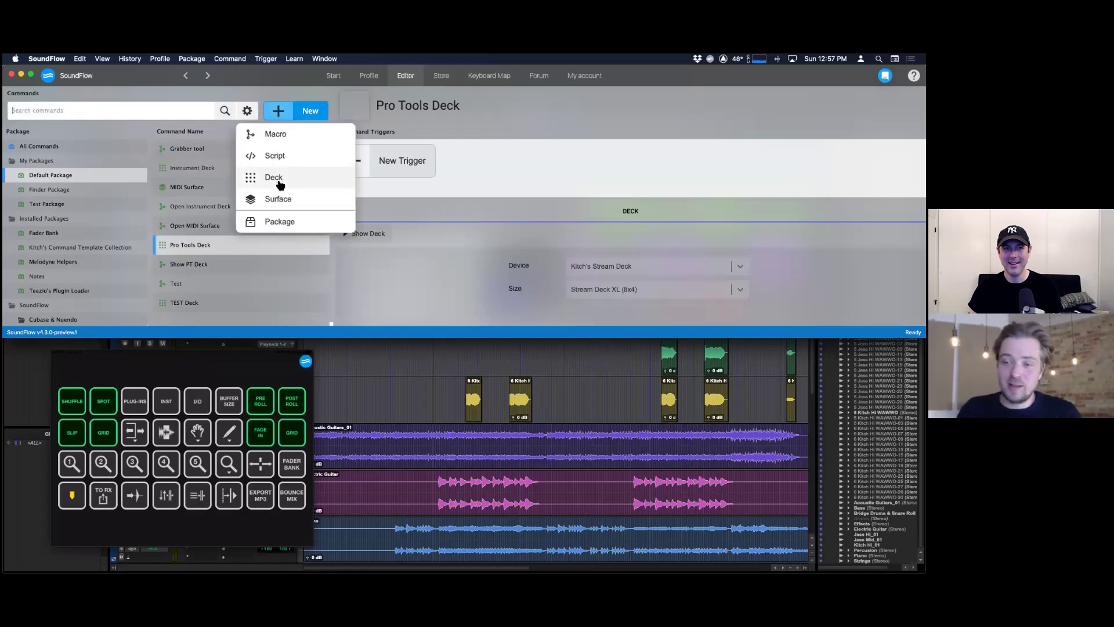
click(283, 181)
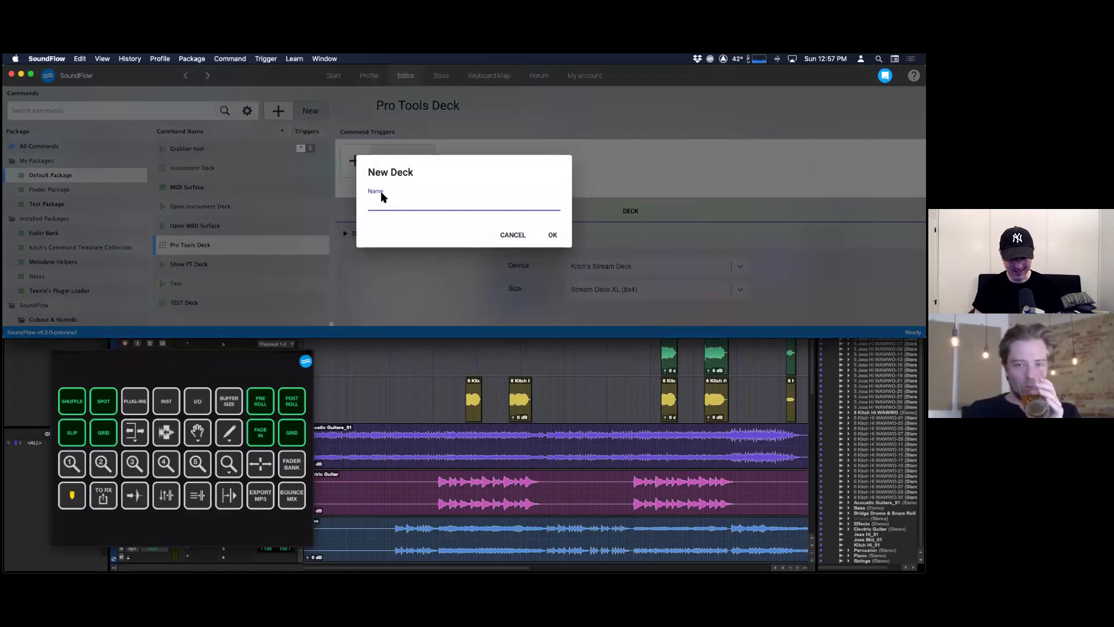
text(Extreme)
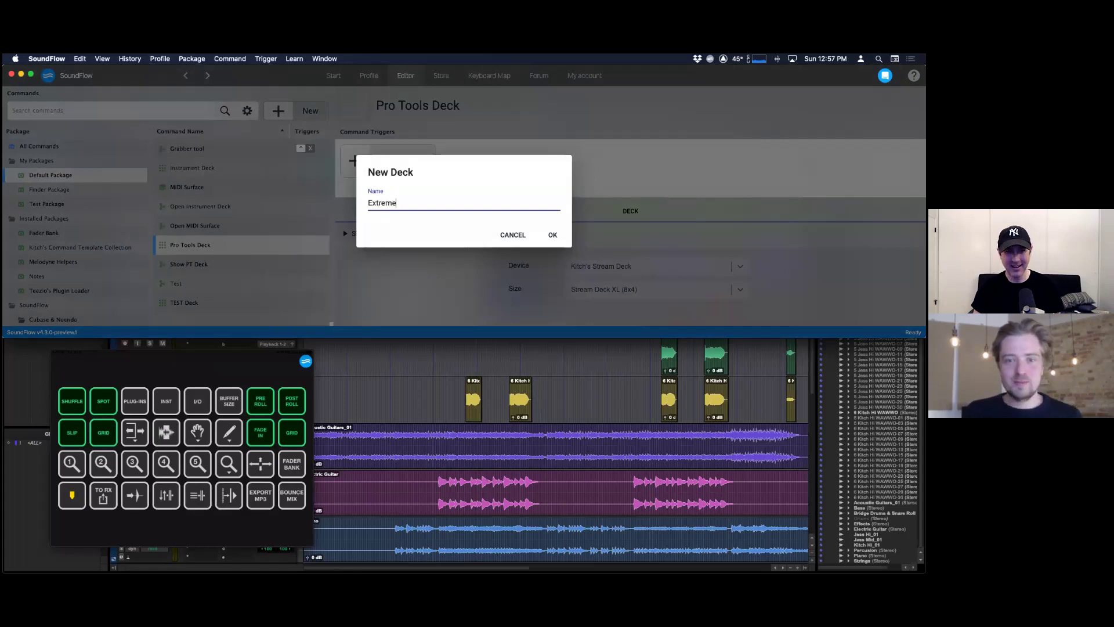
key(Return)
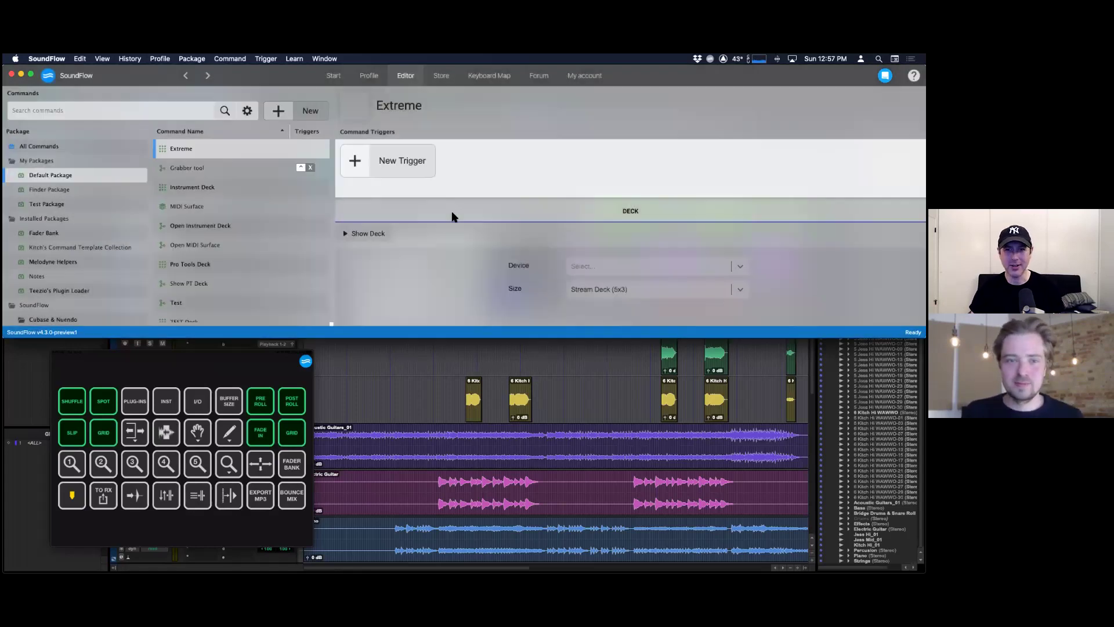
- Maximize the editor window and set the Extreme deck's size to Stream Deck XL (8x4)
click(31, 74)
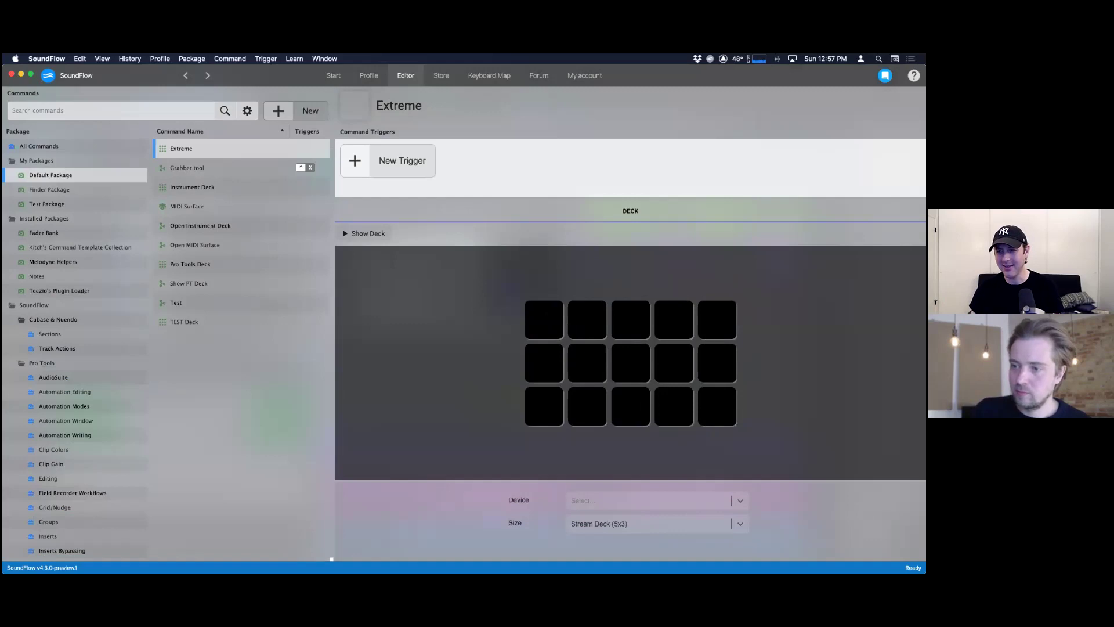
click(626, 525)
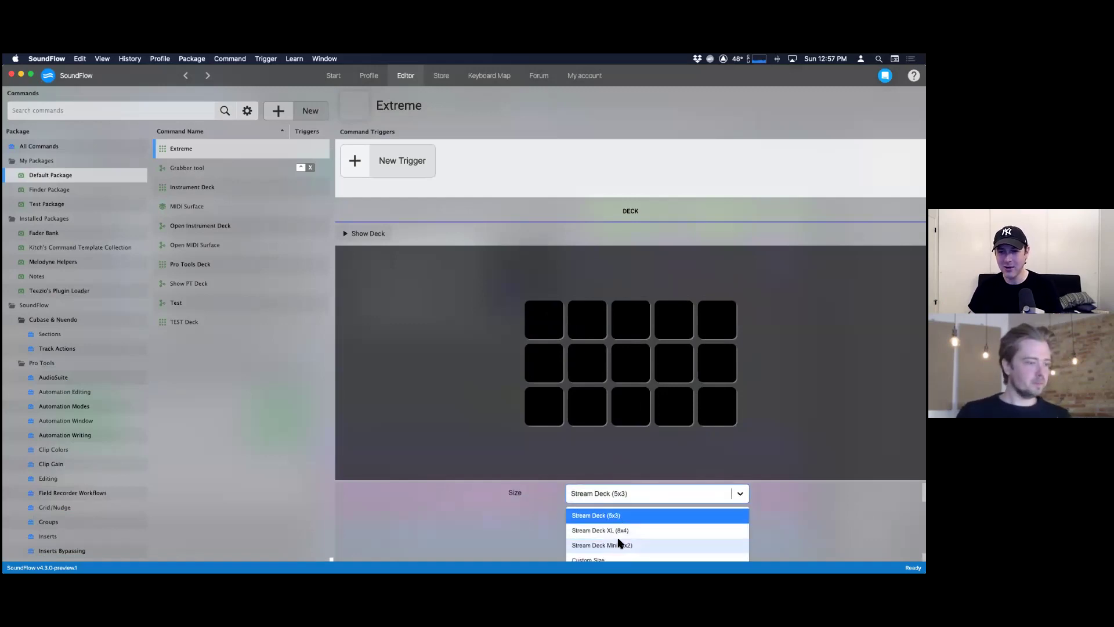
click(619, 531)
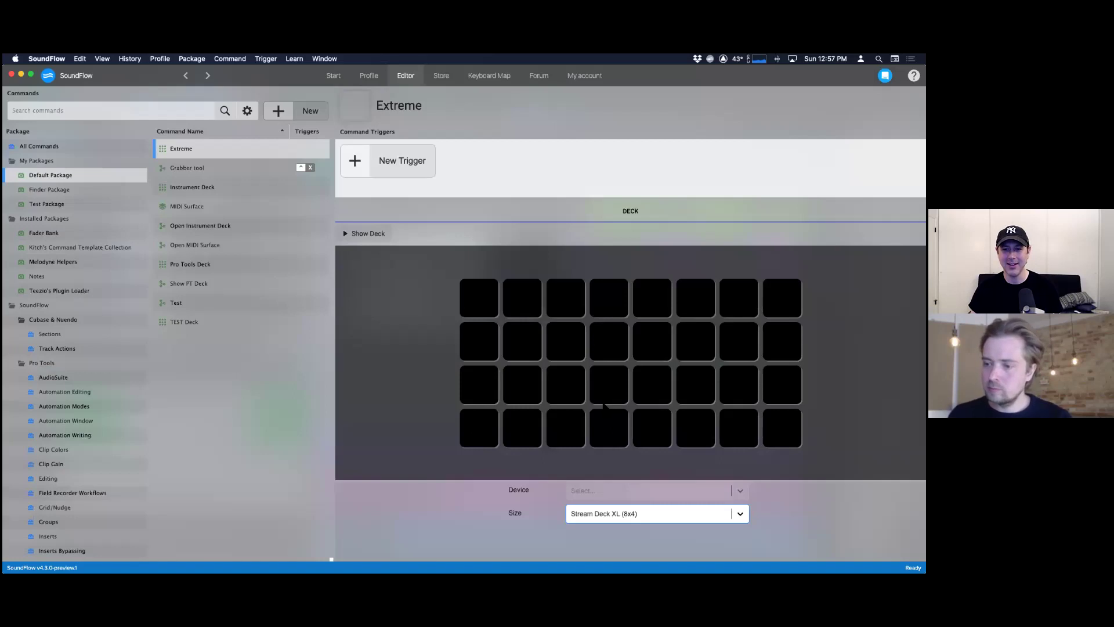
- Change the Extreme deck's size to Custom Size with 30 columns
click(203, 150)
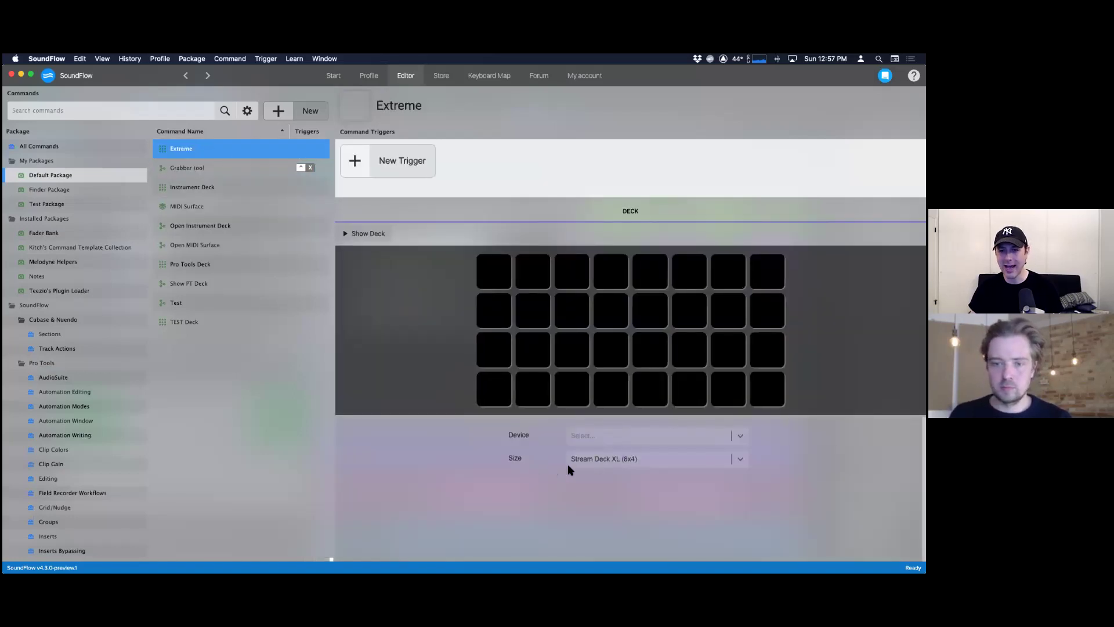
click(570, 462)
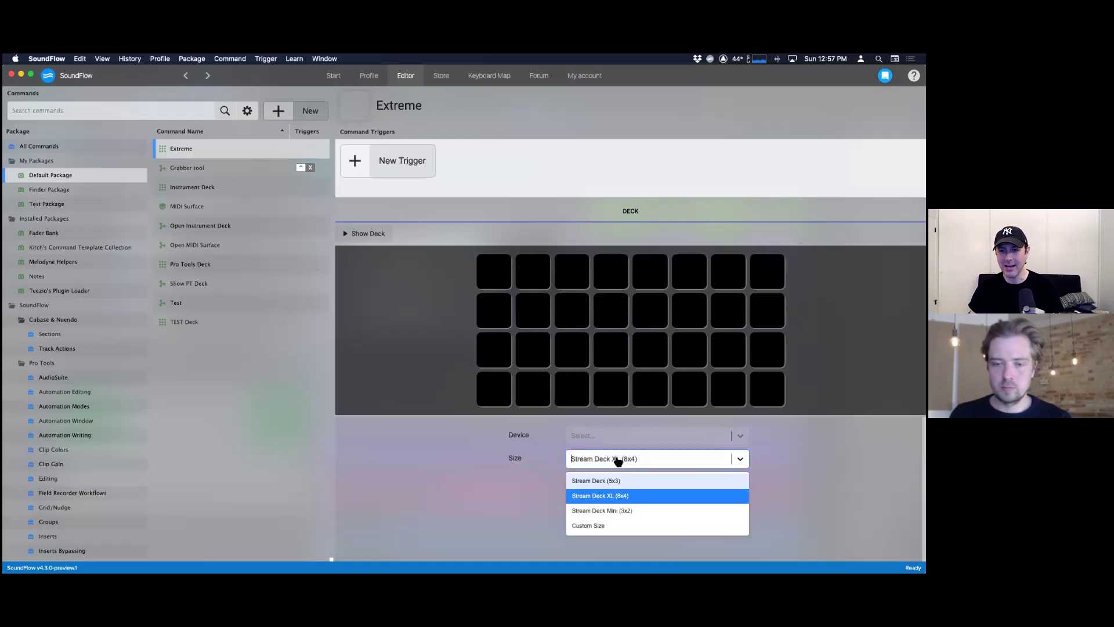
click(600, 527)
click(591, 490)
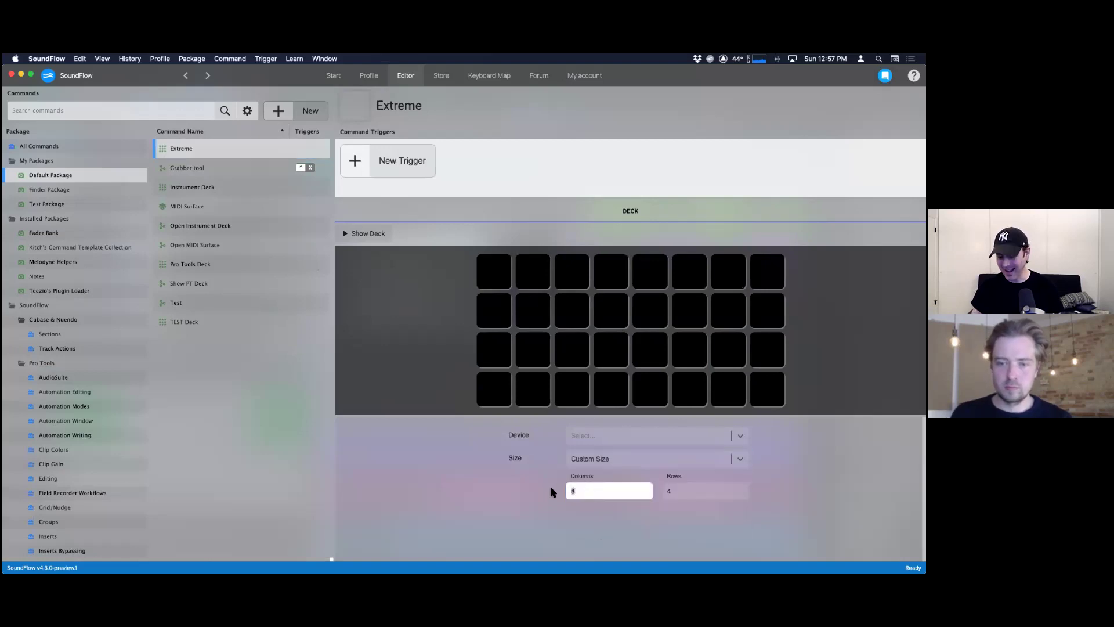
text(30)
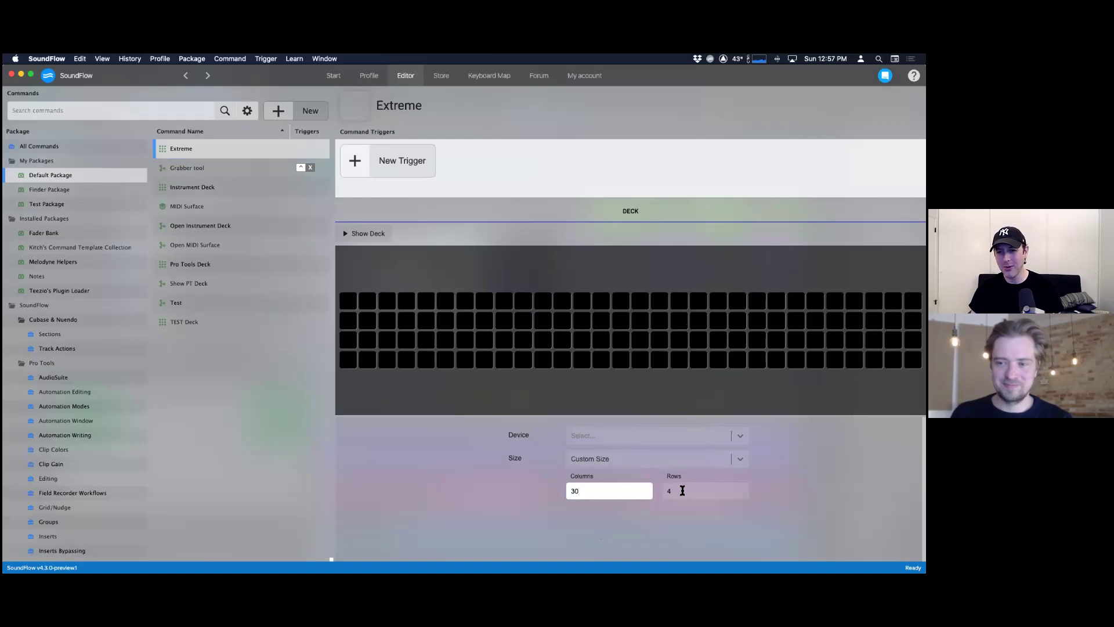
- Set the Extreme deck's custom size to 30 rows
click(682, 490)
key(BackSpace)
text(30)
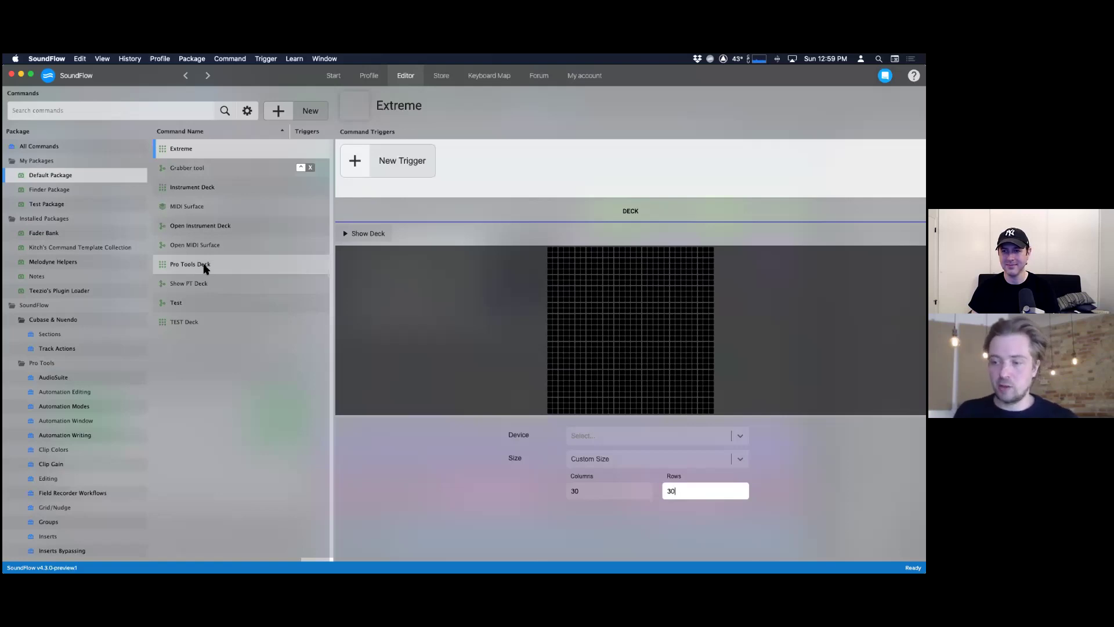
click(221, 386)
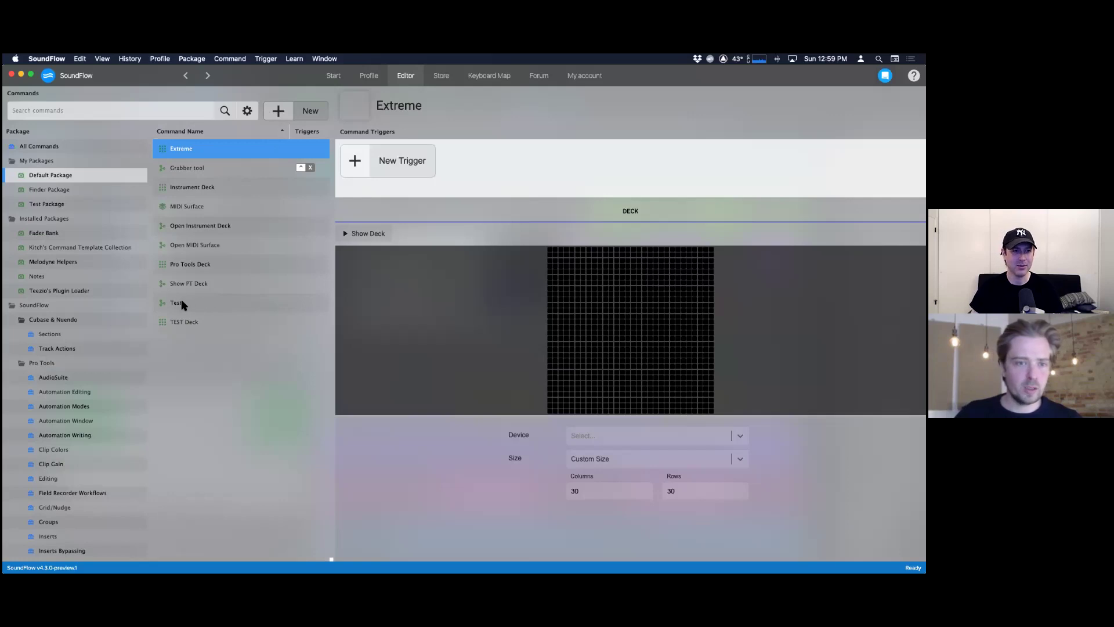
- Find the Grabber tool command in the Default Package and rename it as Mouse Click
click(204, 302)
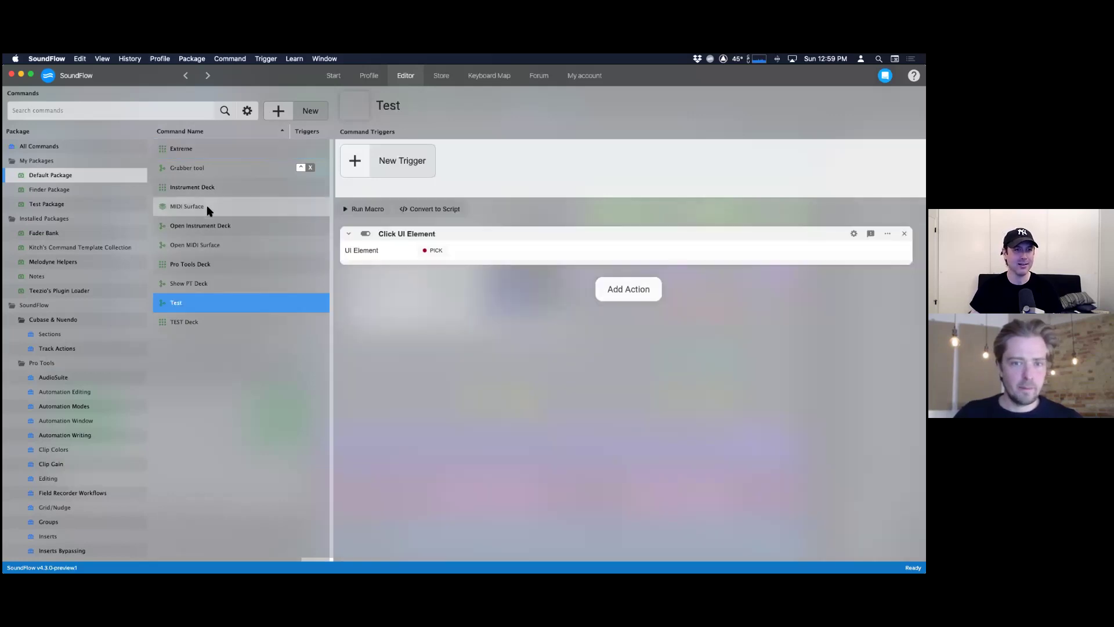
click(211, 246)
click(217, 226)
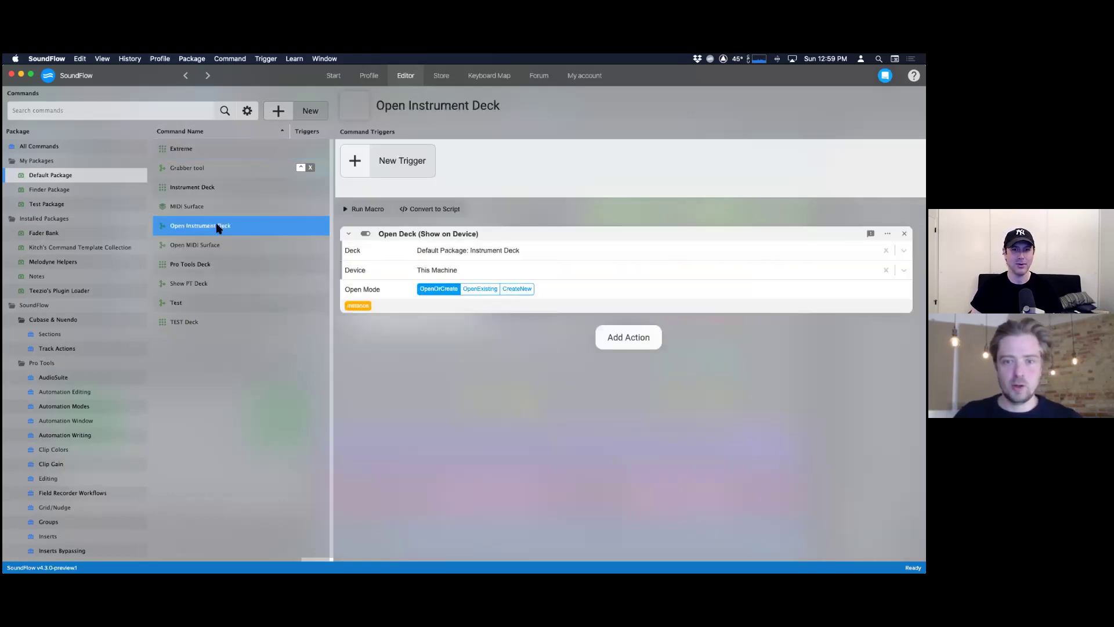
click(203, 156)
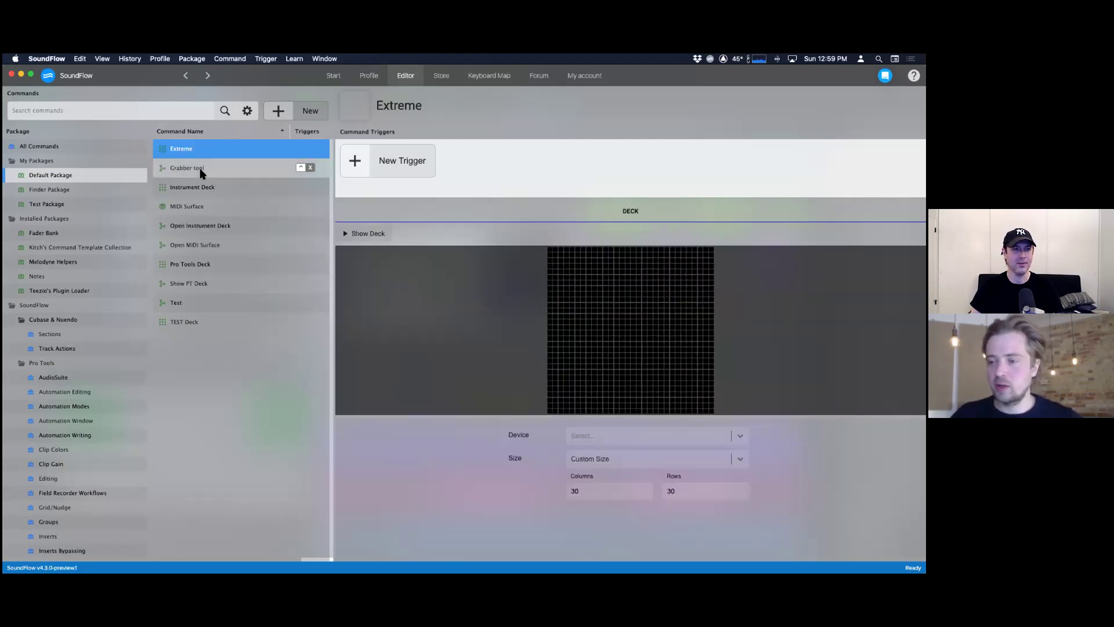
click(201, 170)
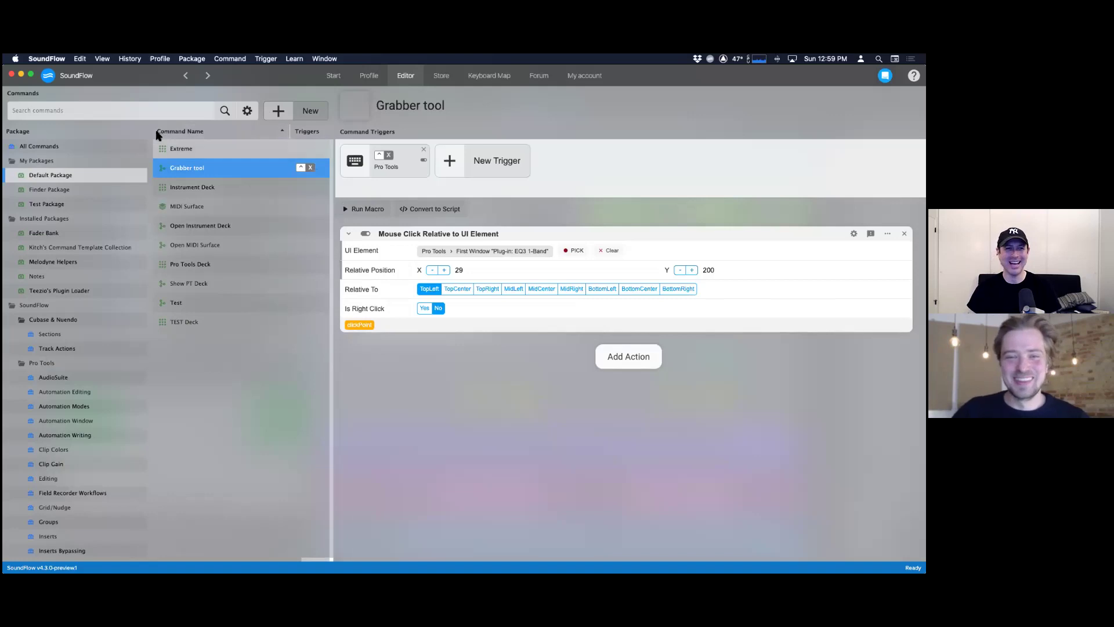
click(192, 172)
double_click(191, 172)
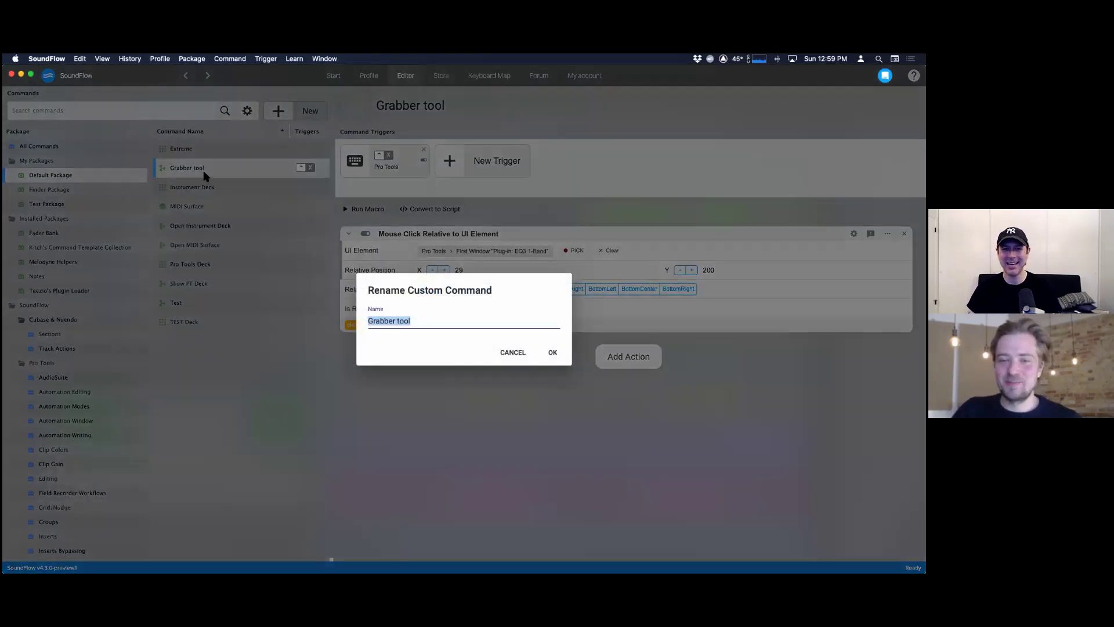
text(Mouse Click)
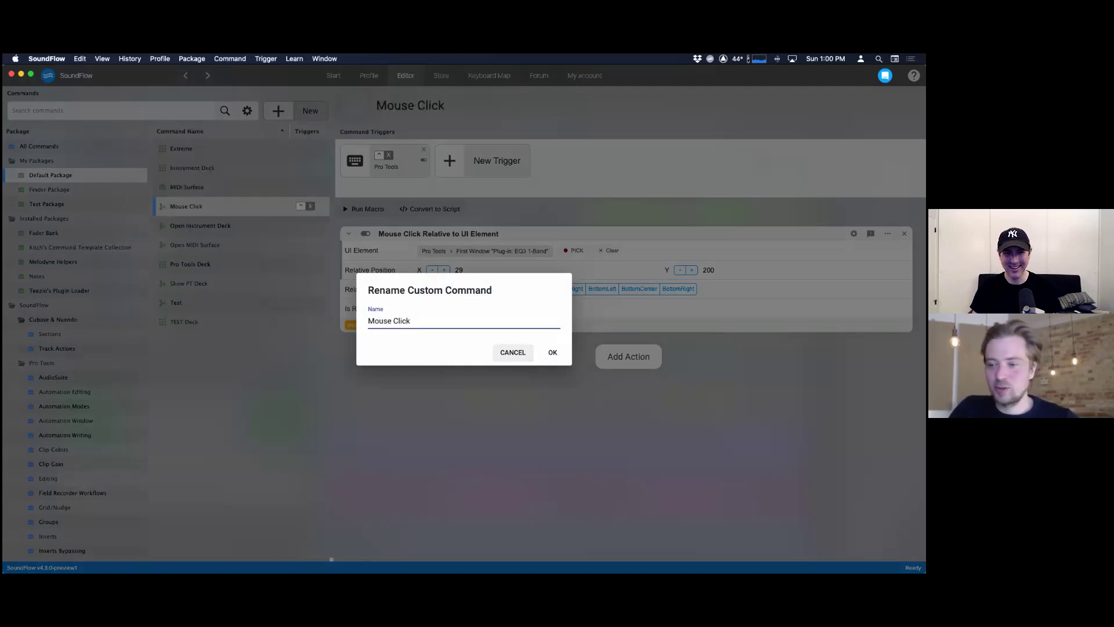
key(Return)
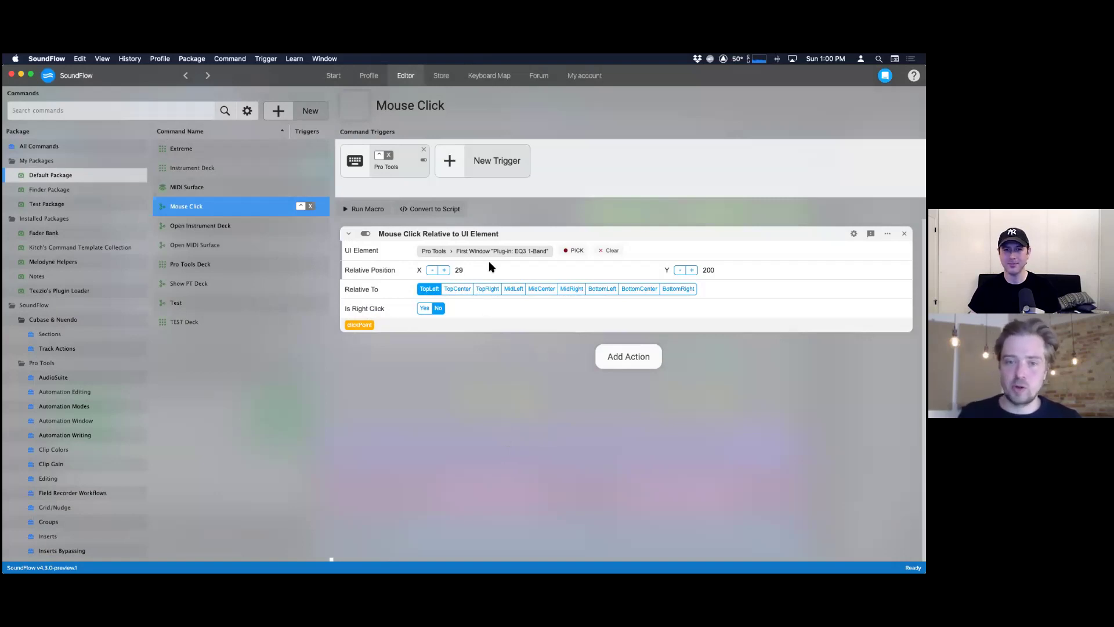
- Start picking the click action's UI element, examine the EQ3 1-Band plug-in window in Pro Tools, and return to SoundFlow
click(577, 252)
key(super+Tab)
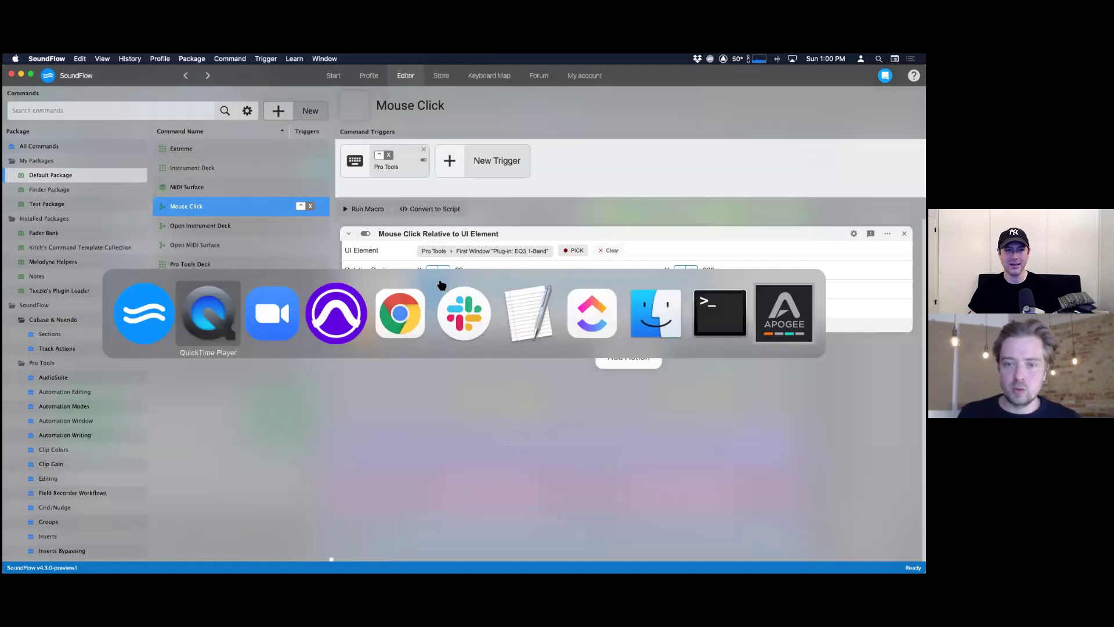
click(341, 318)
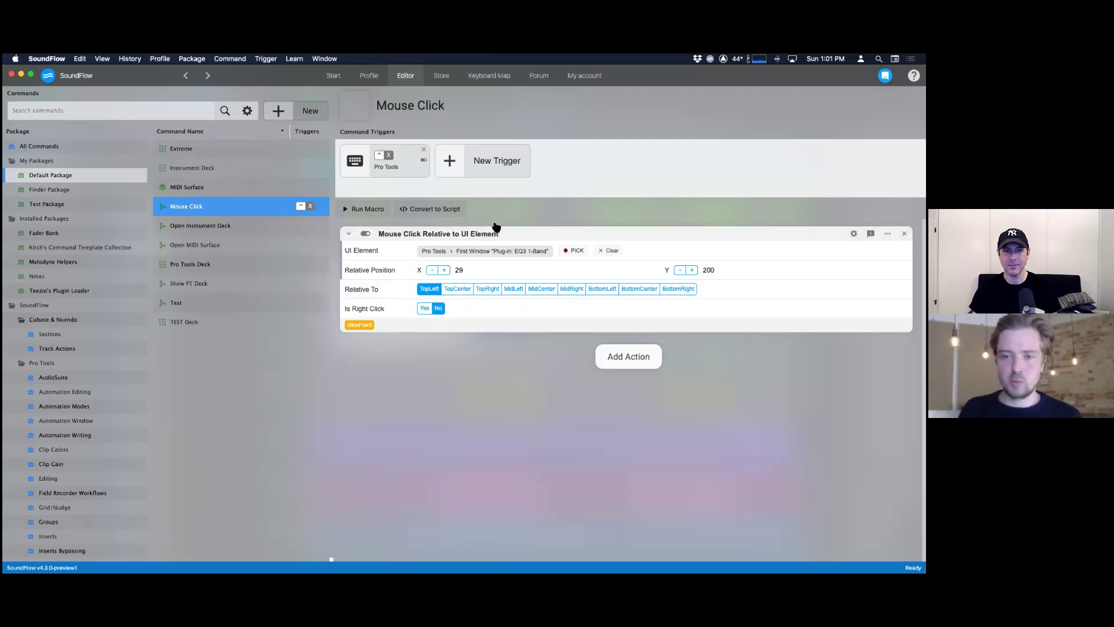
key(super+Tab)
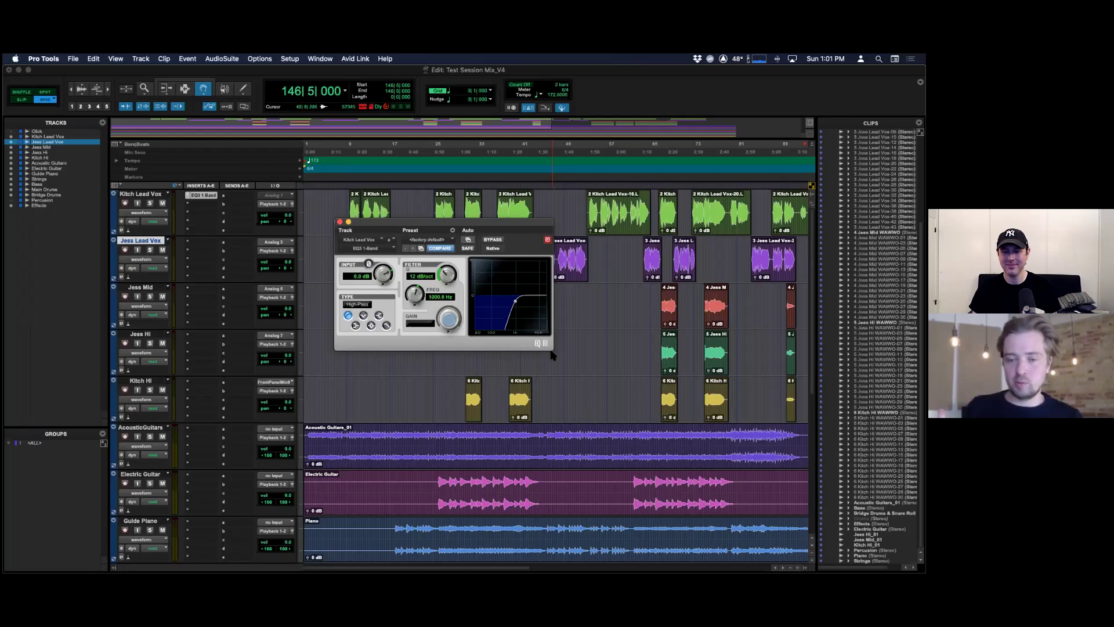
key(super+Tab)
key(super+Tab)
key(super+shift+Tab)
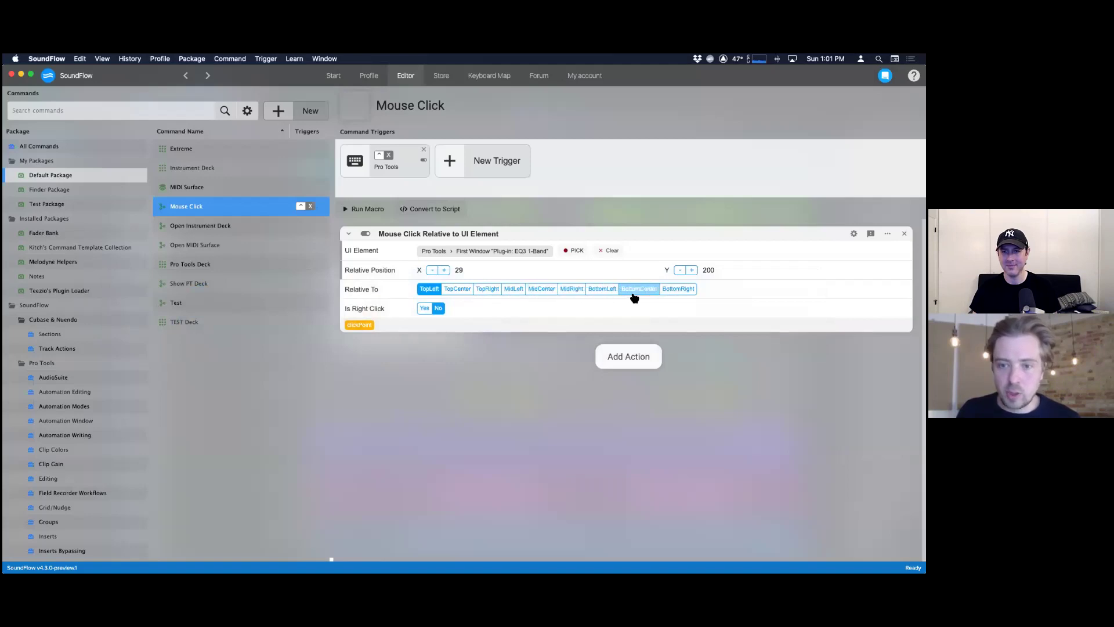
- Try BottomRight as the click's reference corner, restore TopLeft, and compare with the plug-in window in Pro Tools before returning to SoundFlow
click(674, 294)
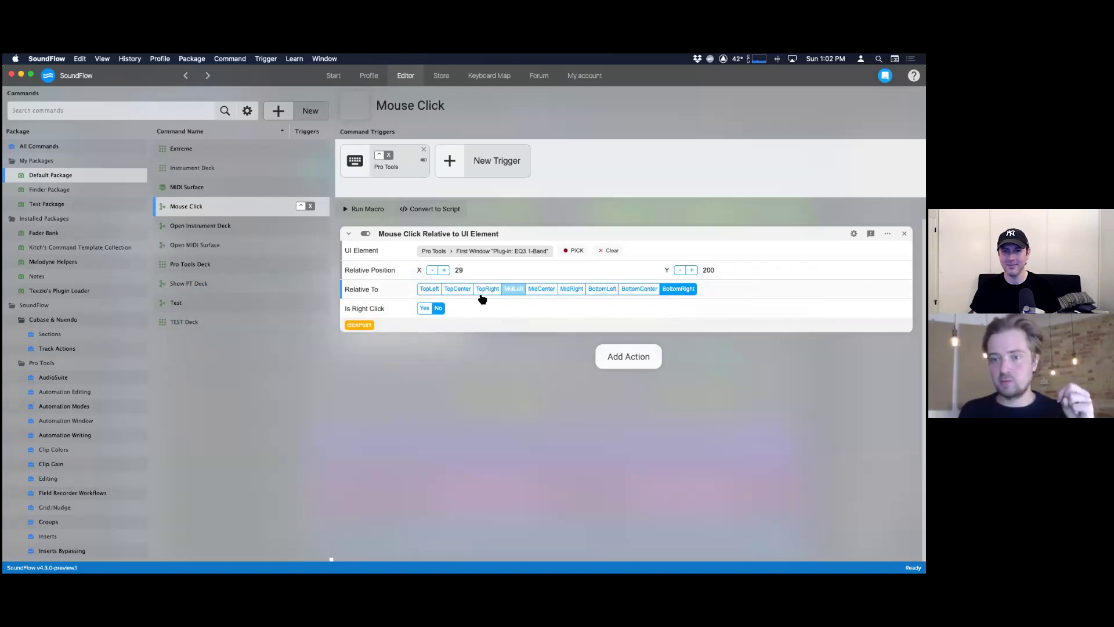
click(430, 290)
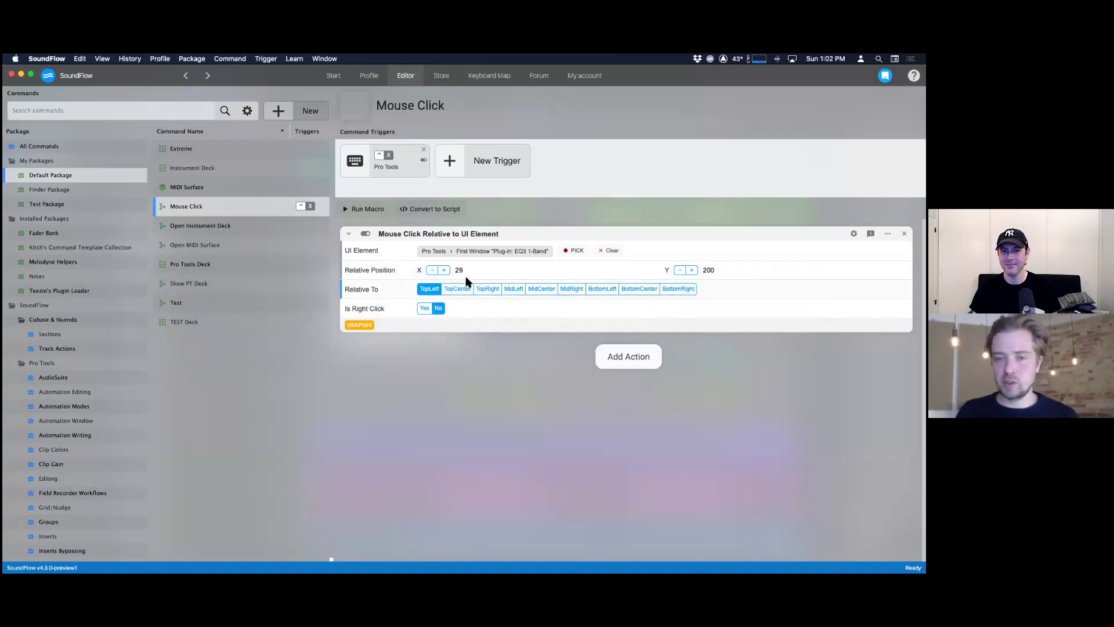
key(super+Tab)
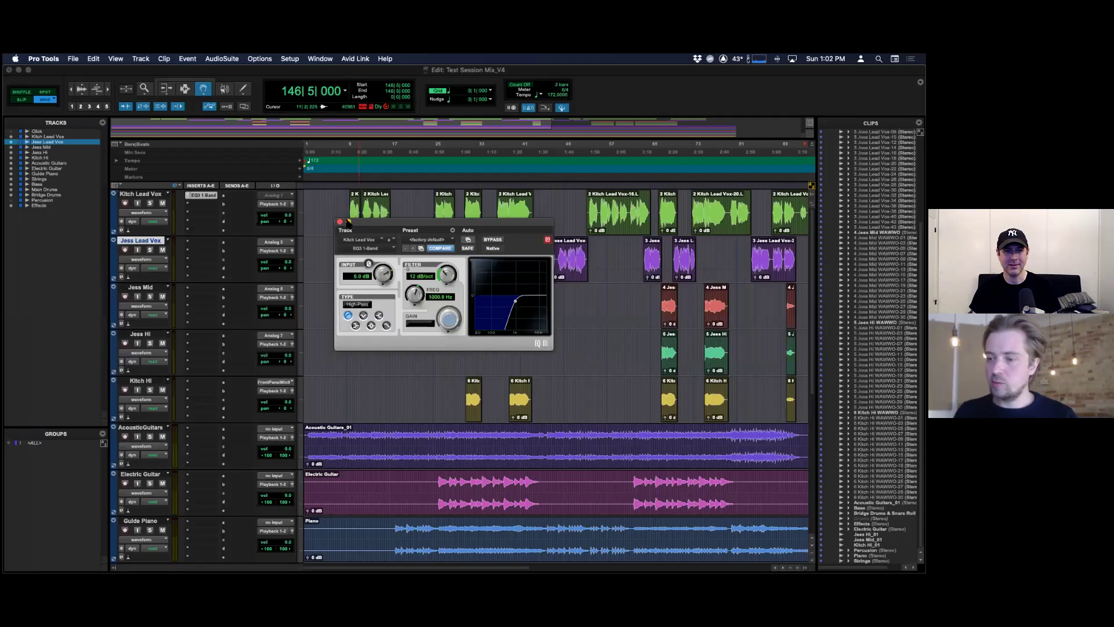
key(super+Tab)
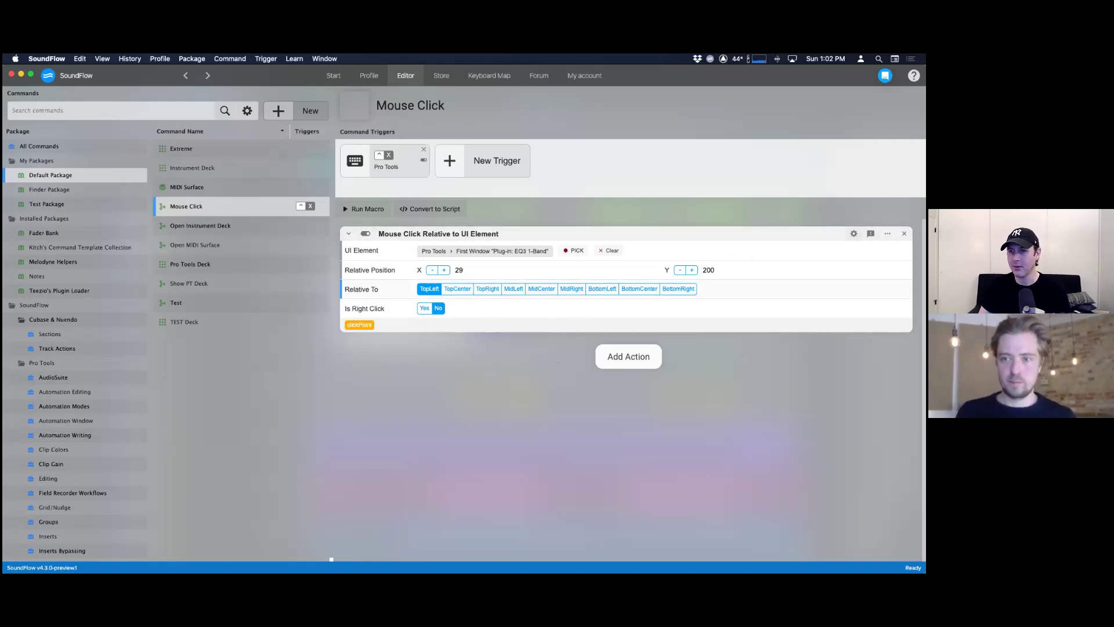
- Show the advanced options of the Mouse Click Relative to UI Element action and explicitly set Hold Command to No
click(853, 233)
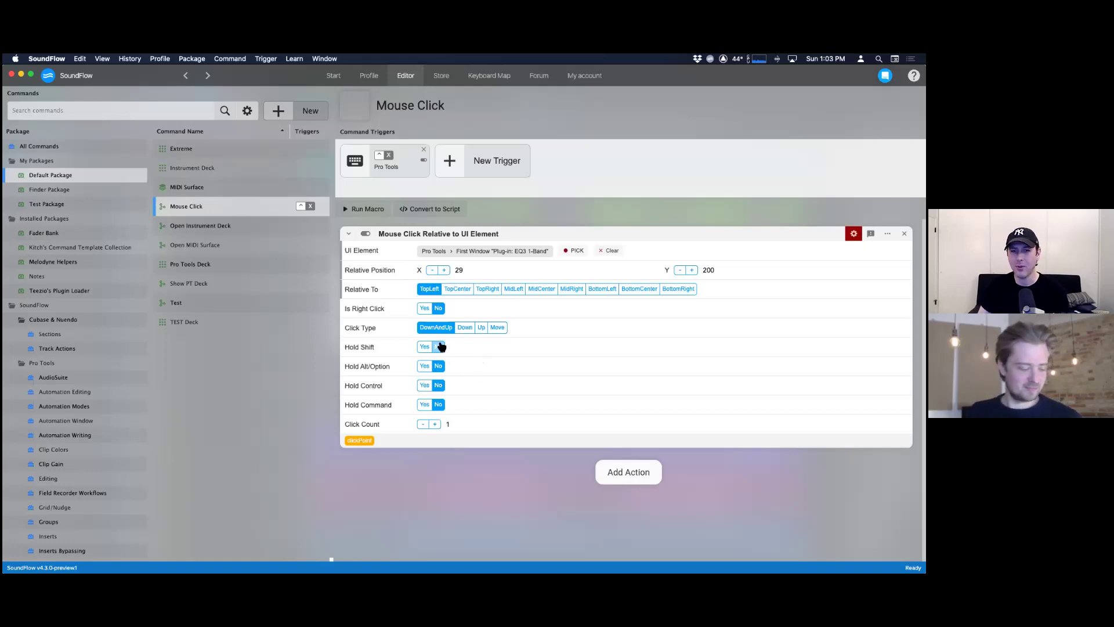
click(424, 406)
click(439, 406)
click(425, 406)
click(439, 406)
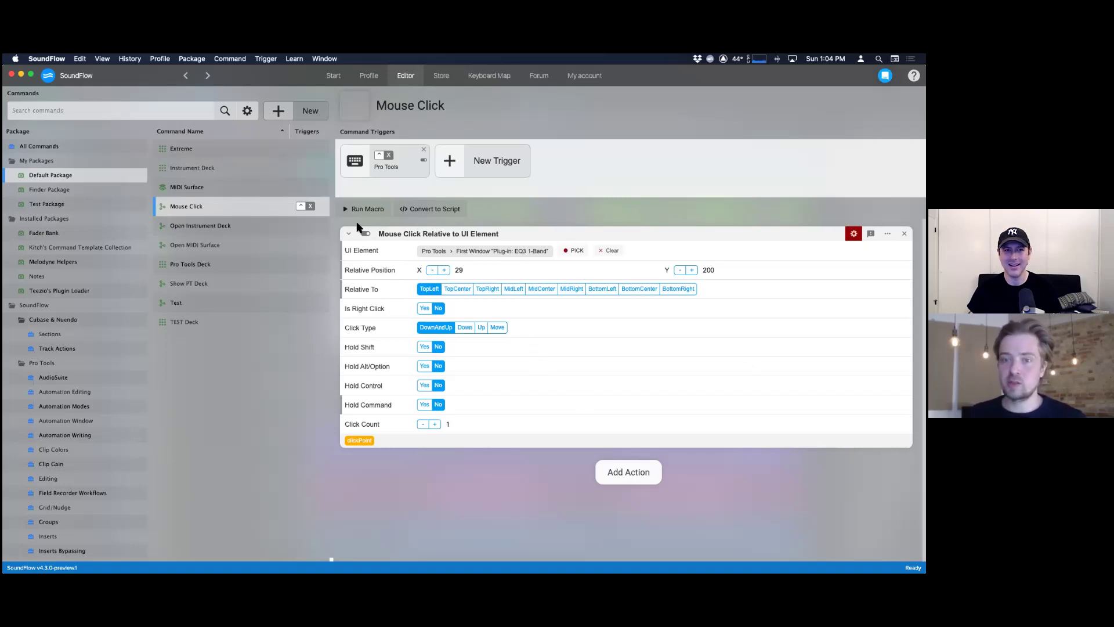
- Convert the Mouse Click macro to a script and compare its mouseClickElement code with the original macro
click(436, 213)
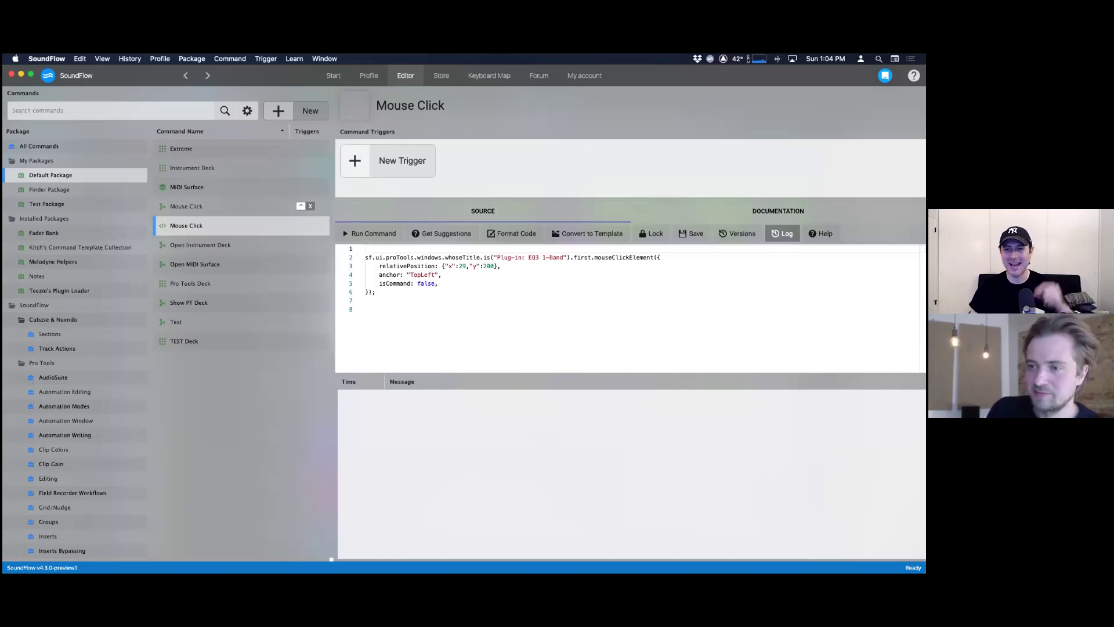
key(shift+Down)
key(shift+End)
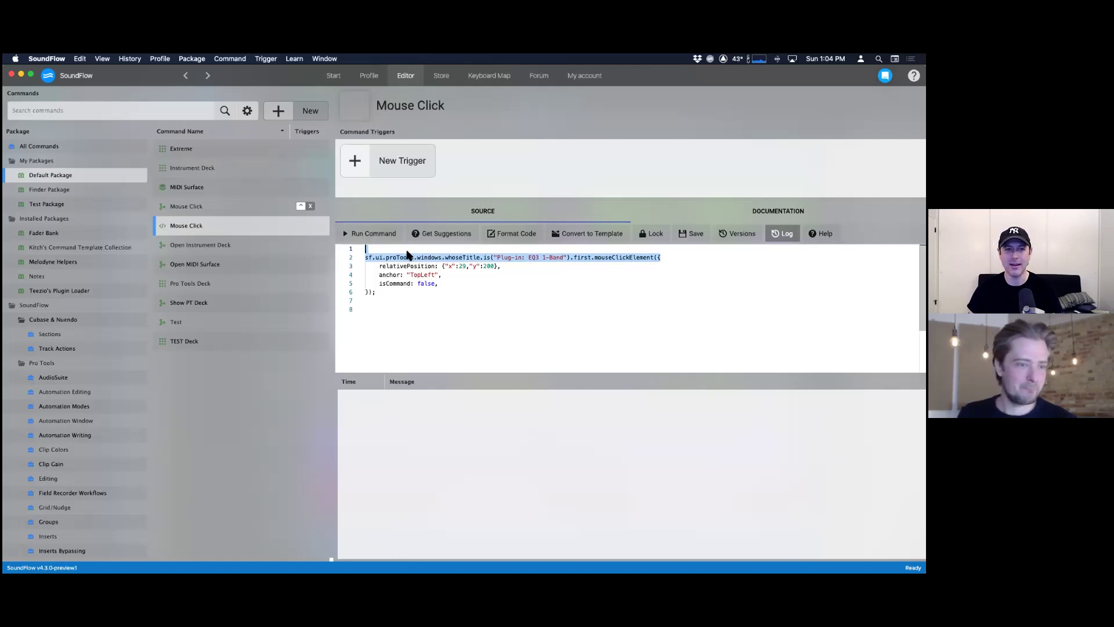
click(230, 207)
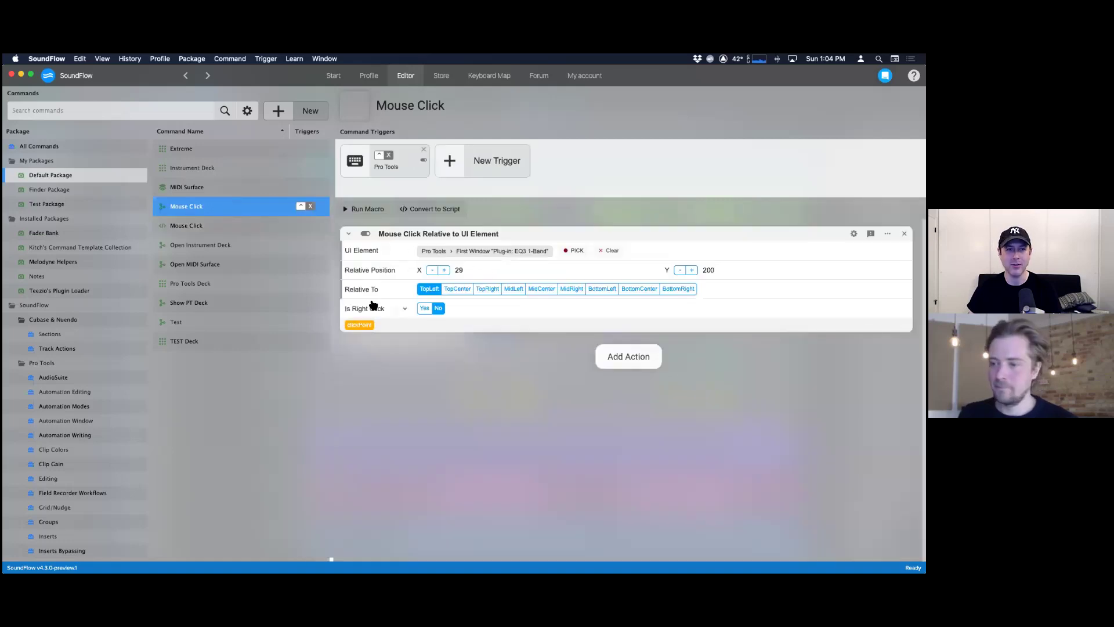
click(230, 229)
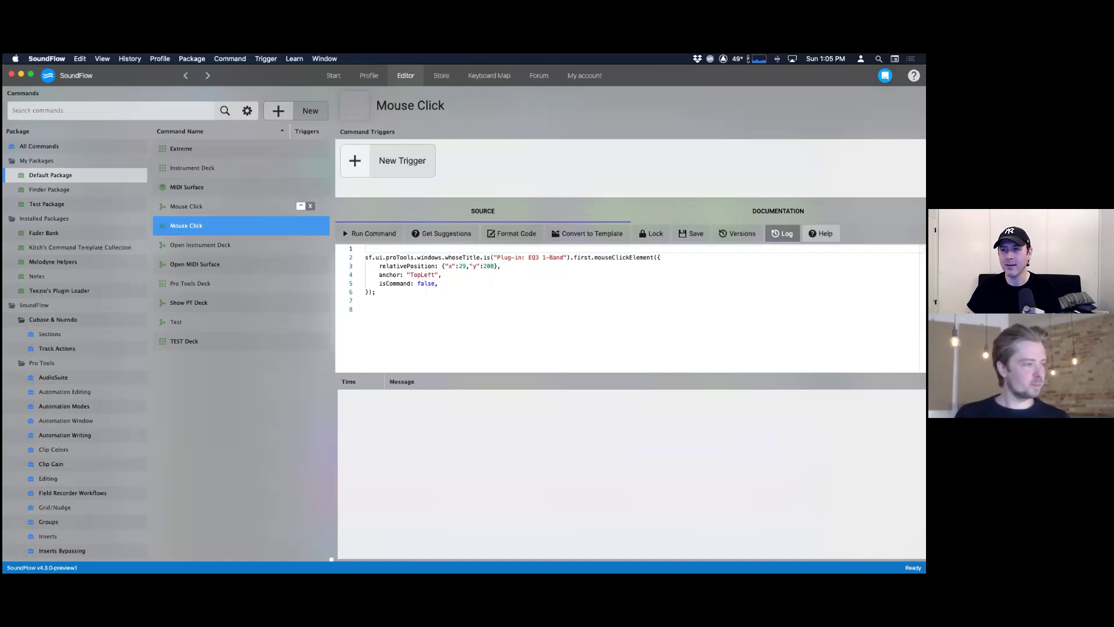
- Open the help request form for the Mouse Click script and examine its fields
click(821, 233)
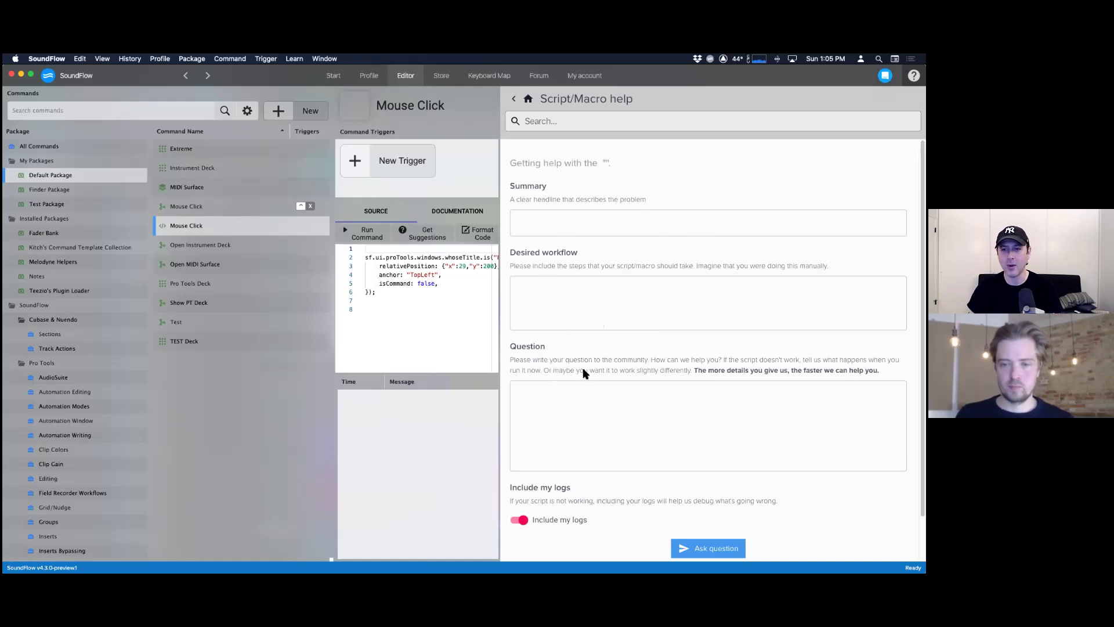
scroll(603, 429, down, 2)
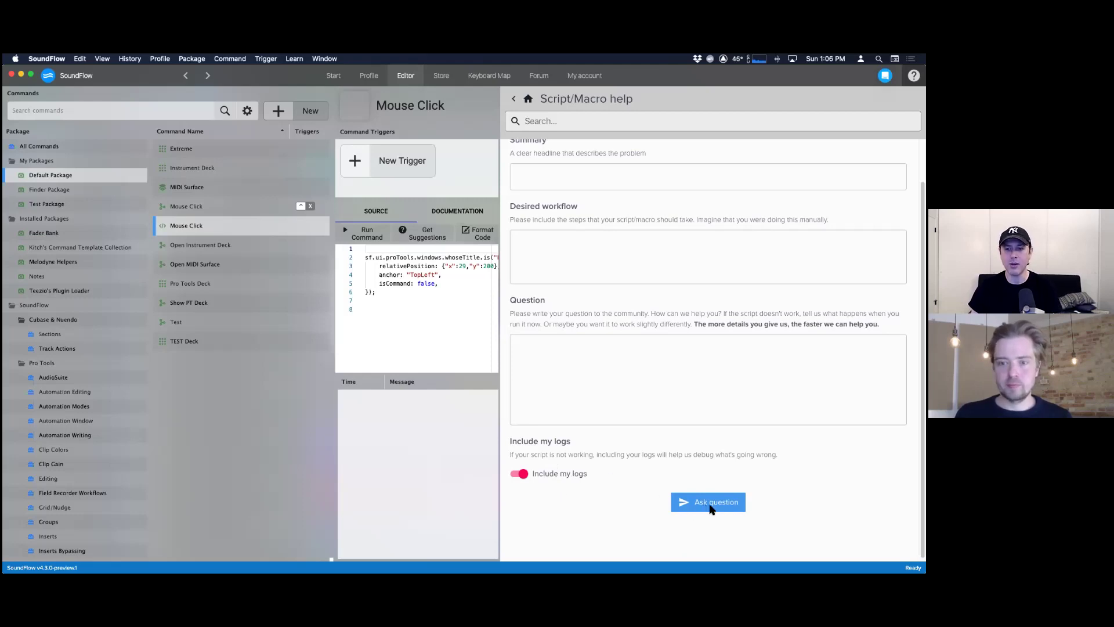
- Switch to Chrome and open the How to category of the SoundFlow Forum
key(super+Tab)
key(super+Tab)
key(super+Tab)
key(super+Tab)
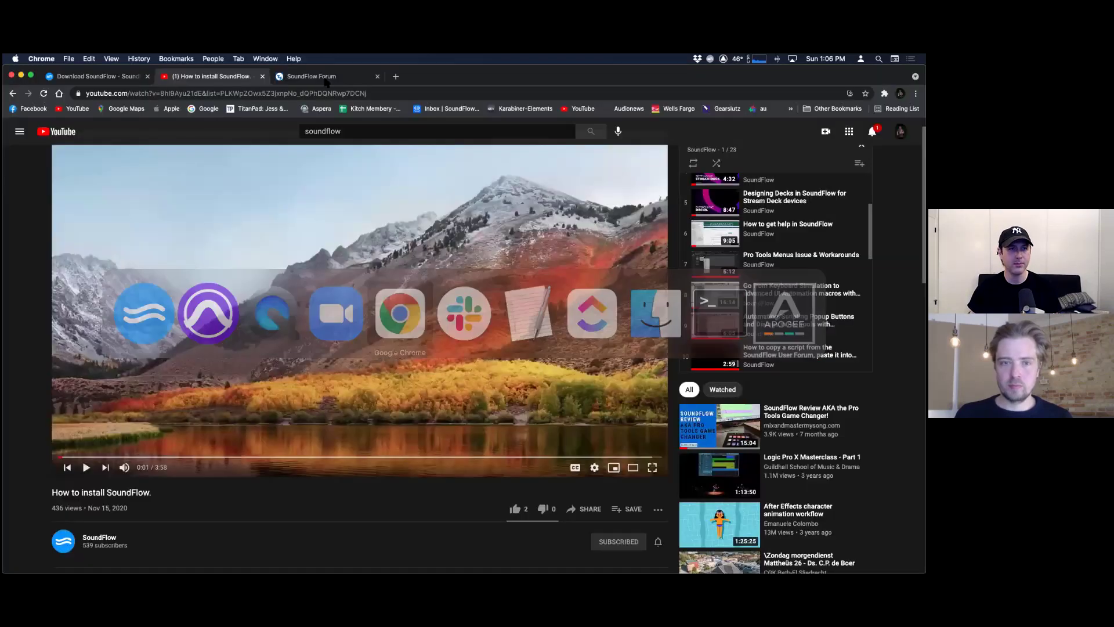
click(324, 78)
scroll(395, 260, up, 20)
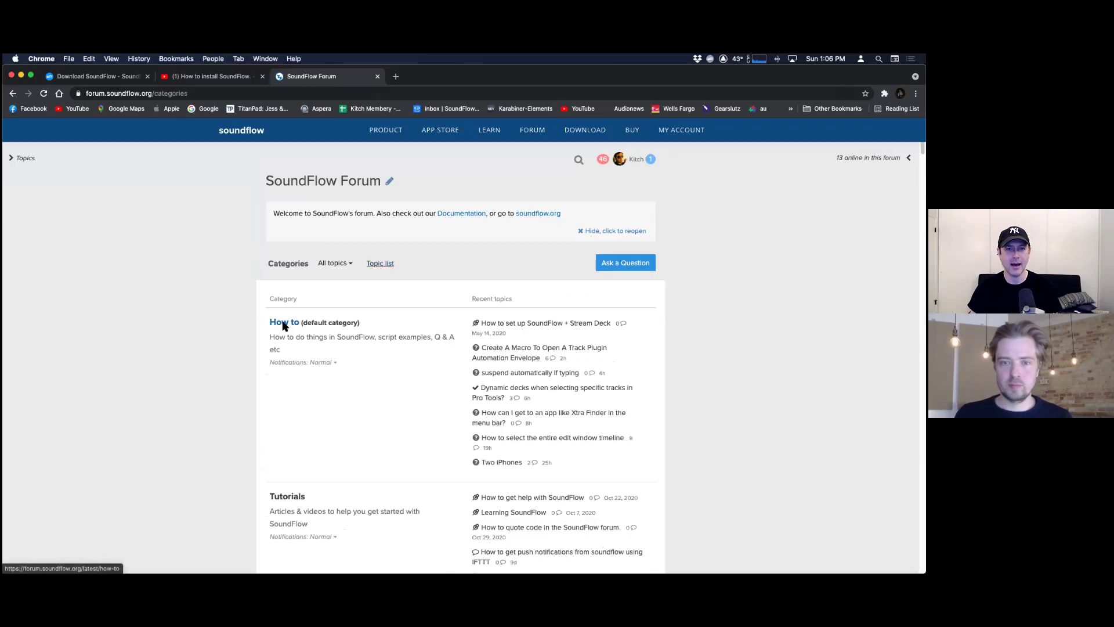
click(289, 323)
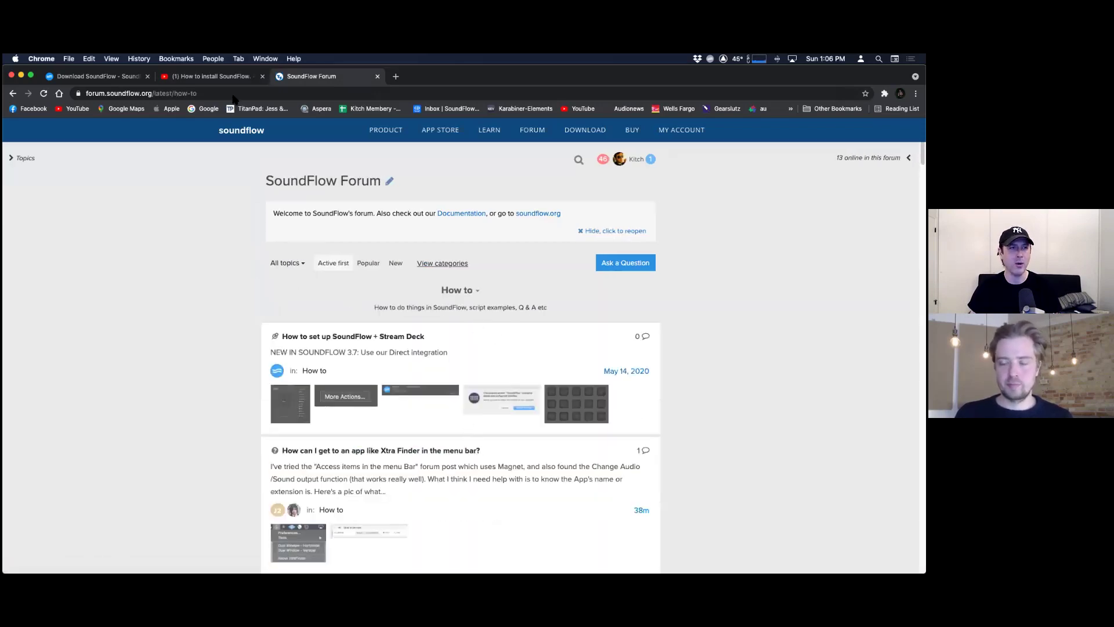
- Return to SoundFlow, view the Help Center's Getting Started guide on editing shortcuts and triggers, and close the help panel
key(super+Tab)
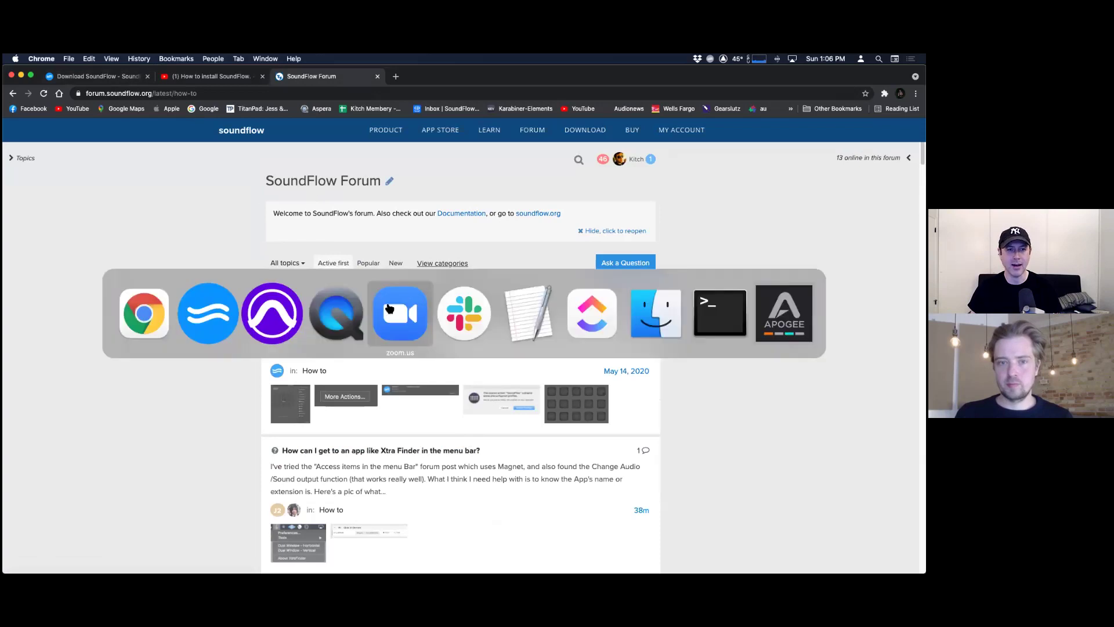
click(207, 313)
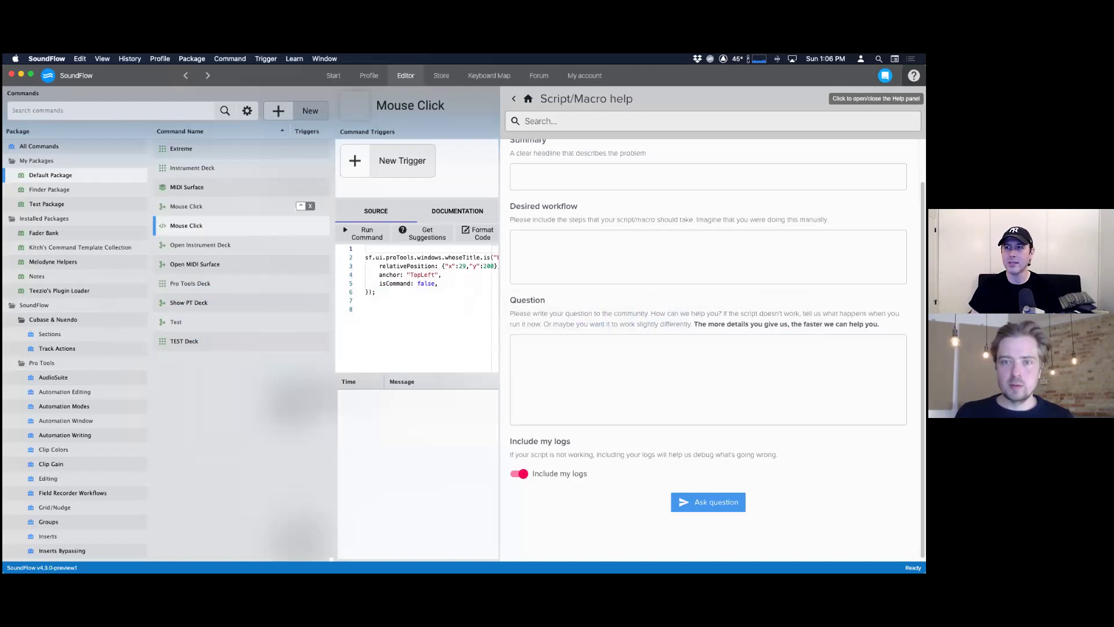
click(914, 76)
click(914, 76)
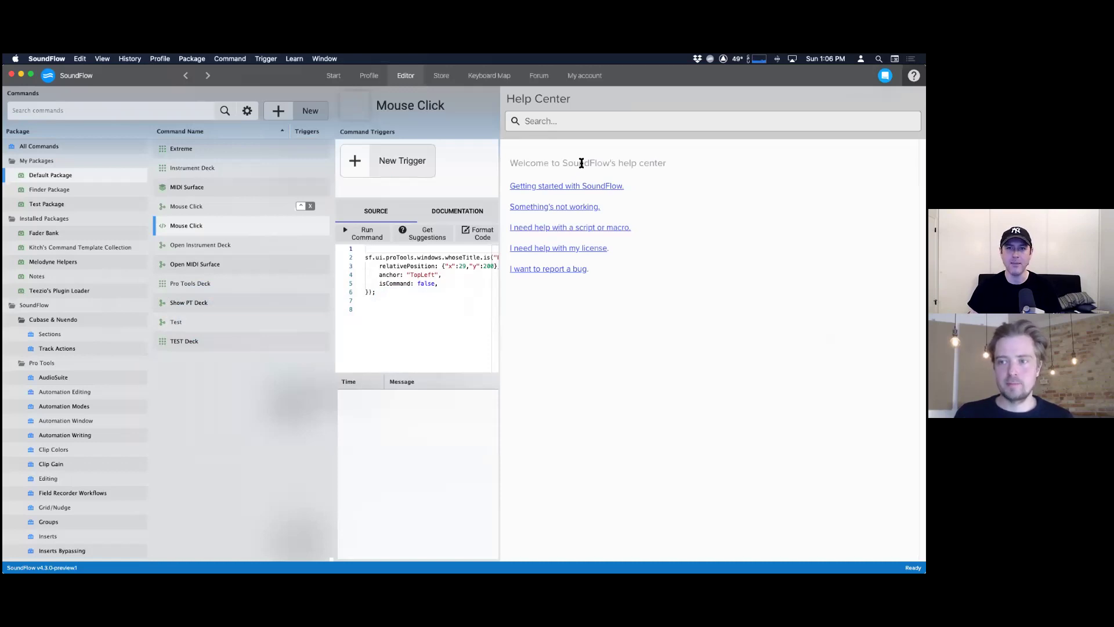
click(556, 191)
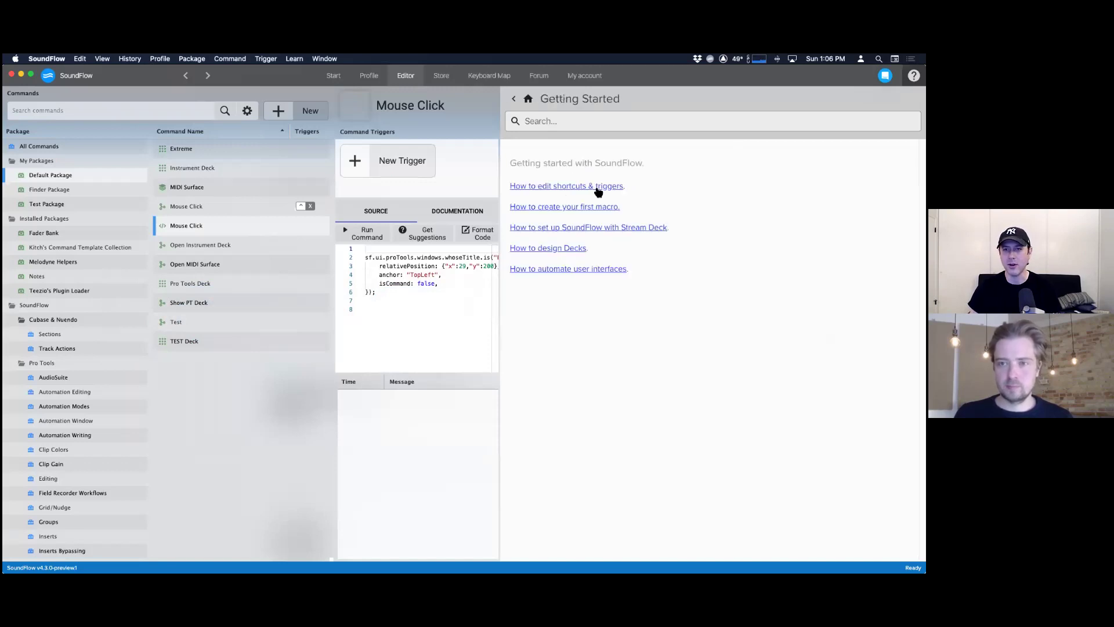
click(561, 191)
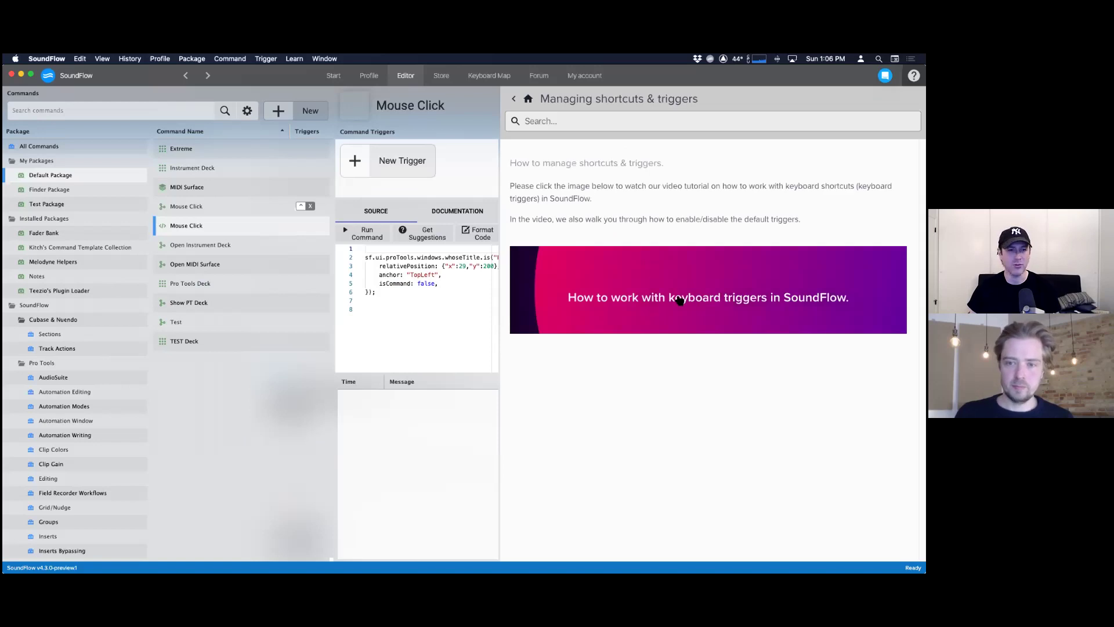
click(515, 99)
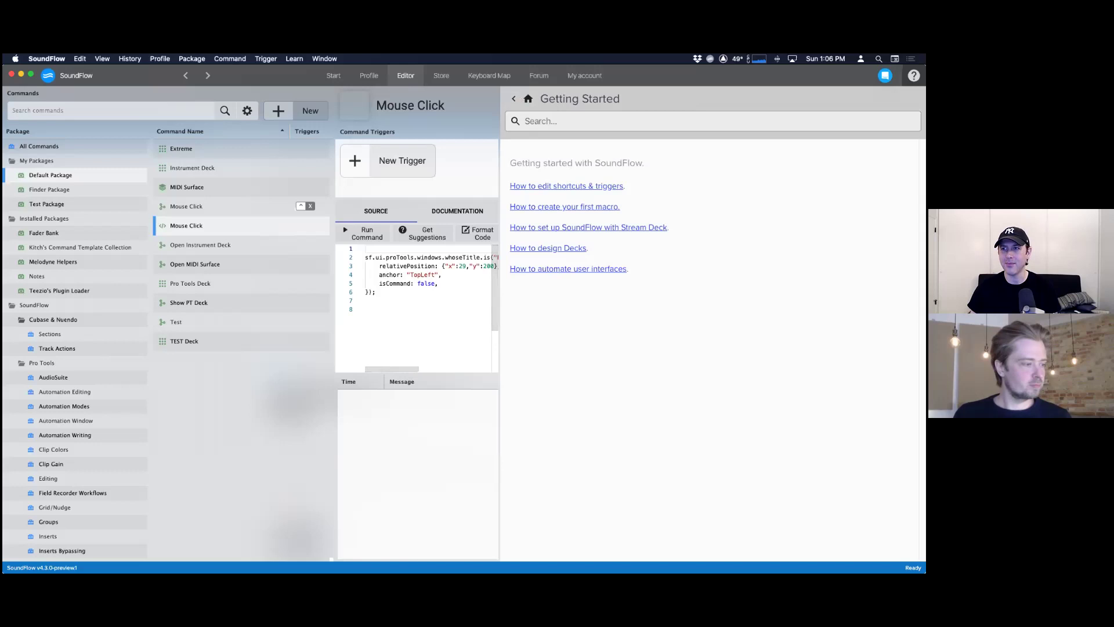
click(915, 76)
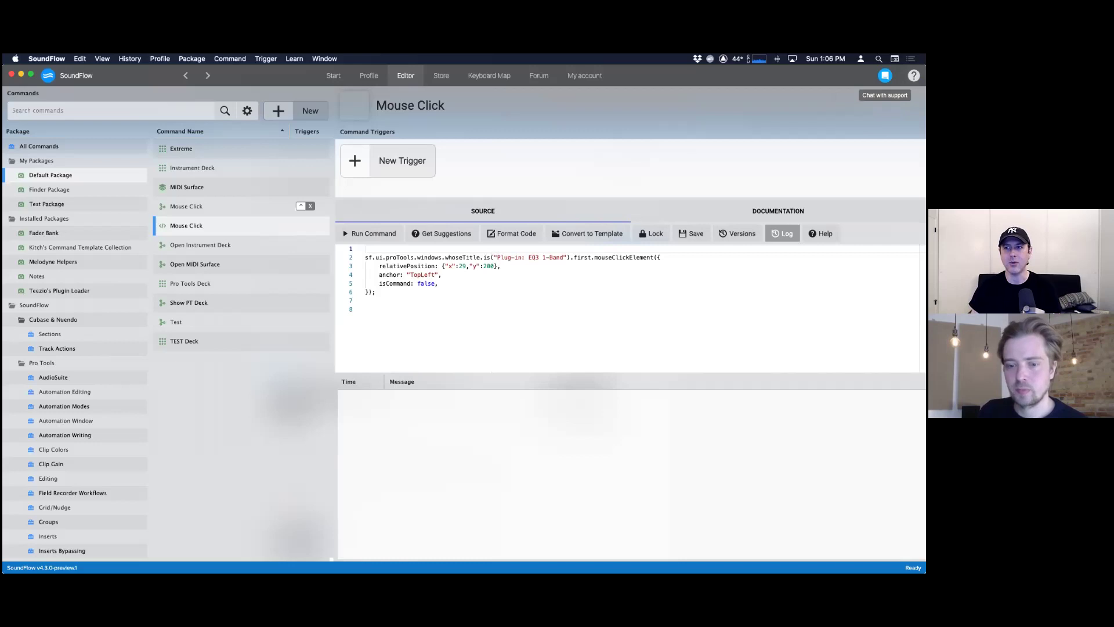
- Open the support chat in SoundFlow, view its message about the new-user webinar, and close the chat
click(885, 76)
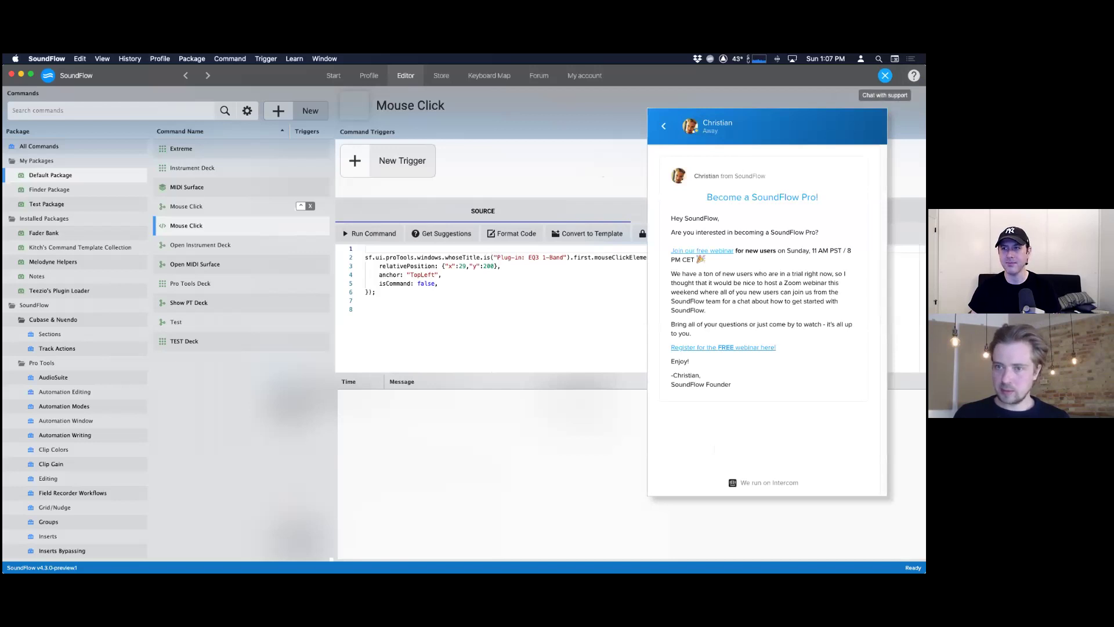
click(885, 75)
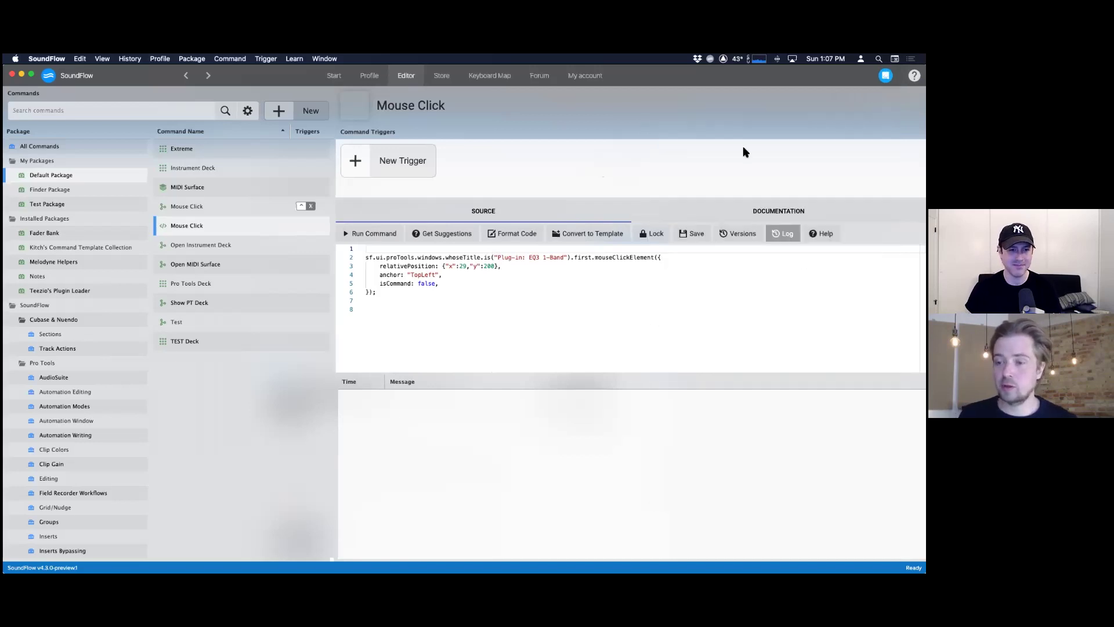
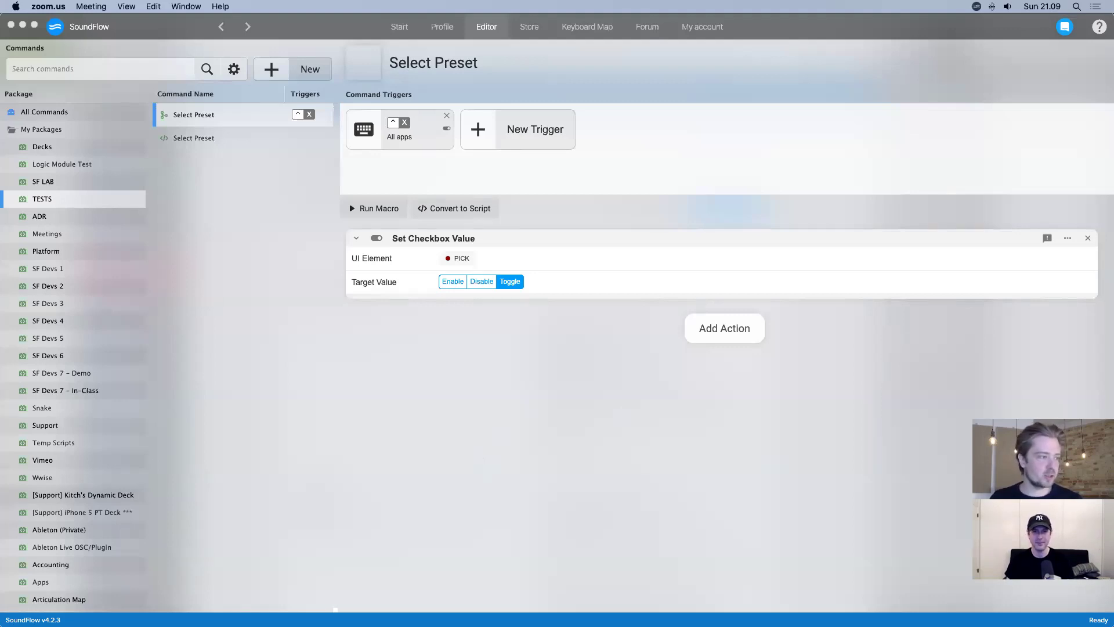
- Search the SoundFlow Store for "preferen"
click(383, 446)
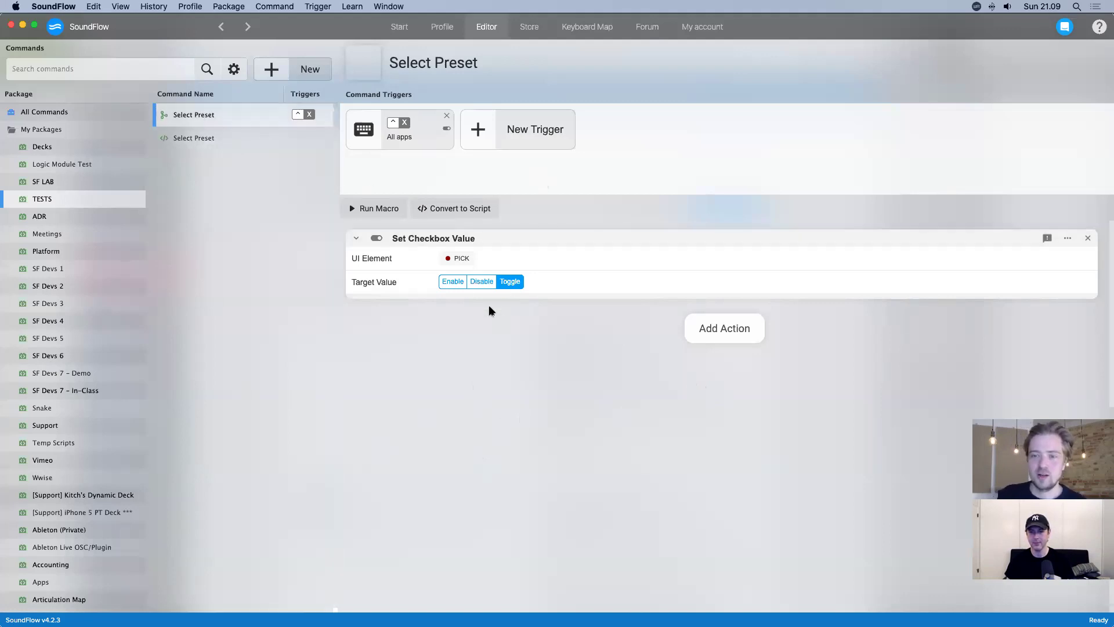
mouse_move(428, 242)
mouse_down()
mouse_move(460, 241)
mouse_move(435, 241)
mouse_up()
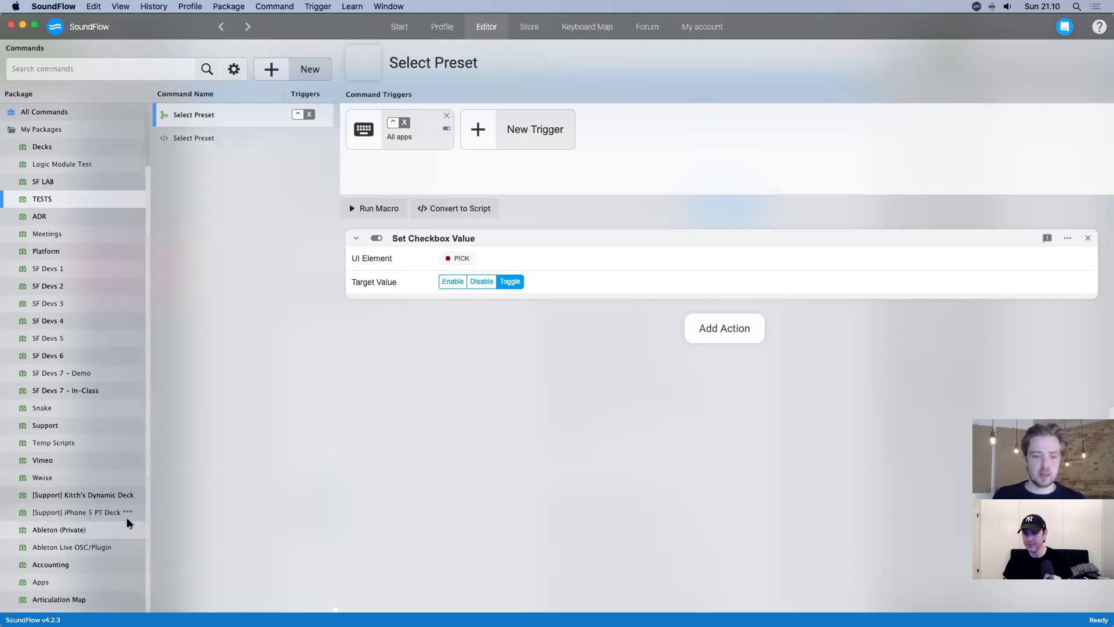
click(529, 27)
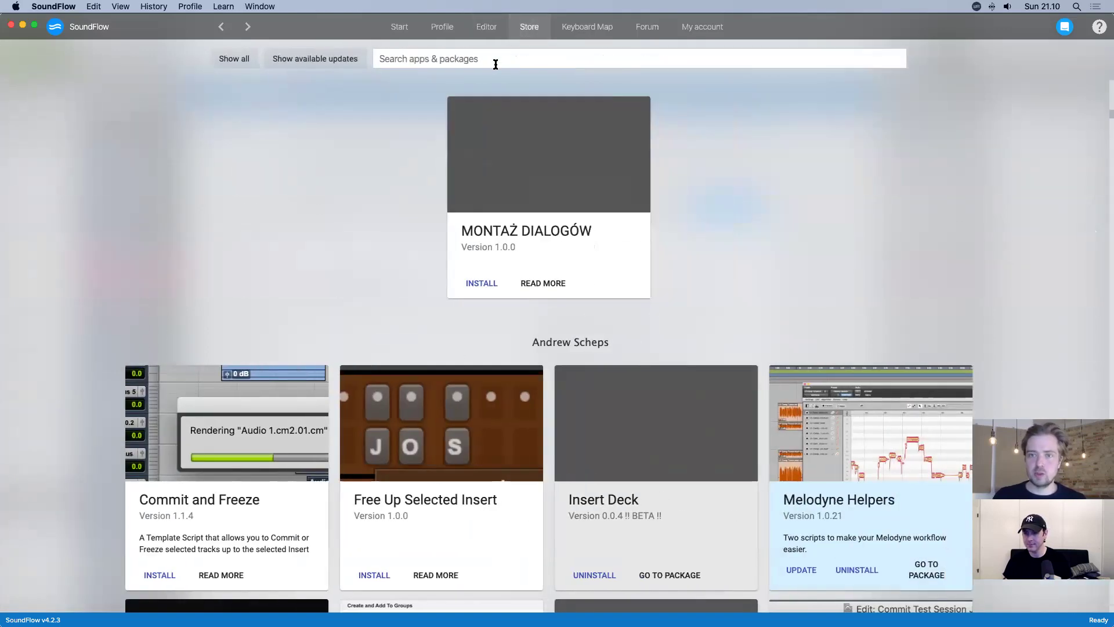
click(496, 64)
text(prefern)
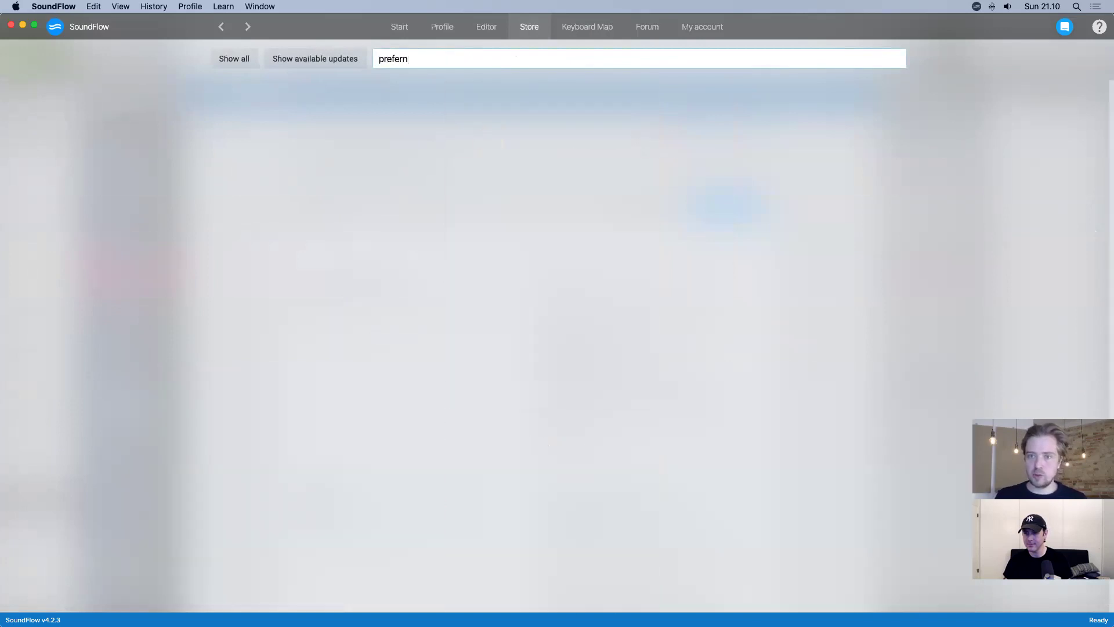
key(BackSpace)
text(en)
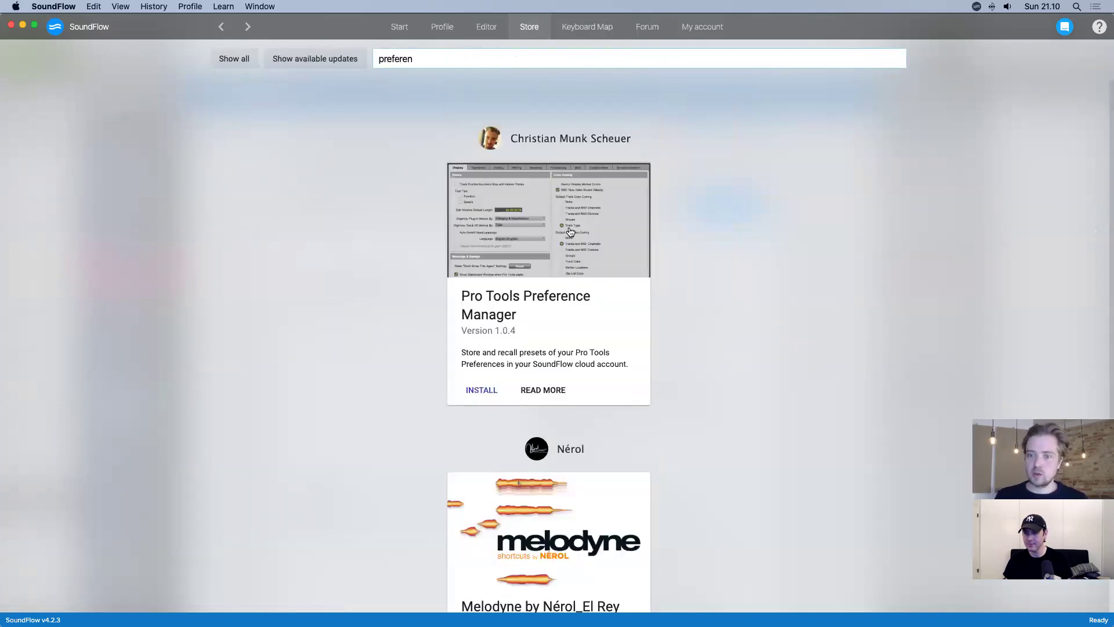
- Read the Pro Tools Preference Manager package details down to the demo video, and close them without installing
click(549, 308)
scroll(569, 318, down, 3)
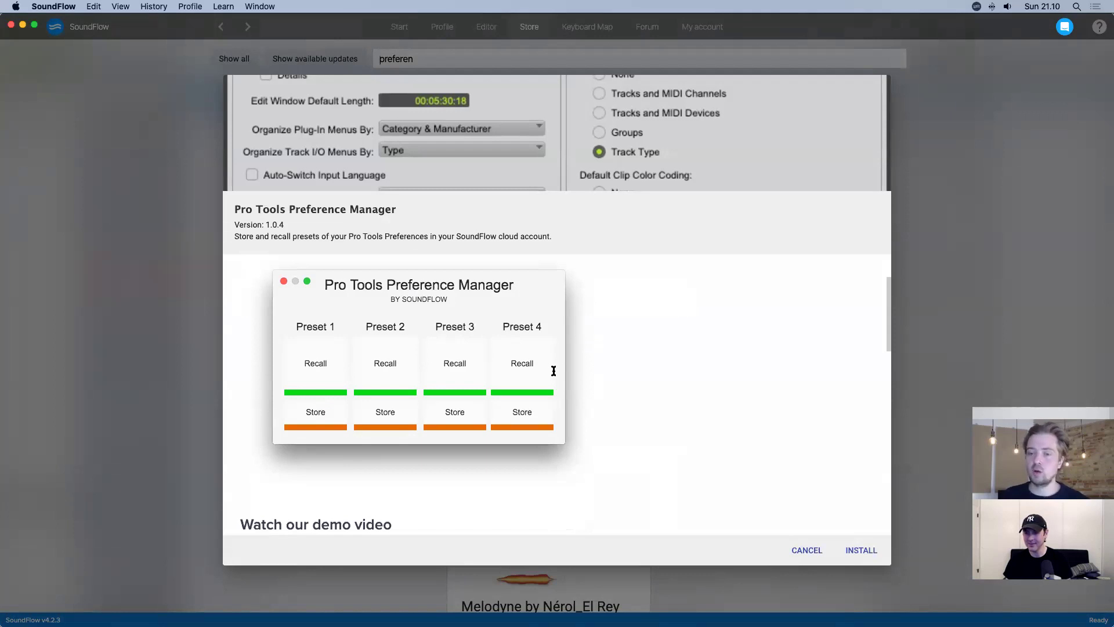
scroll(646, 437, down, 5)
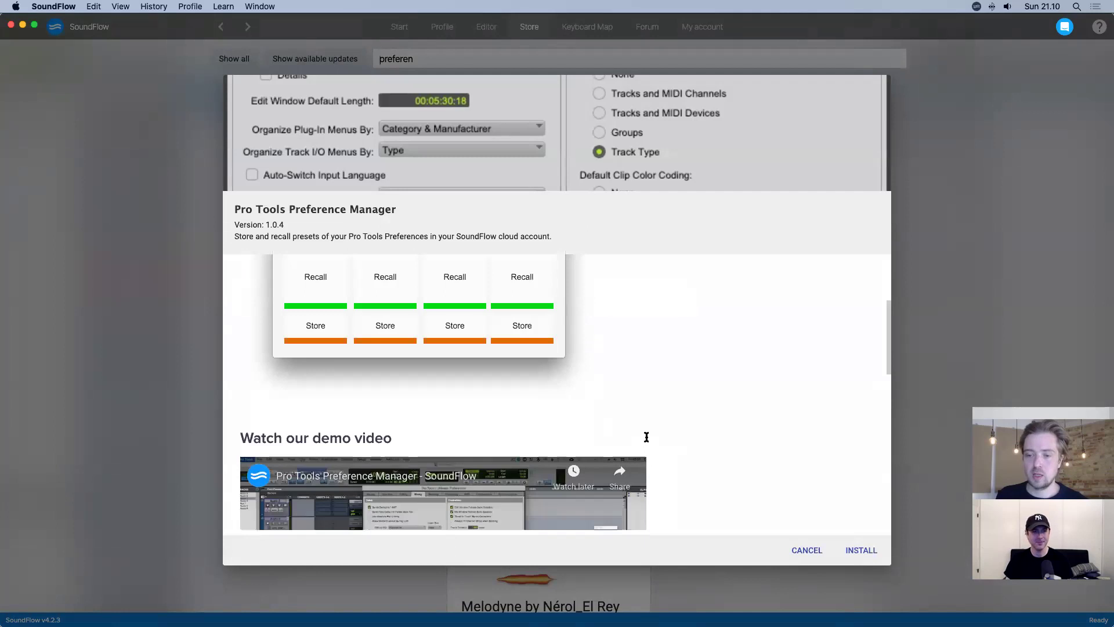
scroll(649, 436, up, 1)
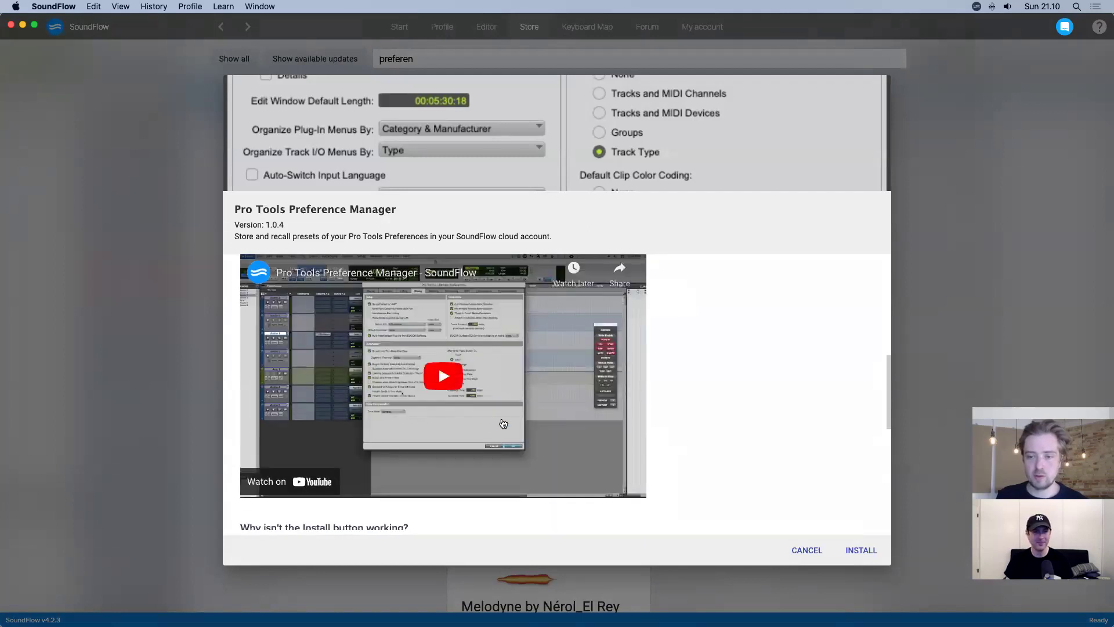
click(804, 550)
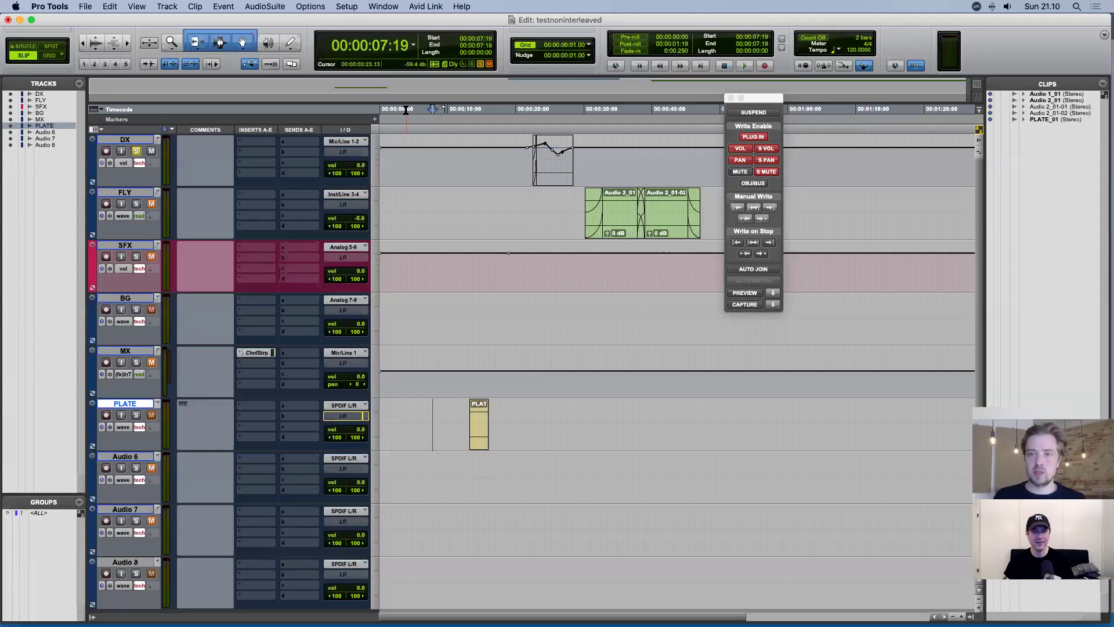
click(110, 6)
mouse_move(127, 8)
mouse_move(194, 51)
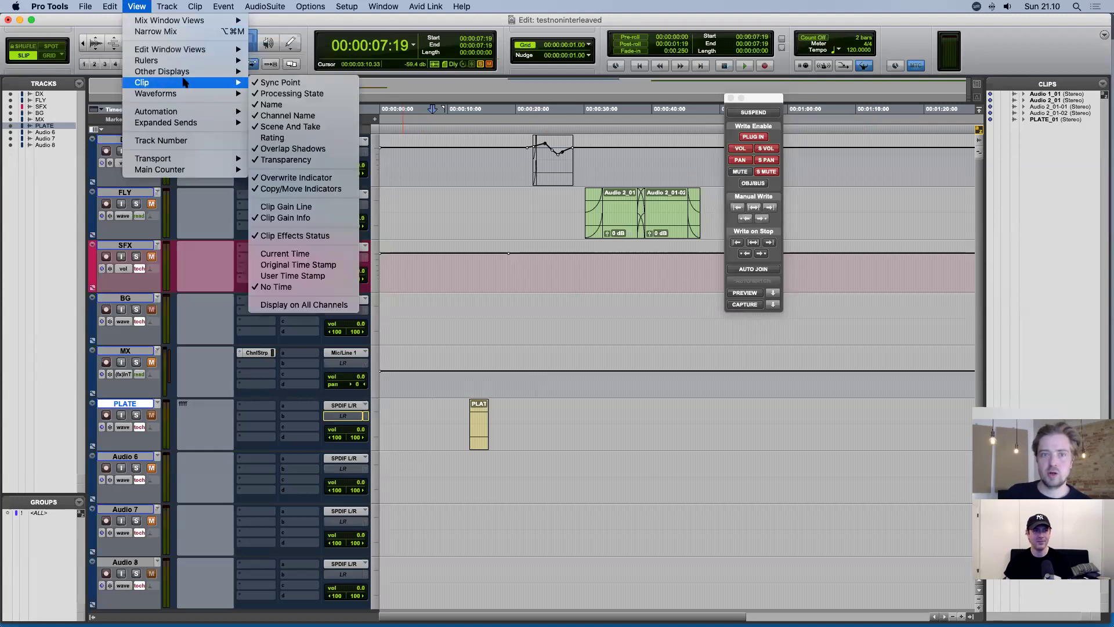
click(168, 8)
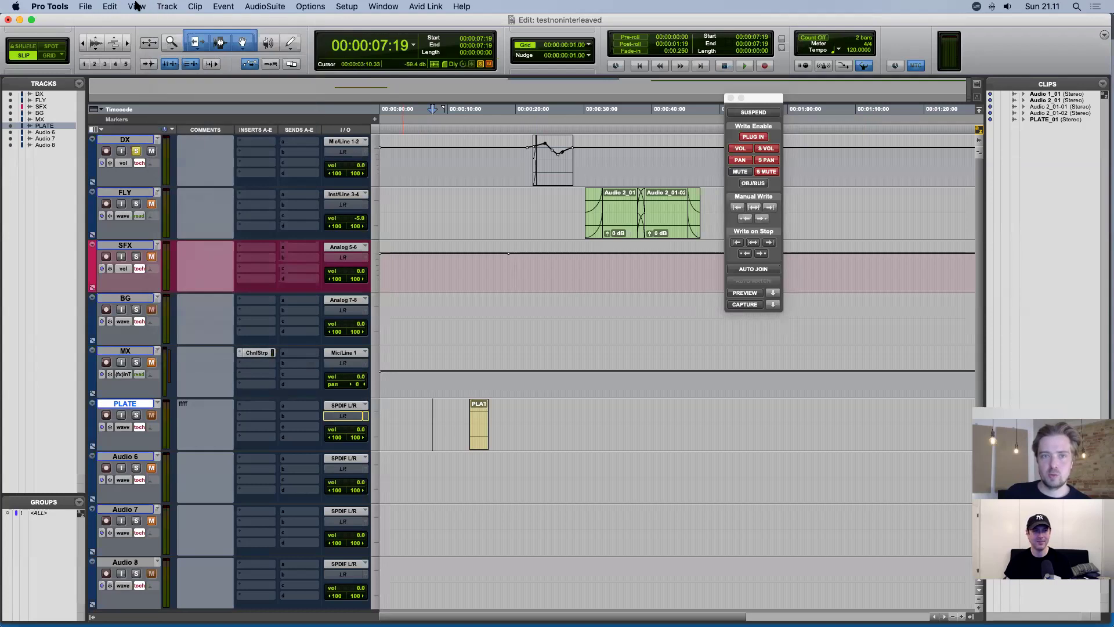
click(137, 6)
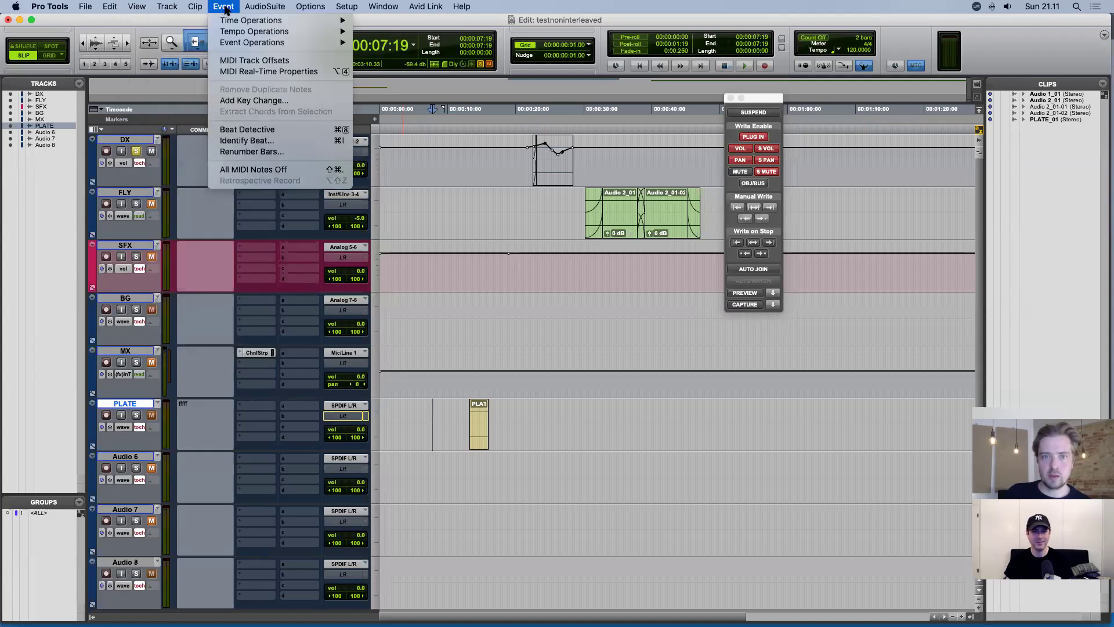
mouse_move(284, 7)
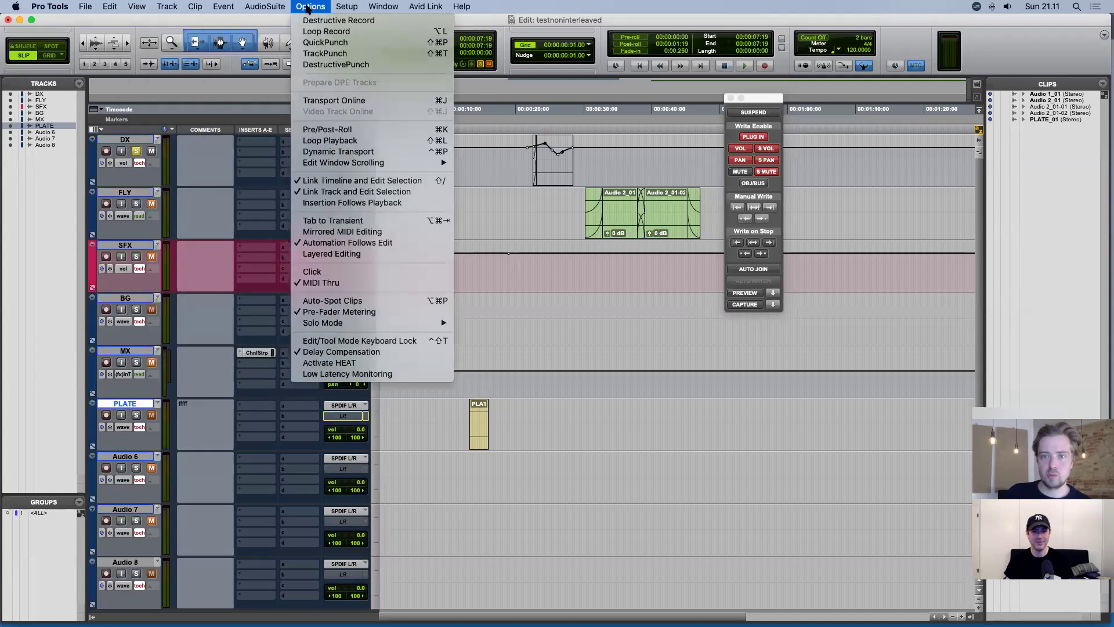
mouse_move(139, 7)
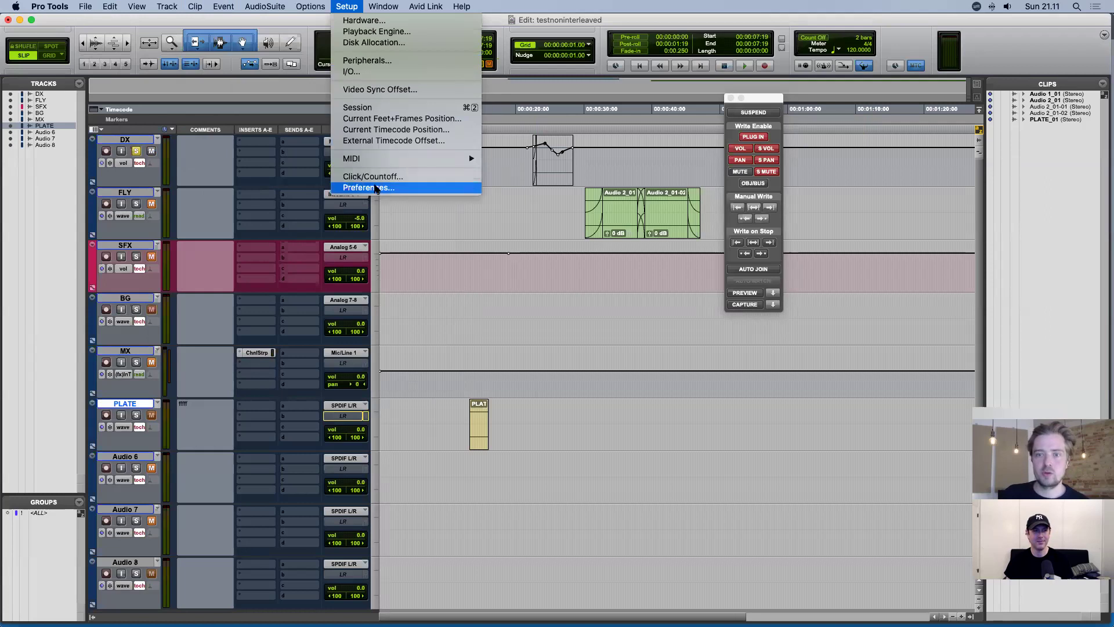
- Open the Pro Tools Preferences, view the Operation, Editing, Mixing, Metering and Processing pages, and cancel without changes
click(365, 187)
click(411, 89)
click(459, 89)
click(490, 89)
click(529, 91)
click(573, 92)
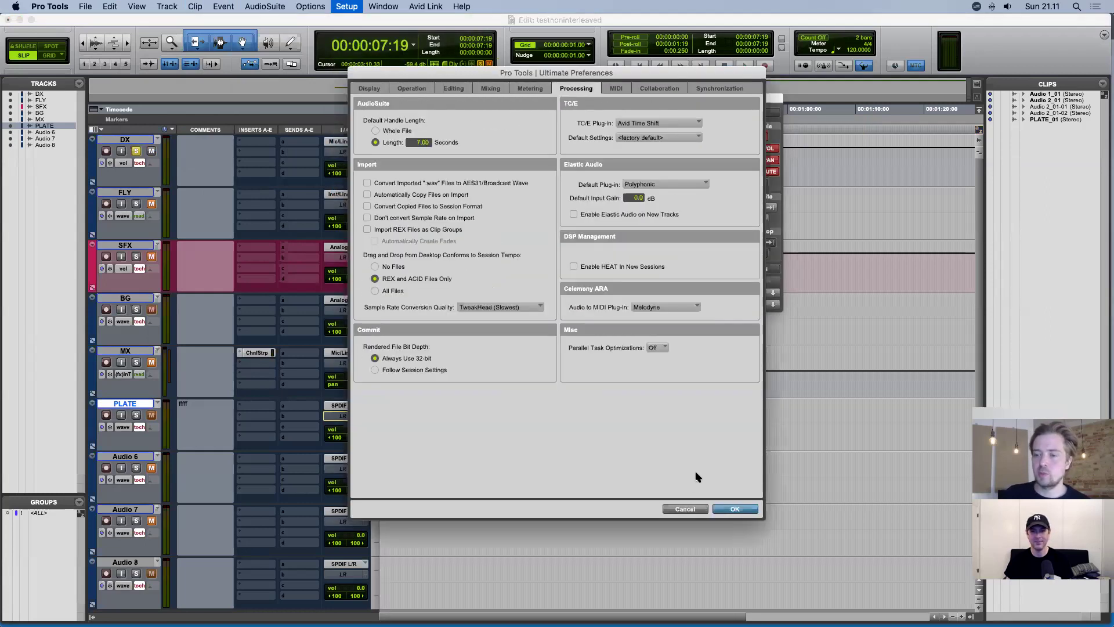
click(691, 509)
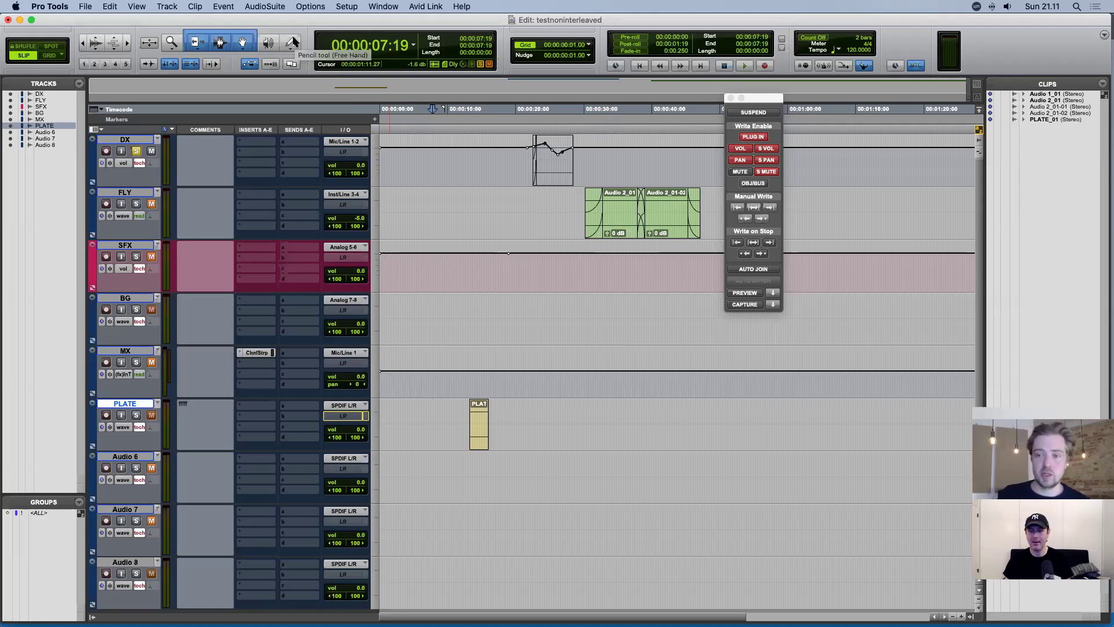
- Turn on Preview mode in the Pro Tools automation window
click(744, 294)
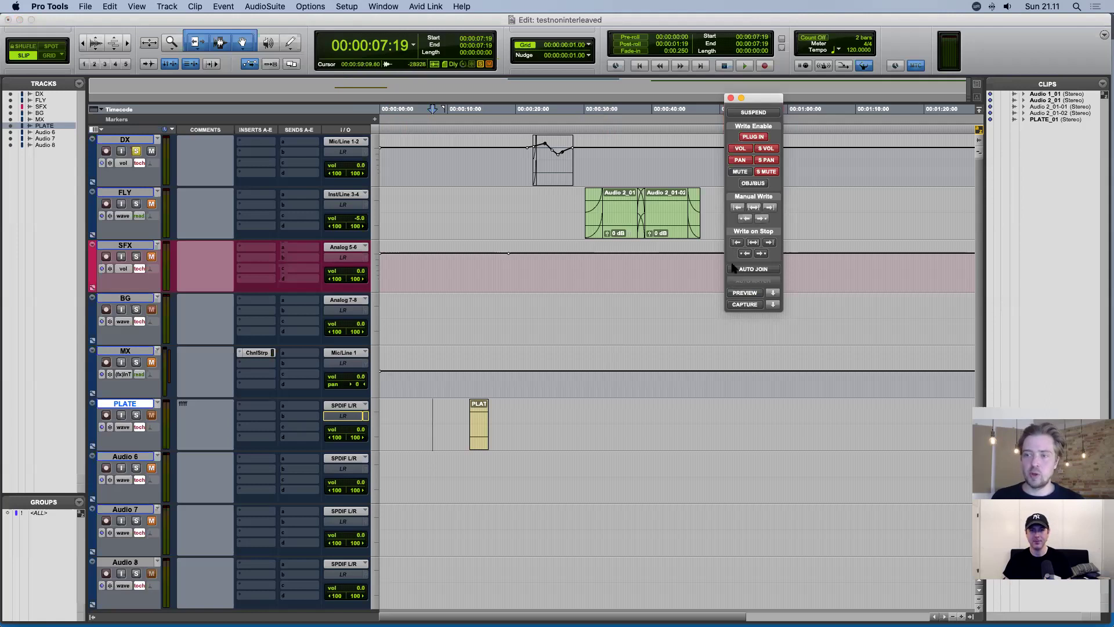
click(753, 294)
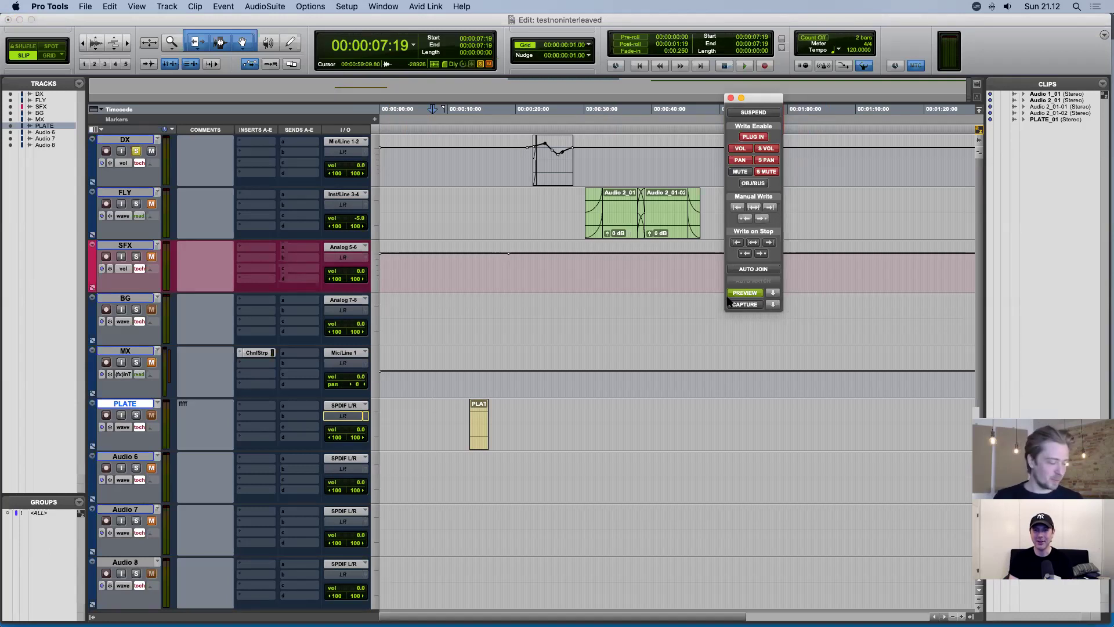
- Switch to Chrome and open the Learning SoundFlow YouTube playlist in a new tab
key(super+Tab)
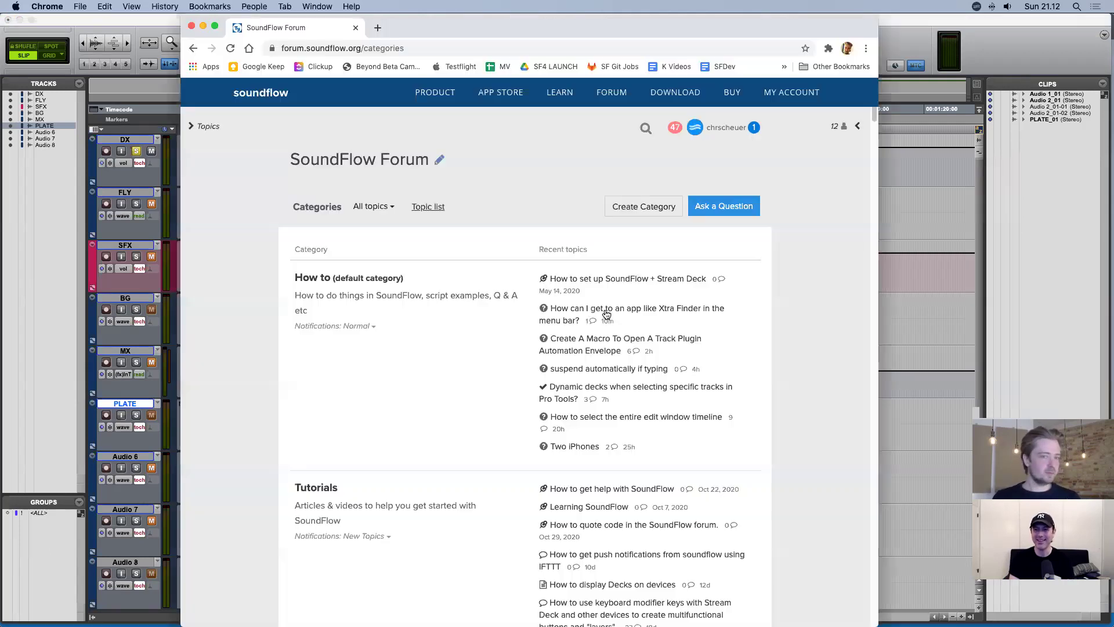
key(super+t)
text(learning sound)
key(Down)
key(Down)
key(Down)
key(Down)
key(Down)
key(Down)
key(Down)
key(Return)
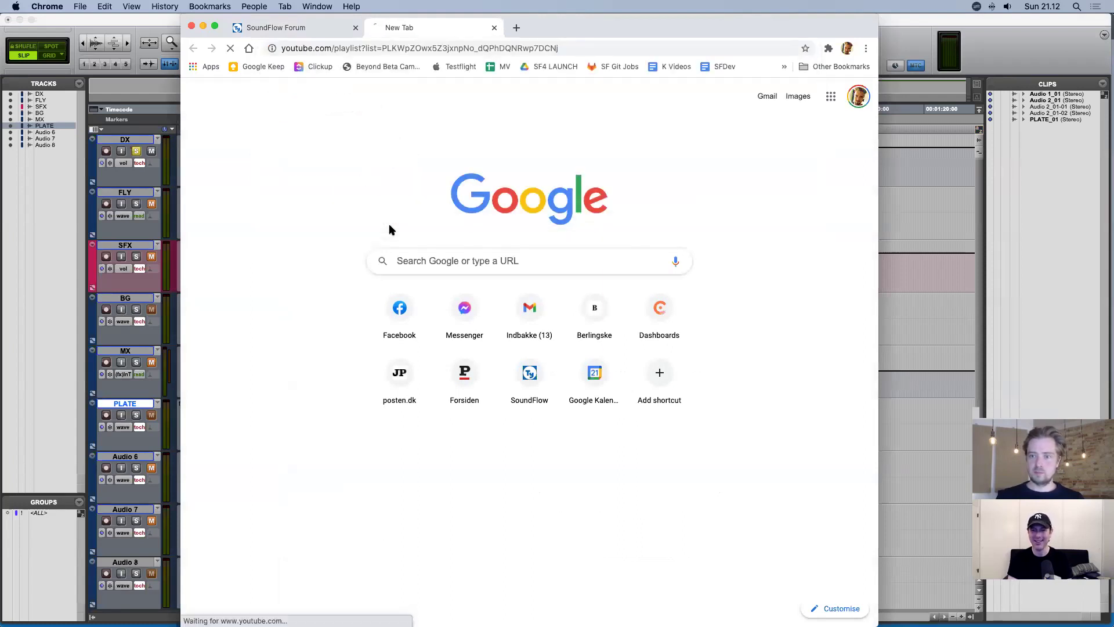
- Look through the tutorial videos in the Learning SoundFlow playlist and close its tab
scroll(613, 450, down, 3)
scroll(614, 450, down, 4)
scroll(614, 442, down, 5)
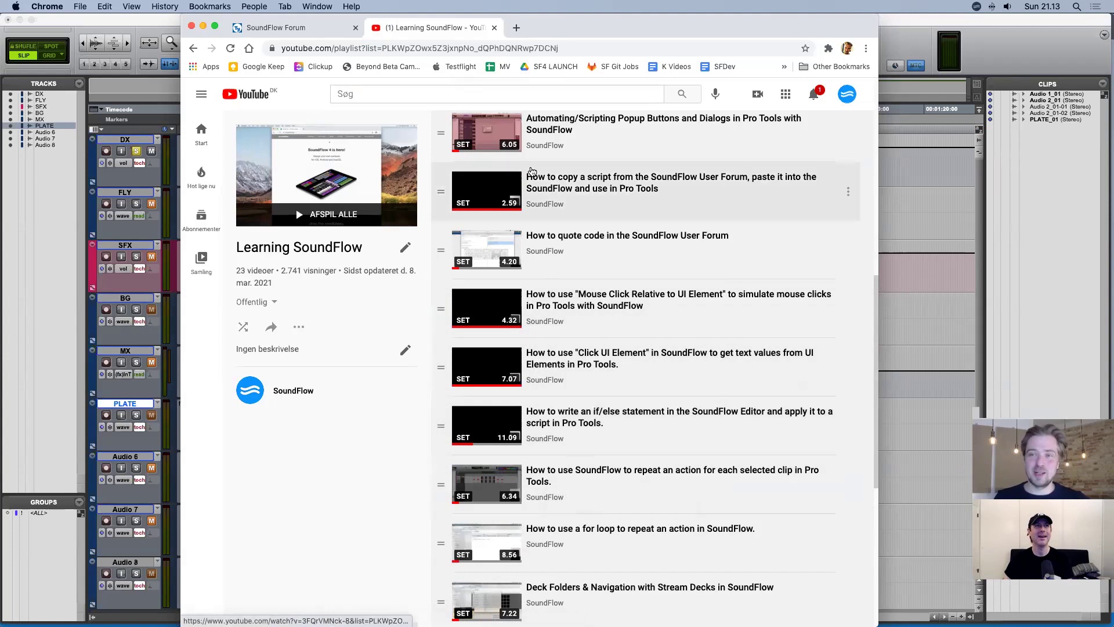
drag(557, 33, 527, 34)
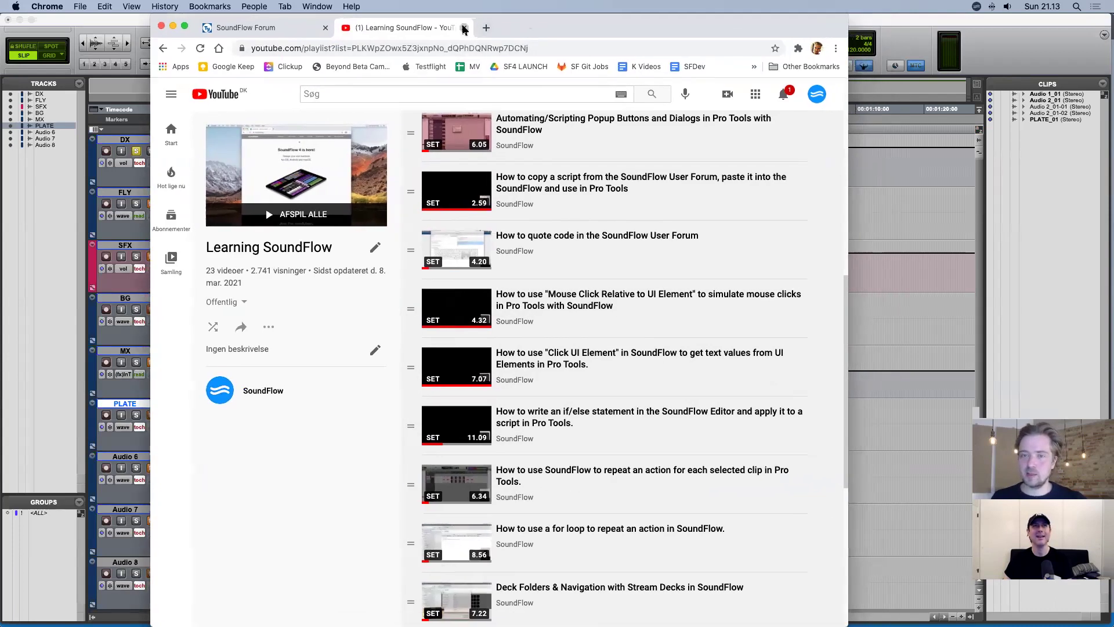
click(464, 28)
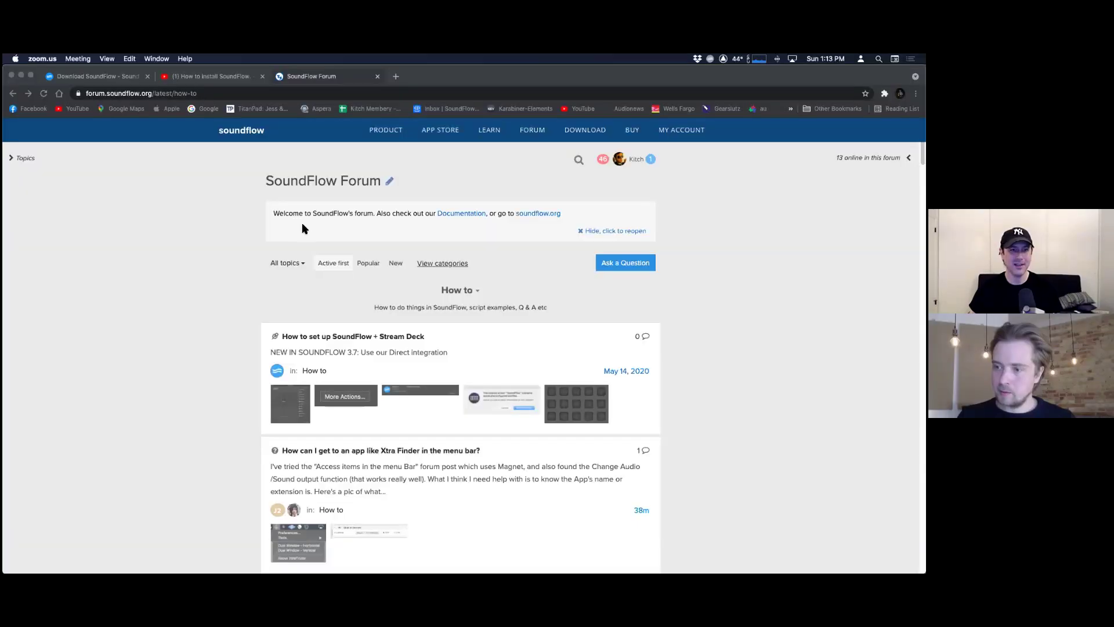
- Switch to SoundFlow and leave the MIDI Surface design view for the command list
key(super+Tab)
key(super+Tab)
key(super+Tab)
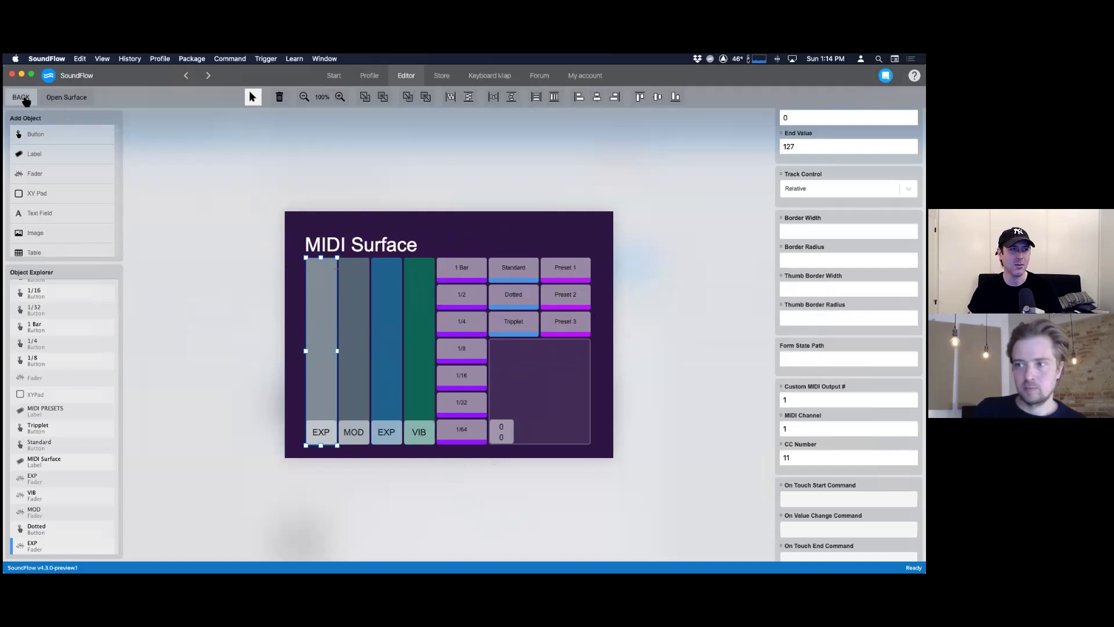
click(22, 97)
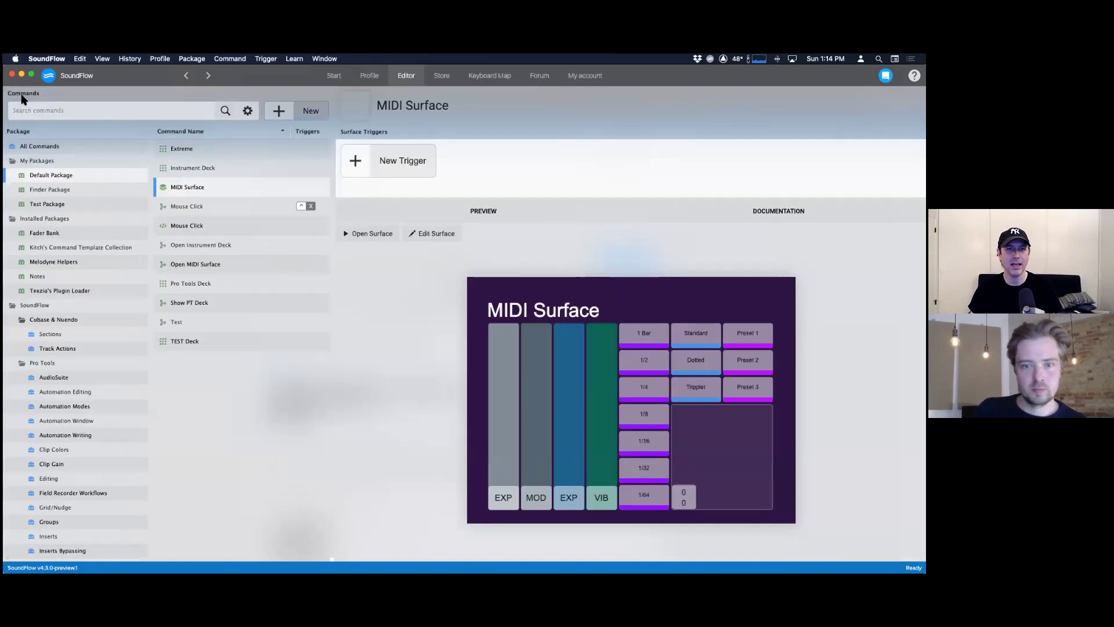
- Create a new surface named "Fader and button" in the Default Package
click(309, 113)
click(308, 114)
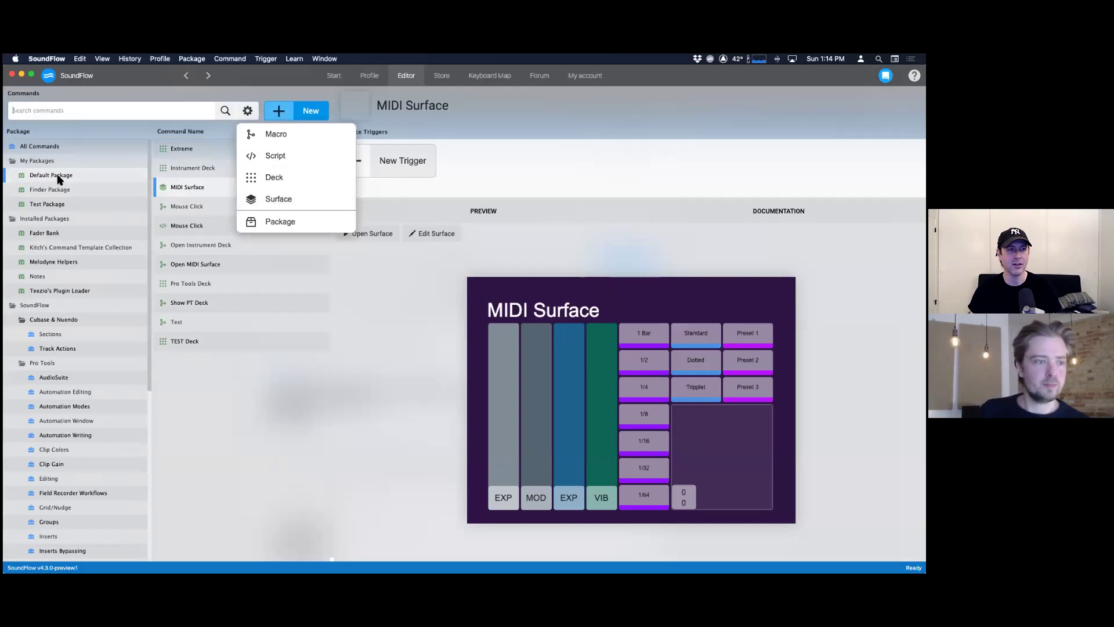
click(286, 198)
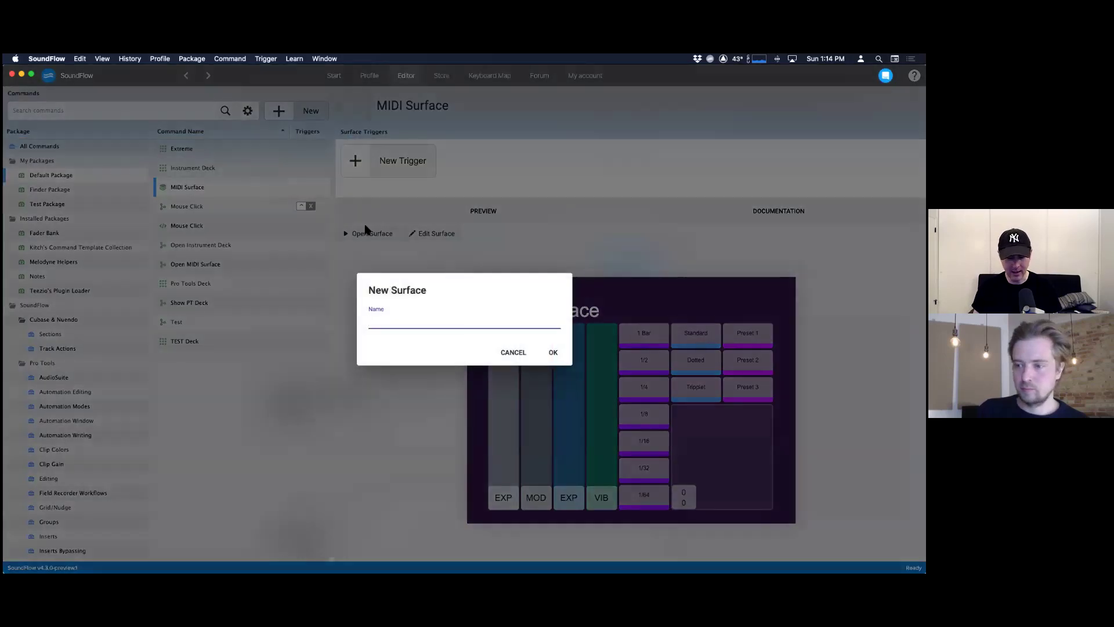
text(Fader and butt)
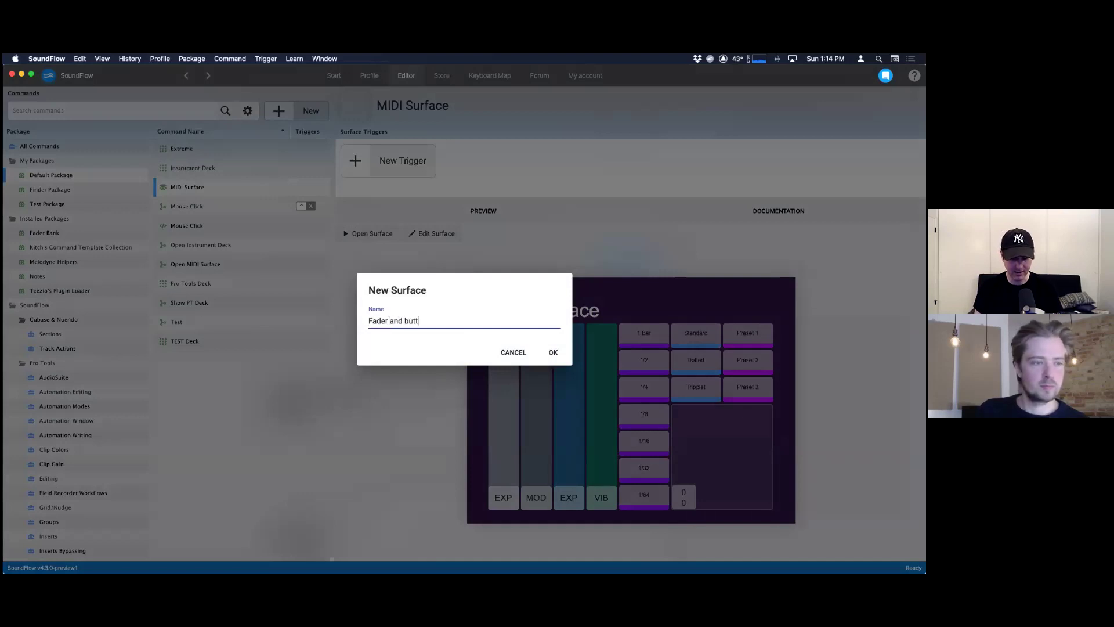
text(on)
key(Return)
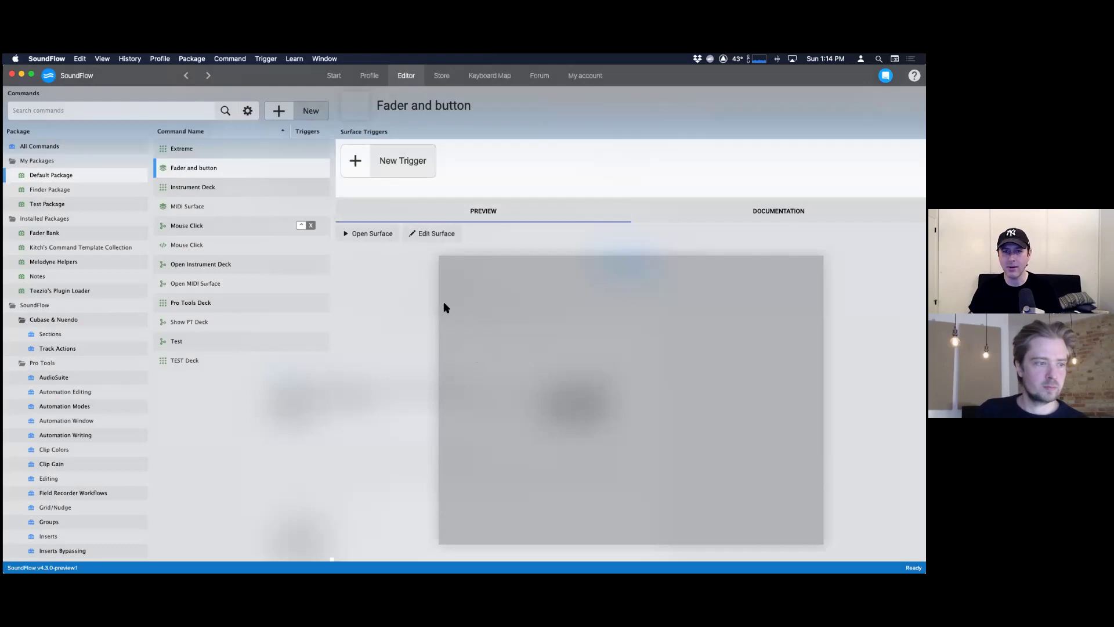
- Open the Fader and button surface for editing and add a 100 by 100 button at about x 880, y 48
click(436, 235)
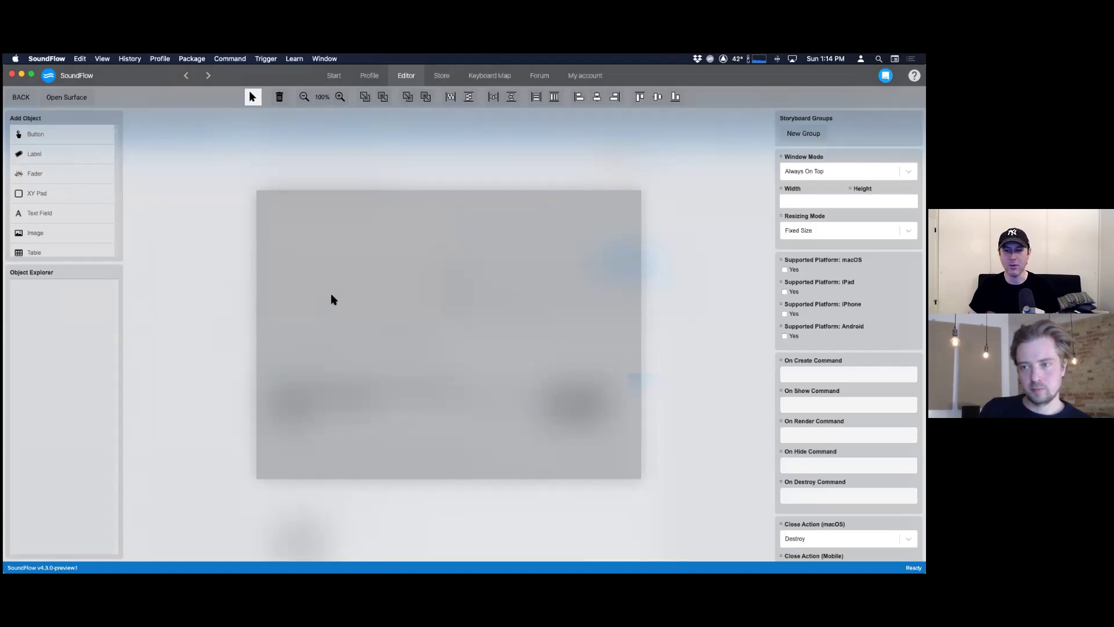
click(35, 137)
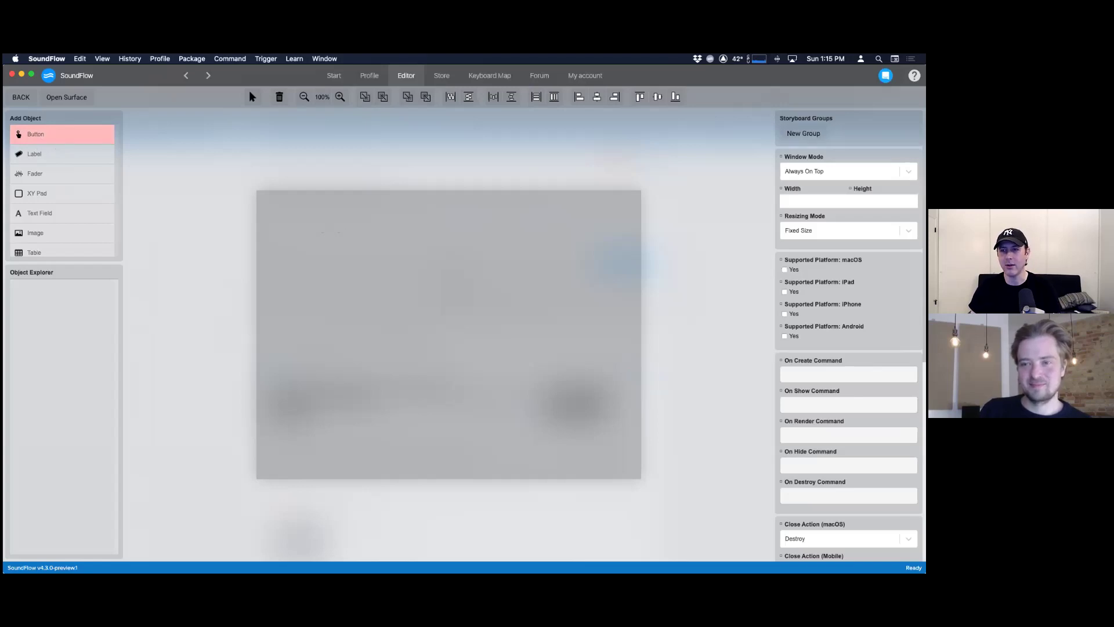
click(682, 216)
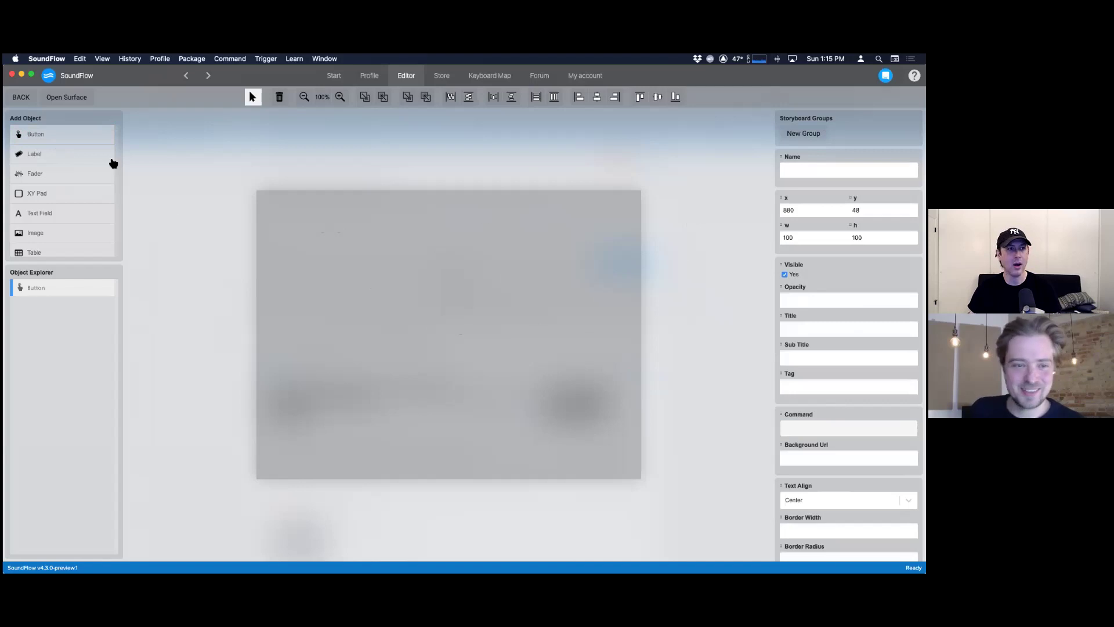
- Delete the existing button from the Fader and button surface
click(422, 271)
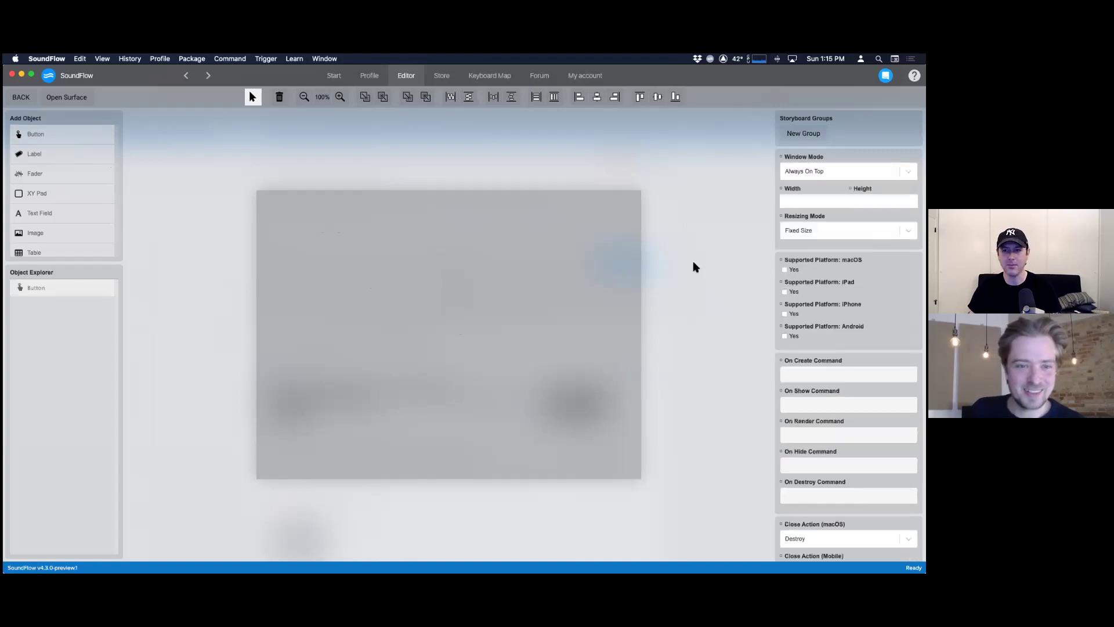
click(48, 293)
key(Delete)
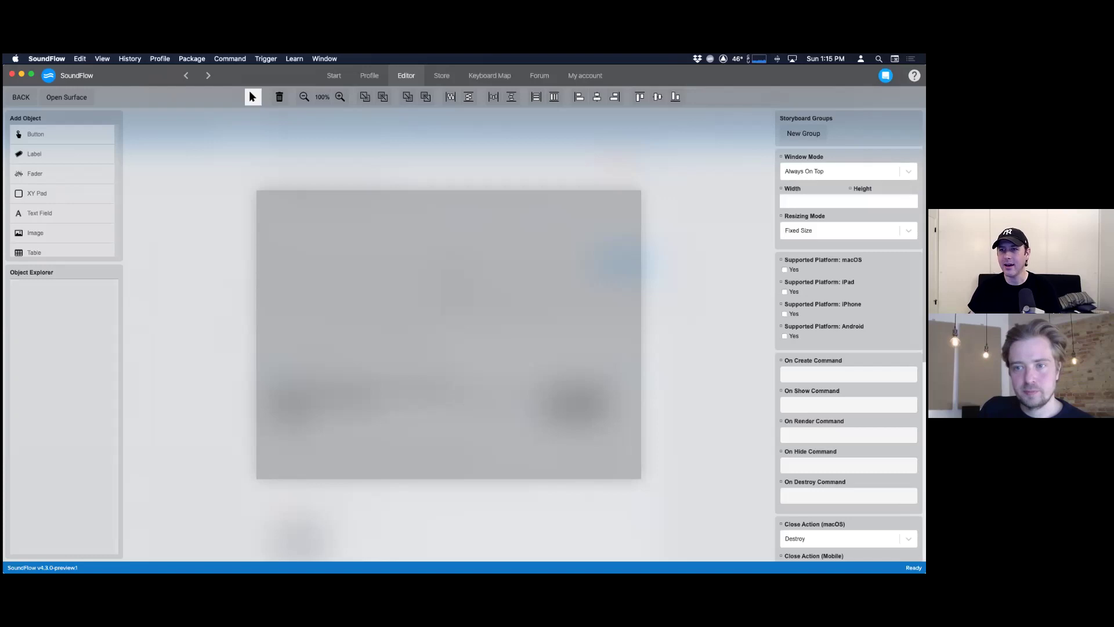
- Open the surface in a live preview window, keep its Window Mode at Always On Top, and review the mode options
click(785, 172)
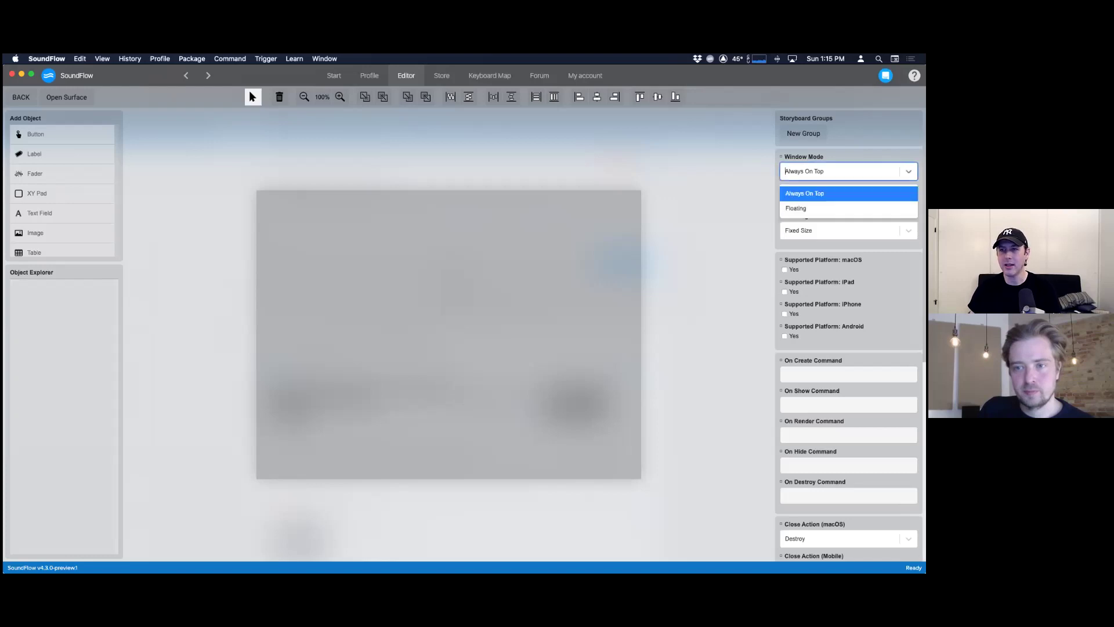
key(Return)
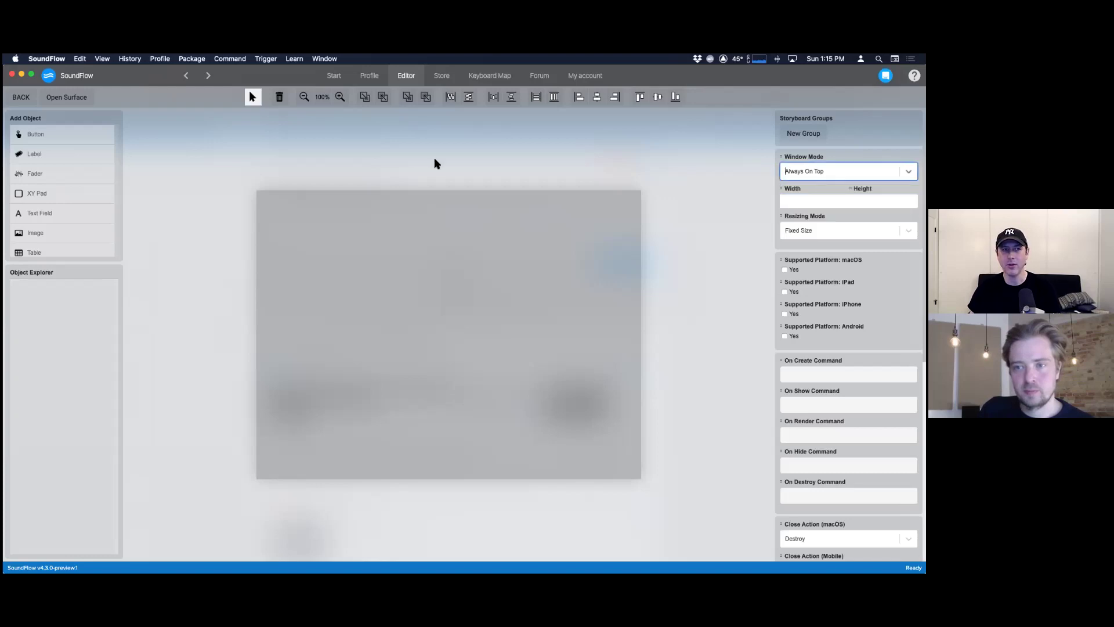
click(53, 99)
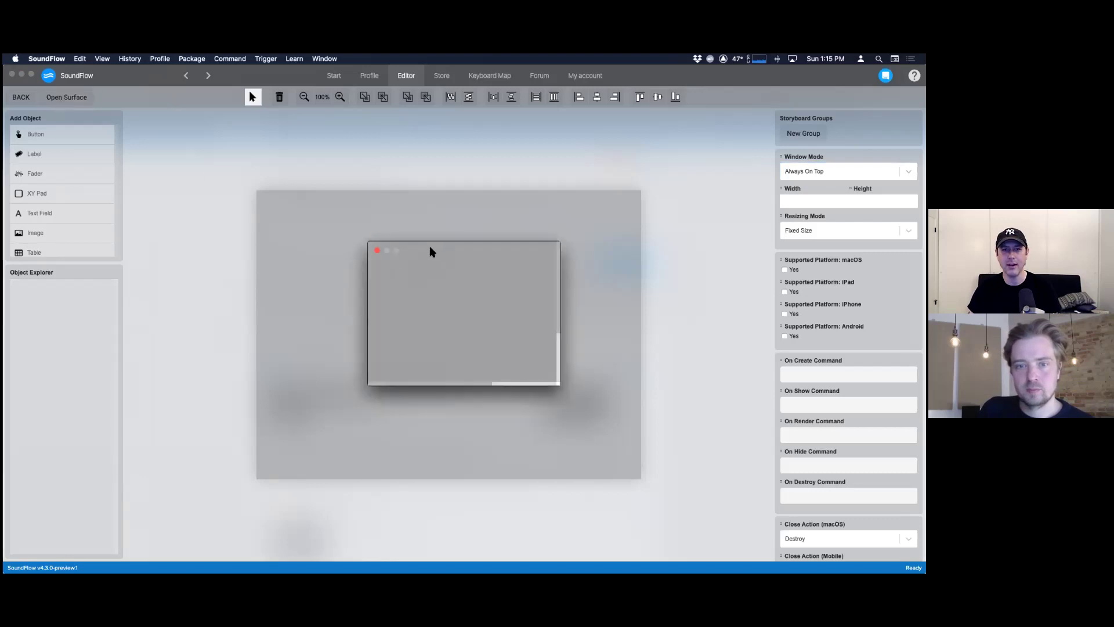
drag(431, 249, 249, 247)
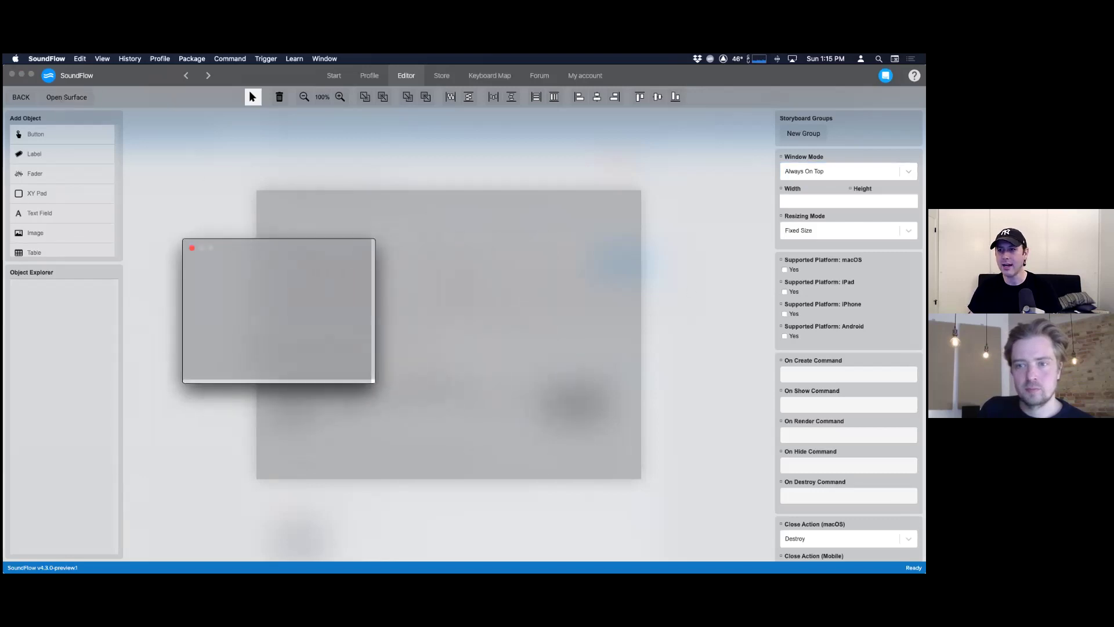
click(849, 172)
click(849, 172)
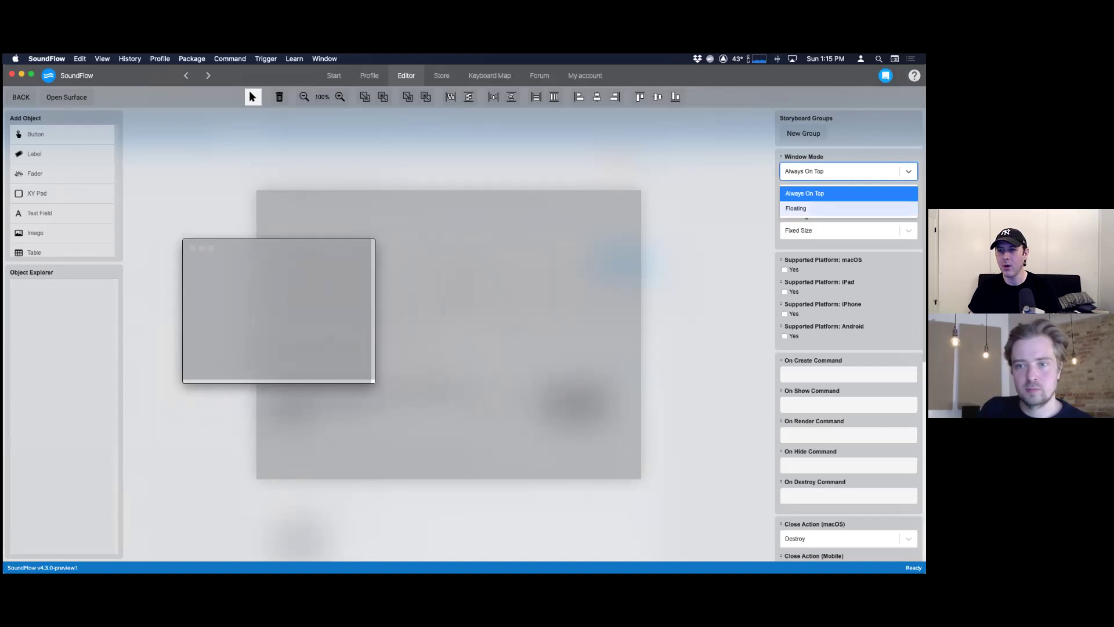
- Set the surface's width to 600 and its height to 400
click(744, 184)
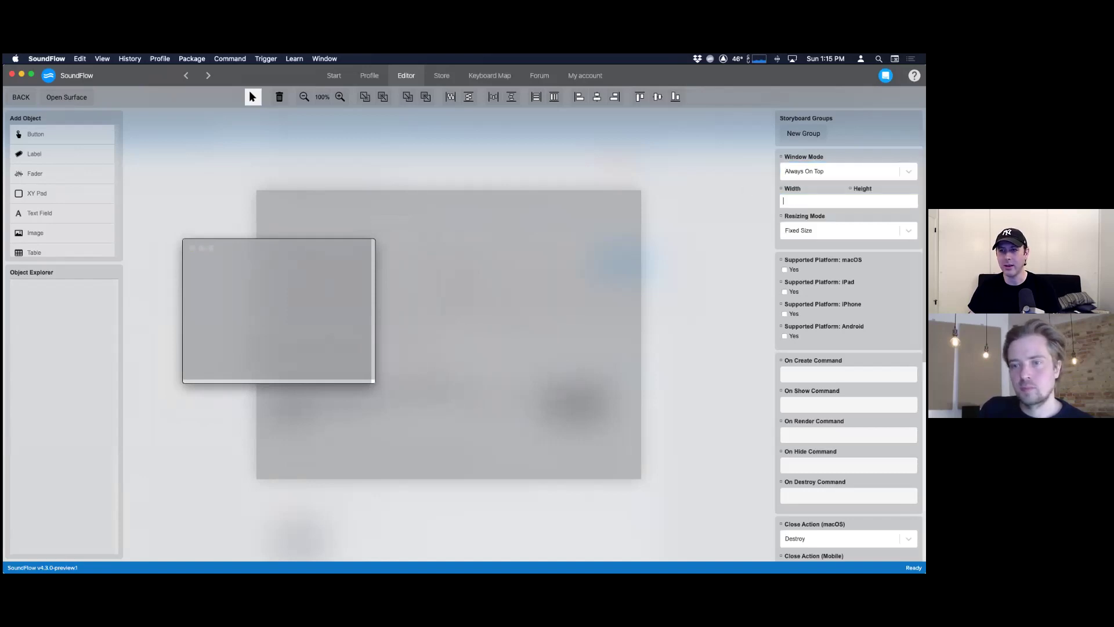
text(200)
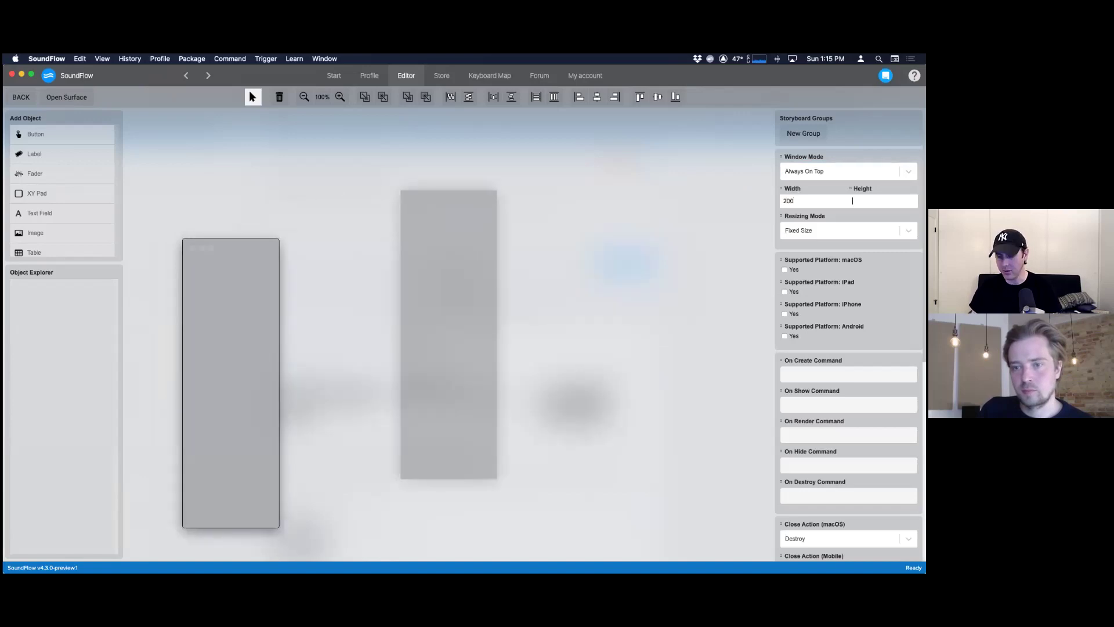
text(200)
key(shift+Tab)
text(600)
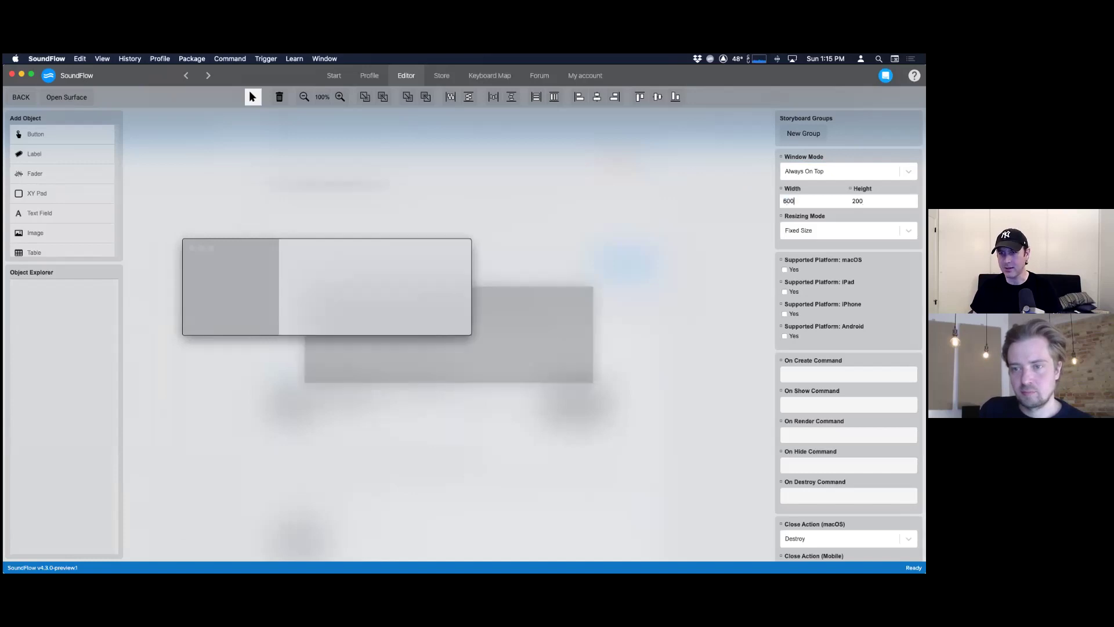
key(Tab)
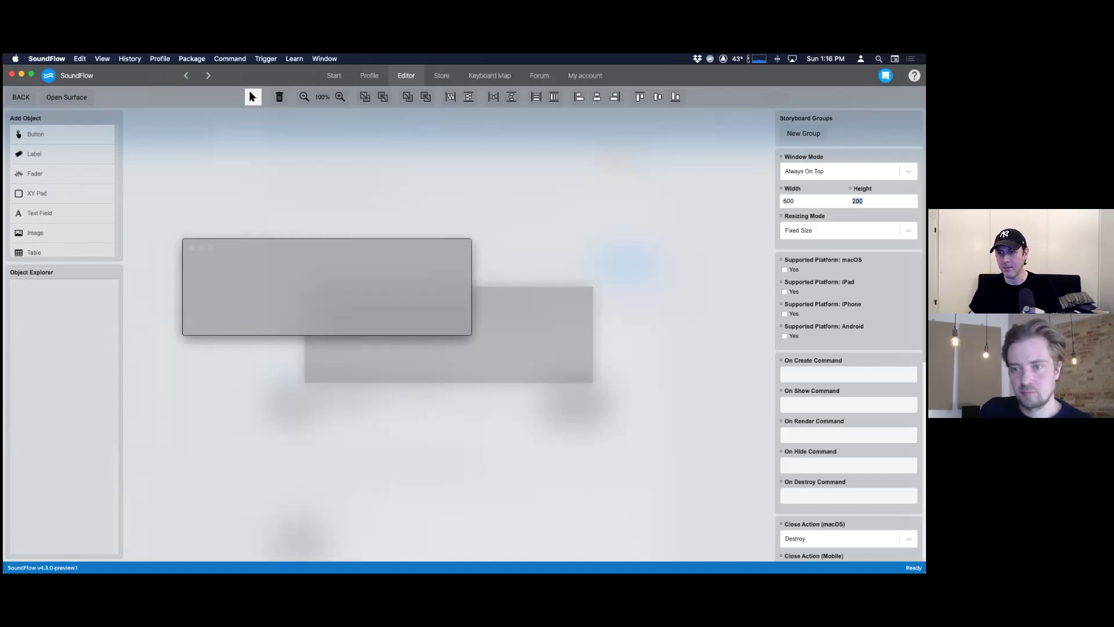
text(400)
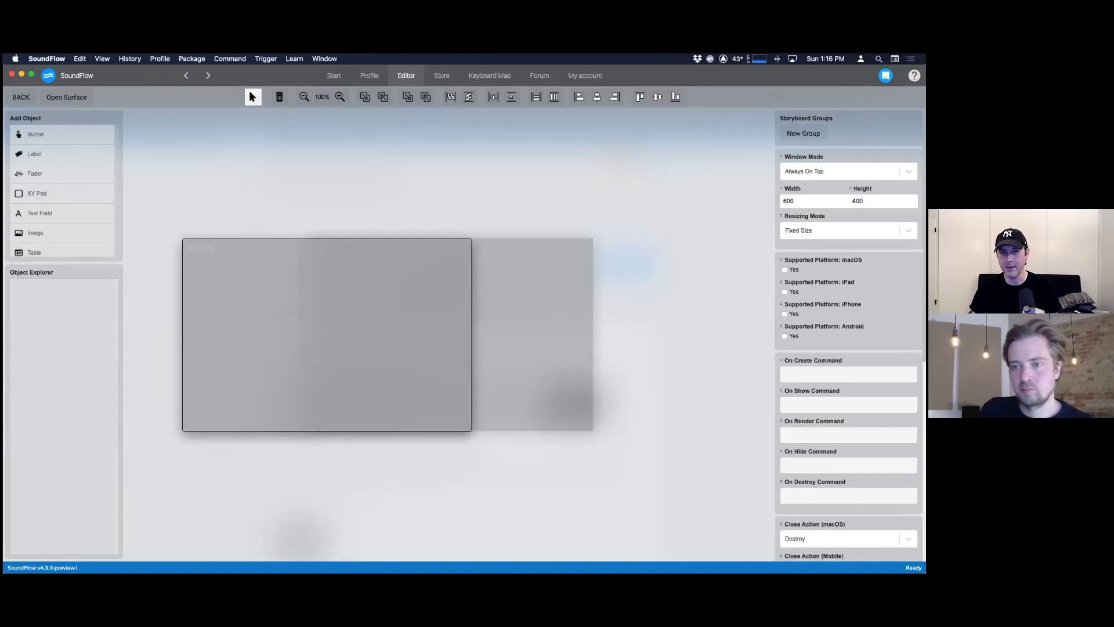
- Set the surface's Resizing Mode to Auto Zoom To Fit, and shrink the preview window slightly beside the design canvas
drag(422, 251, 286, 358)
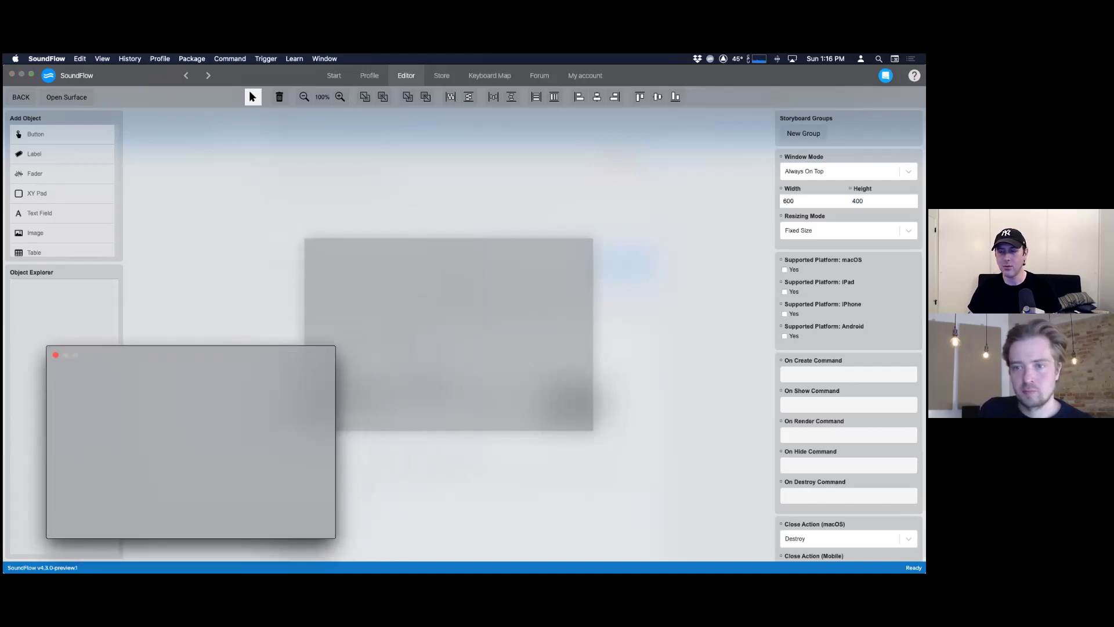
click(847, 231)
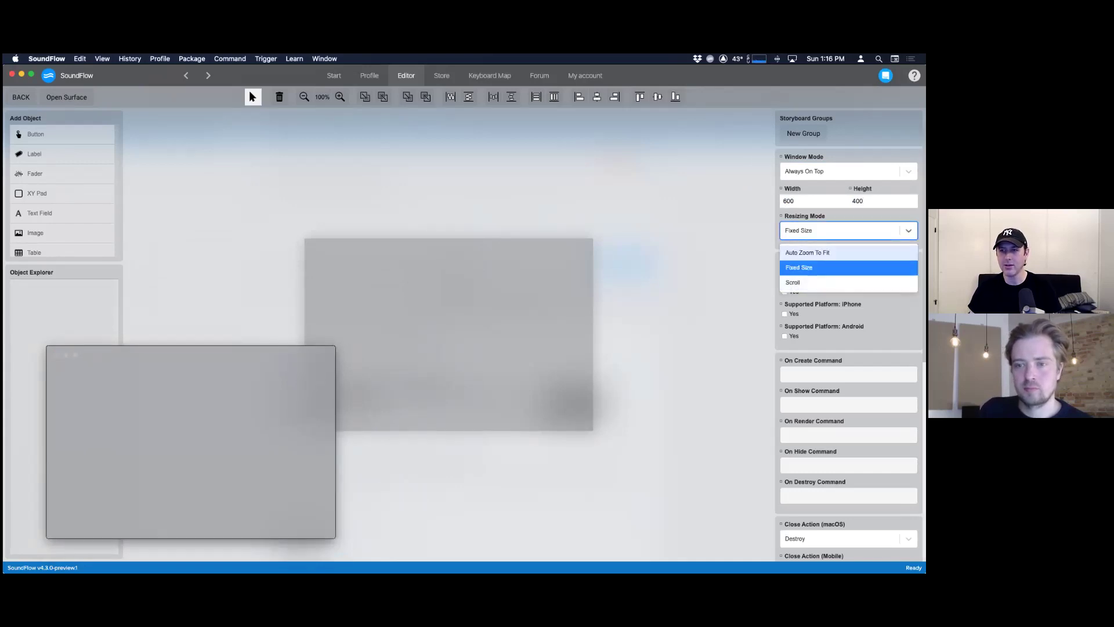
click(807, 253)
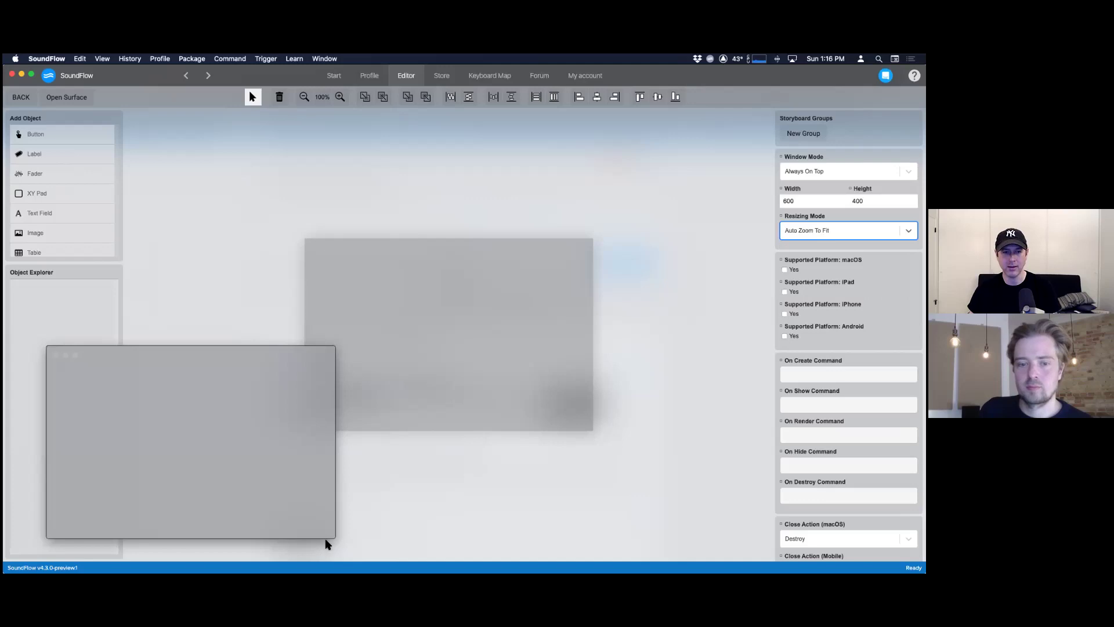
drag(333, 540, 313, 520)
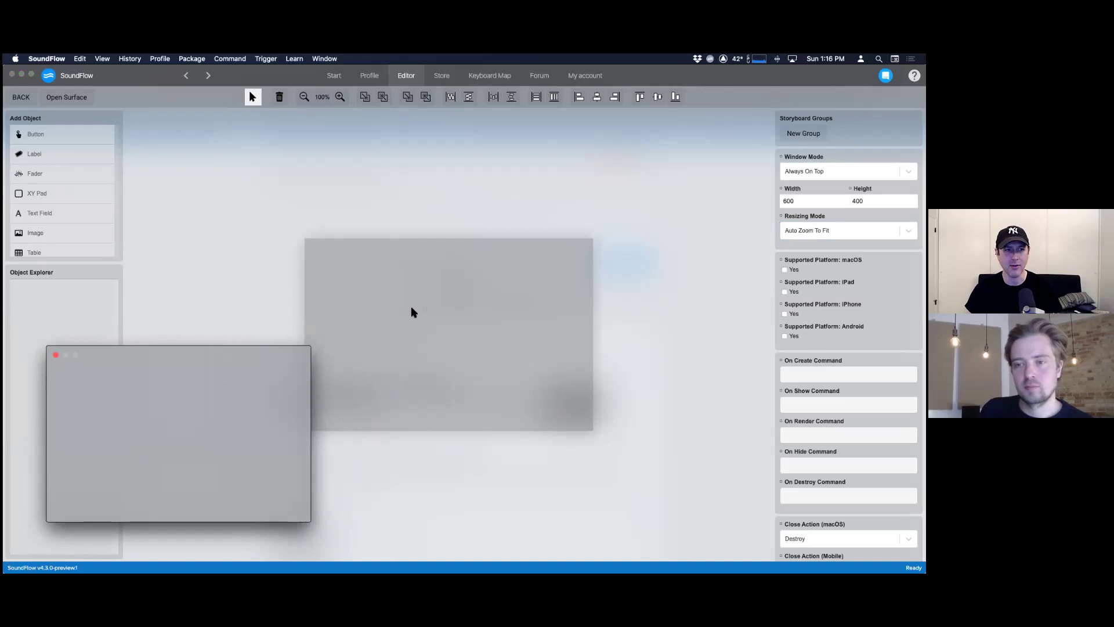
drag(277, 352, 268, 350)
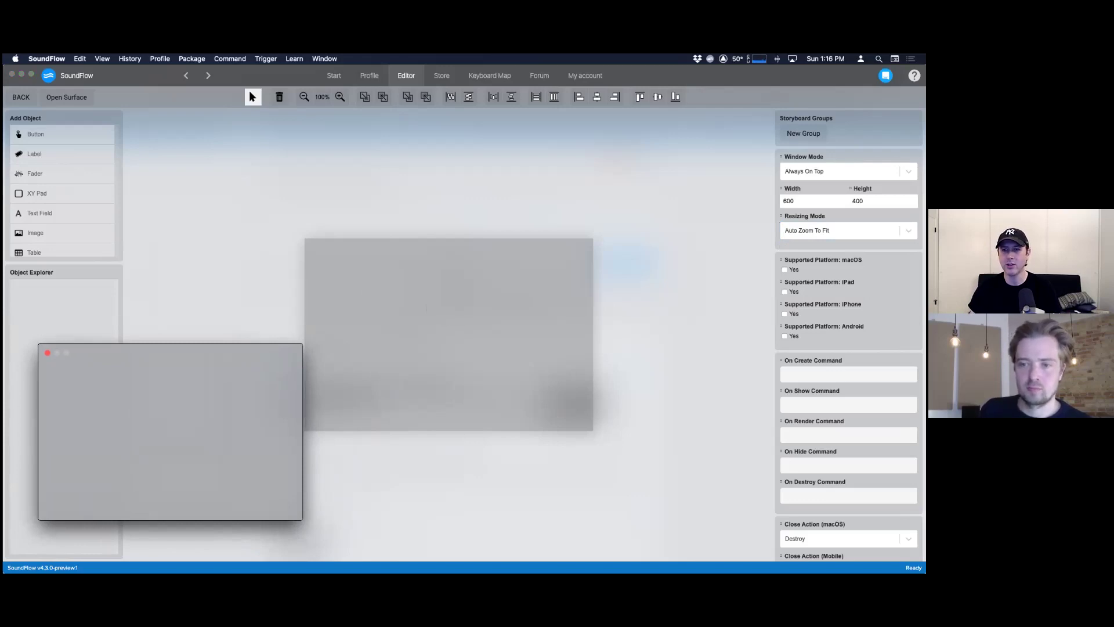
- Enable macOS, iPad, iPhone and Android as supported platforms for the surface
click(813, 230)
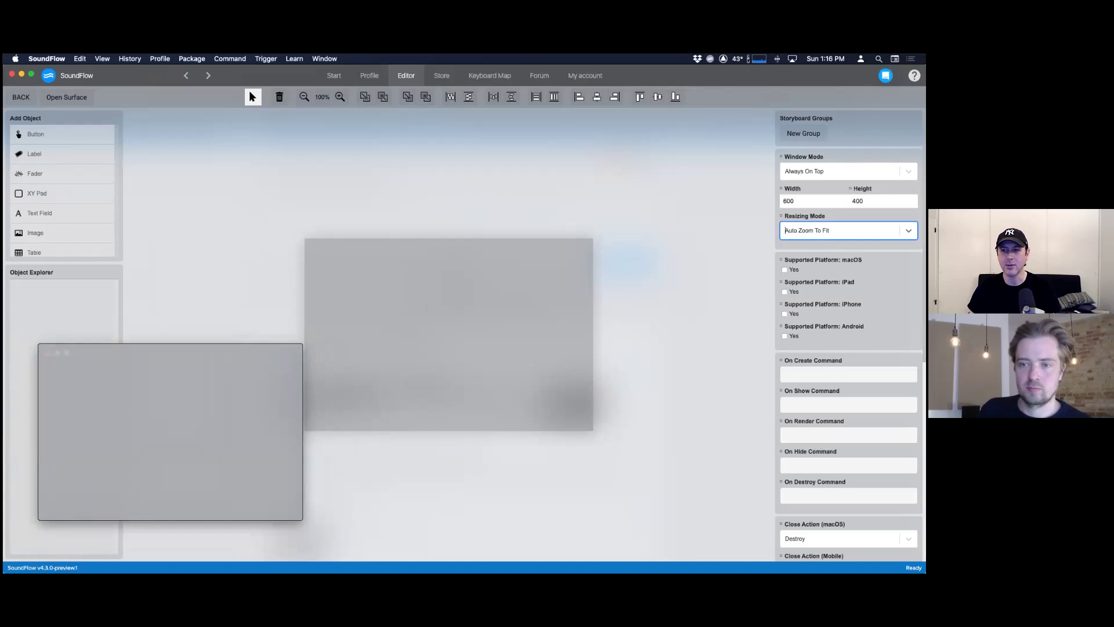
click(785, 270)
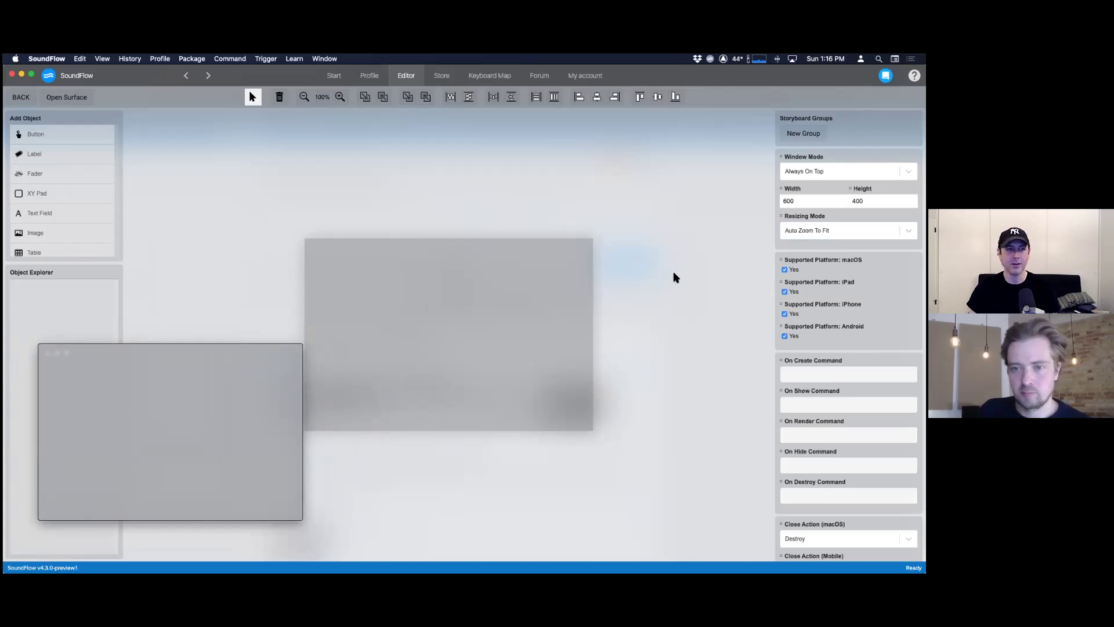
- Add a button about 132 by 60 at about x 32, y 28 on the surface and title it "Grabber Tool"
click(35, 136)
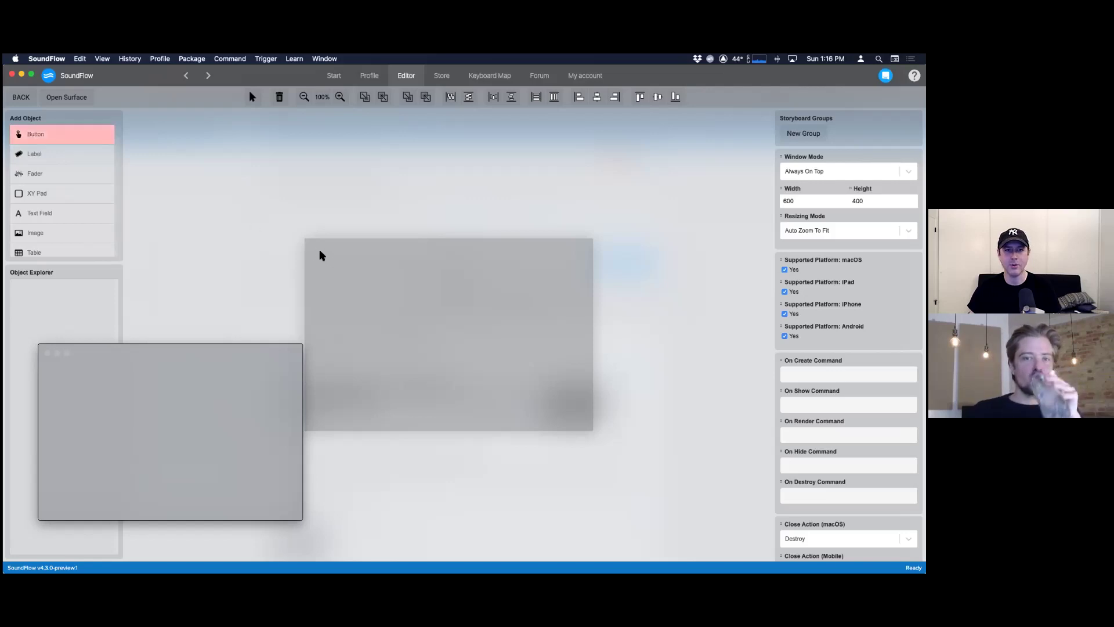
drag(320, 252, 385, 284)
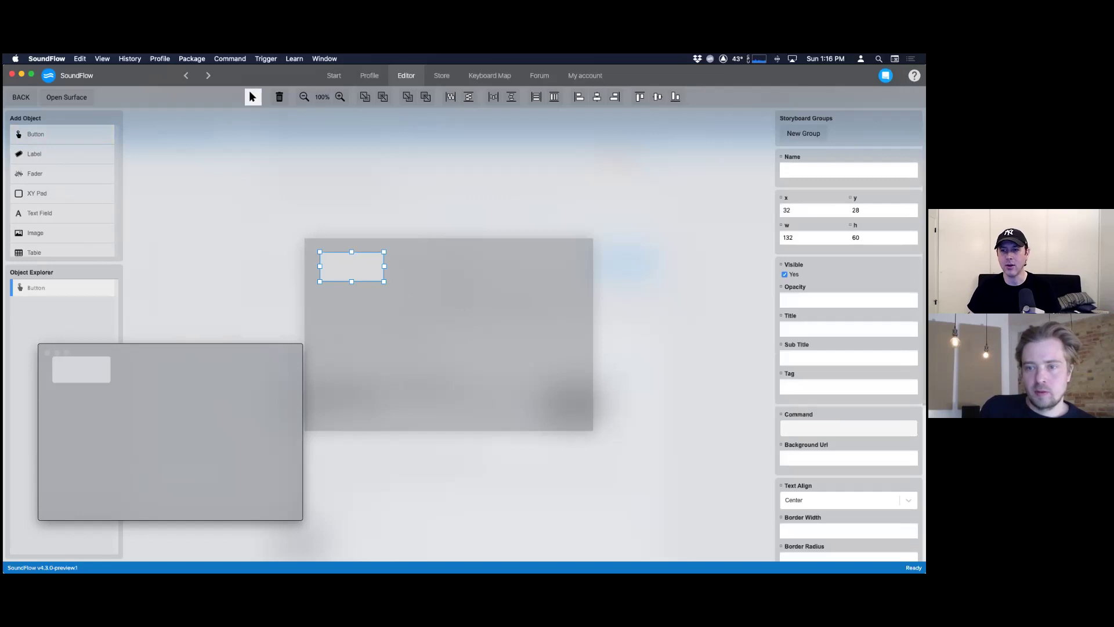
click(790, 329)
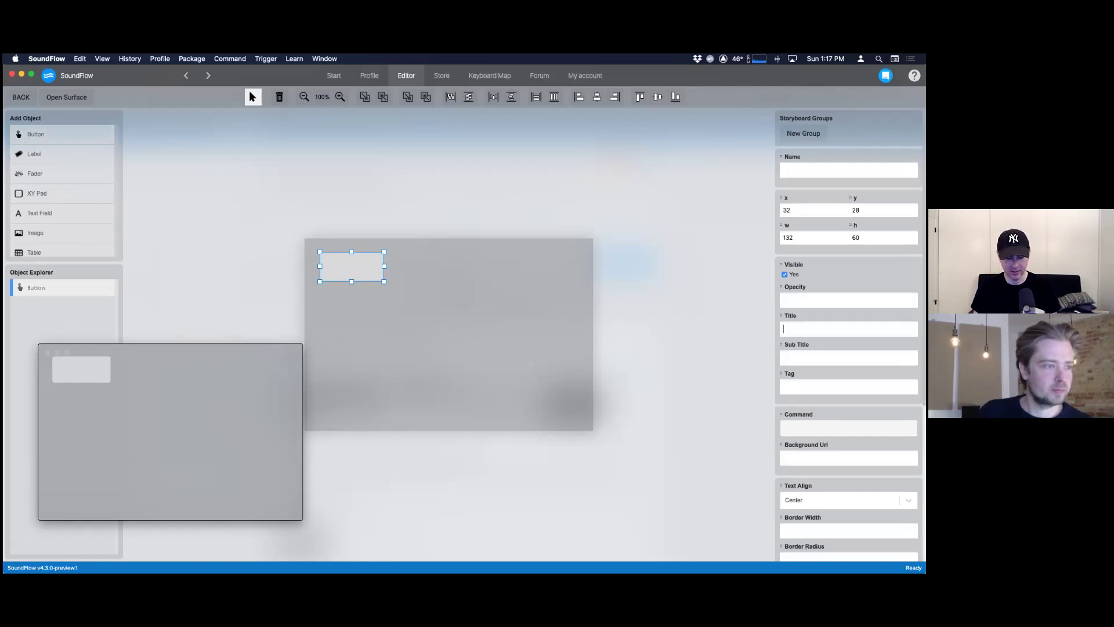
text(Gra)
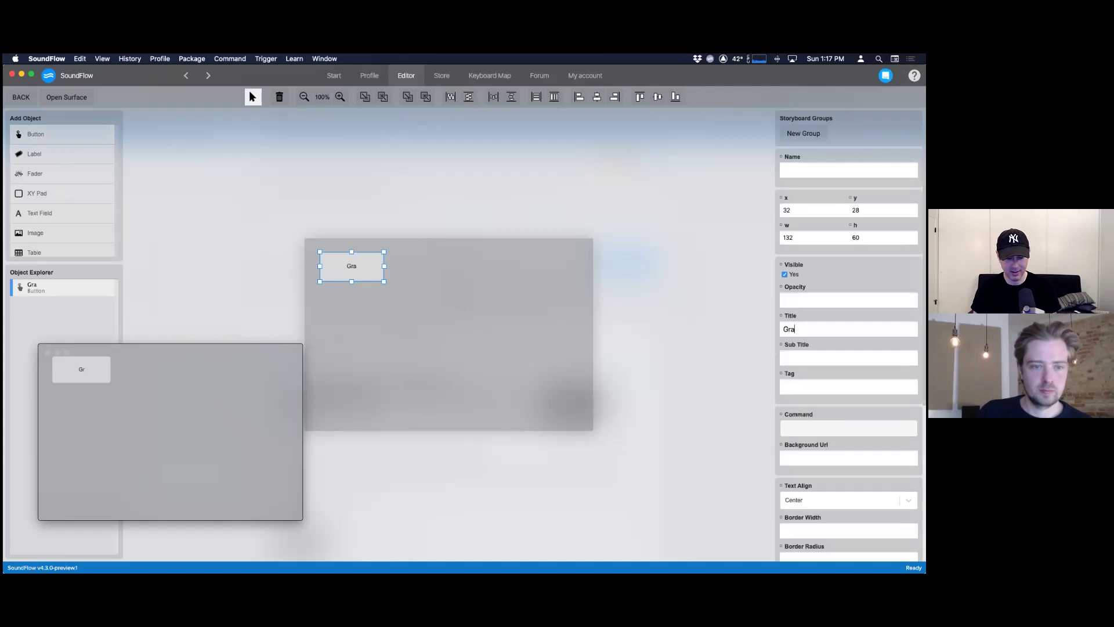
text(bber Tool)
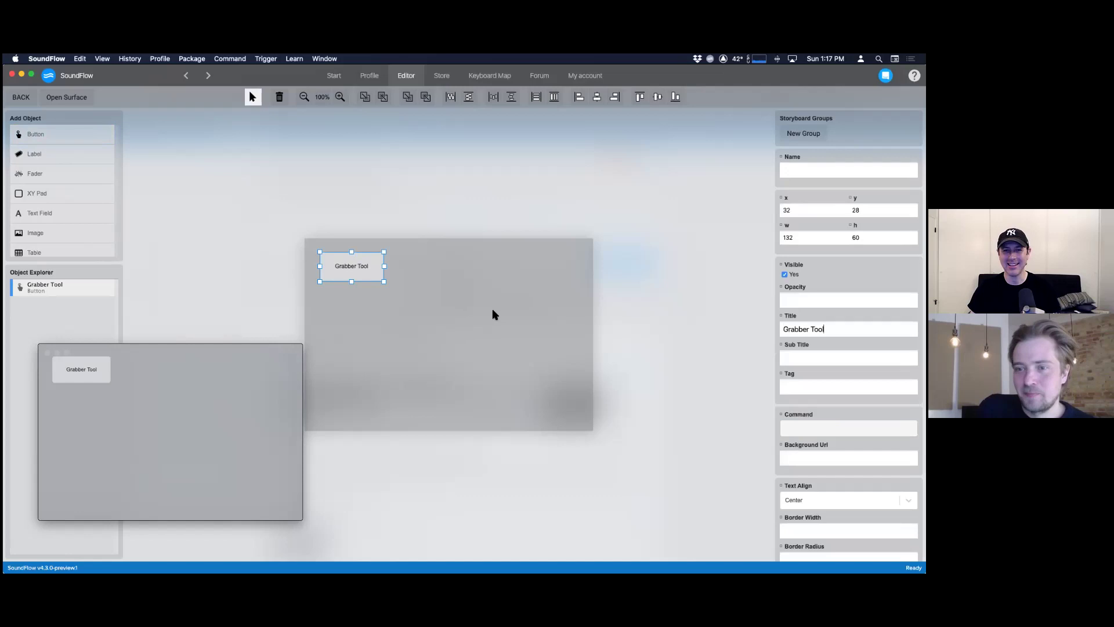
- Round the Grabber Tool button's corners with a border radius of 20
scroll(849, 334, down, 10)
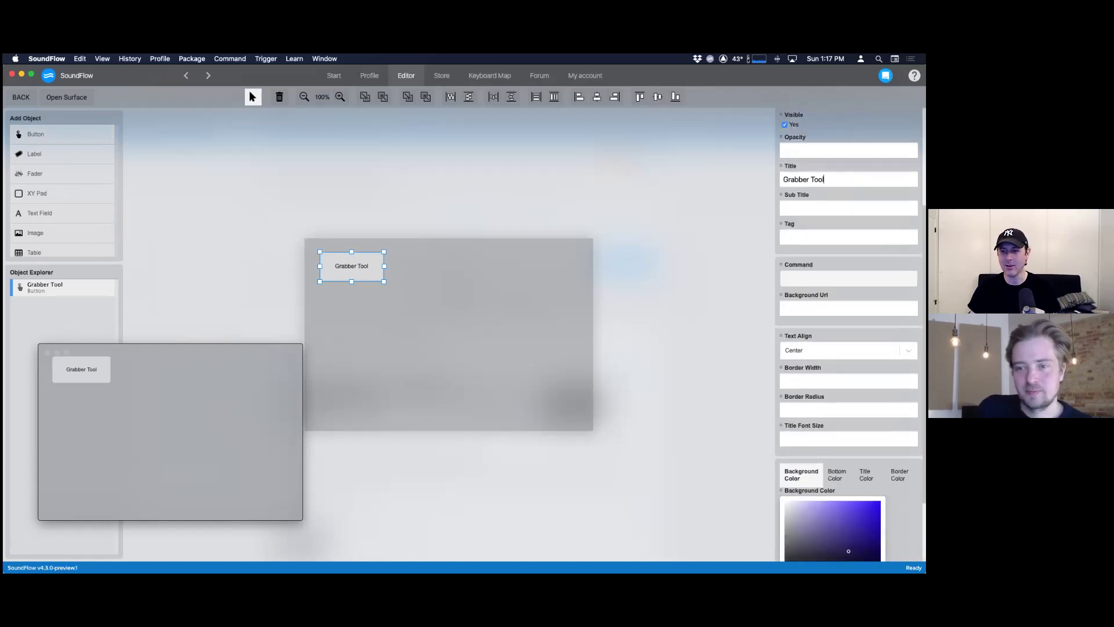
click(534, 275)
click(374, 267)
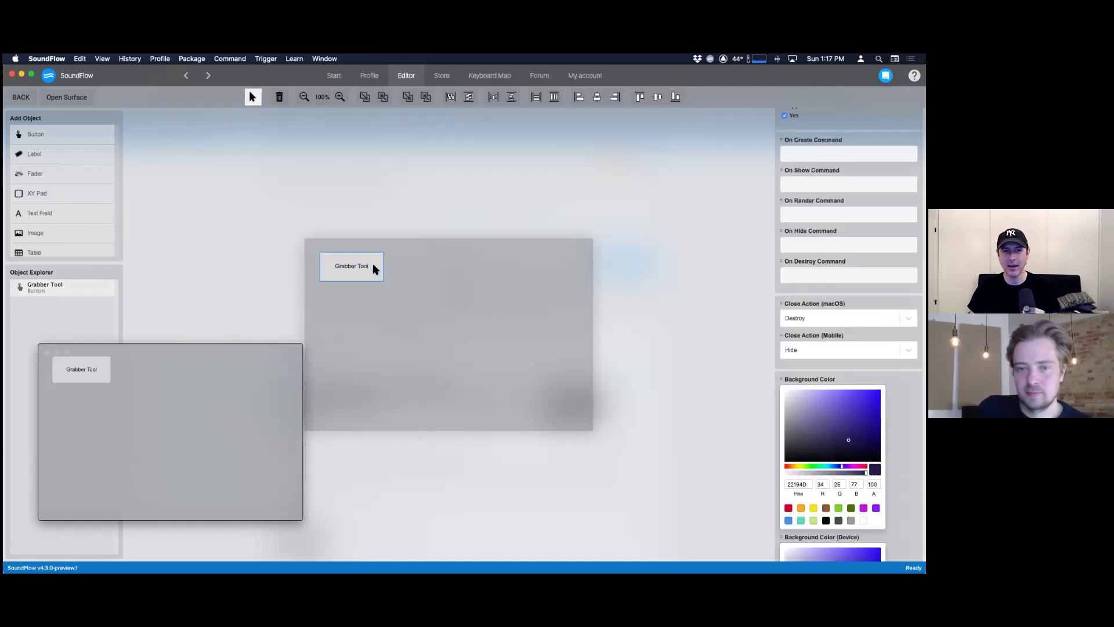
scroll(849, 334, down, 2)
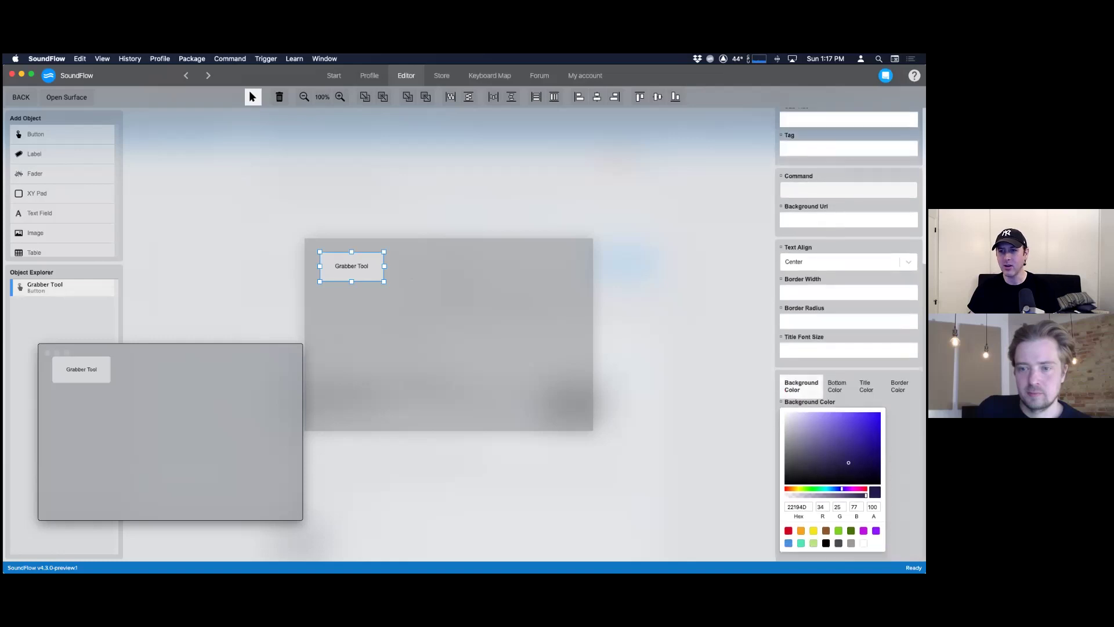
click(848, 321)
text(20)
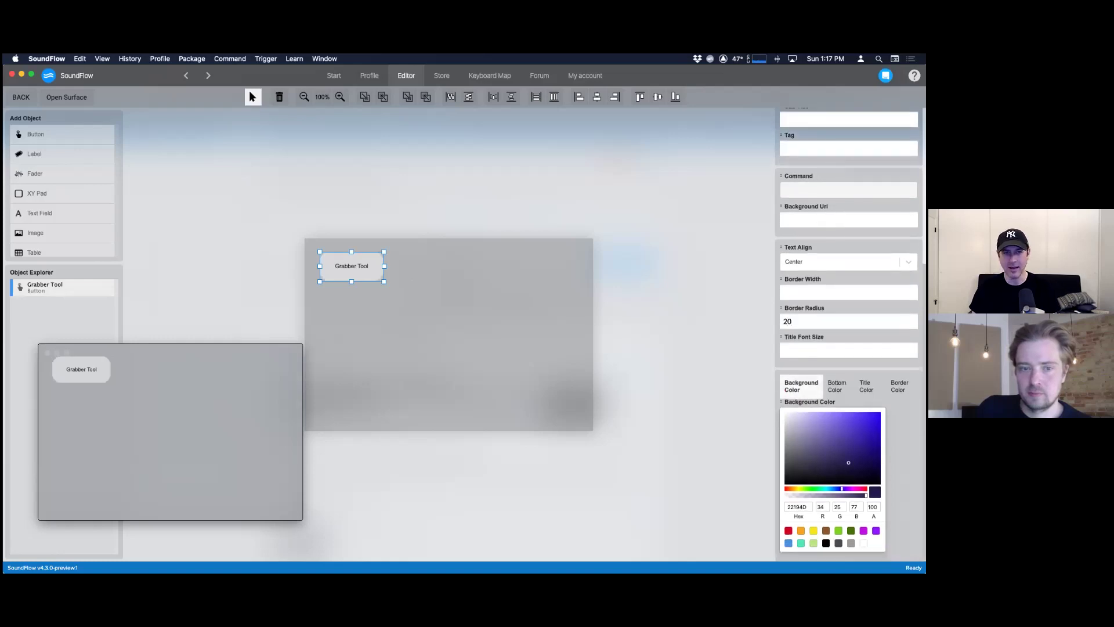
click(492, 304)
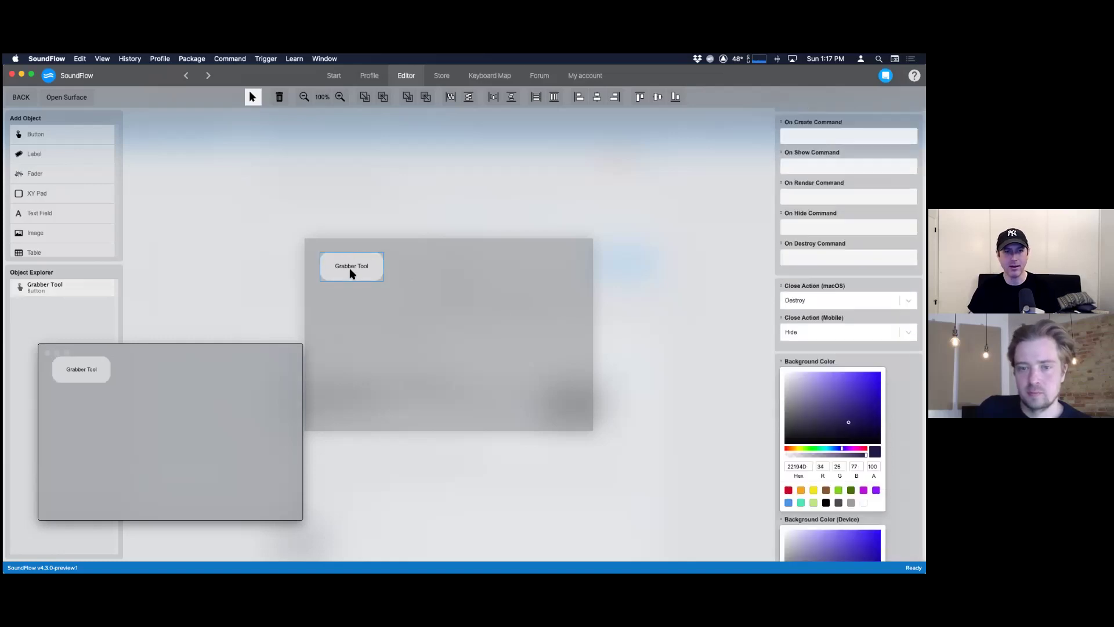
- Try indigo, red, purple and teal background colors on the Grabber Tool button, and settle on blue 4A90E2
click(358, 268)
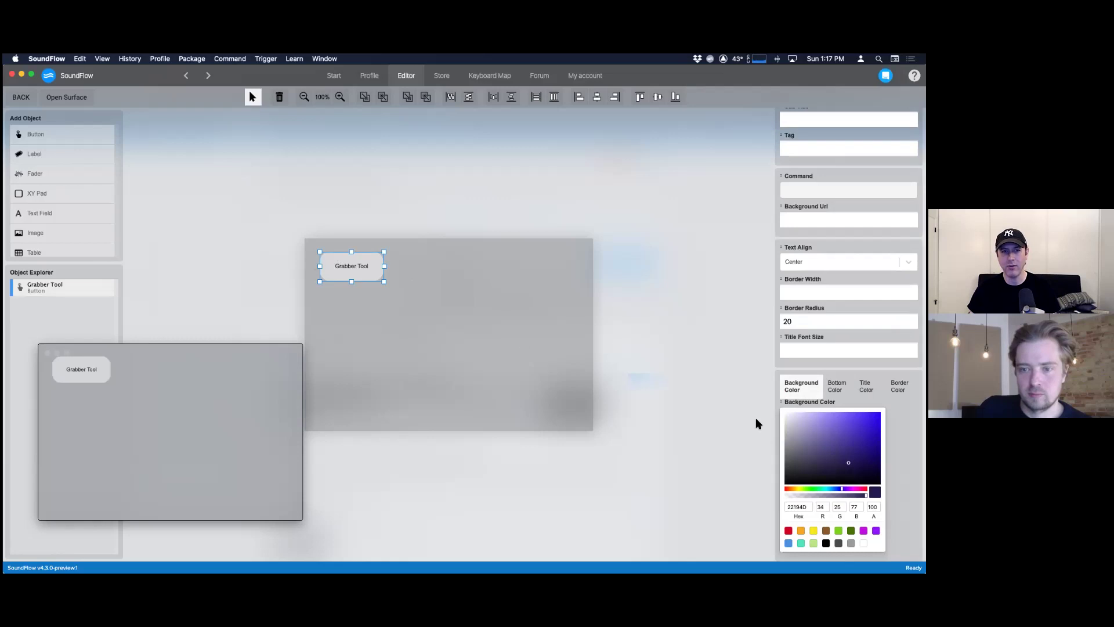
drag(849, 463, 849, 433)
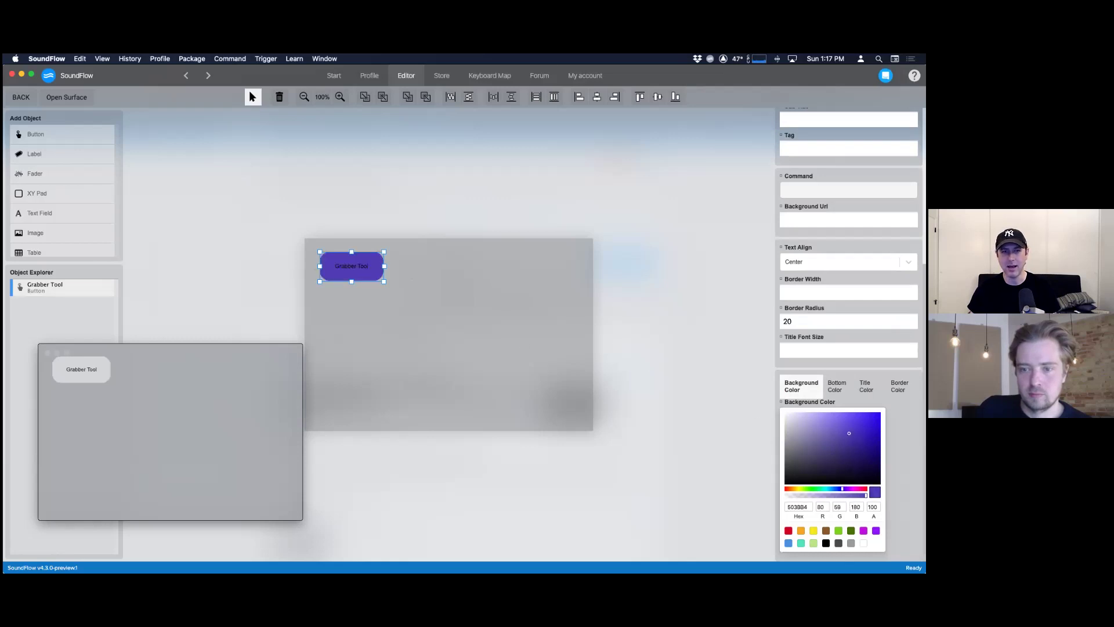
click(814, 531)
click(801, 530)
click(788, 531)
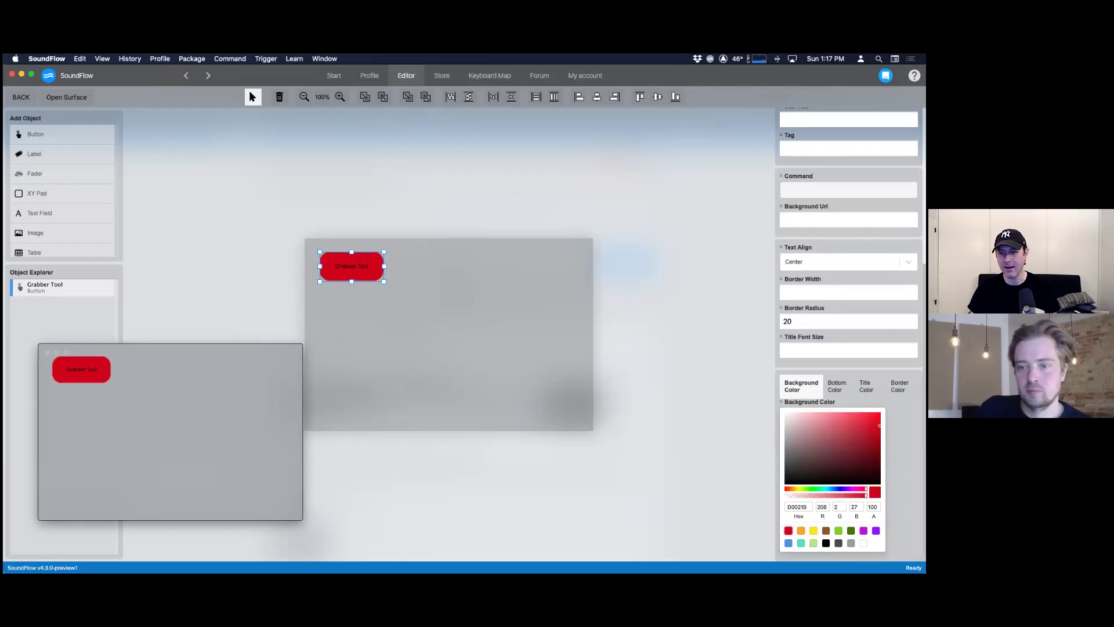
click(875, 530)
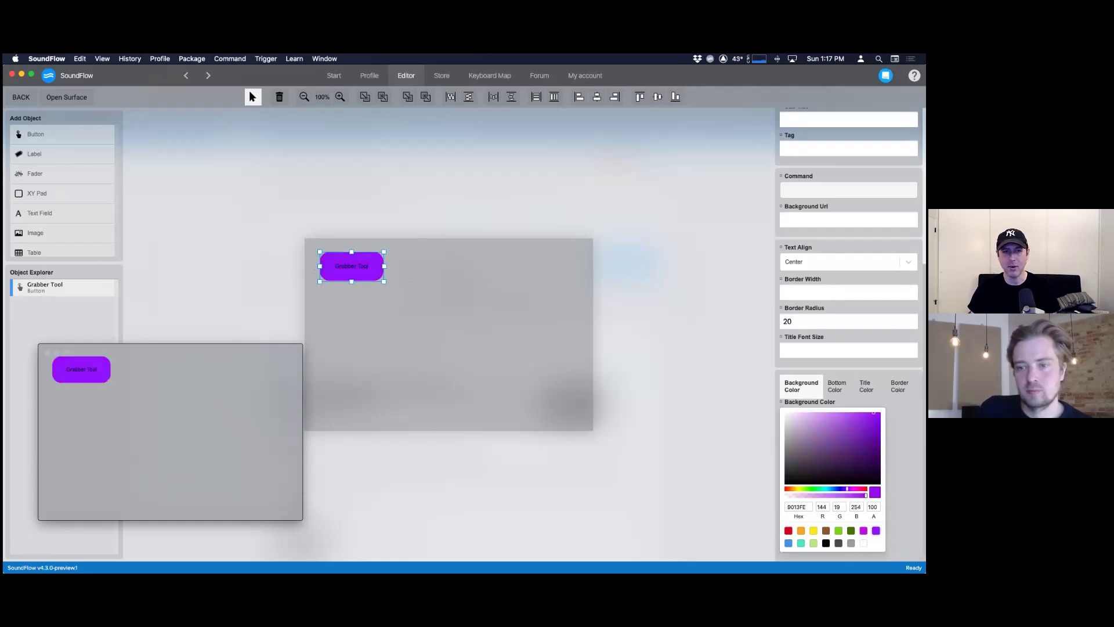
click(801, 543)
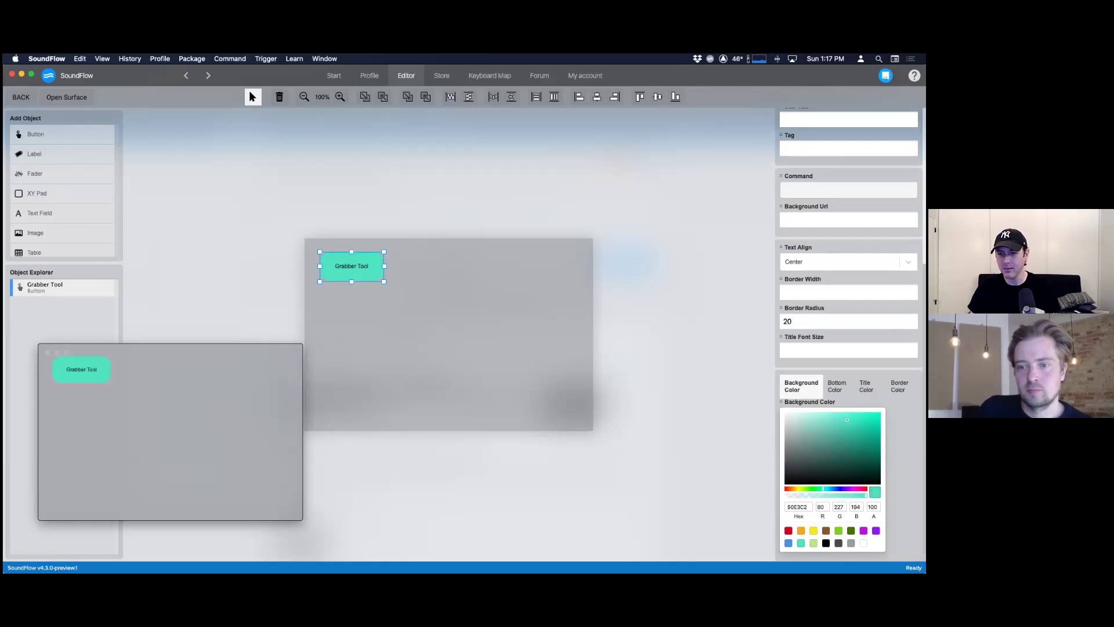
click(788, 543)
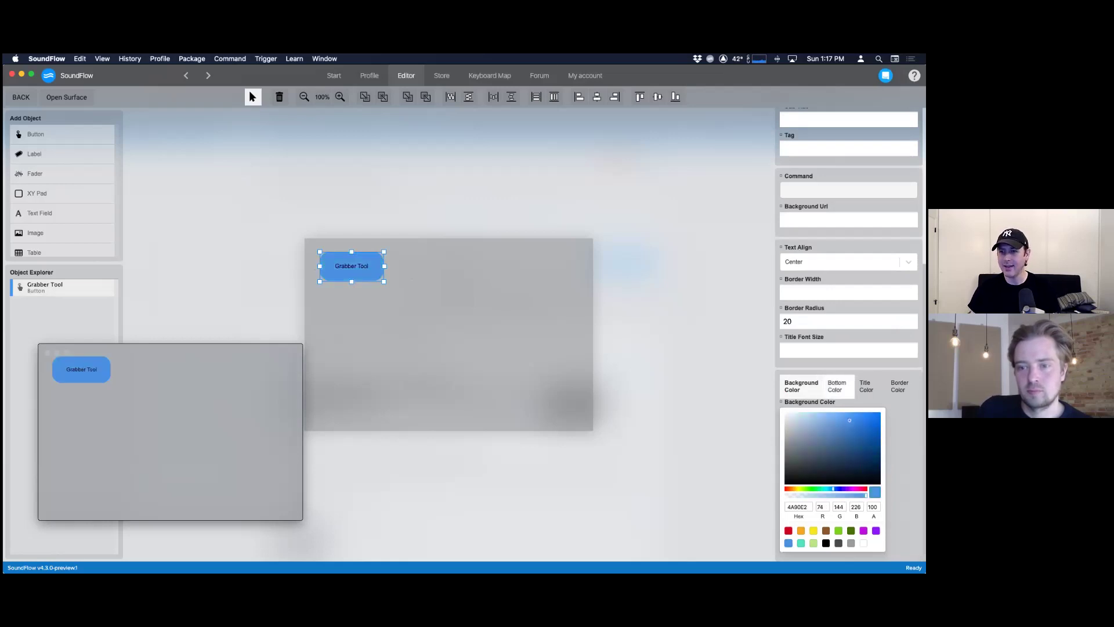
- Set the Grabber Tool button's bottom color to purple 9013FE
click(837, 386)
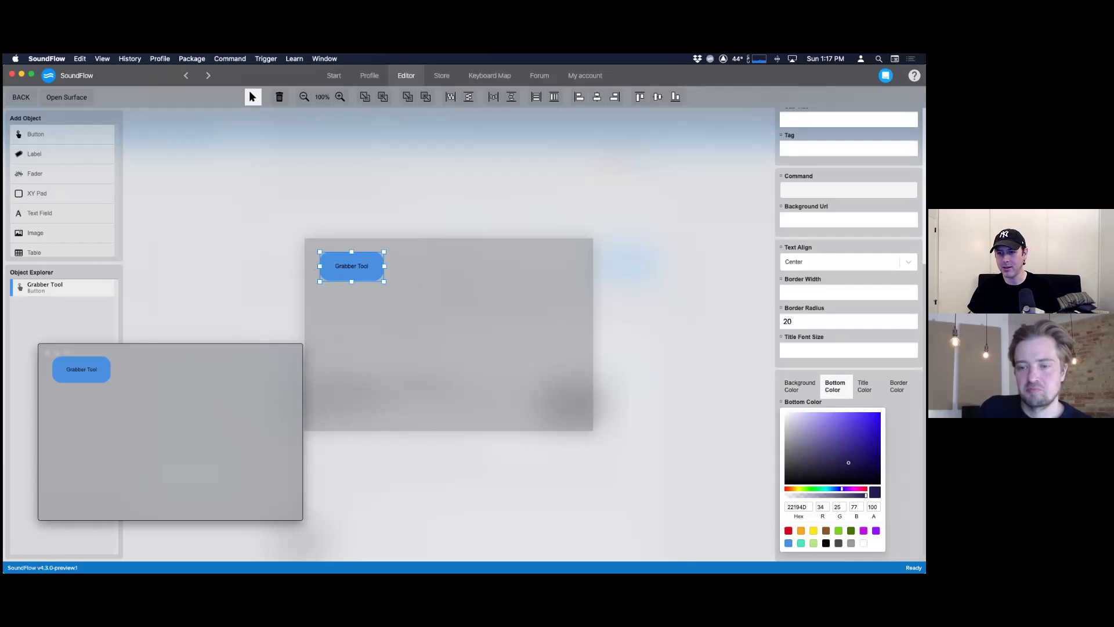
click(876, 531)
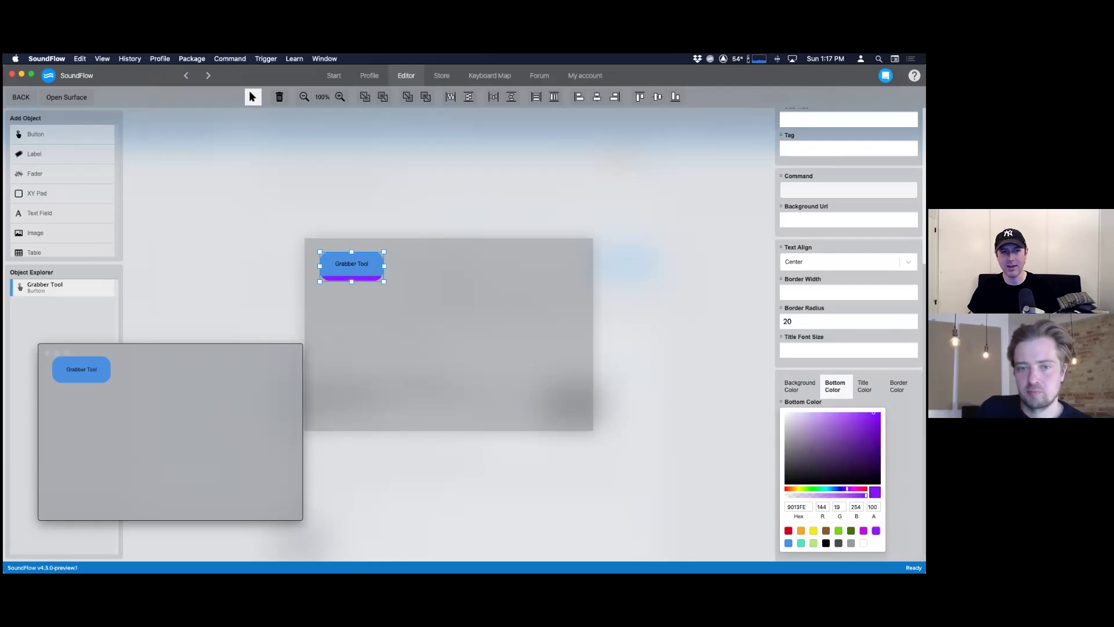
click(425, 314)
- Duplicate the Grabber Tool button twice and place the copies side by side in a row with the original
click(363, 273)
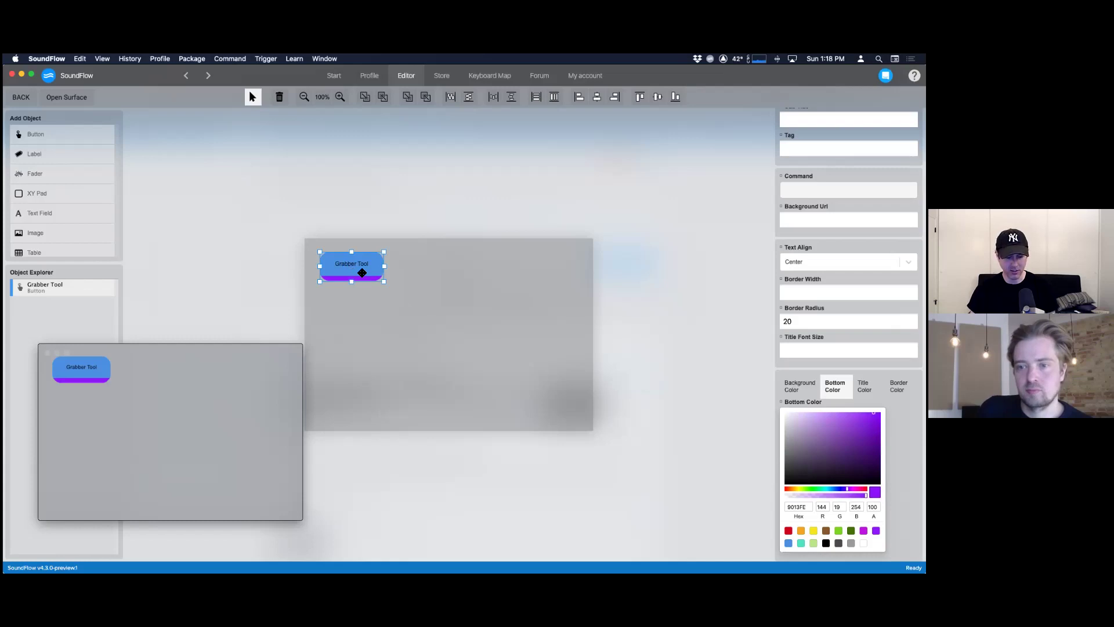
key(super+d)
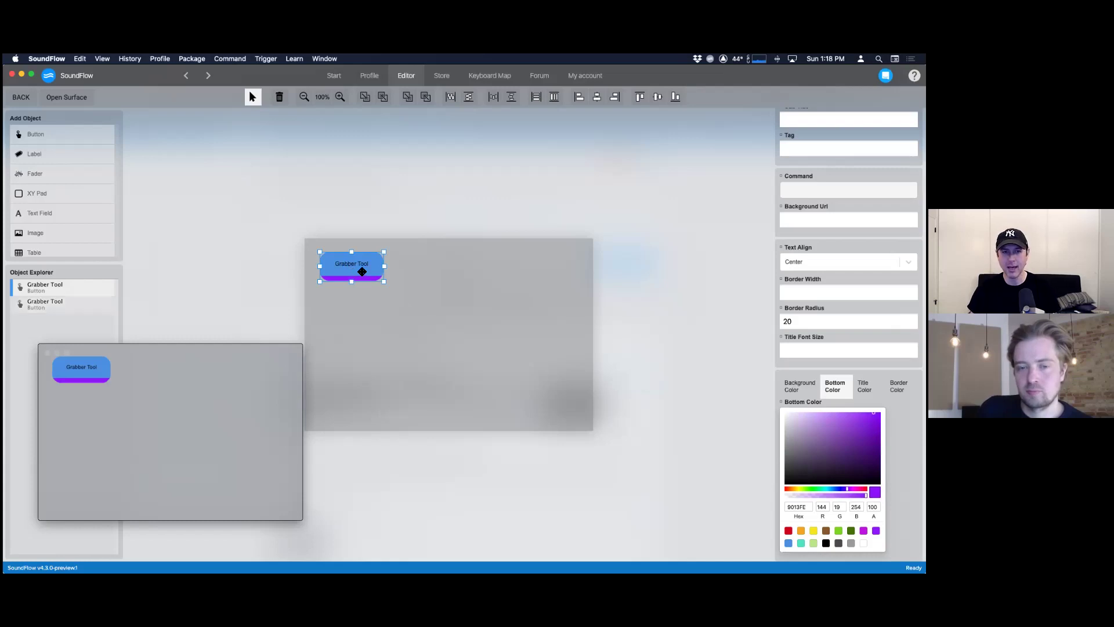
drag(362, 273, 427, 272)
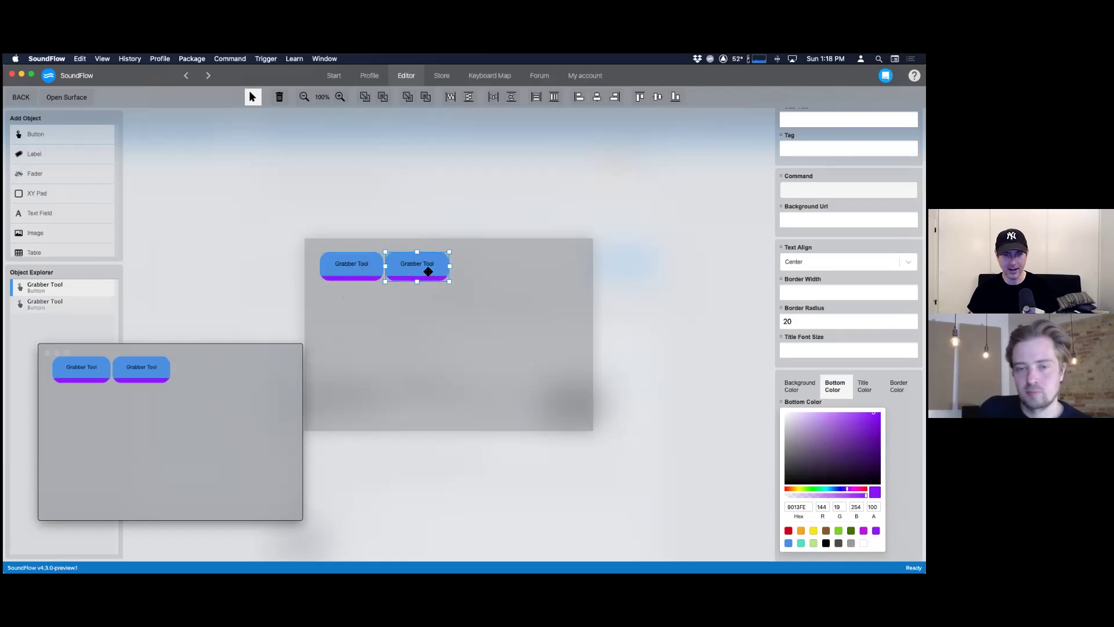
key(super+d)
drag(427, 281, 494, 265)
click(458, 328)
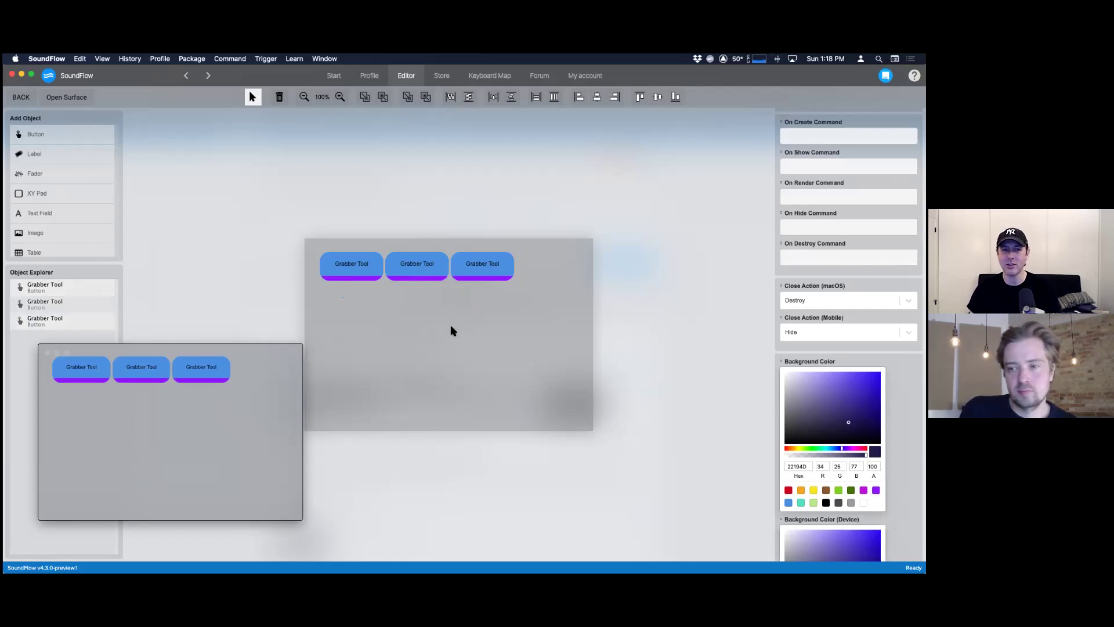
- Assign the Select Grabber Tool command from the SoundFlow: Pro Tools: Tools package to the original Grabber Tool button
click(358, 273)
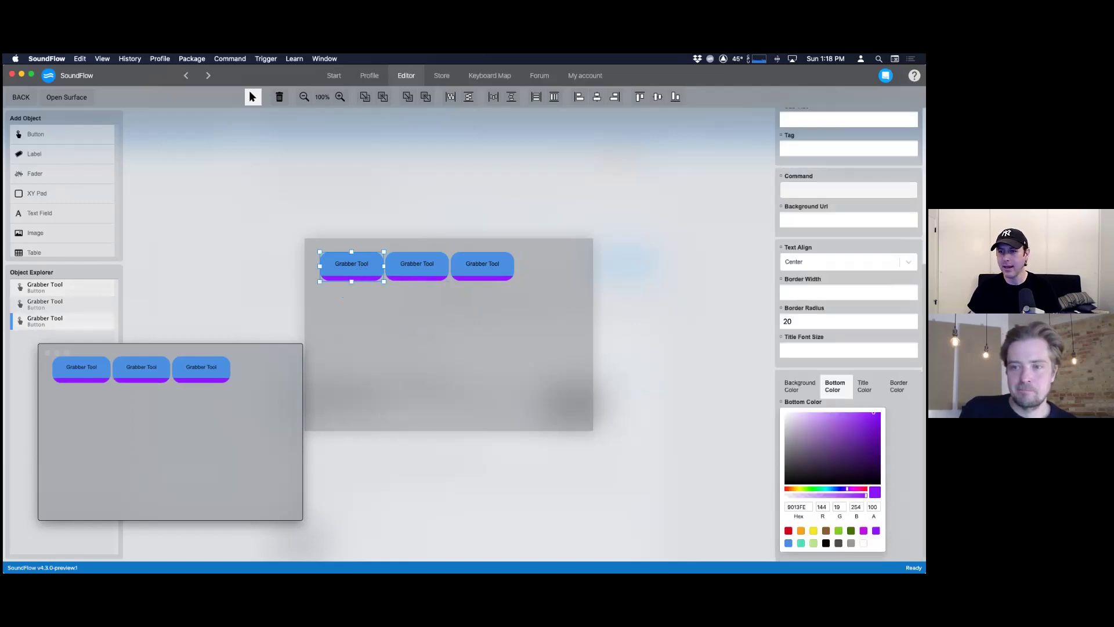
scroll(850, 334, up, 5)
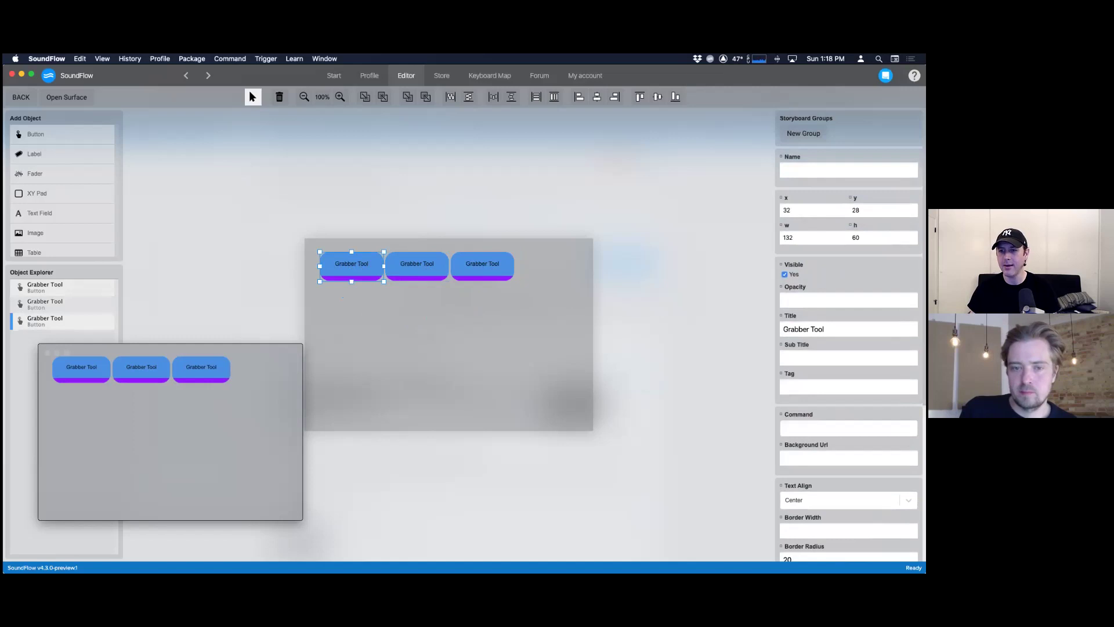
click(849, 428)
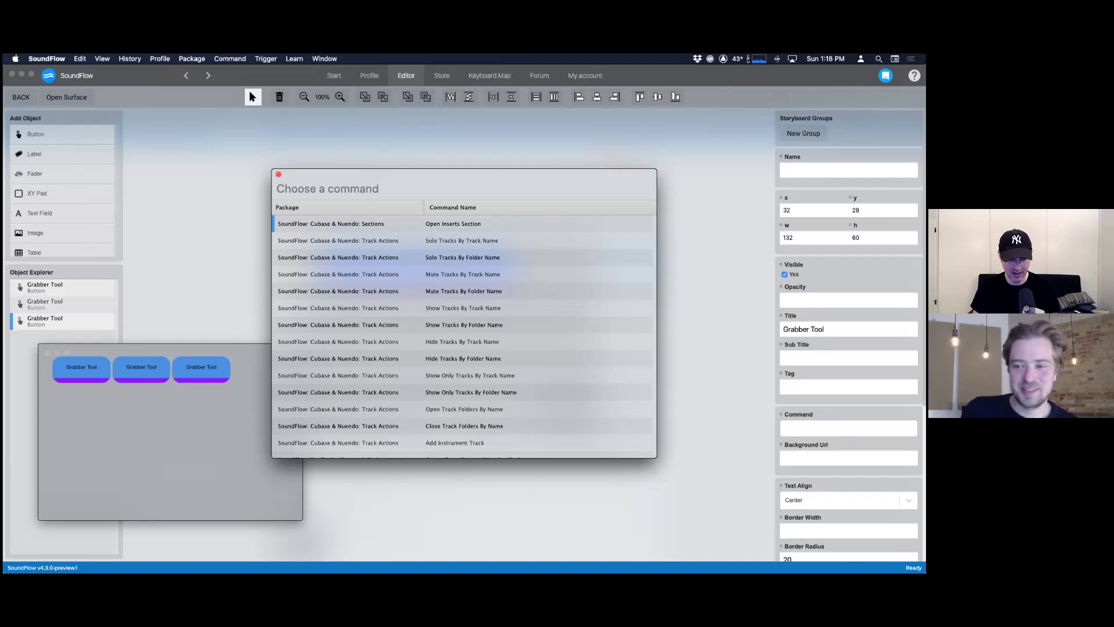
text(grabber)
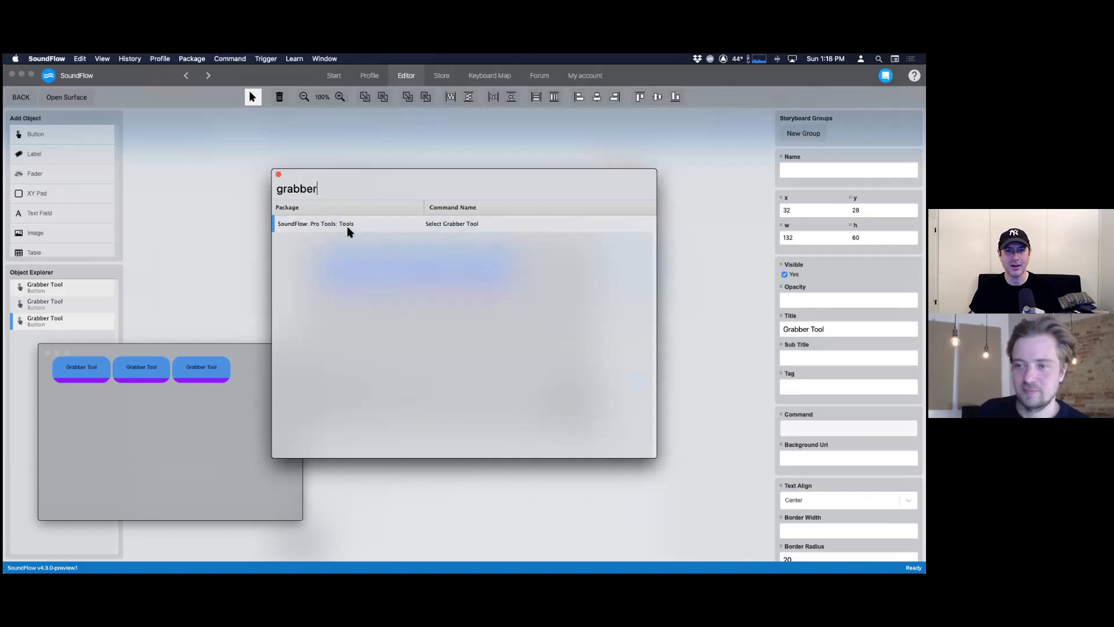
click(452, 226)
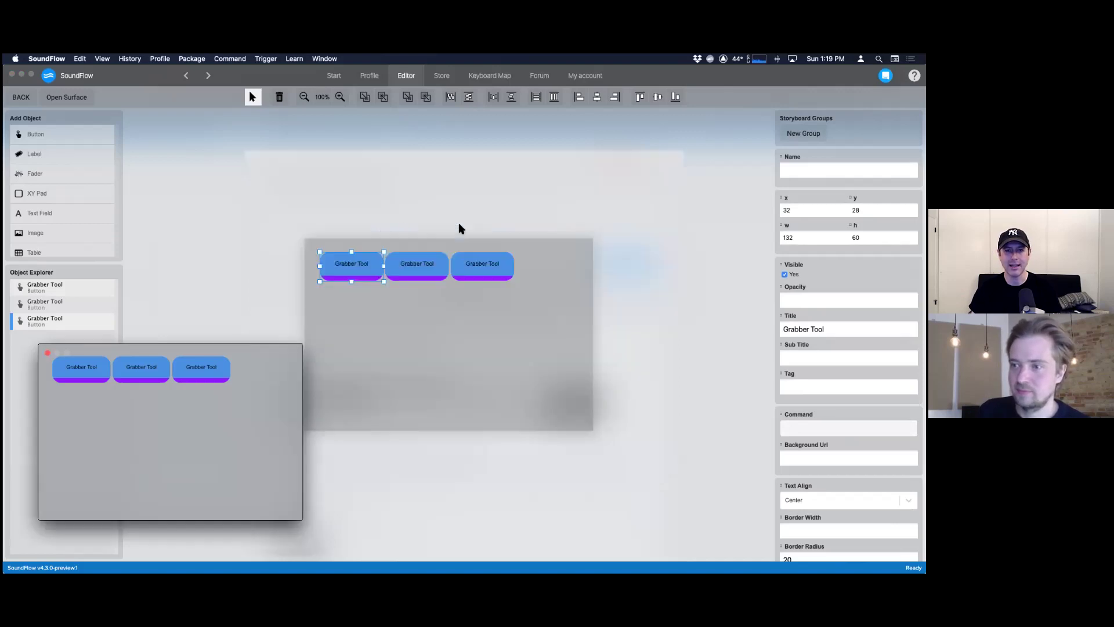
- Delete both duplicate Grabber Tool buttons and select the remaining original
click(431, 276)
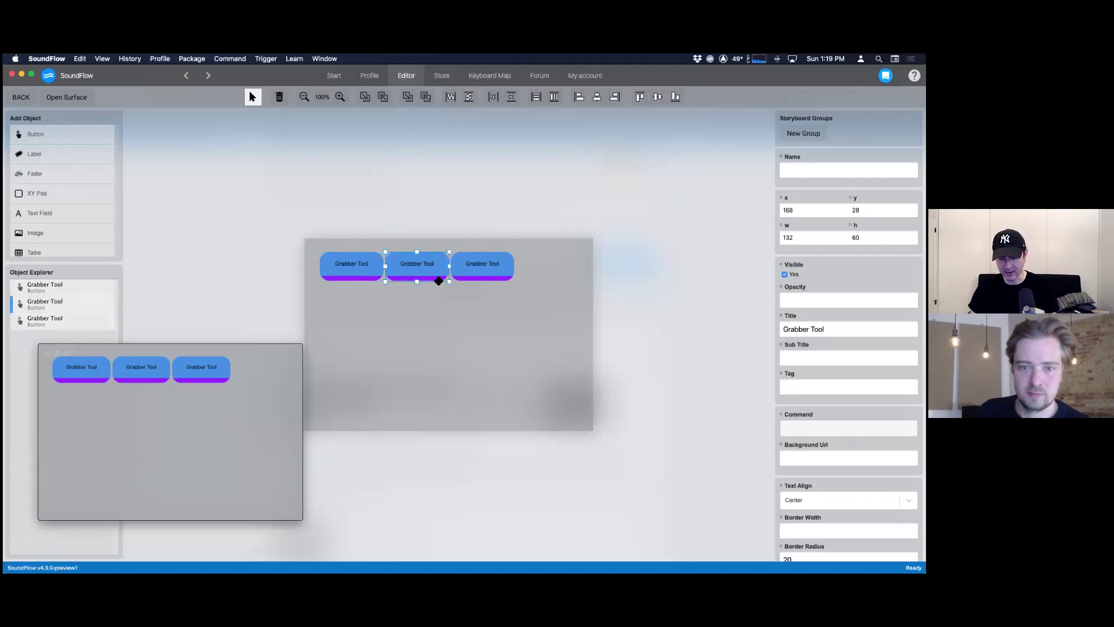
key(BackSpace)
click(497, 273)
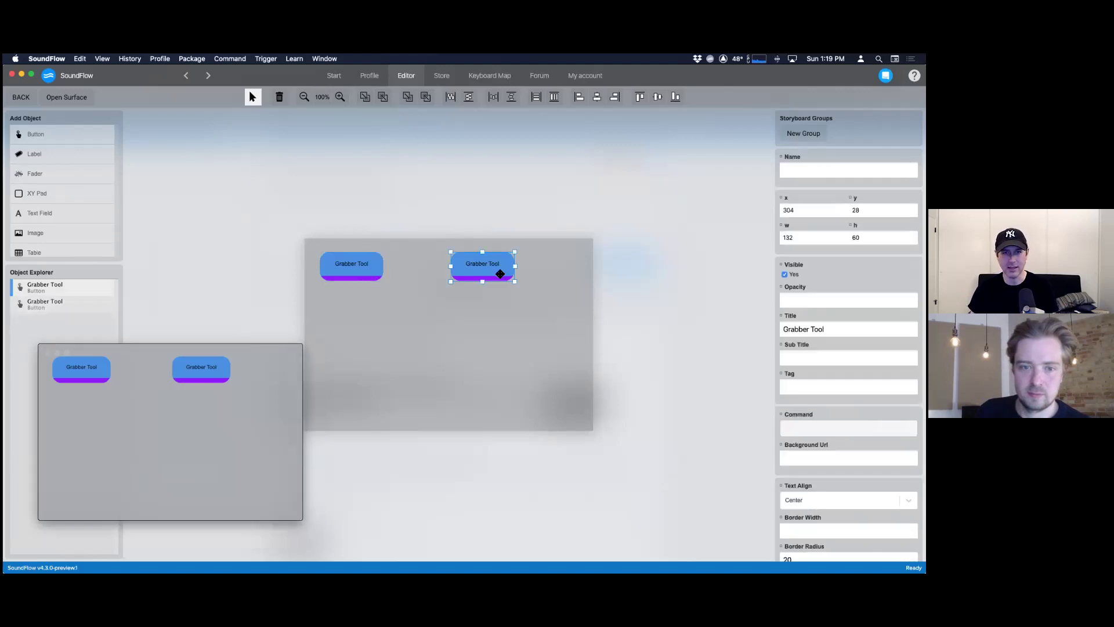
key(BackSpace)
click(353, 274)
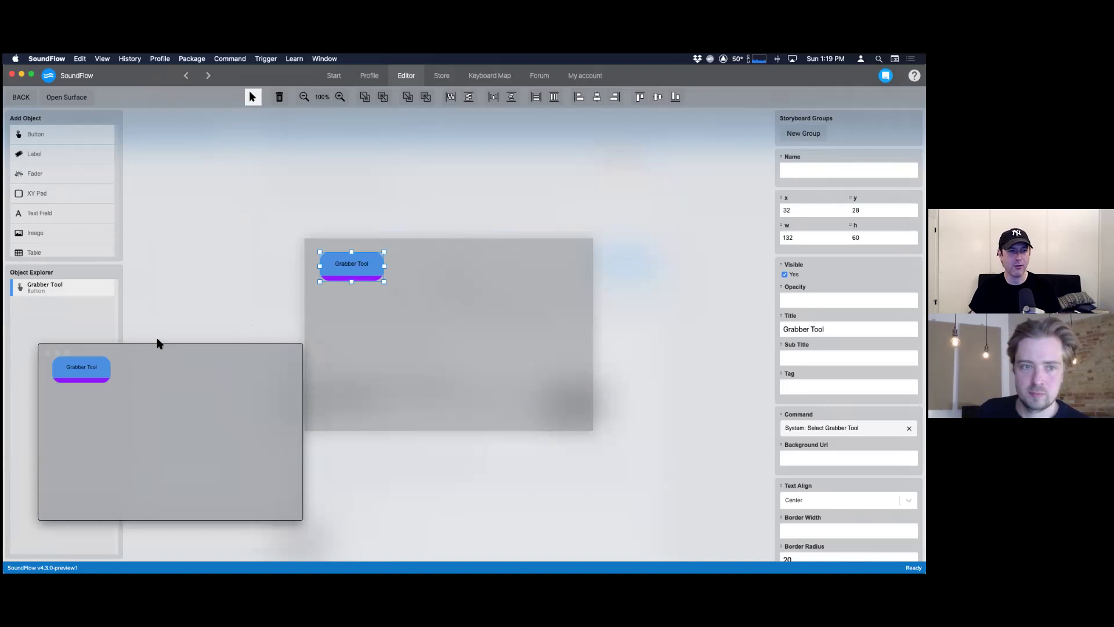
- Switch to Pro Tools, activate the Selector tool, and test the floating surface's Grabber Tool button
key(super+Tab)
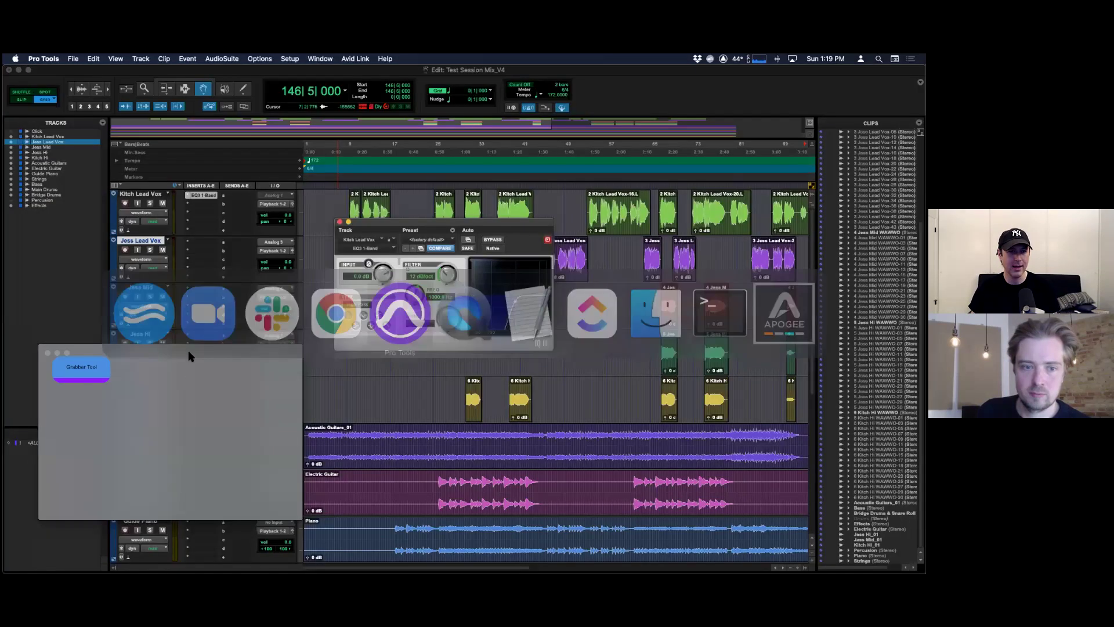
drag(189, 354, 214, 366)
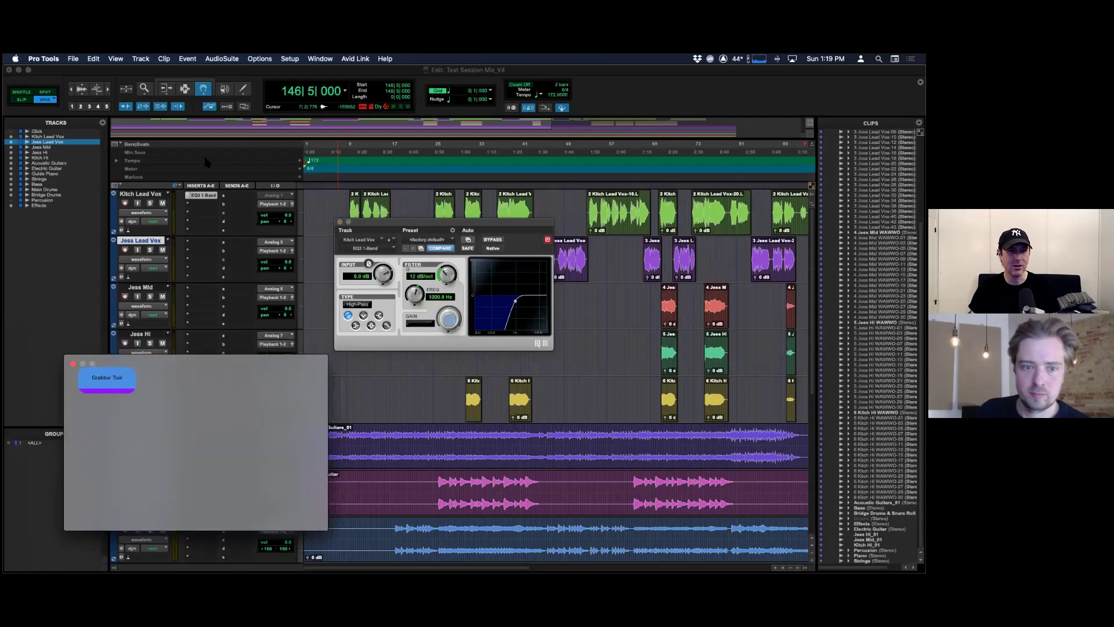
click(185, 89)
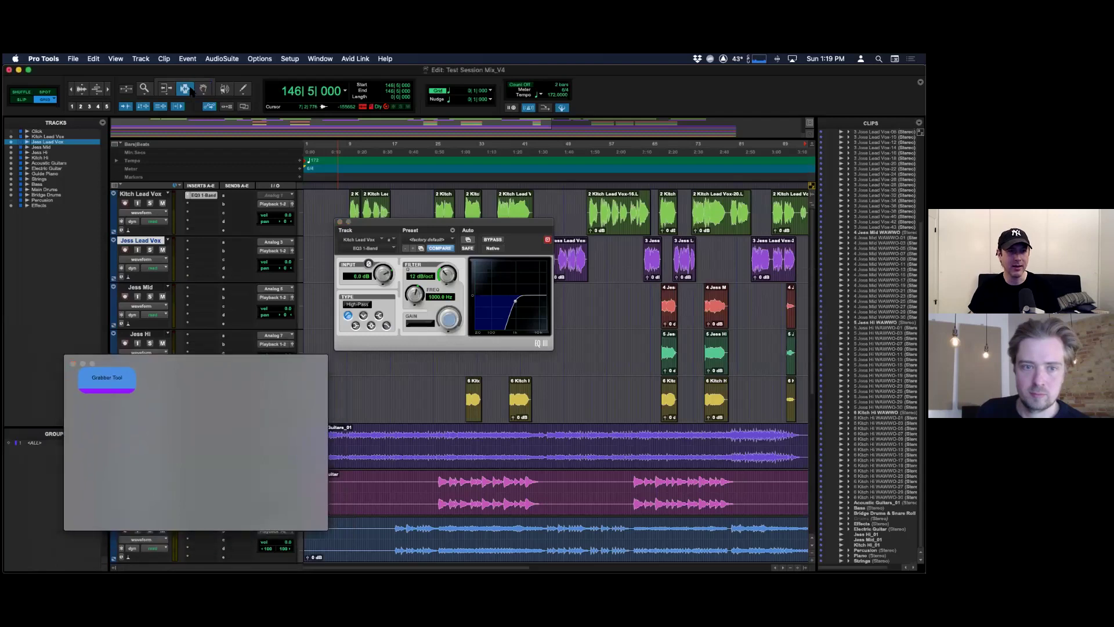
click(108, 380)
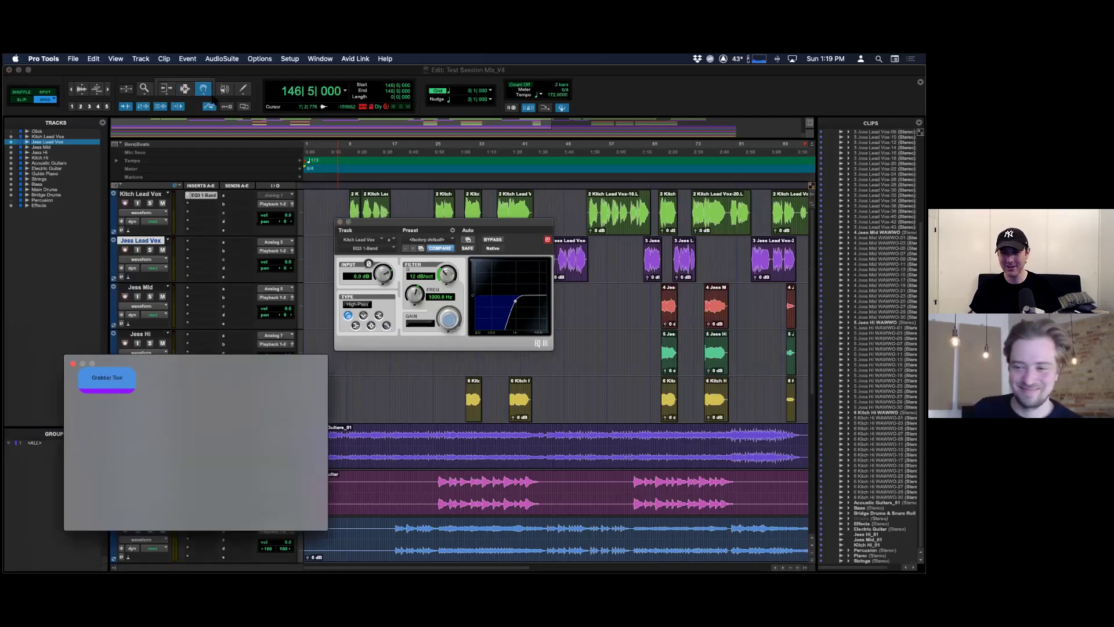
- Switch to SoundFlow and back to Pro Tools, and trigger the surface's Grabber Tool button again
key(super+Tab)
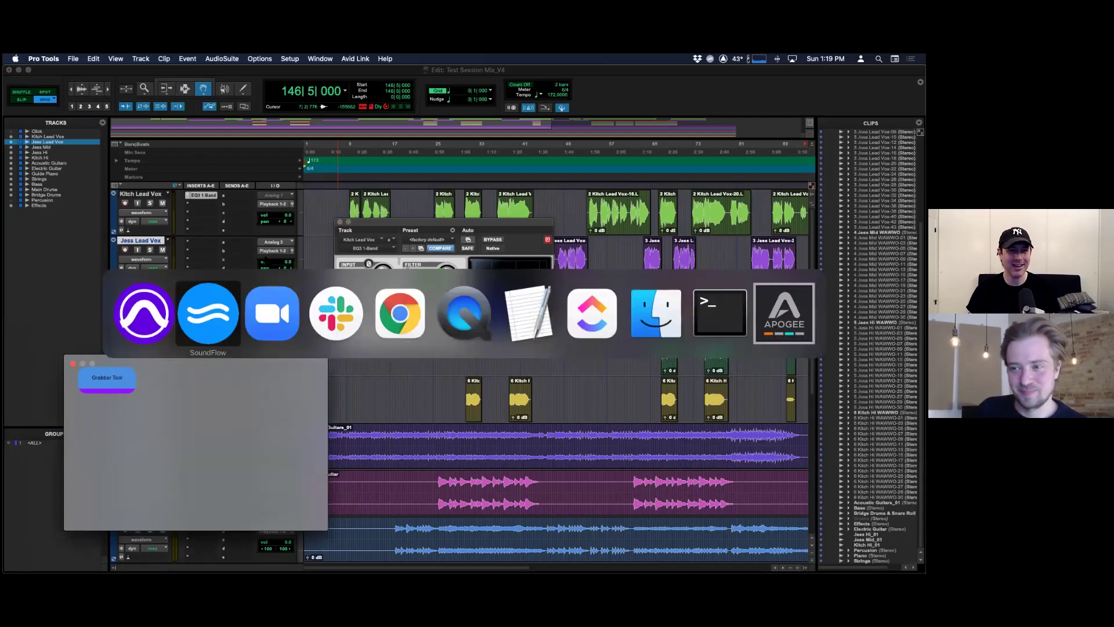
click(226, 307)
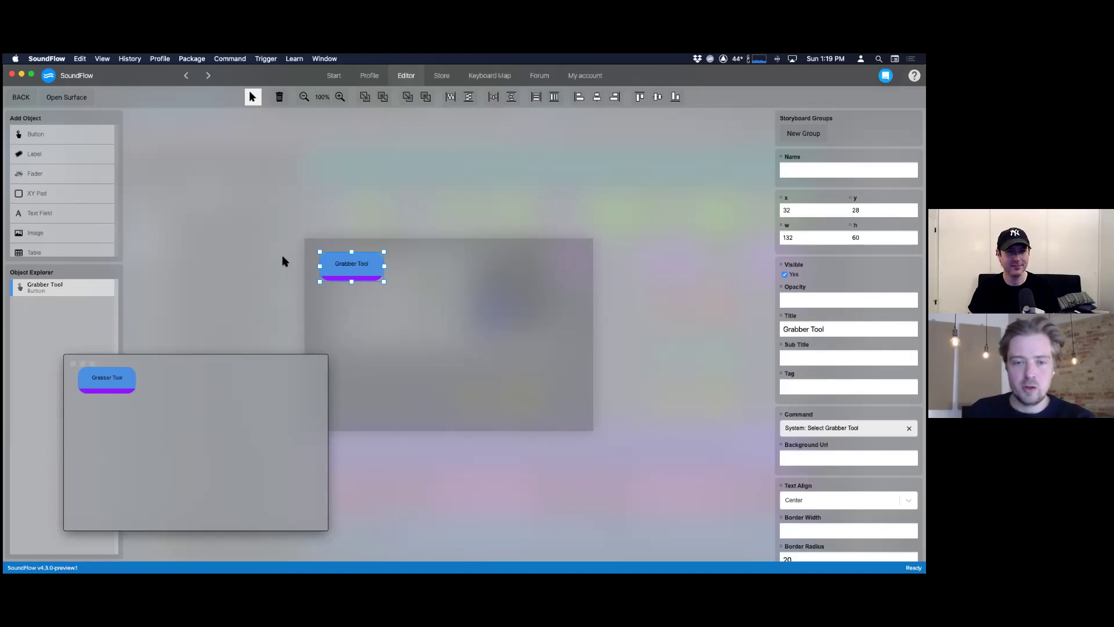
key(super+Tab)
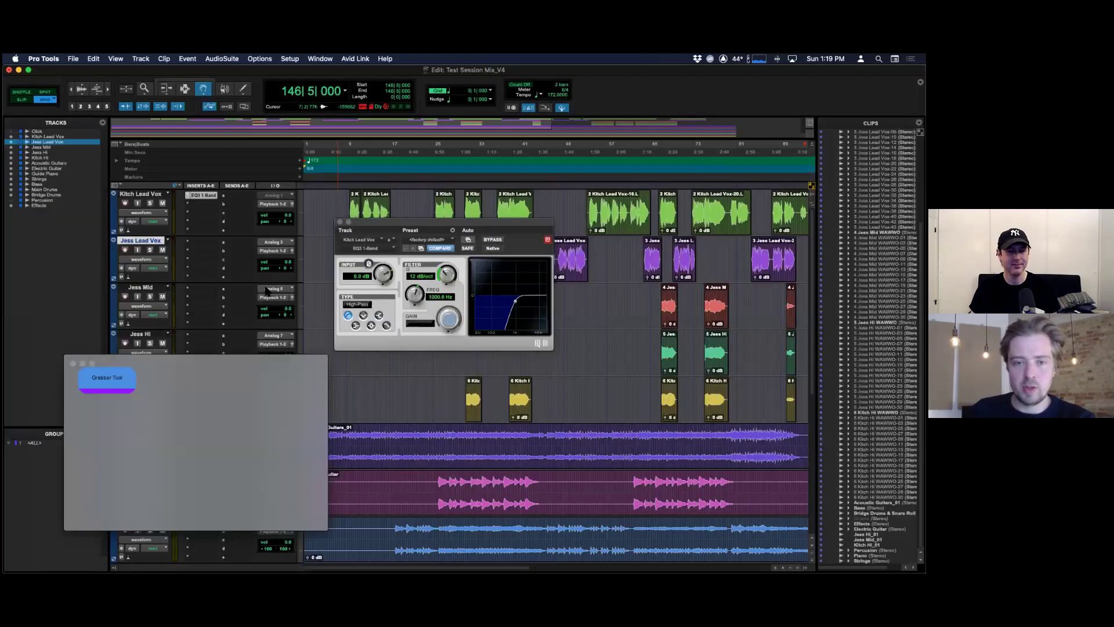
click(107, 381)
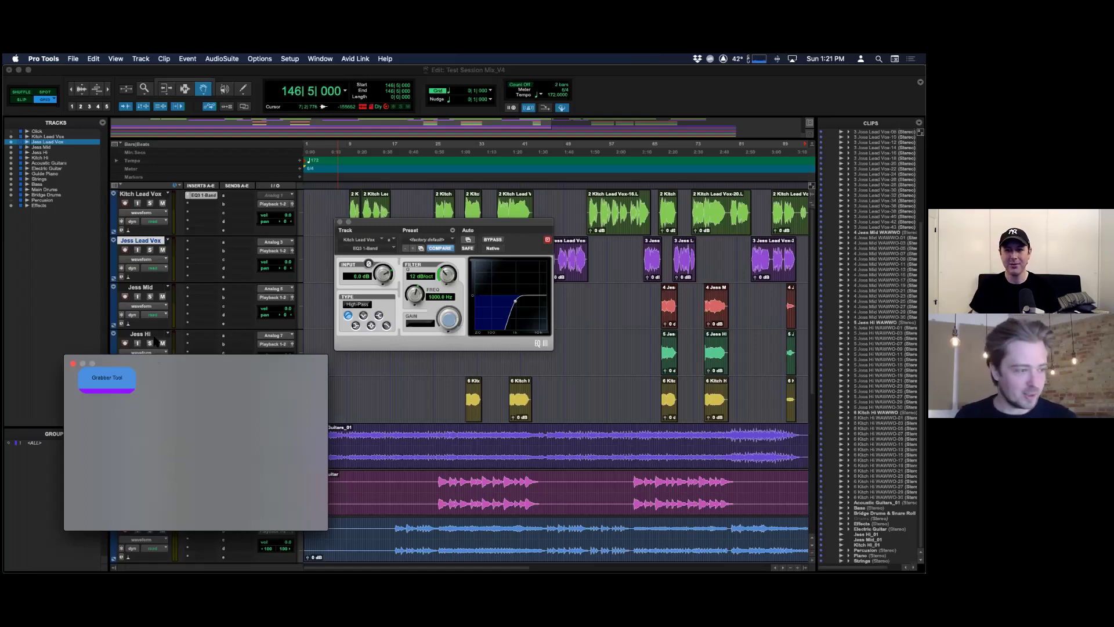
- Return to SoundFlow and move the floating surface window clear of the editing canvas
key(super+Tab)
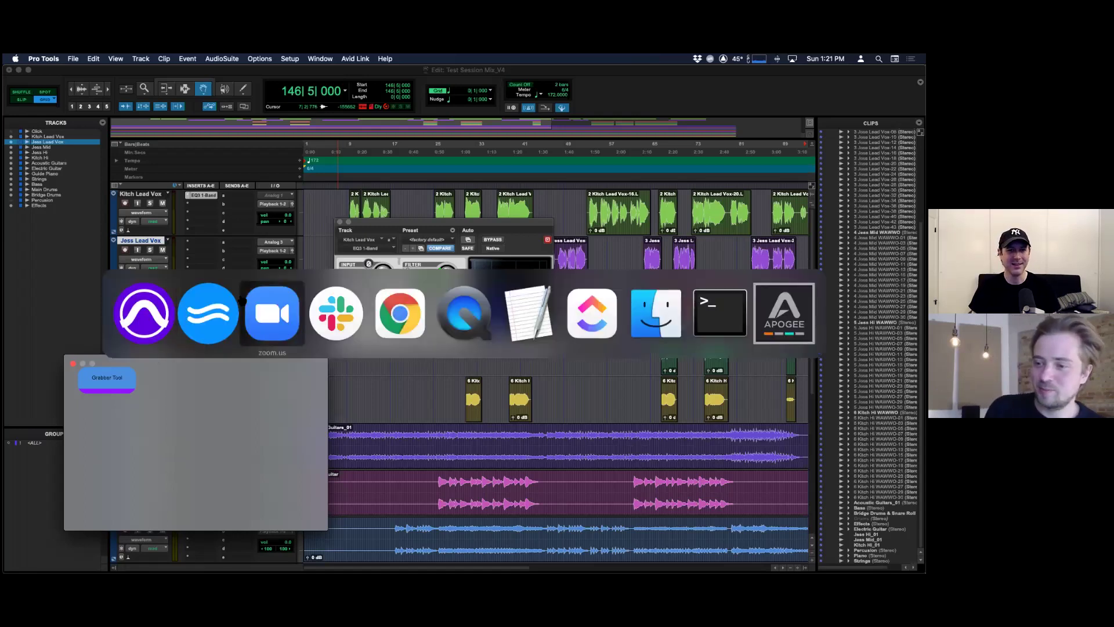
click(213, 321)
drag(243, 360, 196, 387)
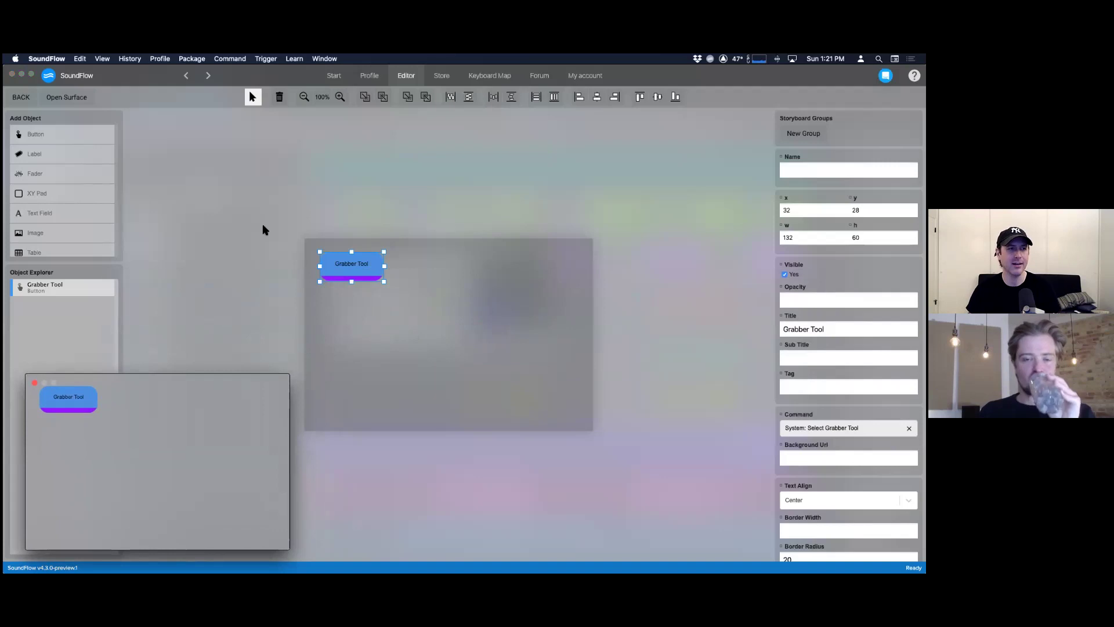
- Add a label about 300 by 40 at about x 208, y 20 on the surface and title it "My Surface"
click(33, 160)
click(33, 156)
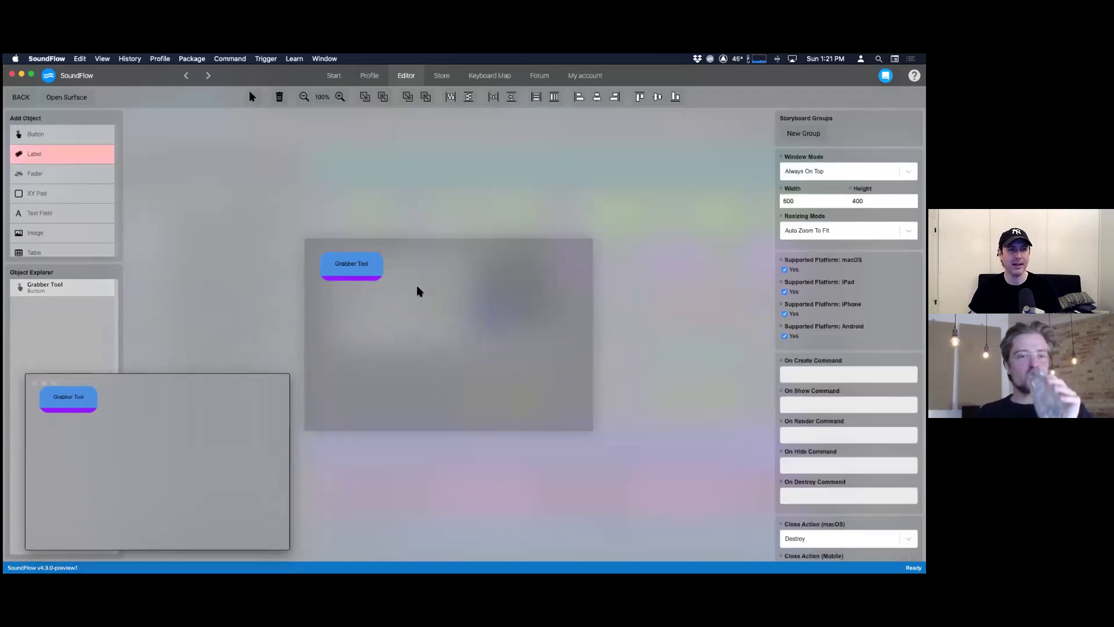
mouse_move(404, 249)
mouse_down()
mouse_move(479, 275)
mouse_move(549, 268)
mouse_up()
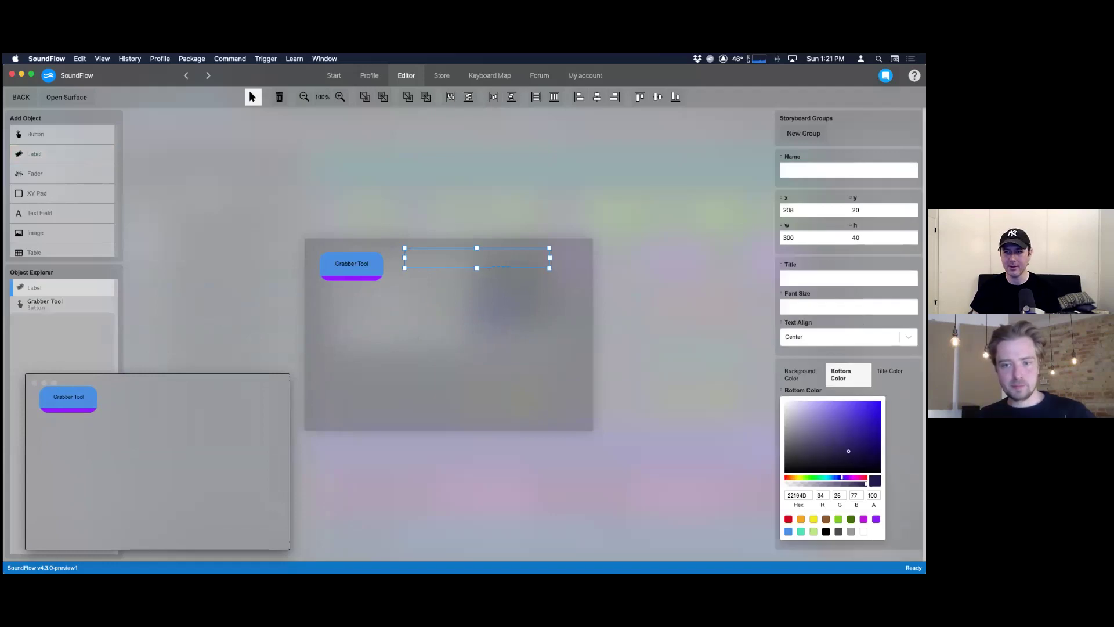
text(My )
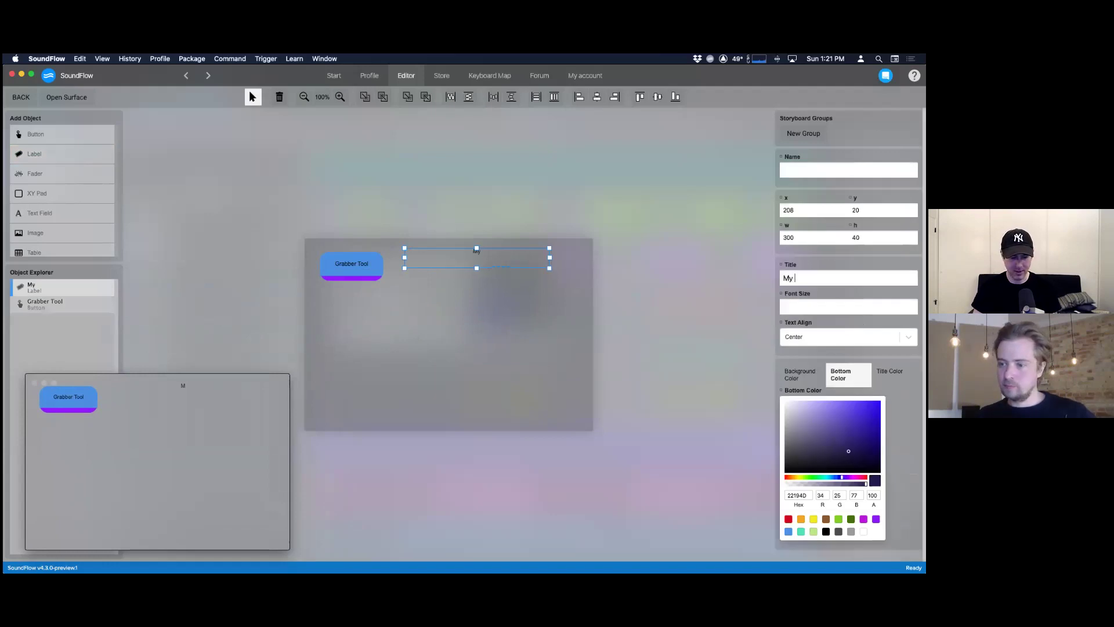
text(Surface)
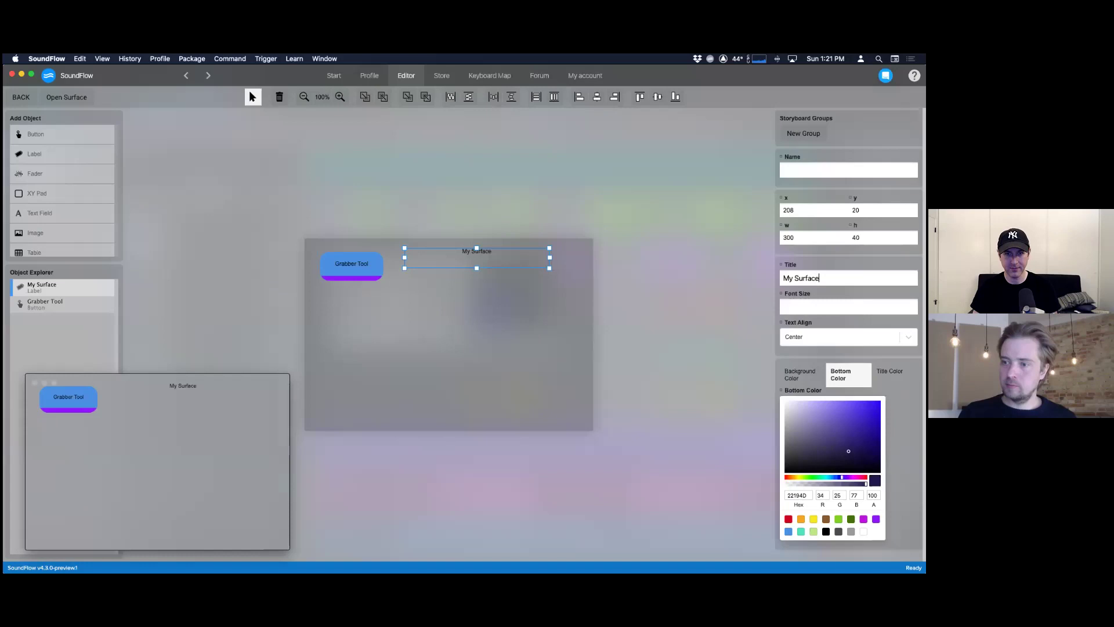
- Set the My Surface label's font size to 30 and its text alignment to Left
click(849, 306)
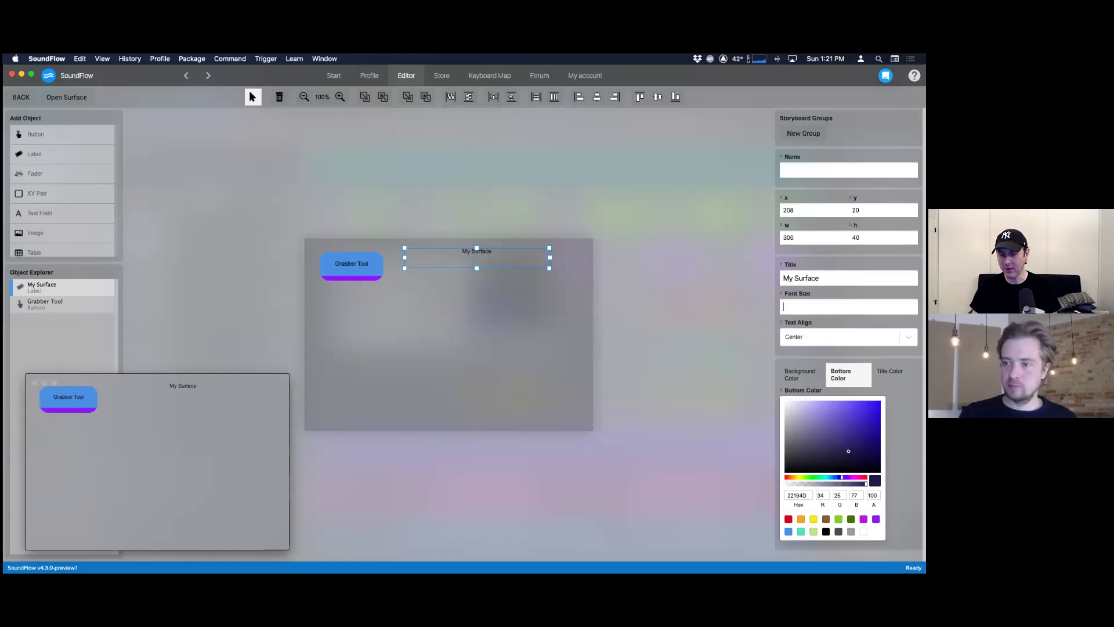
text(30)
key(Tab)
key(space)
key(Up)
key(Return)
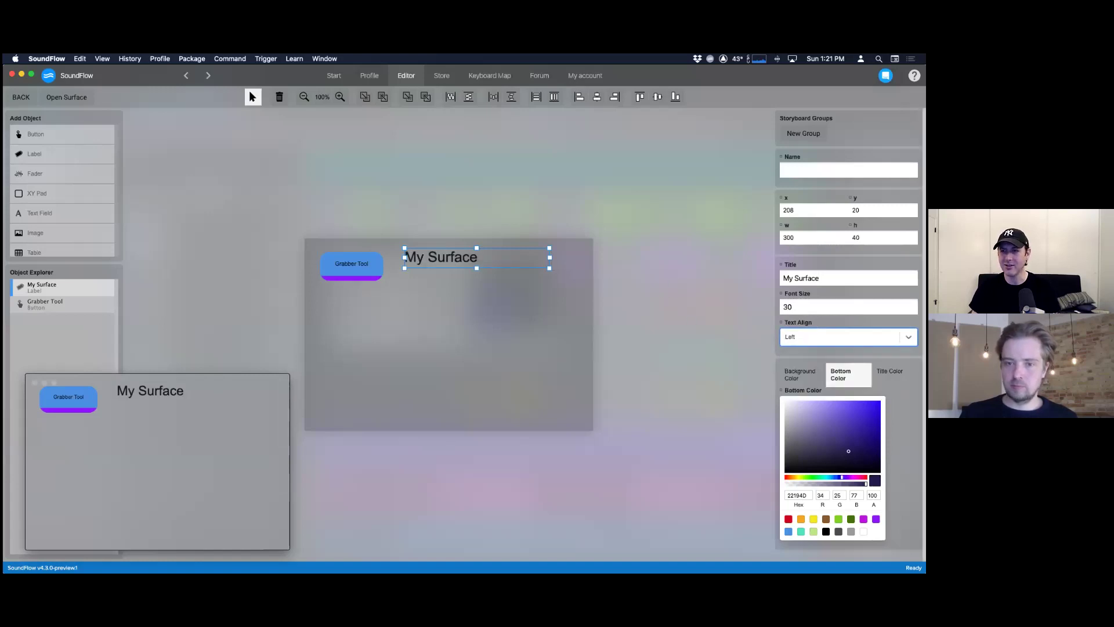
- Narrow the My Surface label to about 156, place it at about x 220, y 12, and move the Grabber Tool button slightly down and left
drag(550, 257, 450, 253)
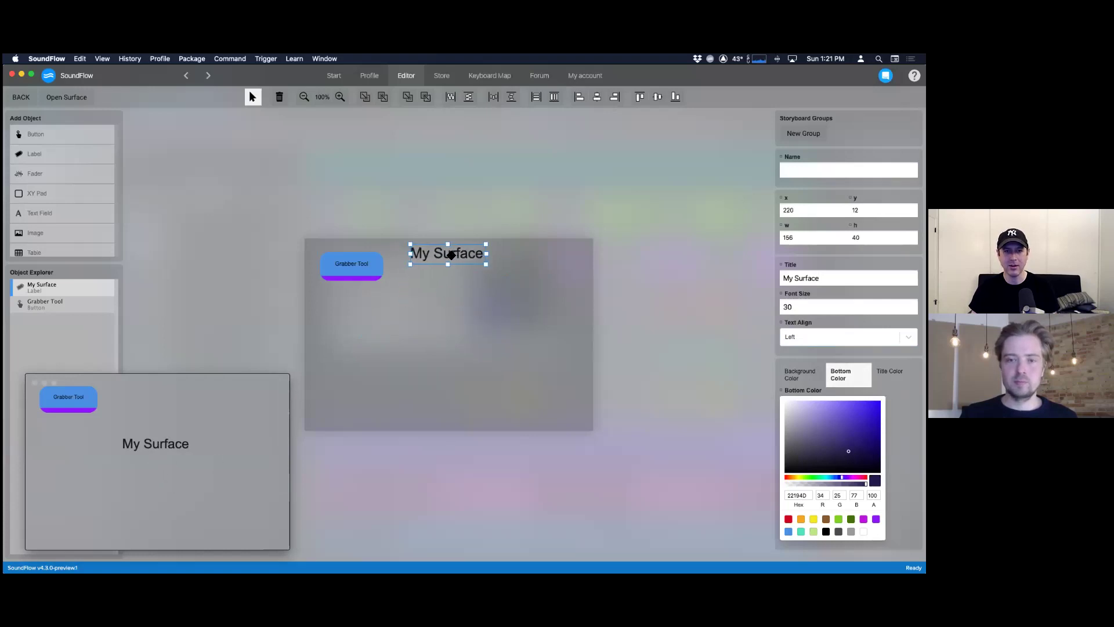
drag(129, 379, 138, 355)
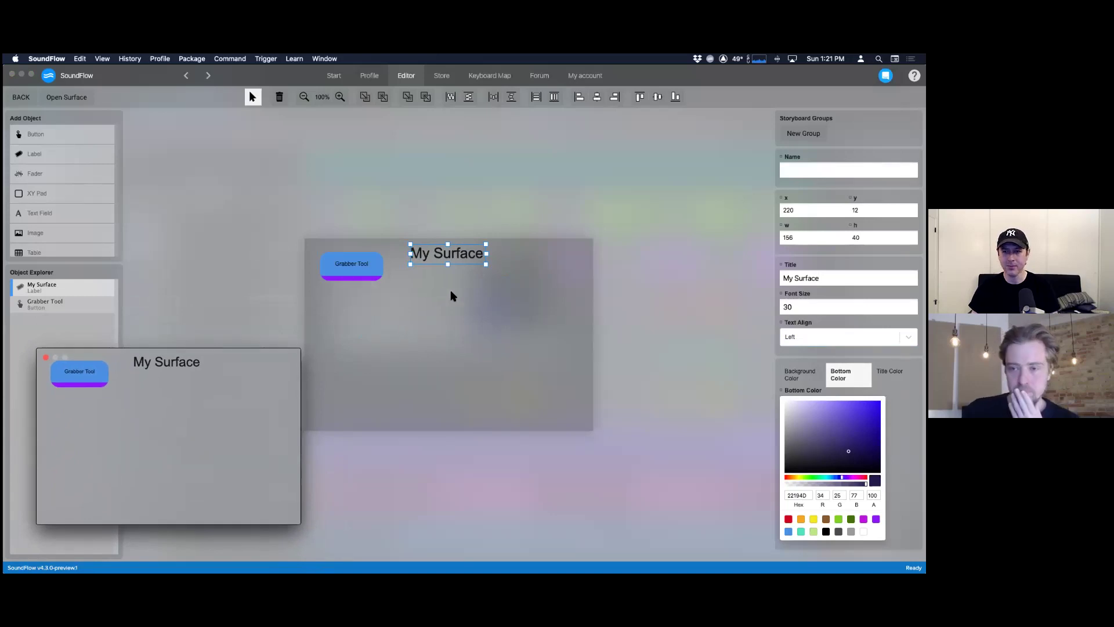
click(345, 272)
drag(356, 262, 350, 273)
click(437, 349)
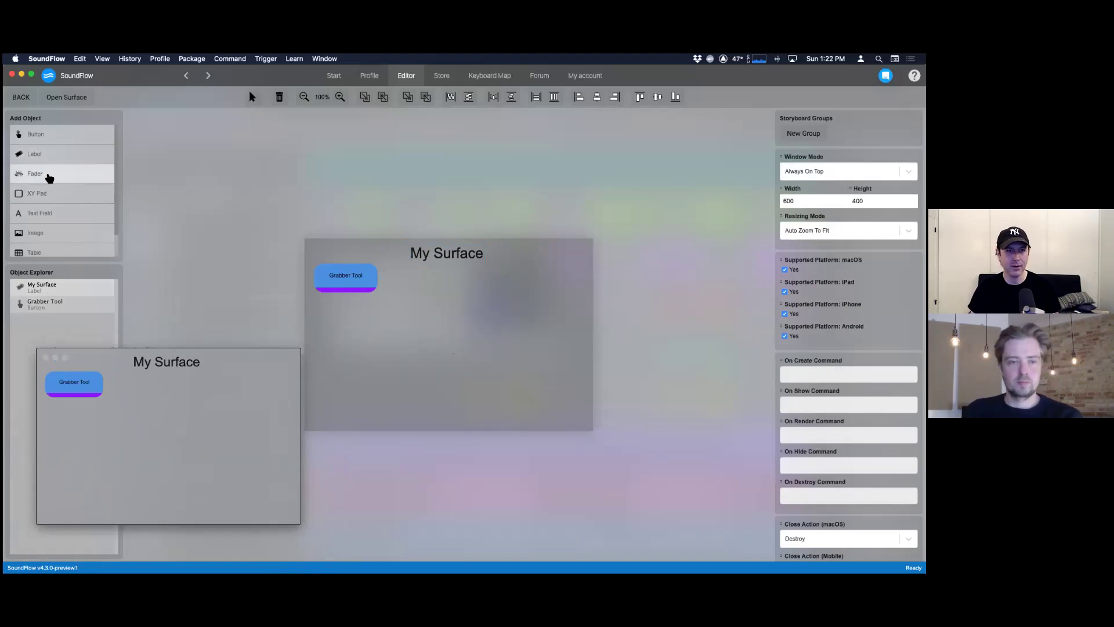
- Add a vertical fader about 68 by 232 at about x 28, y 144, below the Grabber Tool button
click(40, 174)
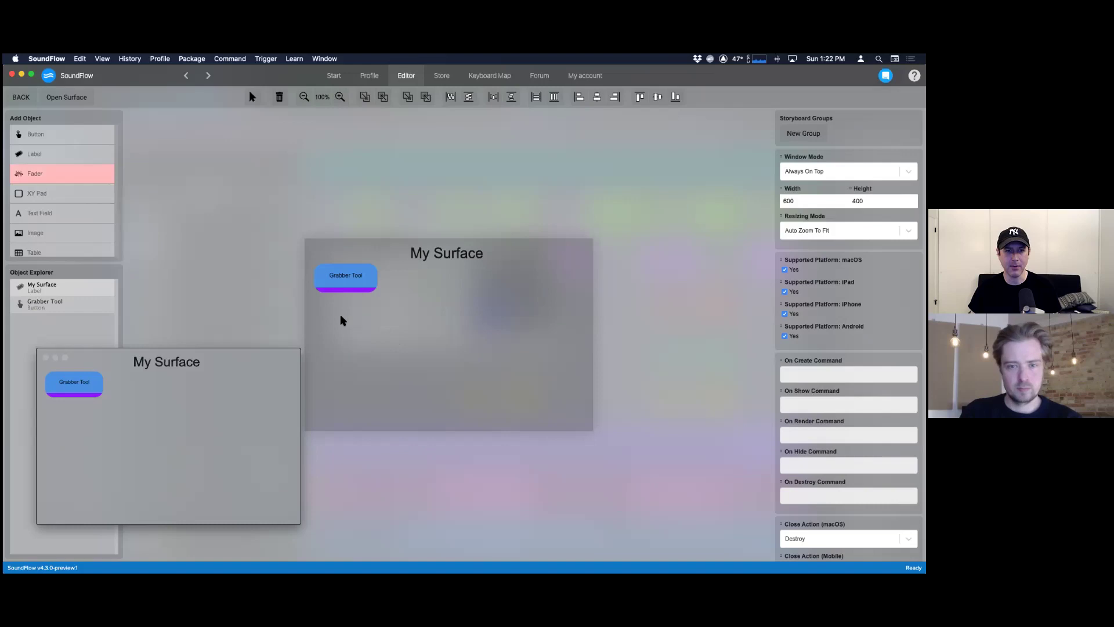
drag(319, 308, 351, 420)
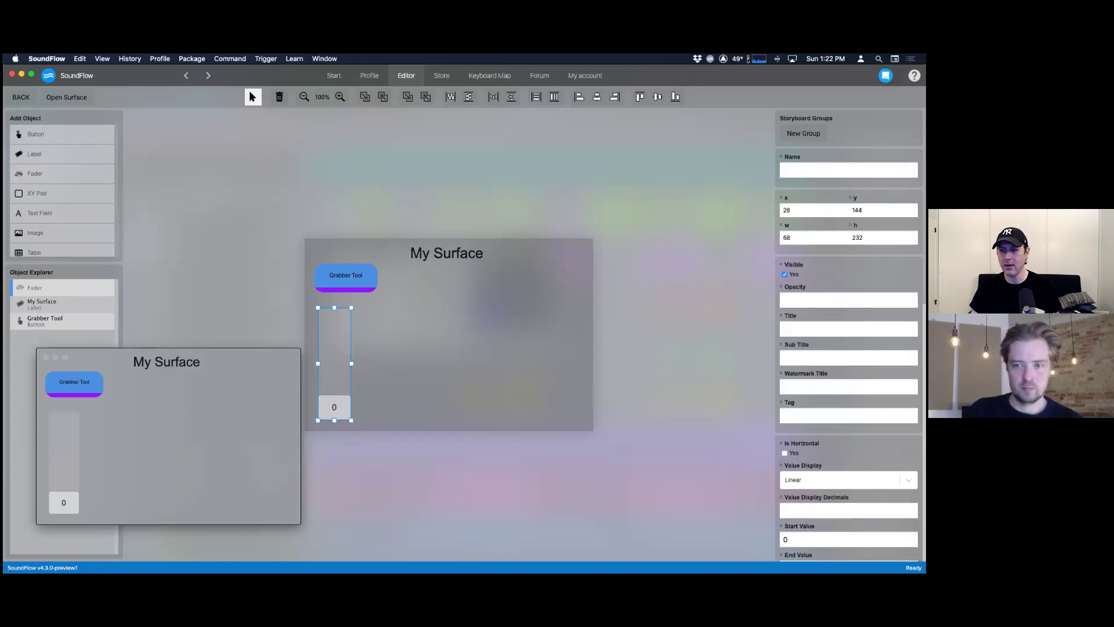
- Title the new fader "Volume"
click(847, 329)
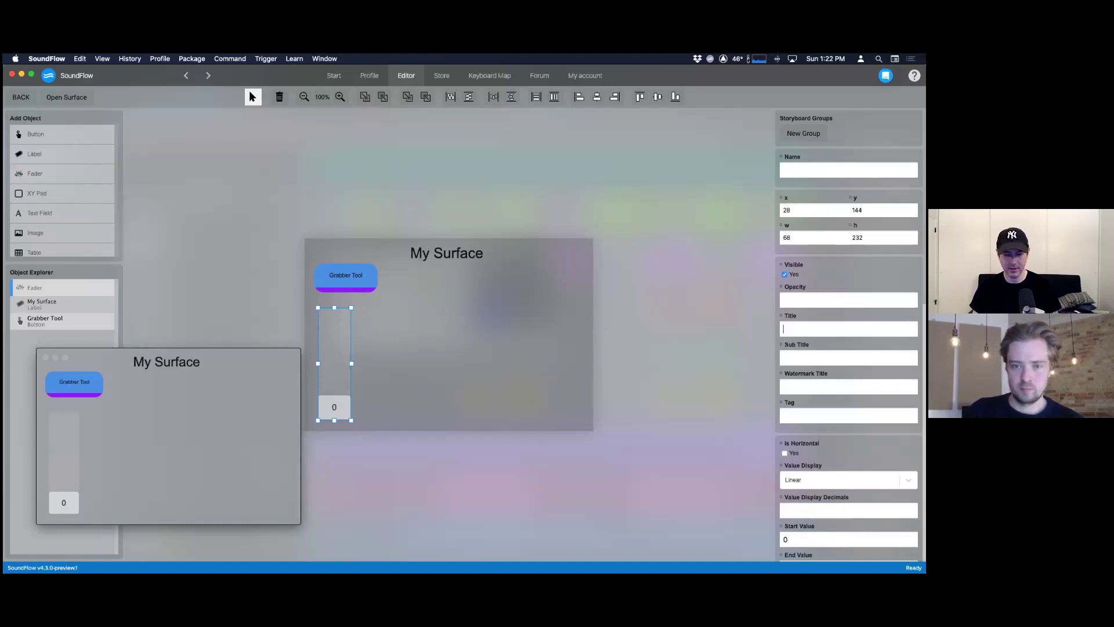
text(Fader)
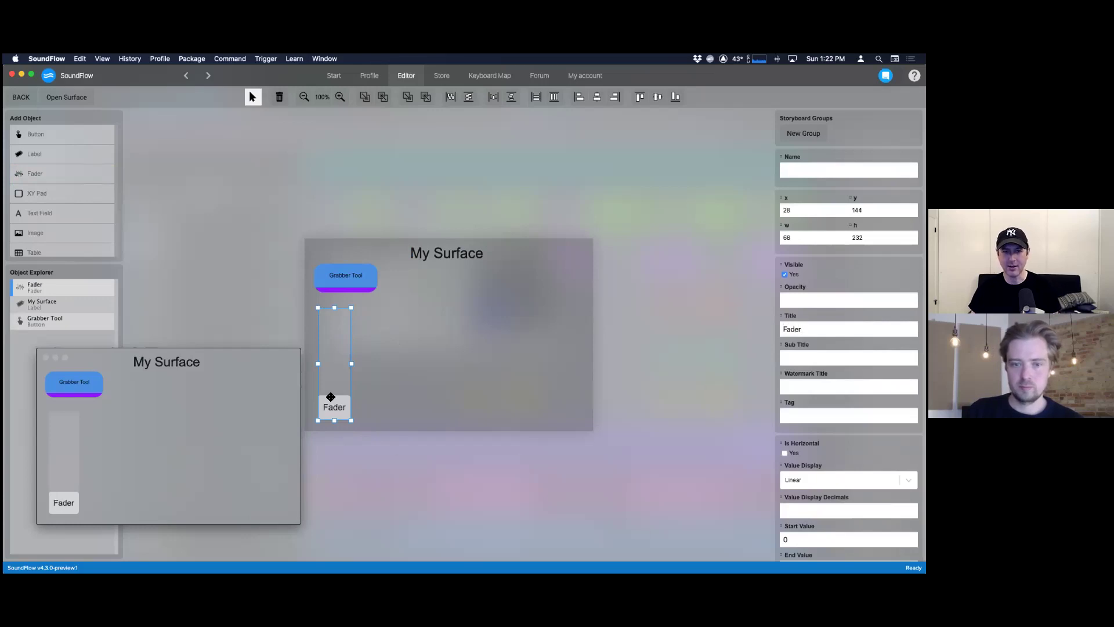
key(super+a)
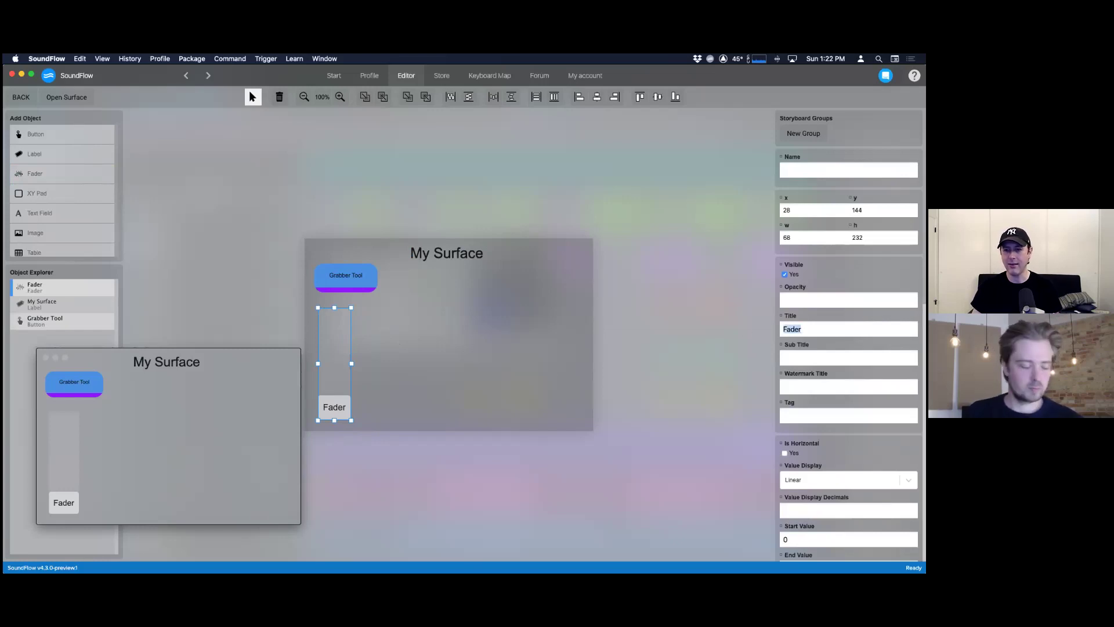
text(Volume)
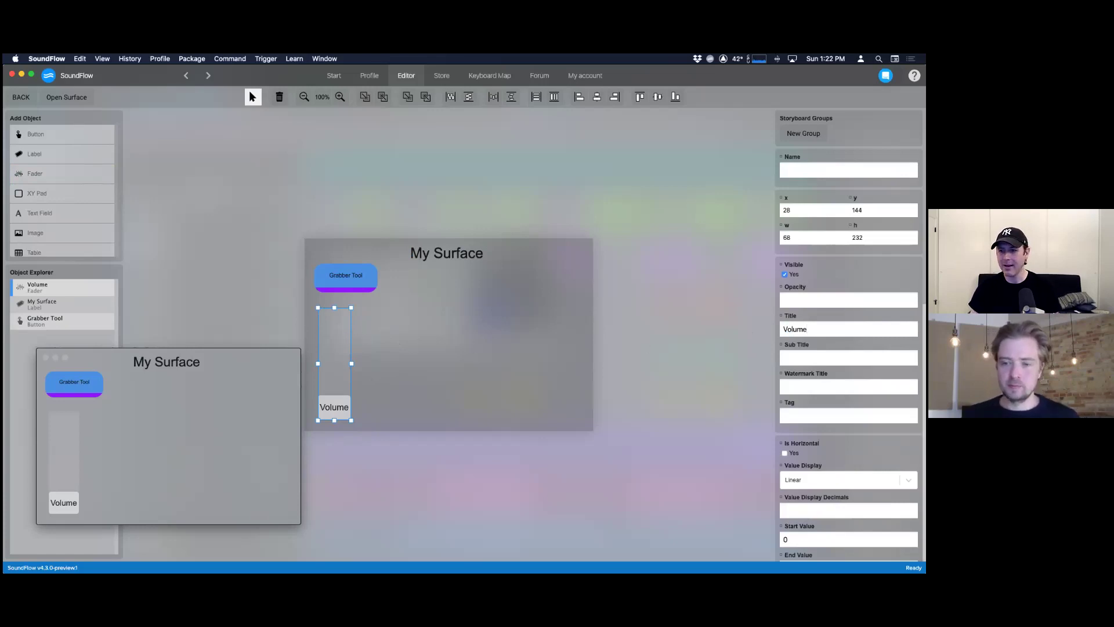
- Set the Volume fader's MIDI CC number to 7 and try moving the fader in the open surface window
scroll(848, 348, down, 3)
scroll(848, 334, down, 6)
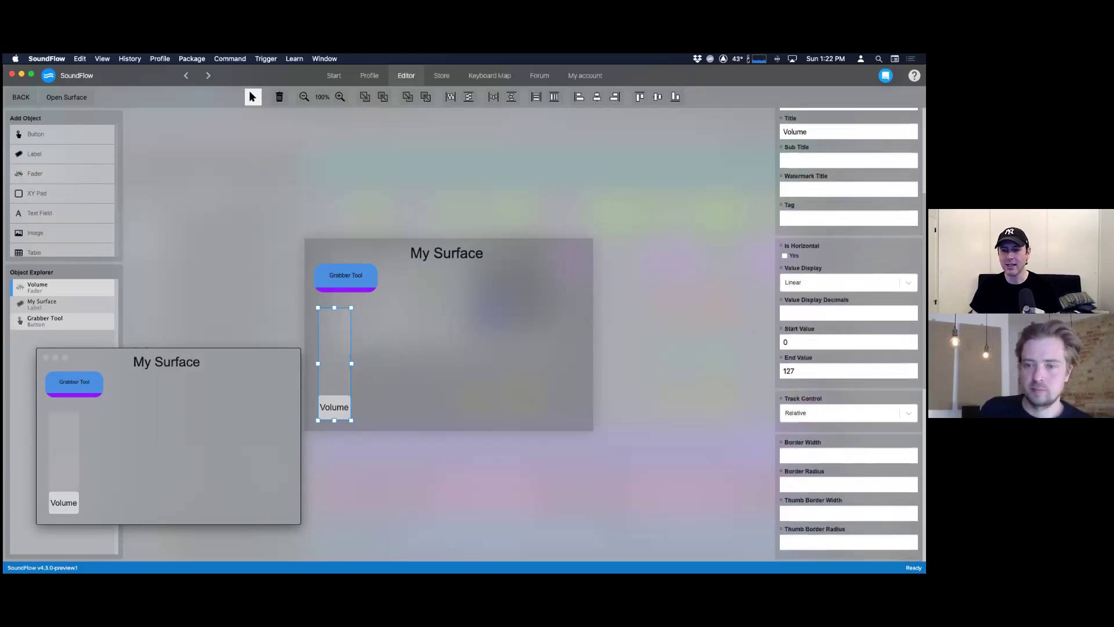
scroll(849, 335, down, 6)
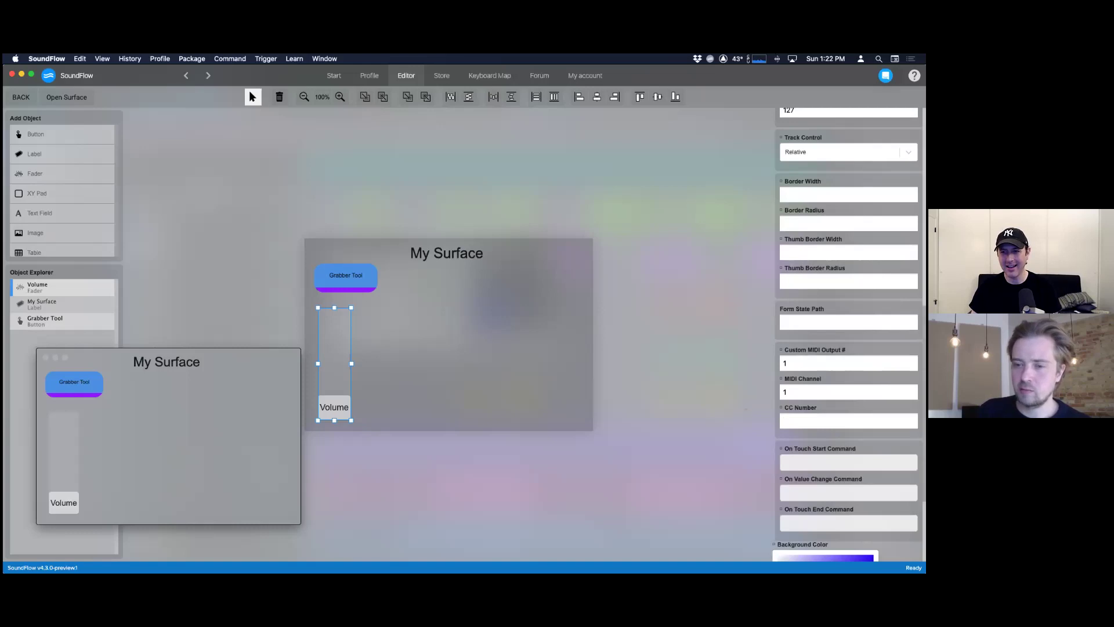
click(440, 416)
drag(74, 498, 79, 525)
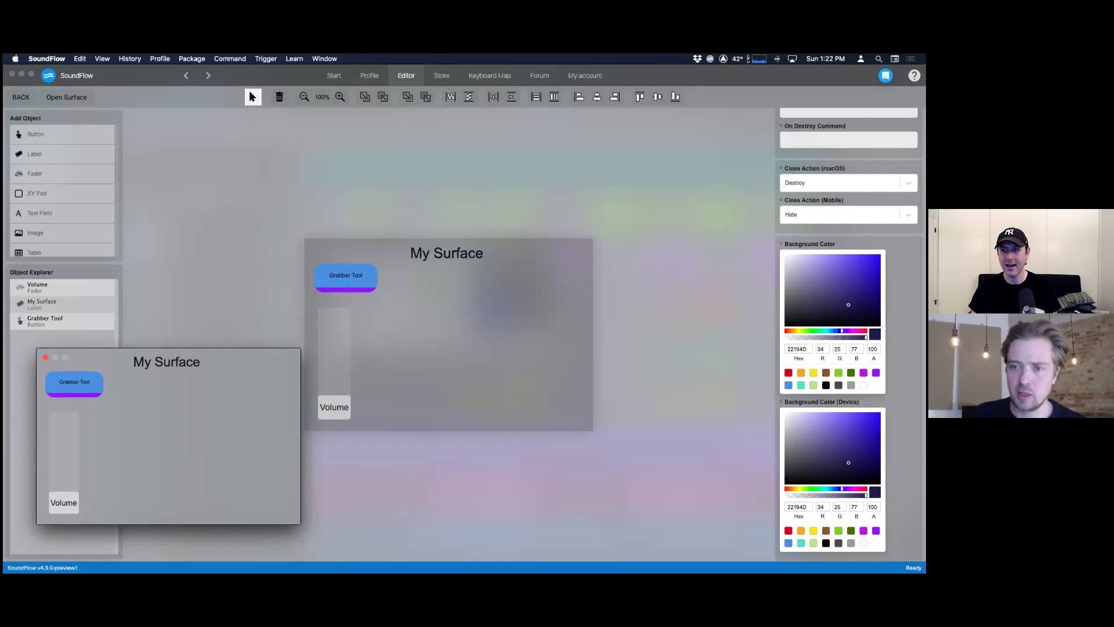
click(323, 335)
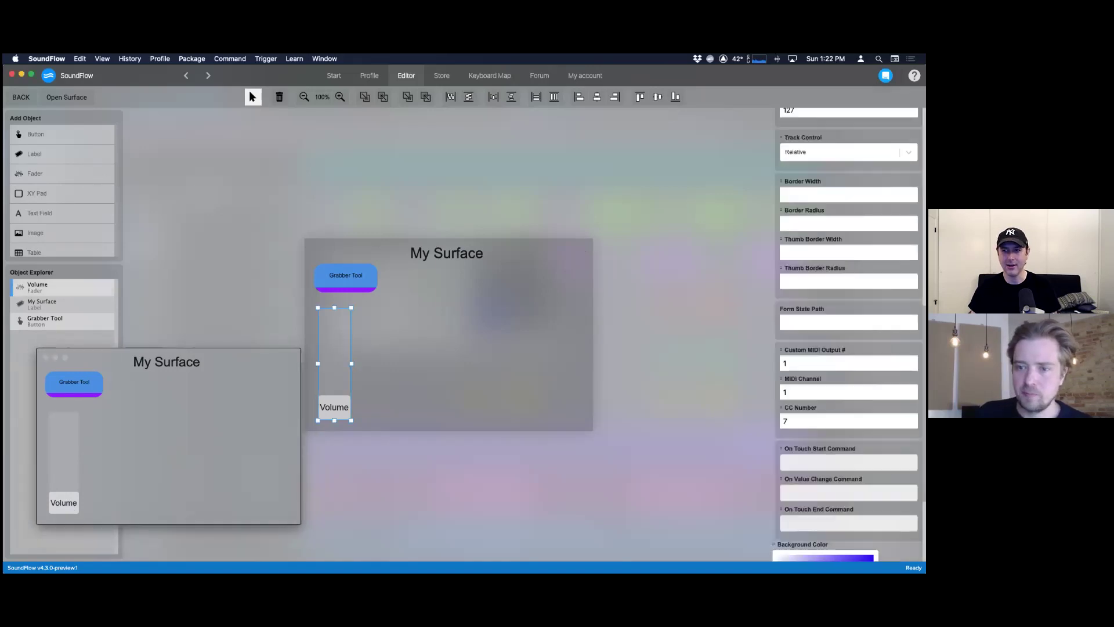
- Examine the Volume fader's start value, end value and track control options
scroll(849, 334, up, 2)
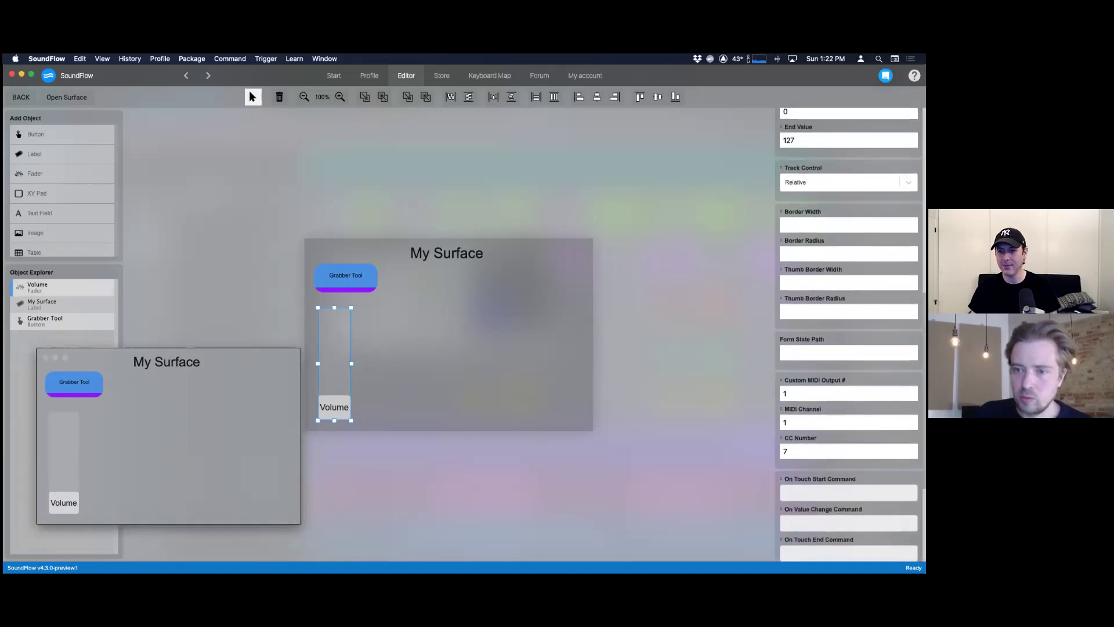
scroll(848, 334, up, 8)
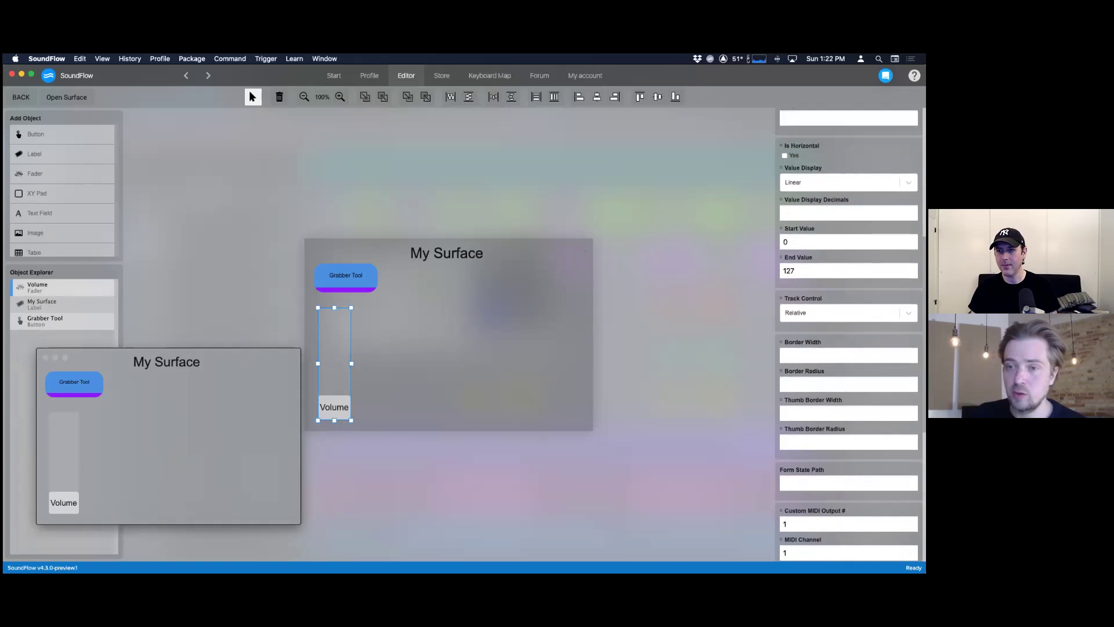
key(Tab)
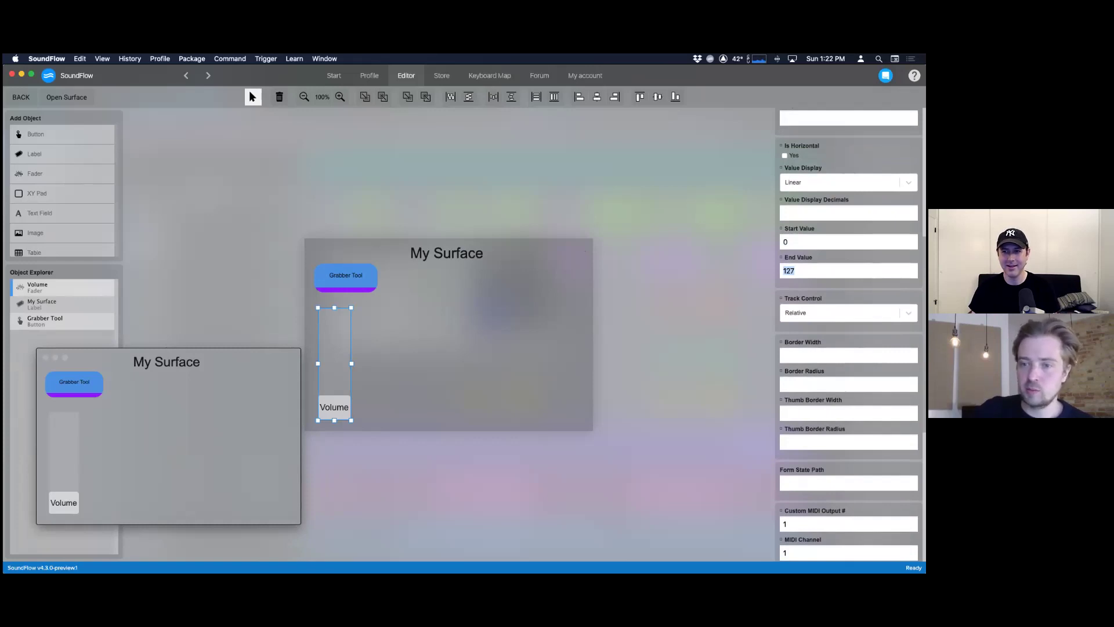
key(shift+Tab)
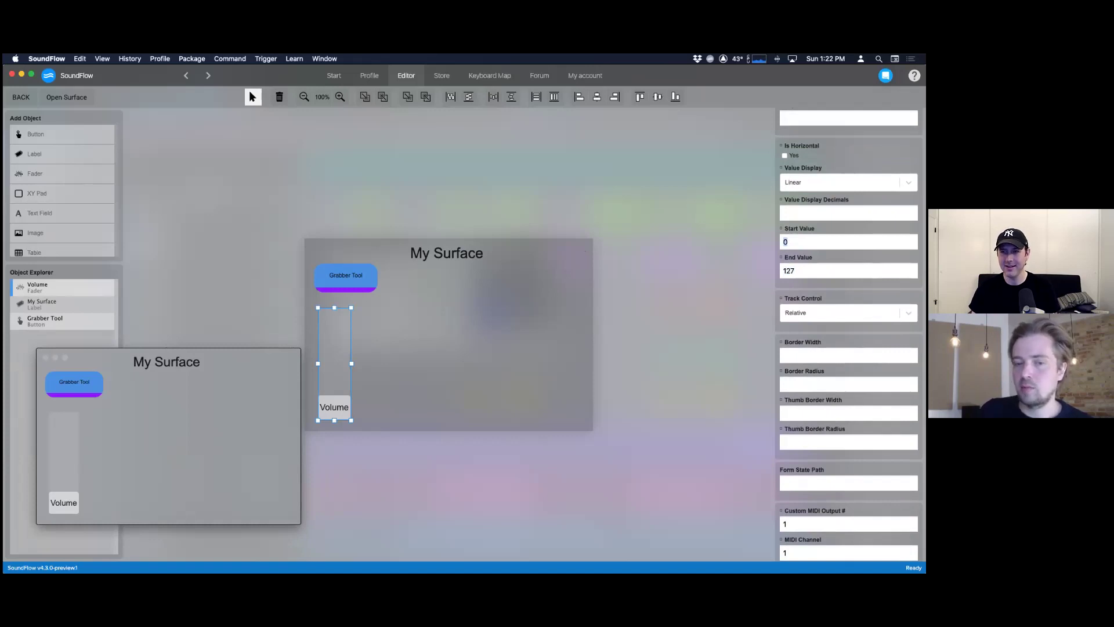
key(Escape)
click(329, 357)
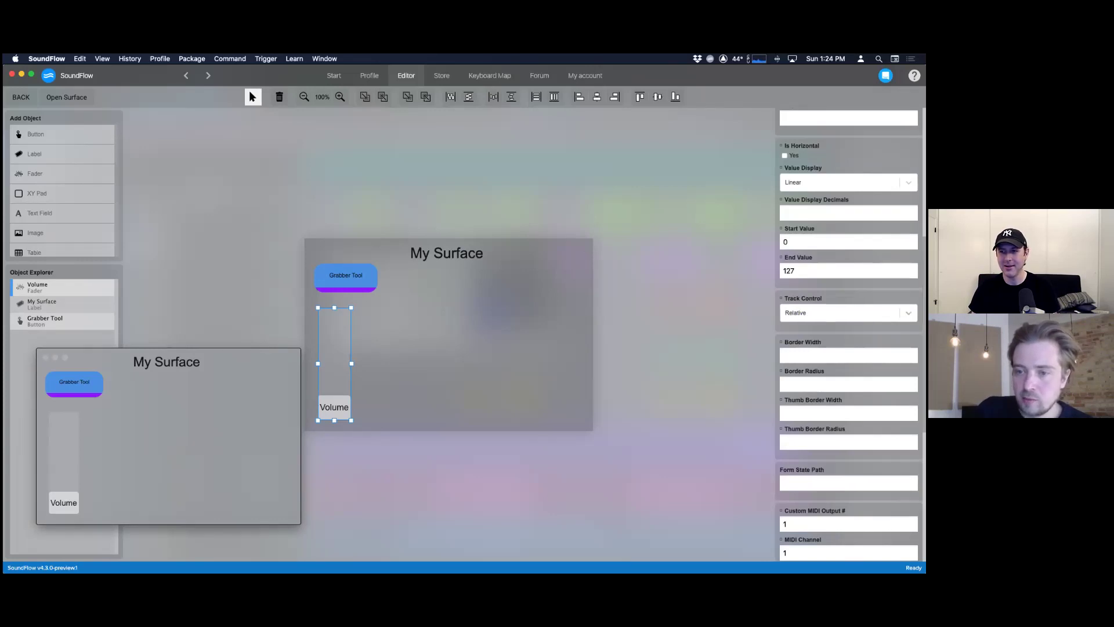
click(785, 313)
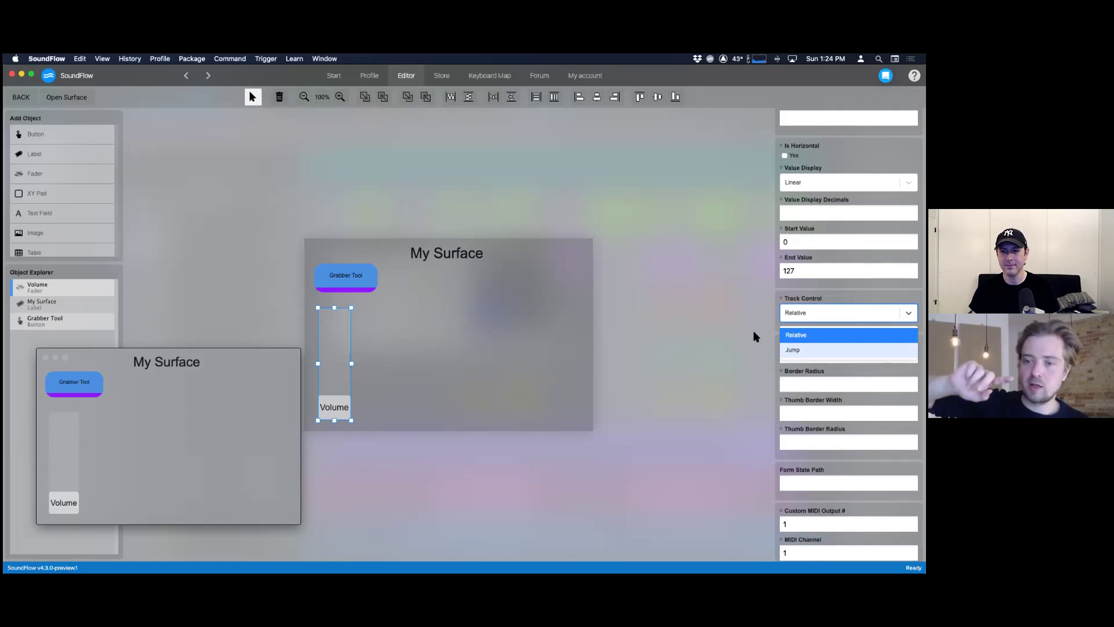
click(569, 352)
click(346, 355)
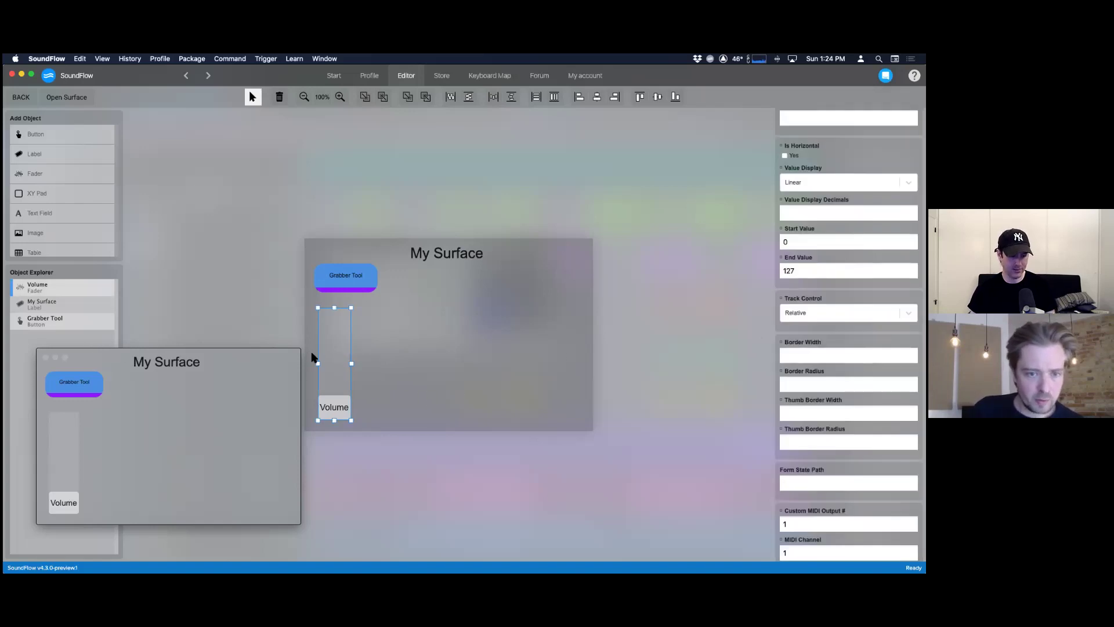
- Switch to QuickTime Player to view the mirrored device screen, move the My Surface window clear of it, and hide QuickTime Player
key(super+Tab)
key(super+Tab)
key(super+Tab)
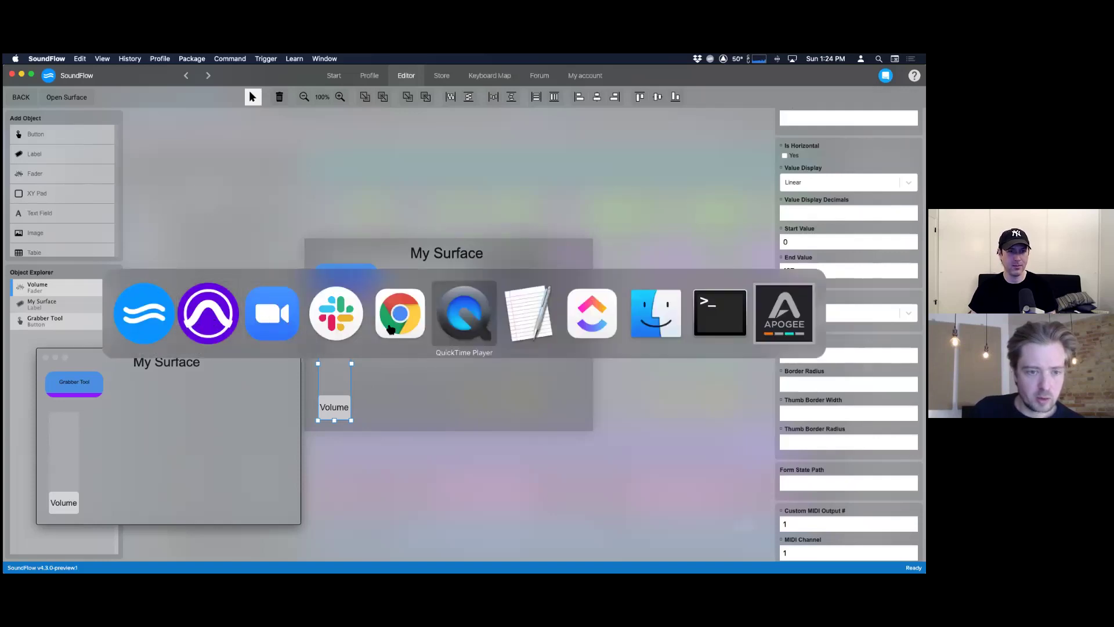
click(461, 327)
drag(213, 359, 520, 172)
mouse_move(311, 372)
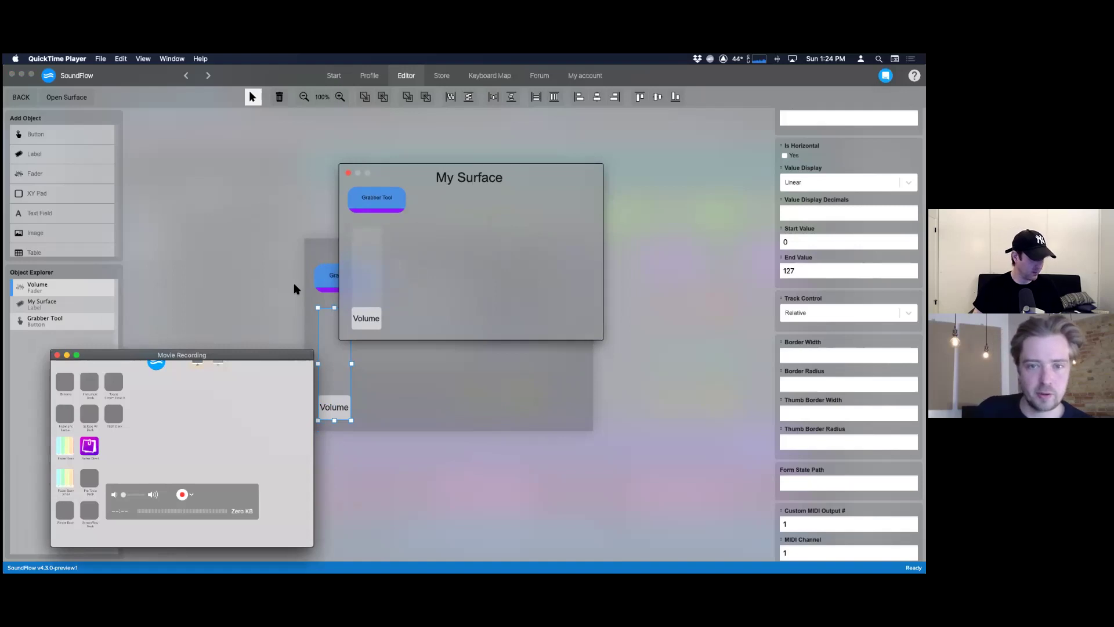
key(super+h)
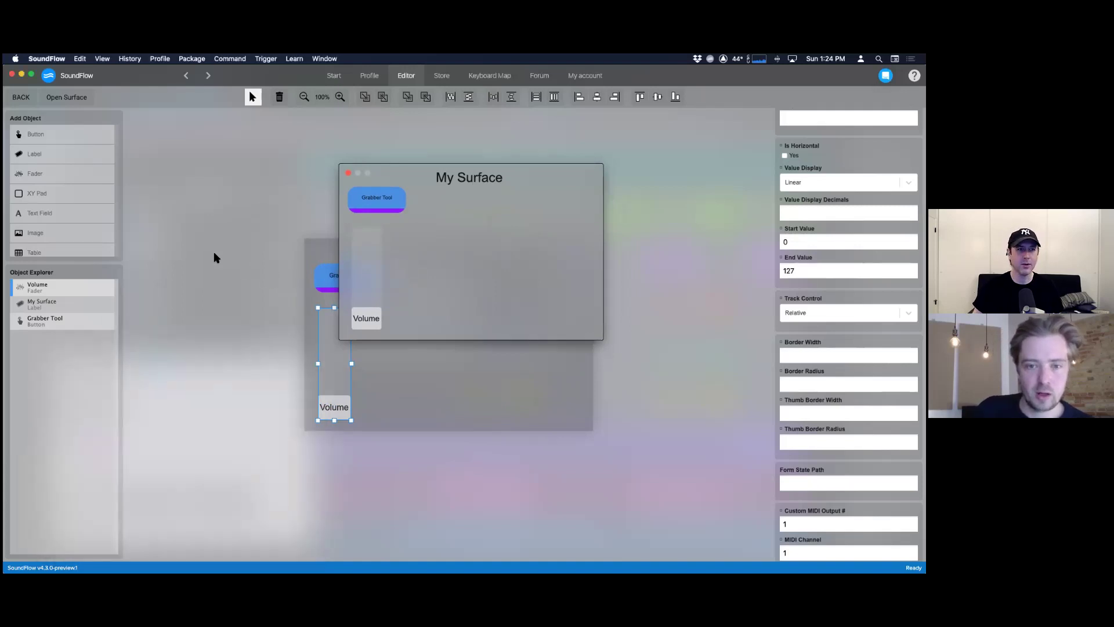
- Leave the surface editor, open the Fader and button surface from the Default Package, and return to editing it
click(13, 96)
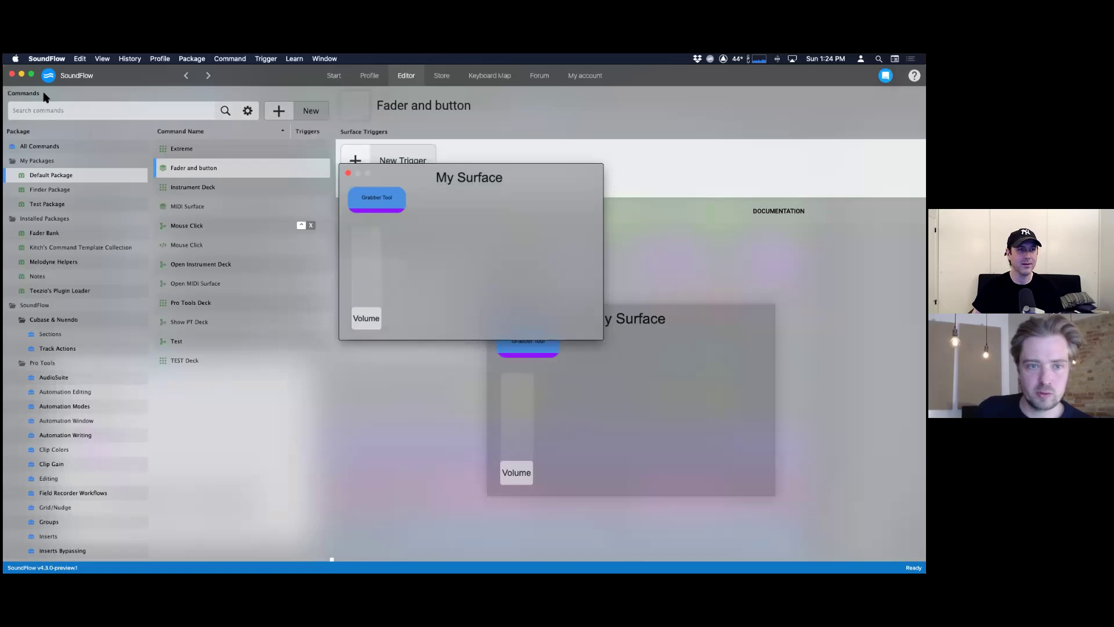
click(195, 168)
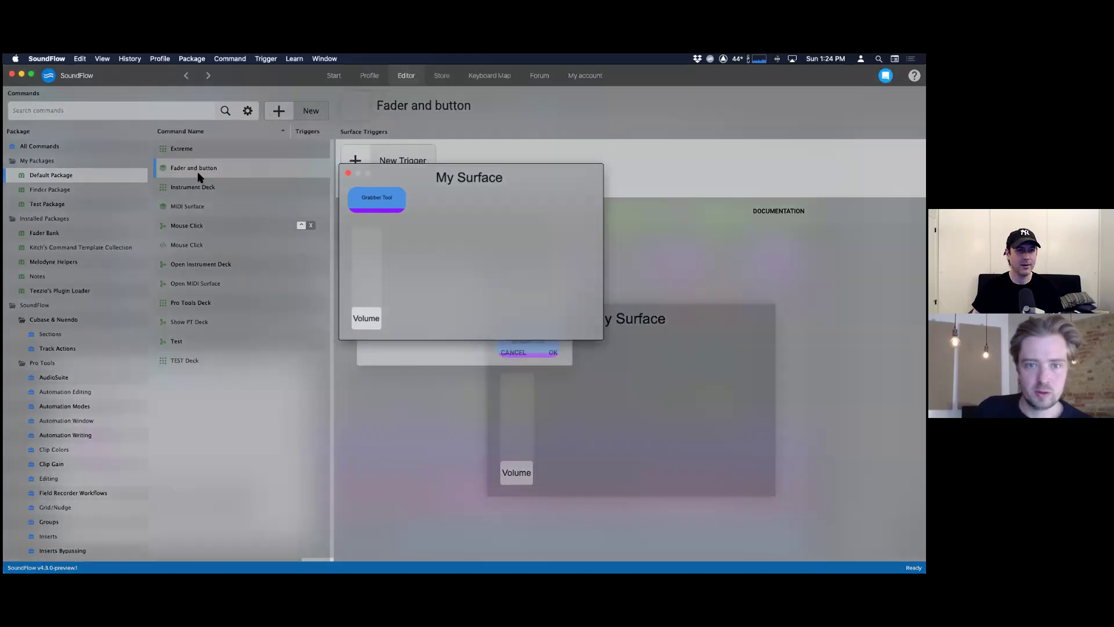
click(513, 352)
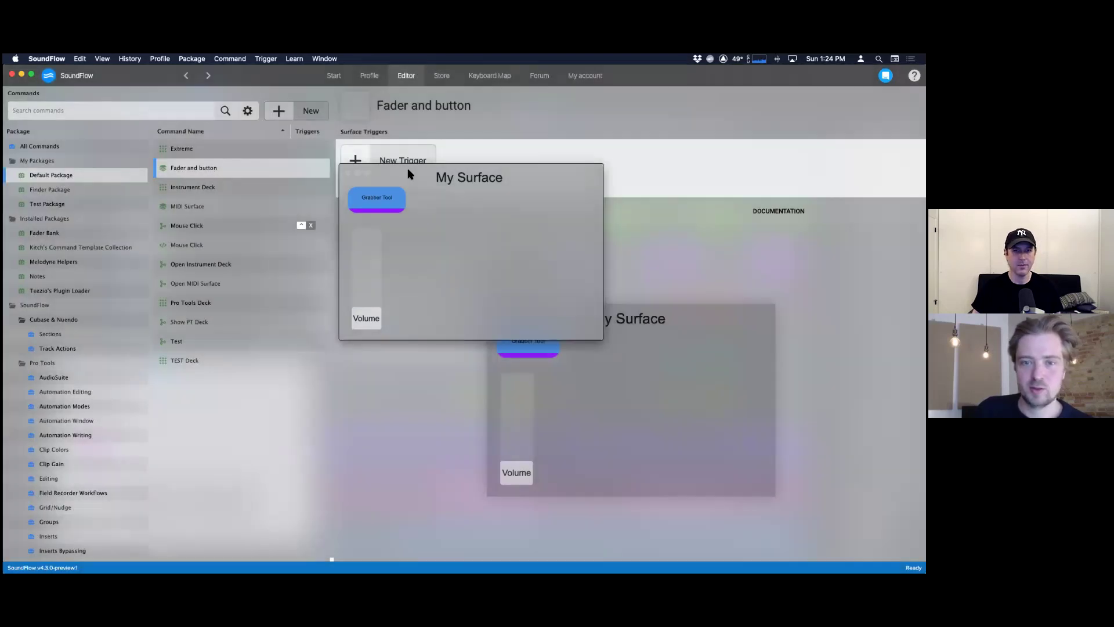
drag(409, 172, 313, 360)
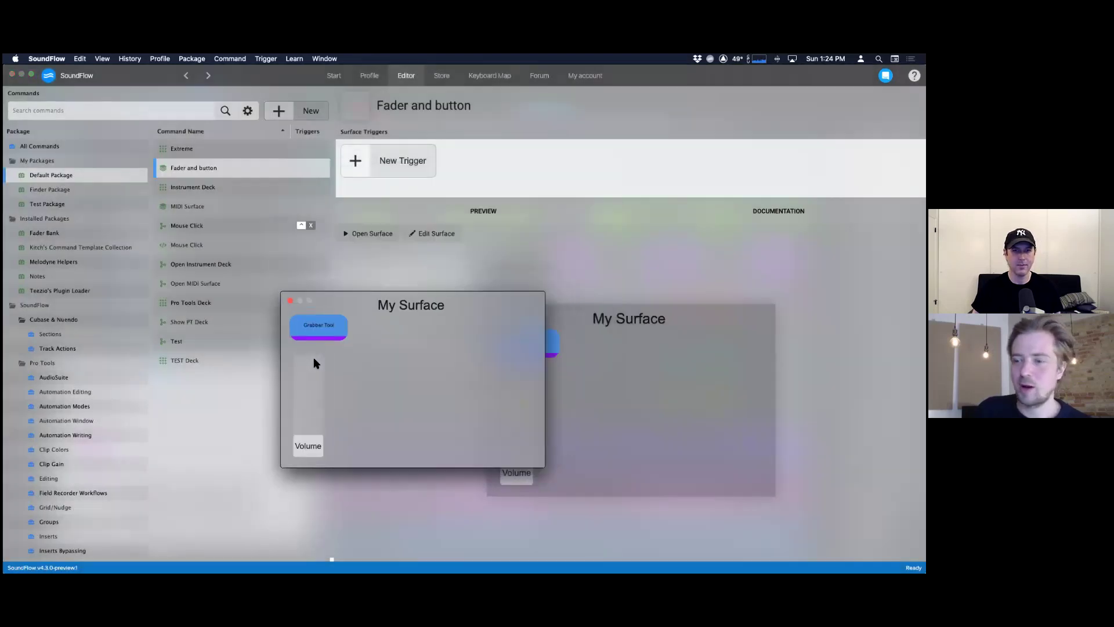
click(373, 234)
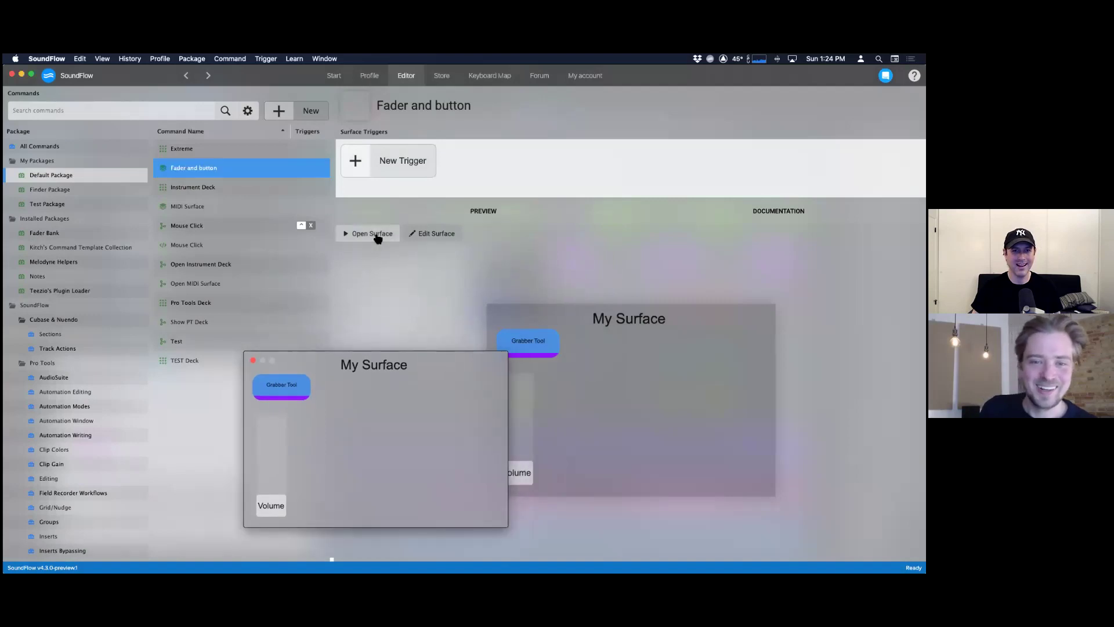
click(435, 235)
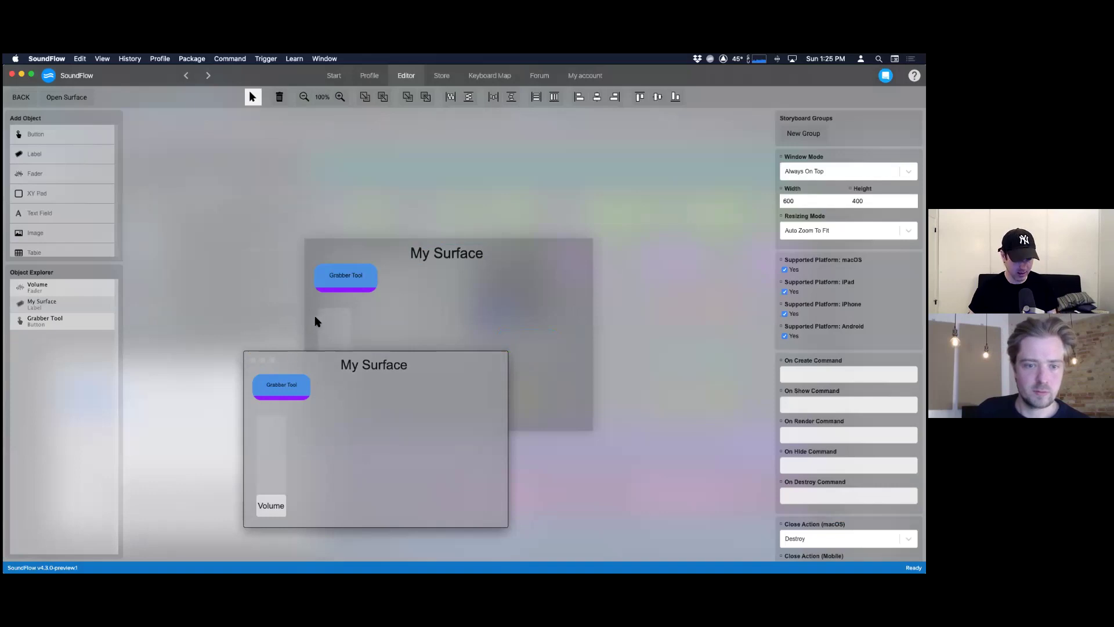
- Set the surface's background color to 322C52 and its device background color to 393357, checking the mirrored device in QuickTime Player
key(super+Tab)
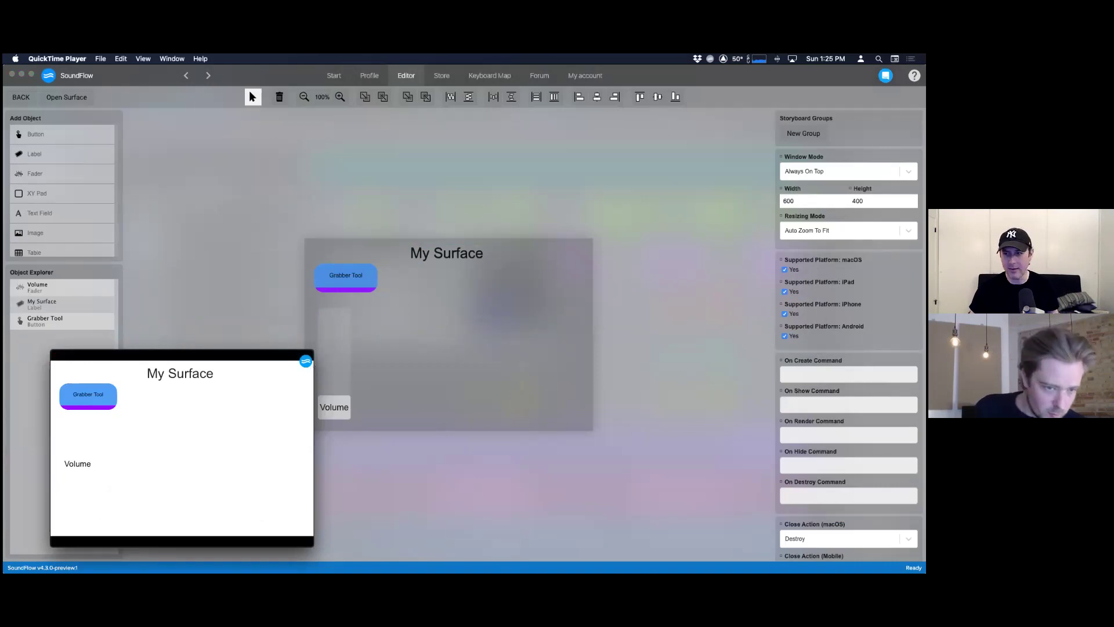
scroll(847, 348, down, 10)
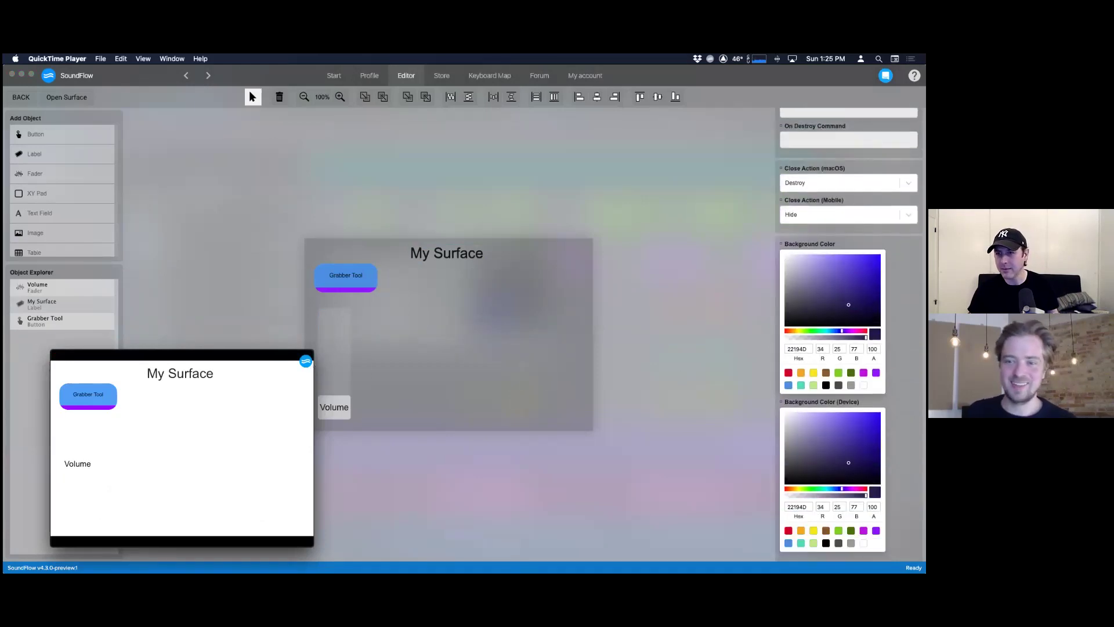
click(693, 270)
drag(849, 304, 829, 303)
click(818, 462)
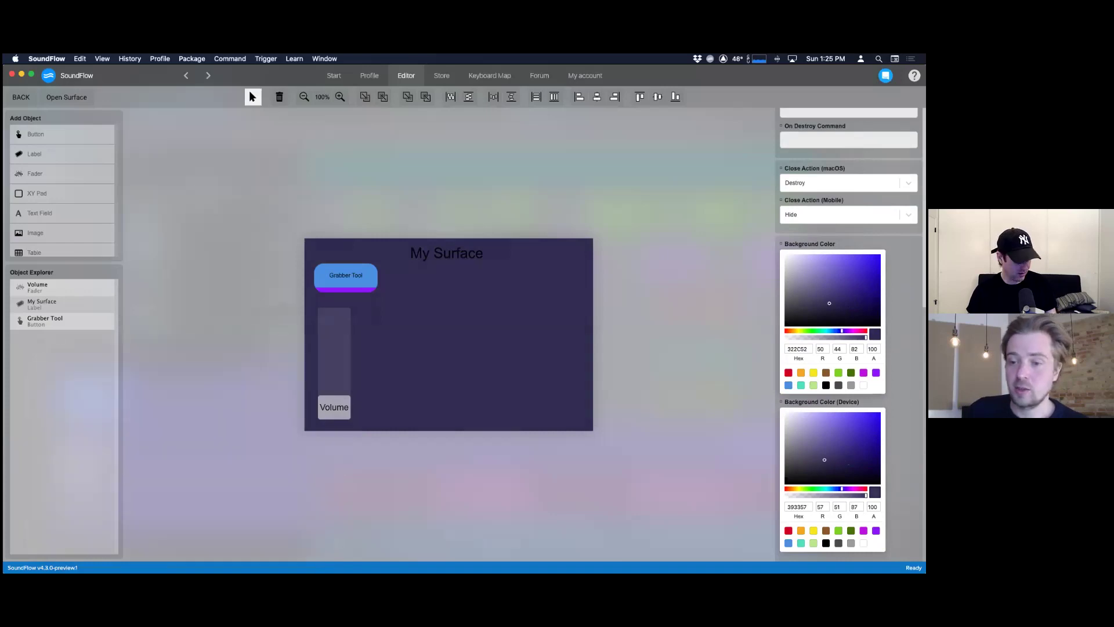
key(super+Tab)
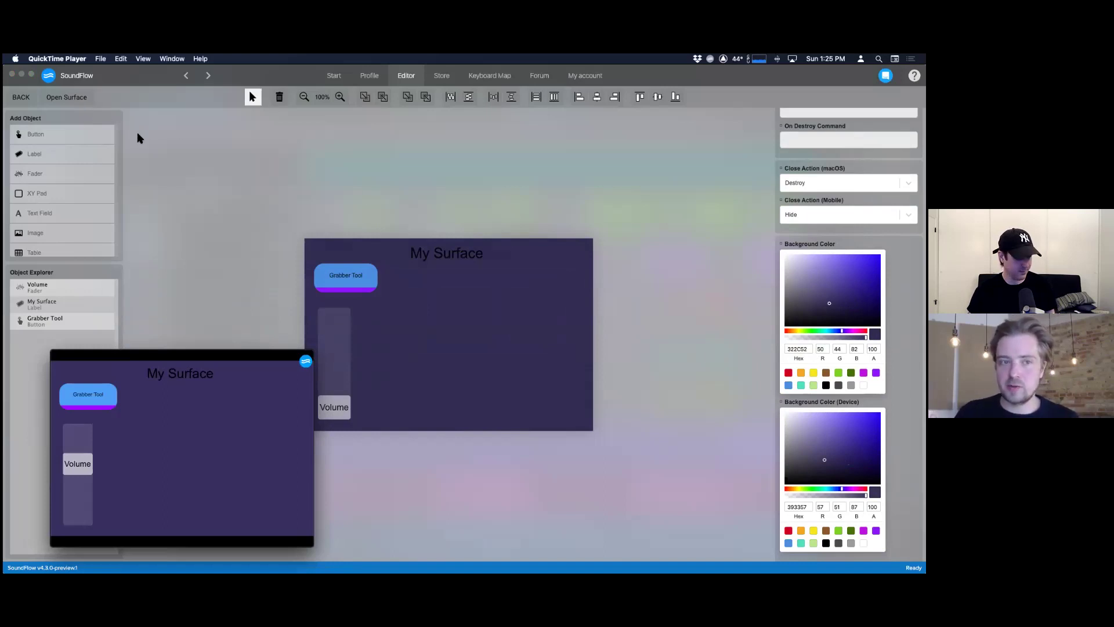
- Duplicate the Volume fader twice and line up the three faders side by side below the Grabber Tool button
click(341, 359)
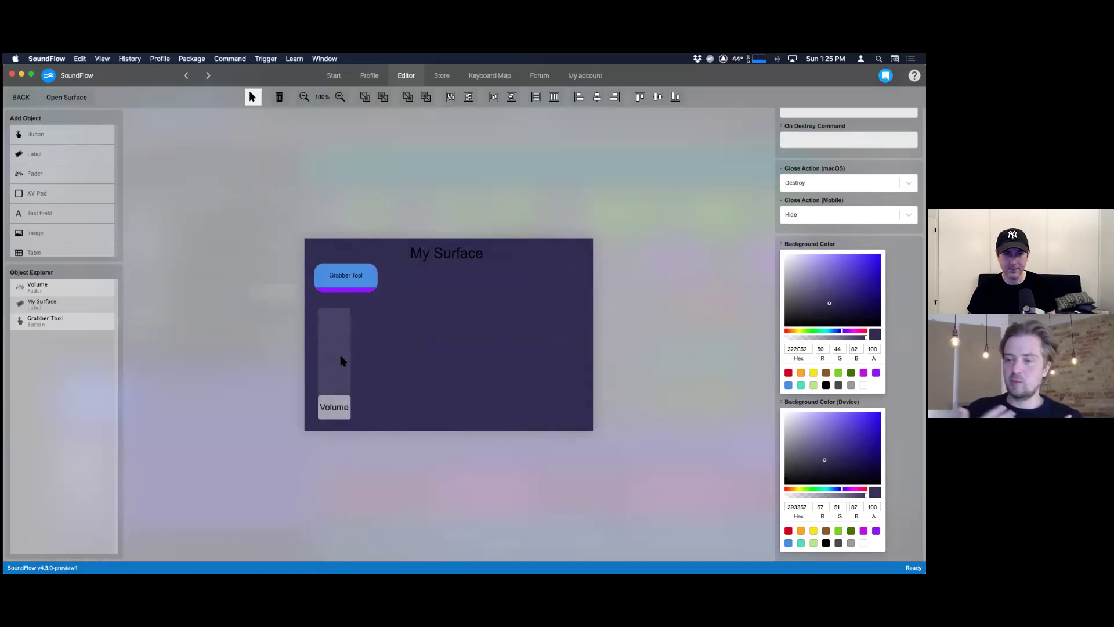
click(336, 362)
key(super+d)
drag(338, 363, 409, 367)
key(super+d)
click(442, 356)
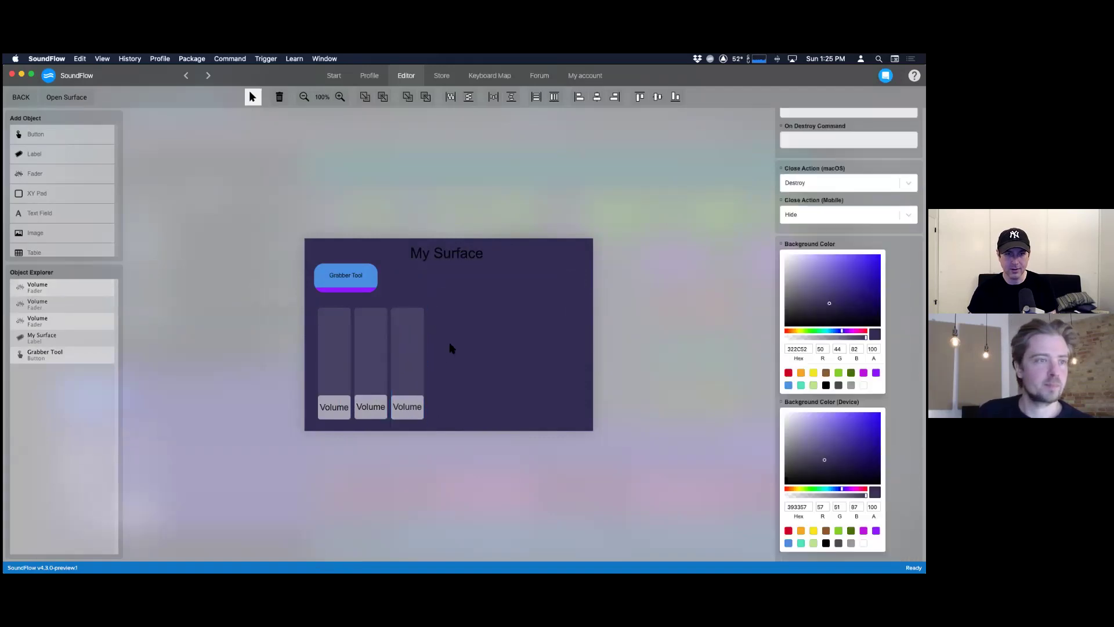
- Switch to QuickTime Player to view the three faders on the mirrored device, and close the movie recording window
key(super+Tab)
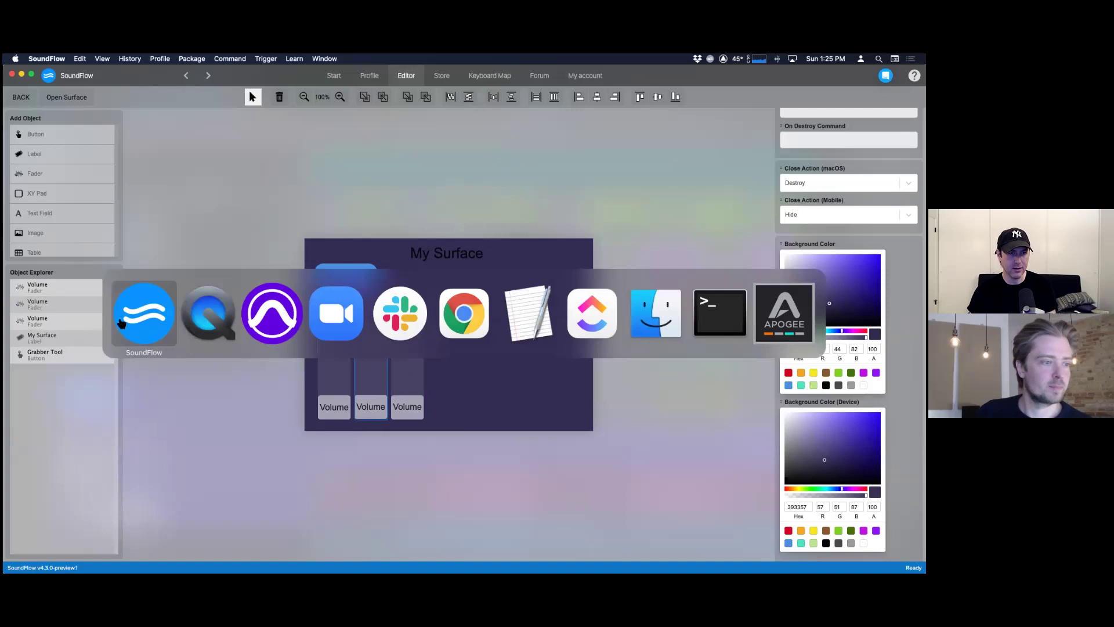
click(196, 322)
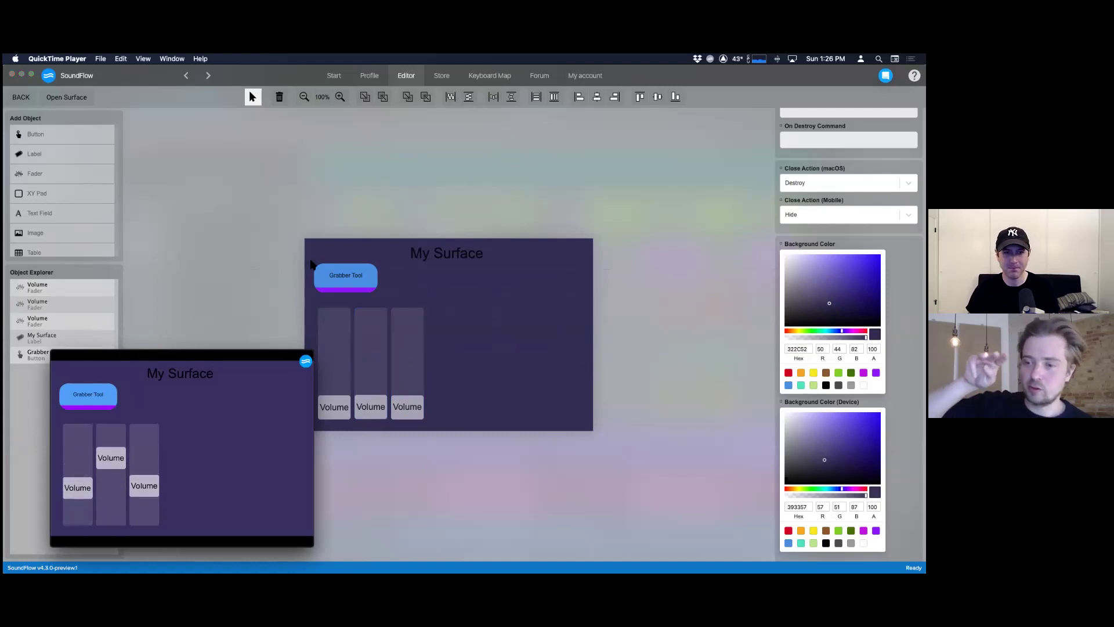
key(super+w)
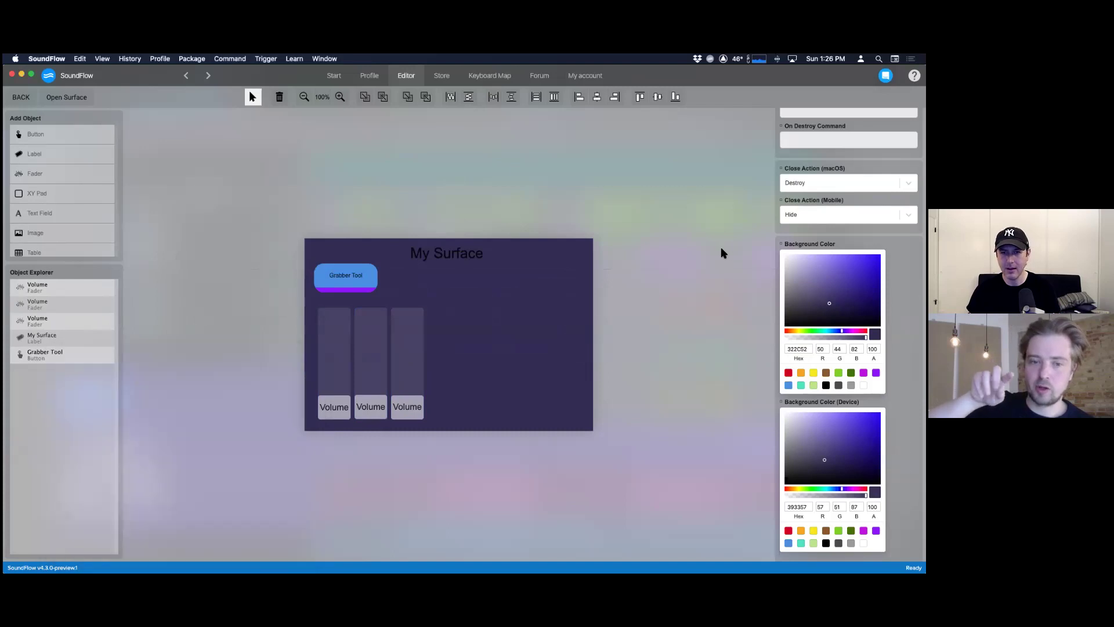
scroll(848, 335, up, 6)
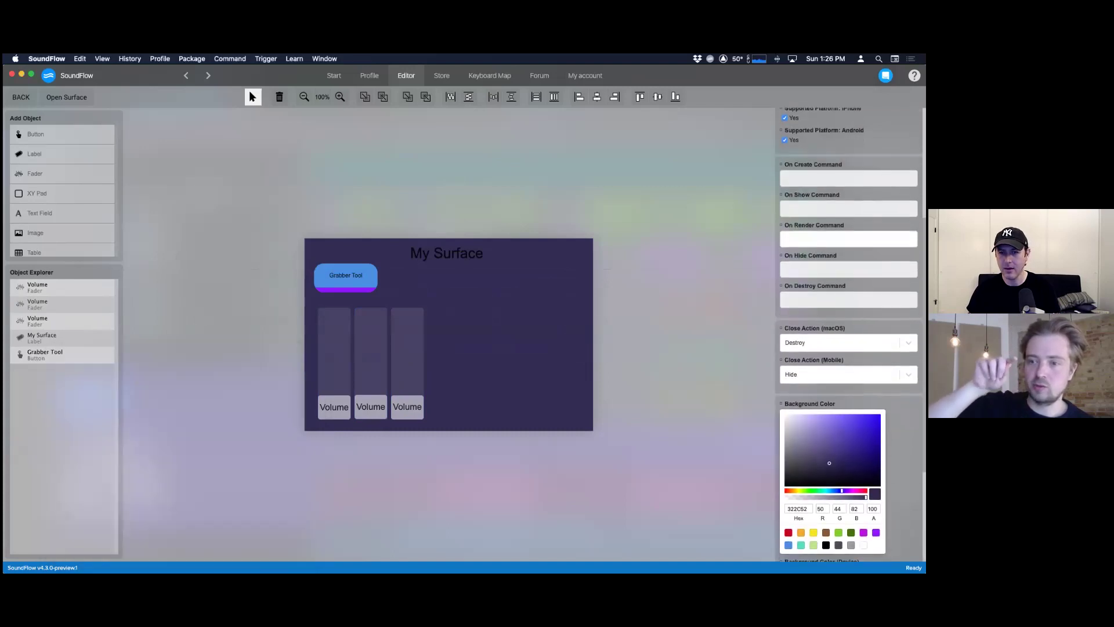
scroll(848, 335, down, 5)
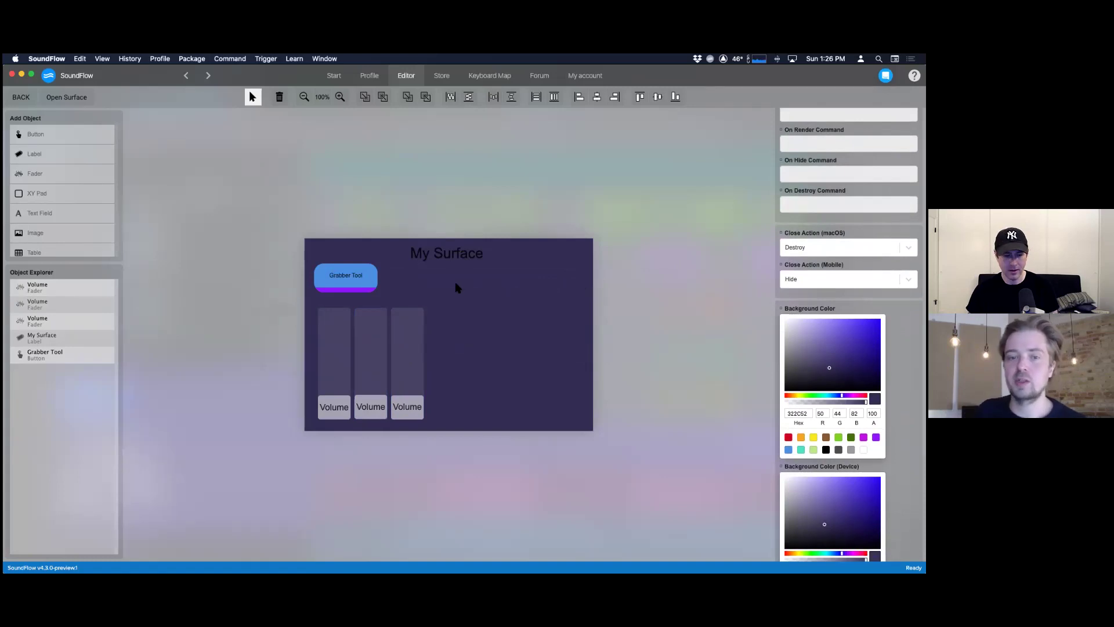
- View the faders on the mirrored device in QuickTime Player, return to SoundFlow and set the third Volume fader's track control to Jump
key(super+Tab)
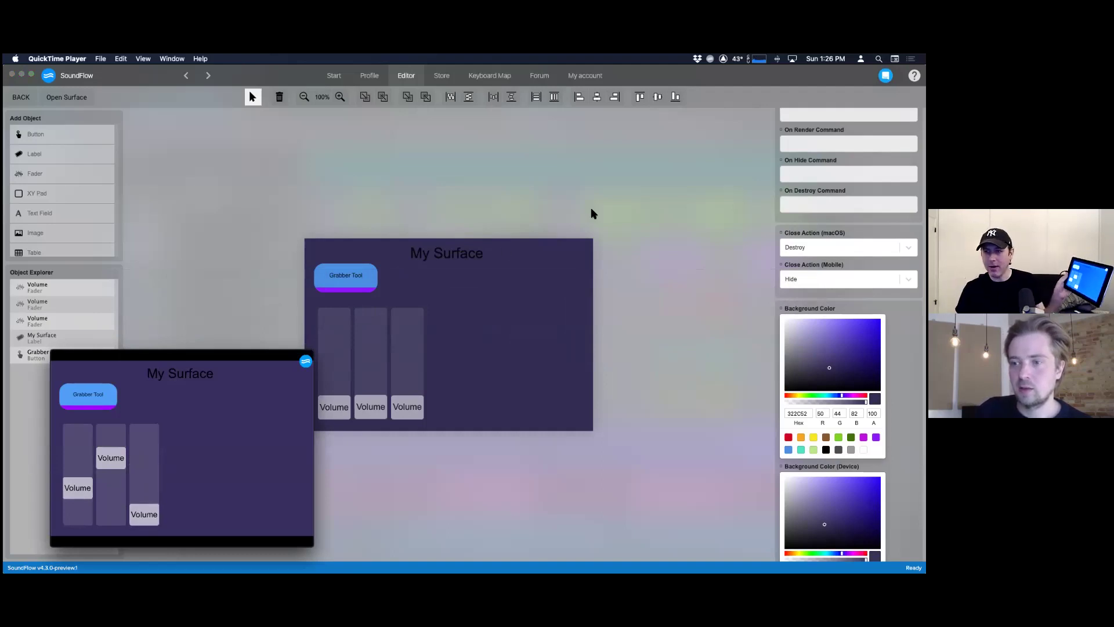
click(412, 336)
click(407, 340)
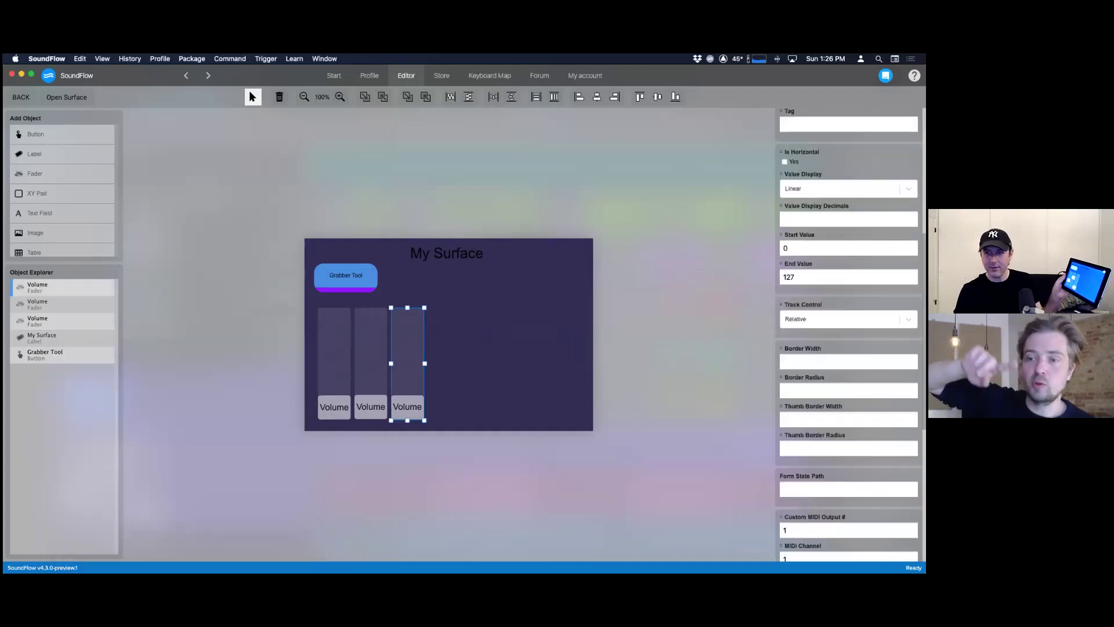
click(840, 319)
click(839, 355)
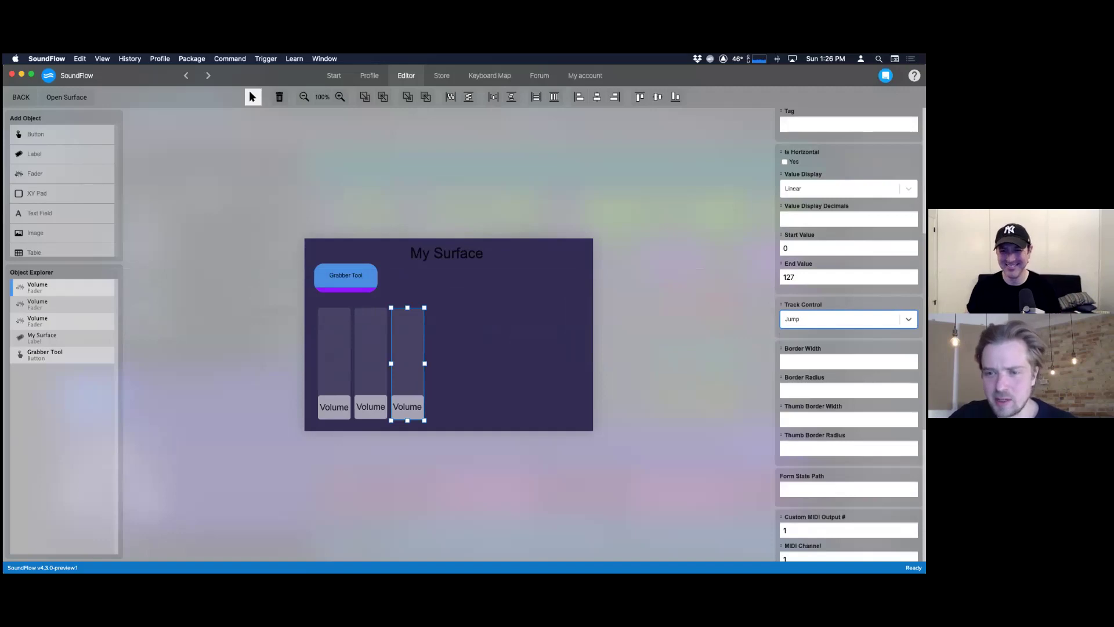
scroll(849, 334, down, 5)
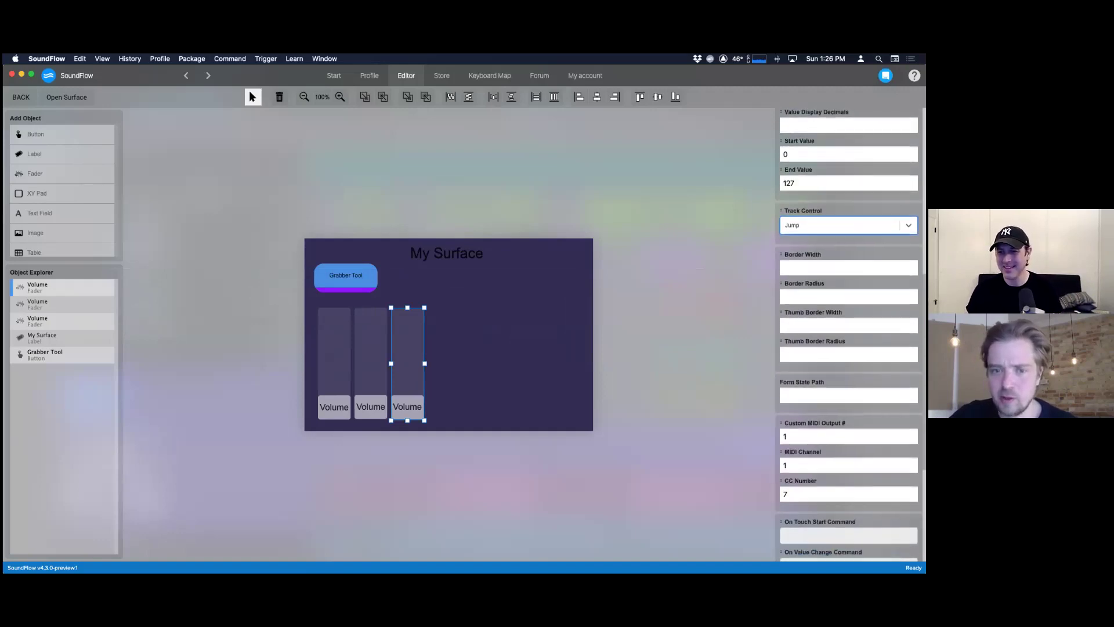
scroll(849, 334, down, 2)
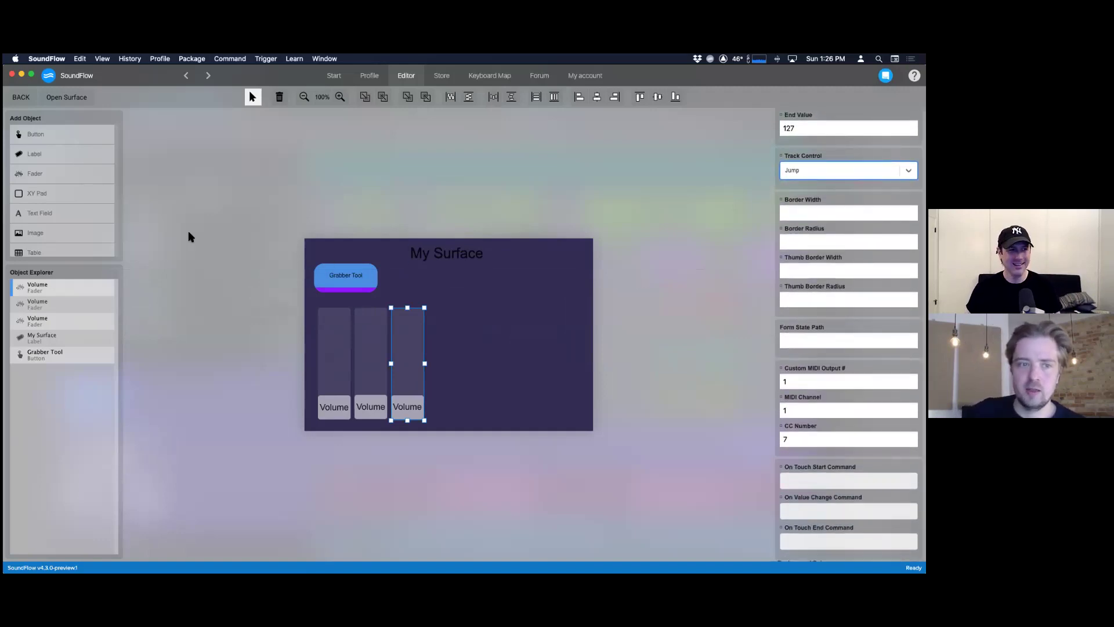
- Add an XY Pad beside the three faders, view it on the mirrored device in QuickTime Player, and return to SoundFlow
drag(38, 194, 378, 265)
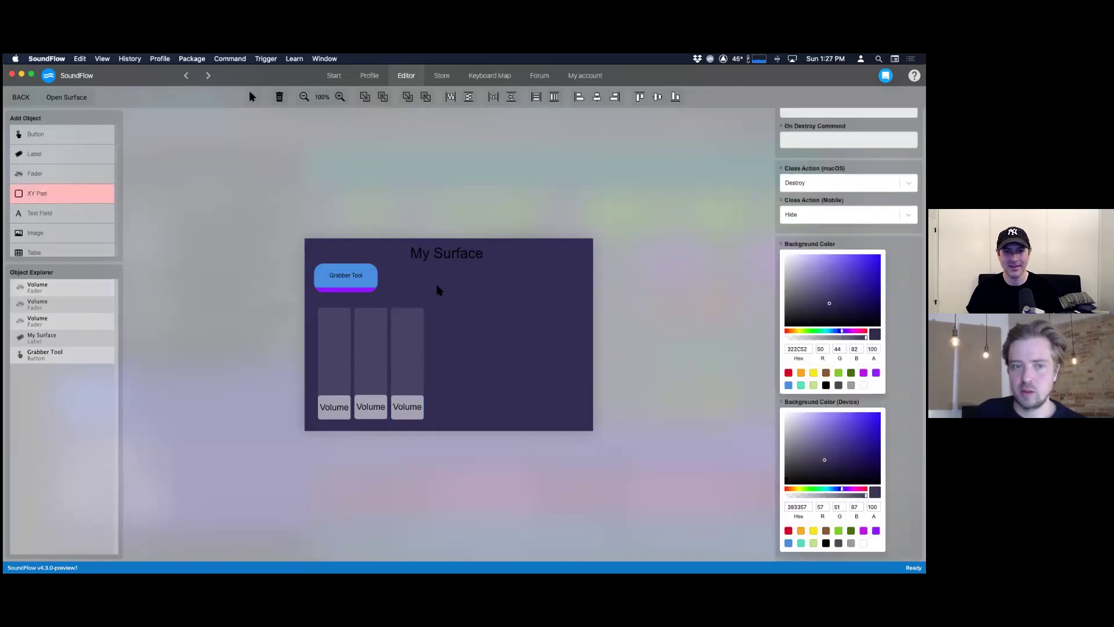
drag(470, 336, 569, 400)
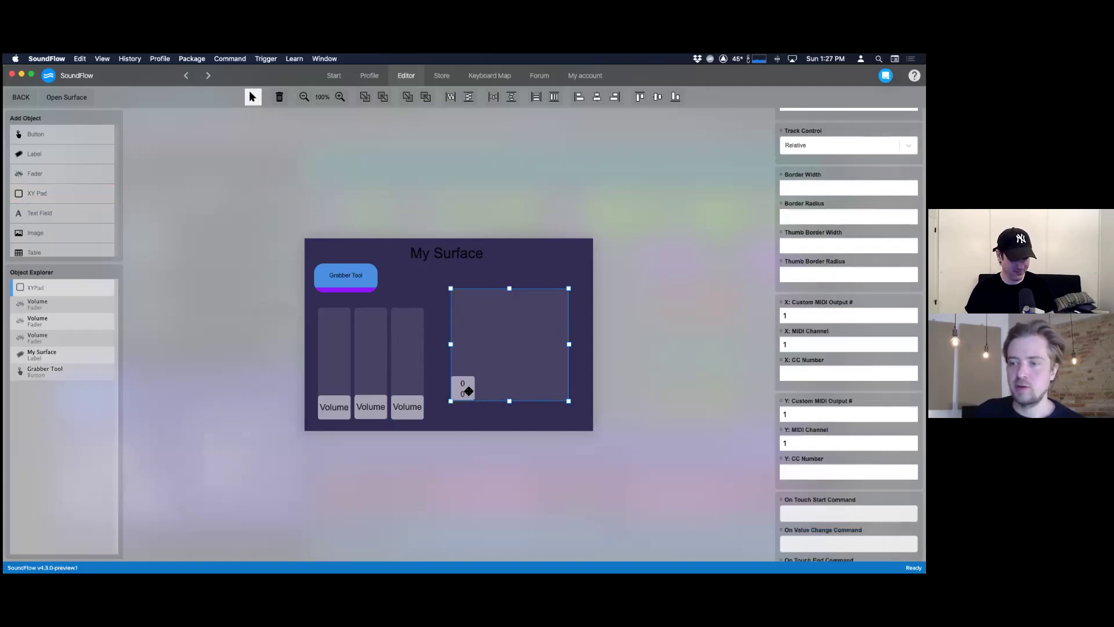
key(super+Tab)
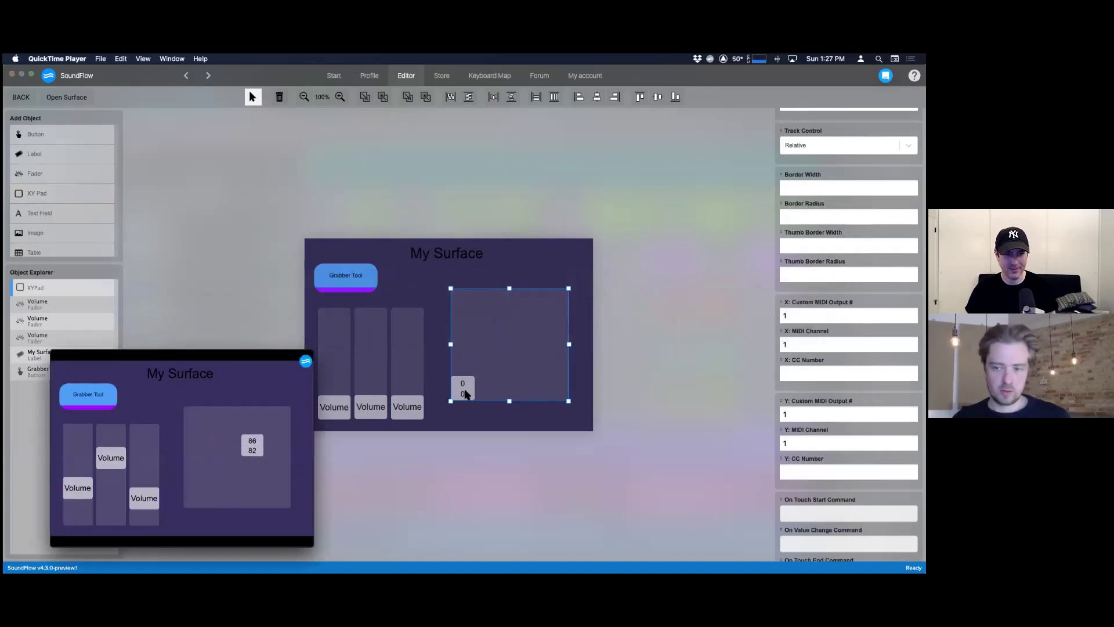
click(252, 297)
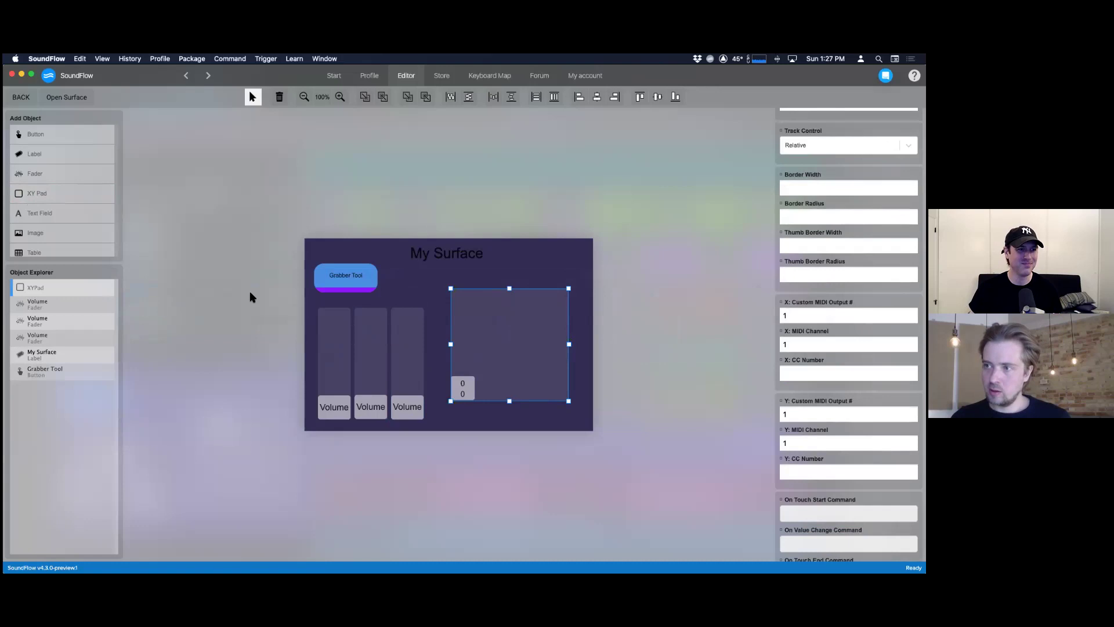
- Add an Image object of 128 by 72 at x 420, y 16, above the XY Pad in the surface's upper-right corner
scroll(43, 233, down, 2)
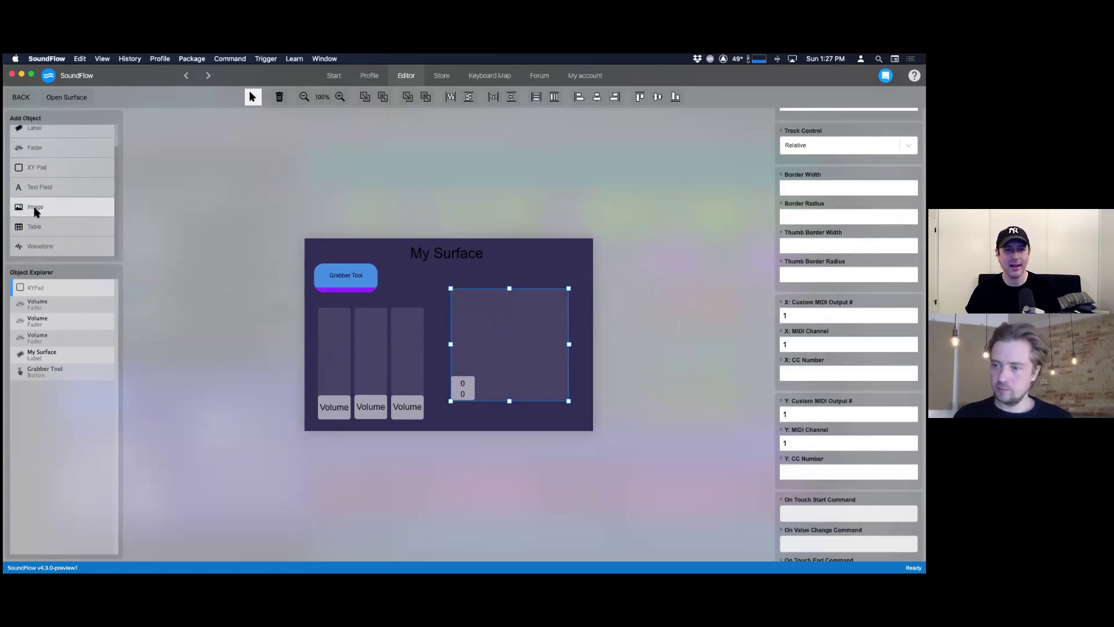
click(40, 210)
click(47, 213)
drag(486, 309, 548, 254)
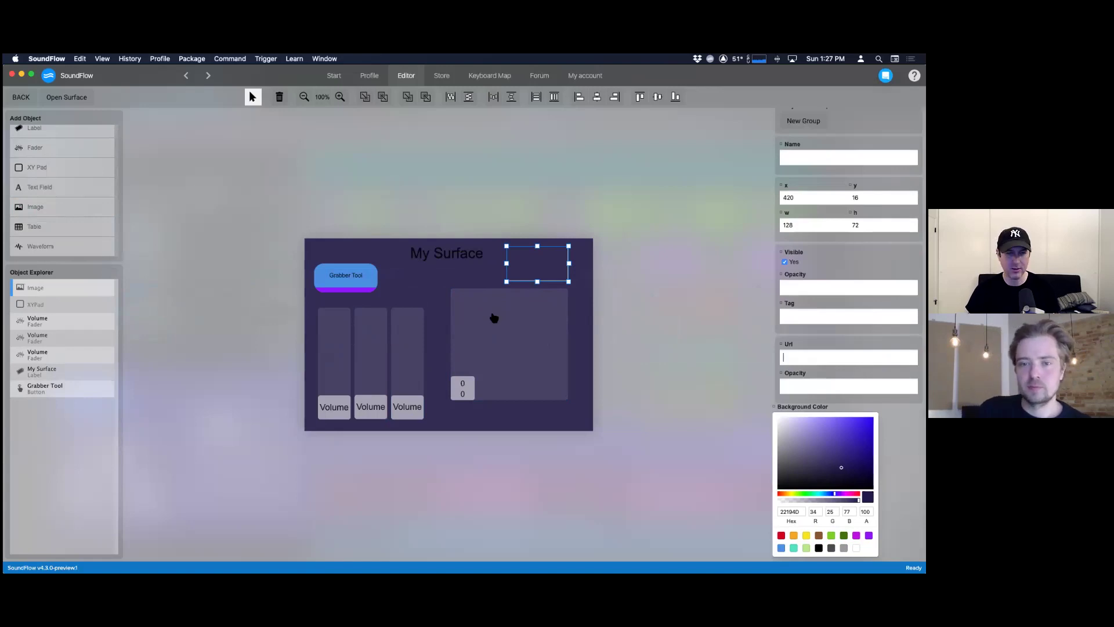
- Switch to Chrome and run a Google image search for "guitar" in a new window
key(super+Tab)
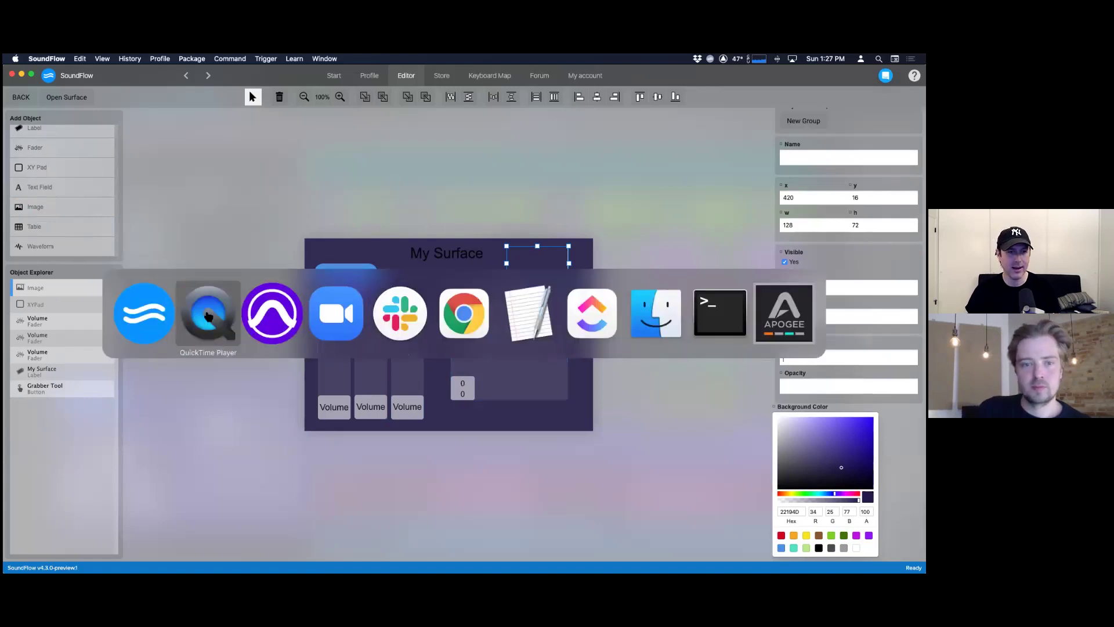
key(super+Tab)
key(super+Tab)
key(super+Tab)
key(super+Tab)
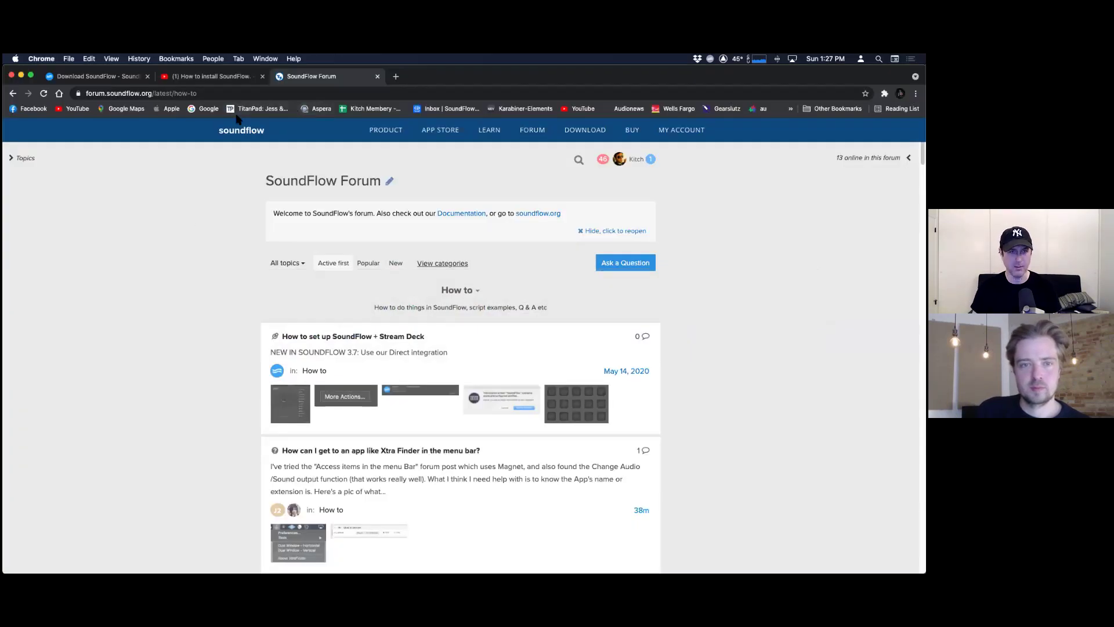
key(super+n)
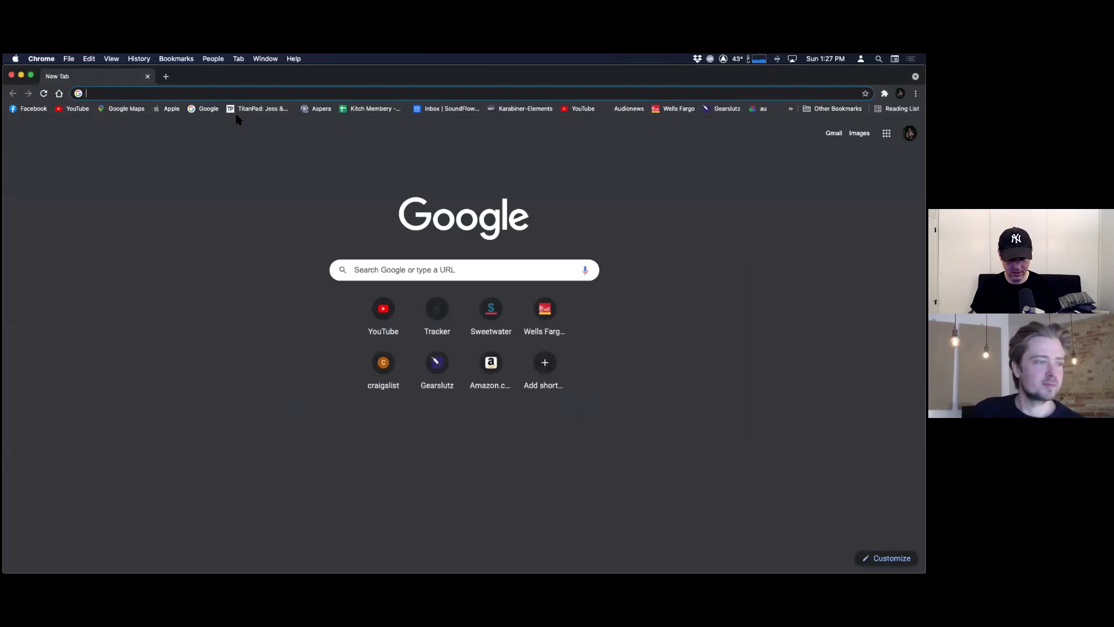
text(guitar)
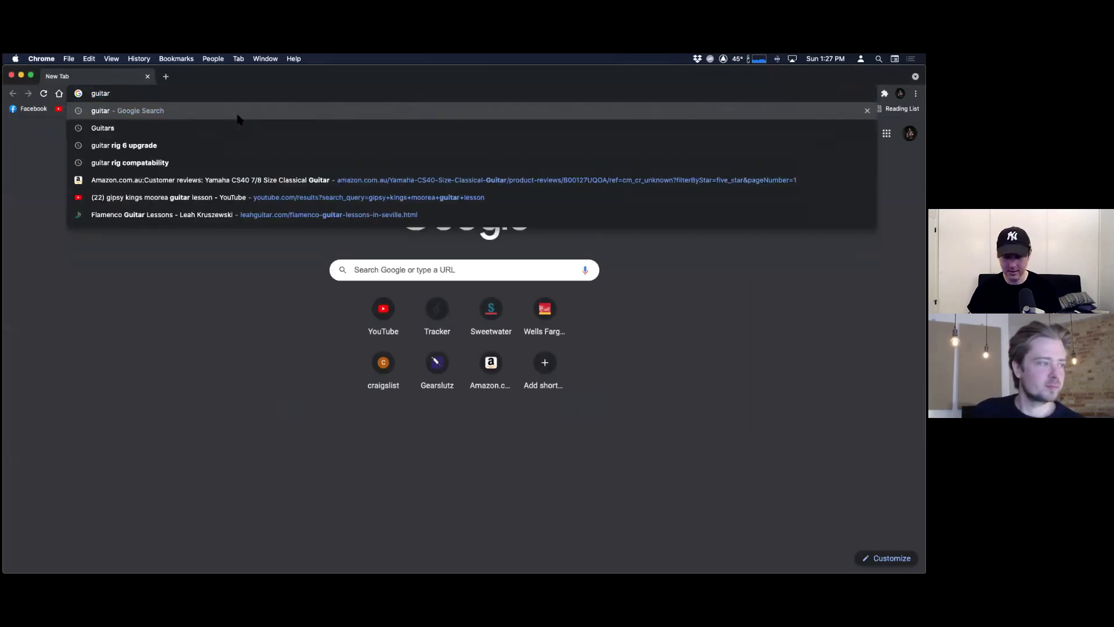
key(Return)
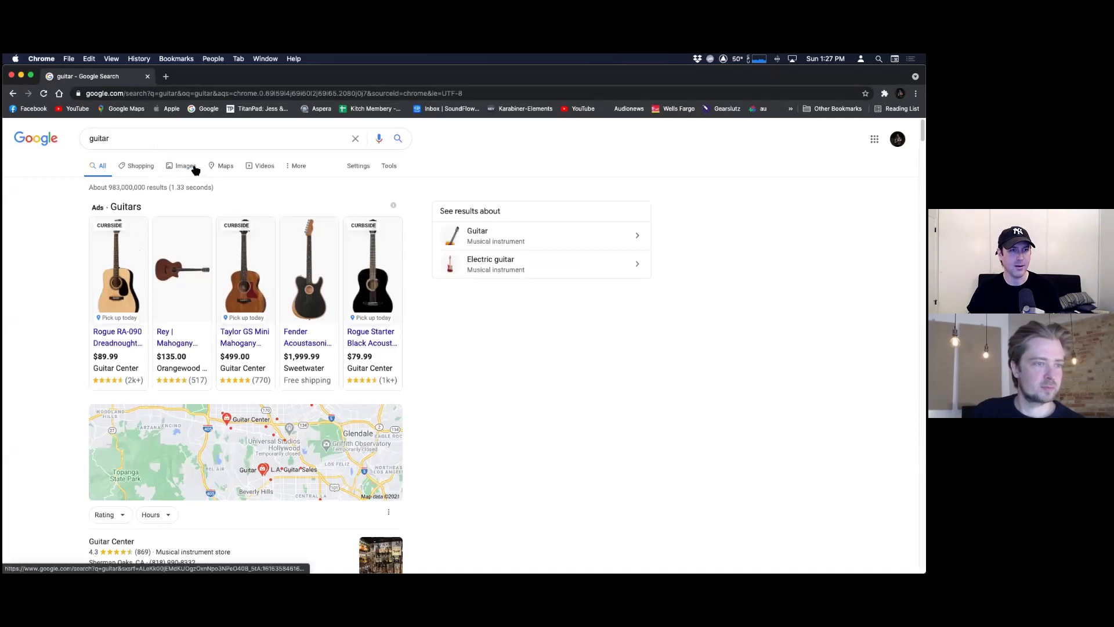
click(193, 168)
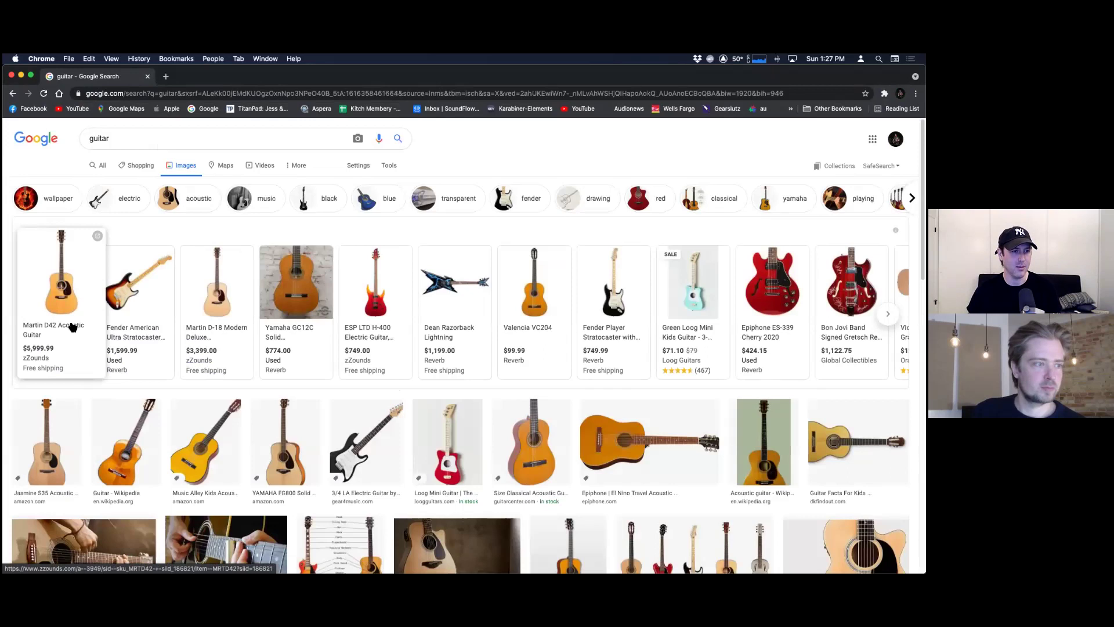
- Open the Martin D42 acoustic guitar picture in its own tab and copy its web address
right_click(66, 294)
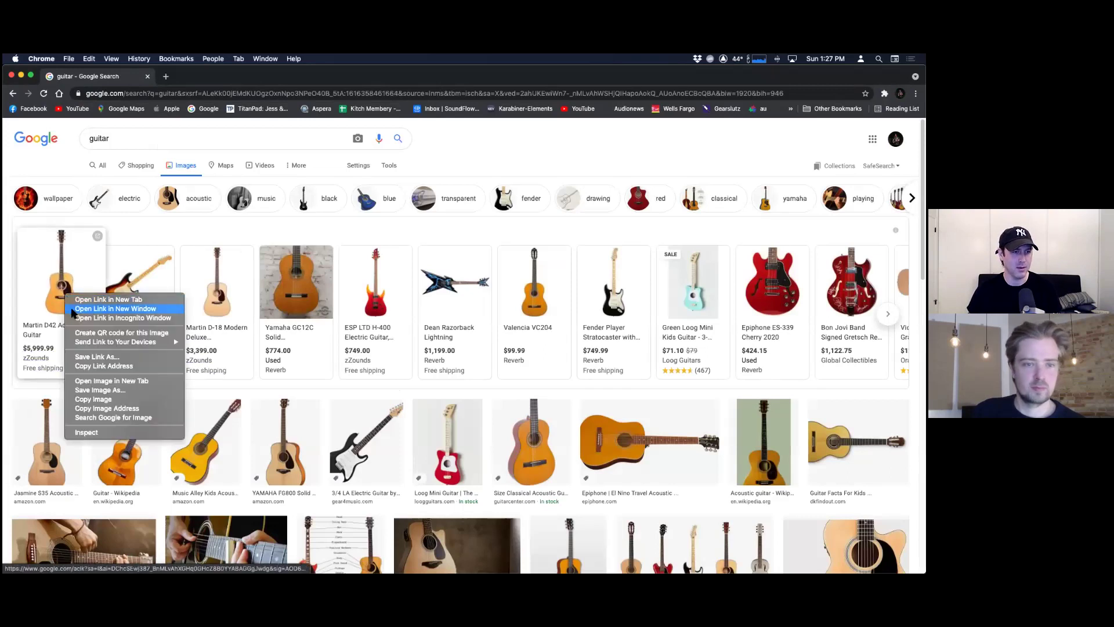
click(96, 382)
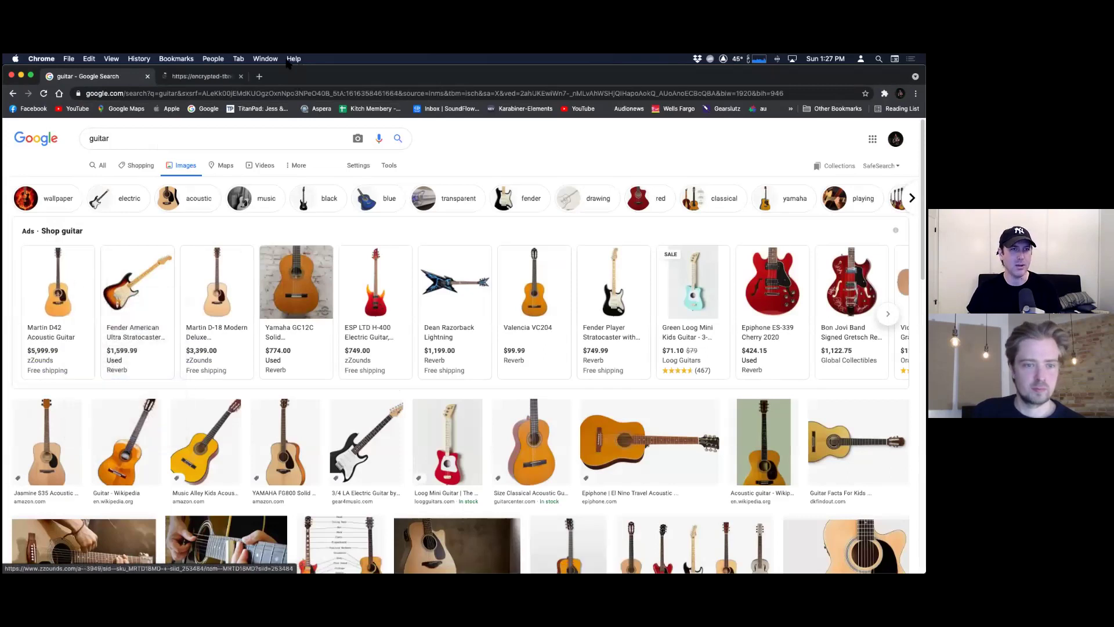
click(230, 78)
click(220, 95)
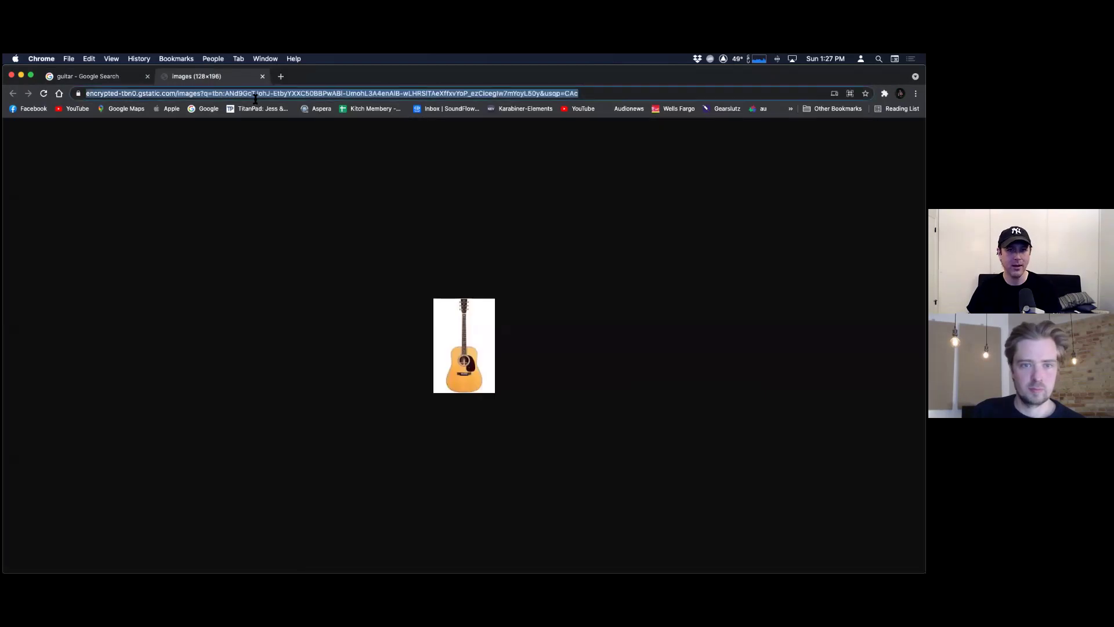
- Return to SoundFlow, show the copied guitar picture in the Image object at 192 by 280, and delete that object
key(super+Tab)
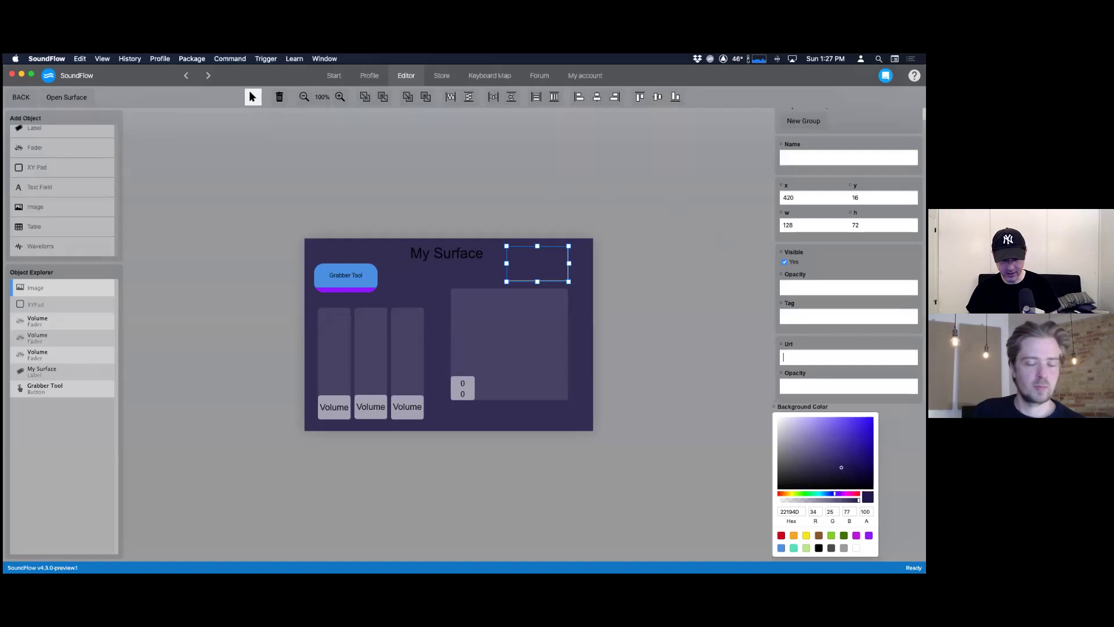
key(super+v)
drag(538, 282, 536, 381)
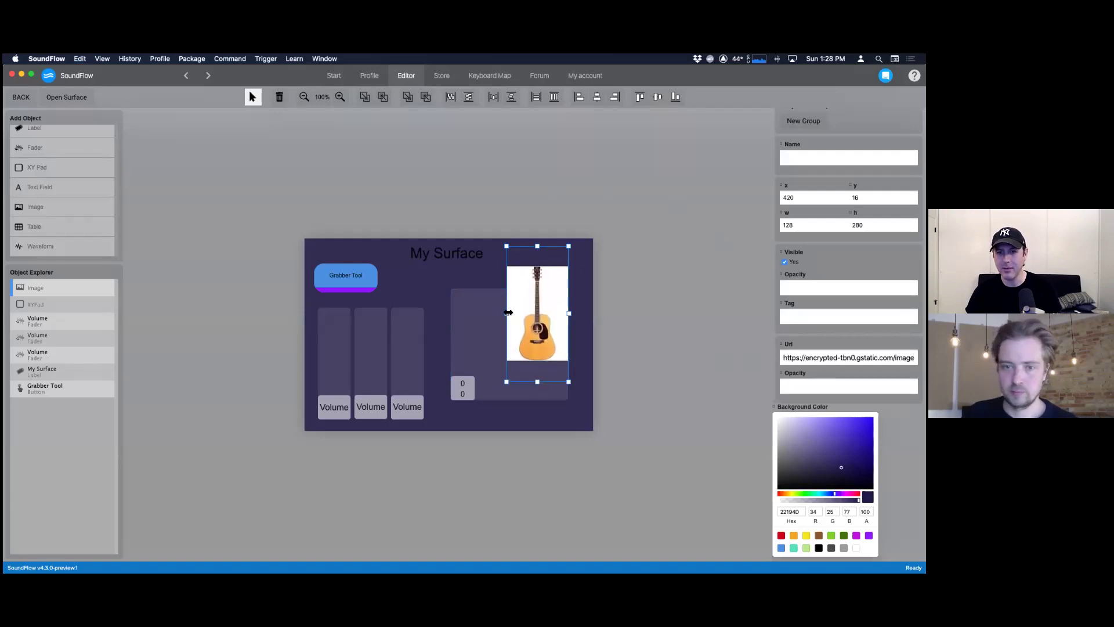
drag(508, 313, 477, 312)
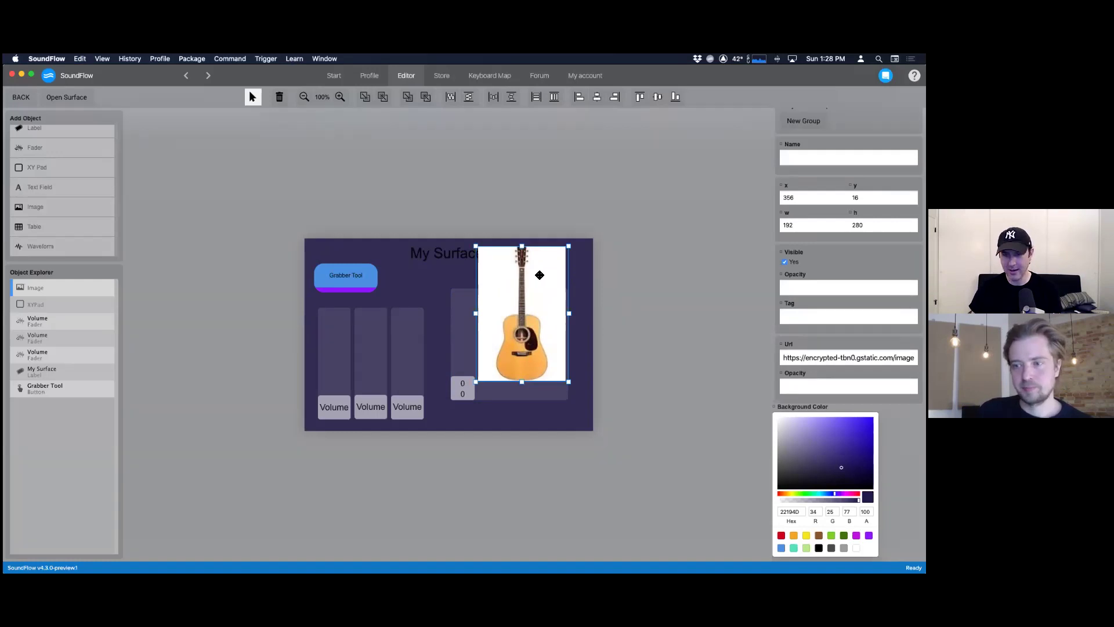
key(BackSpace)
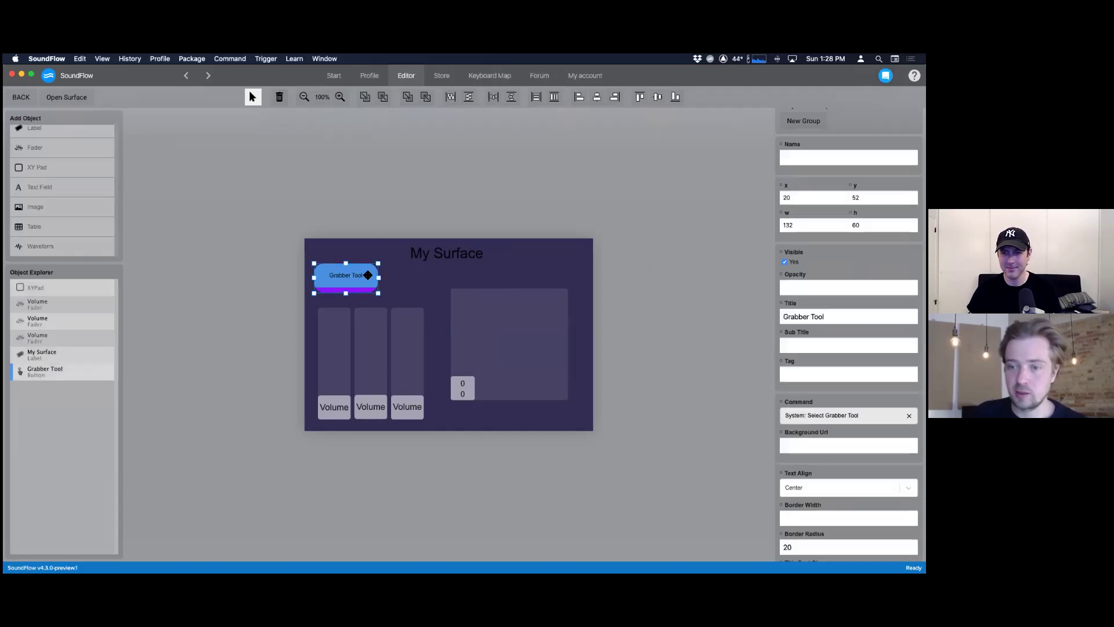
- Set the Grabber Tool button's background URL to the copied guitar picture's address and resize the button to show the picture
scroll(849, 348, down, 5)
scroll(849, 348, down, 2)
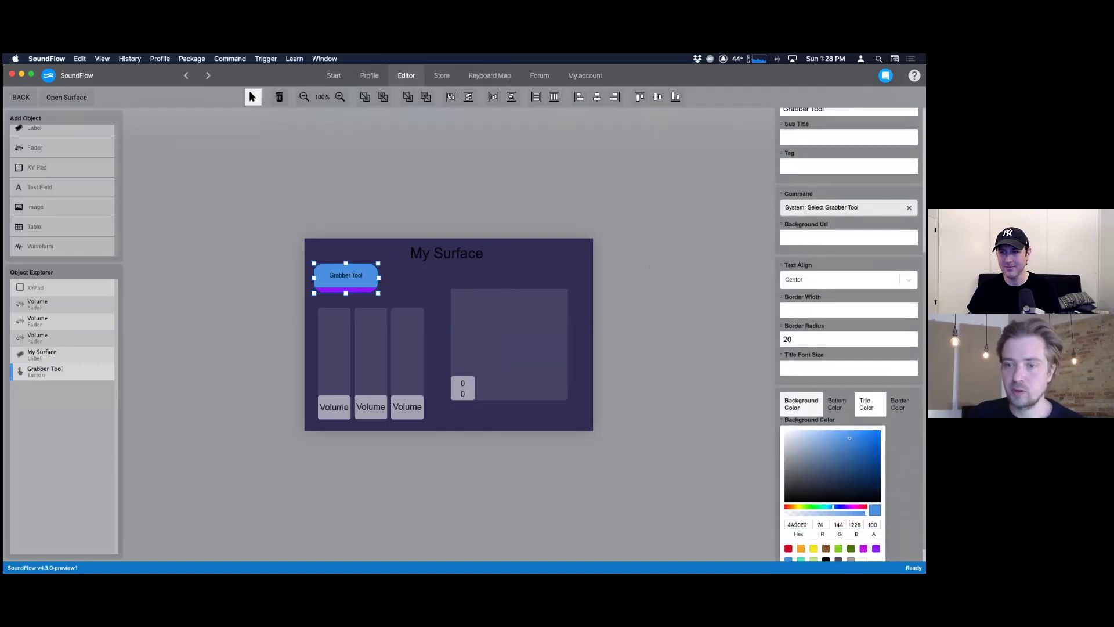
scroll(848, 335, up, 2)
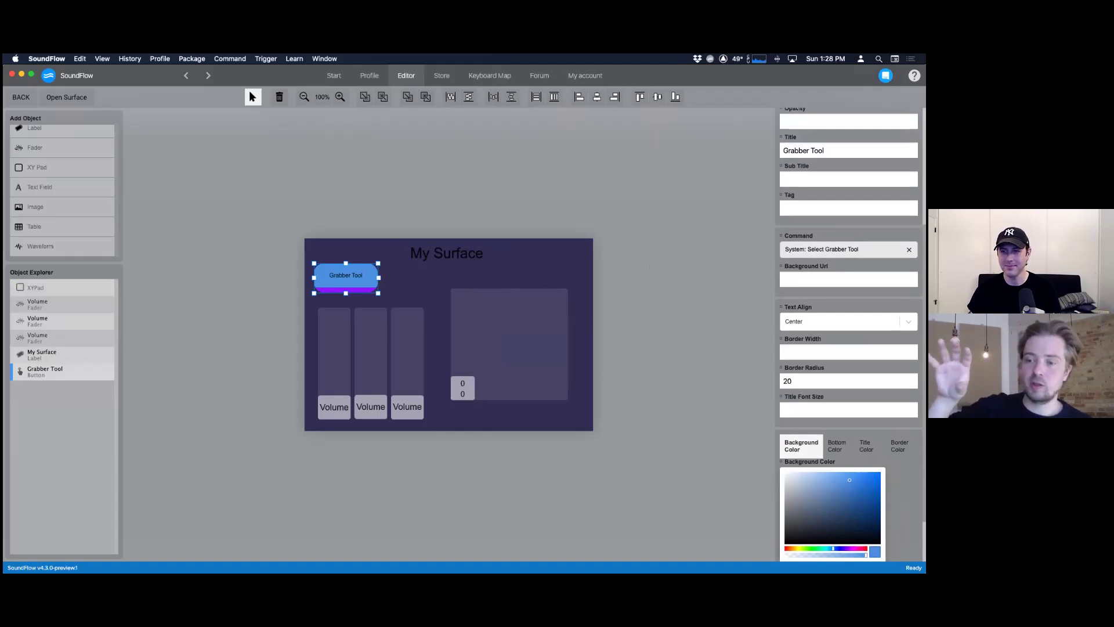
key(ctrl+v)
drag(378, 294, 392, 381)
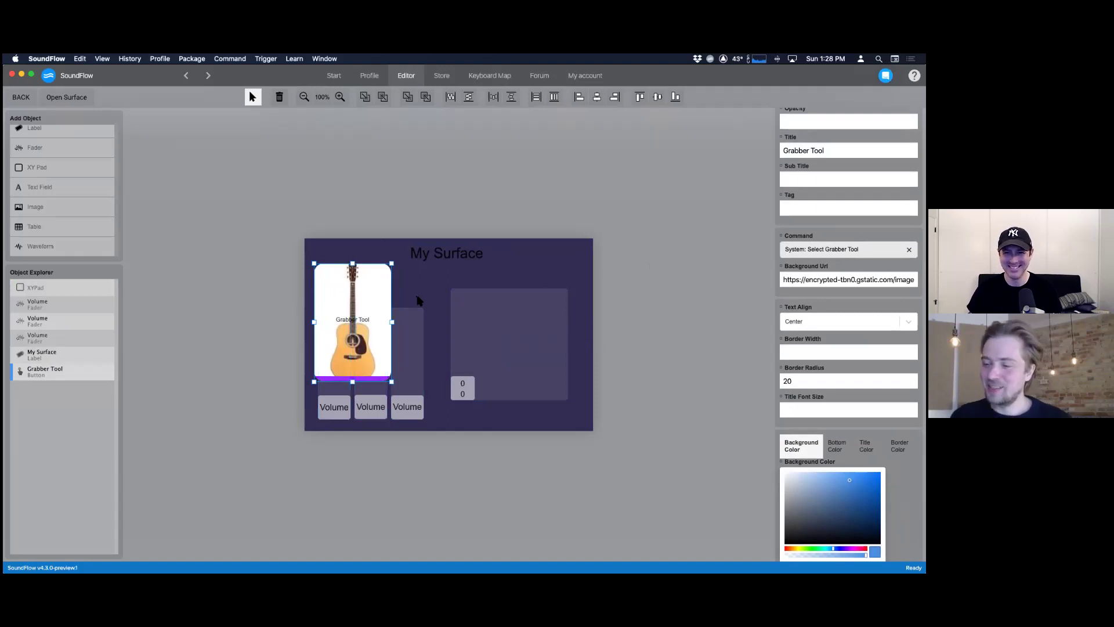
drag(392, 380, 391, 303)
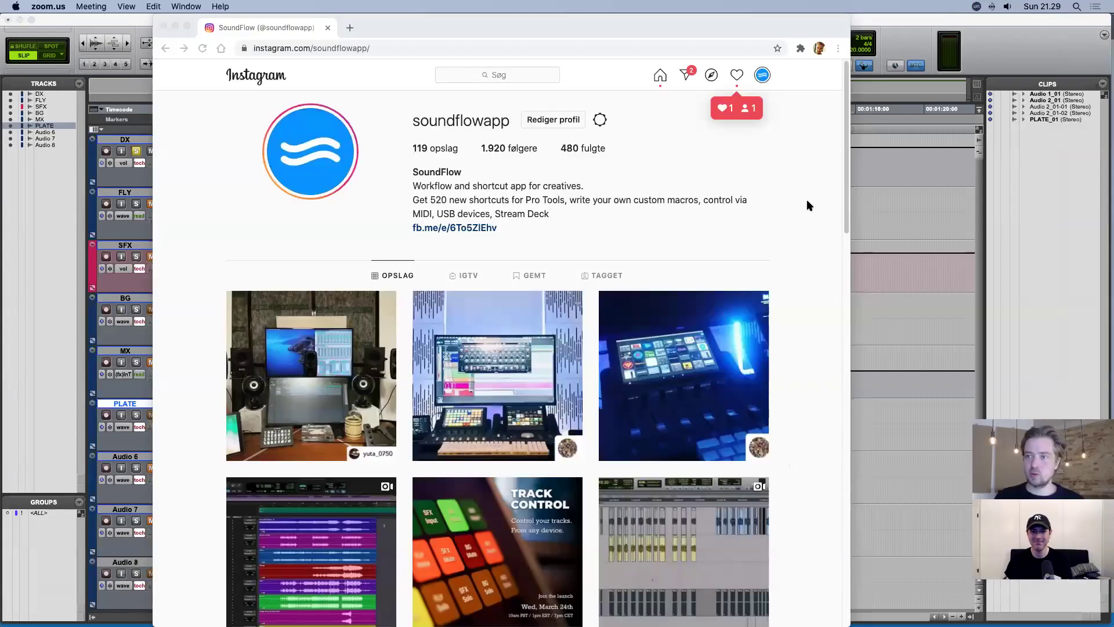
- Switch to Chrome, widen the window with the soundflowapp Instagram profile, and view the "Bingo just got real" post before closing it
click(806, 200)
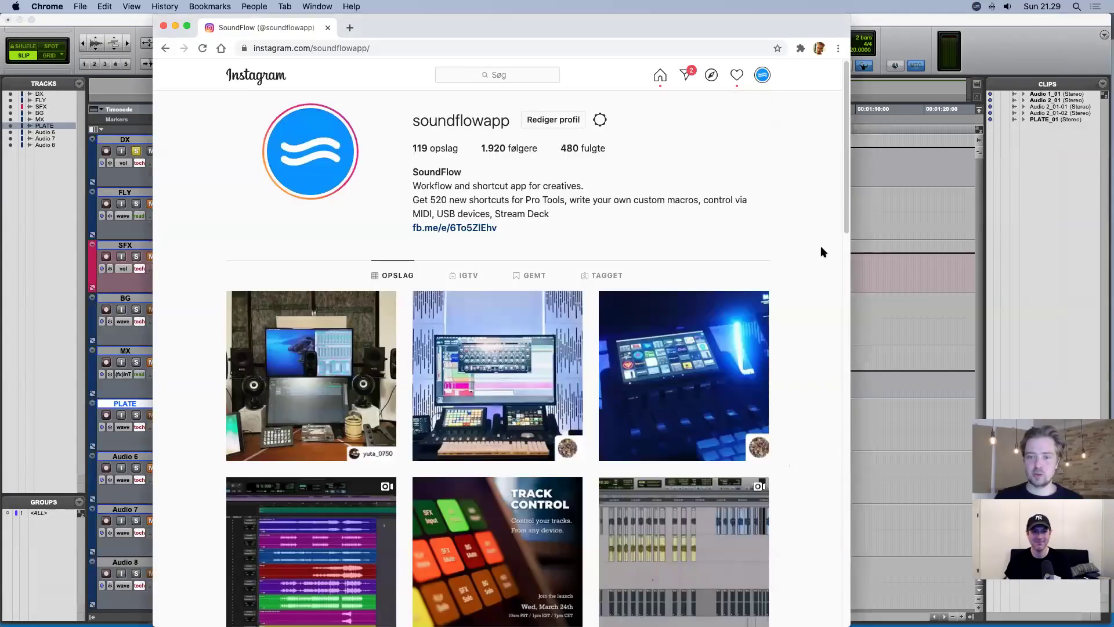
drag(851, 237, 931, 237)
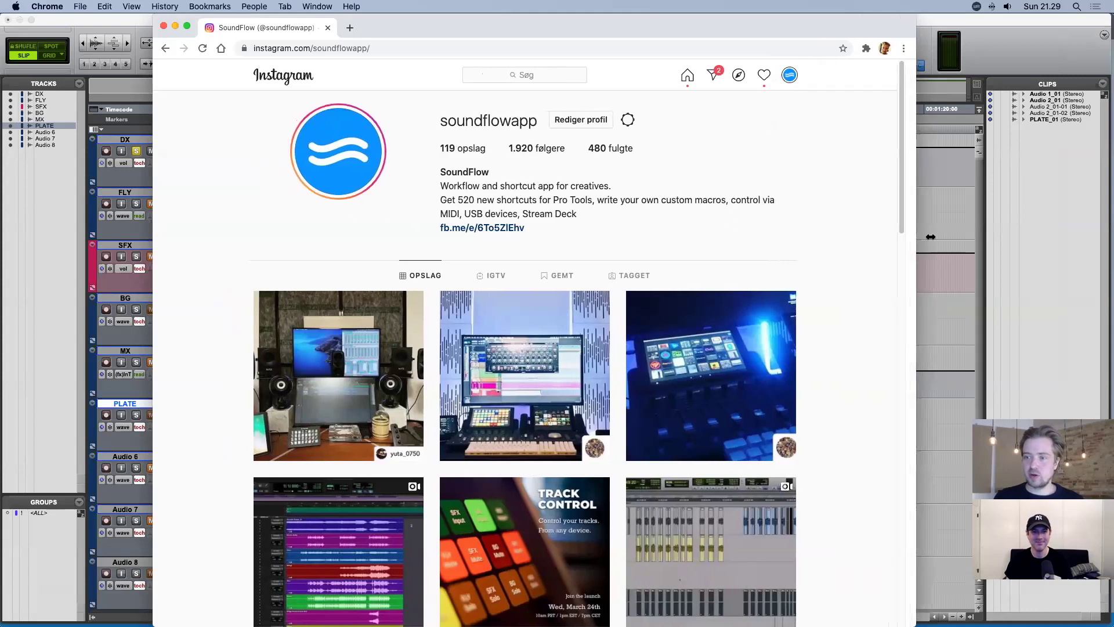
scroll(869, 254, down, 3)
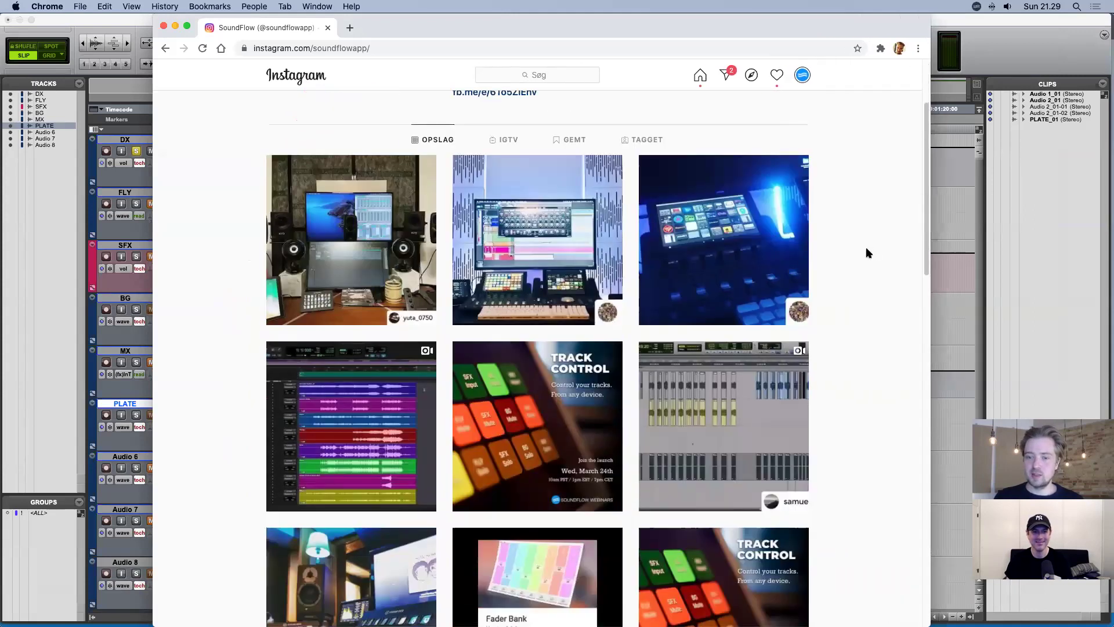
scroll(869, 253, down, 2)
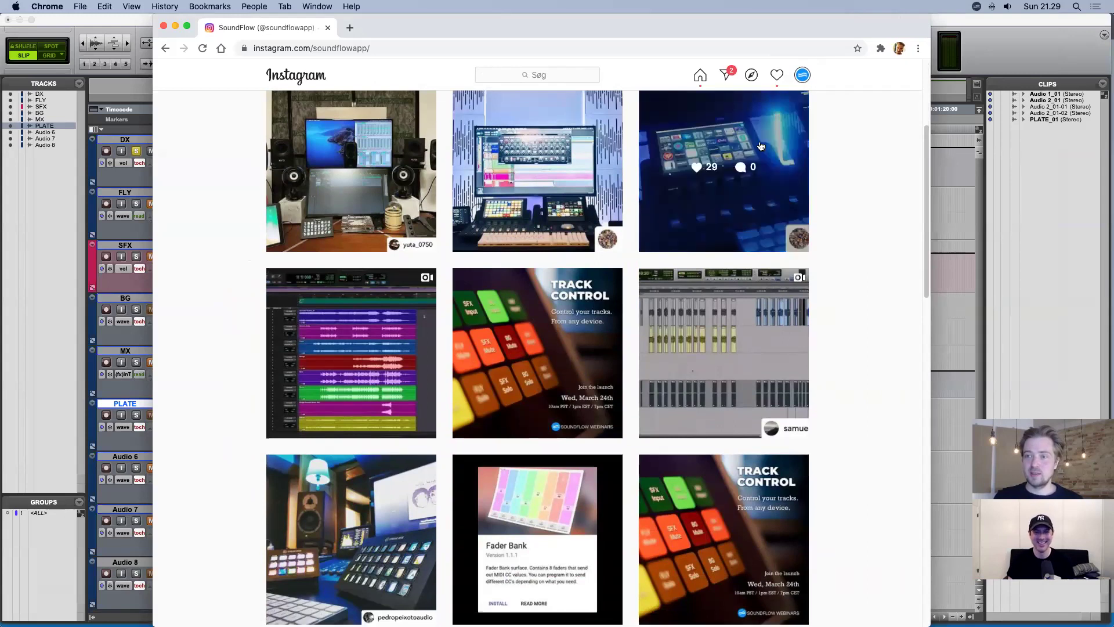
click(761, 146)
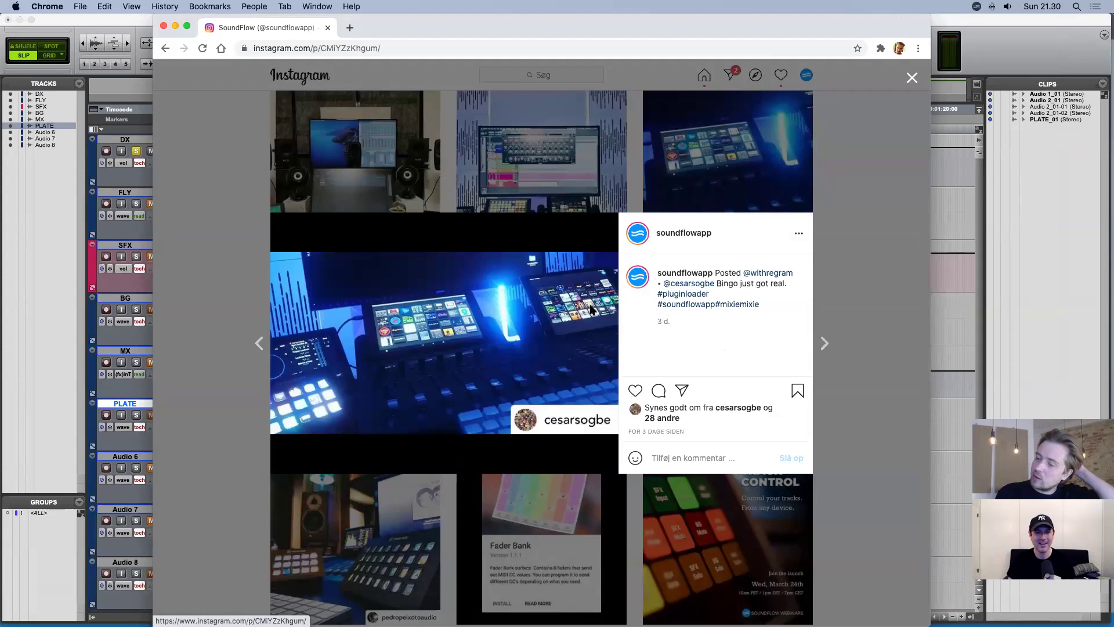
click(828, 194)
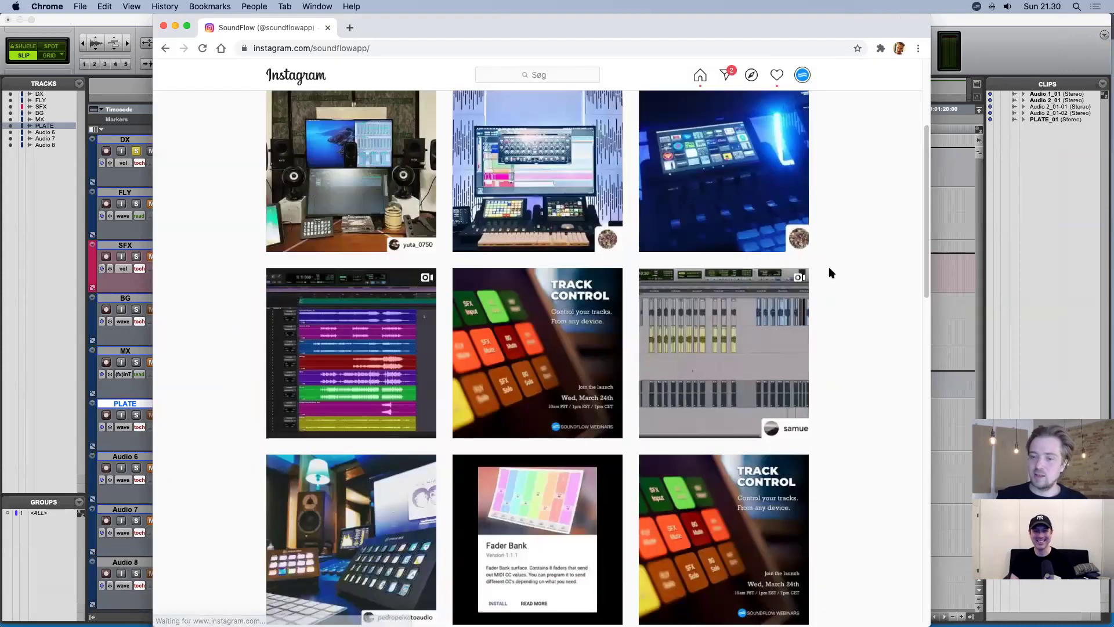
- Browse the soundflowapp Instagram posts to examine community setups with Stream Decks, tablets and colour surfaces
scroll(830, 269, down, 2)
scroll(864, 306, down, 2)
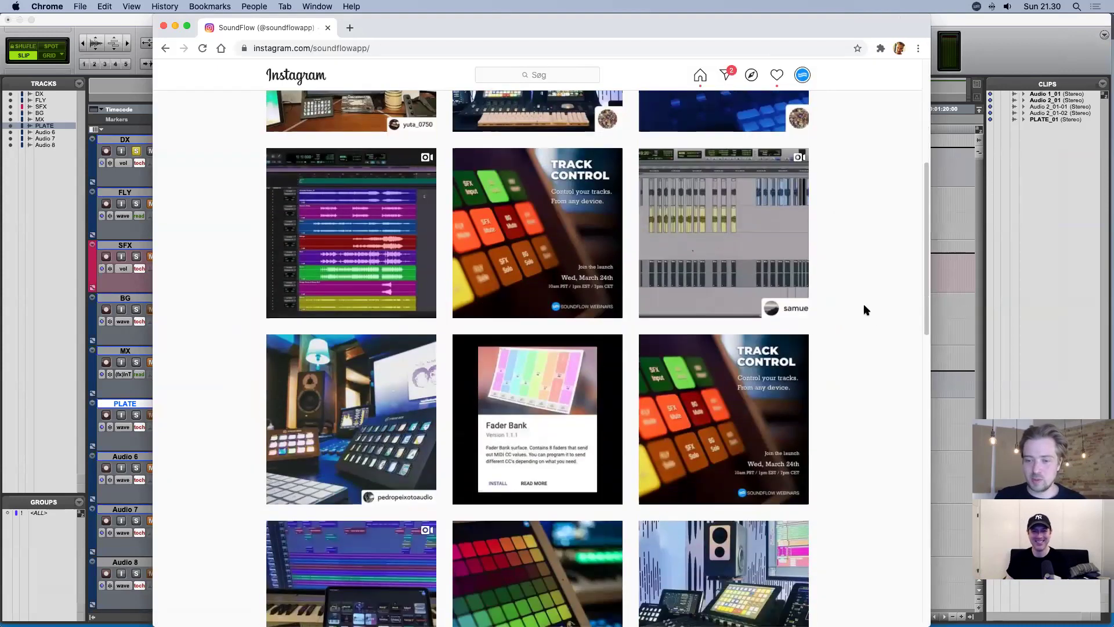
scroll(868, 312, down, 2)
scroll(868, 313, down, 1)
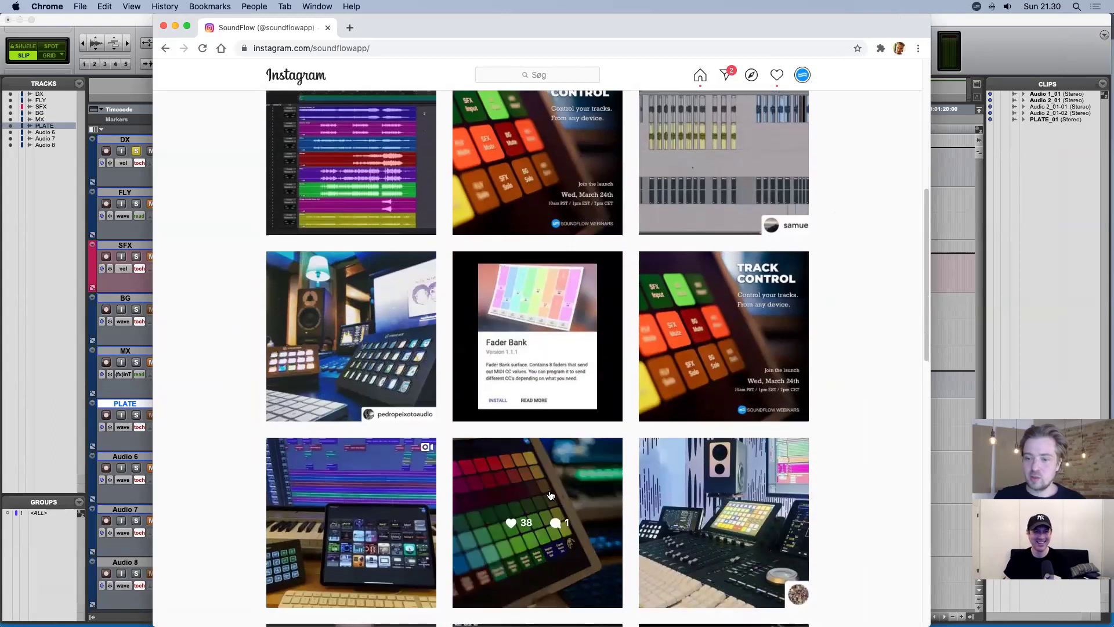
scroll(551, 495, down, 2)
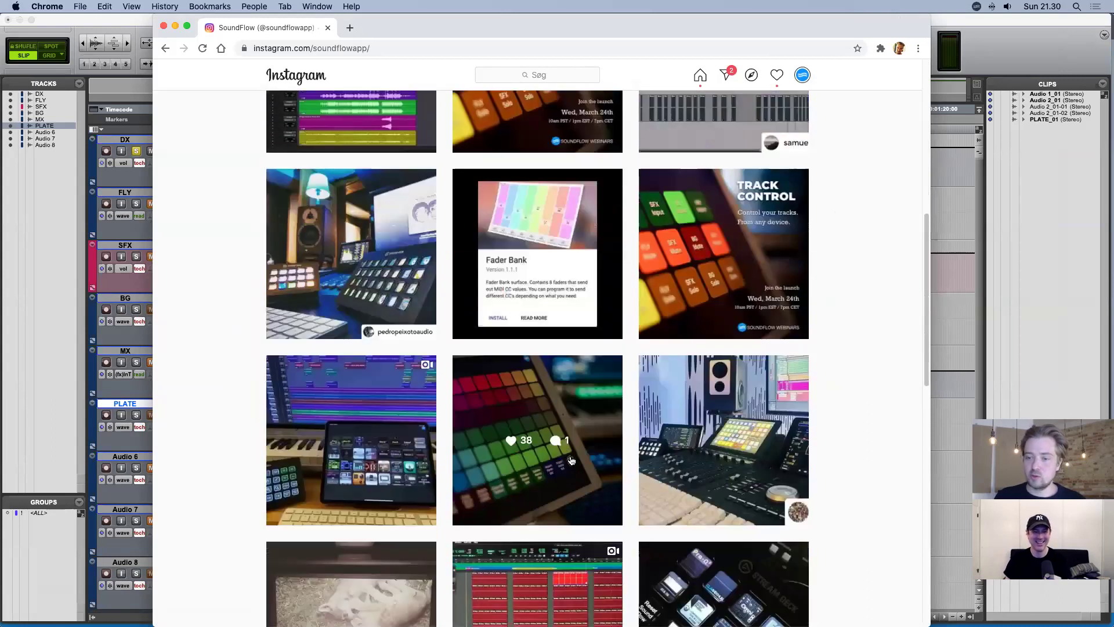
scroll(566, 474, down, 1)
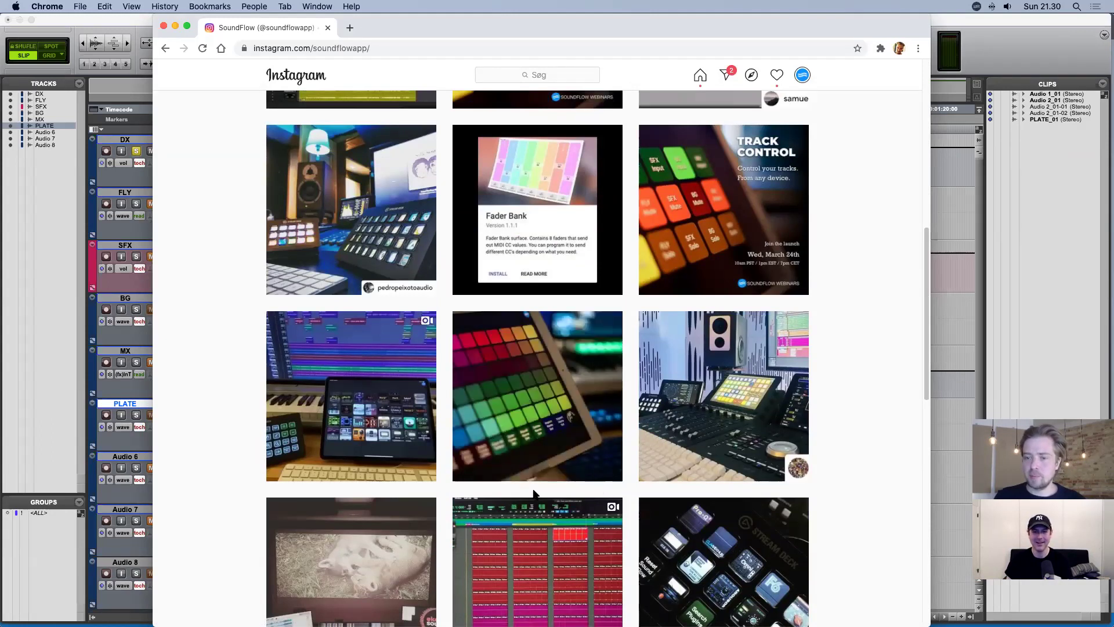
scroll(534, 493, down, 1)
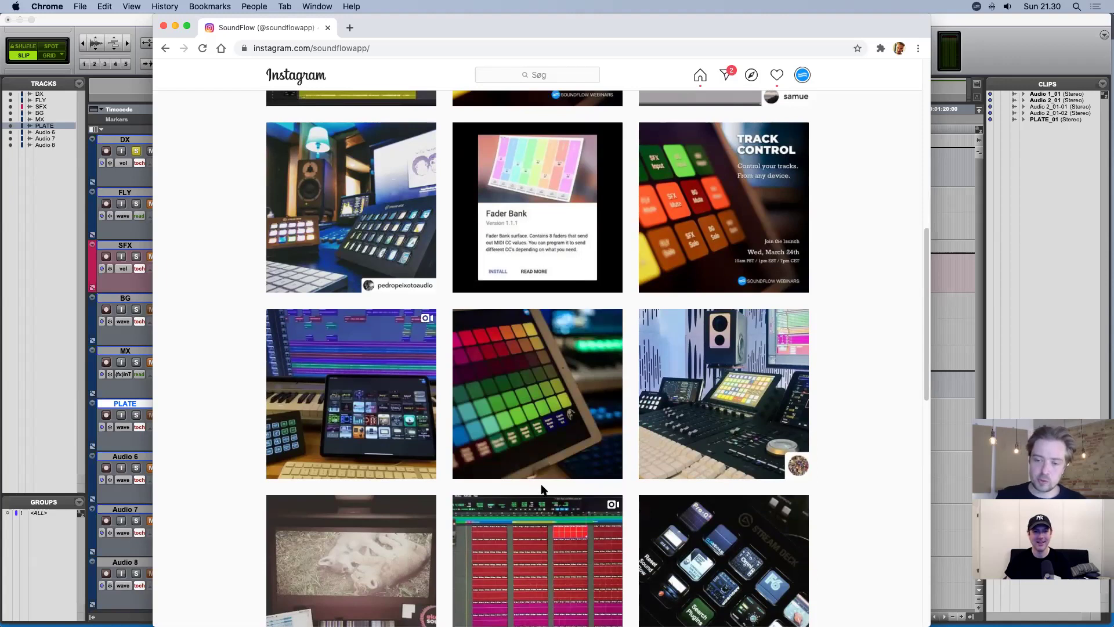
scroll(542, 489, down, 2)
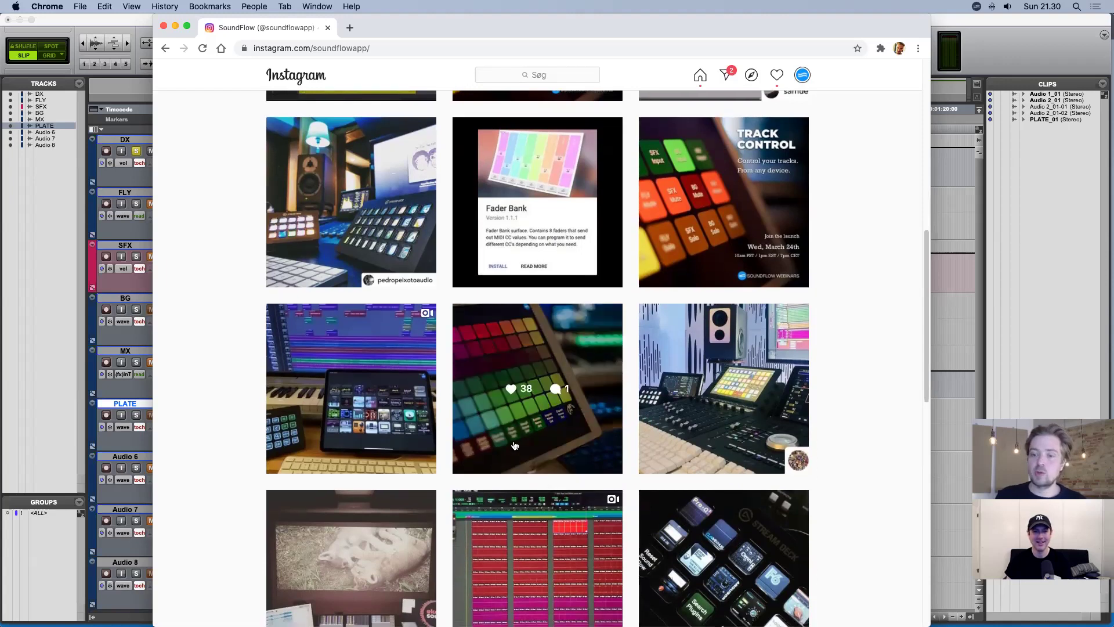
scroll(514, 435, down, 1)
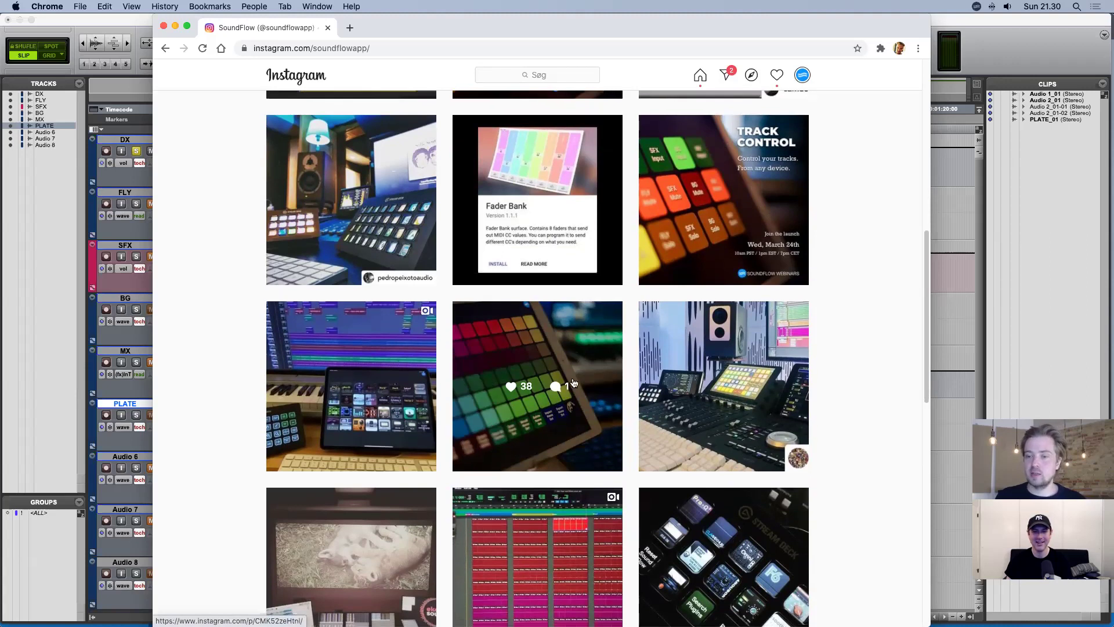
scroll(502, 445, down, 2)
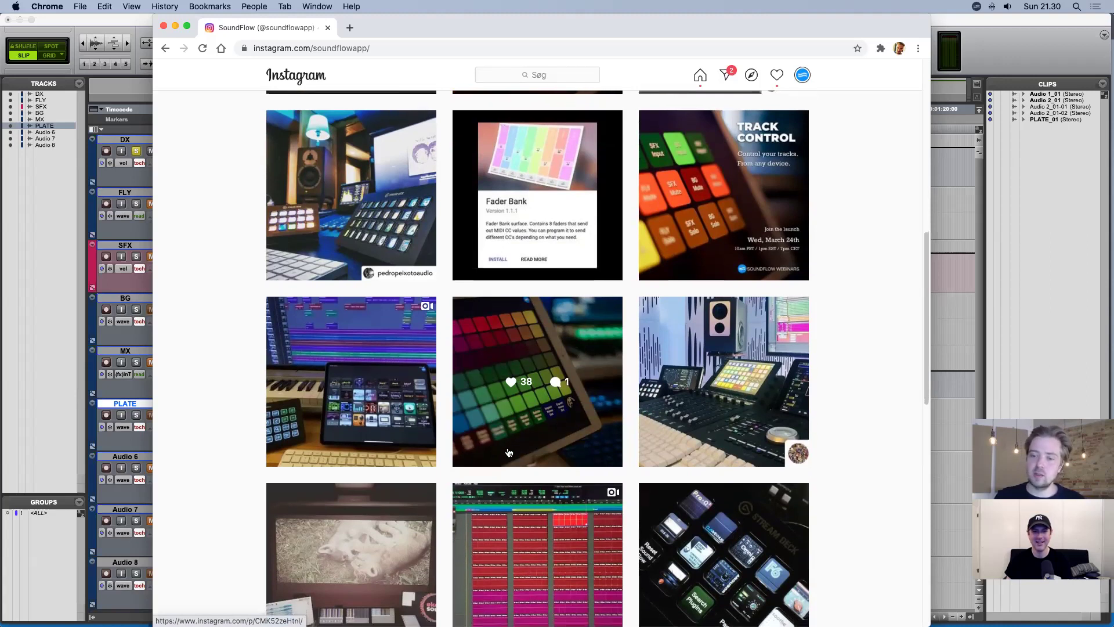
scroll(511, 452, down, 1)
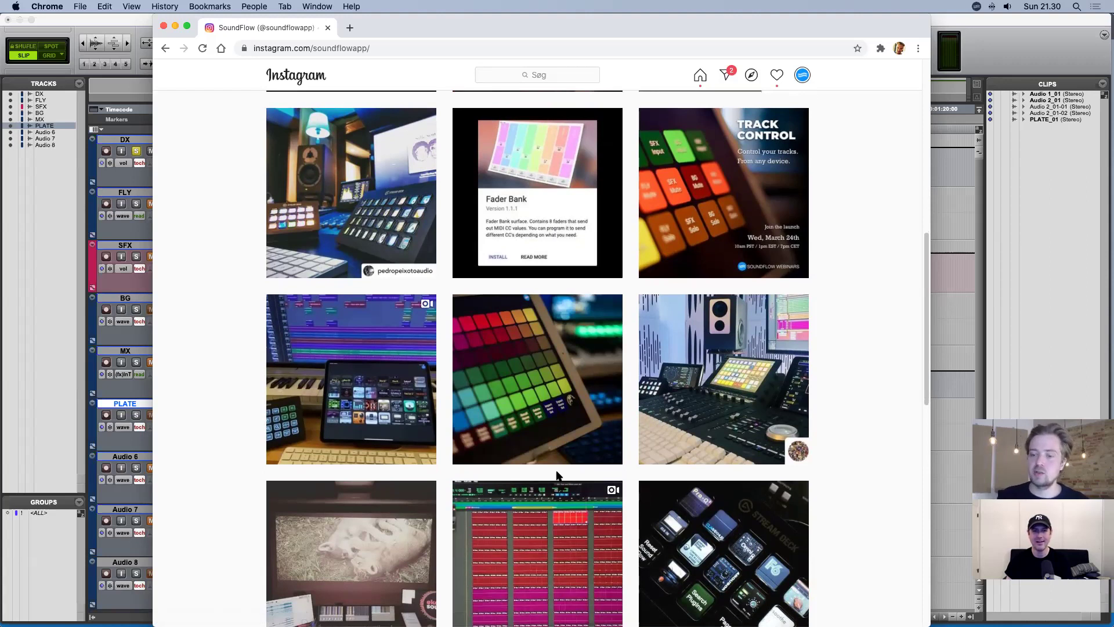
scroll(557, 476, down, 5)
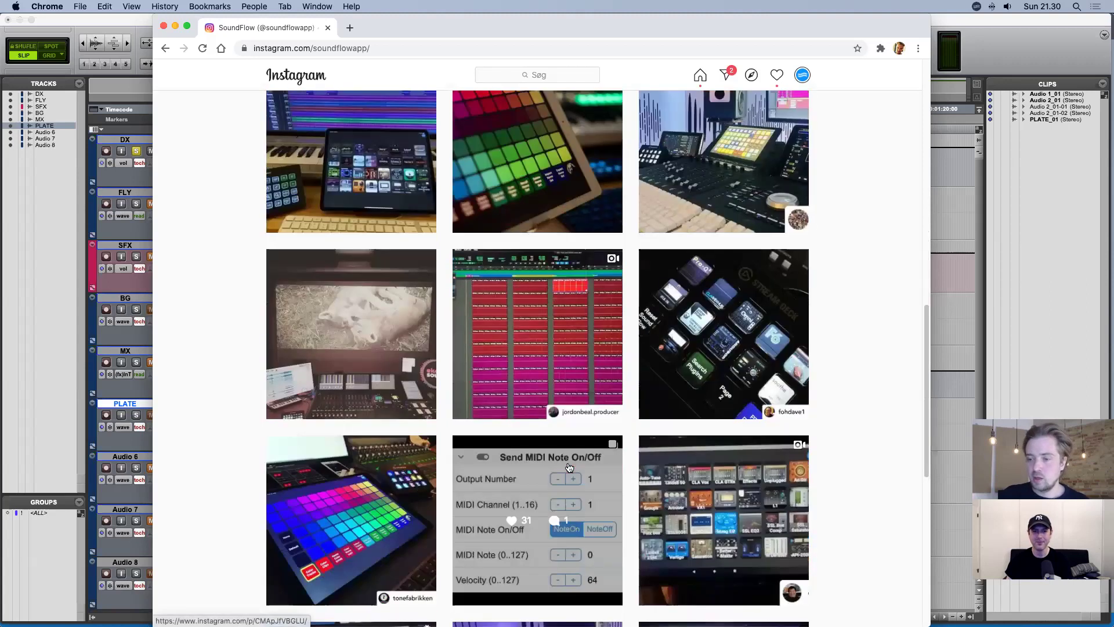
scroll(238, 497, down, 4)
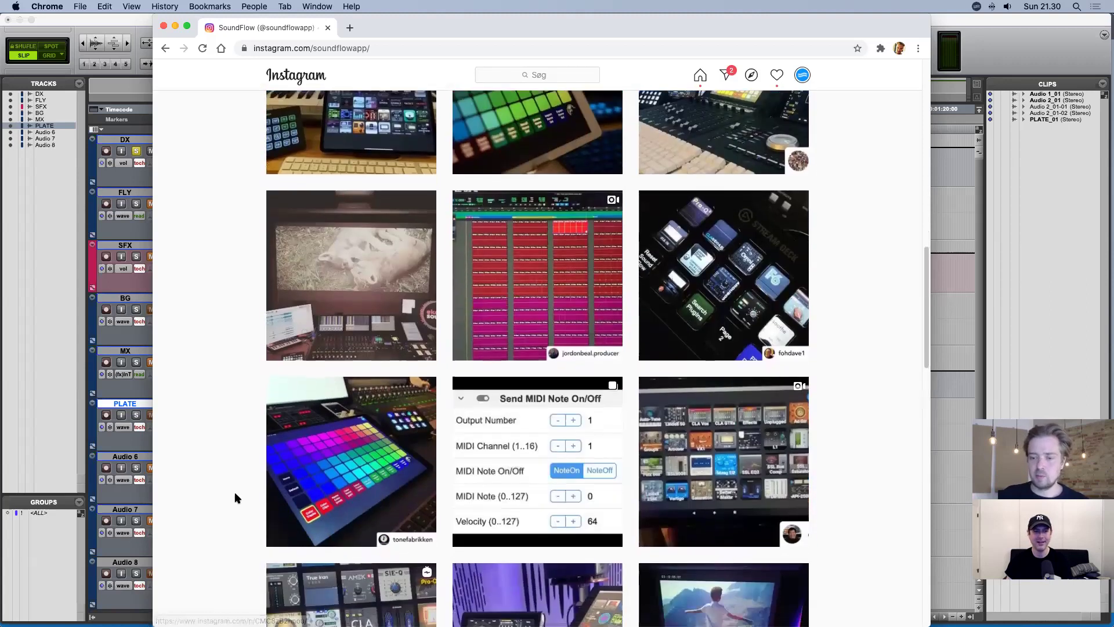
scroll(237, 497, down, 3)
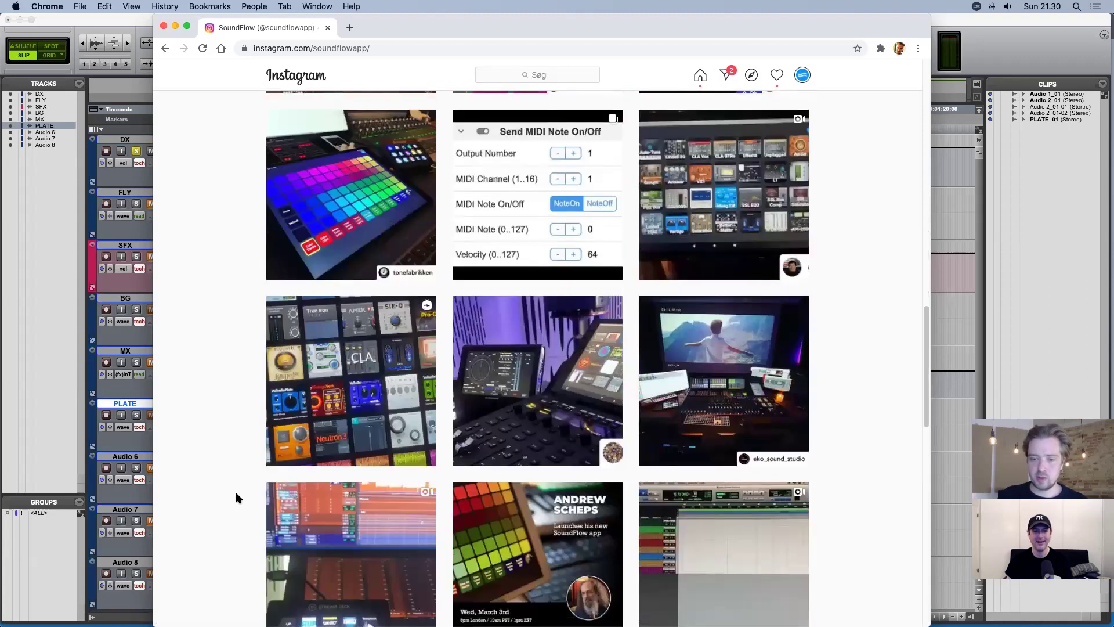
scroll(236, 494, down, 5)
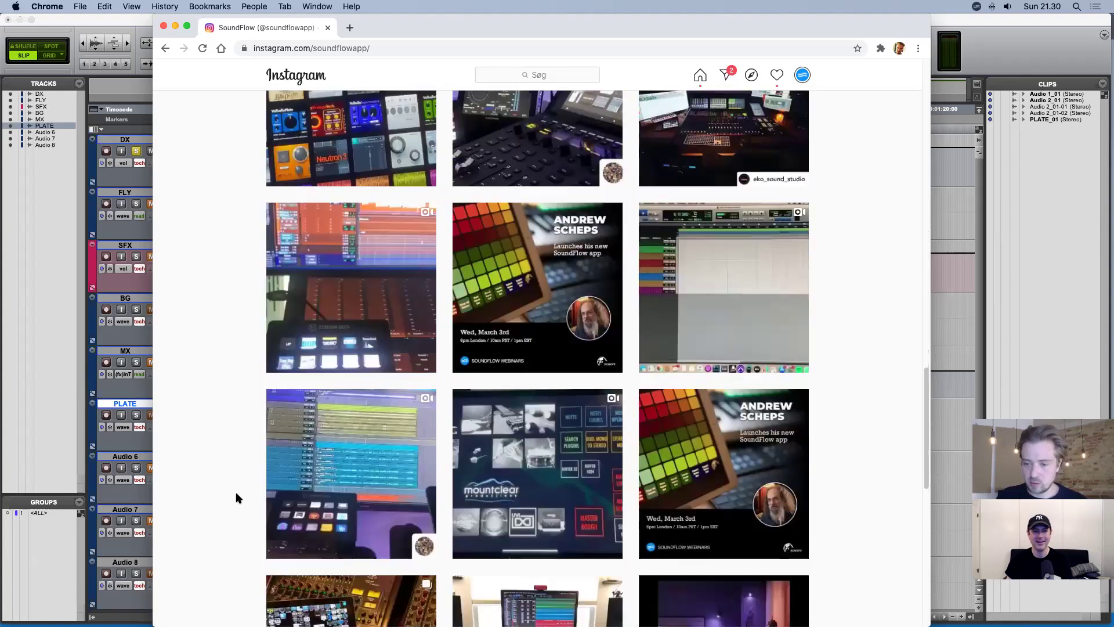
scroll(237, 497, down, 3)
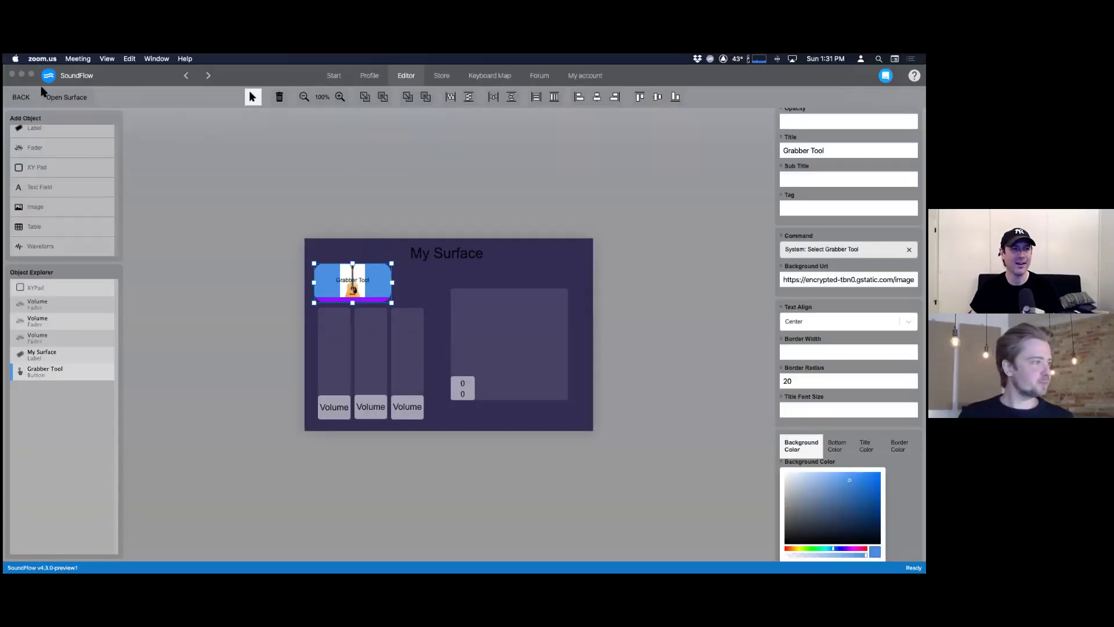
- Switch back to SoundFlow, leave the surface editor, and search the Store packages for "Tee"
click(25, 98)
click(26, 97)
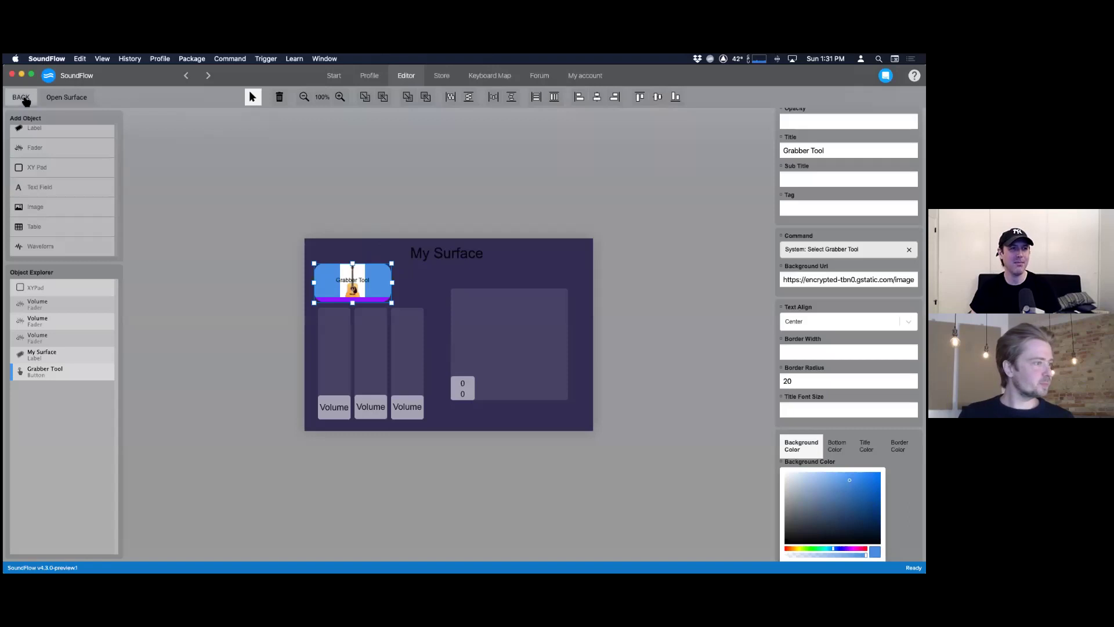
click(447, 81)
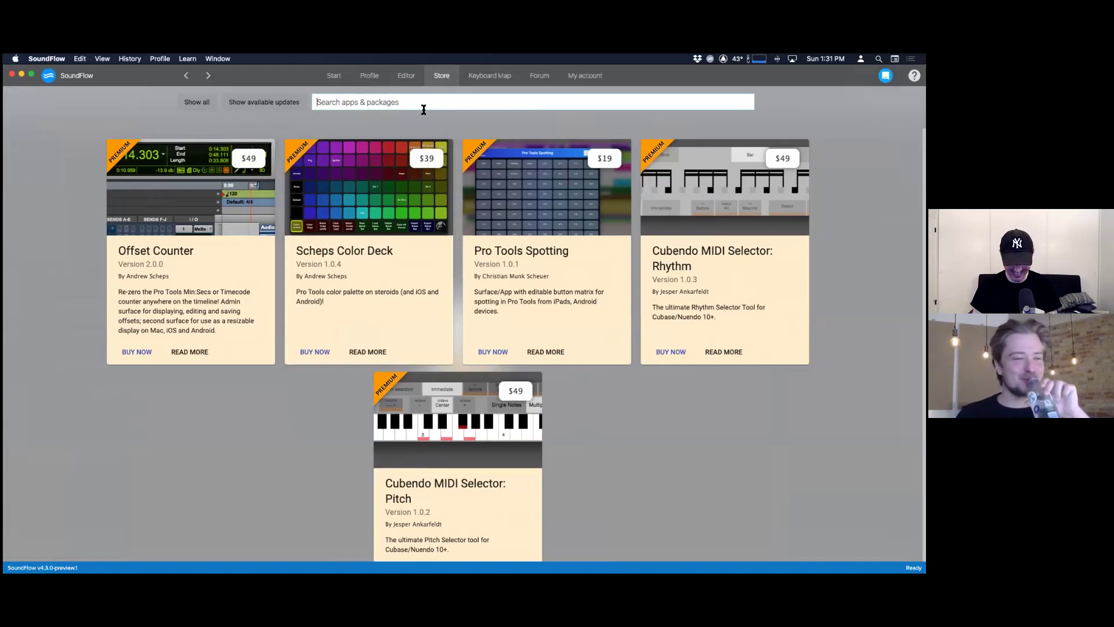
text(Tee)
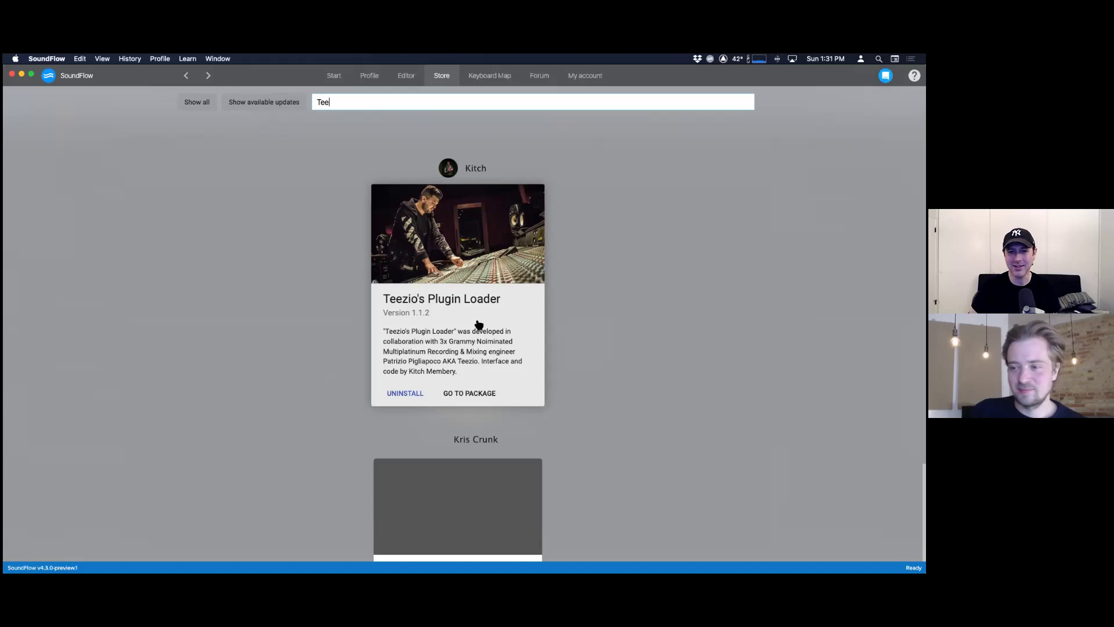
- Uninstall the Teezio's Plugin Loader package and install it again from the Store
click(405, 395)
click(534, 110)
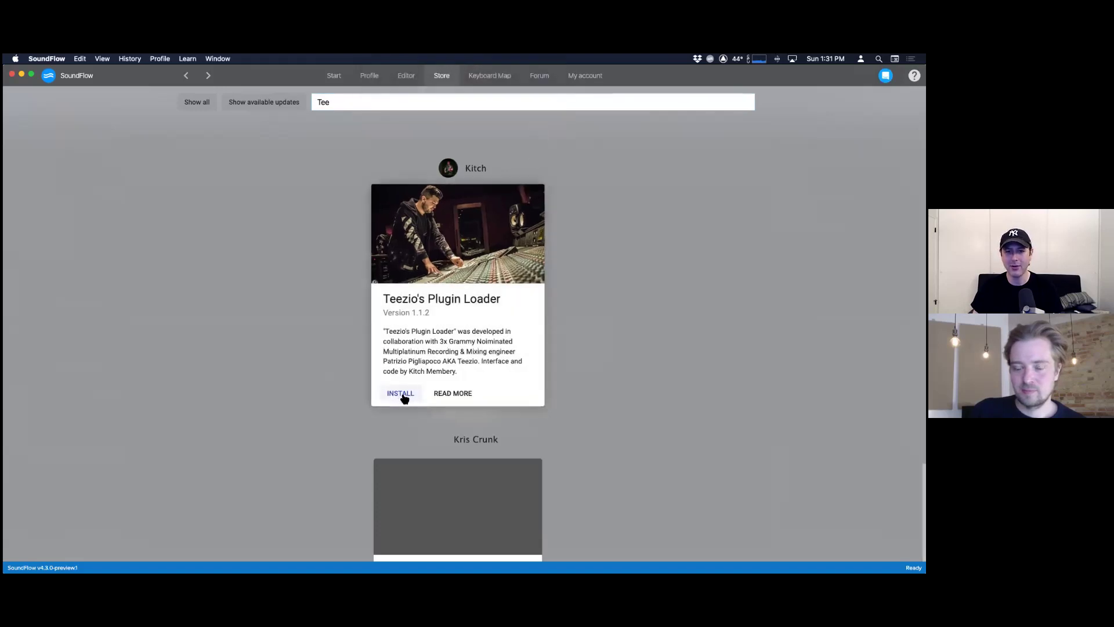
click(400, 394)
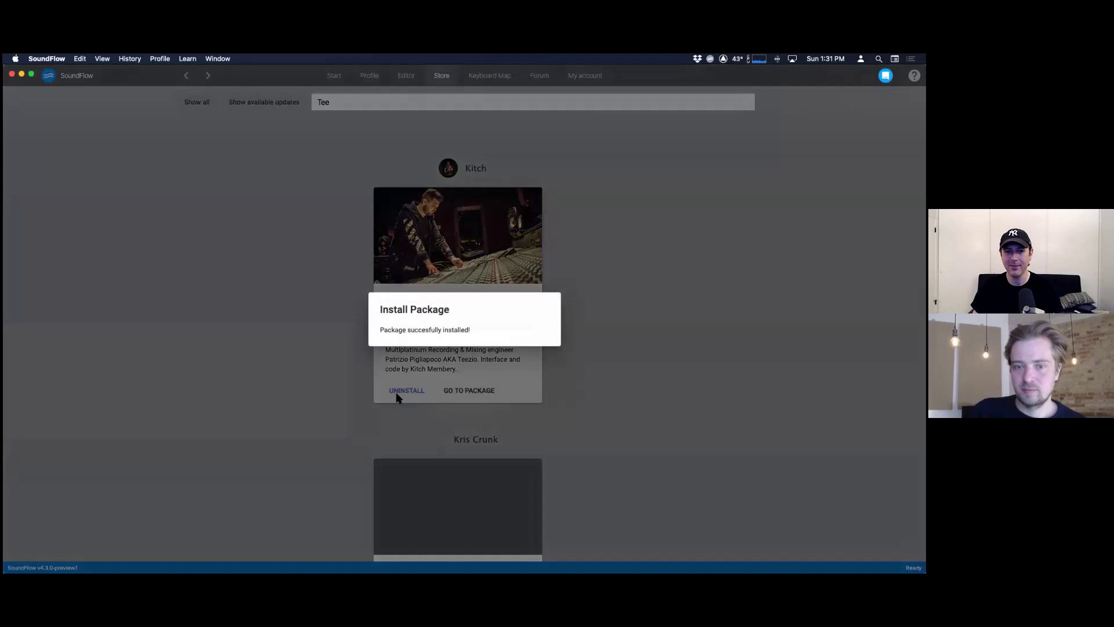
click(398, 397)
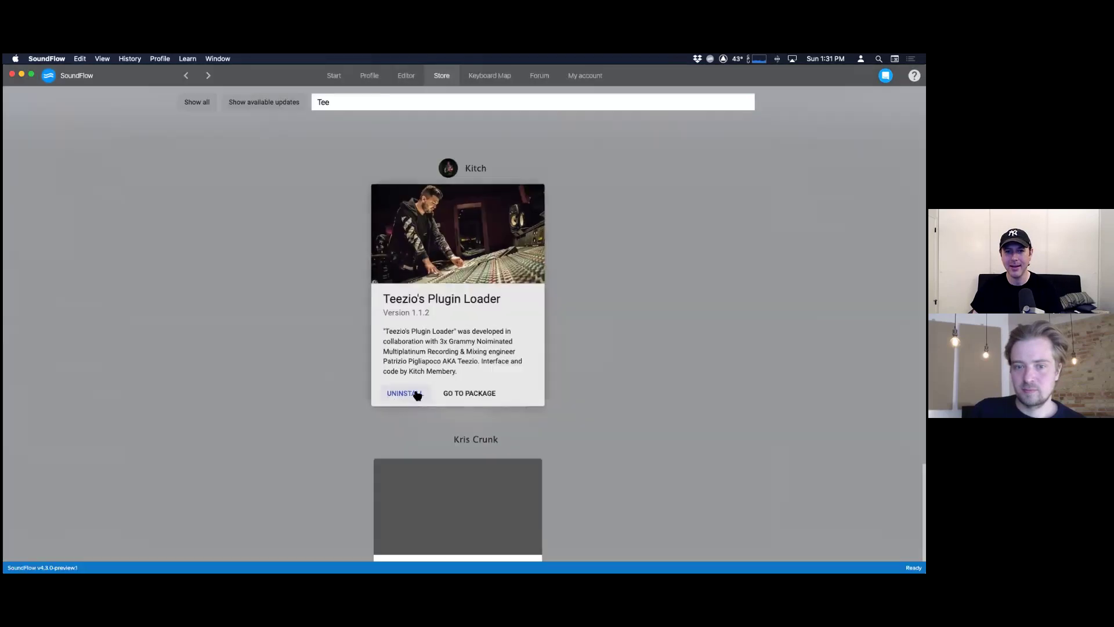
- Go to the Teezio's Plugin Loader package, read through its description, and view its Teezio - Stream Deck XL deck
click(471, 397)
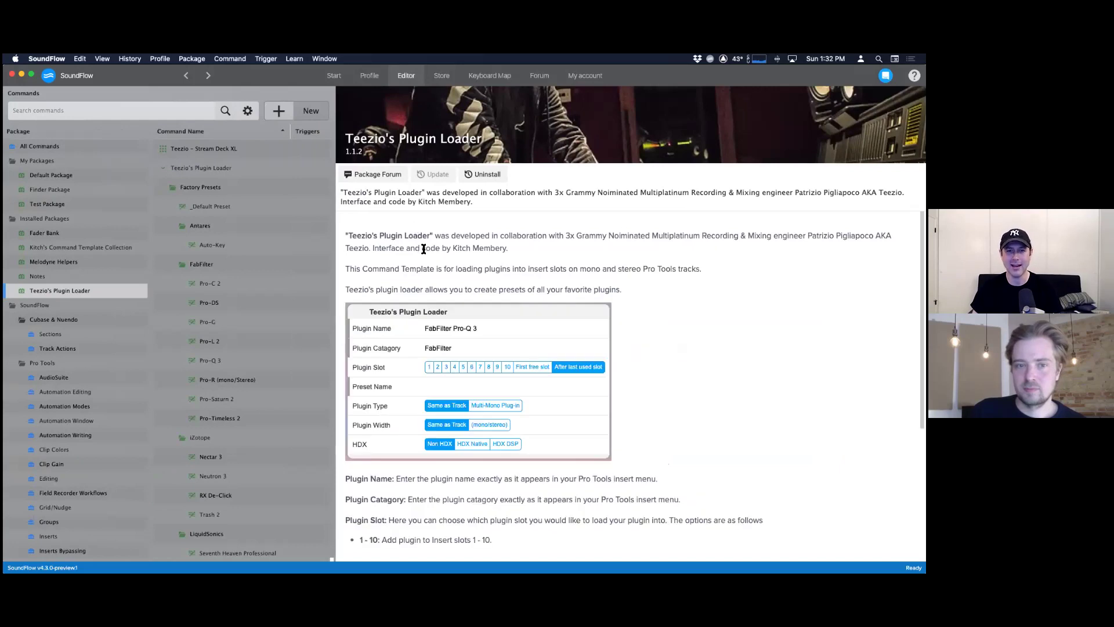
scroll(407, 238, down, 5)
scroll(389, 232, up, 5)
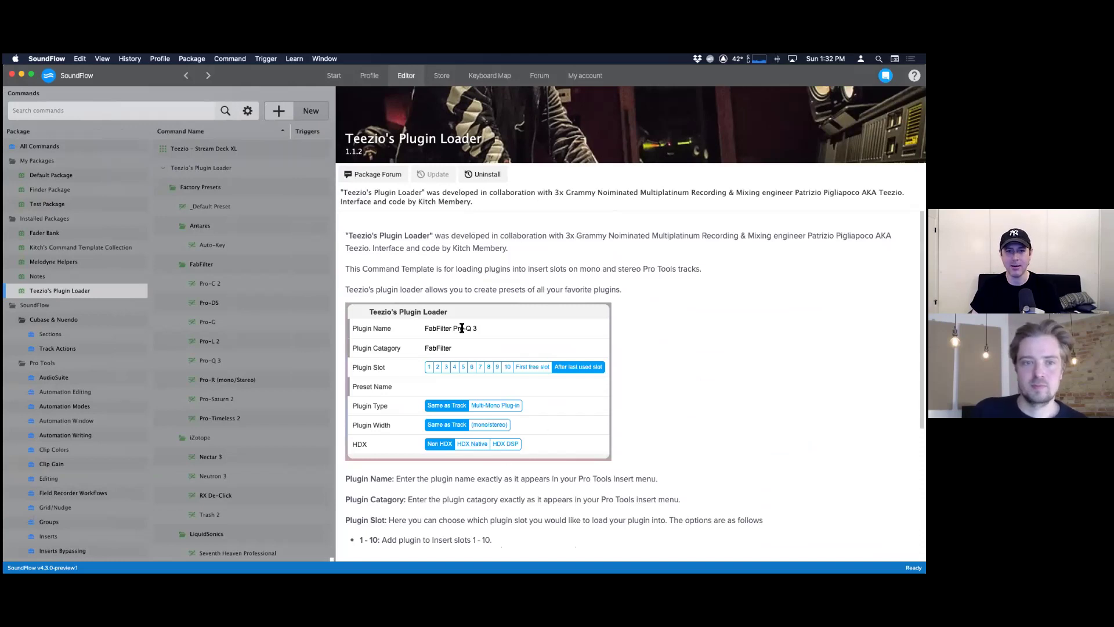
scroll(494, 517, down, 4)
scroll(492, 516, up, 4)
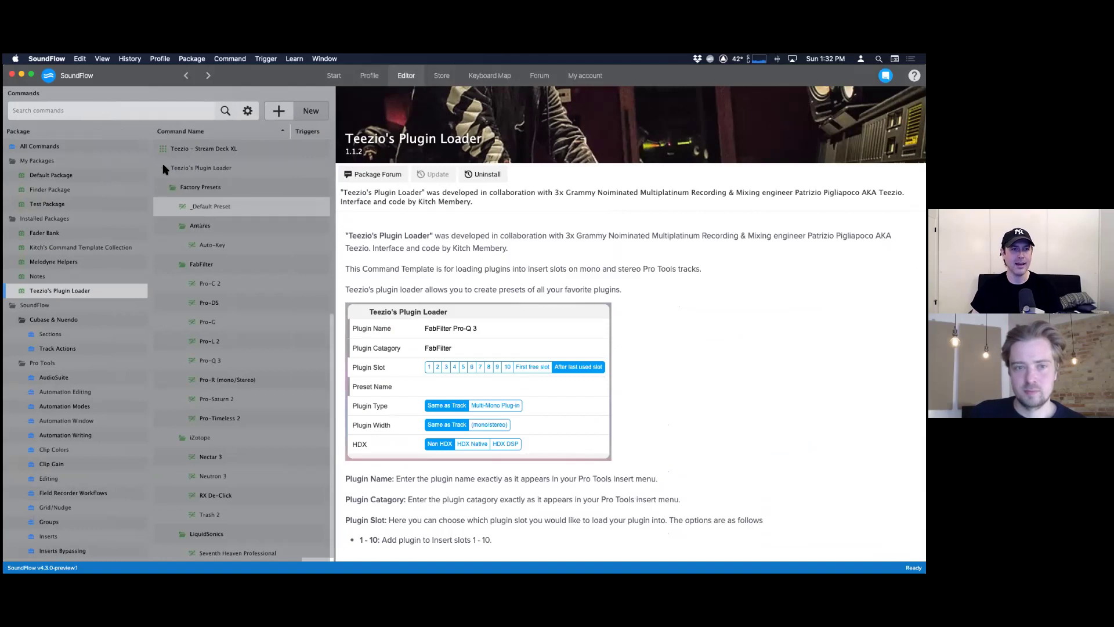
click(204, 152)
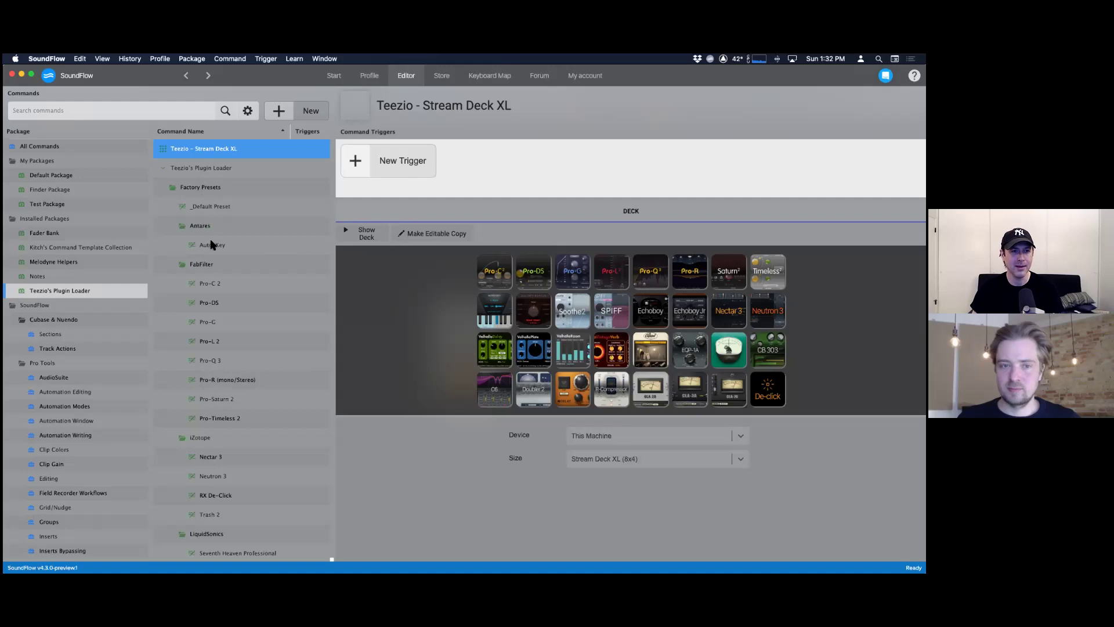
- Examine the plugin loader's factory presets, including Auto-Key, Pro-C 2, Pro-DS, Pro-G, Pro-L 2 and _Default Preset
click(207, 169)
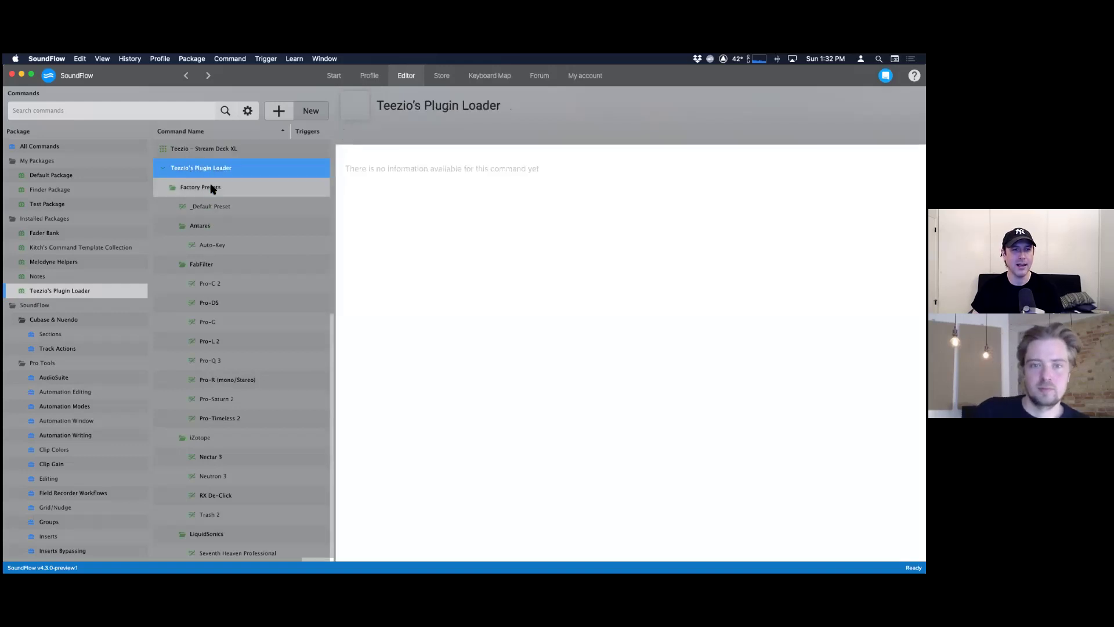
click(212, 224)
click(215, 244)
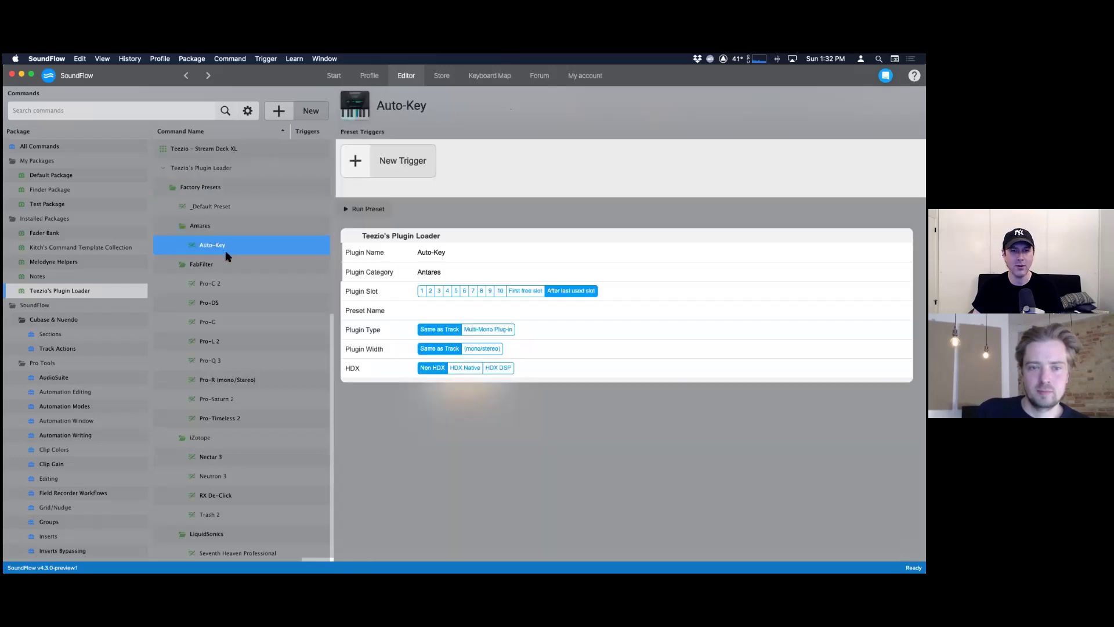
click(222, 284)
click(221, 302)
click(223, 322)
click(219, 347)
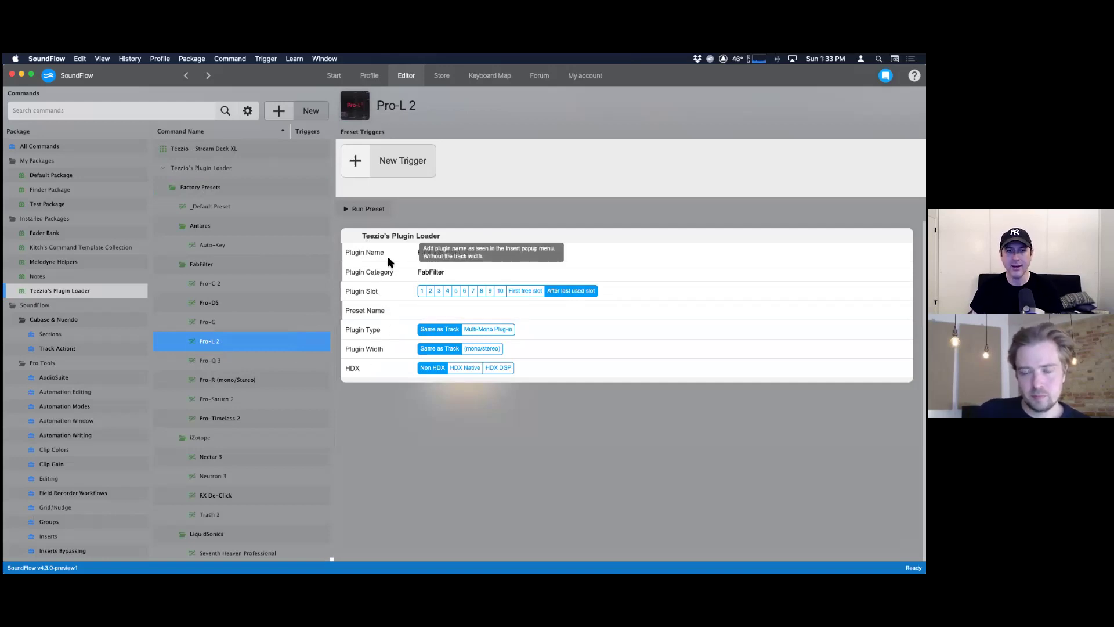
click(218, 208)
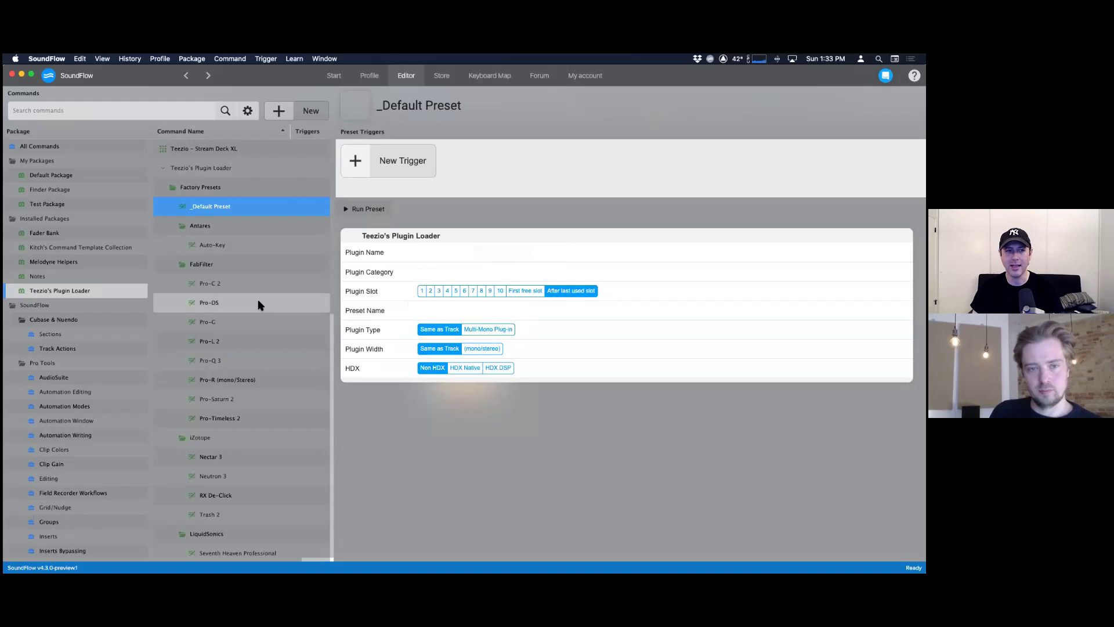
scroll(258, 302, down, 8)
scroll(257, 302, up, 8)
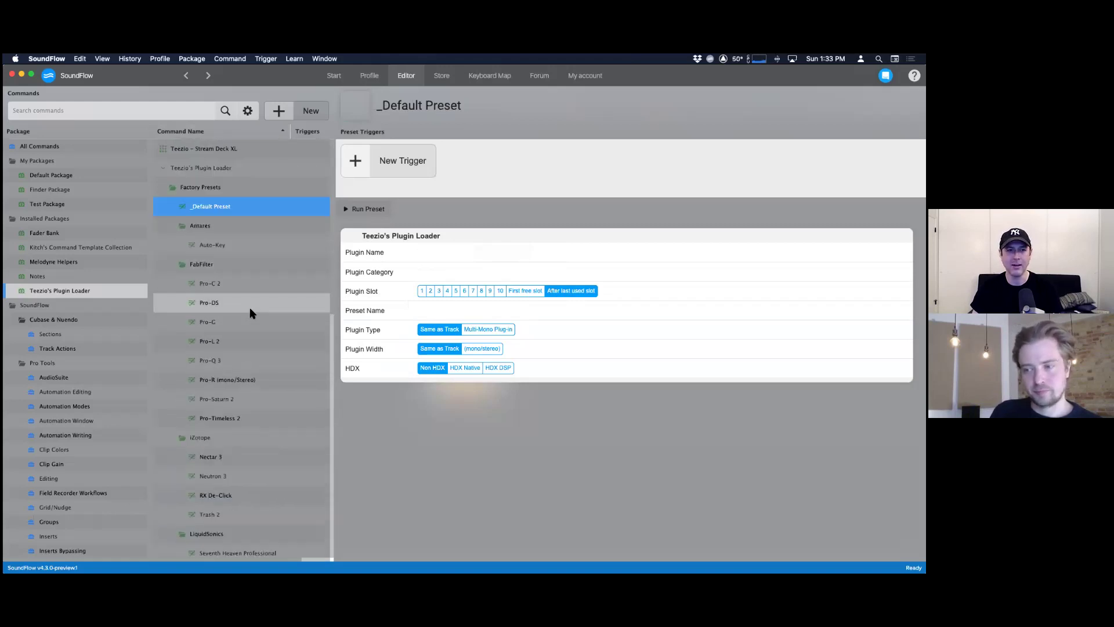
- Make an editable copy of the Teezio - Stream Deck XL deck and store it in the Default Package
click(357, 110)
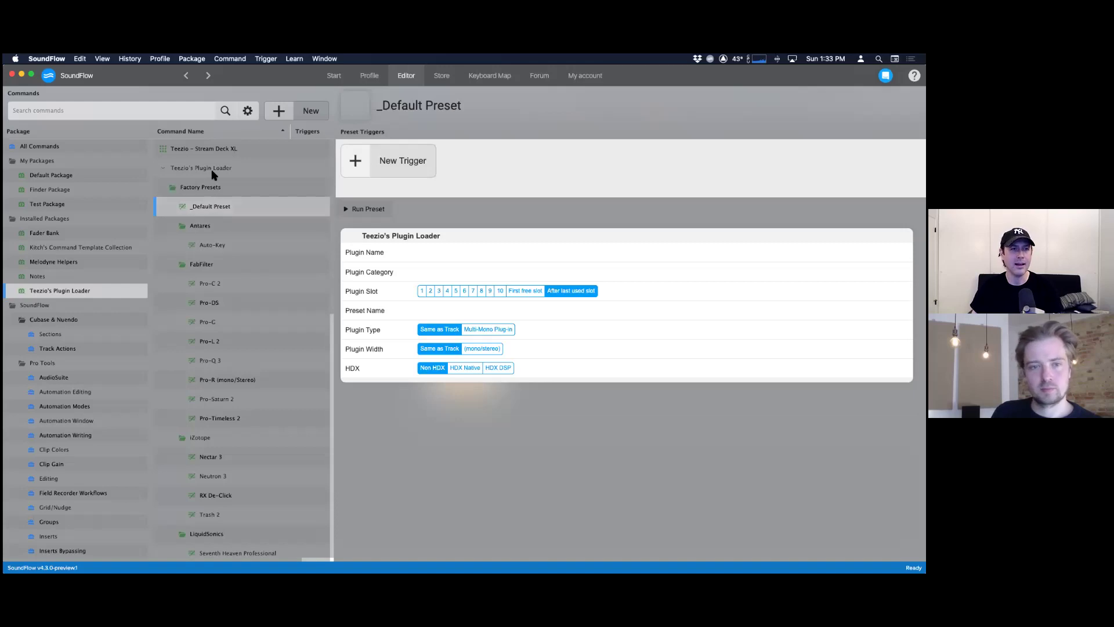
click(210, 152)
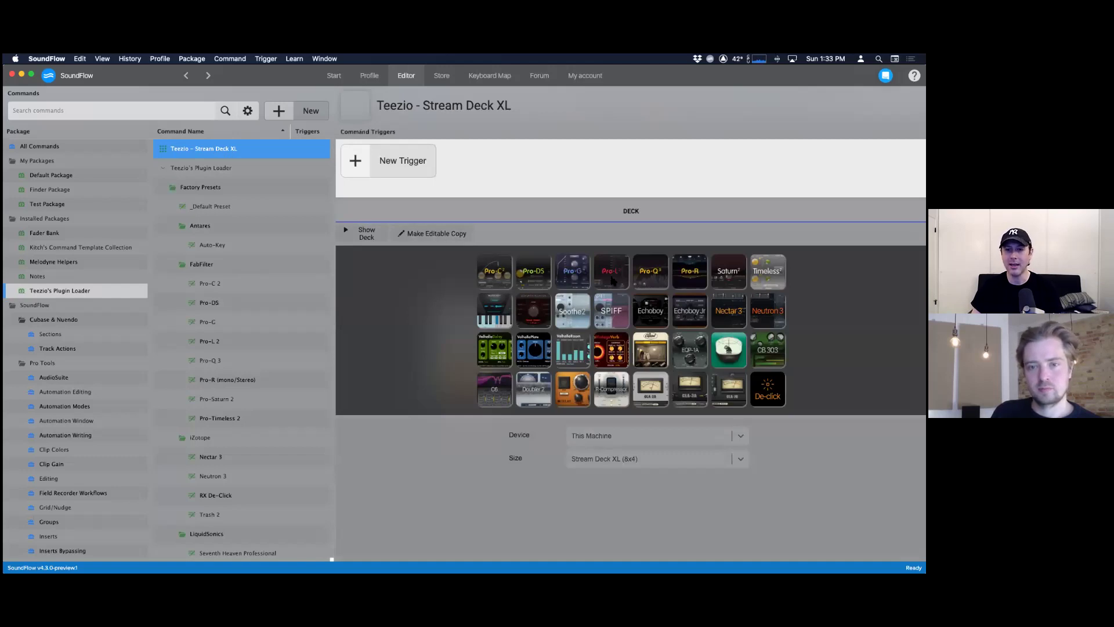
click(431, 240)
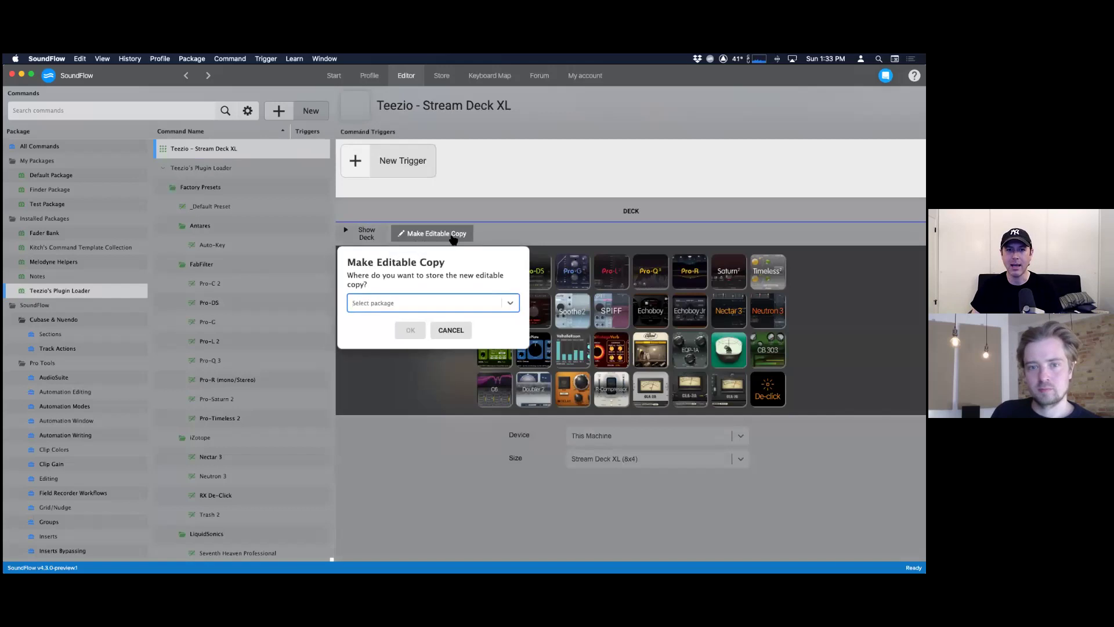
click(505, 303)
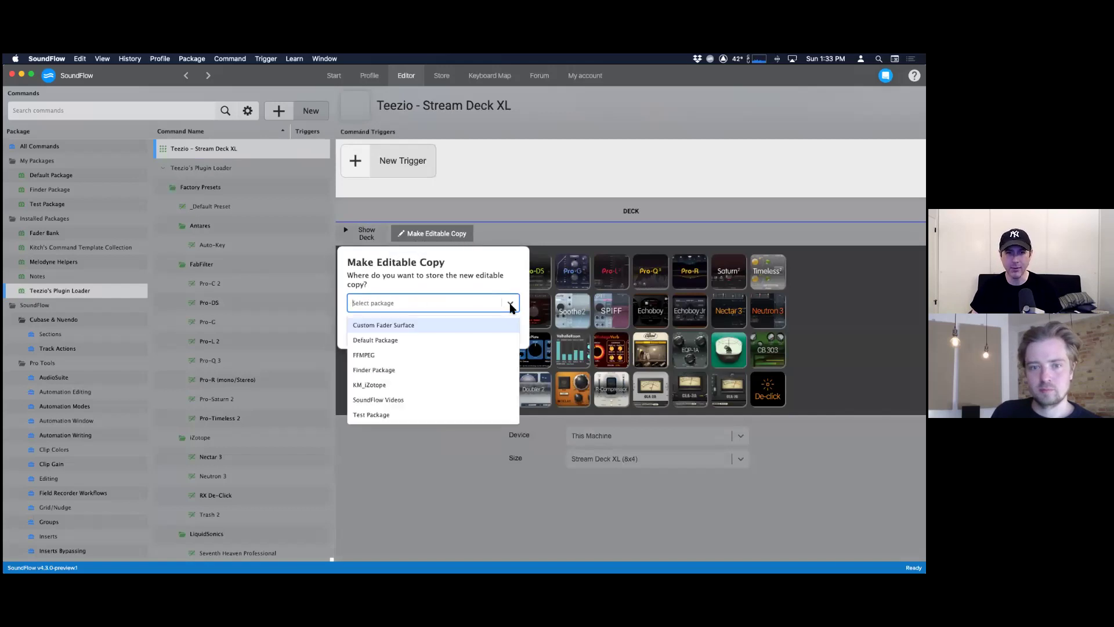
click(375, 344)
click(412, 332)
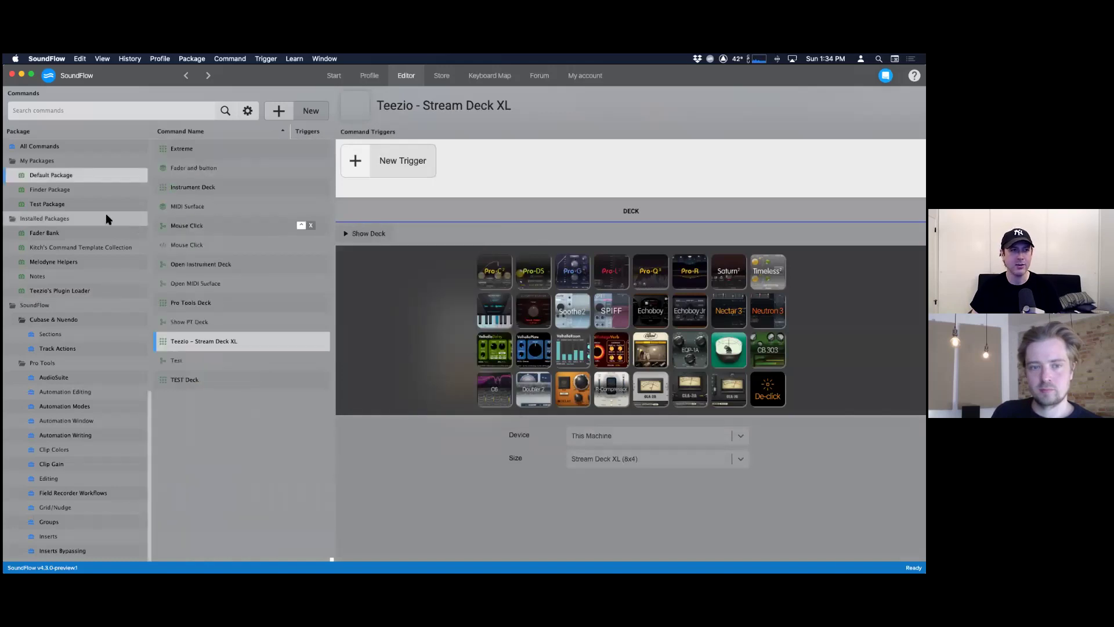
- Open the Teezio - Stream Deck XL copy in the Default Package, keep its device as This Machine, and show the deck on screen
click(55, 174)
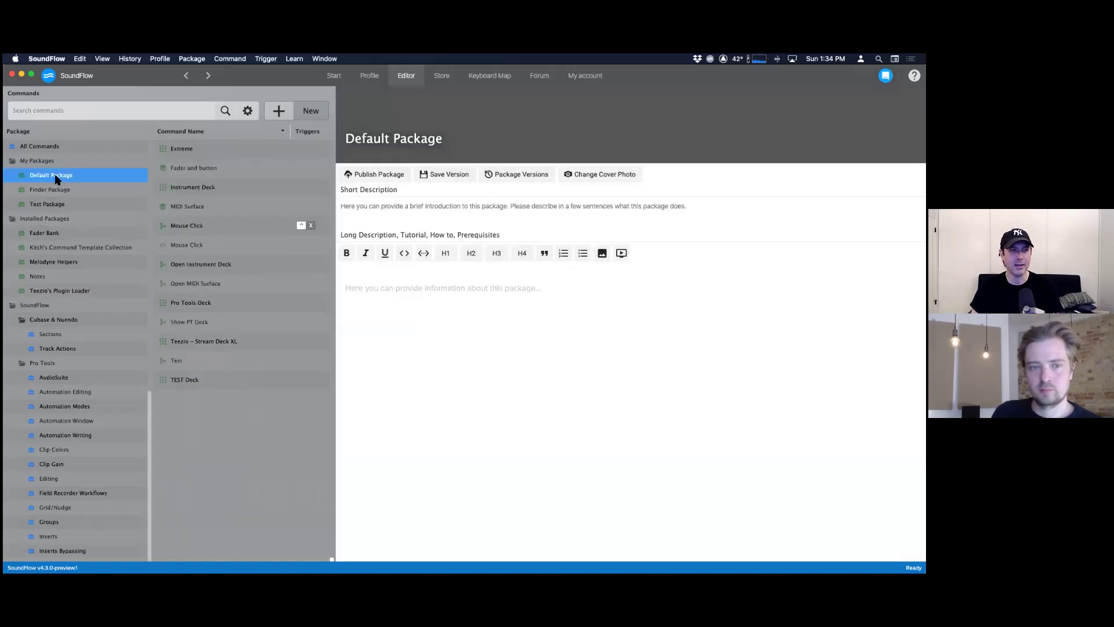
click(200, 342)
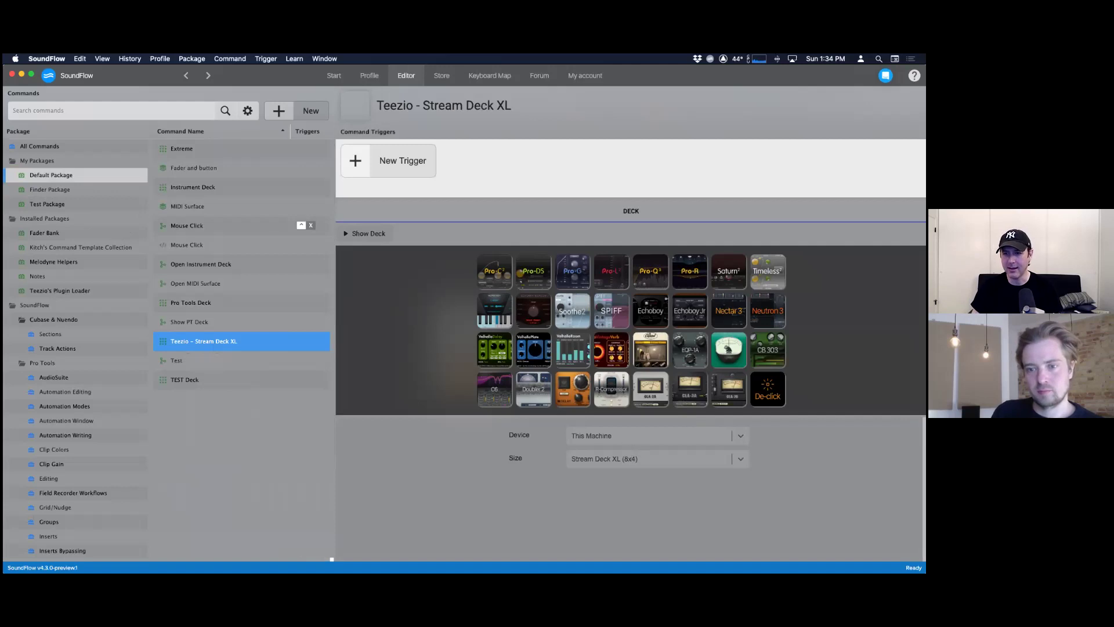
click(742, 441)
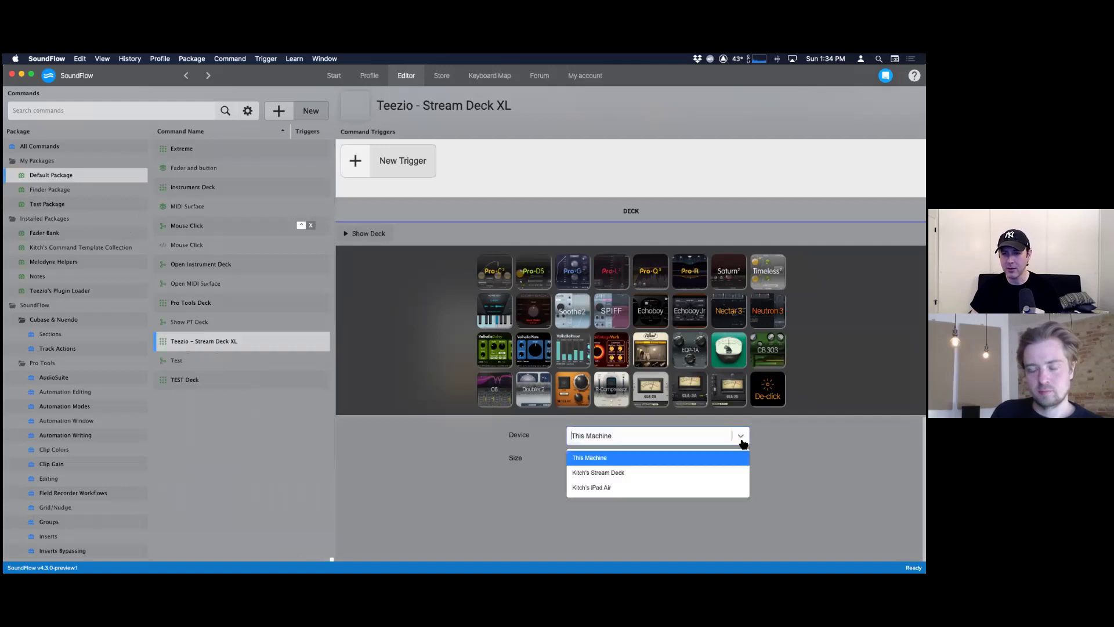
click(604, 458)
click(372, 238)
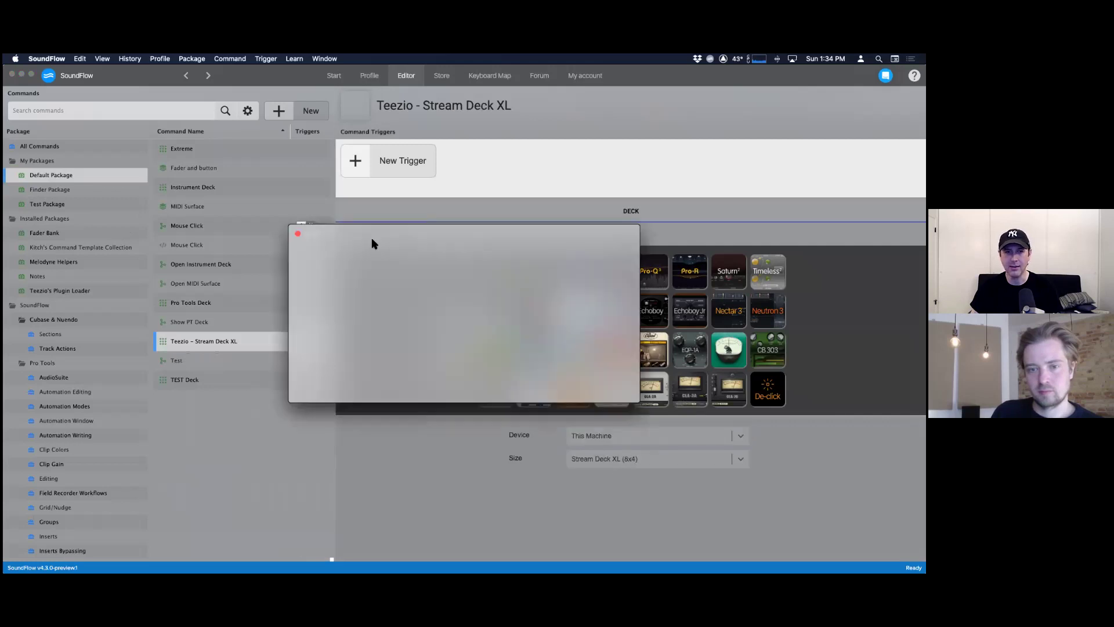
drag(374, 225, 188, 361)
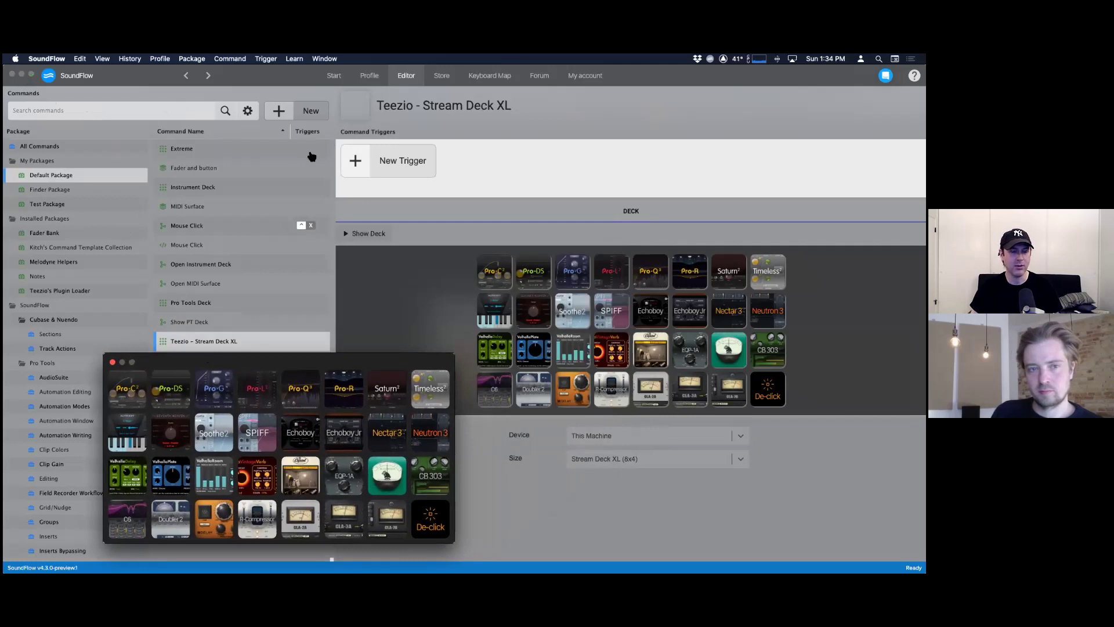
- Switch to Pro Tools and move the floating plug-in deck clear of the track inserts, over the lower middle of the timeline
key(super+Tab)
key(super+Tab)
key(super+Tab)
key(super+Tab)
click(405, 320)
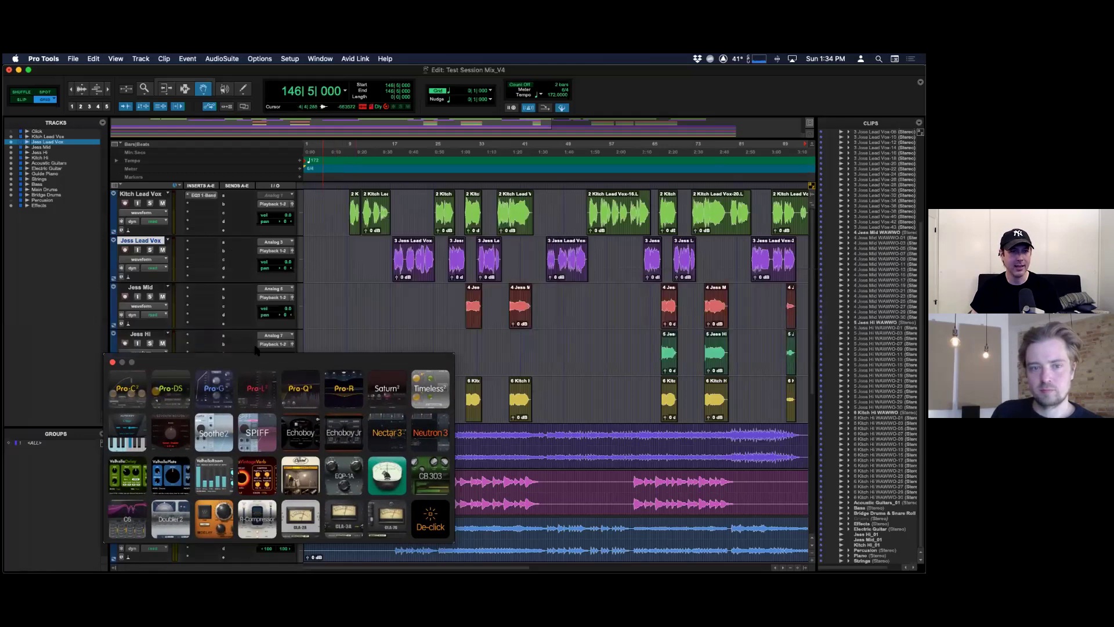
drag(259, 363, 521, 324)
drag(428, 321, 430, 338)
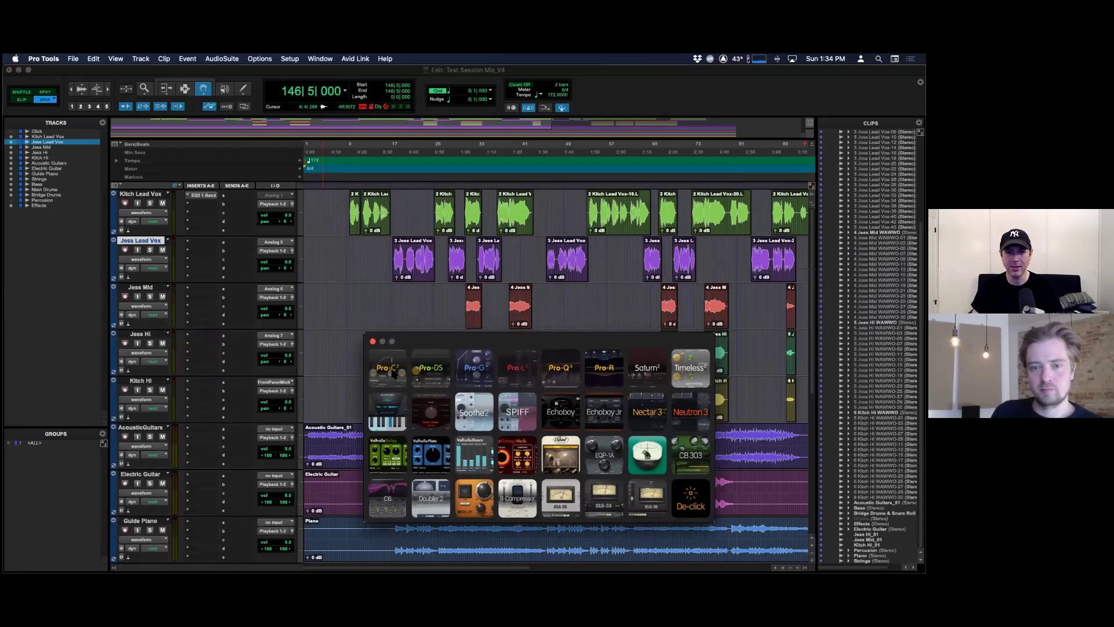
- Load Pro-Q 3 and Pro-C 2 onto the selected lead vocal track from the deck, closing each plug-in window
click(566, 378)
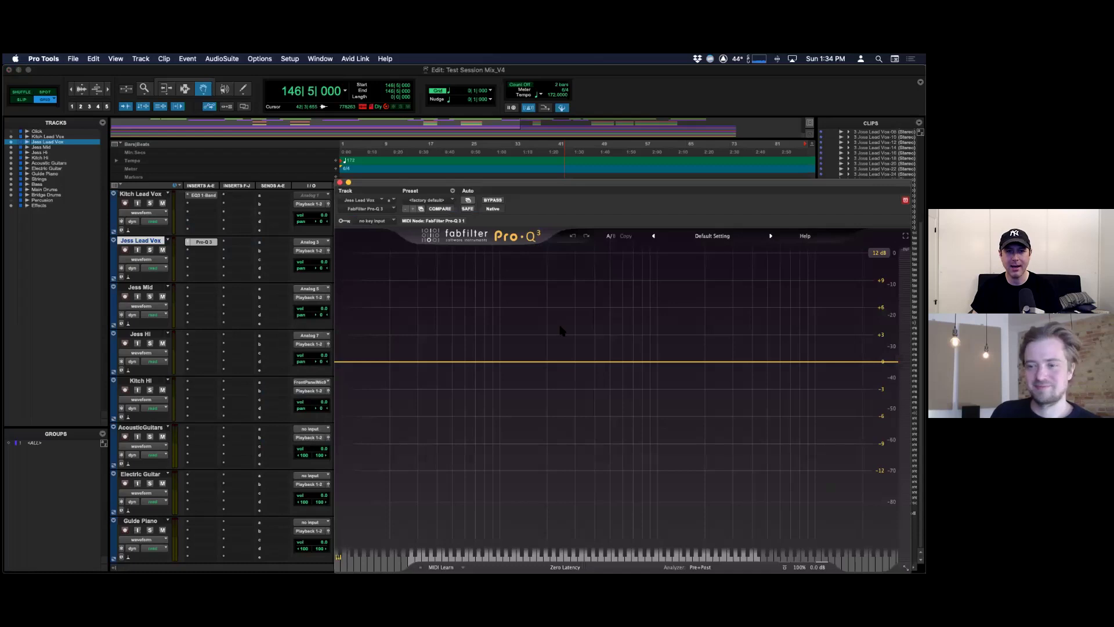
drag(451, 195, 392, 155)
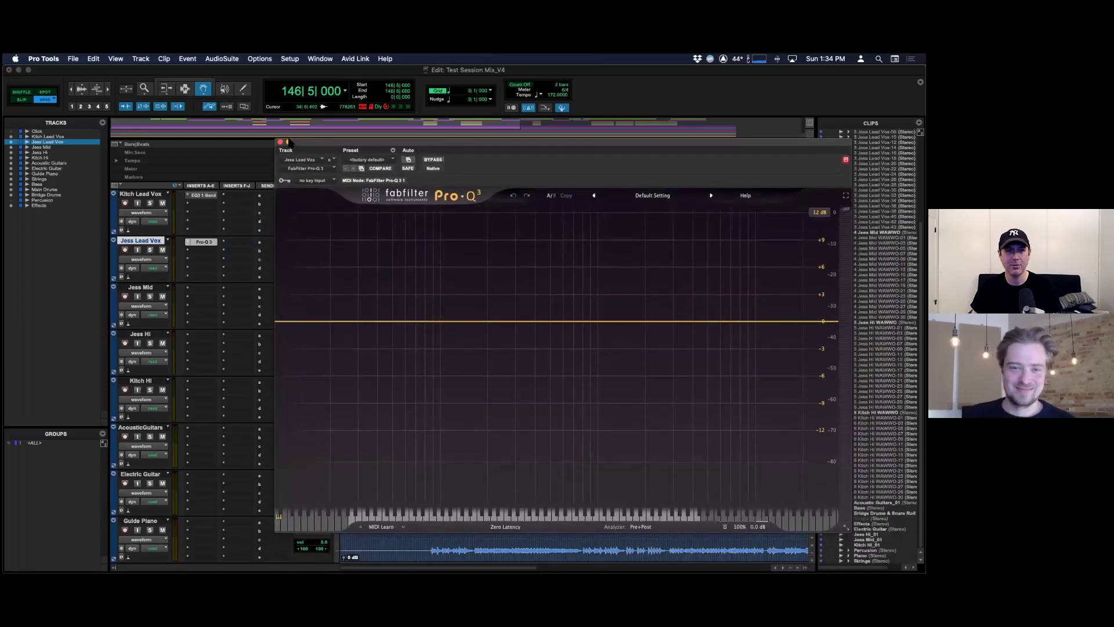
click(281, 143)
click(389, 372)
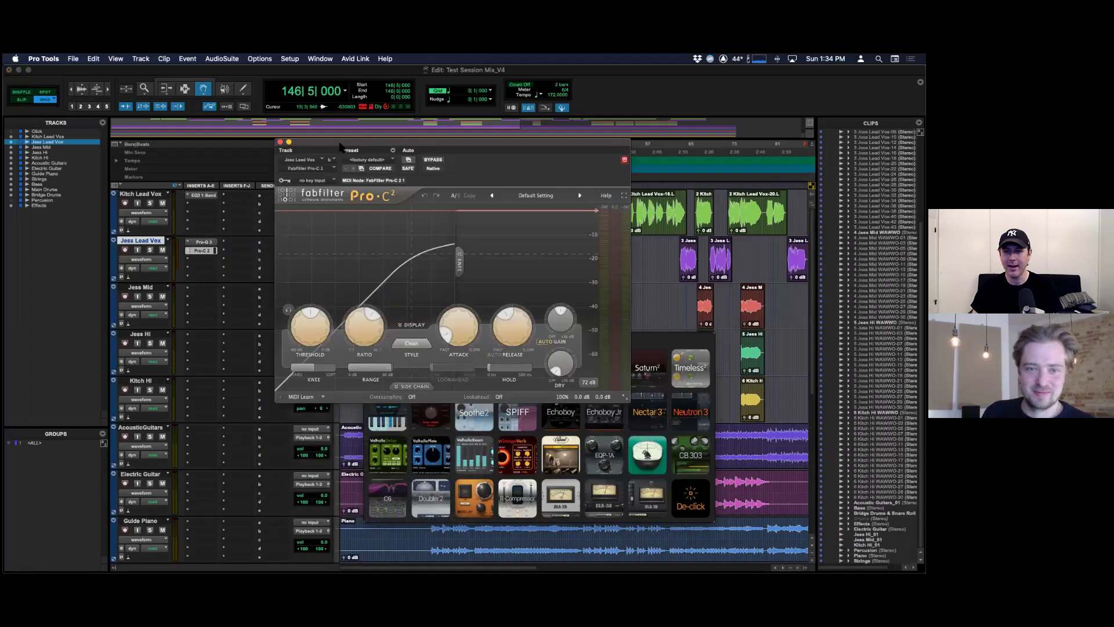
click(281, 143)
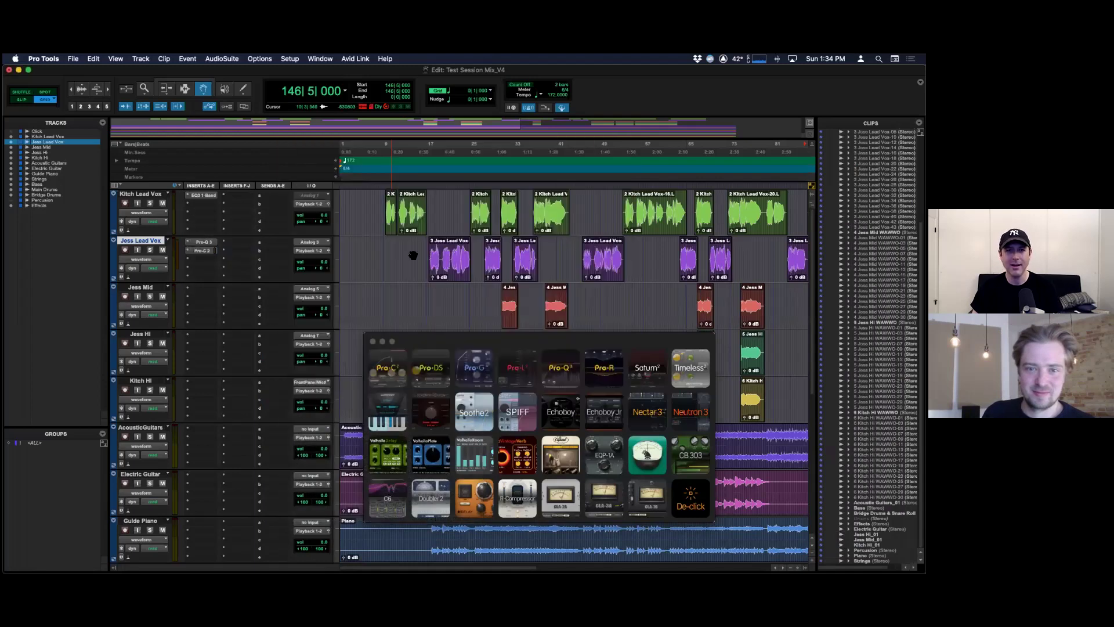
- Look through the second insert's Dynamics plug-ins on the lead vocal track, and dismiss the list without choosing one
click(188, 253)
mouse_move(191, 252)
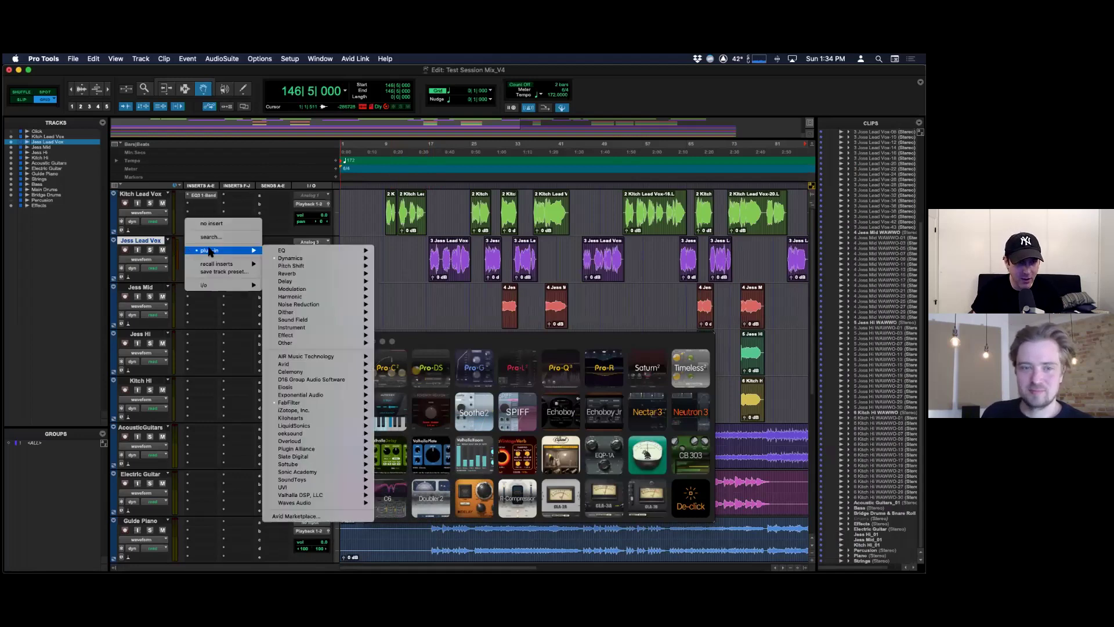
mouse_move(305, 261)
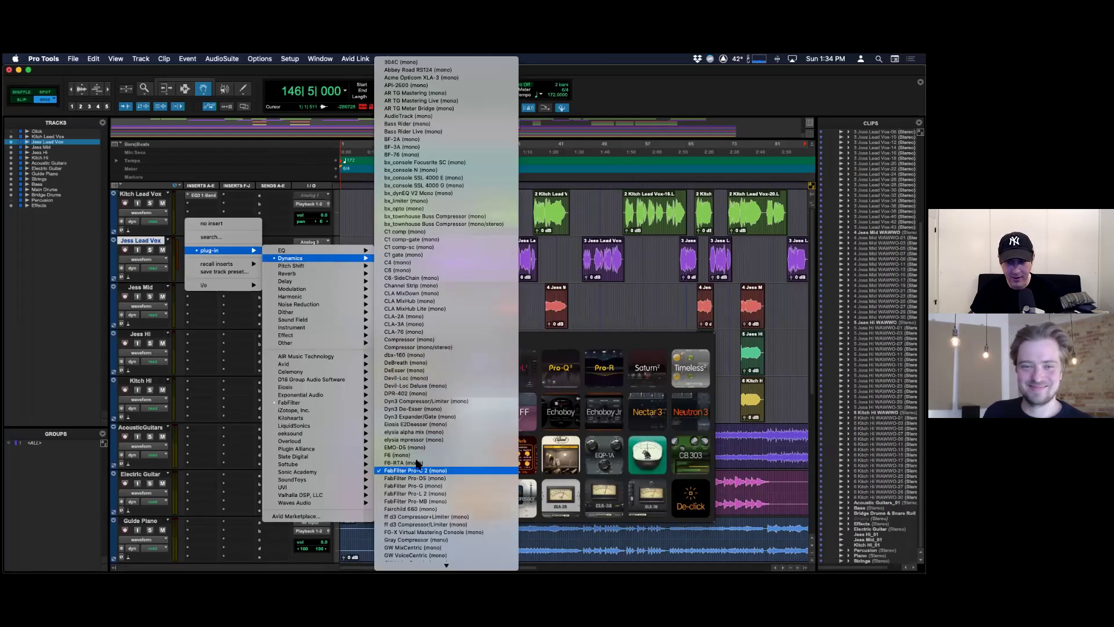
click(643, 274)
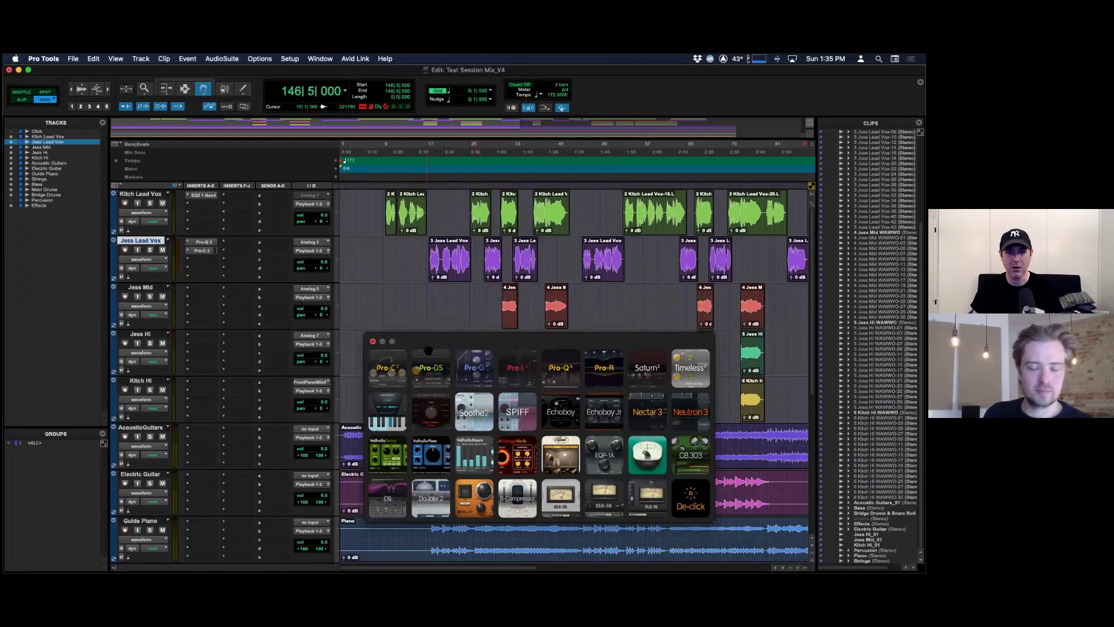
- Switch back to SoundFlow, view the Pro-C 2 preset in Teezio's Plugin Loader, and close the floating deck
key(super+Tab)
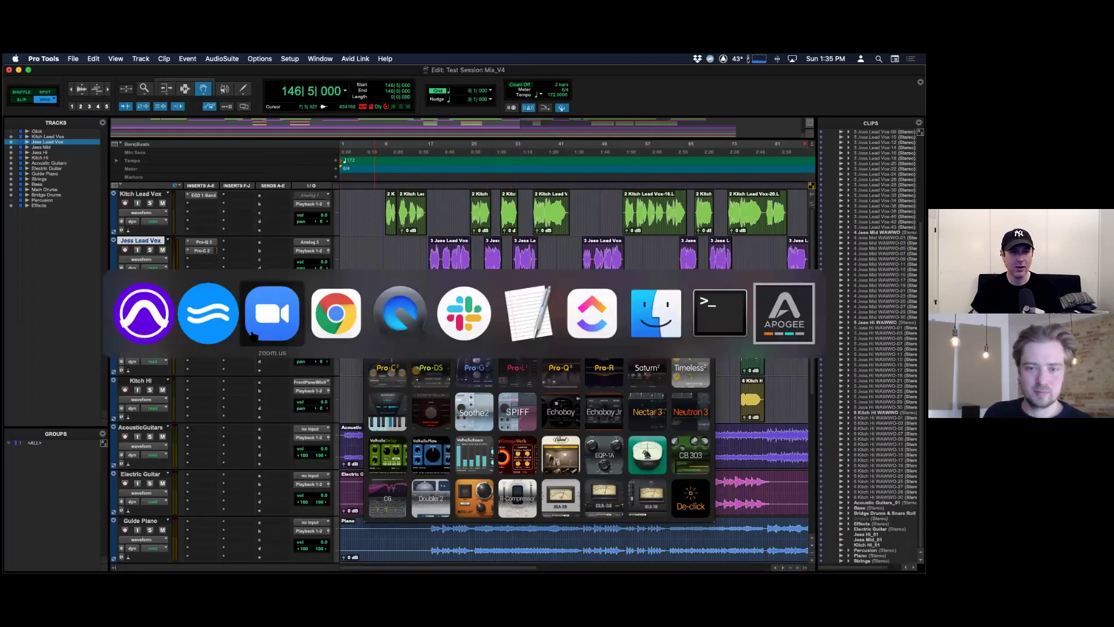
click(219, 323)
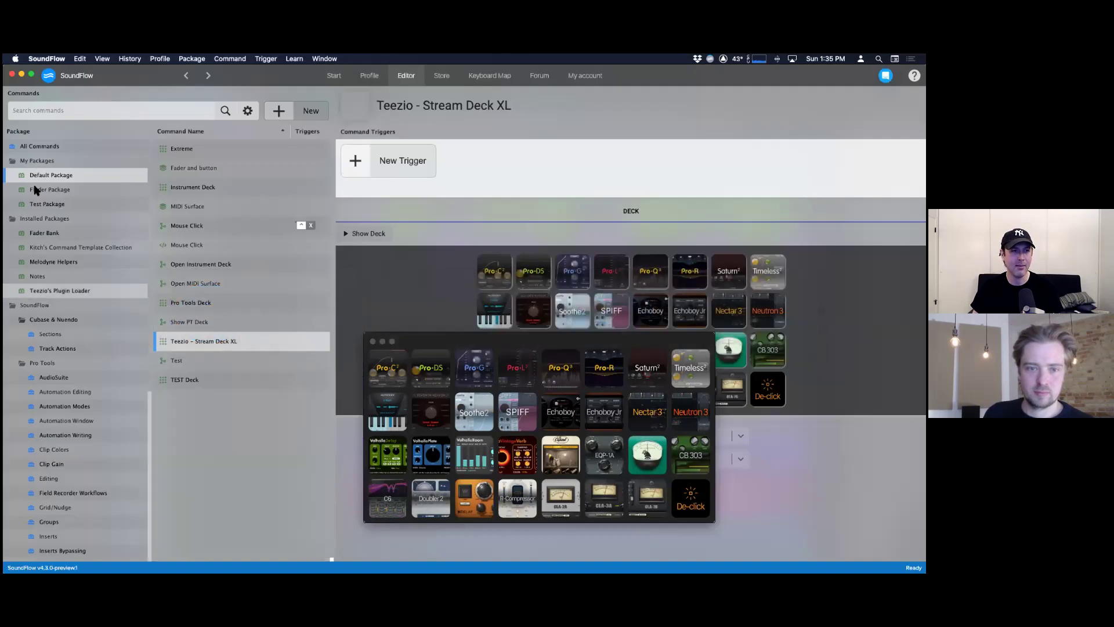
click(55, 291)
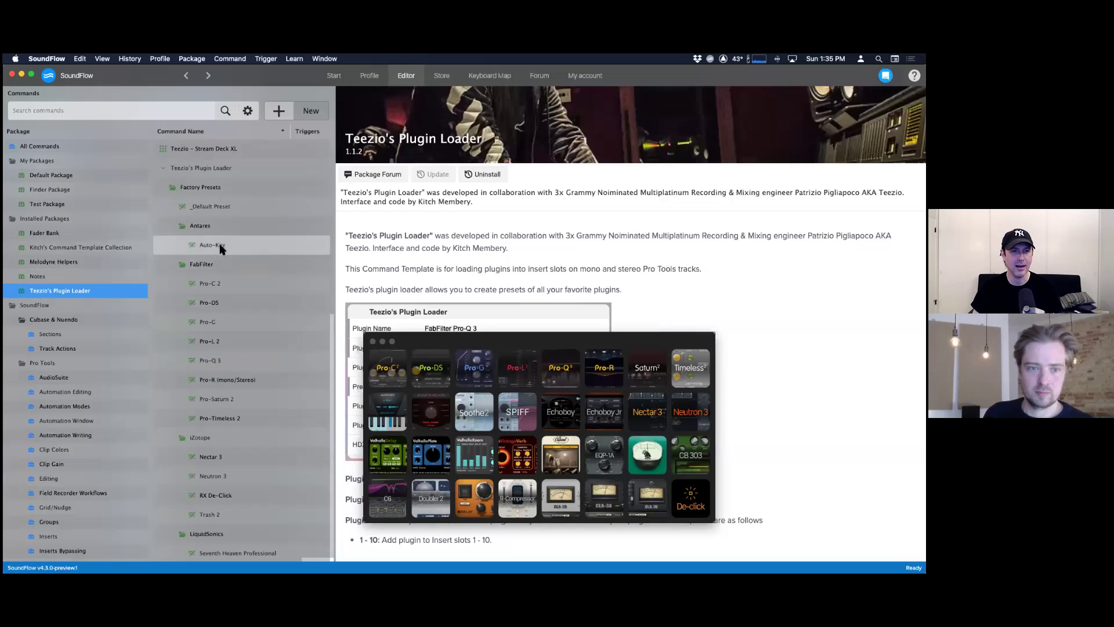
click(219, 284)
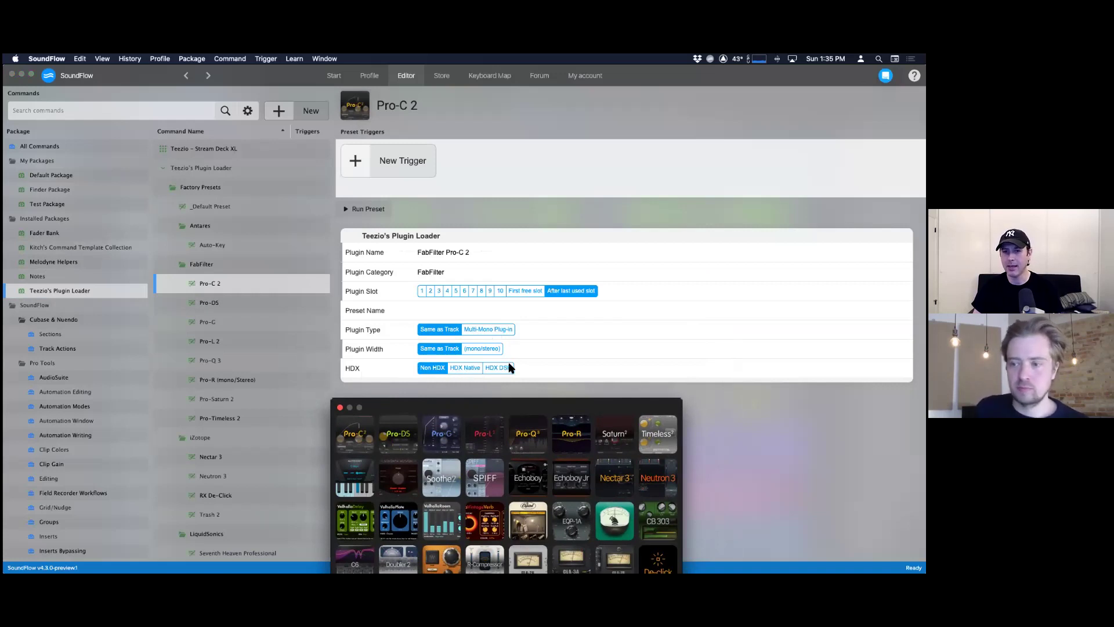
drag(484, 410, 459, 367)
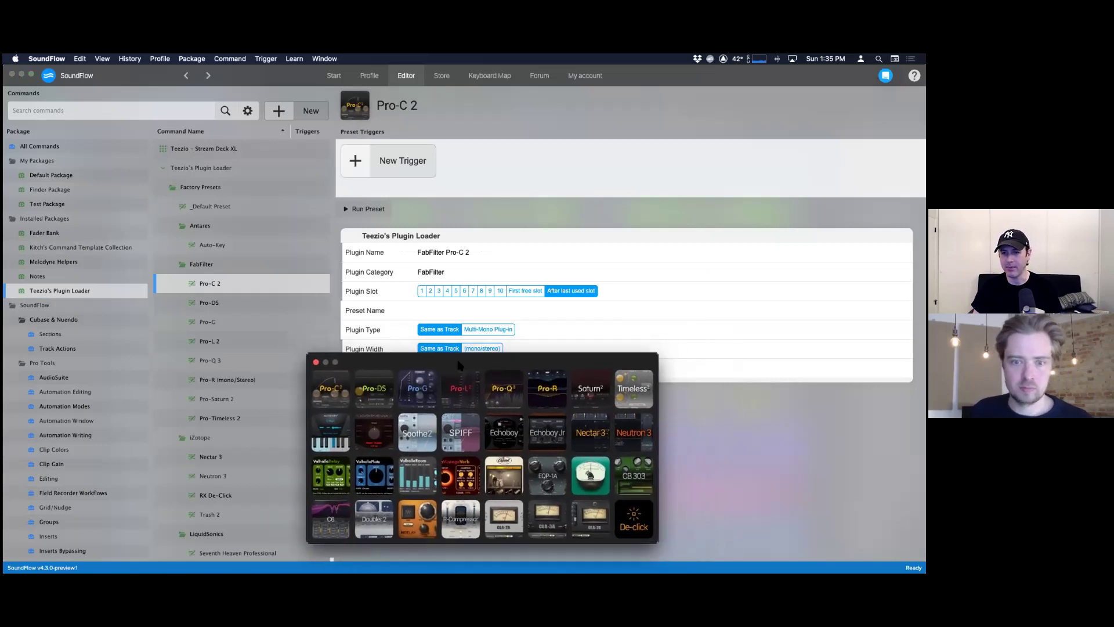
click(316, 362)
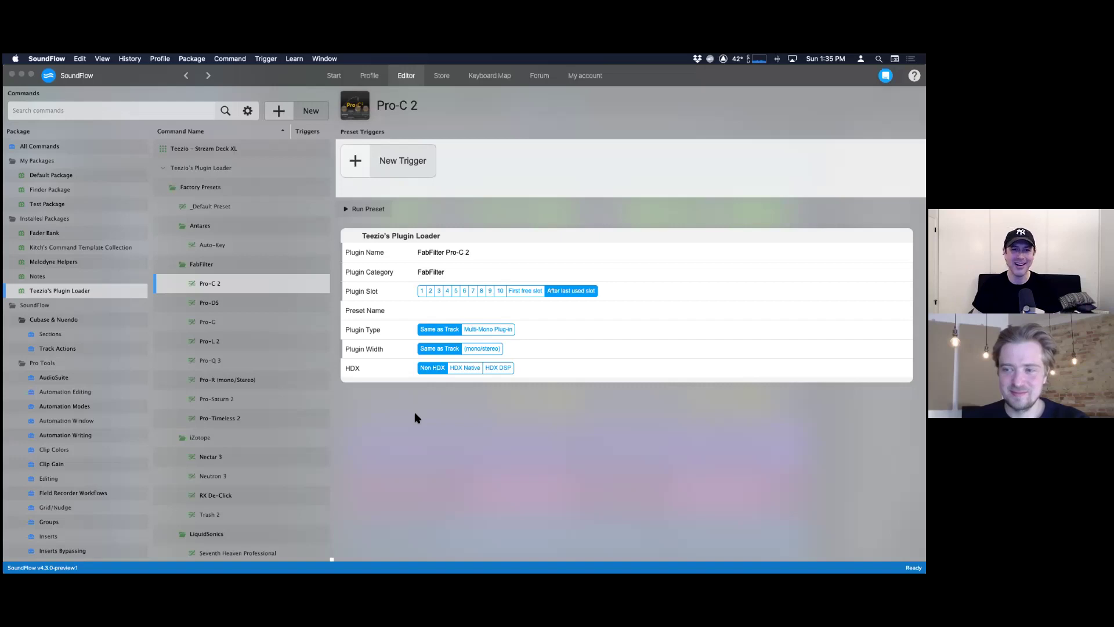
- View the package's original Teezio - Stream Deck XL deck and check the Stream Deck device setup, closing it without changes
click(217, 150)
click(206, 149)
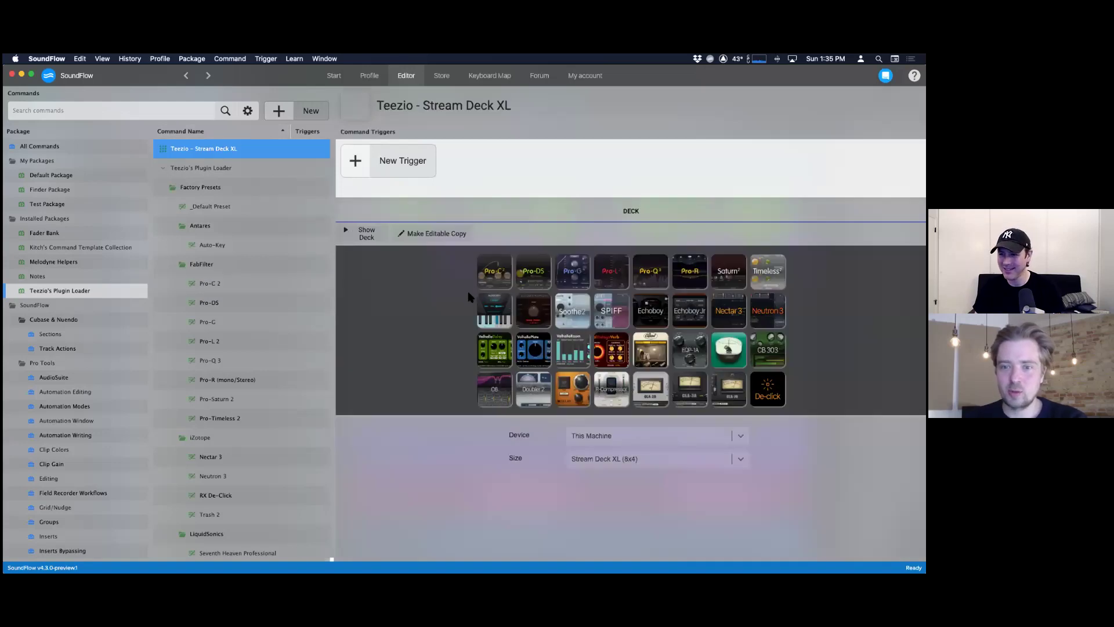
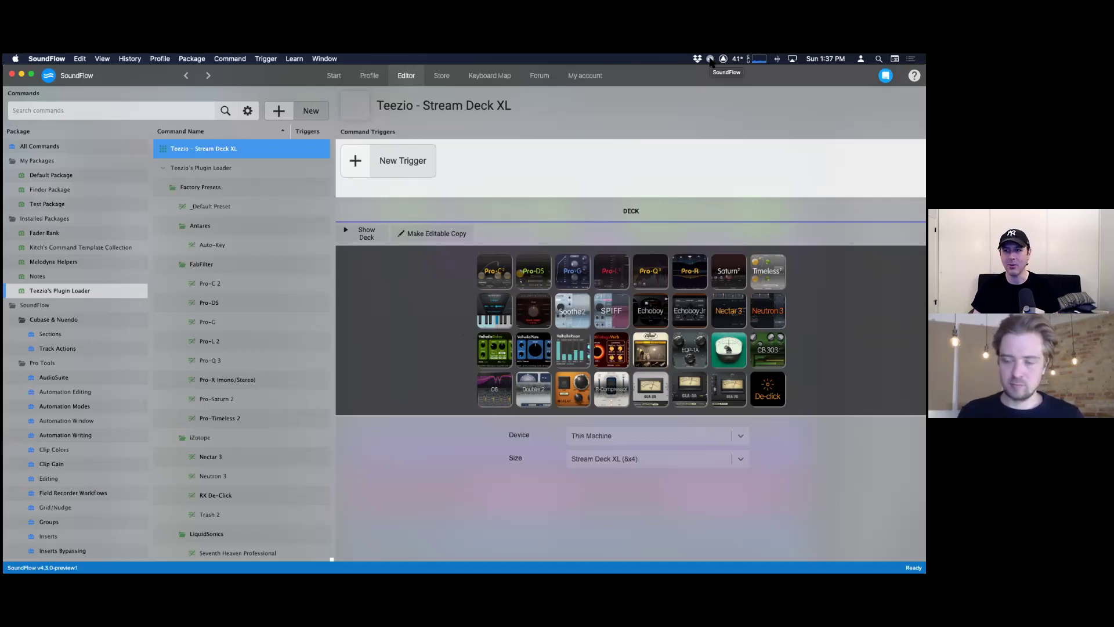
click(710, 62)
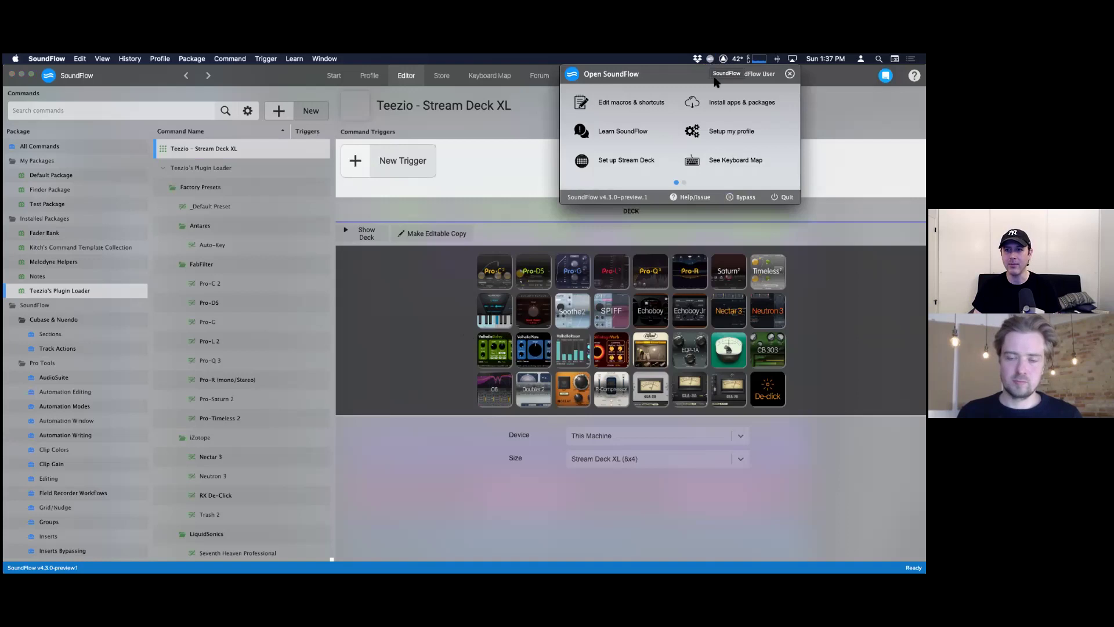
click(601, 166)
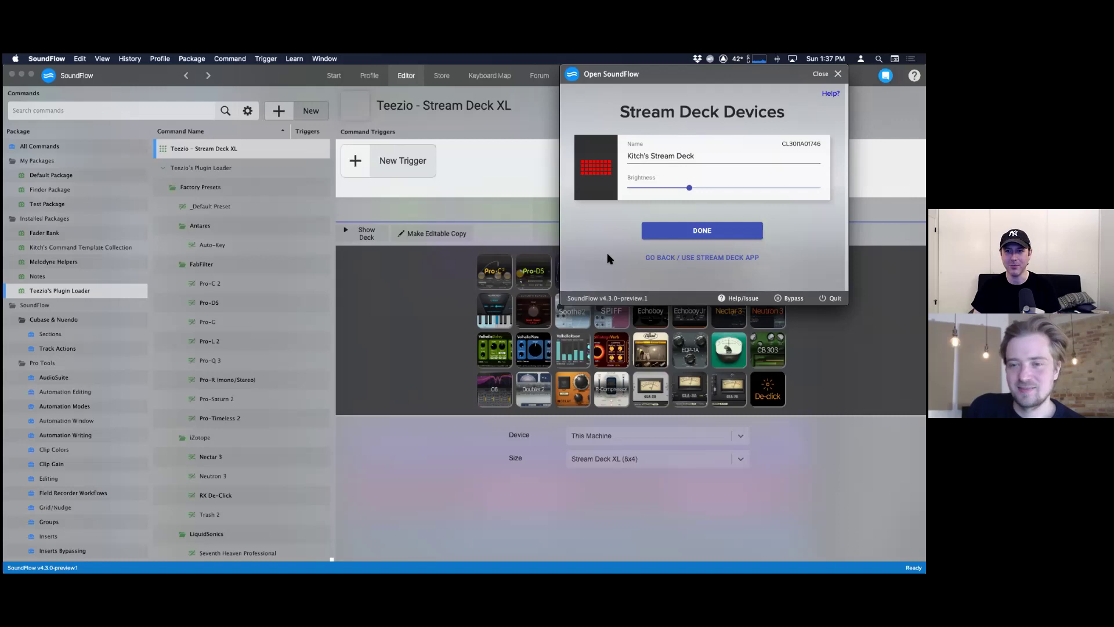
click(512, 207)
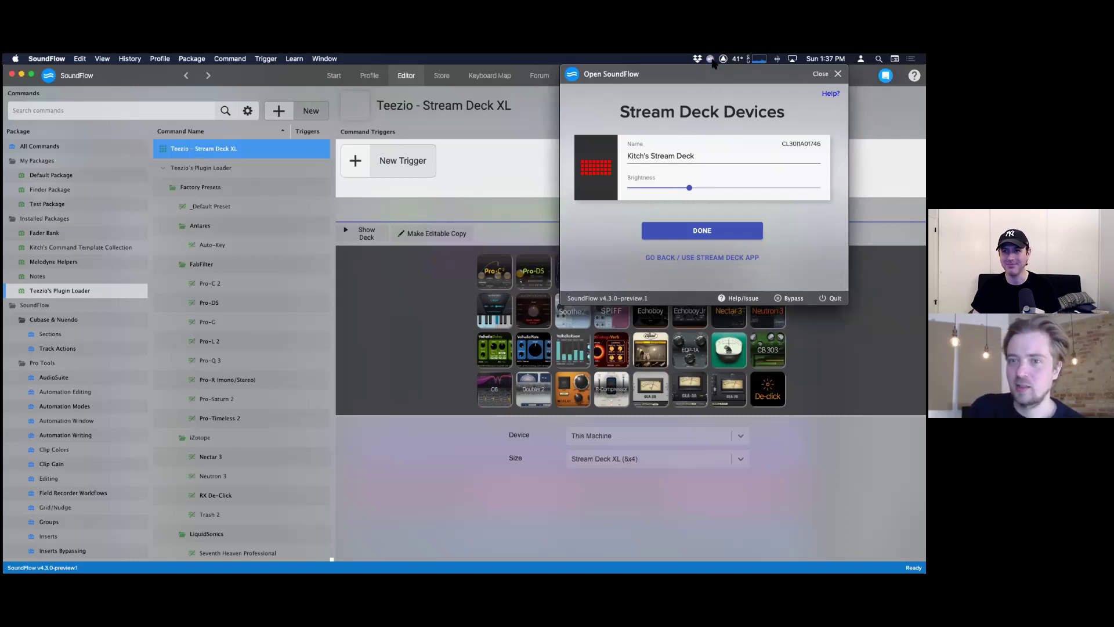
click(836, 74)
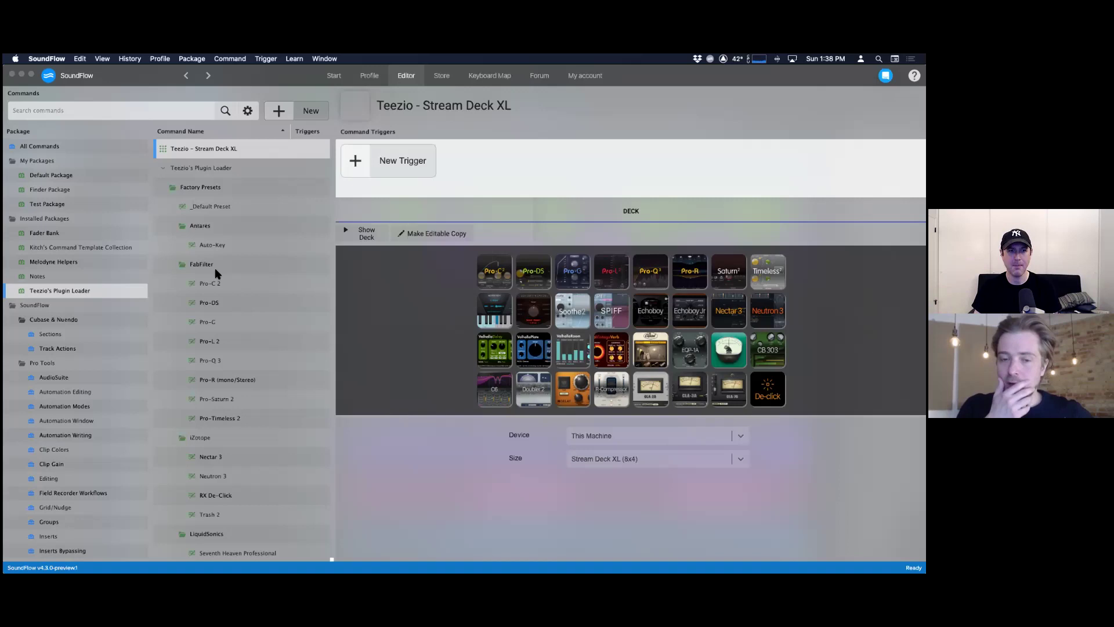
- View the plugin loader's _Default Preset, and compare the Pro Tools Deck, Teezio - Stream Deck XL and TEST Deck in the Default Package
click(220, 207)
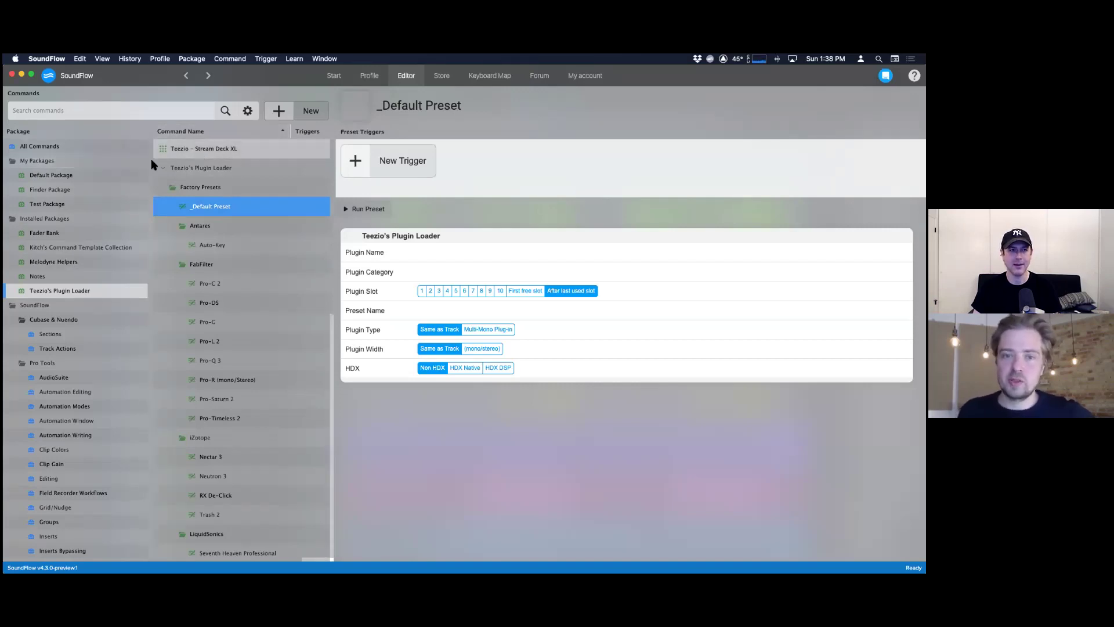
click(69, 176)
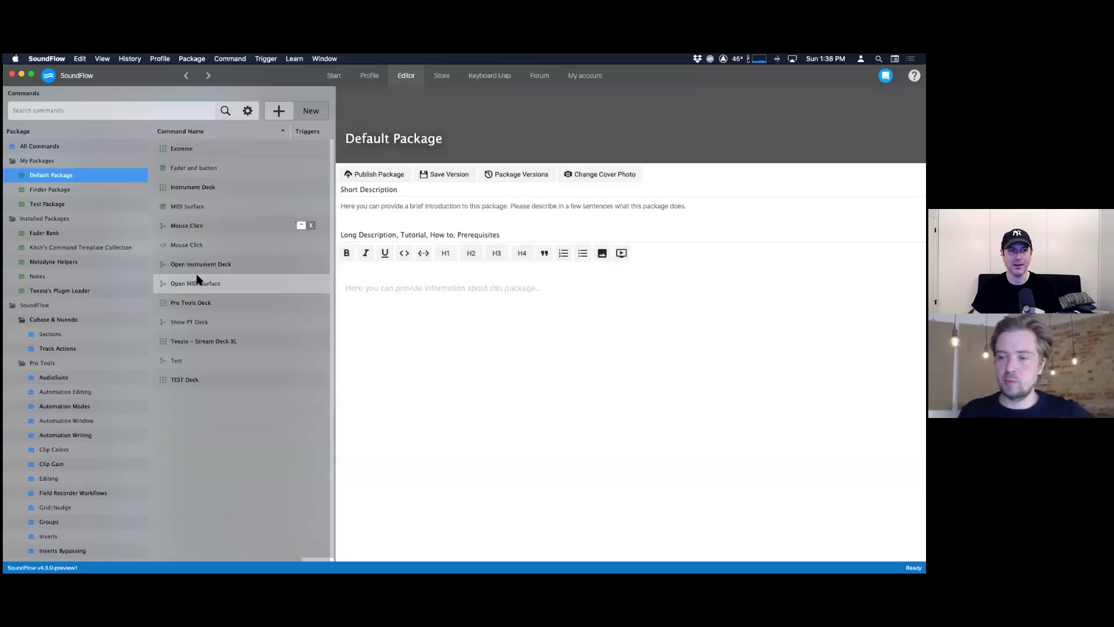
click(200, 303)
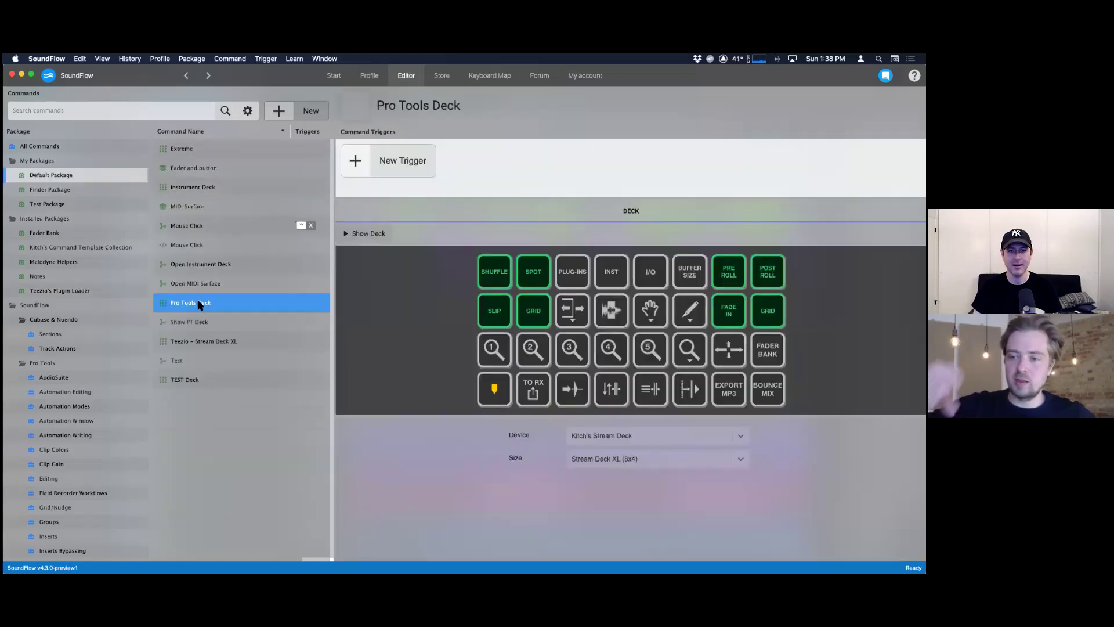
click(195, 342)
click(189, 382)
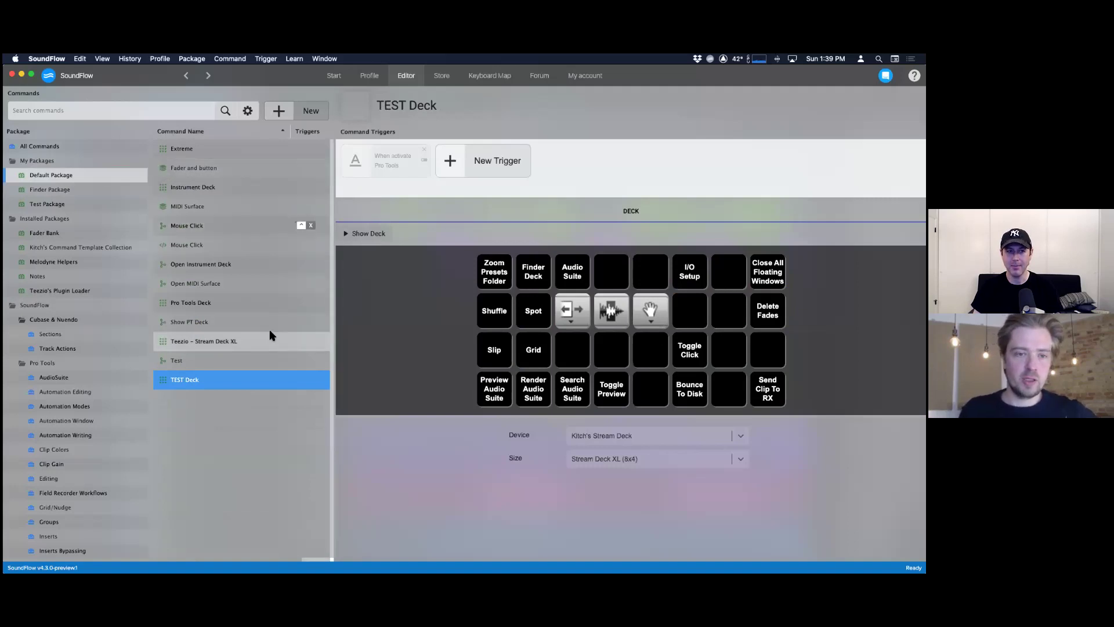
- Open the Default Package's Teezio - Stream Deck XL deck and view the icon options of its Timeless 2 button
click(231, 341)
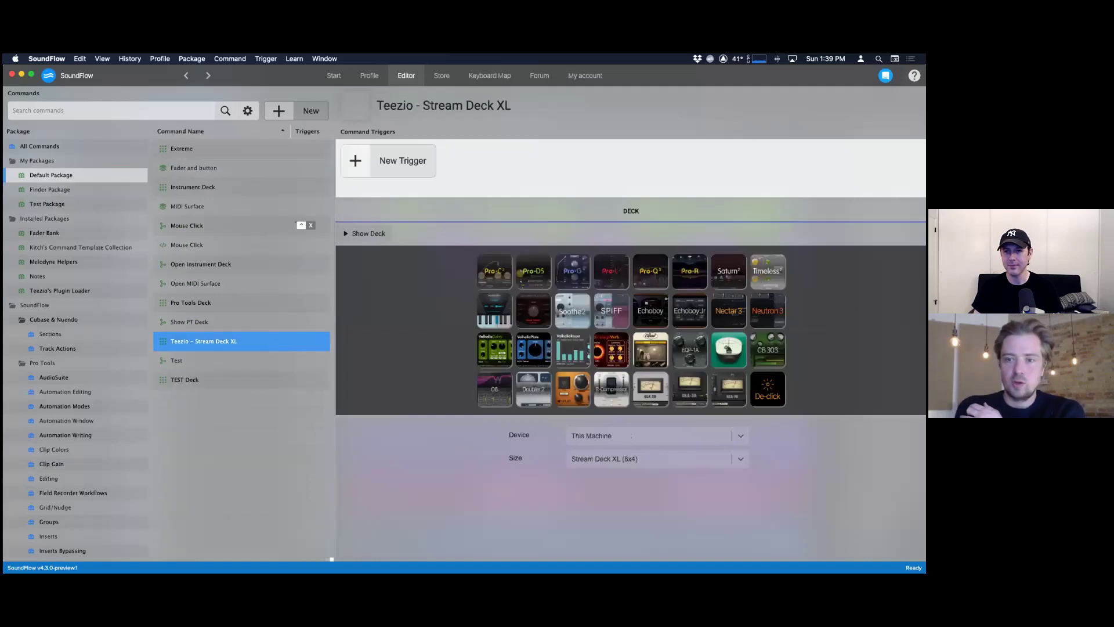
click(768, 271)
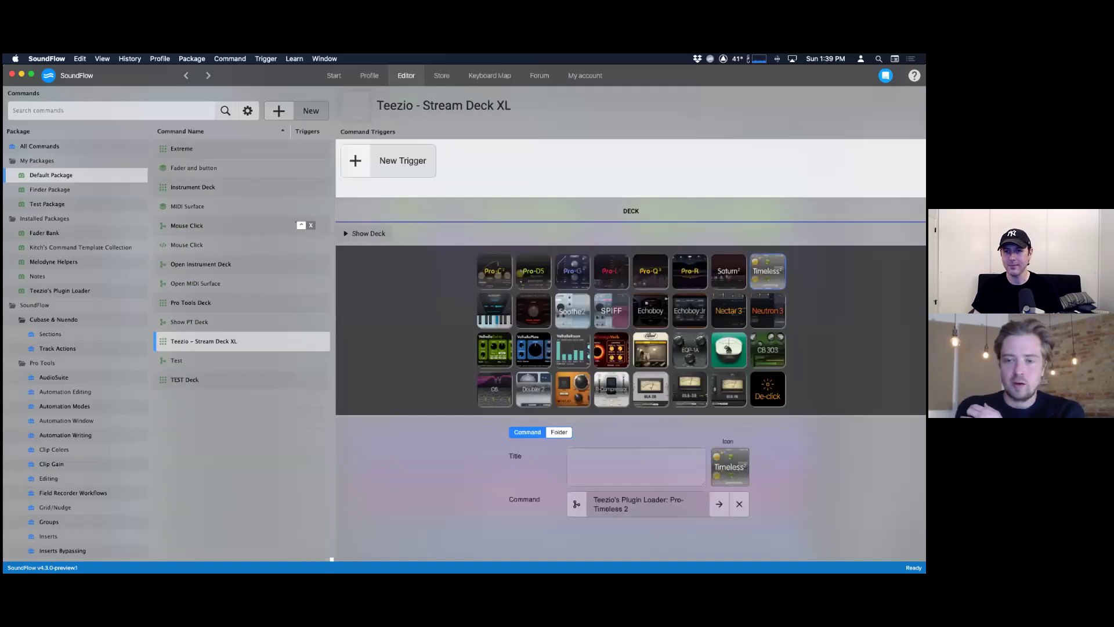
click(729, 474)
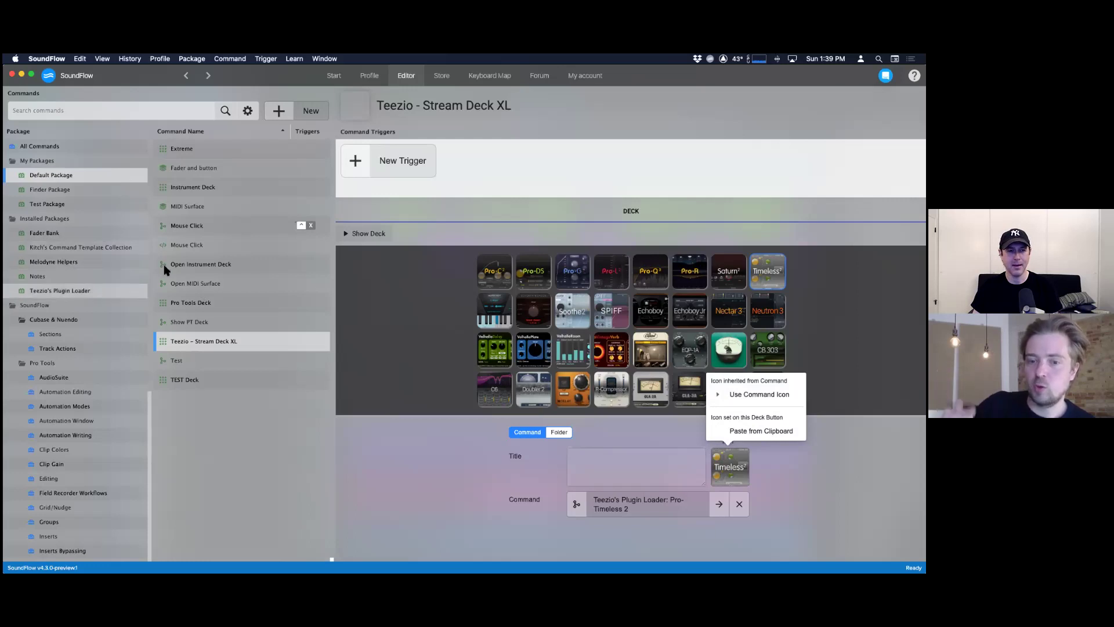
- View the Pro-DS and Pro-C 2 presets in the Teezio's Plugin Loader package, including the Pro-C 2 preset's icon
click(67, 293)
click(222, 293)
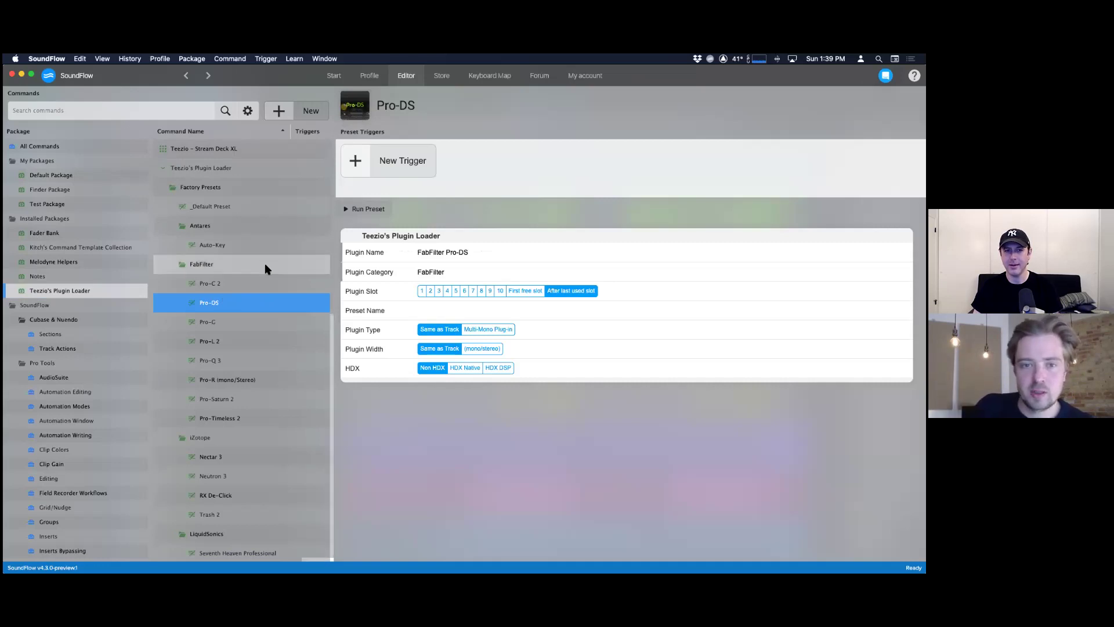
click(228, 289)
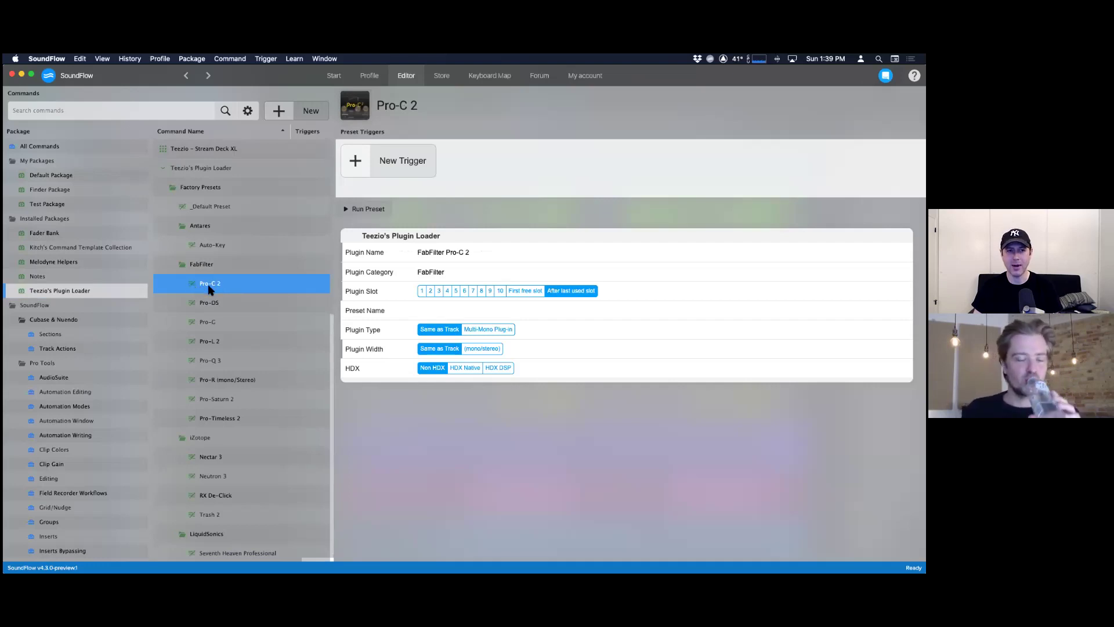
click(356, 112)
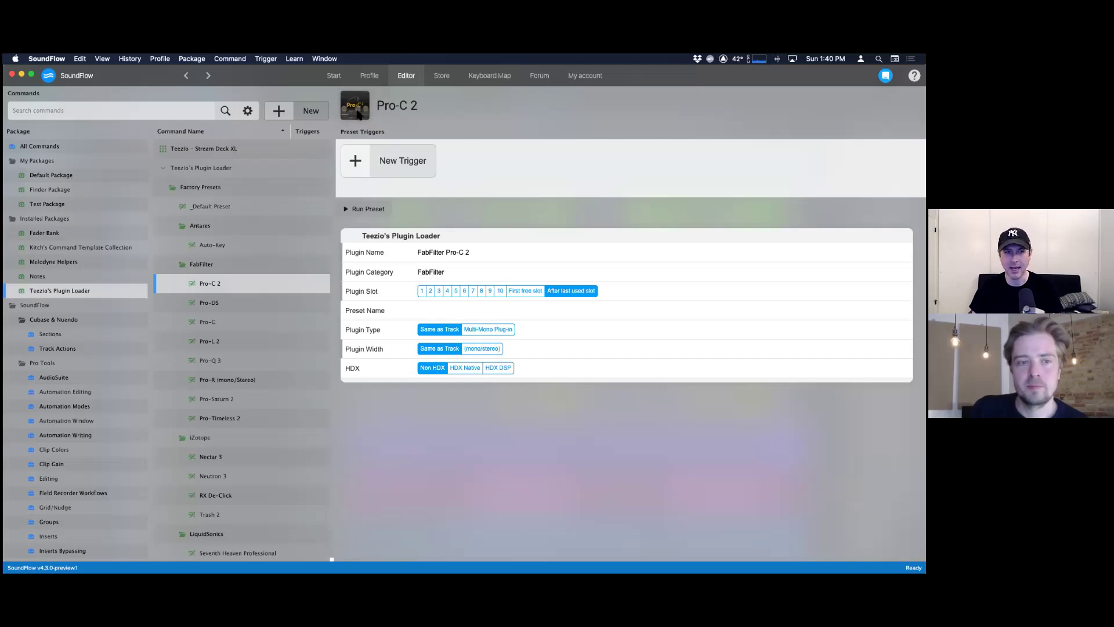
- Assign the Teezio's Plugin Loader Pro-C 2 command to the empty TEST Deck button between I/O Setup and Close All Floating Windows
click(57, 176)
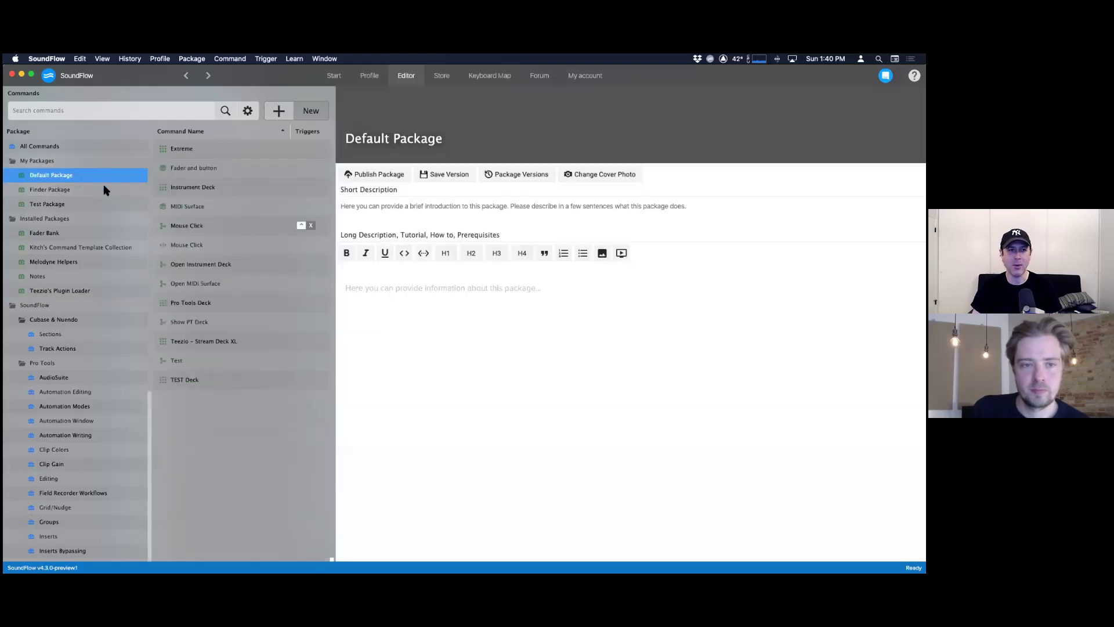
click(194, 381)
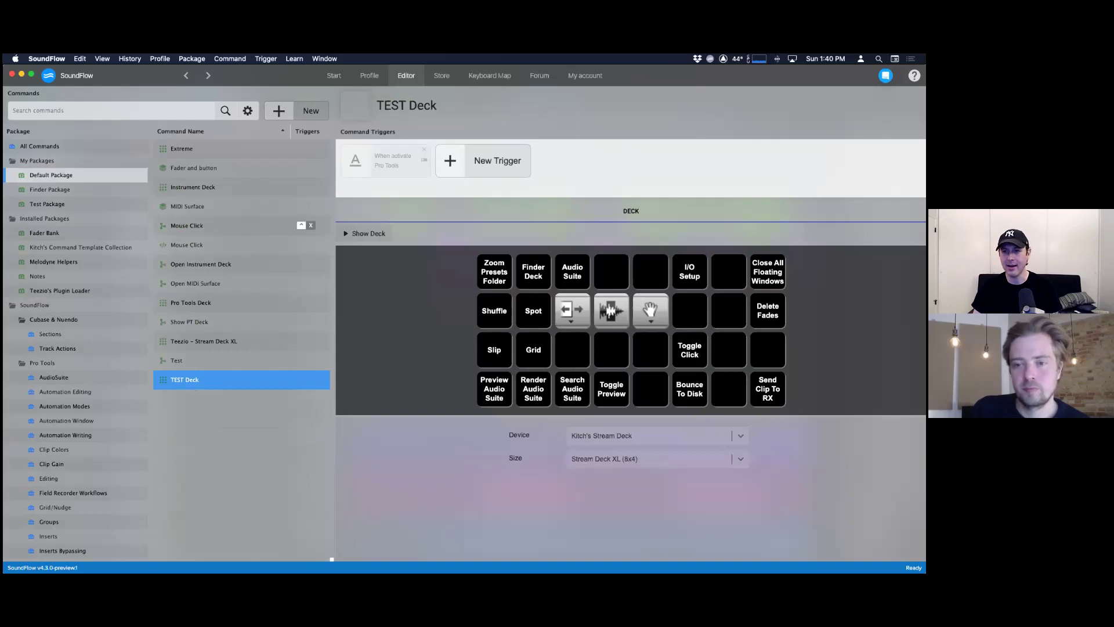
click(729, 271)
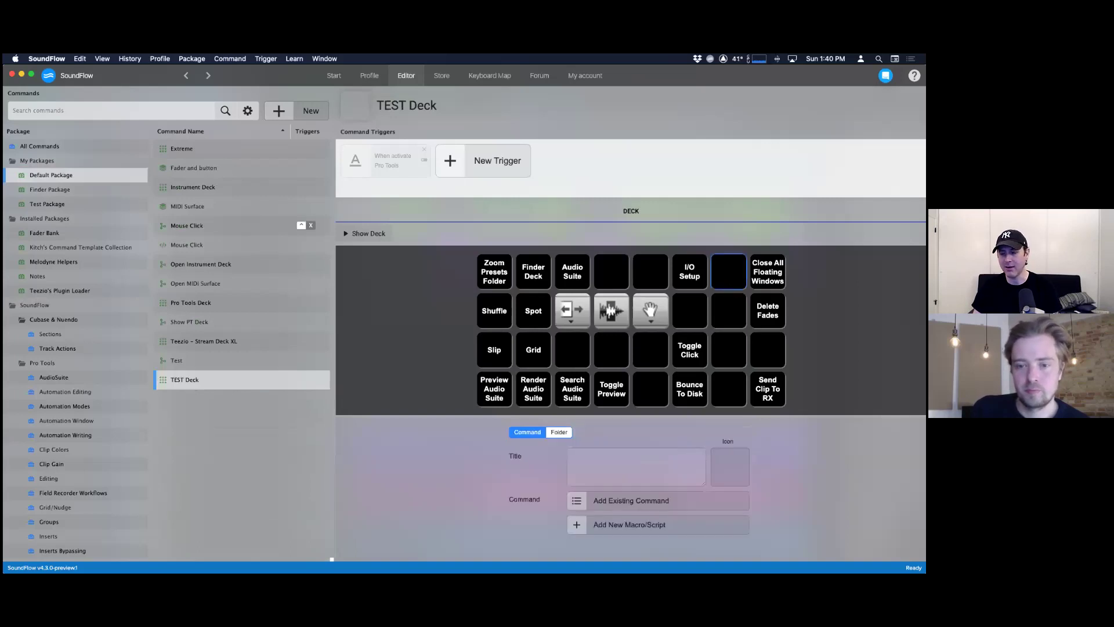
click(579, 507)
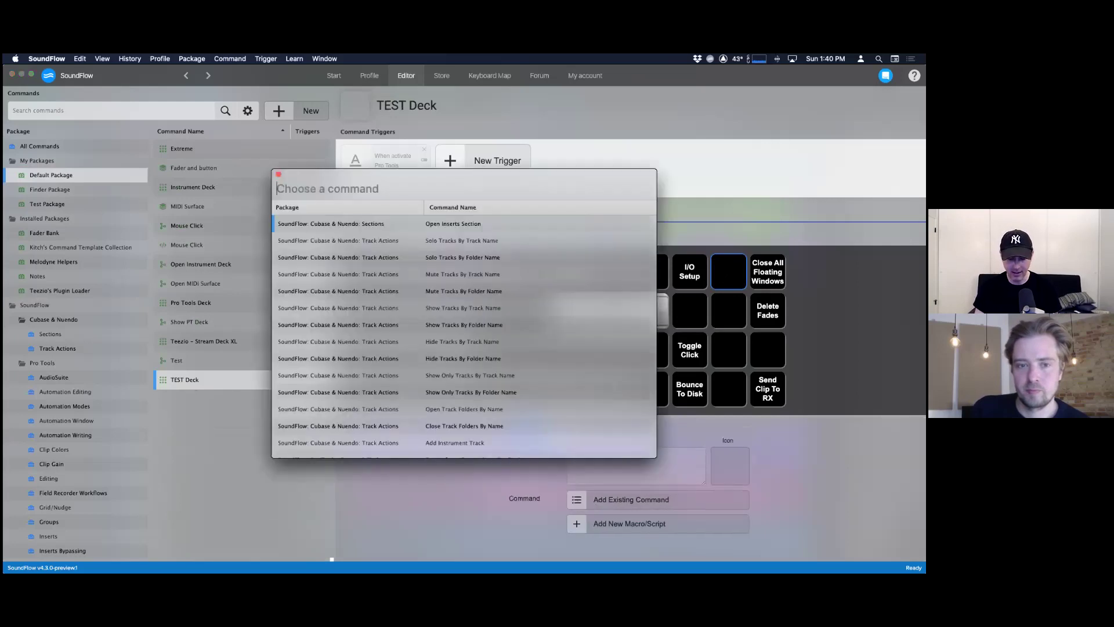
text(Pro)
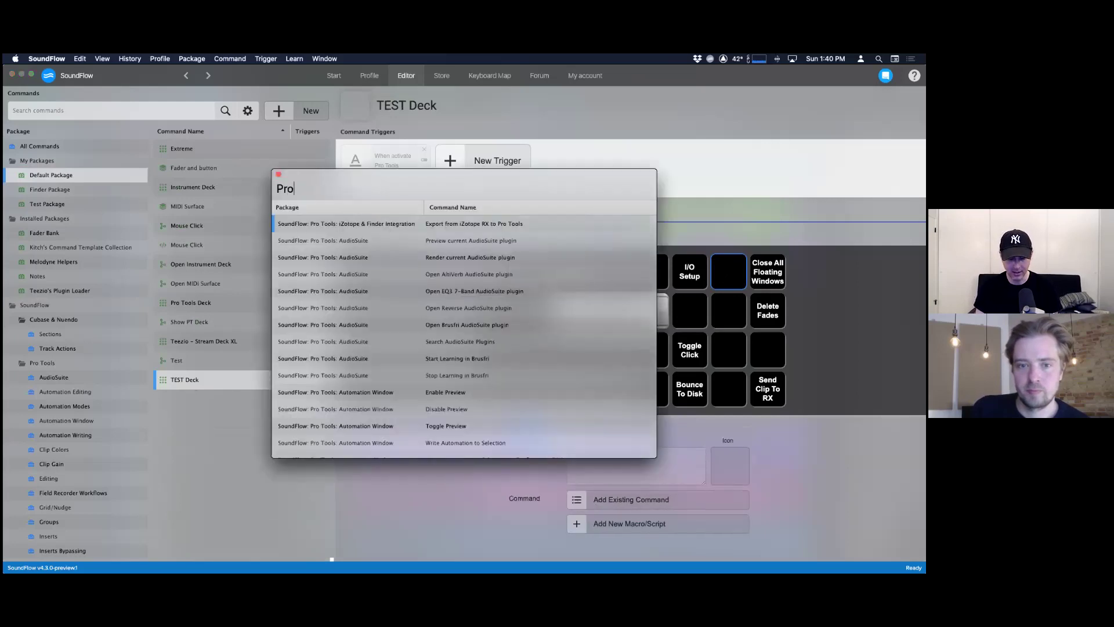
text(-c)
key(Return)
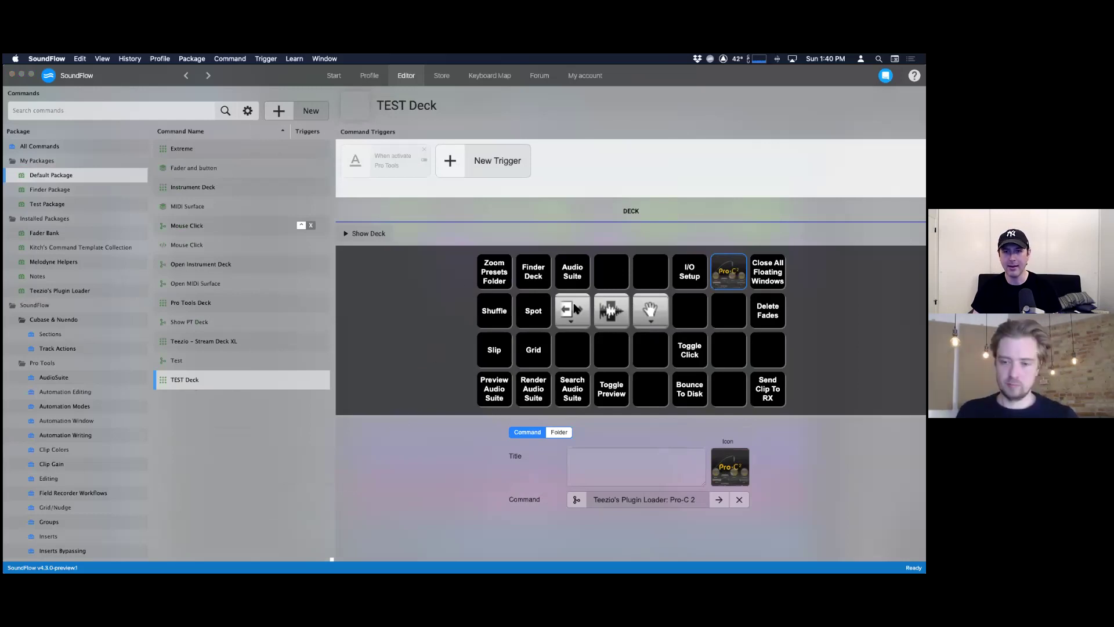
- Capture a screenshot of the double-arrow button icon in the TEST Deck and clear its preview thumbnail
key(shift+super+4)
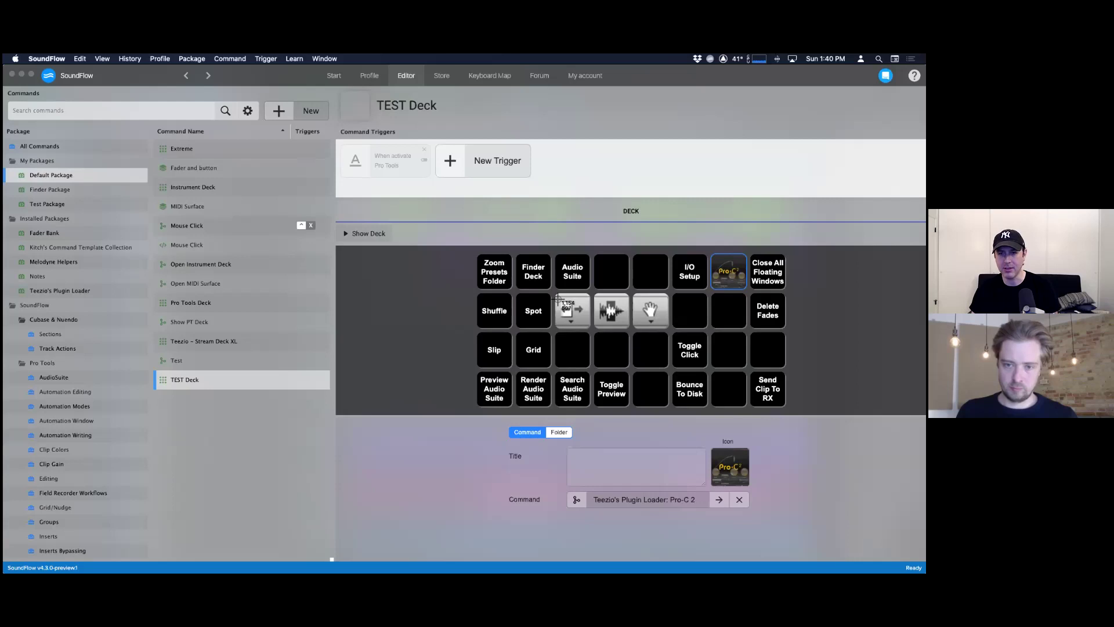
drag(557, 295, 589, 327)
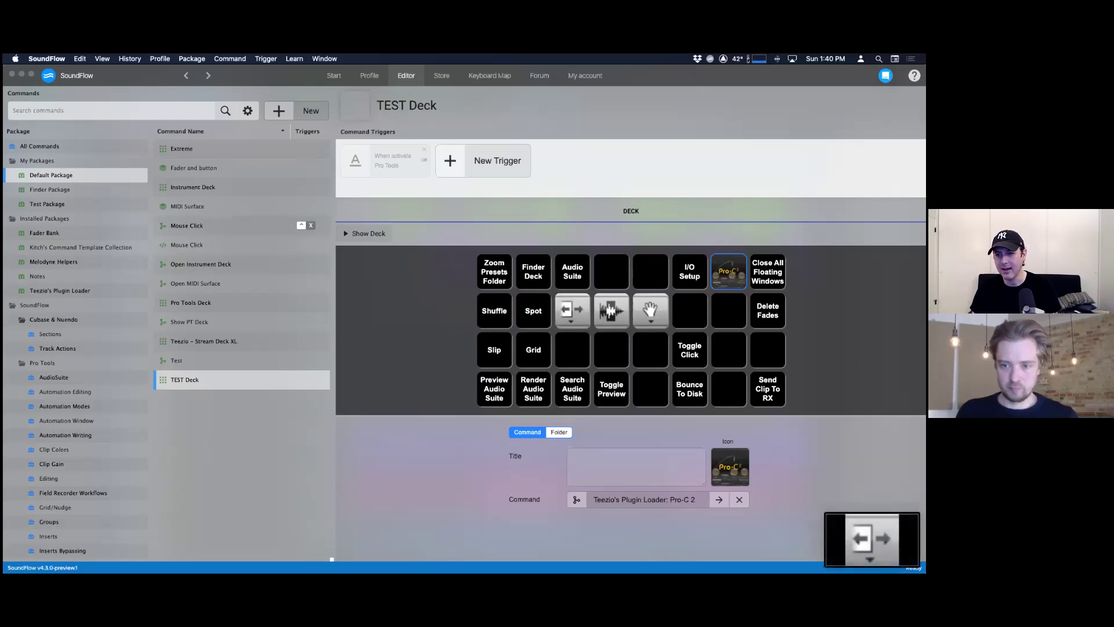
mouse_move(872, 538)
mouse_down()
mouse_move(822, 531)
mouse_move(920, 58)
mouse_move(883, 92)
mouse_move(869, 231)
mouse_move(873, 535)
mouse_up()
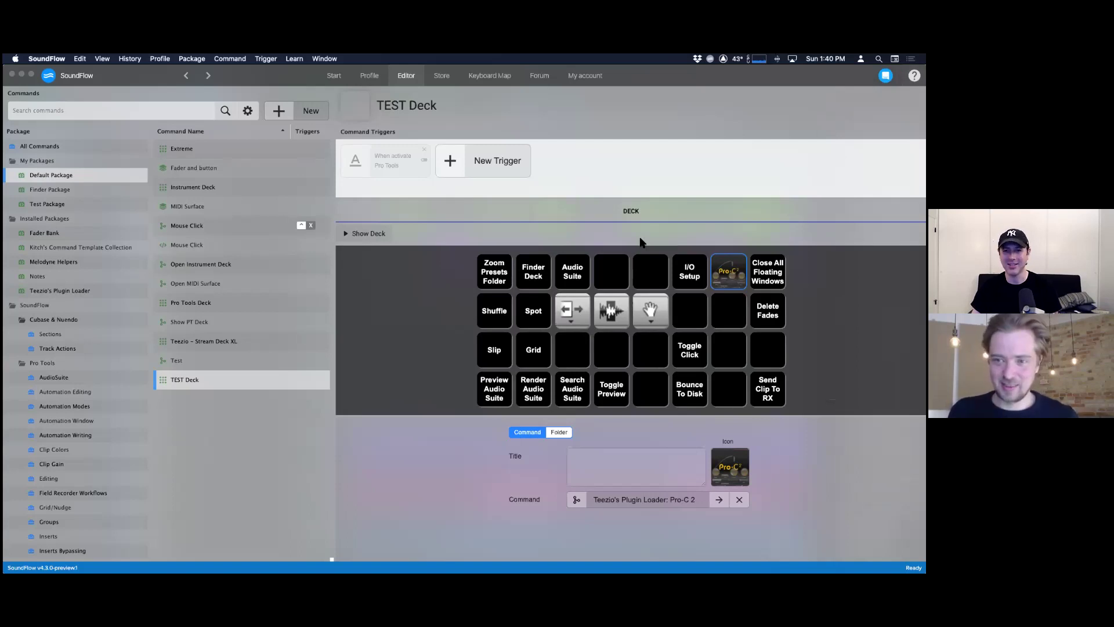
- Check the icon options of the TEST Deck's Pro-C 2 button and of the Mouse Click macro
click(726, 472)
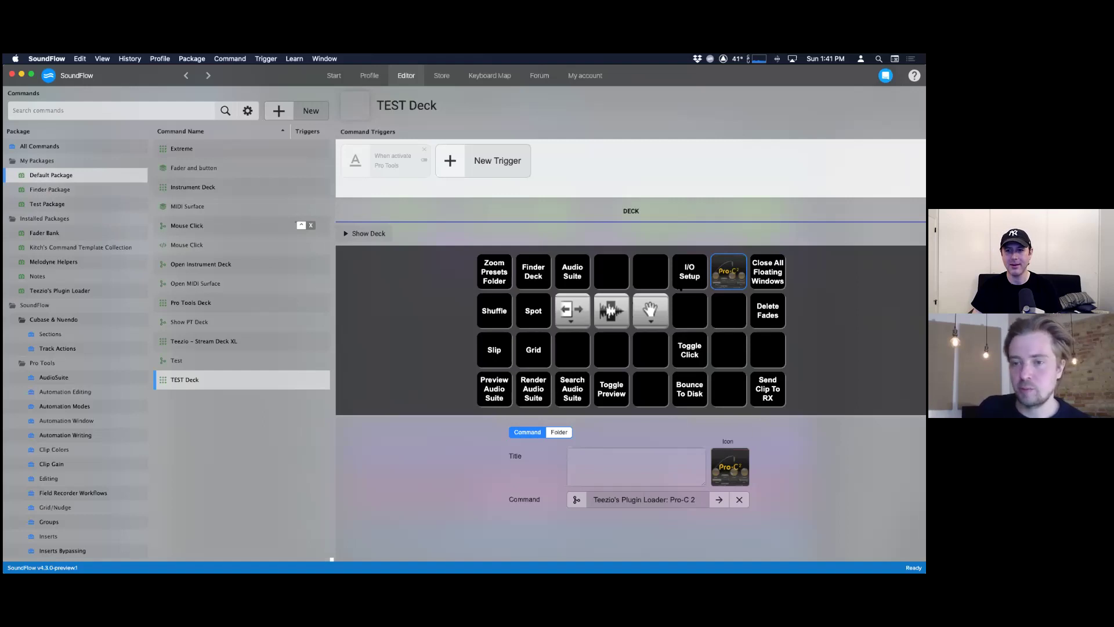
click(192, 227)
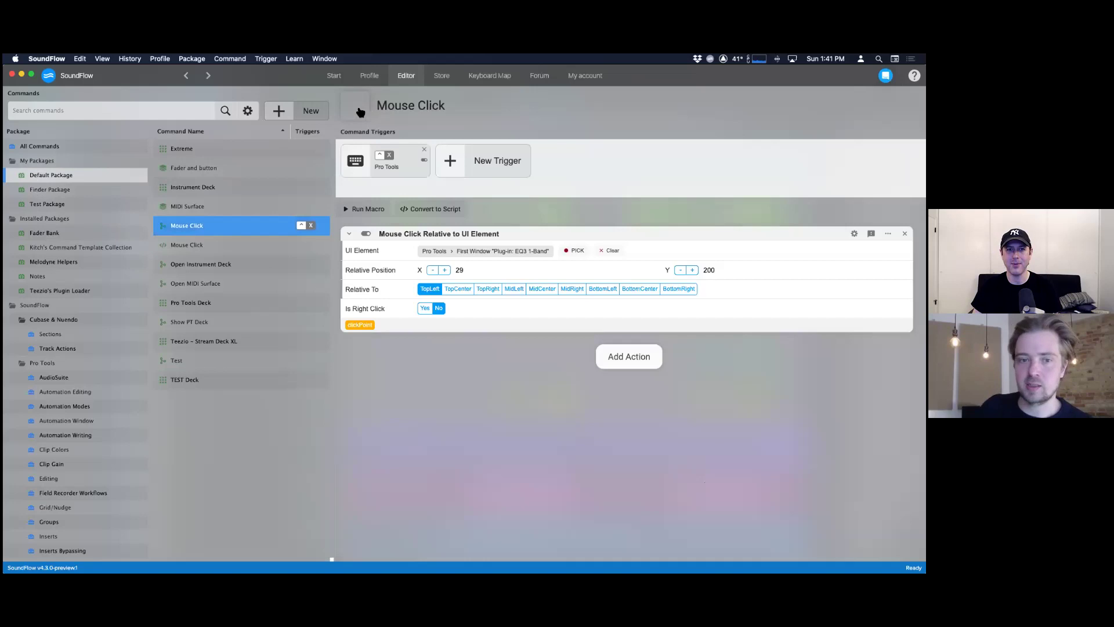
click(358, 117)
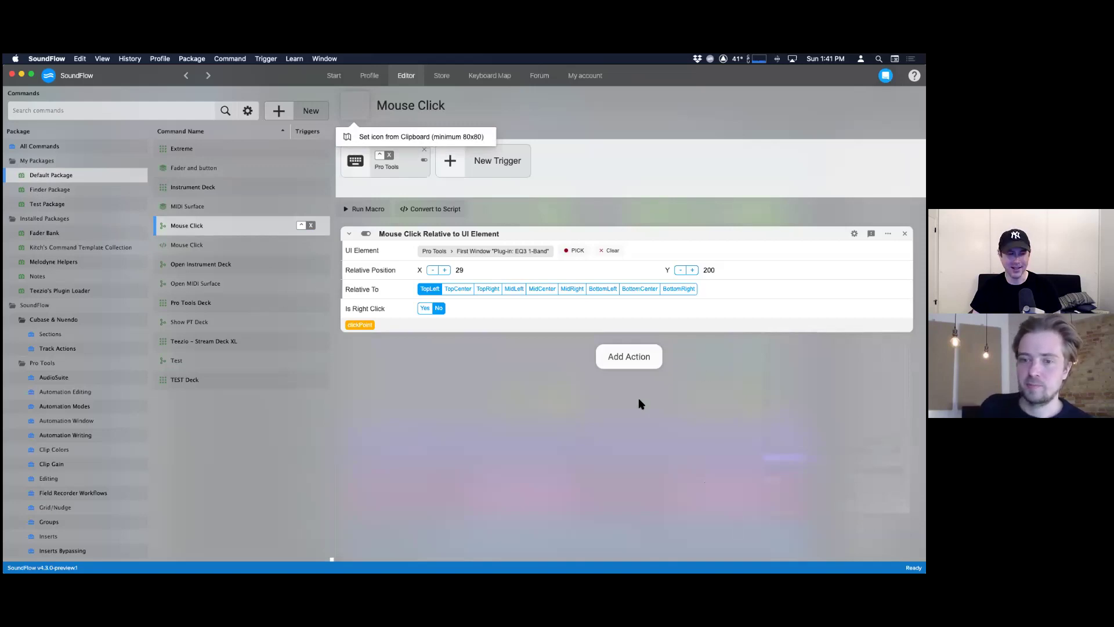
- Switch to Finder and copy the Pro Tools application's icon from its Info window, found through the Applications folder
key(super+Tab)
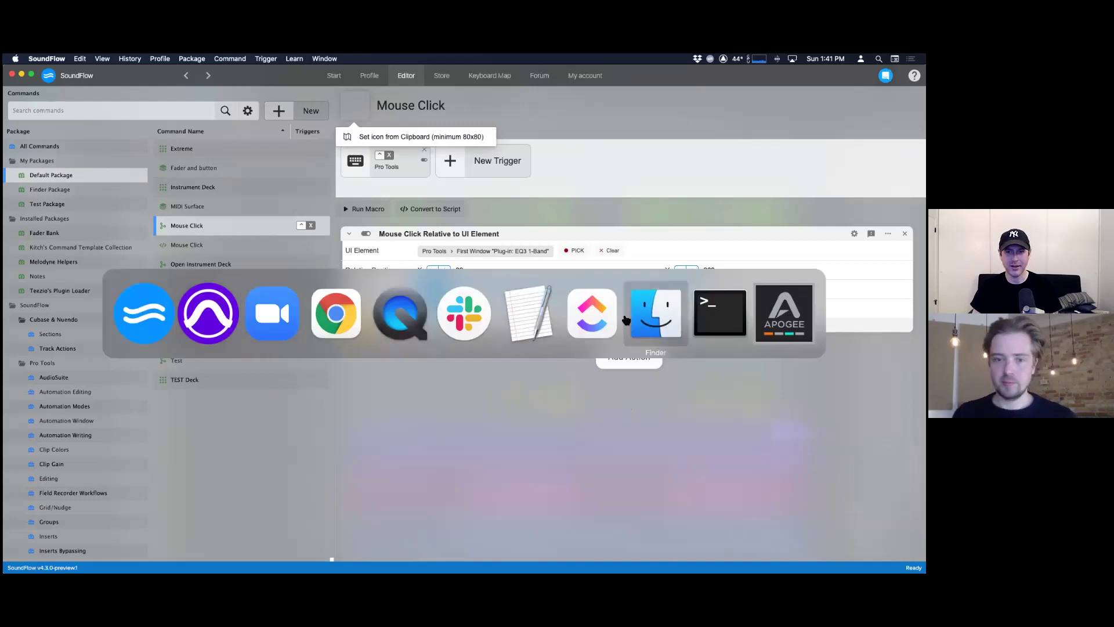
click(657, 321)
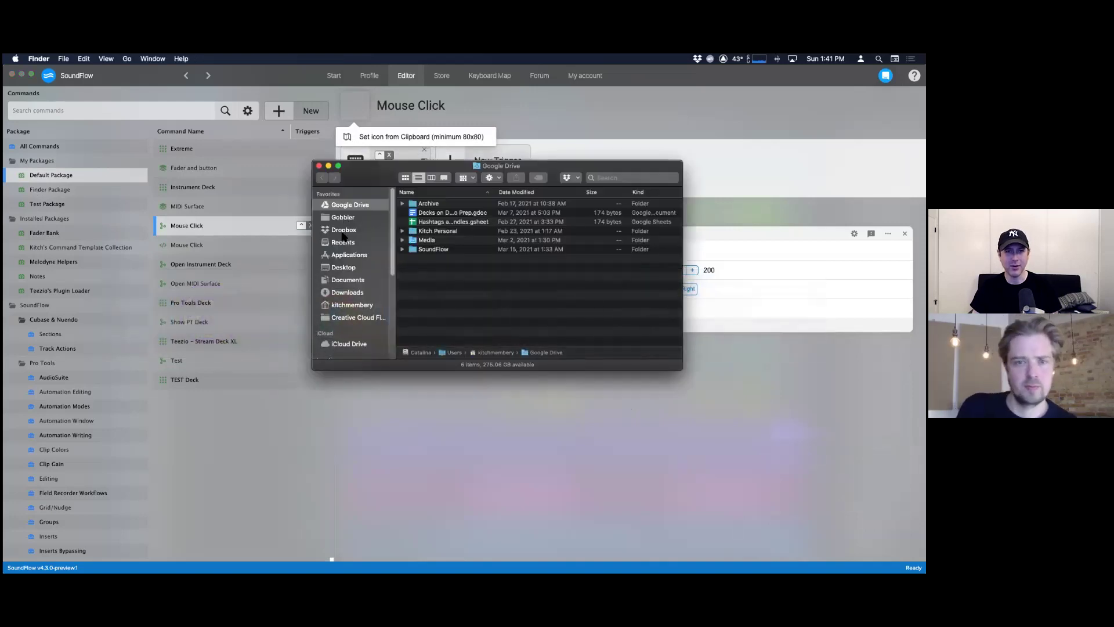
click(343, 255)
scroll(418, 232, down, 15)
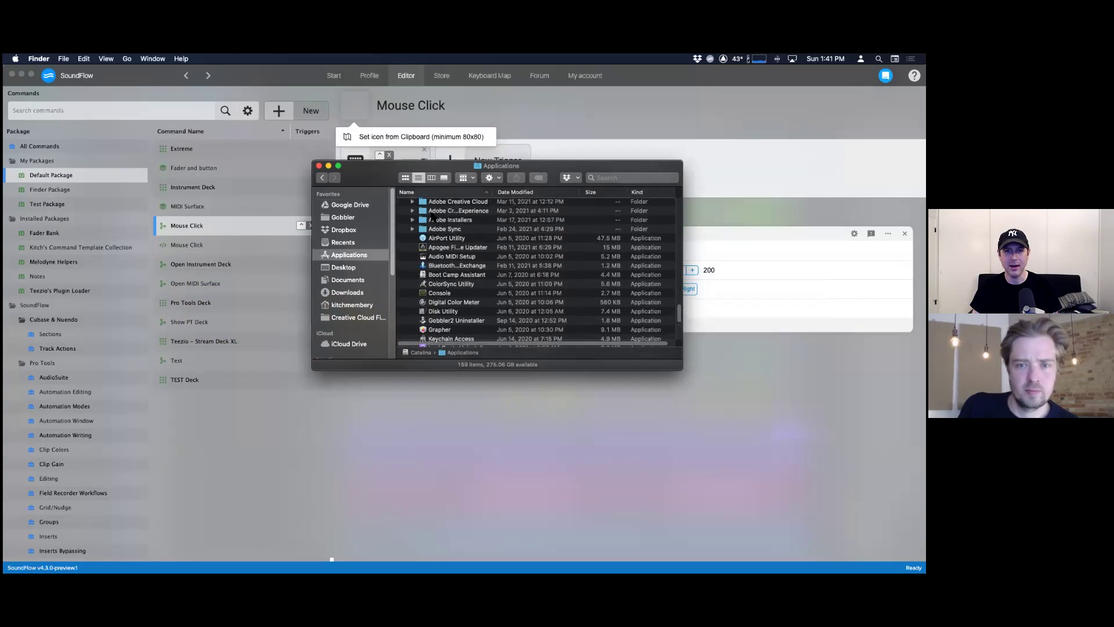
scroll(432, 216, down, 5)
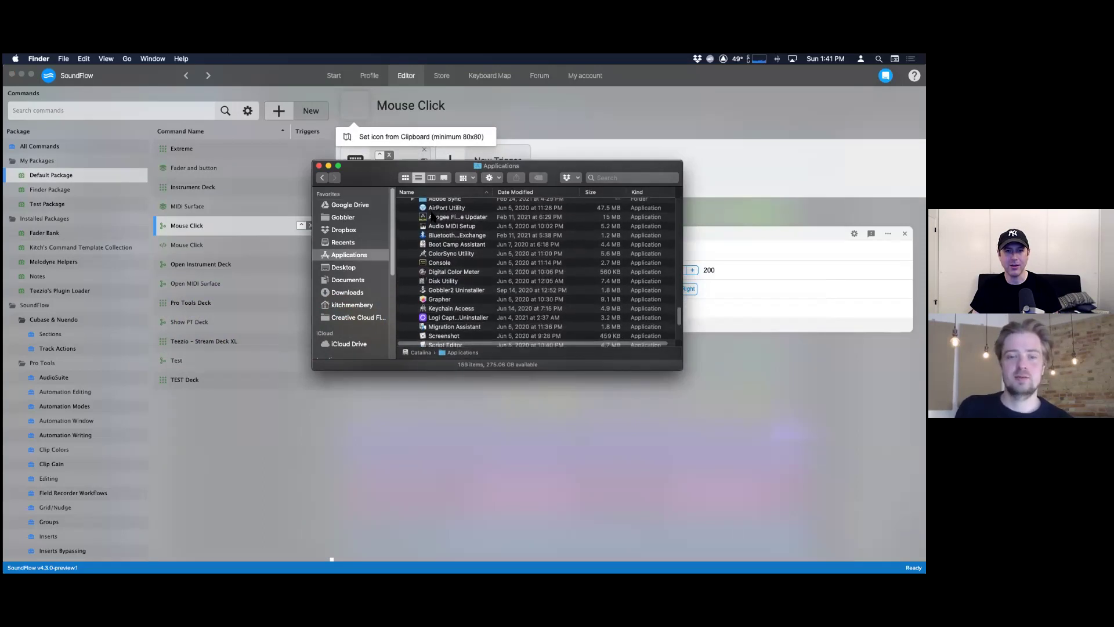
scroll(435, 218, up, 5)
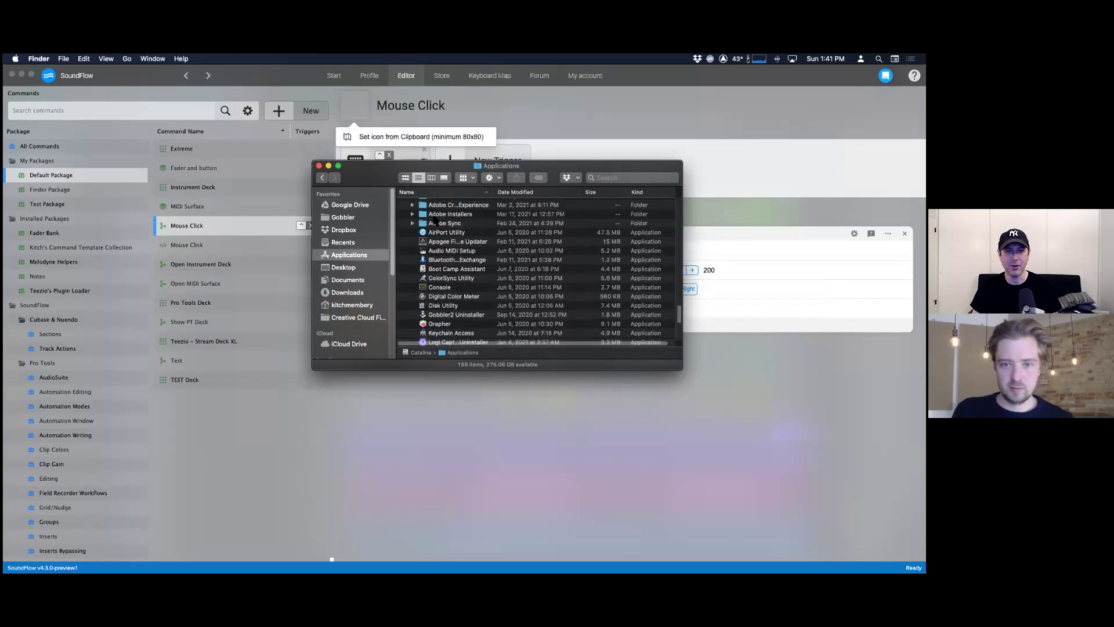
scroll(435, 219, up, 5)
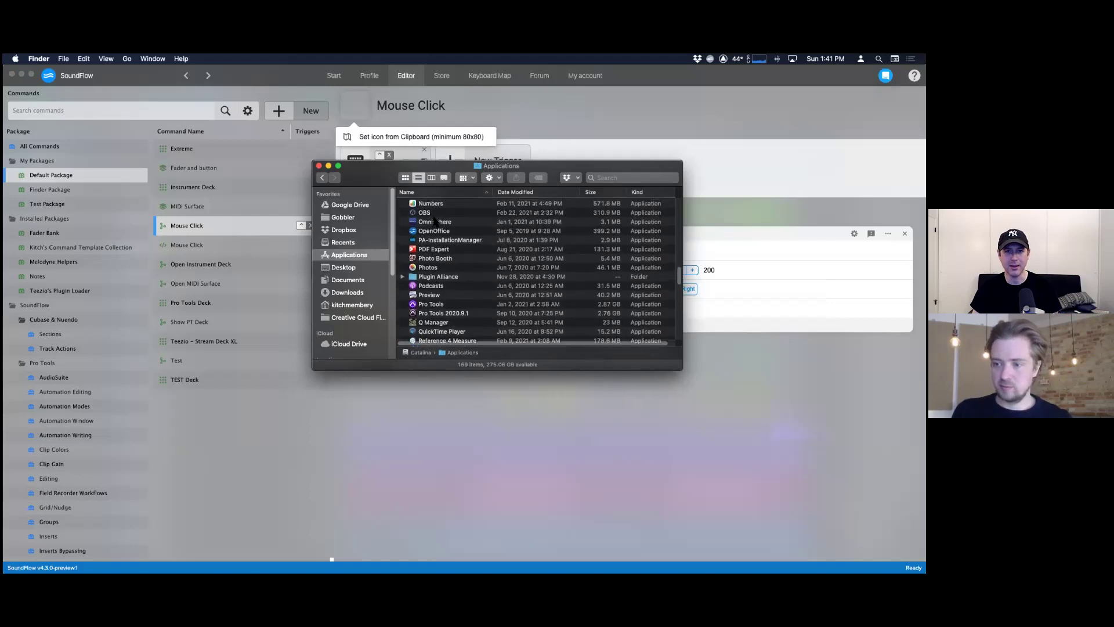
click(430, 305)
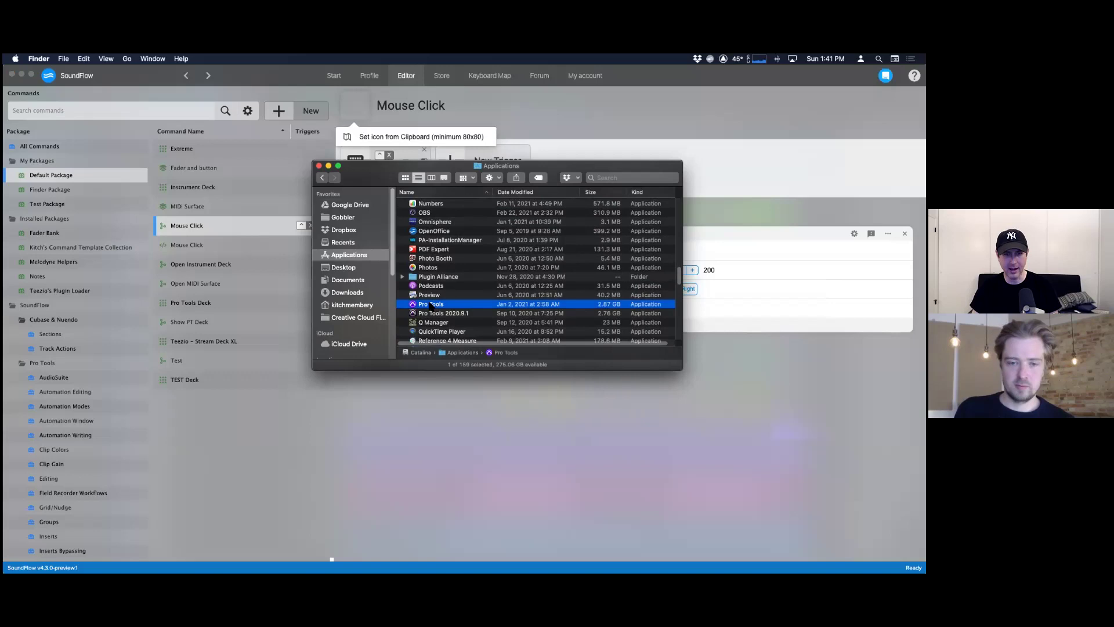
key(super+i)
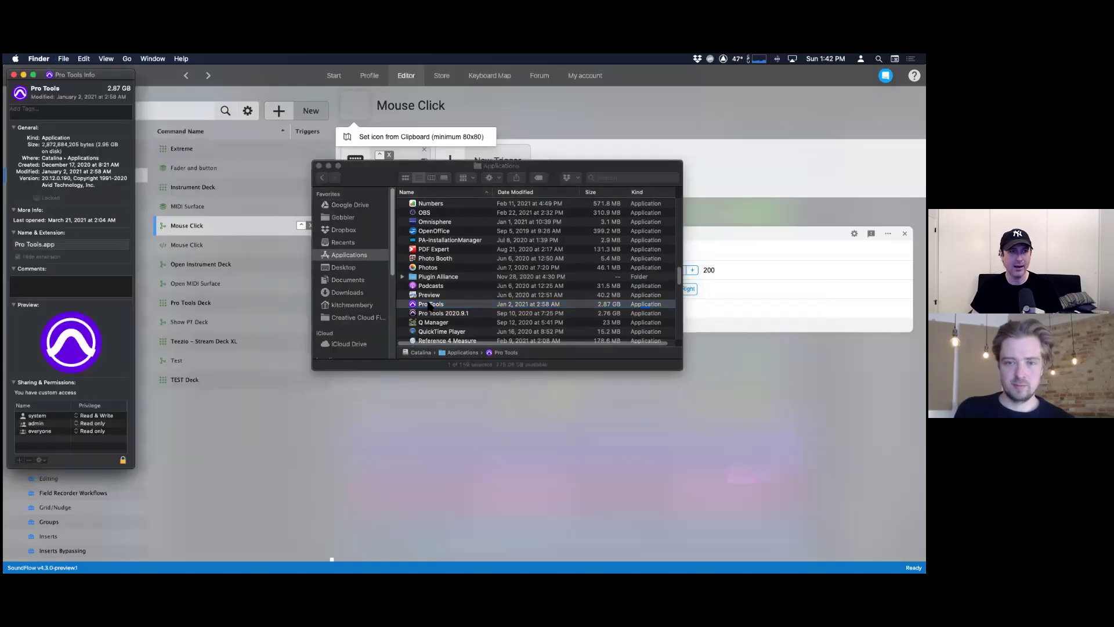
click(19, 95)
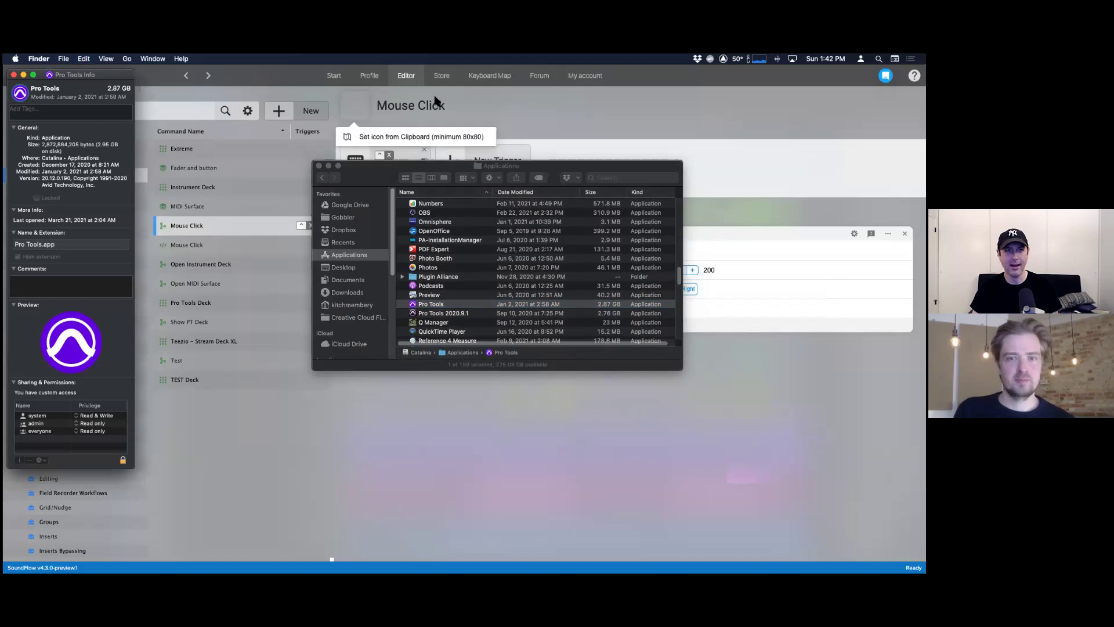
- Back in SoundFlow, set the Mouse Click macro's icon from the clipboard, and remove that icon again
click(510, 115)
right_click(357, 112)
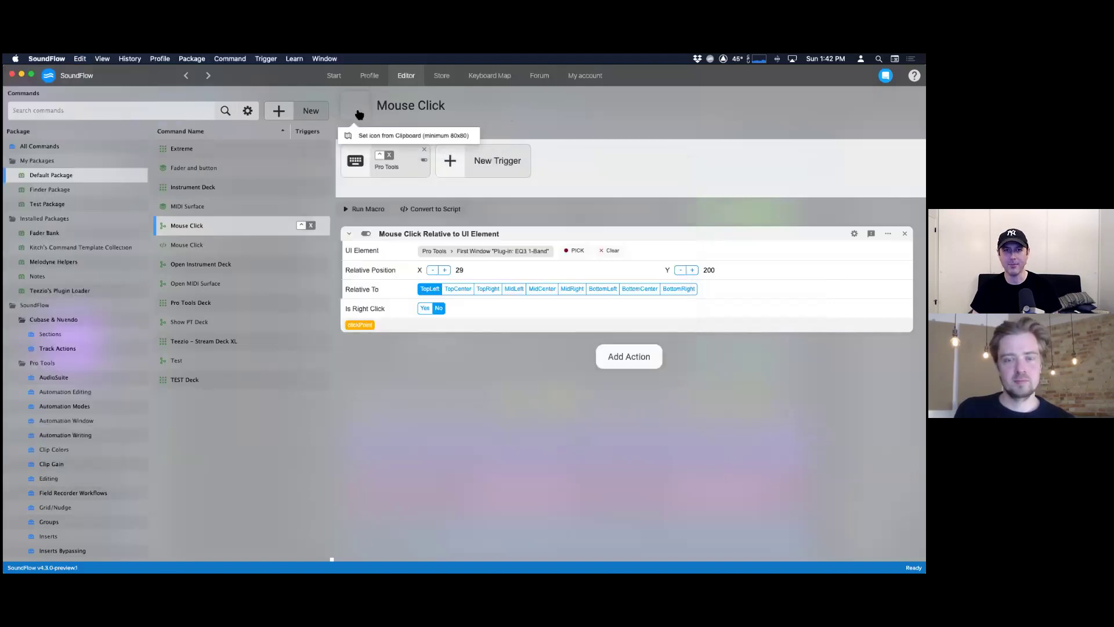
click(367, 138)
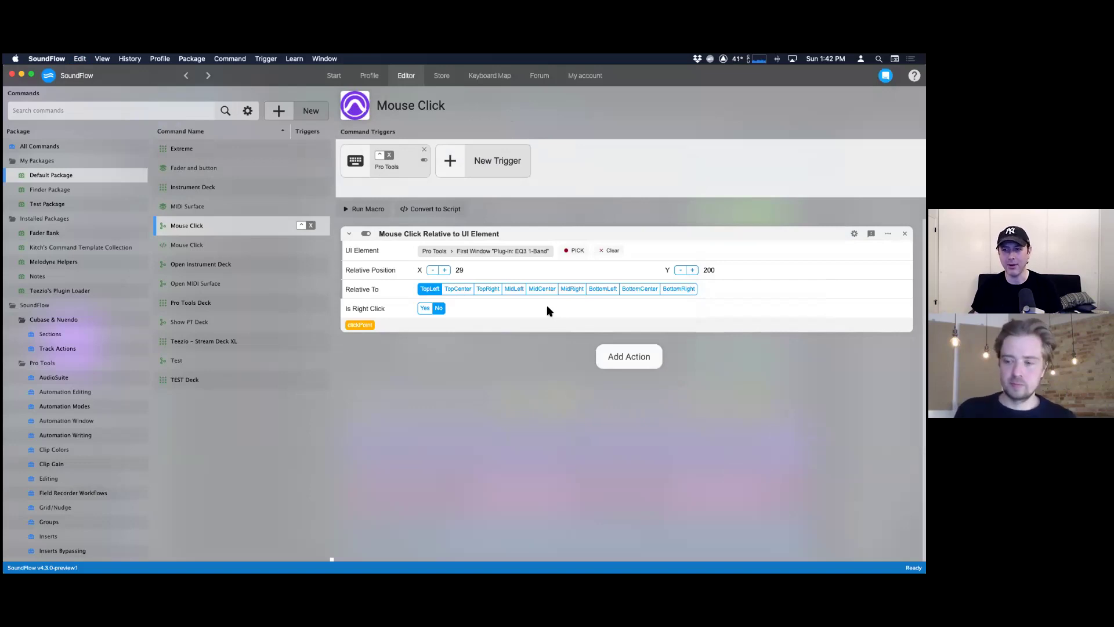
click(362, 108)
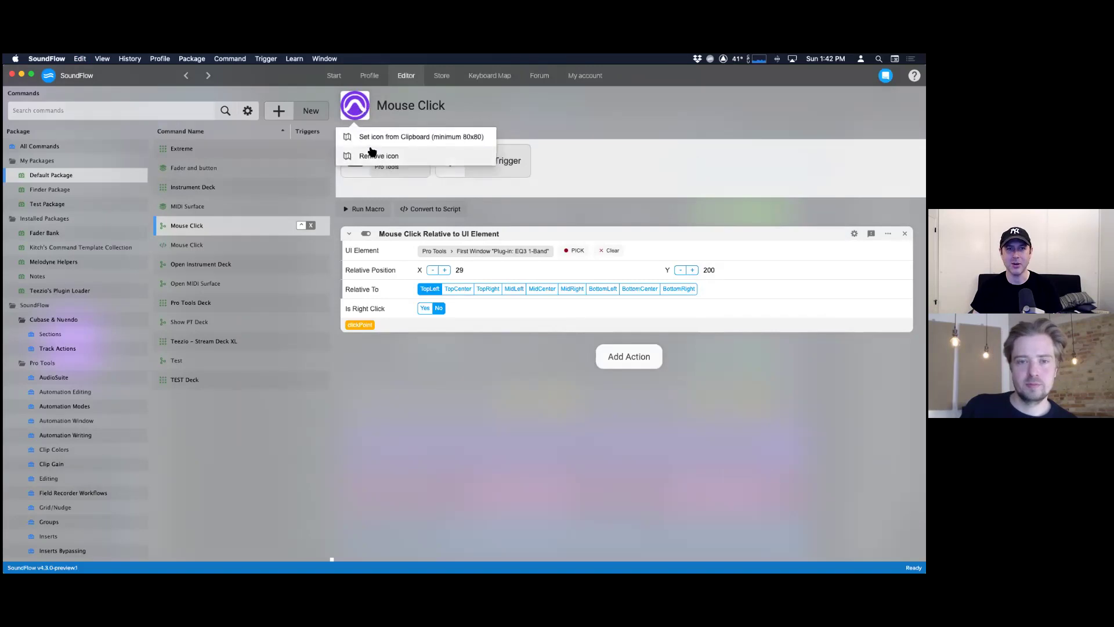
click(371, 155)
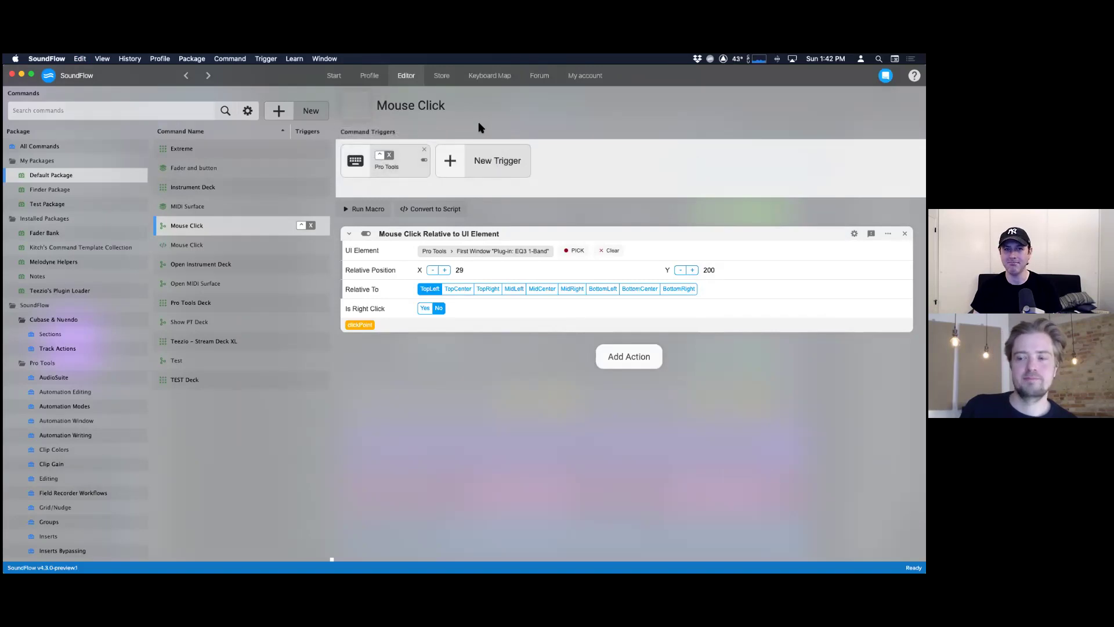